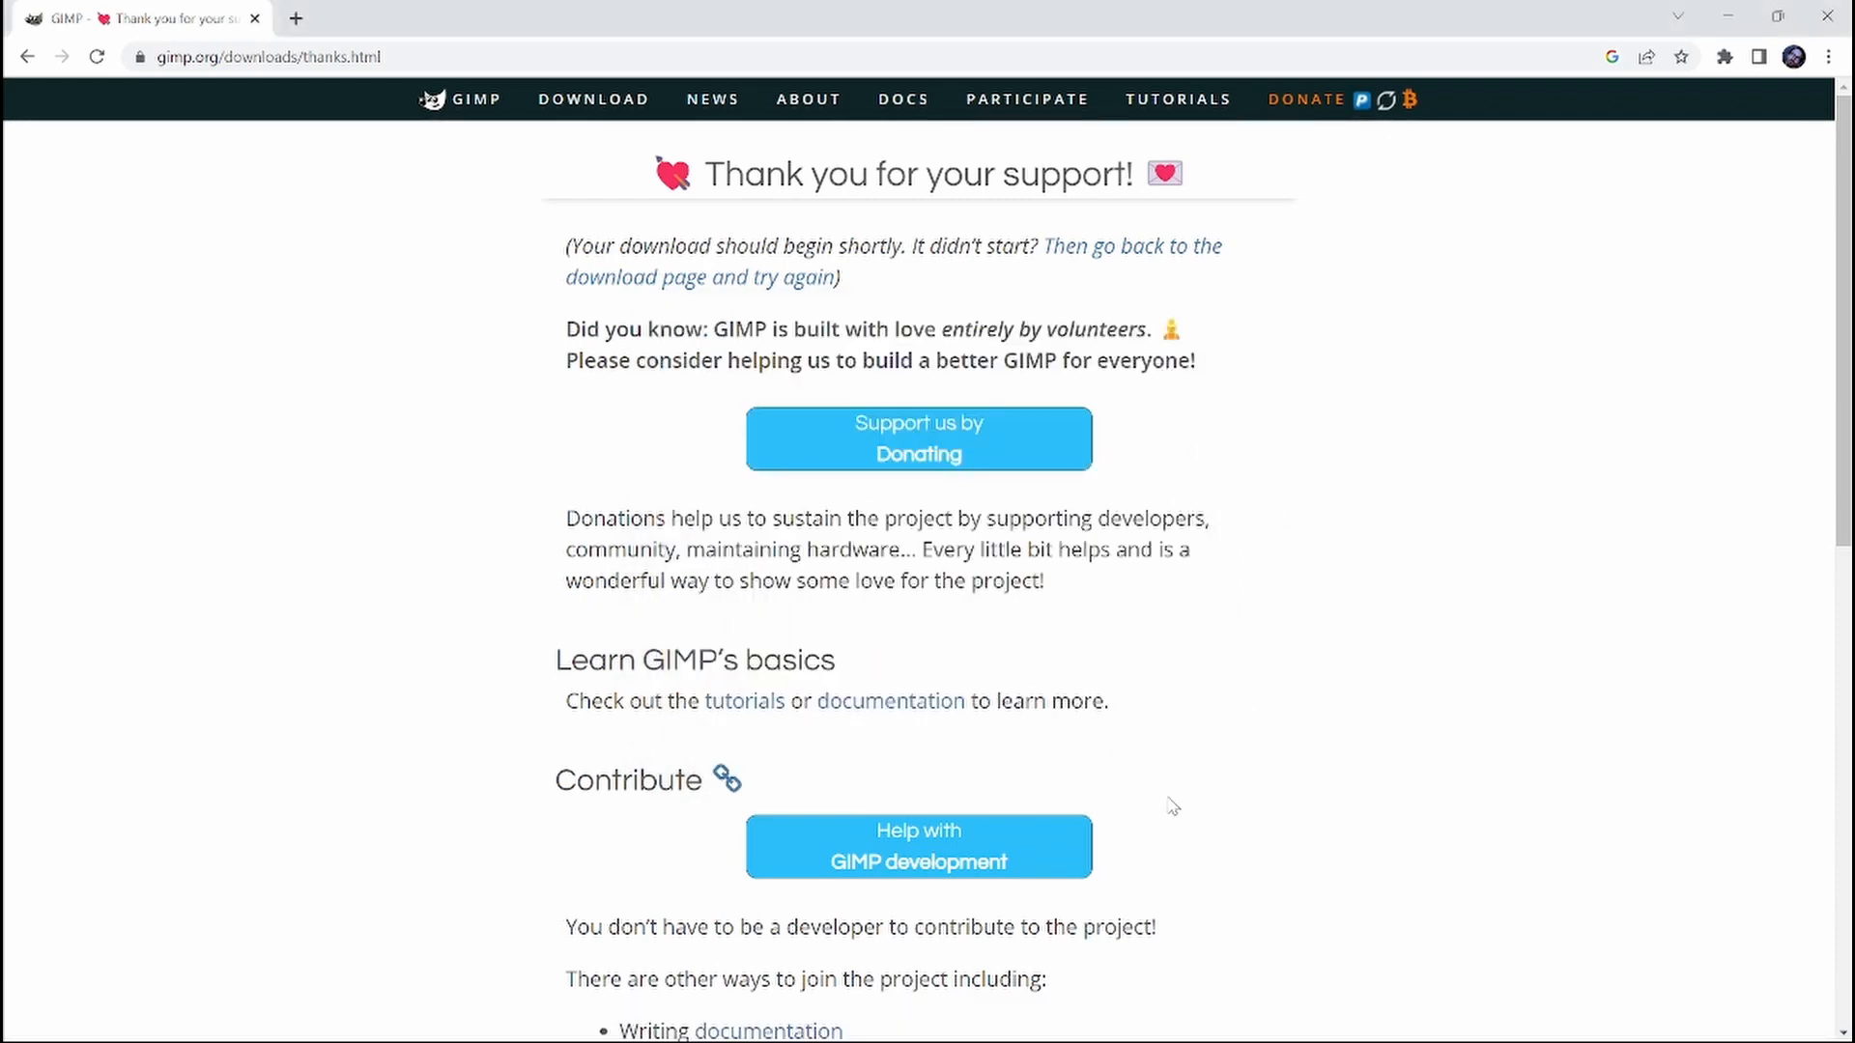
Step: Switch to GIMP and open the Pexels family photo ending in 5989145.jpg from the WIP folder, keeping its embedded color profile
left_click(734, 1020)
left_click(720, 812)
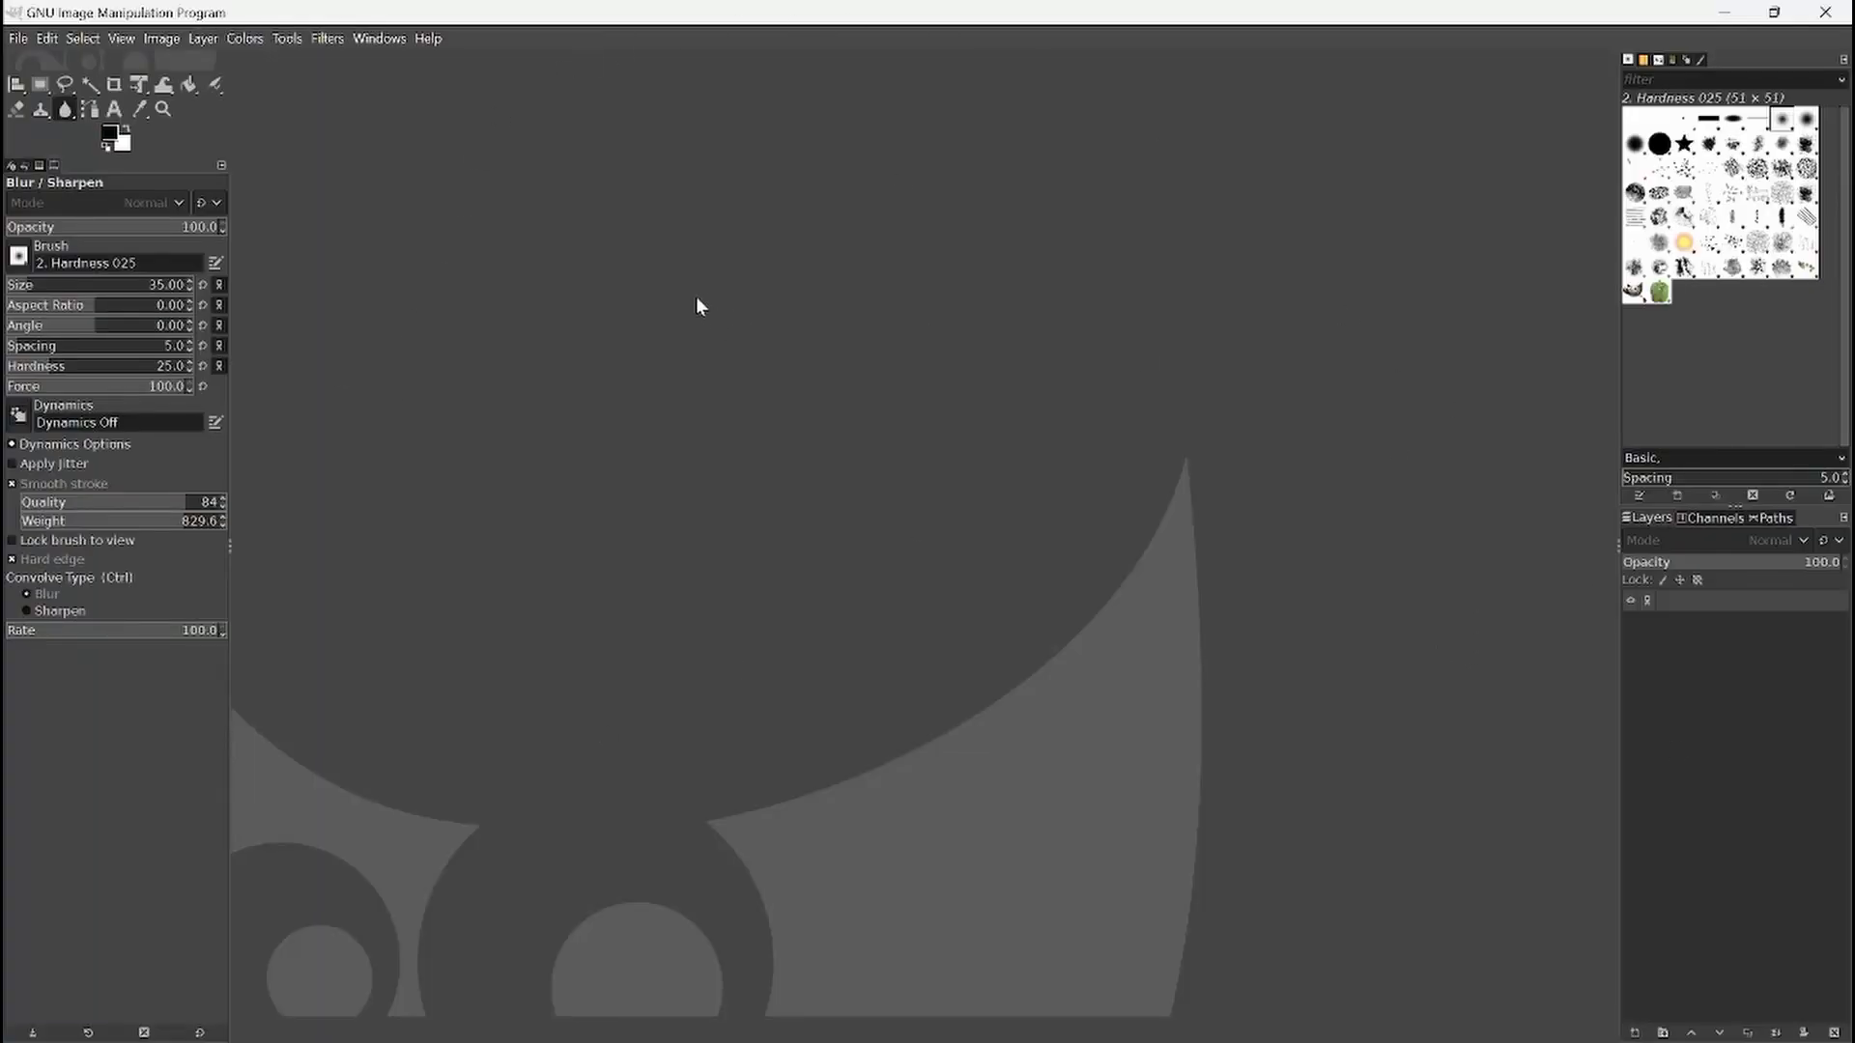
left_click(18, 38)
left_click(54, 106)
left_click(537, 255)
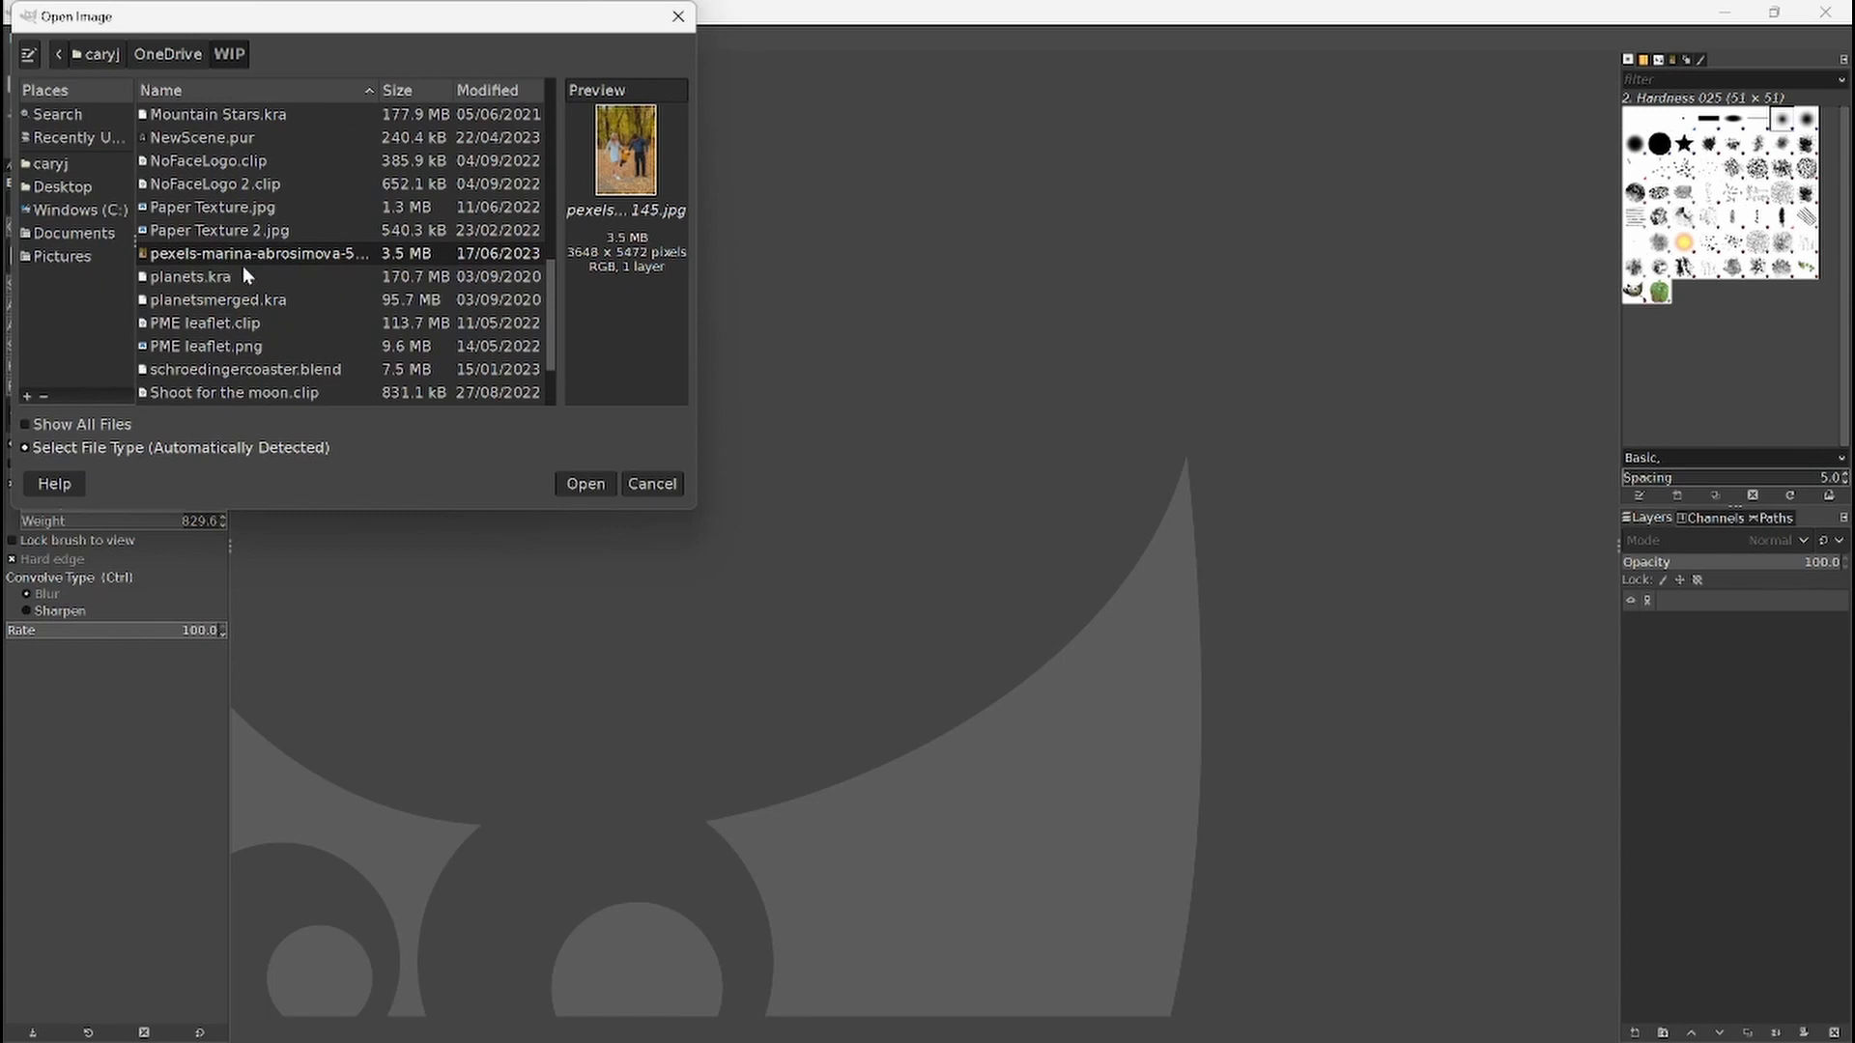
left_click(585, 484)
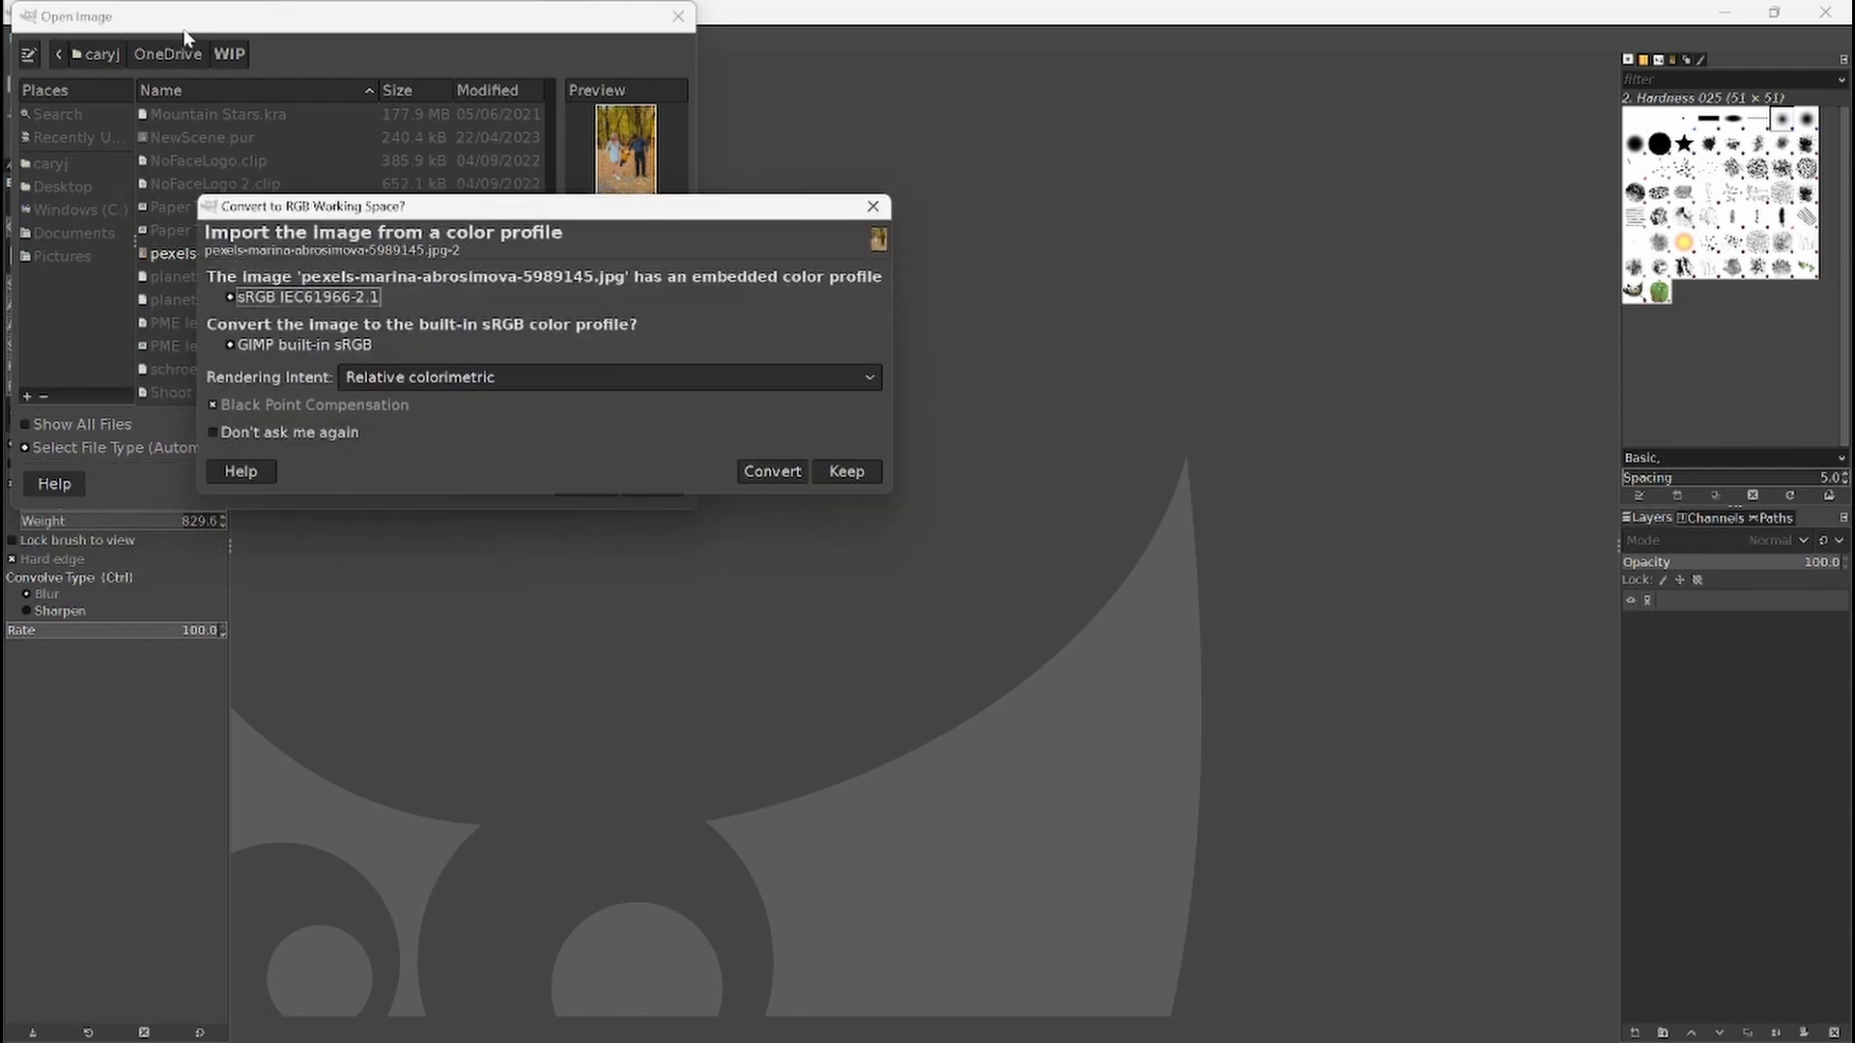
left_click(849, 473)
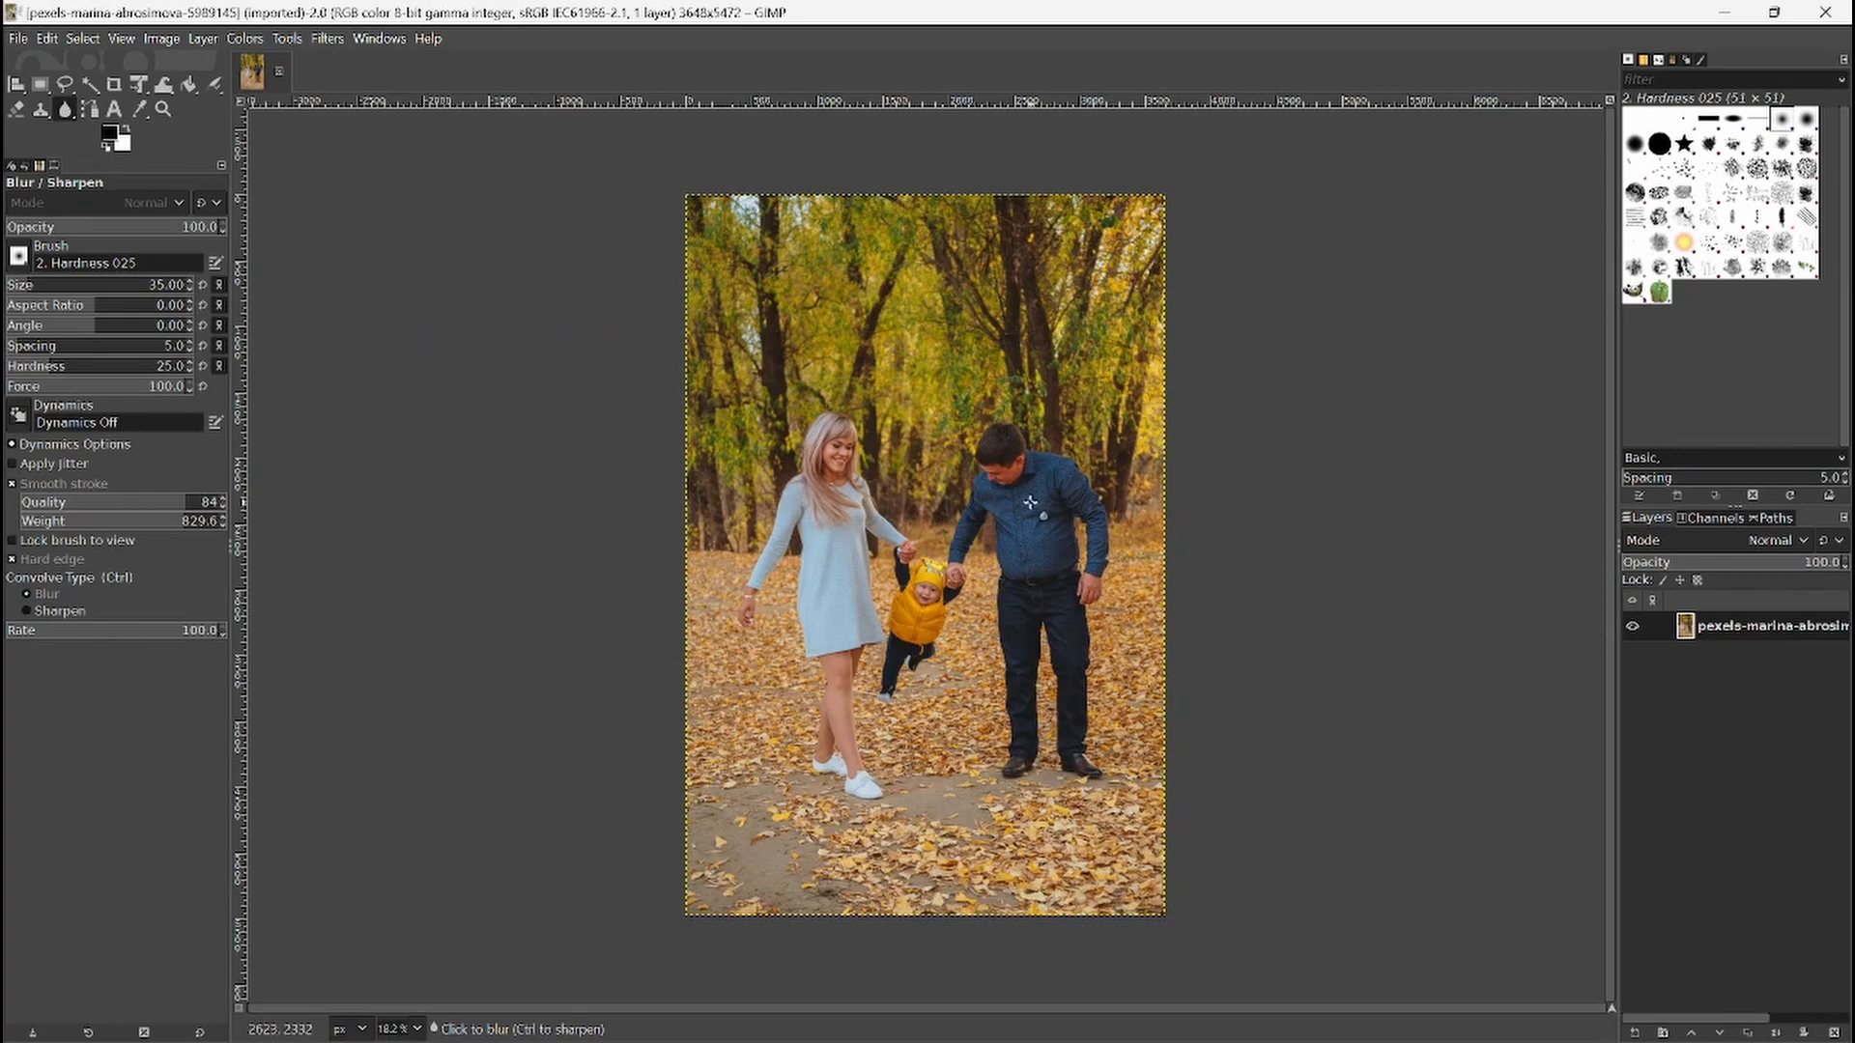
Step: Look over the family in the photo at closer range and activate the Paintbrush tool
left_click_drag(997, 582, 977, 563)
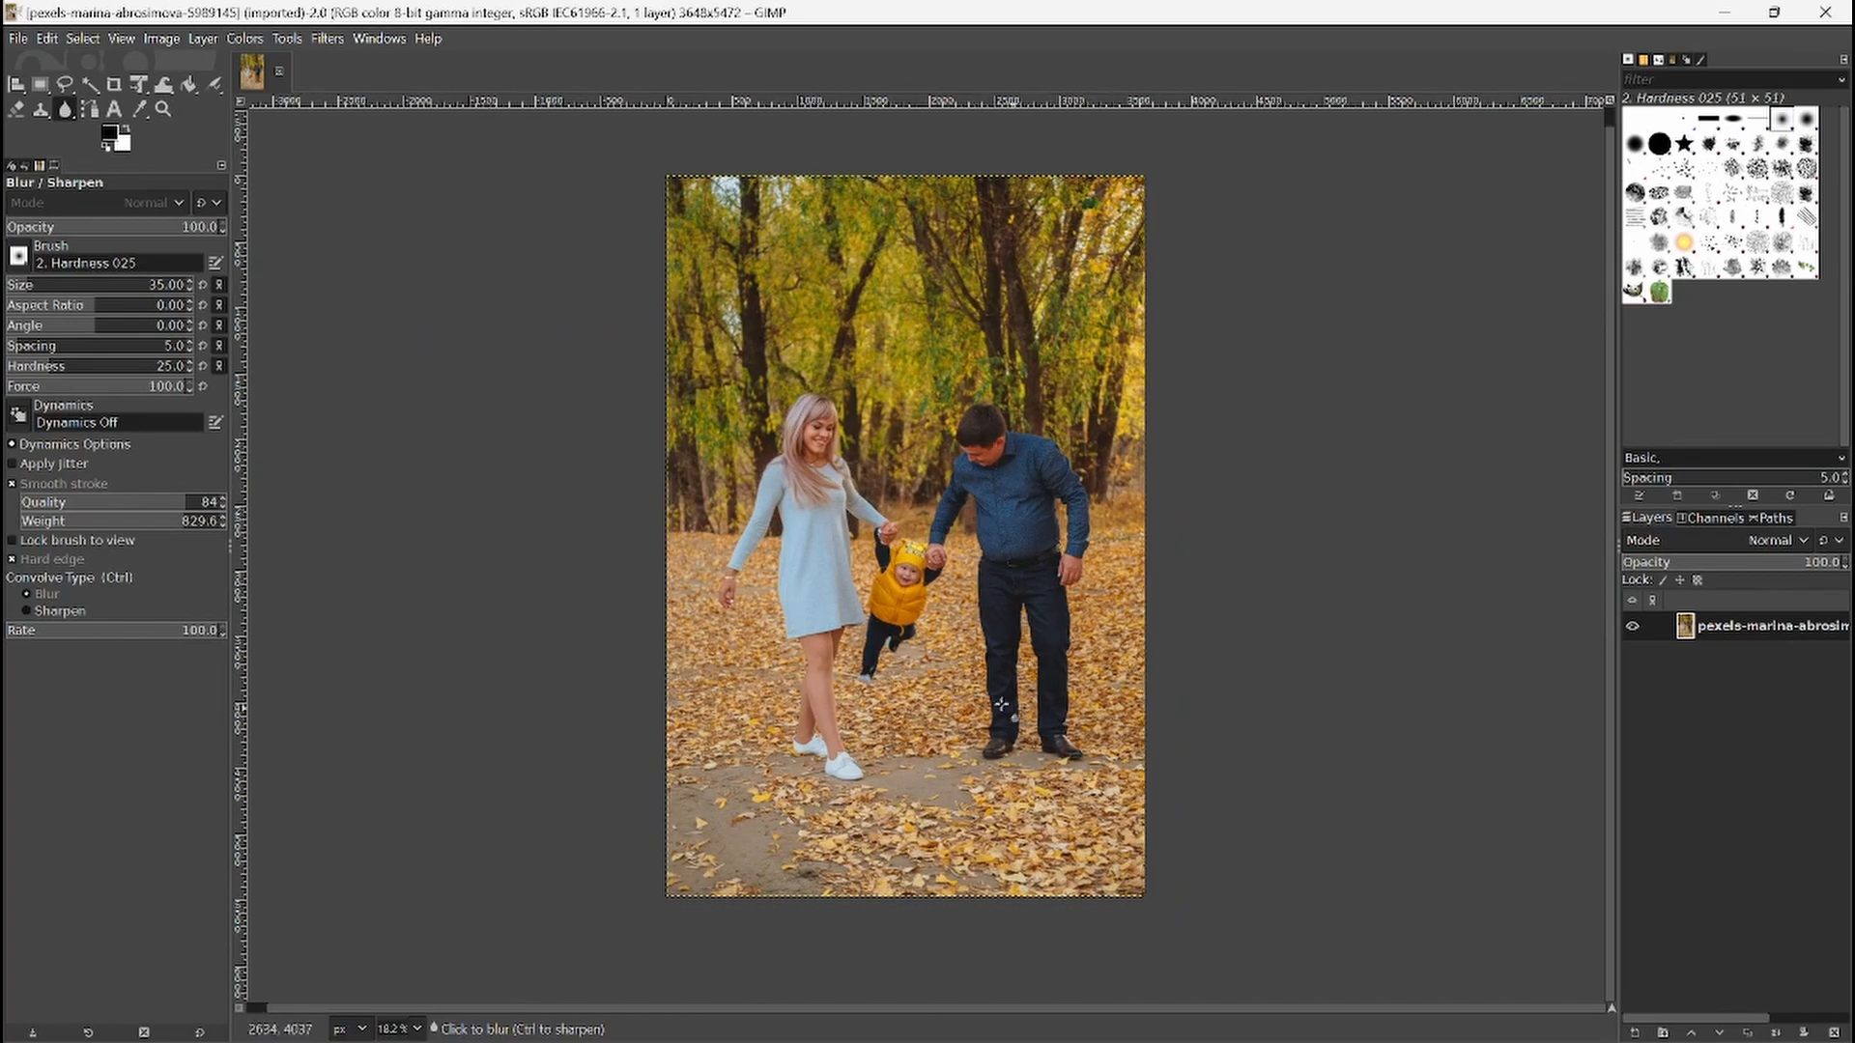
scroll(812, 537, "up", 3)
scroll(1204, 468, "down", 1)
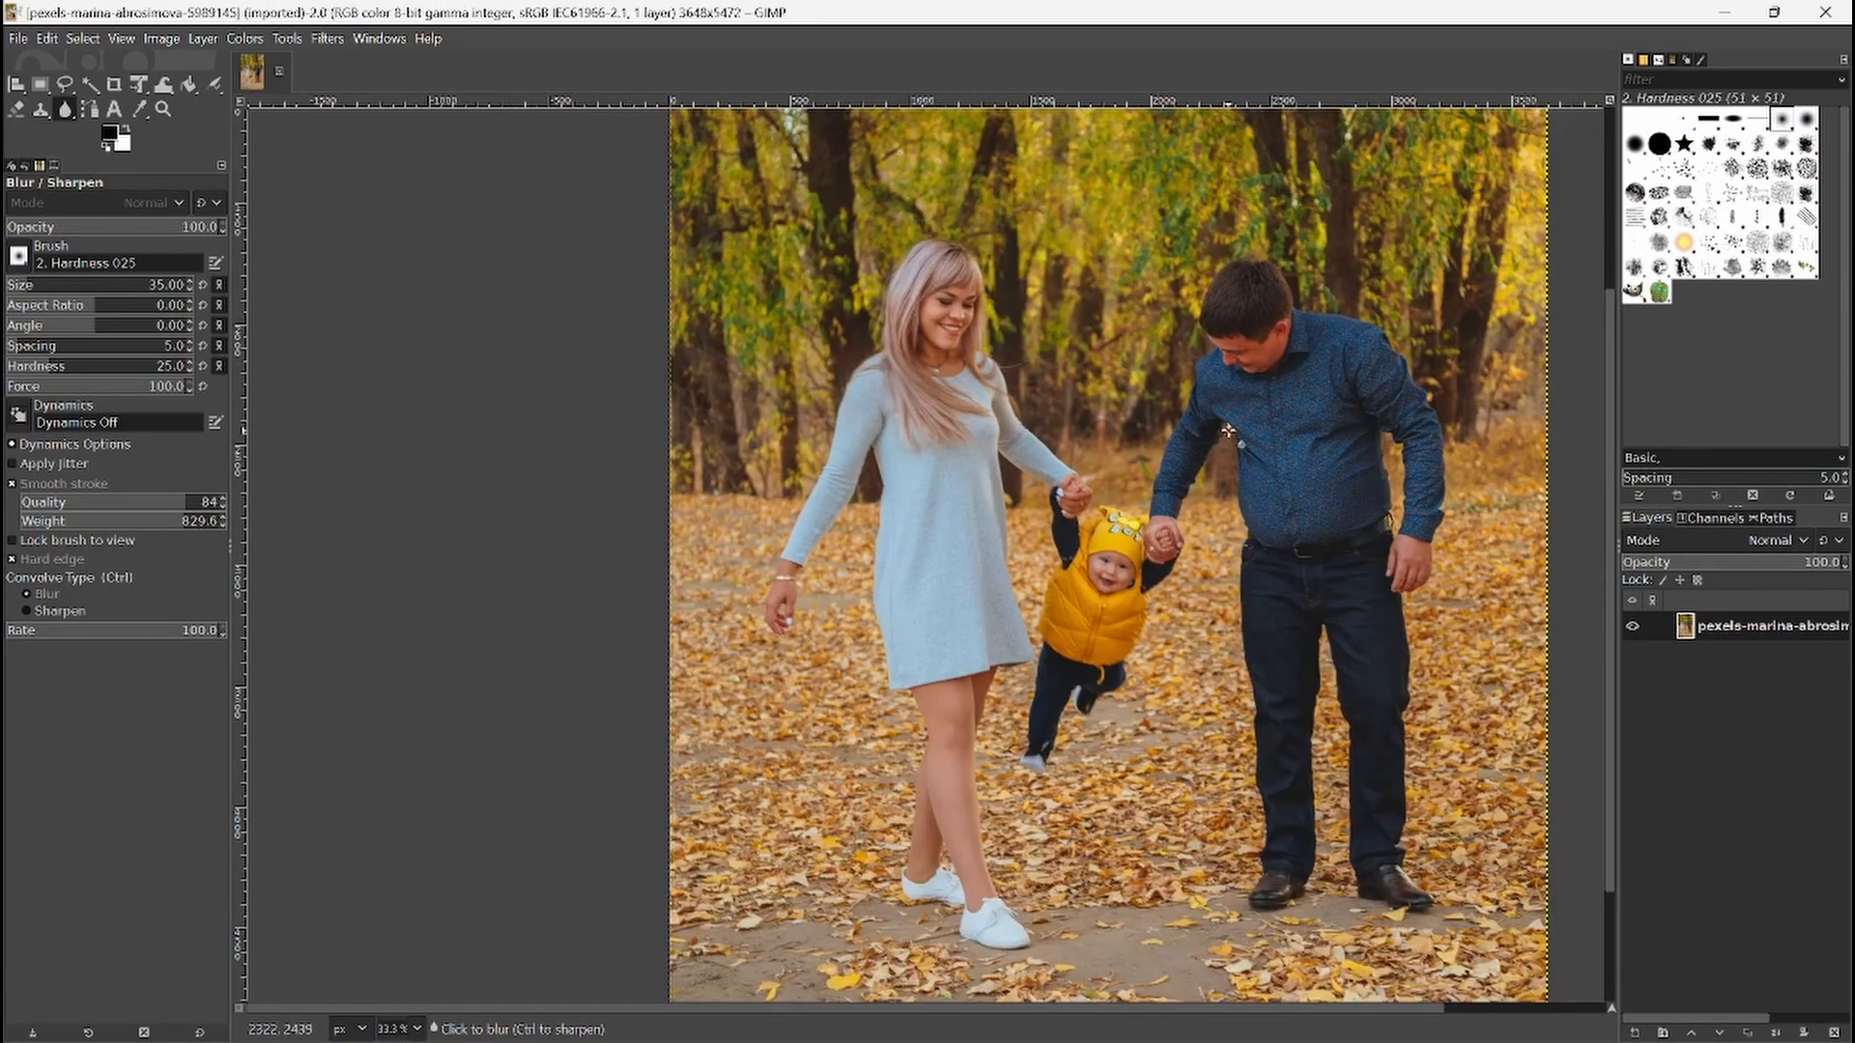
left_click_drag(1227, 430, 1047, 528)
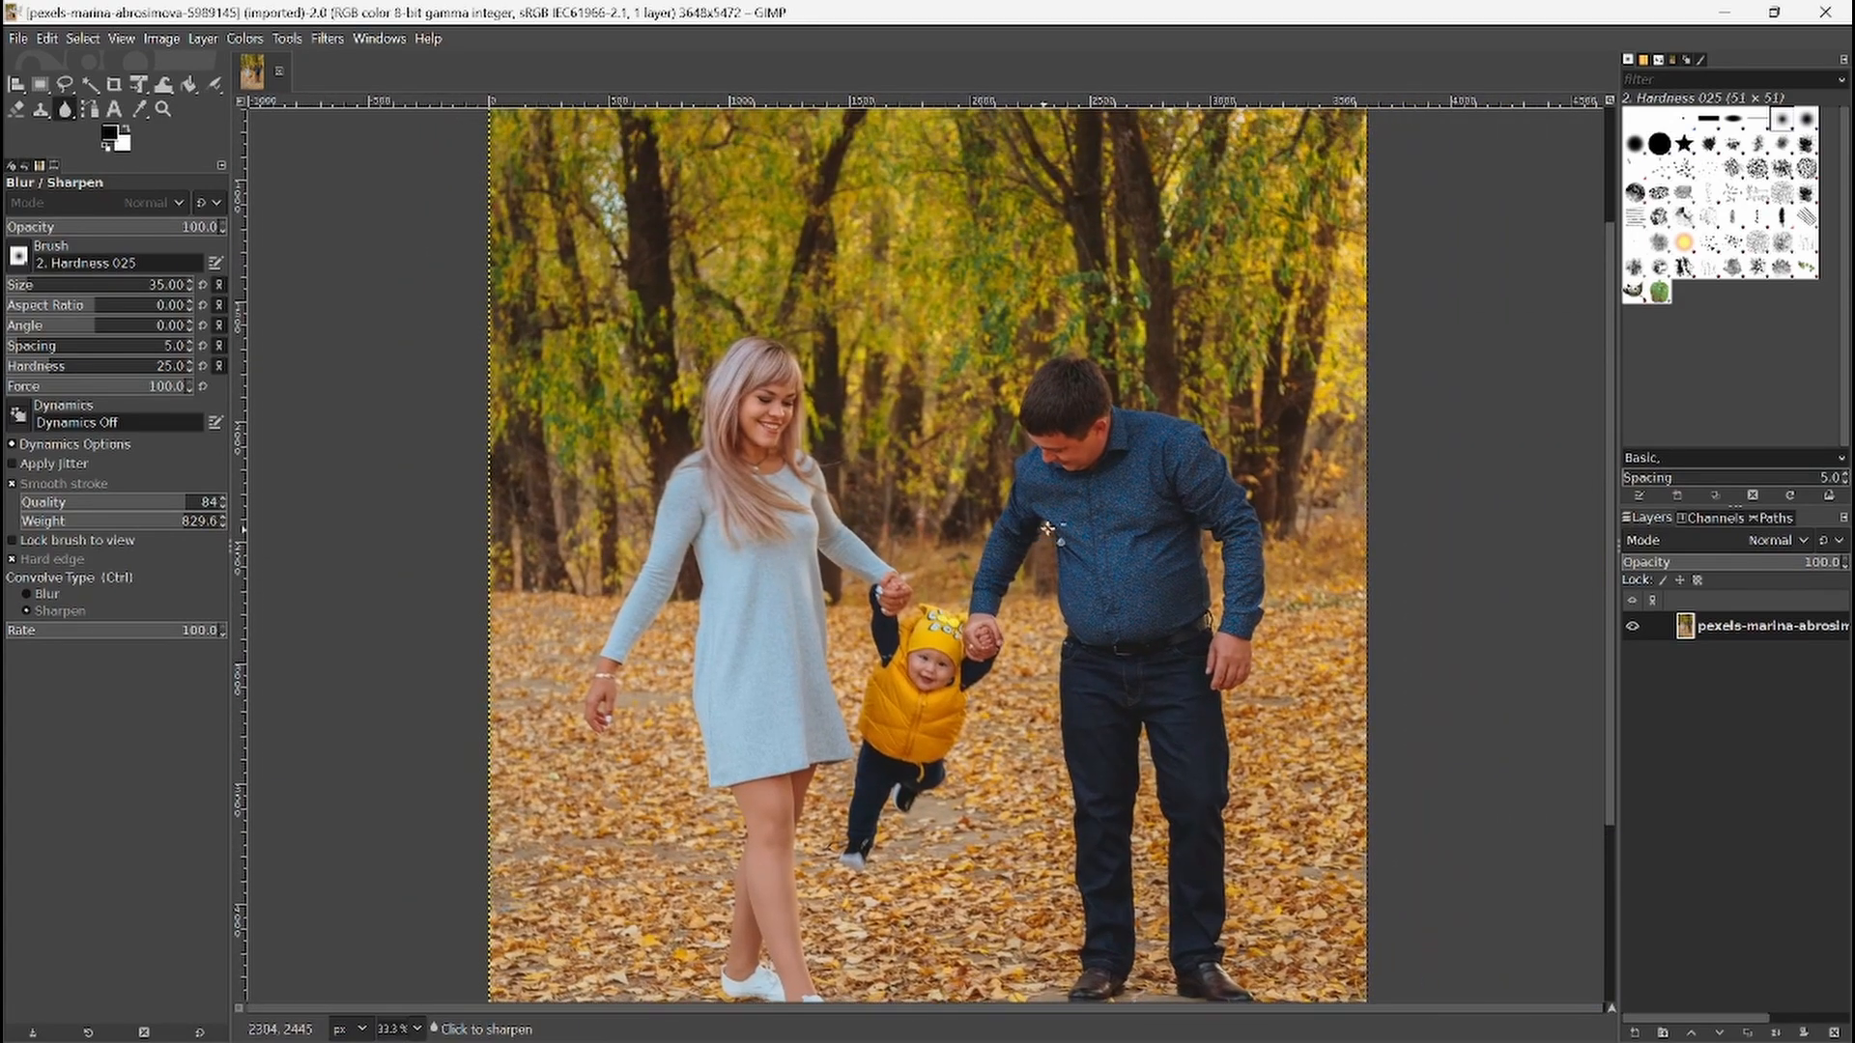
scroll(1048, 528, "down", 2)
key("p")
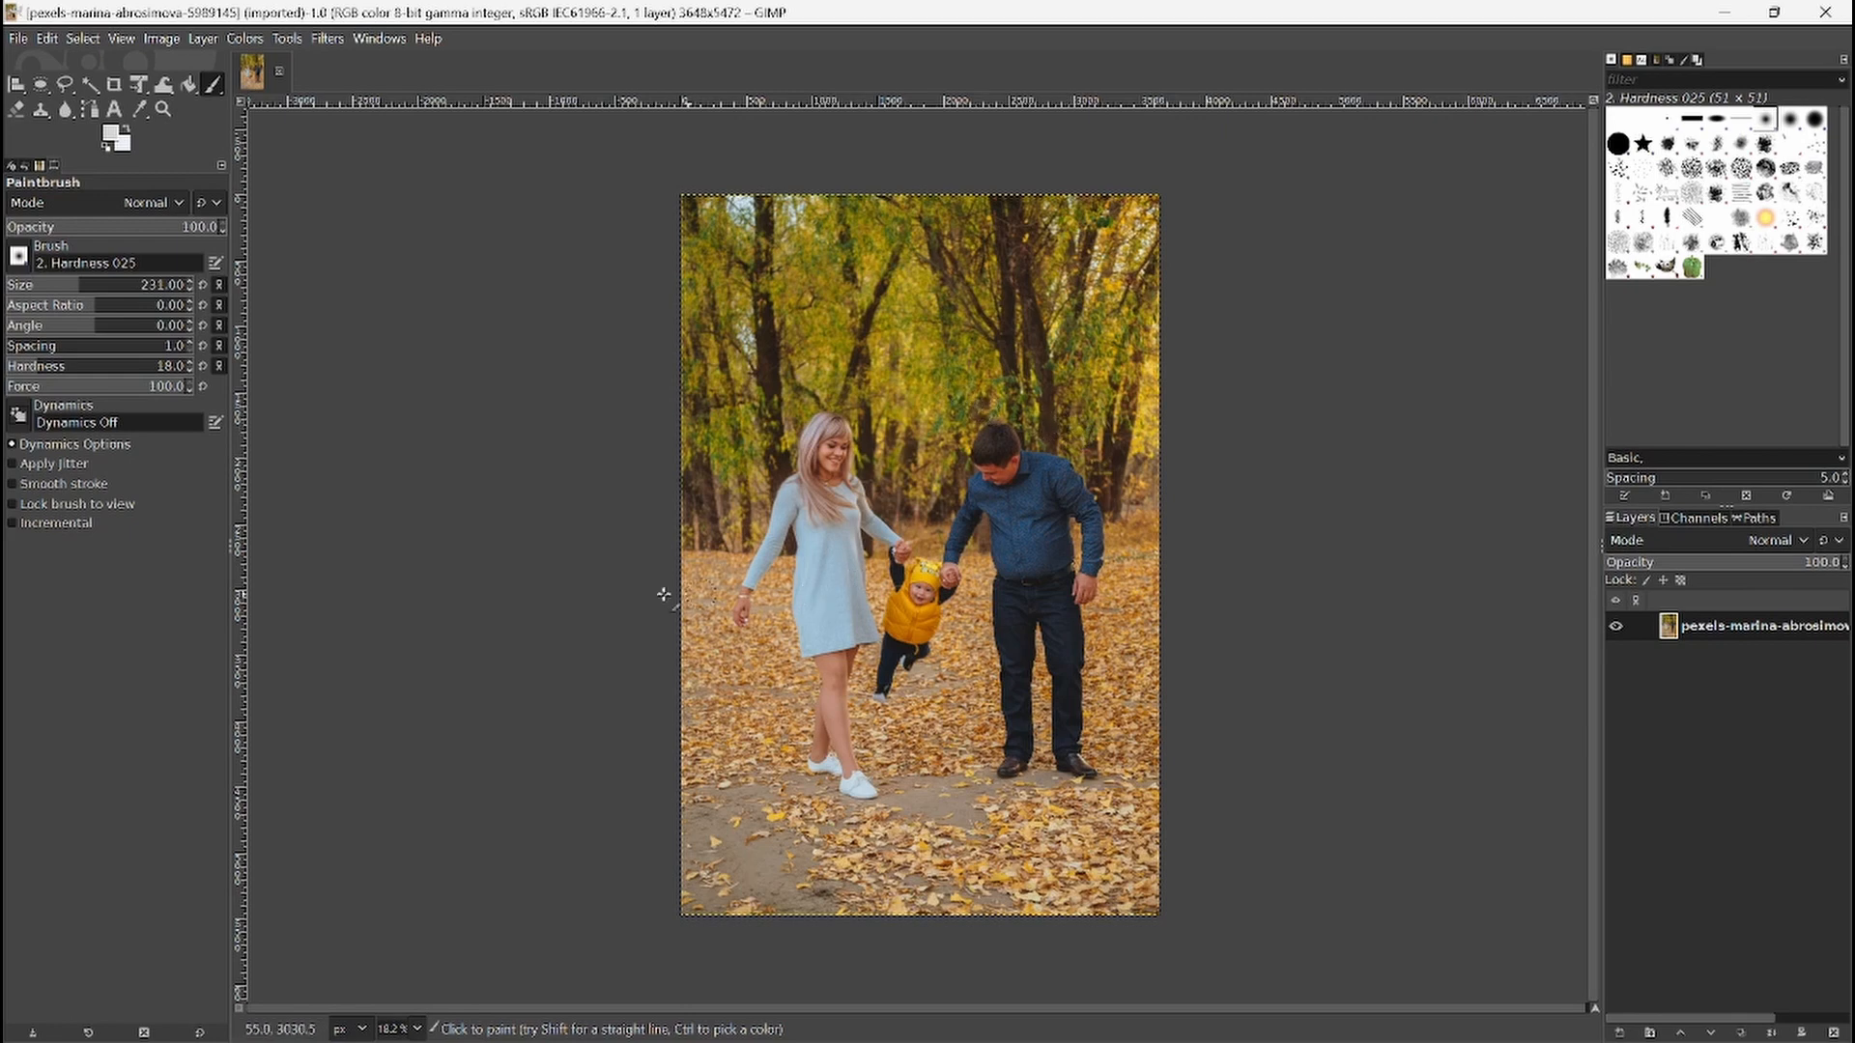
Step: Magnify the photo to 400% around the child's hat and reduce the magnification to 150%
left_click(416, 1029)
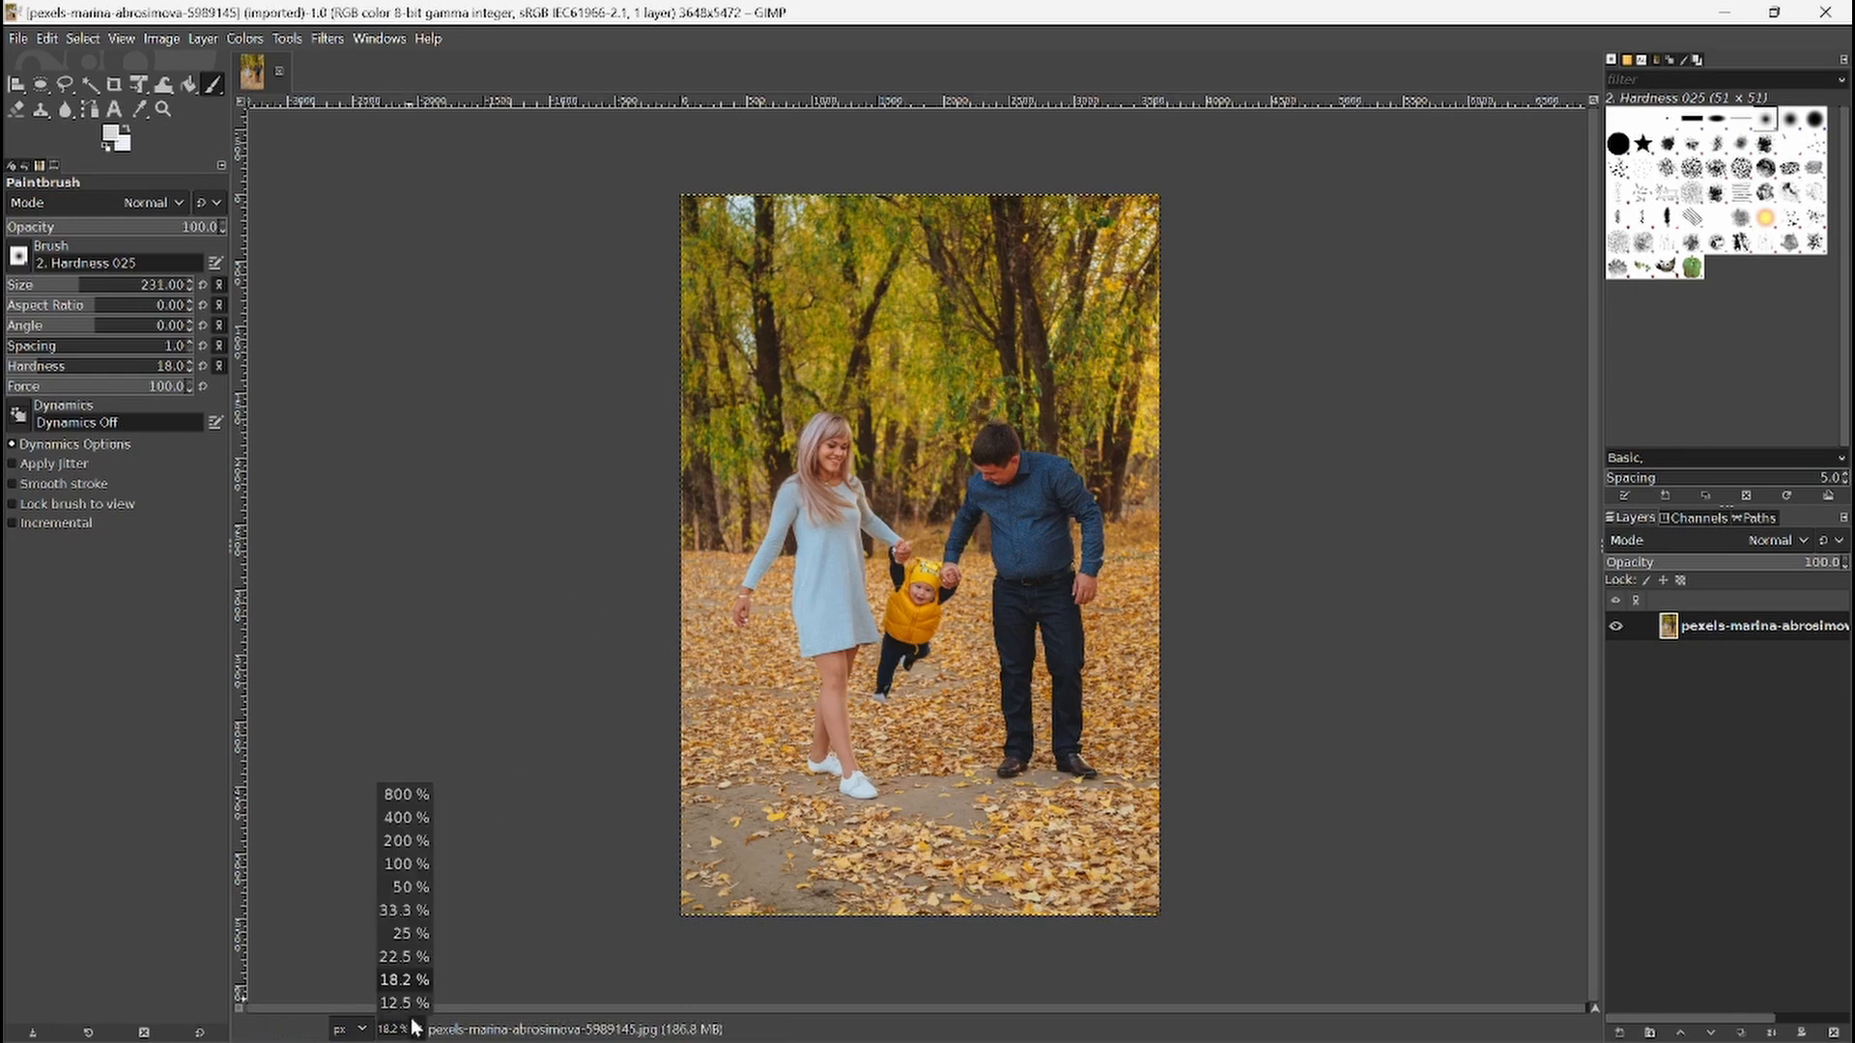
left_click(400, 820)
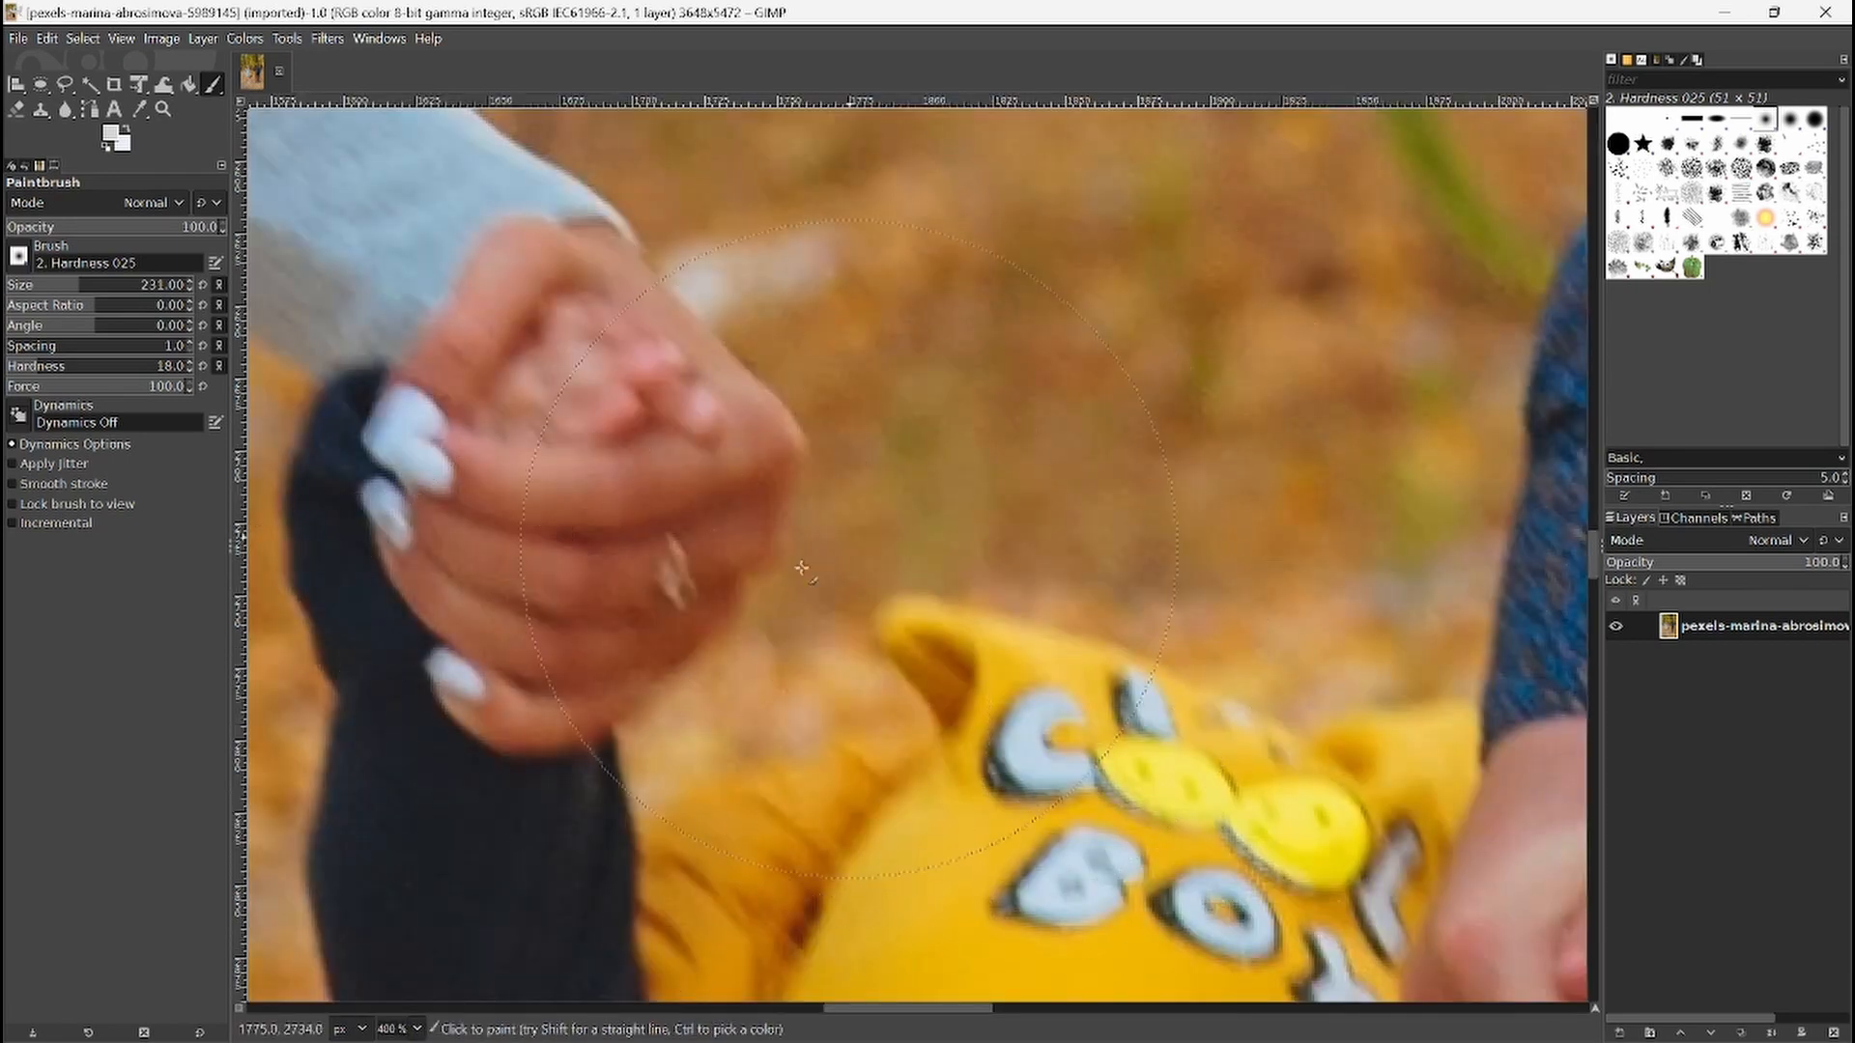
key("ctrl")
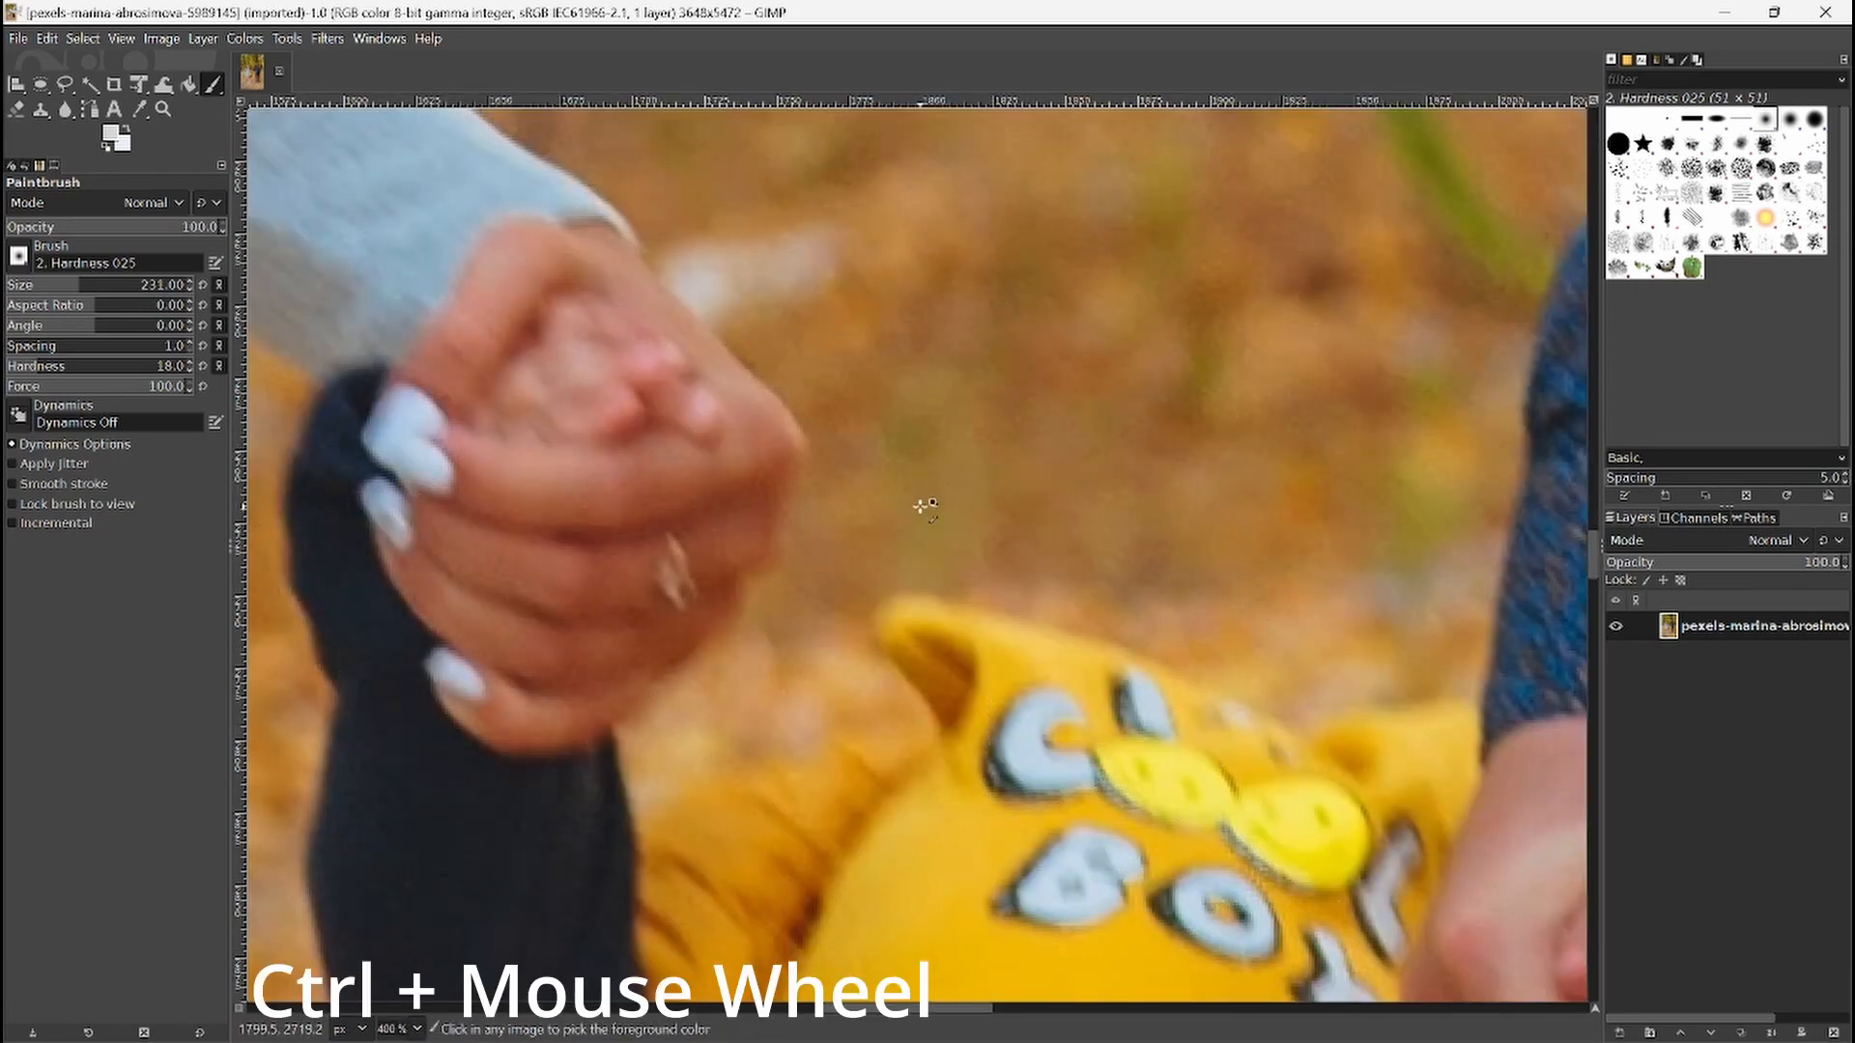
scroll(928, 497, "down", 8)
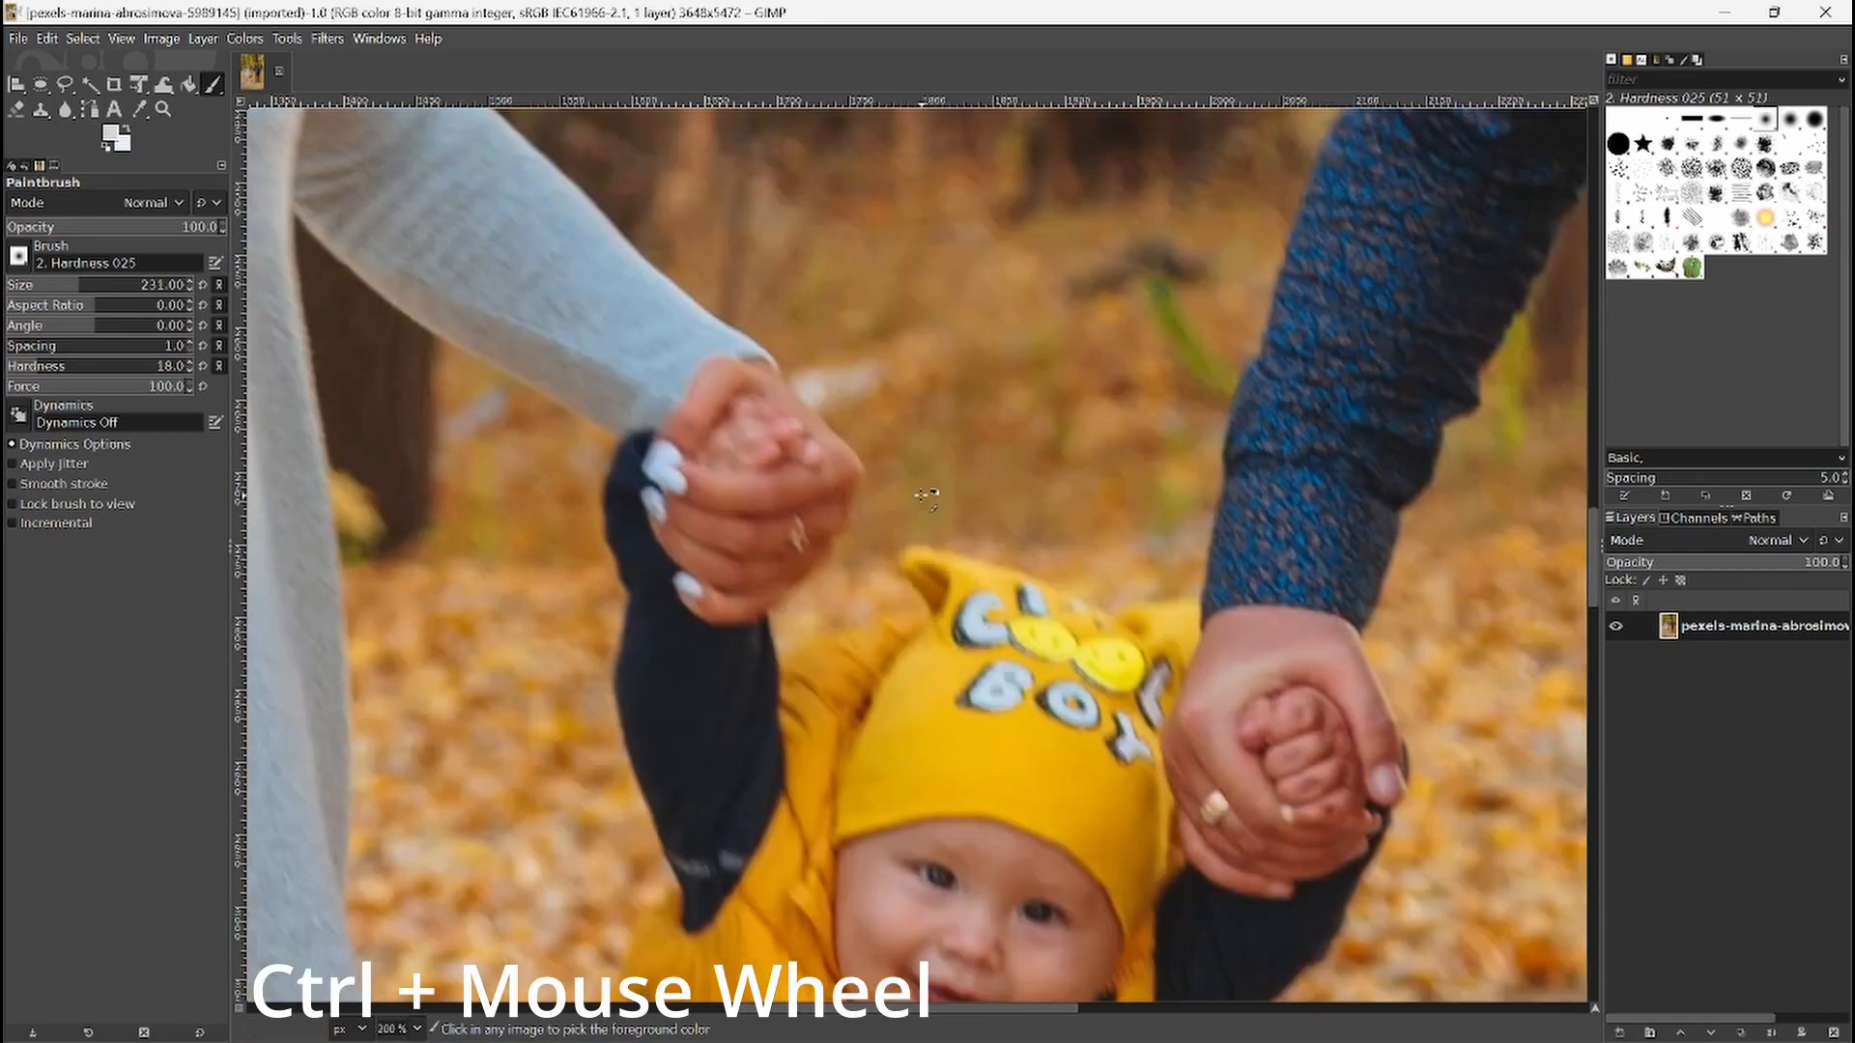
scroll(927, 495, "up", 5)
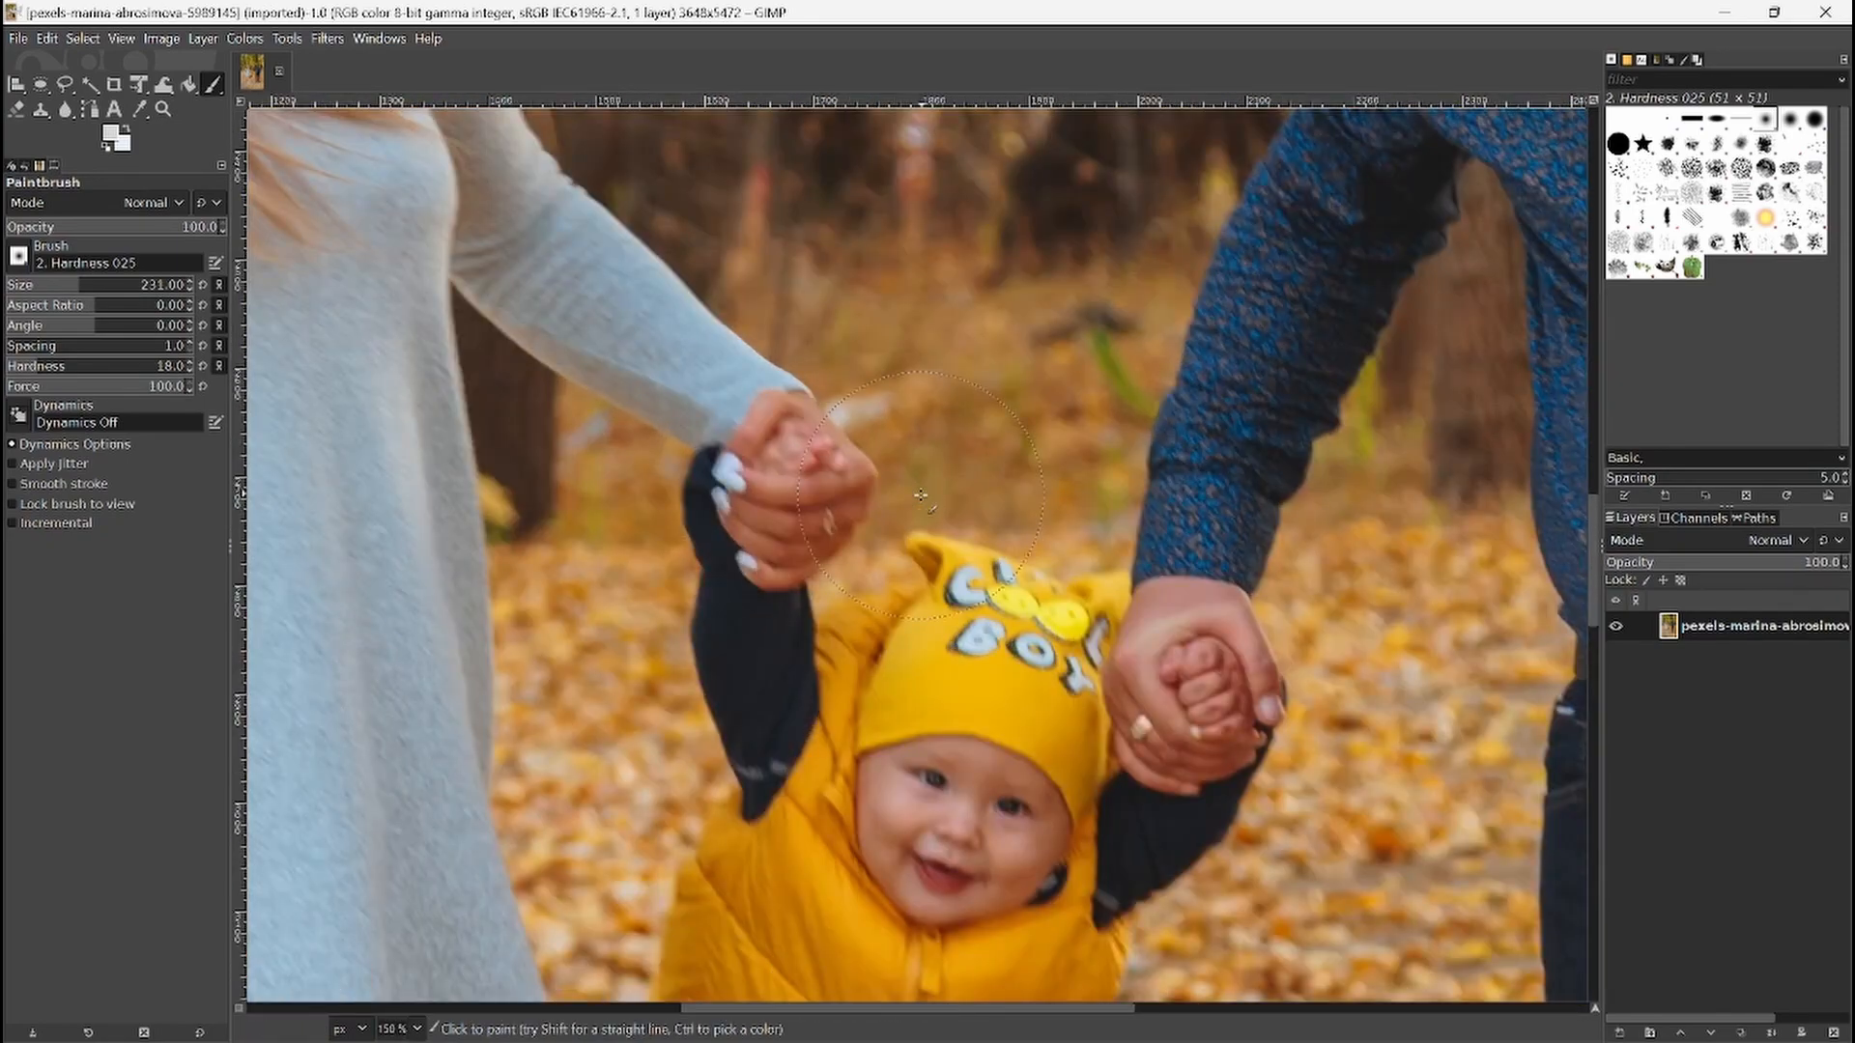
Step: Examine the photo vertically at 150%, from the trees above down to the child in the yellow vest
scroll(920, 494, "up", 5)
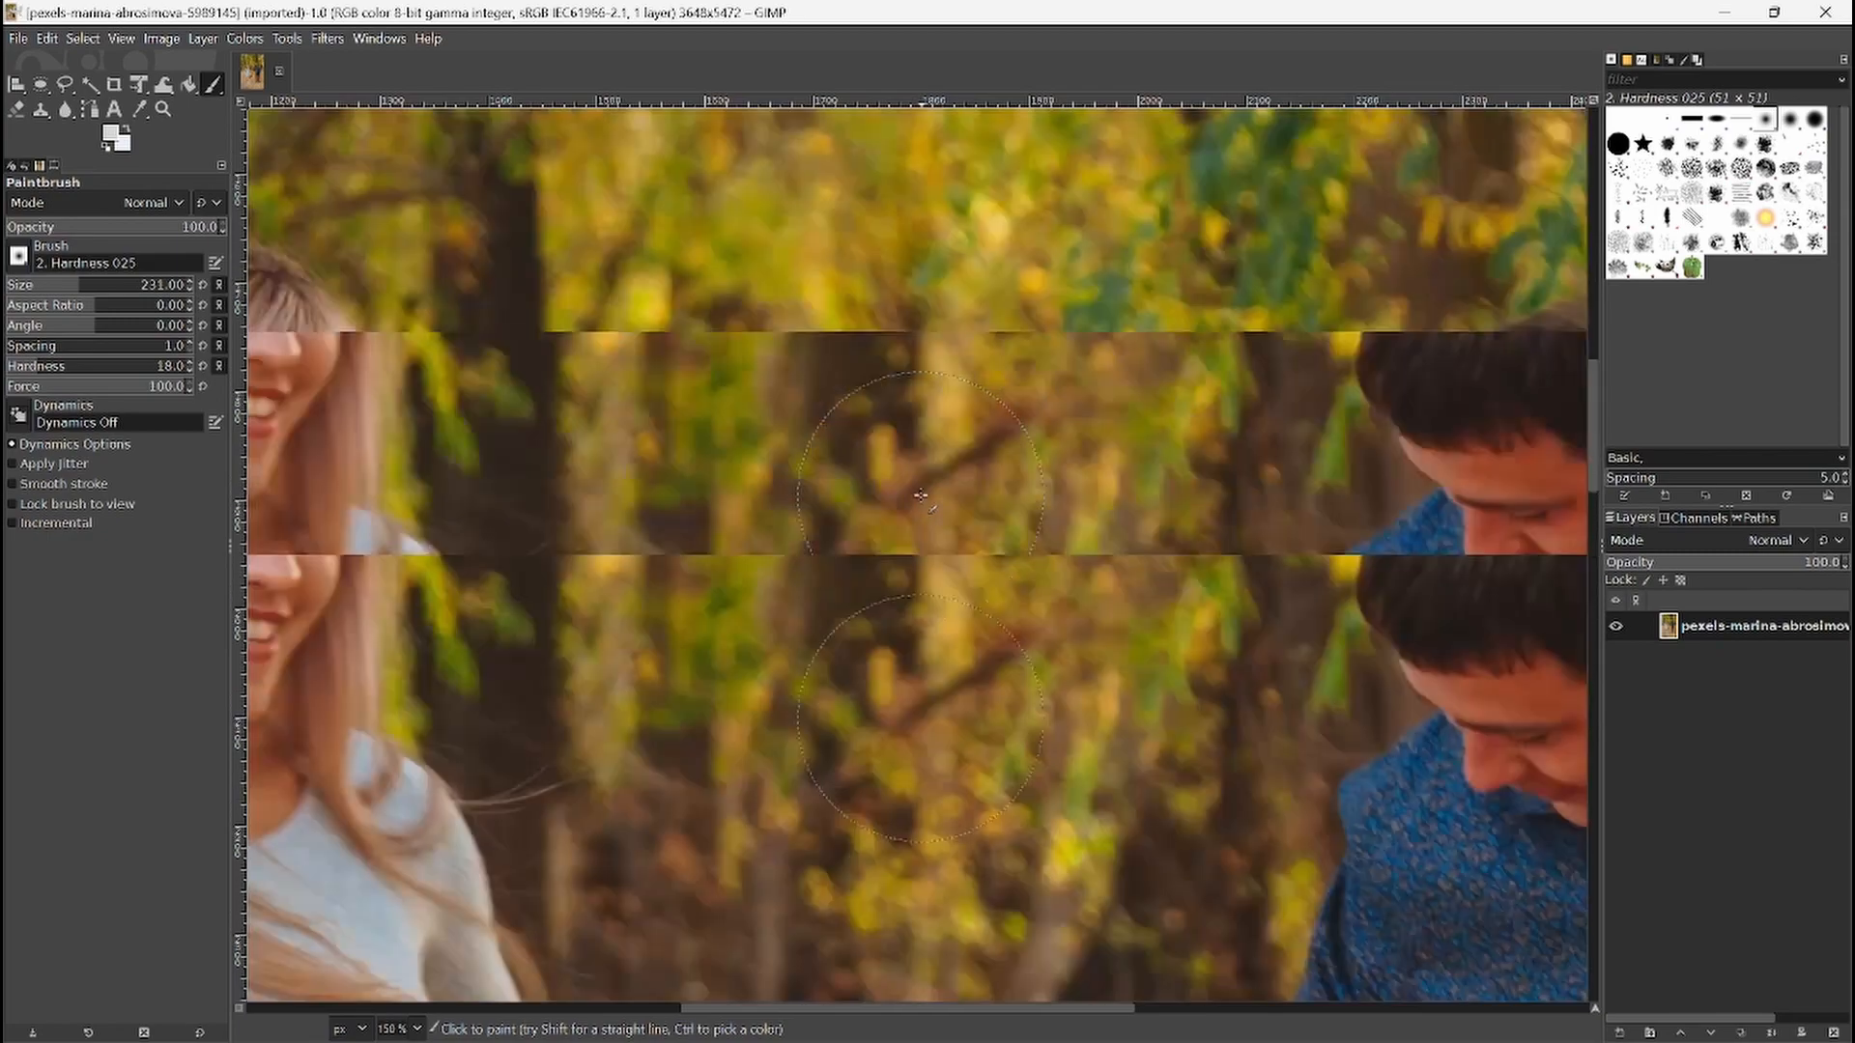
scroll(921, 495, "down", 8)
scroll(921, 494, "up", 8)
scroll(921, 495, "up", 4)
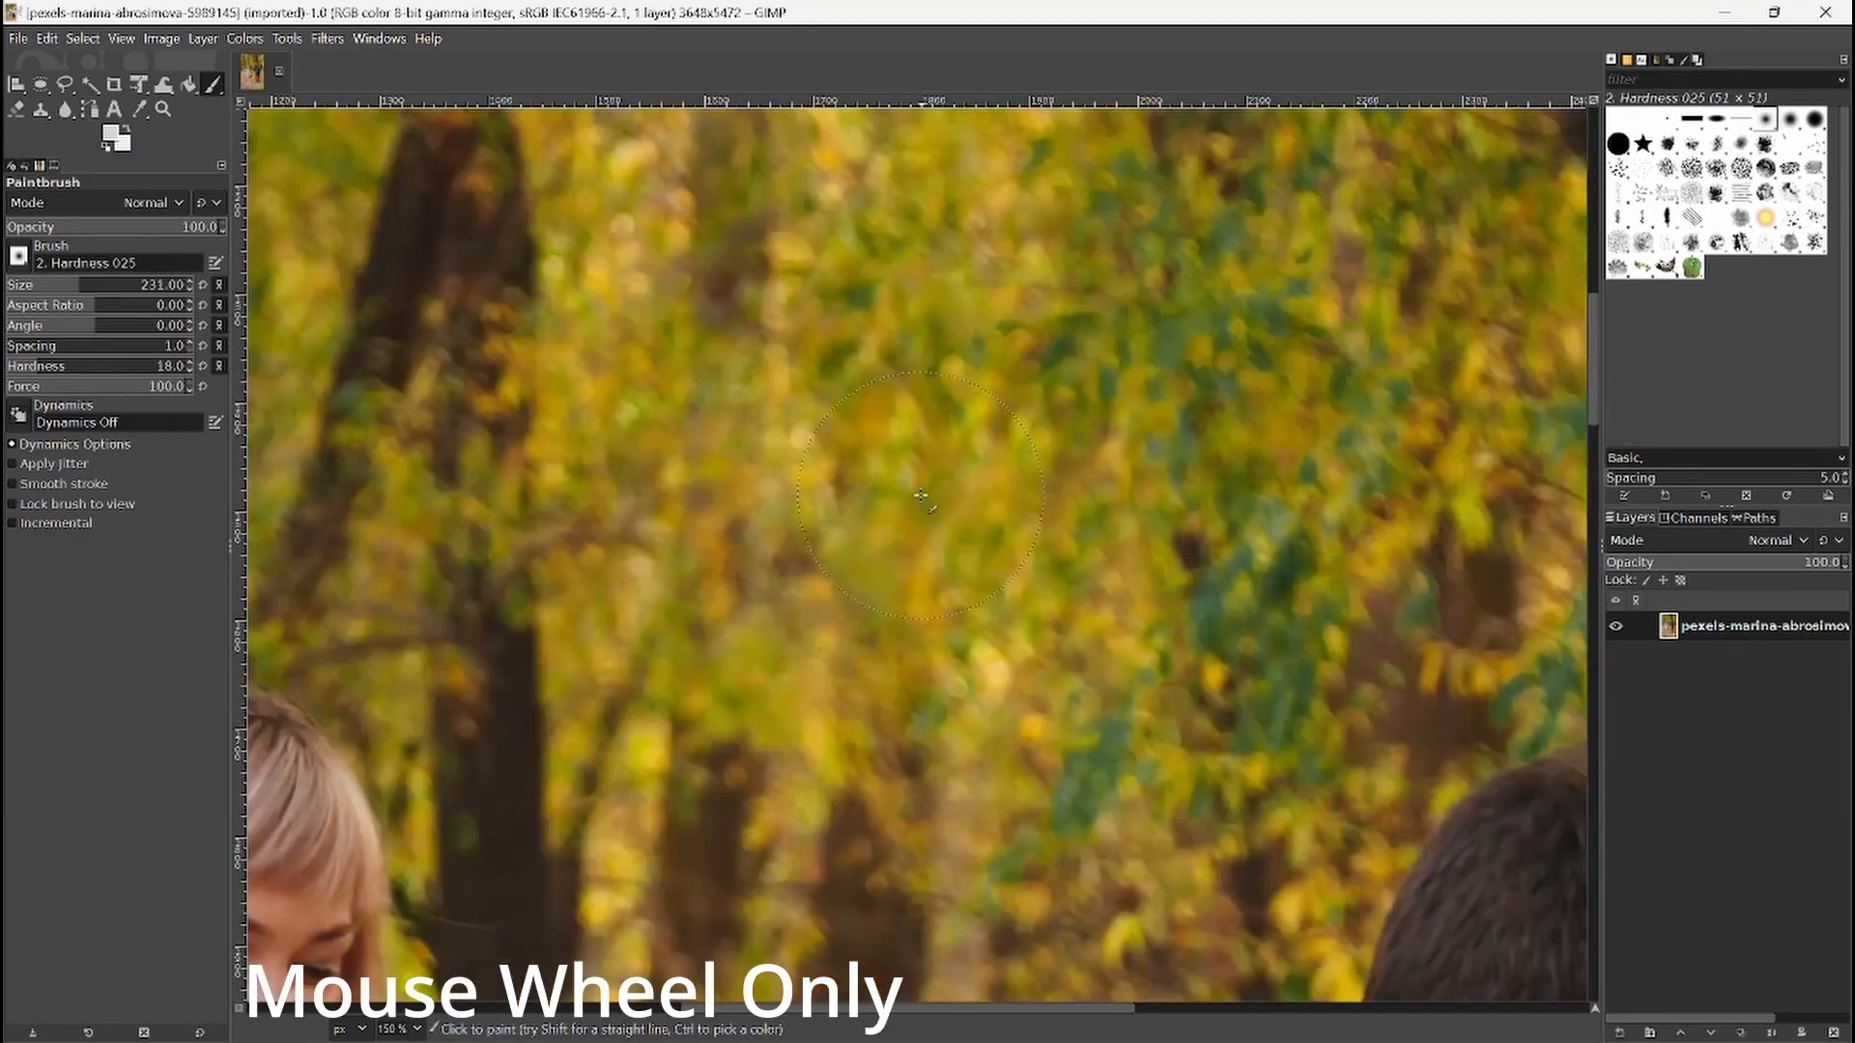
scroll(921, 495, "down", 12)
scroll(920, 494, "up", 5)
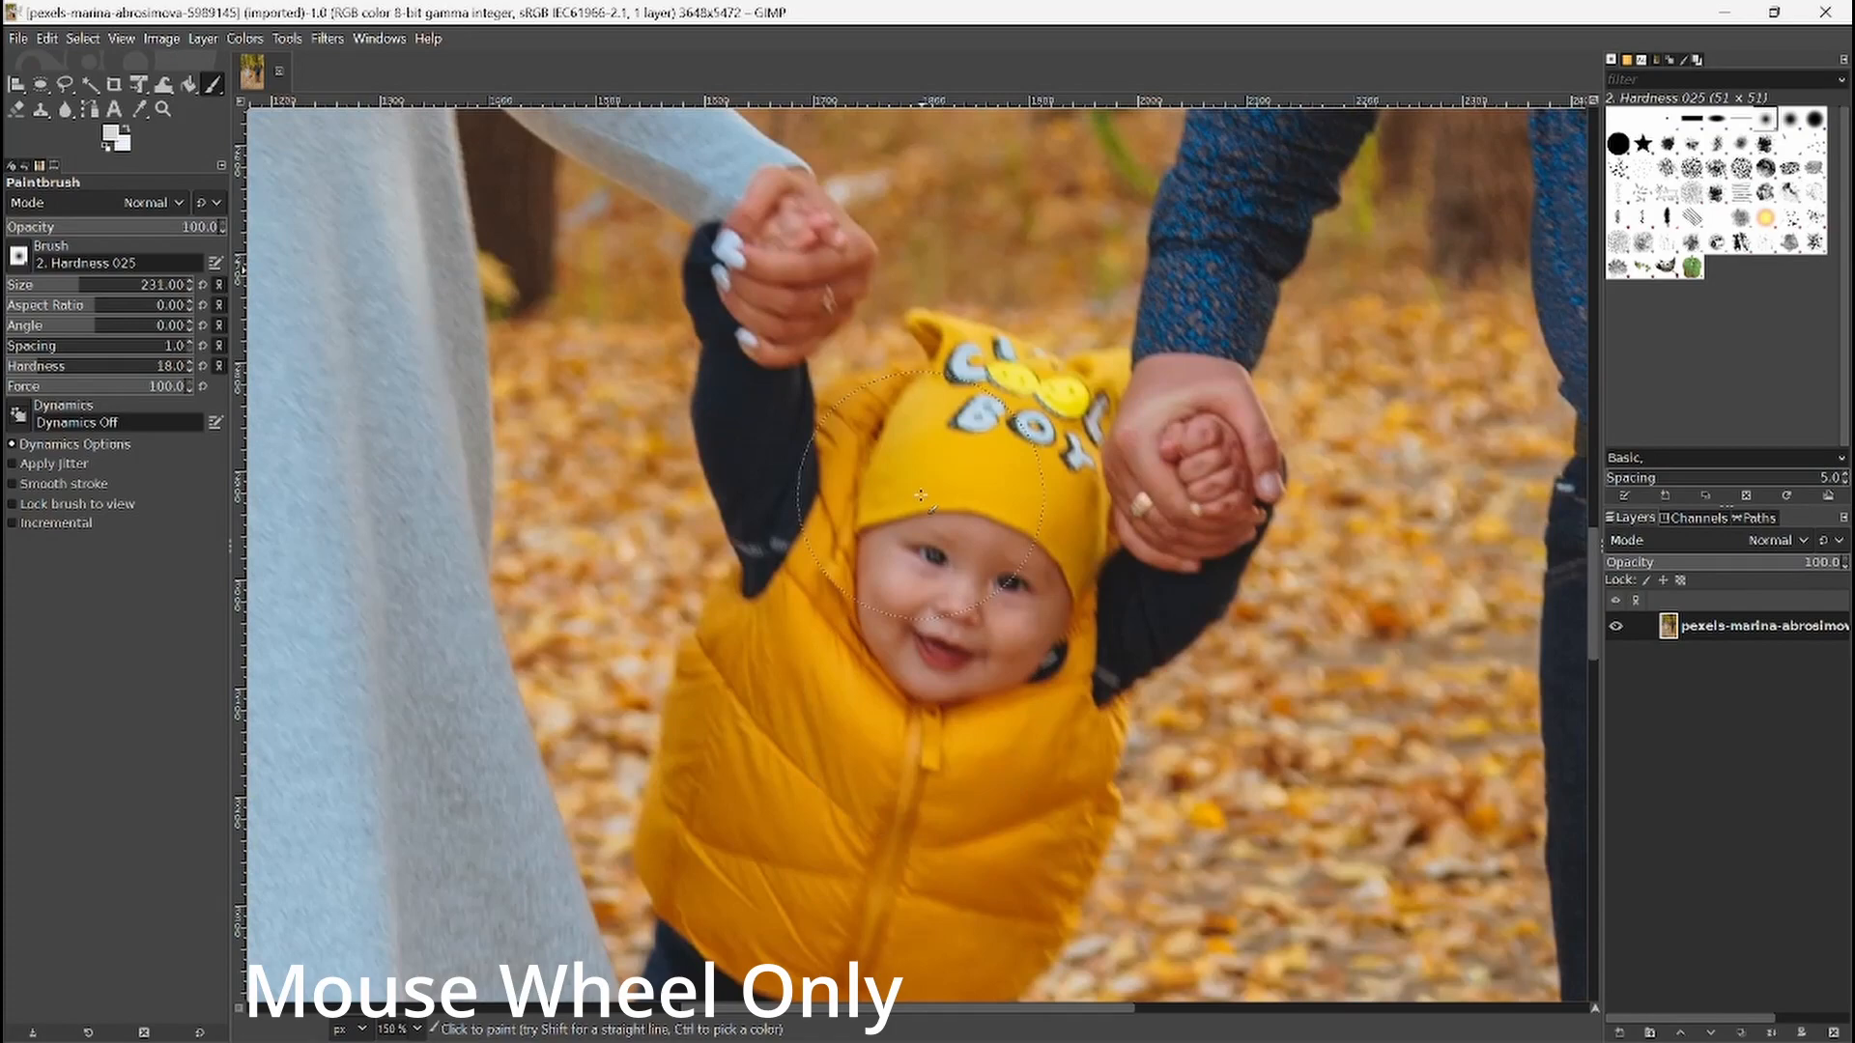
Step: Examine the photo horizontally at 150%, from the woman's lowered hand across to the man and back to the child
scroll(921, 494, "left", 10)
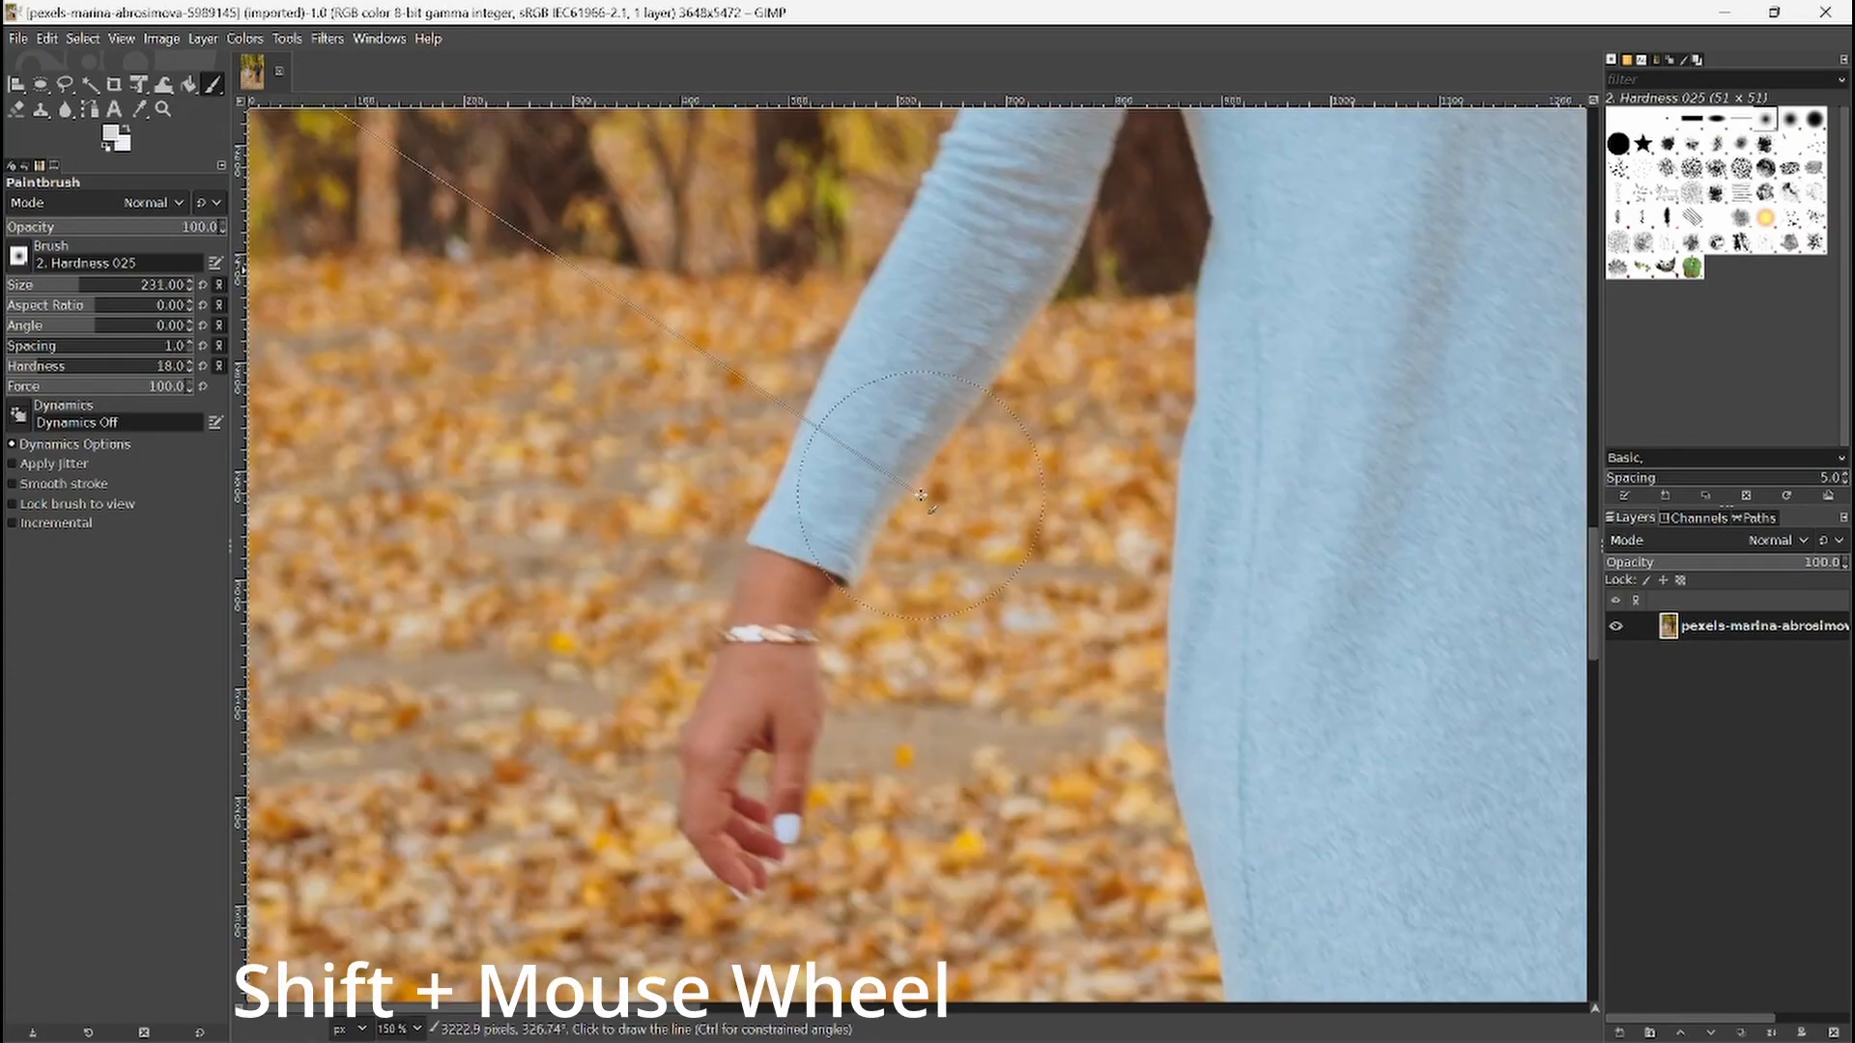
scroll(921, 494, "right", 20)
scroll(921, 495, "left", 13)
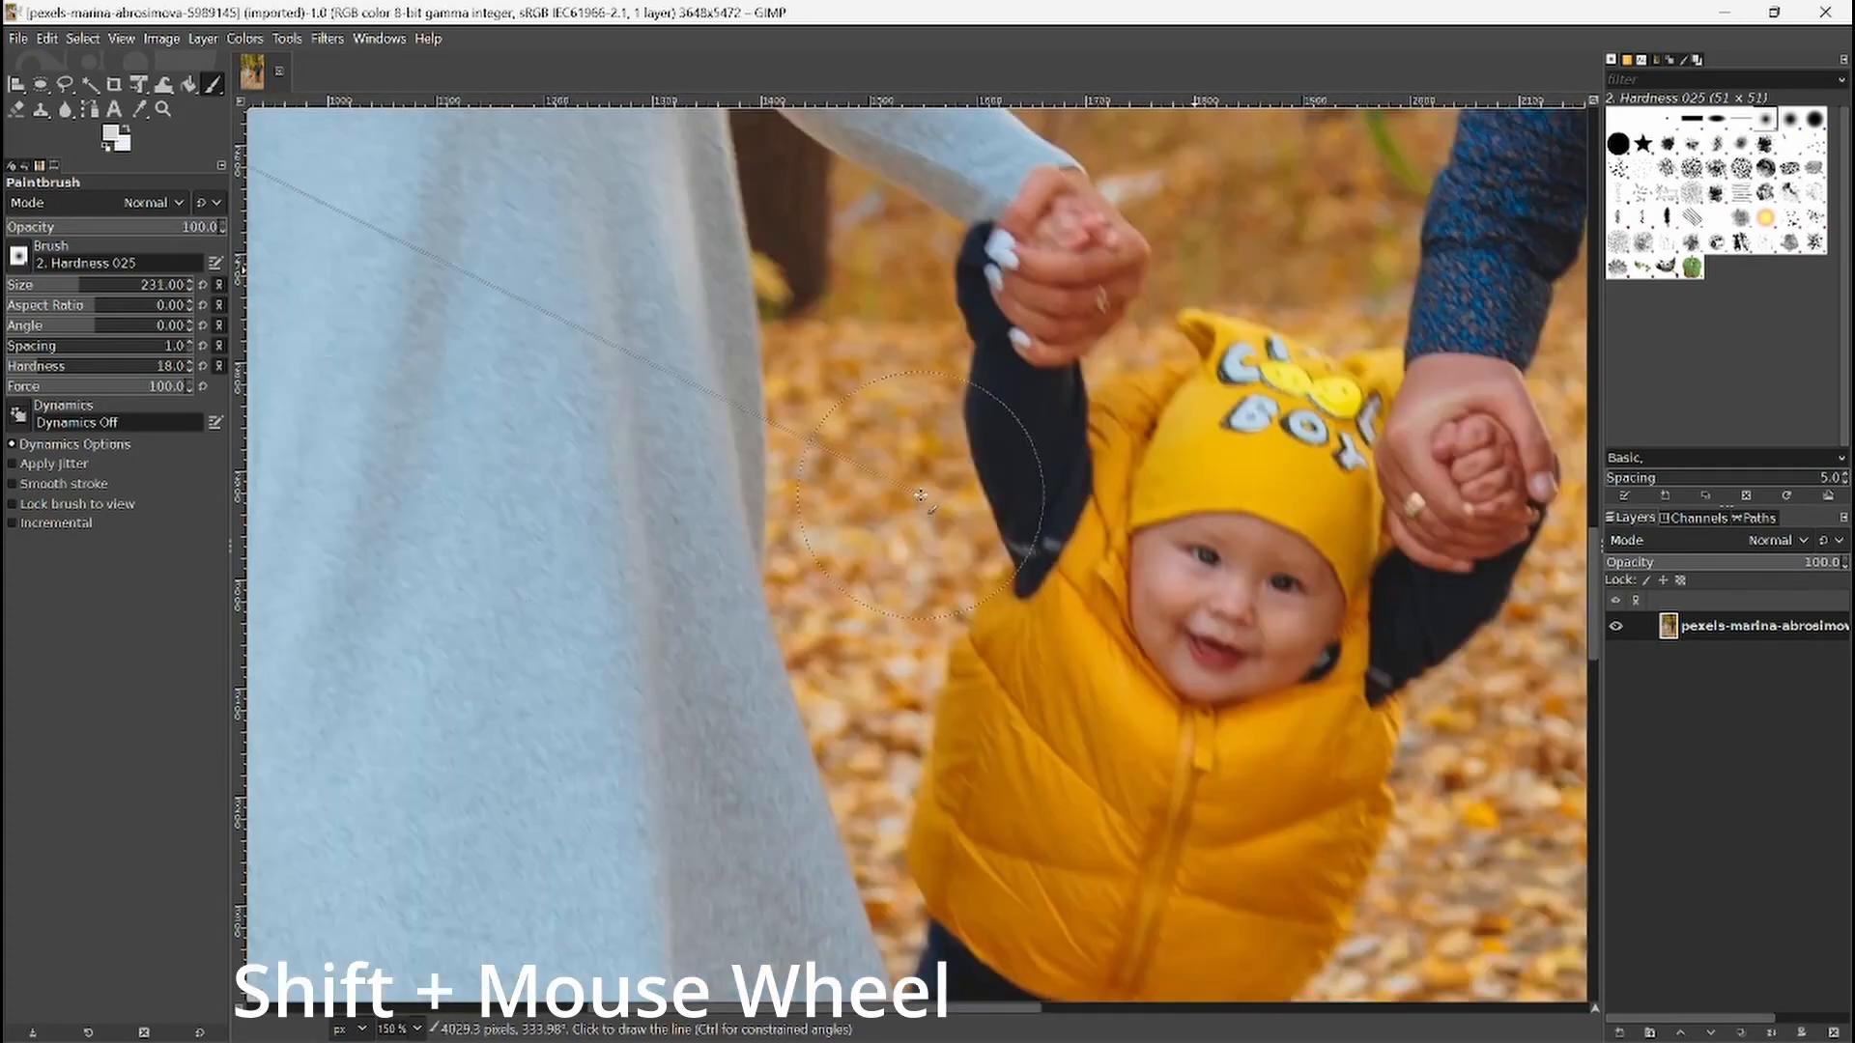
scroll(920, 495, "right", 3)
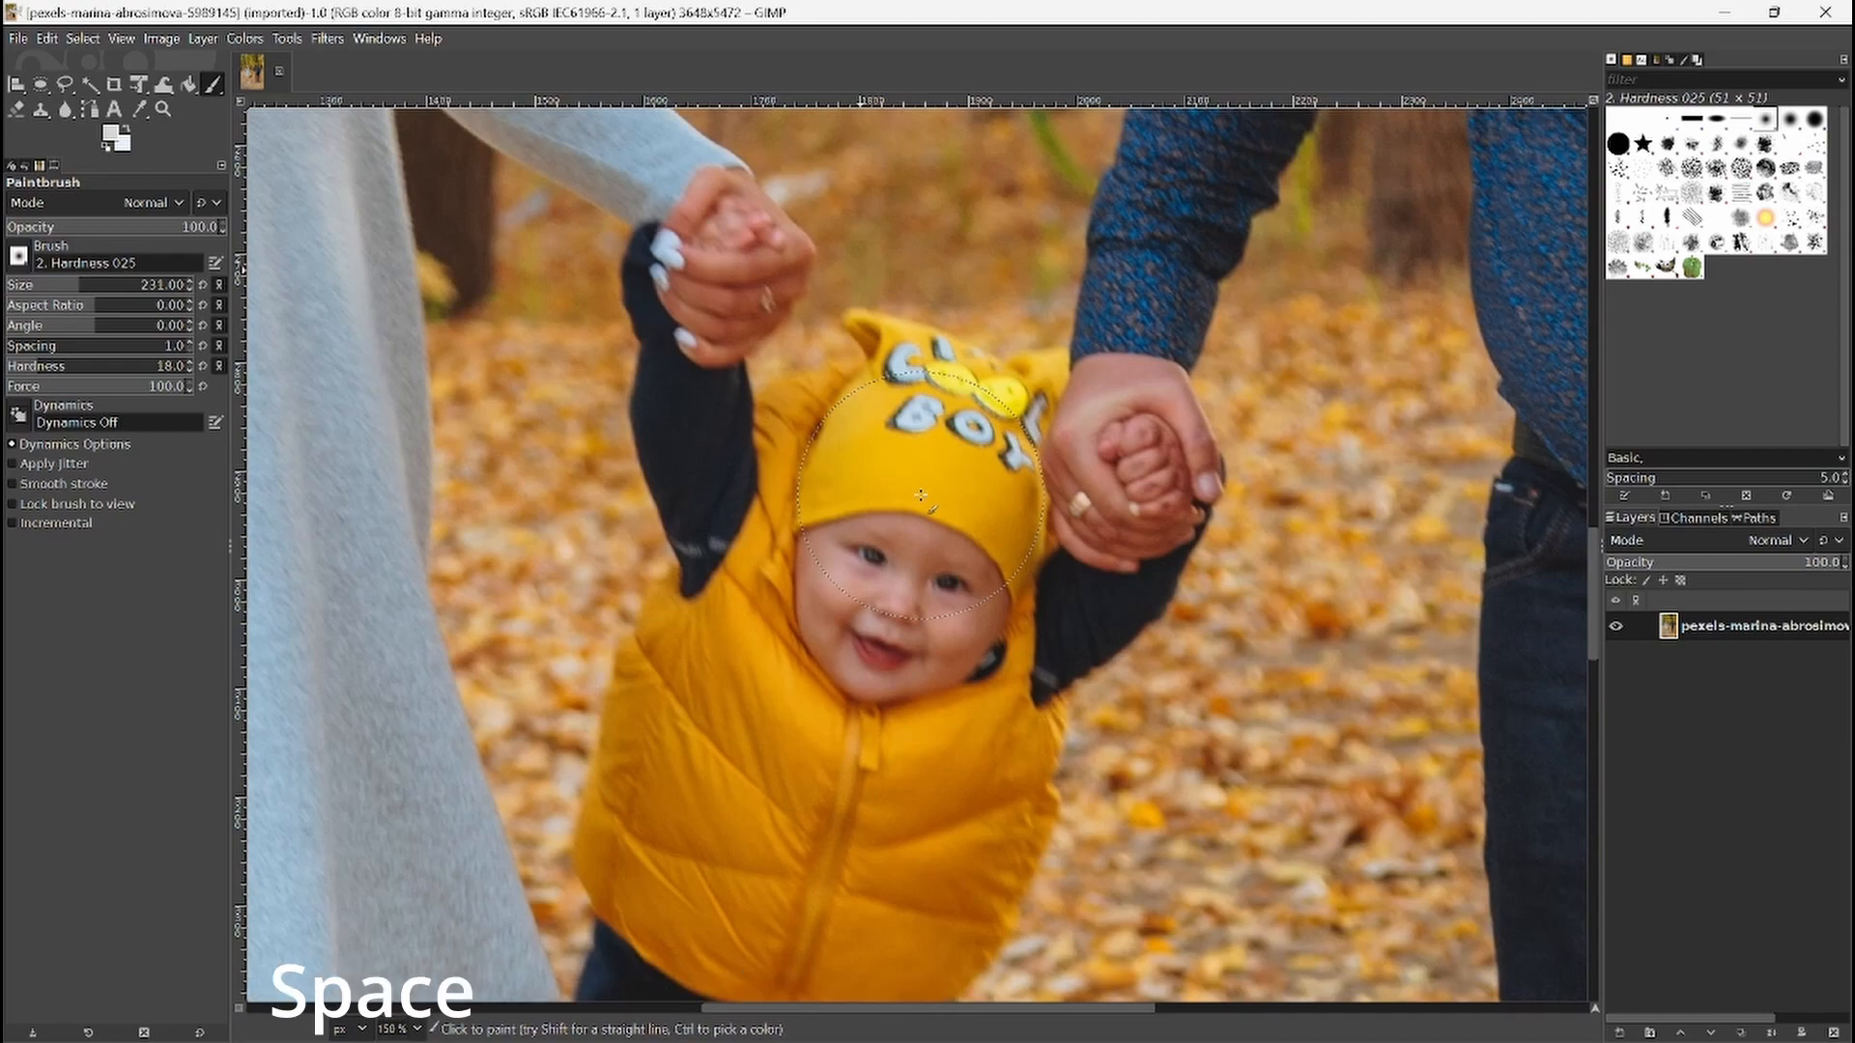
Step: Rotate the canvas view to about 260° around the child and reset the view's flip and rotation
key("space")
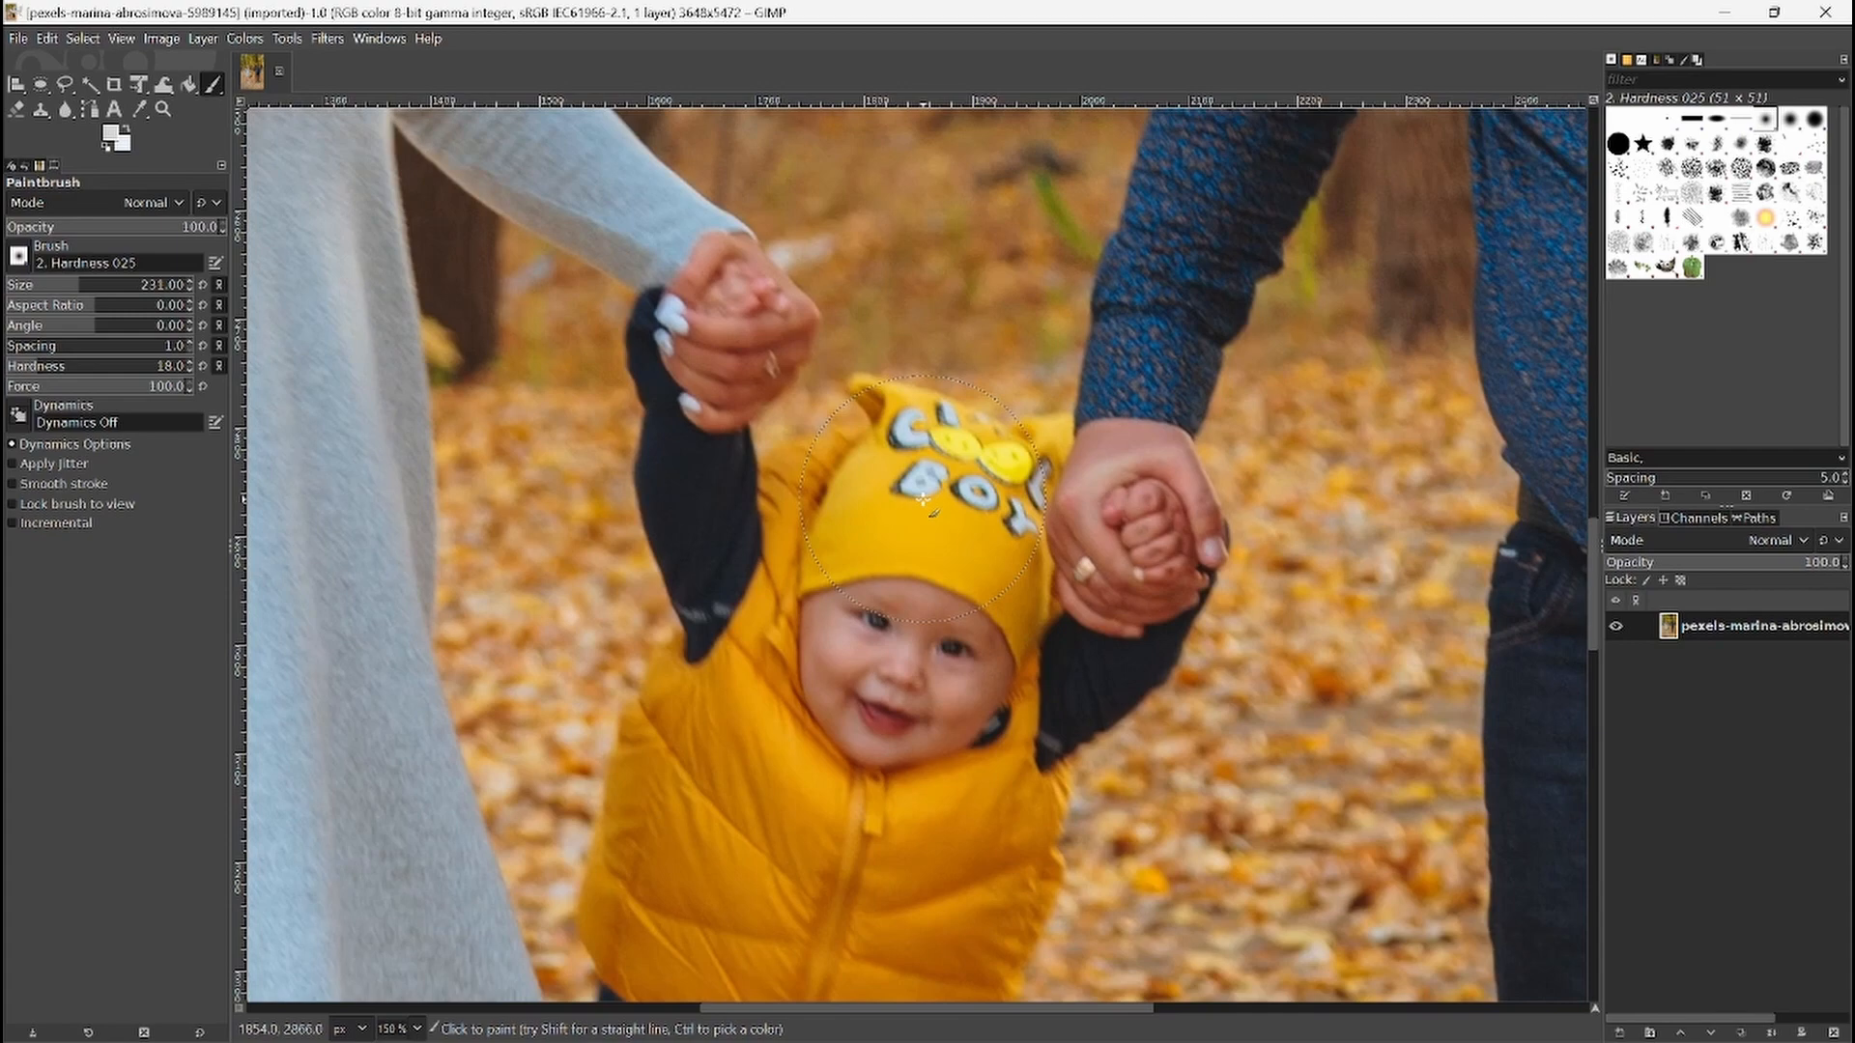
key("shift")
key("shift+space")
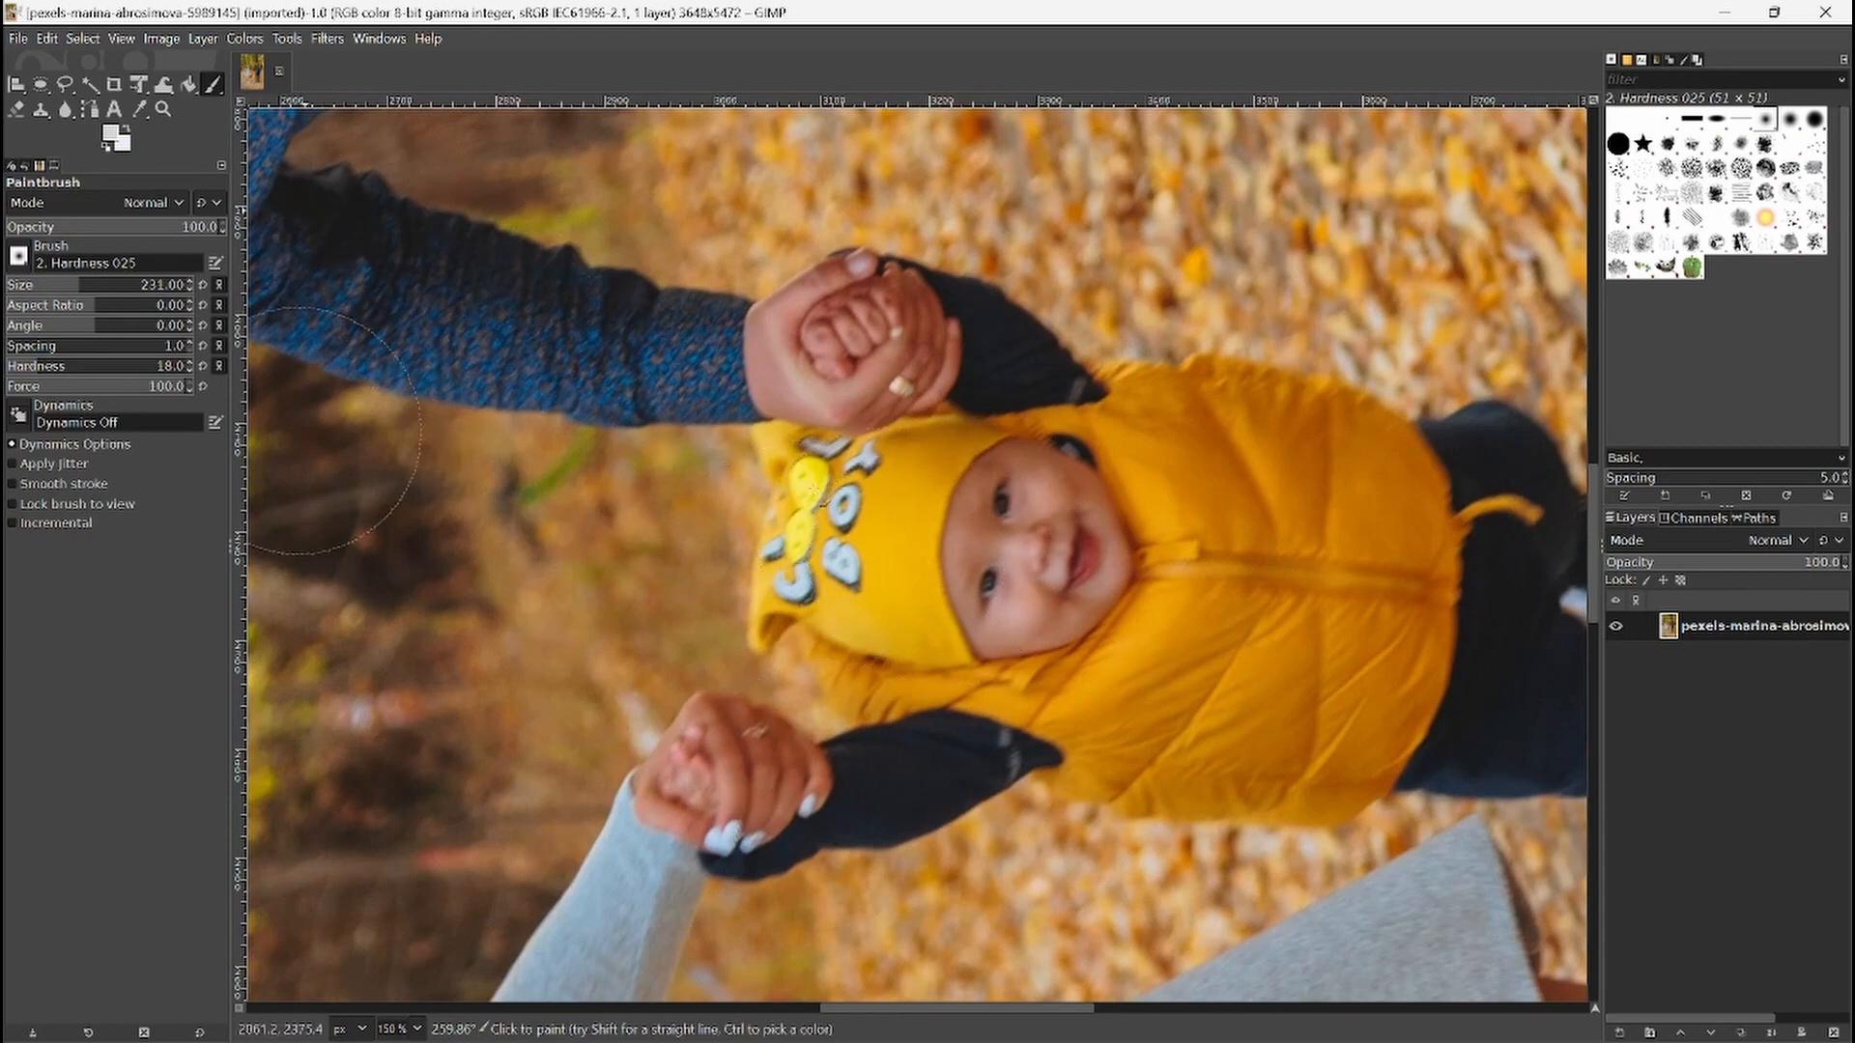
left_click(124, 36)
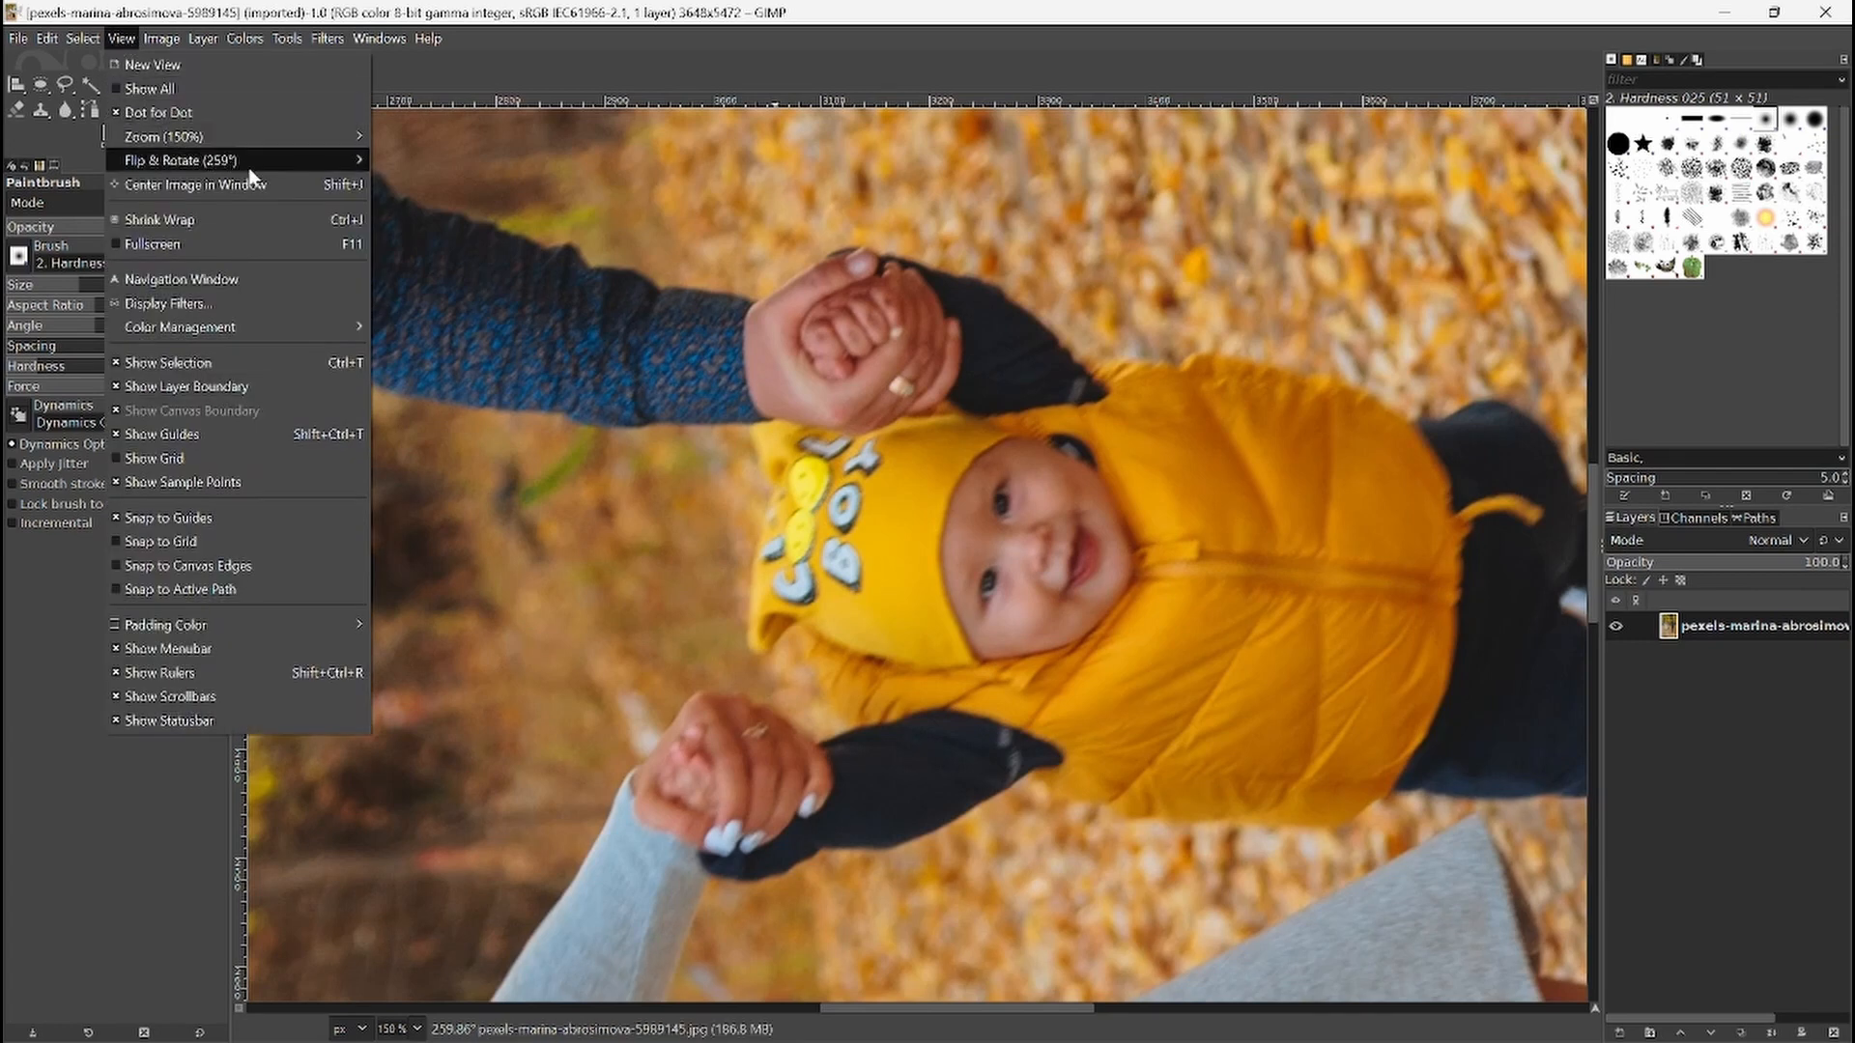
mouse_move(255, 166)
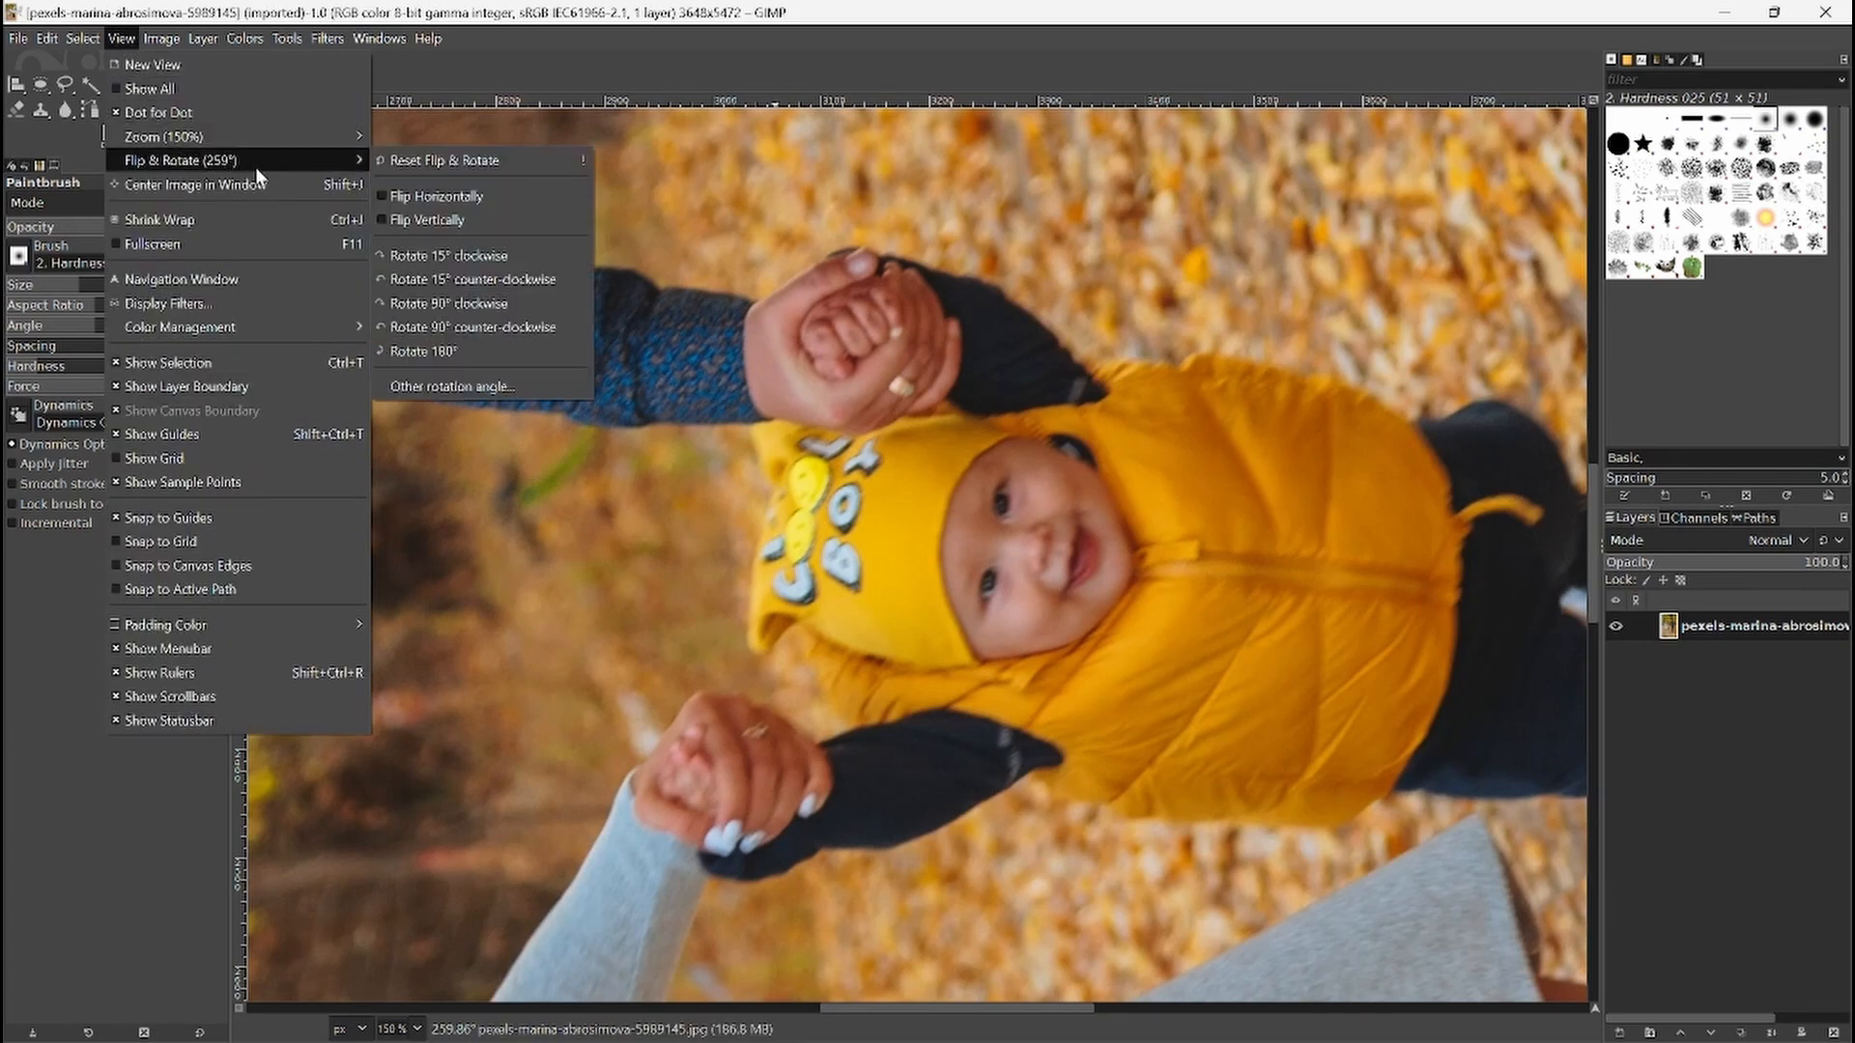
left_click(465, 162)
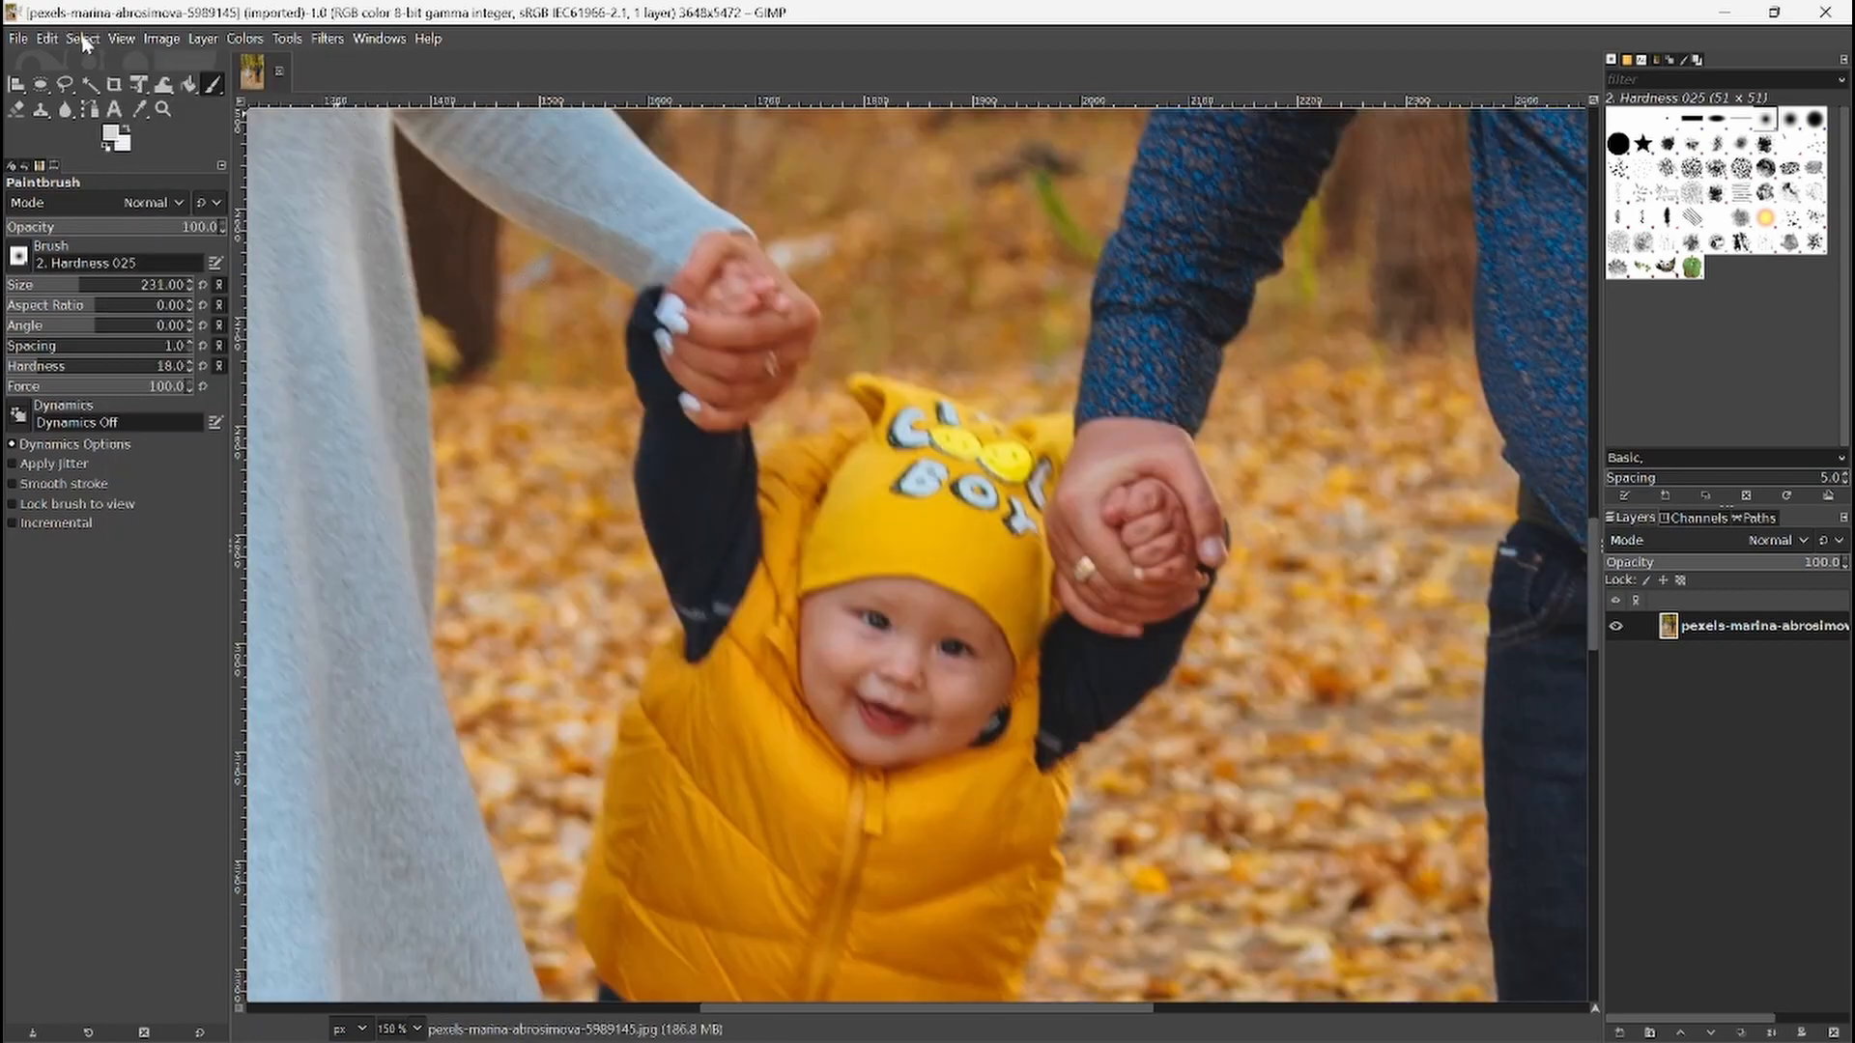
Step: Fit the whole image in the window
left_click(118, 35)
mouse_move(232, 137)
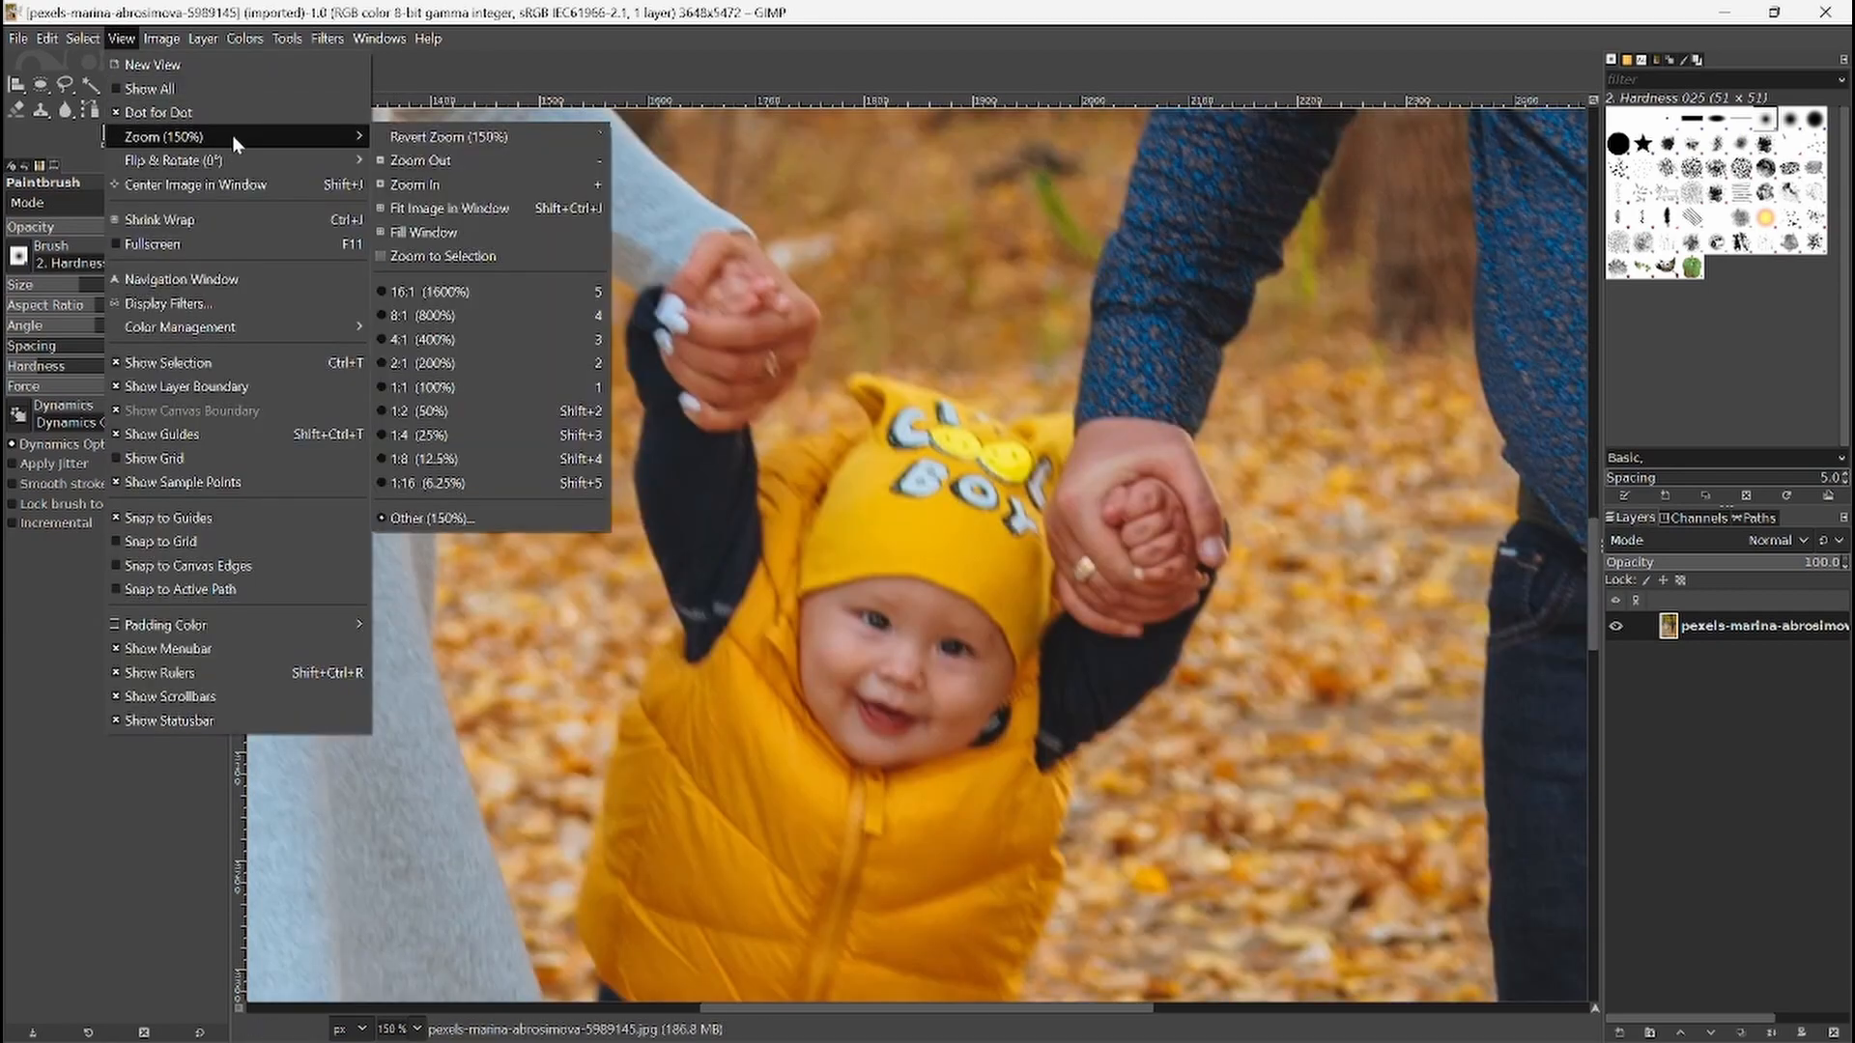
left_click(469, 212)
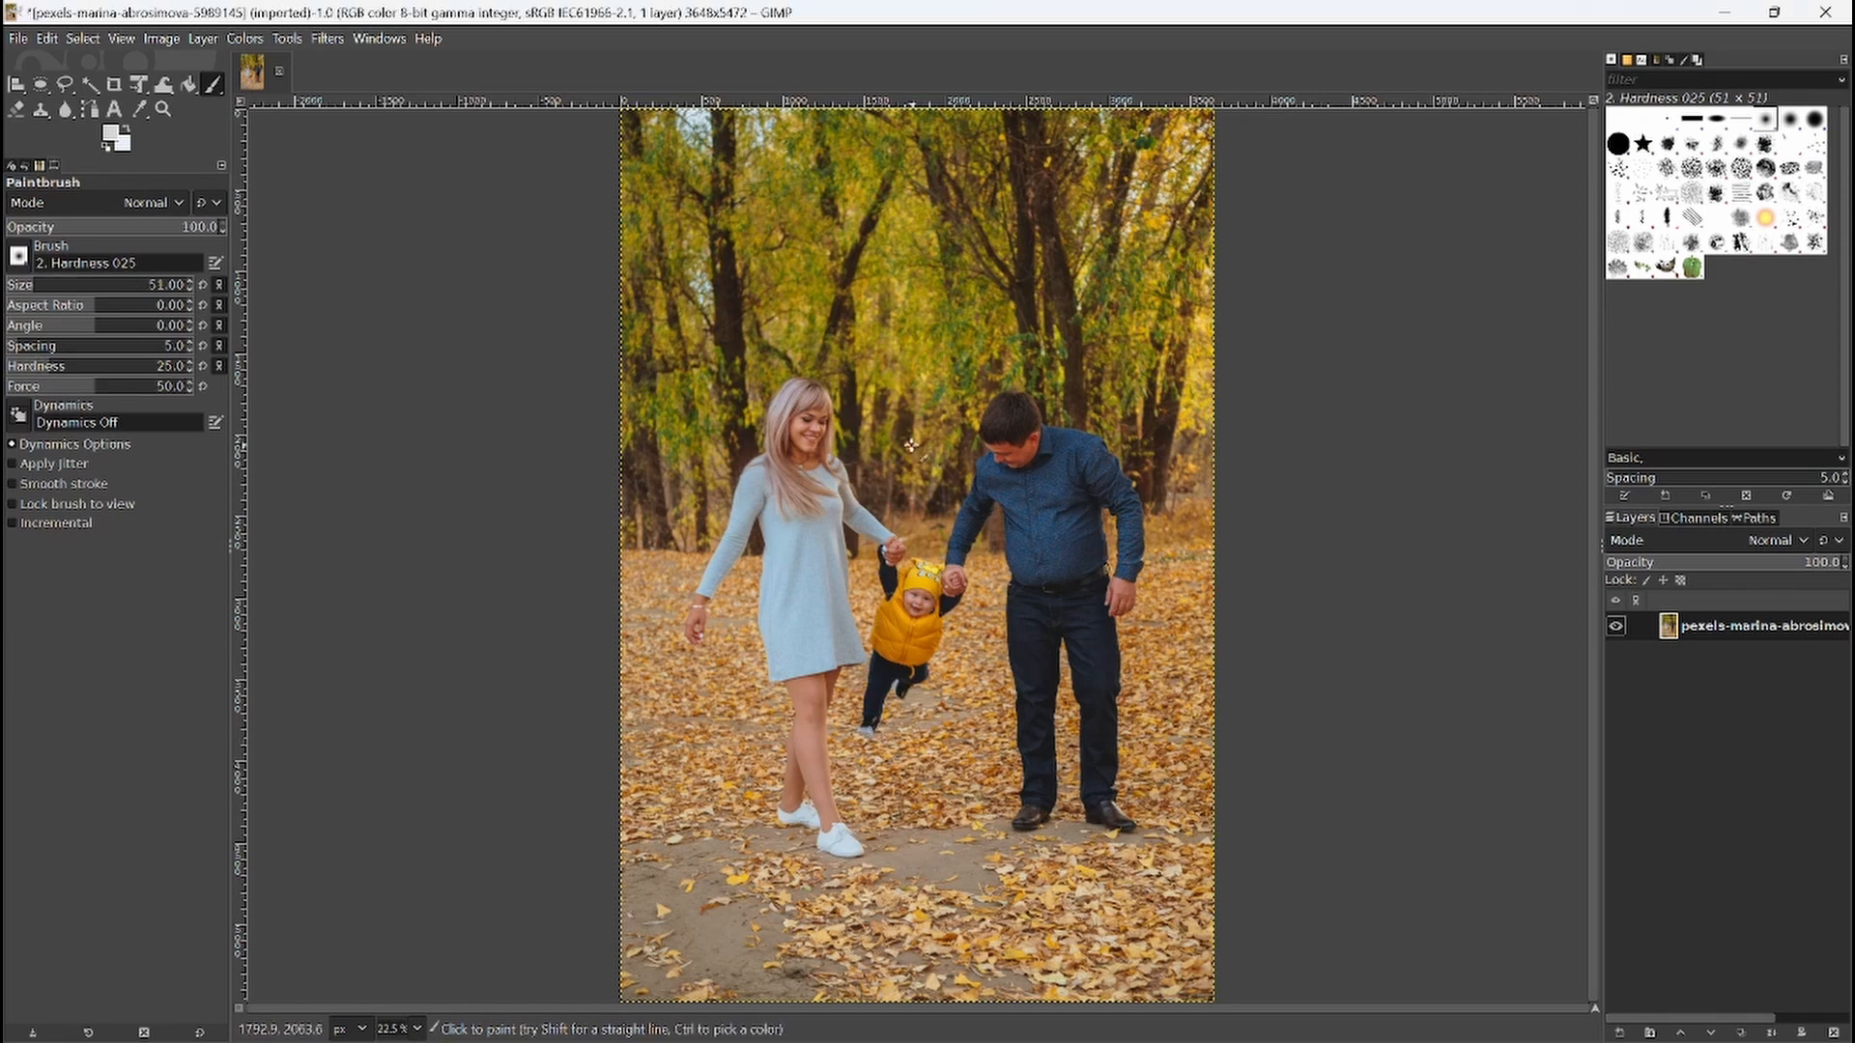
Step: Start the artistic Oilify filter on the photo with a mask radius of 6 and an exponent of 14
scroll(877, 456, "up", 8)
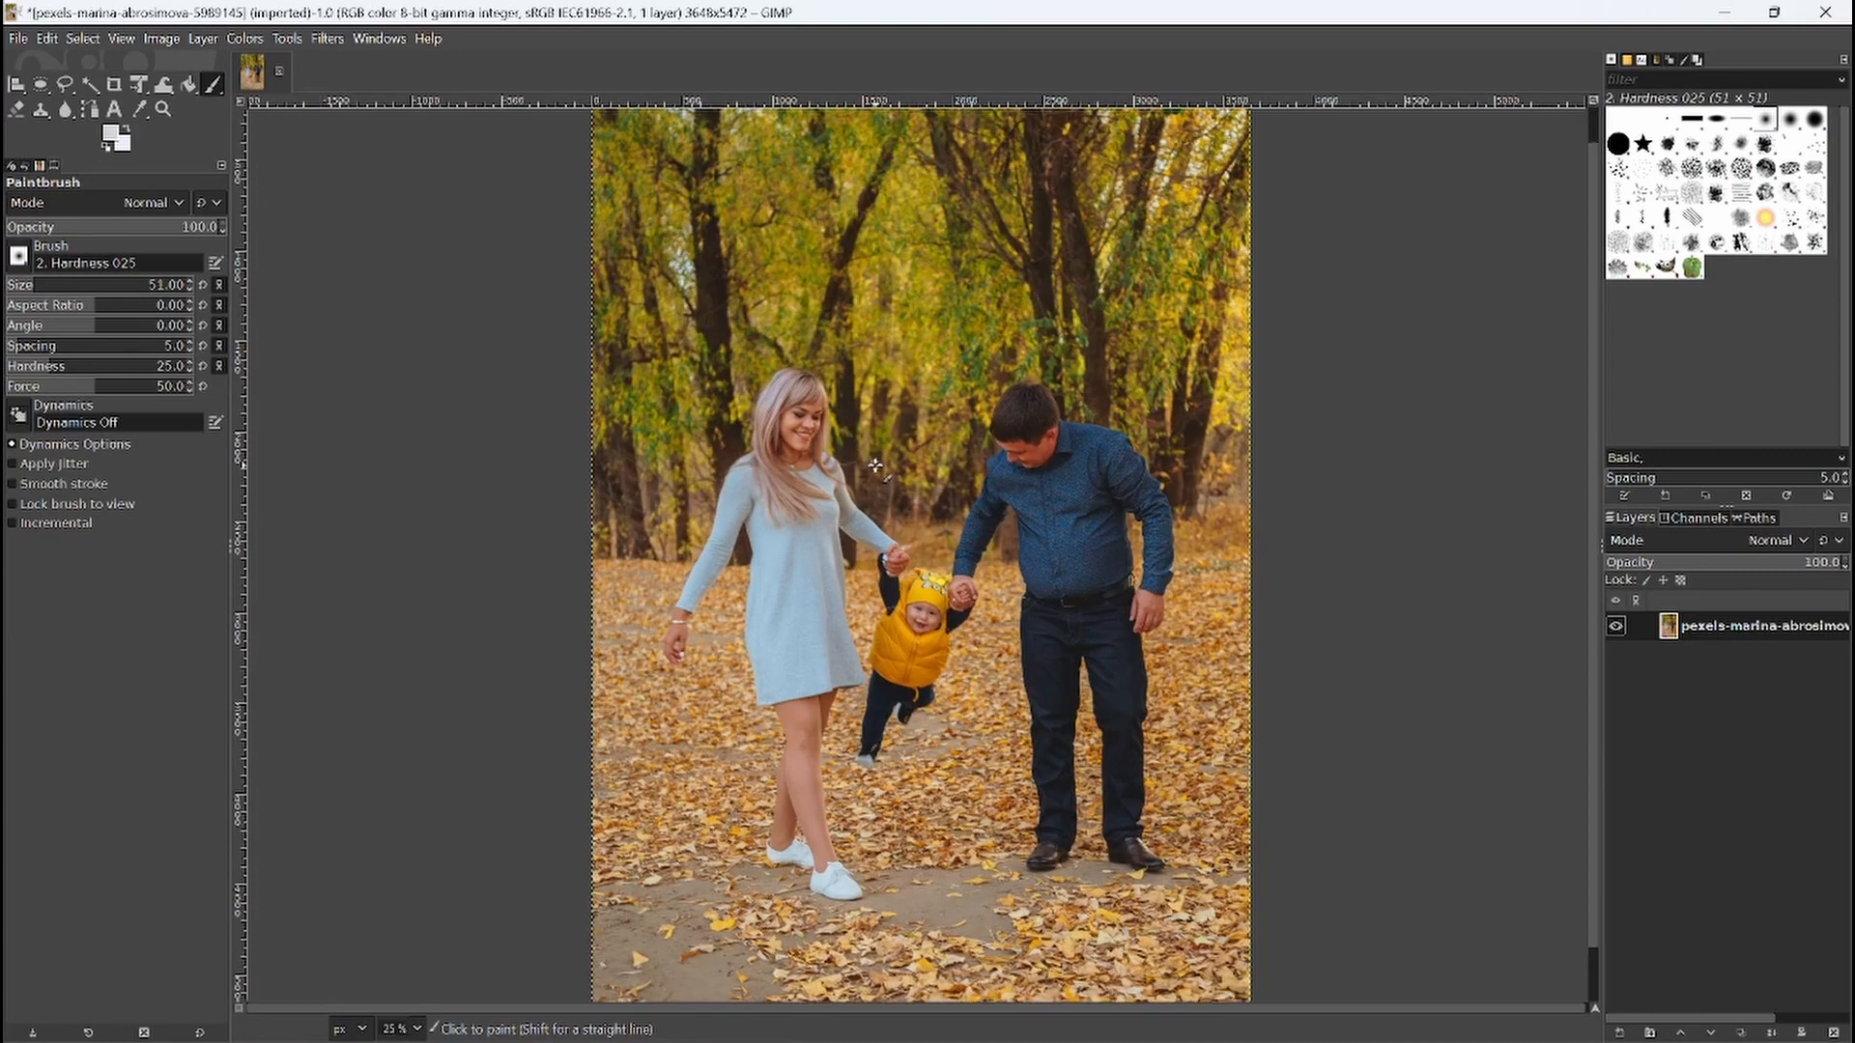
scroll(872, 459, "down", 1)
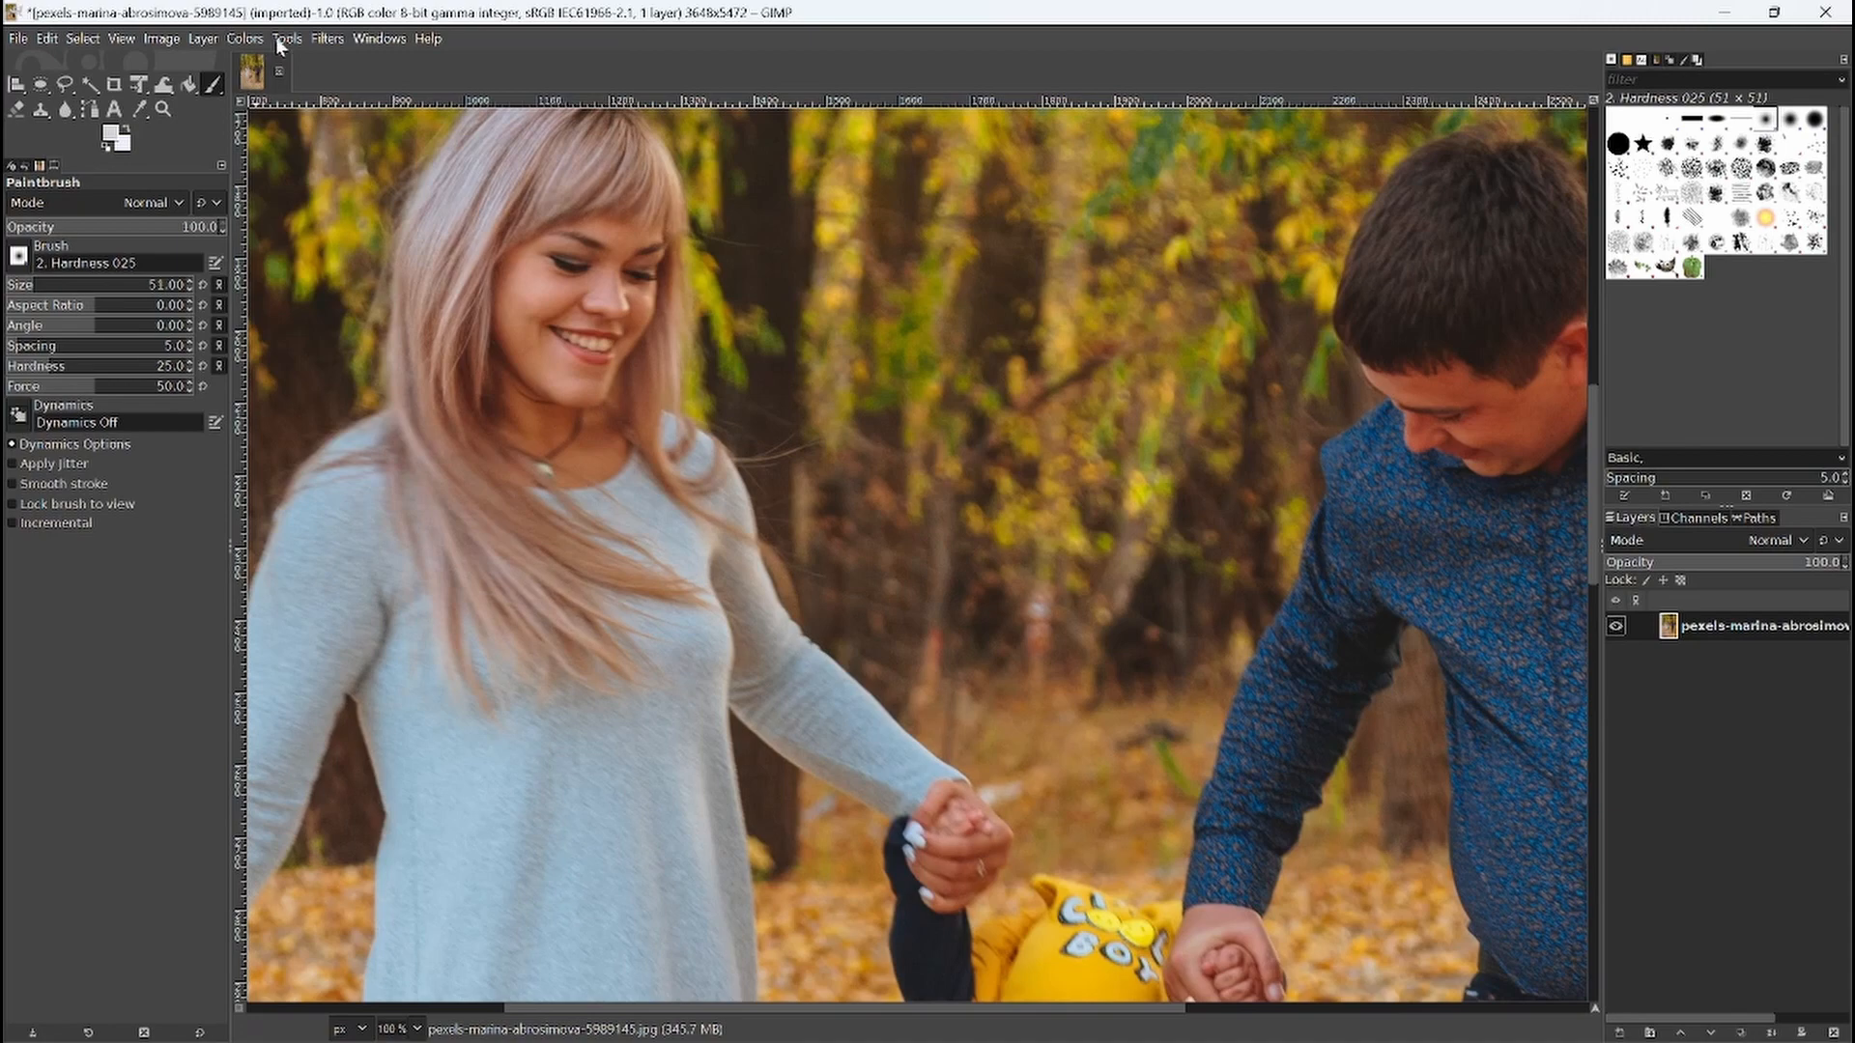
left_click(323, 39)
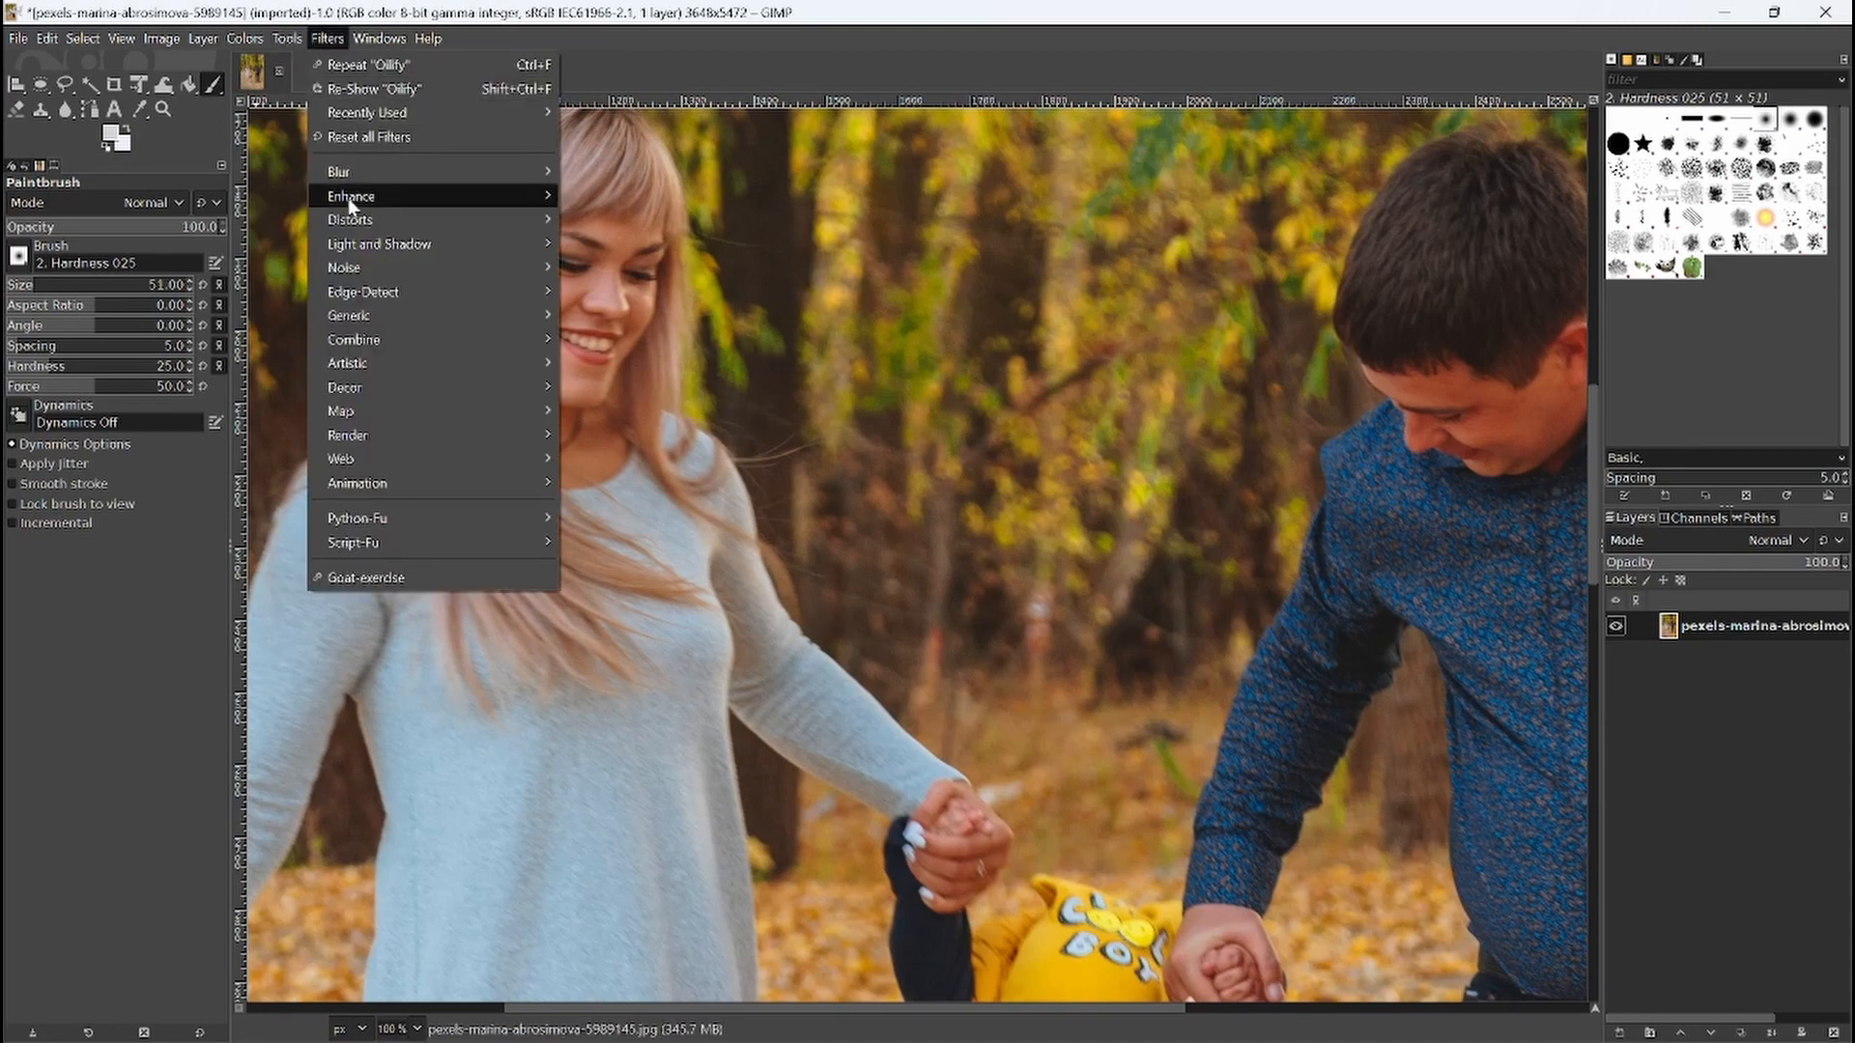
mouse_move(426, 367)
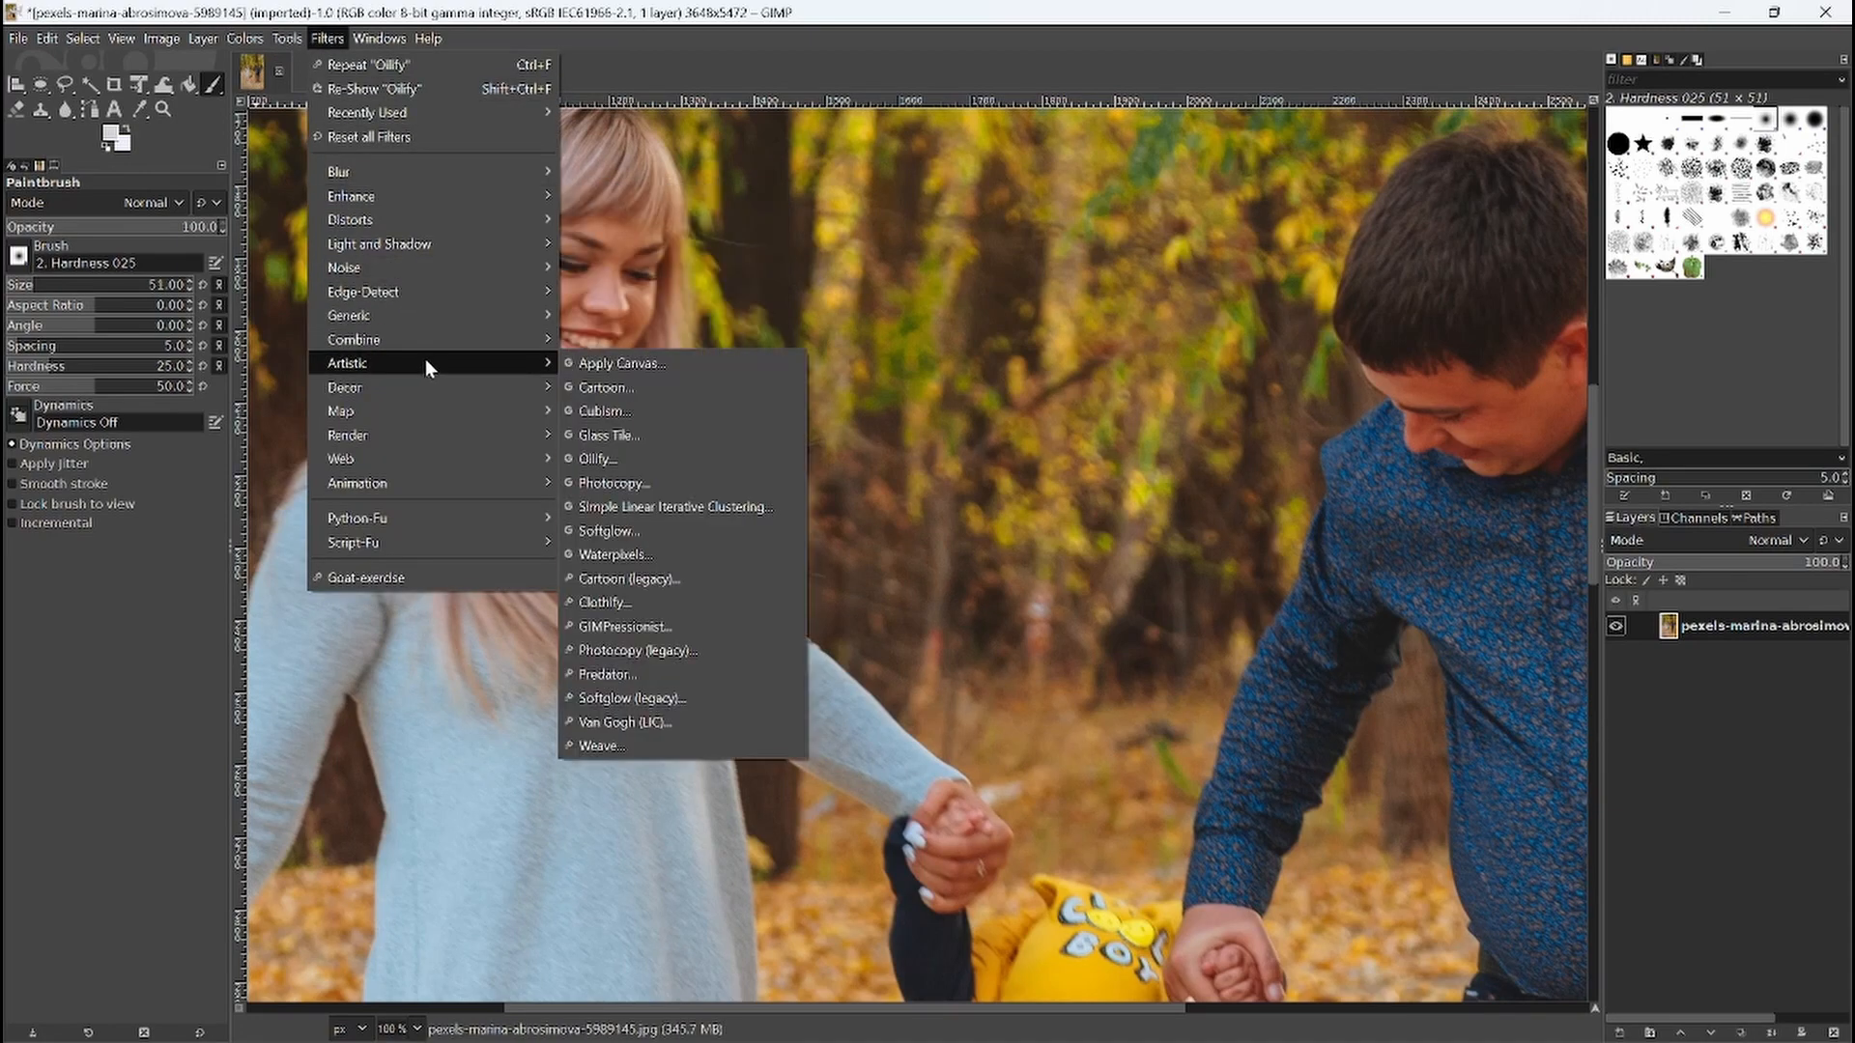
left_click(604, 459)
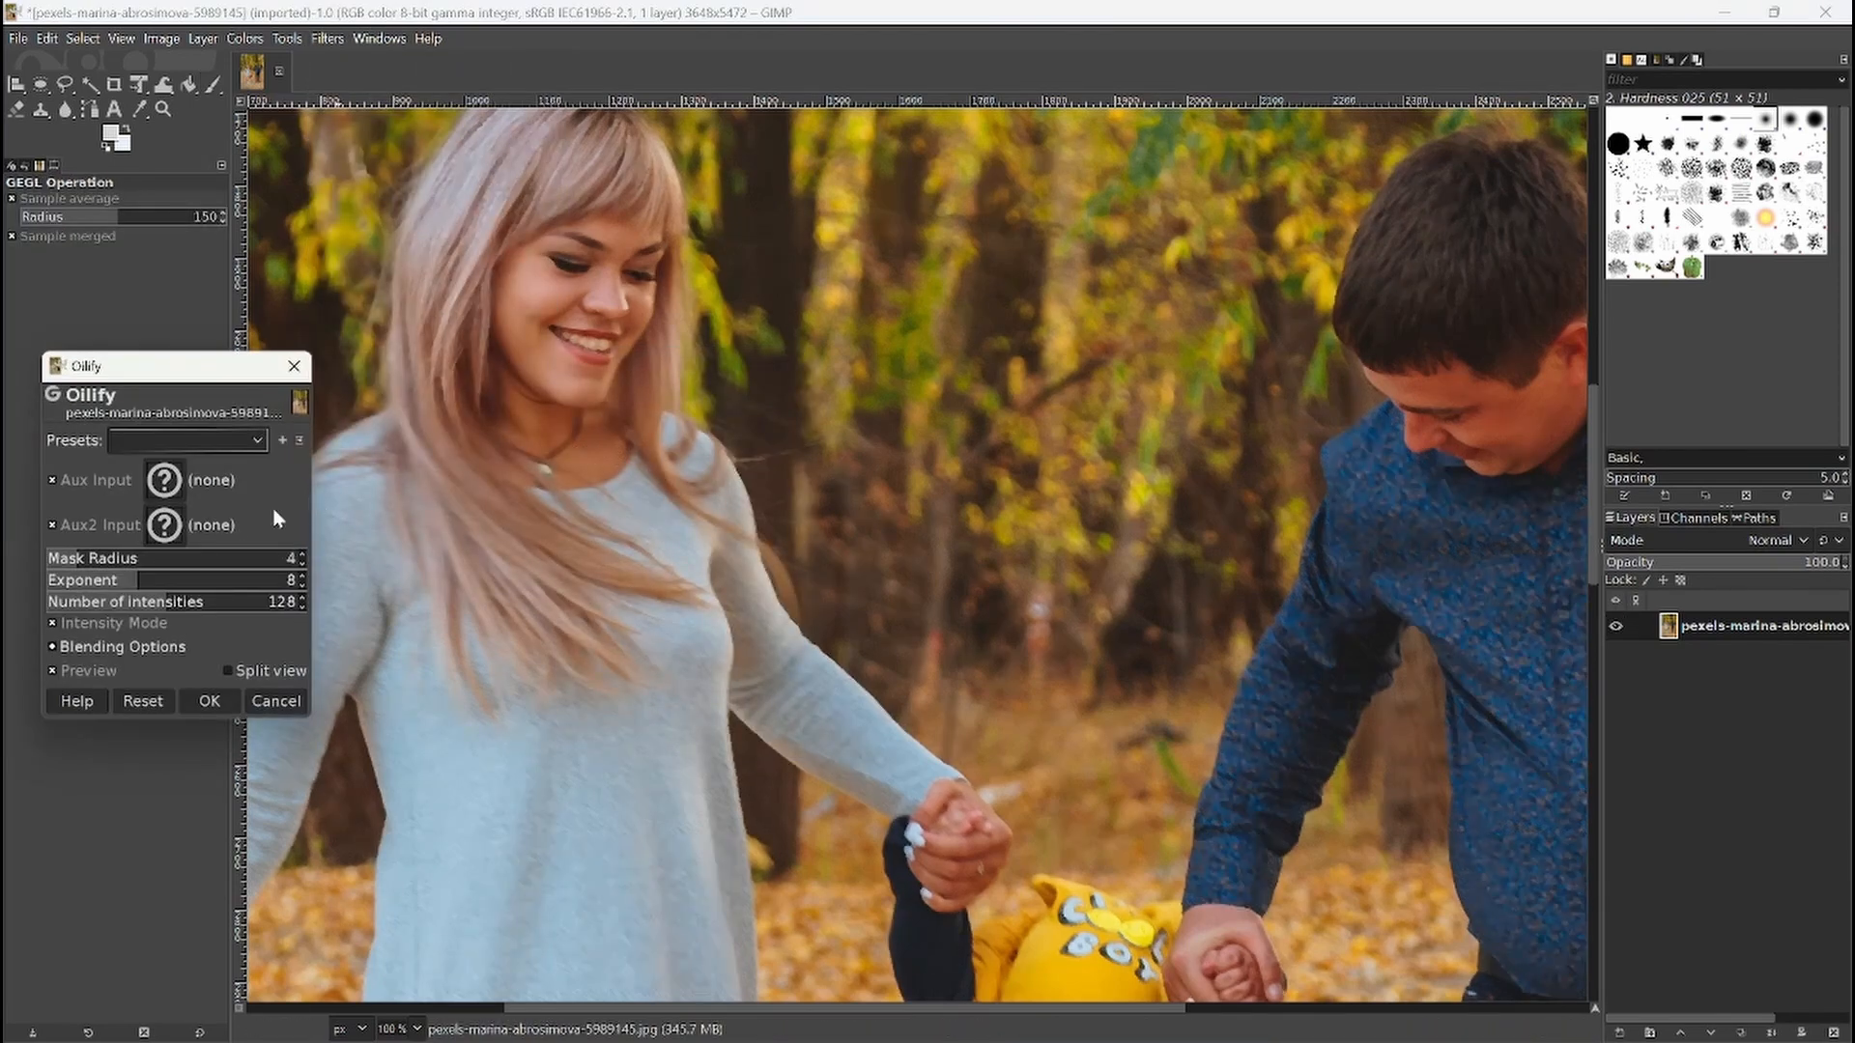
left_click_drag(91, 558, 97, 561)
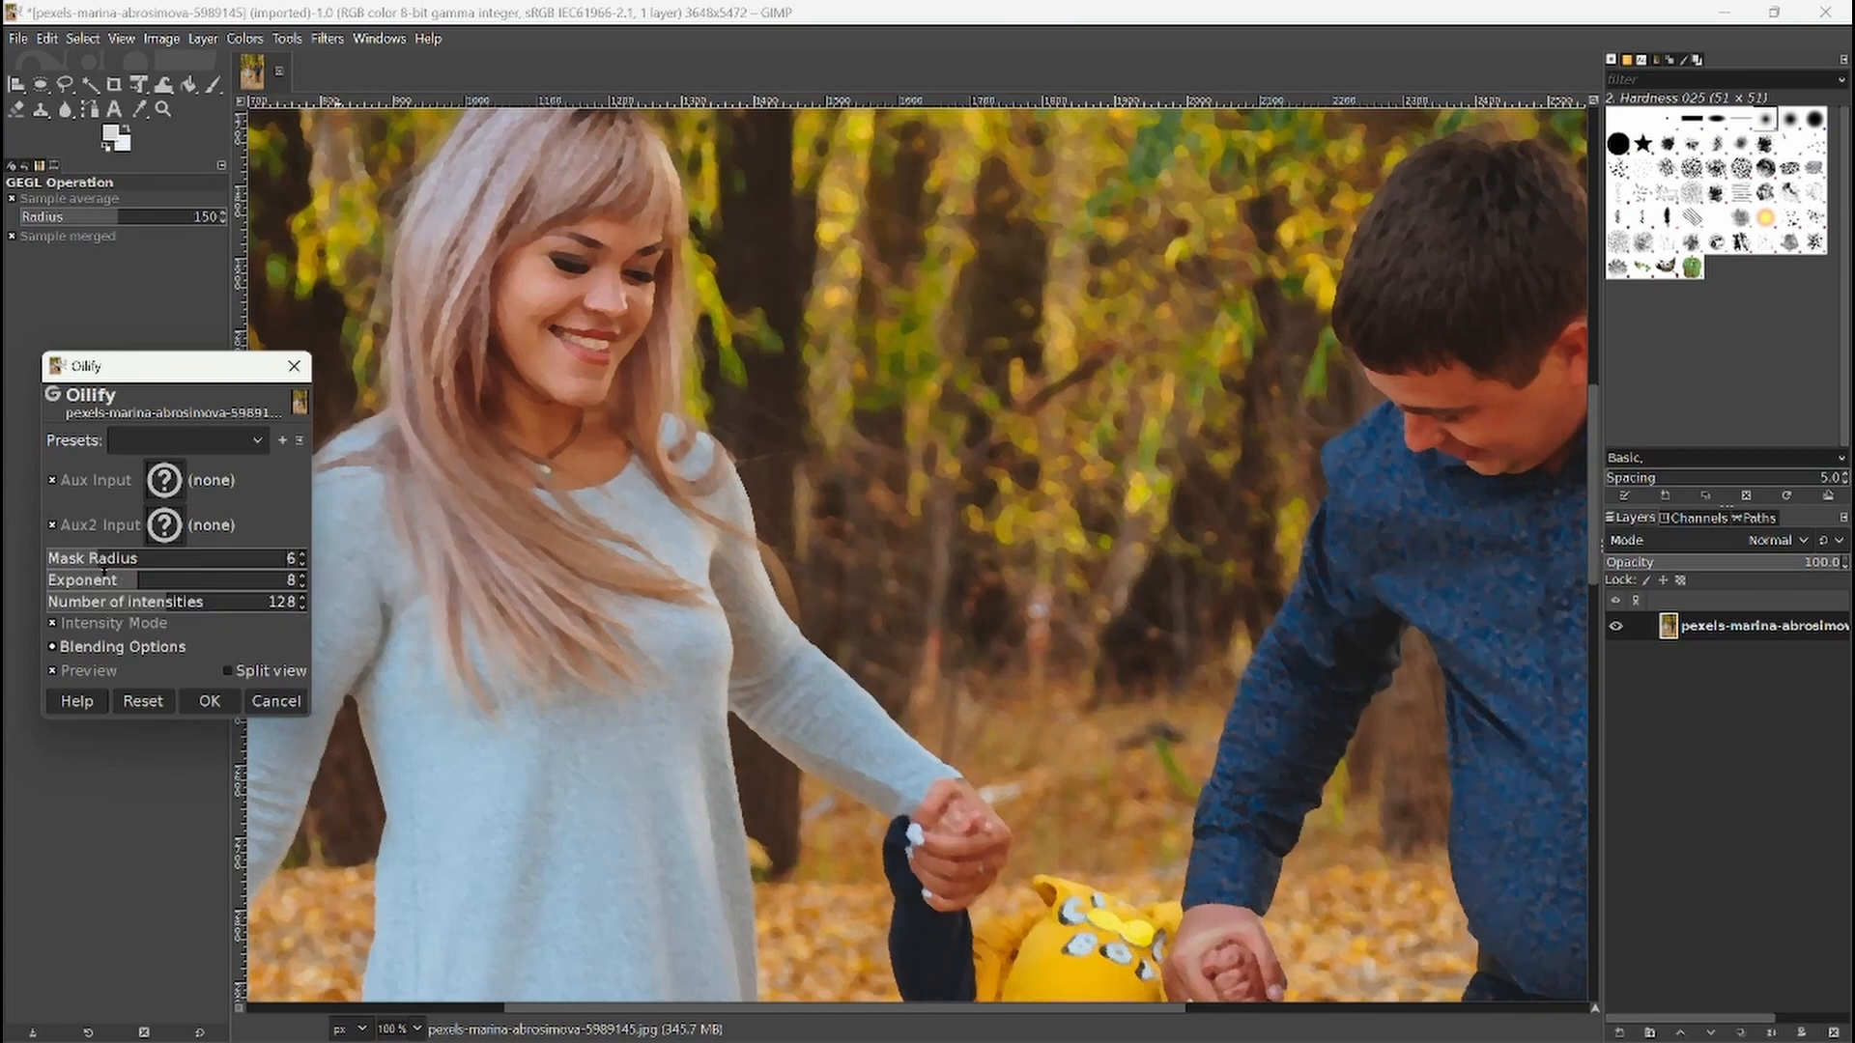
left_click_drag(115, 581, 215, 588)
Step: Refine the Oilify settings to 109 intensities, mask radius 6 and exponent 8, checking the effect on the woman's face
scroll(435, 435, "up", 3)
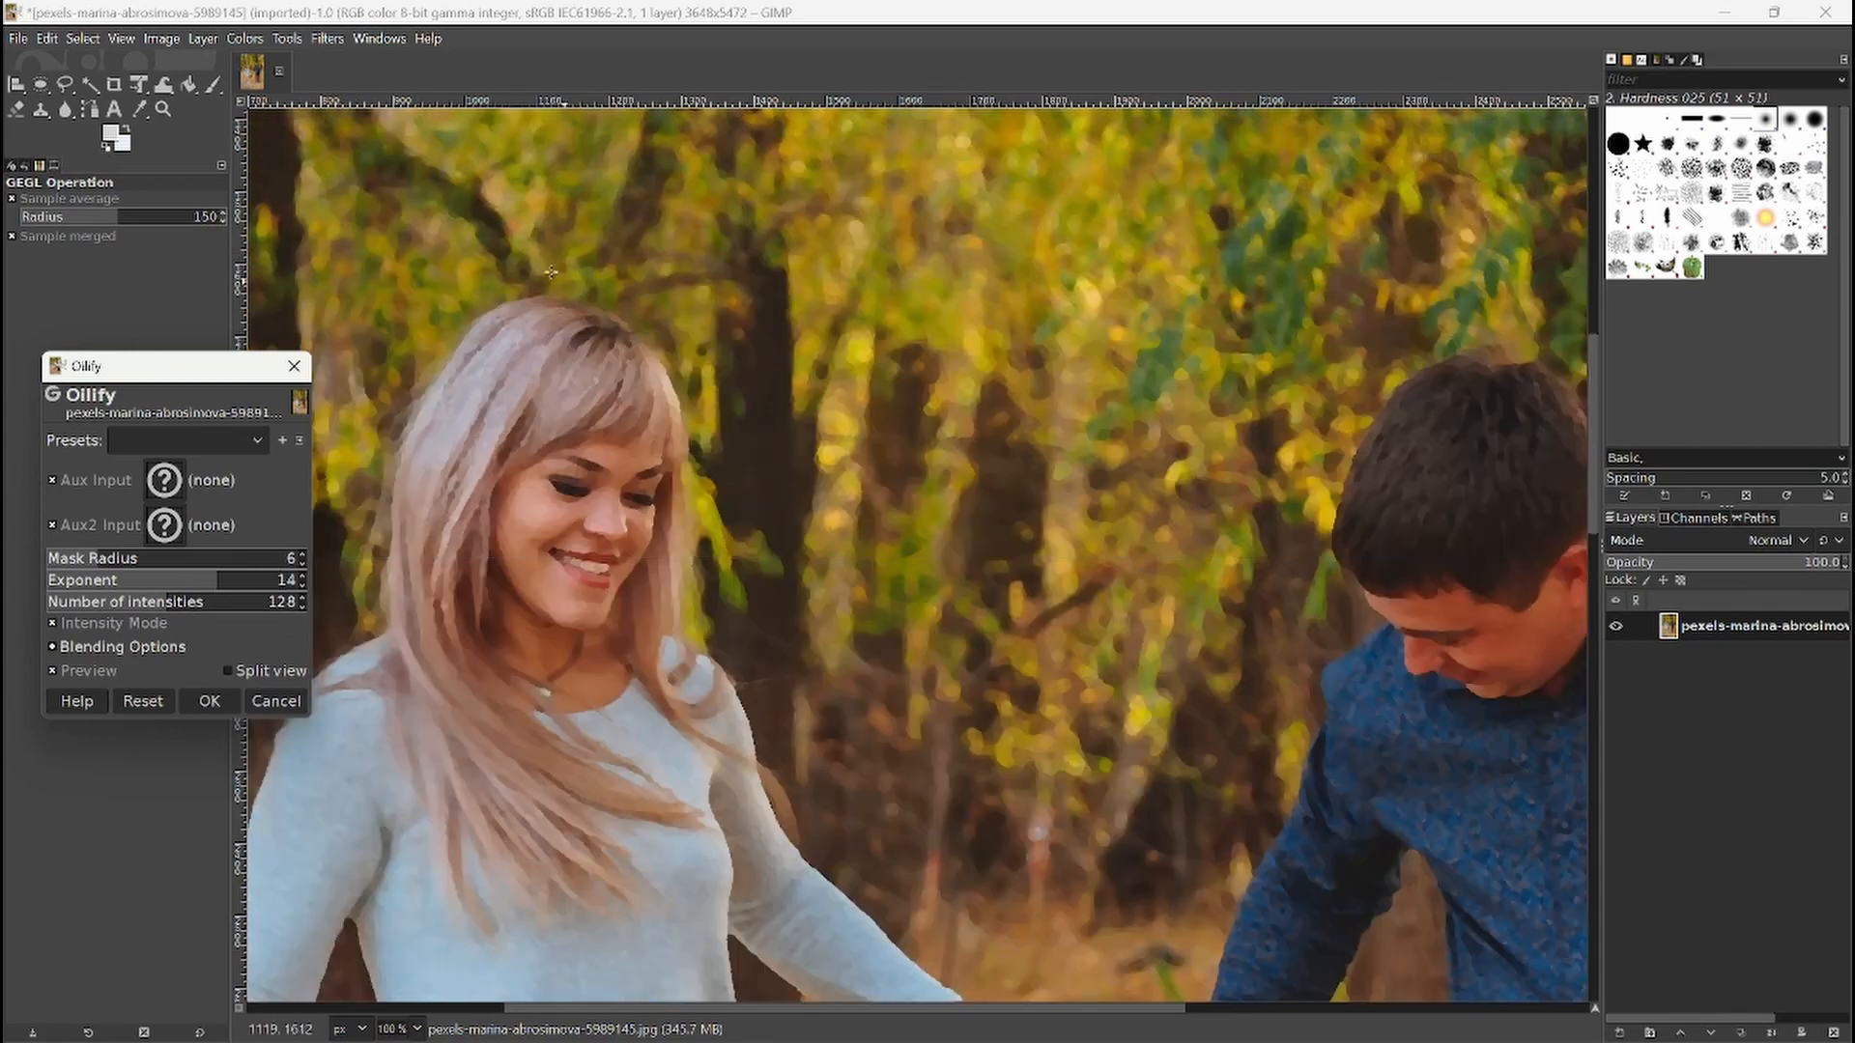
scroll(520, 409, "up", 2)
left_click(244, 604)
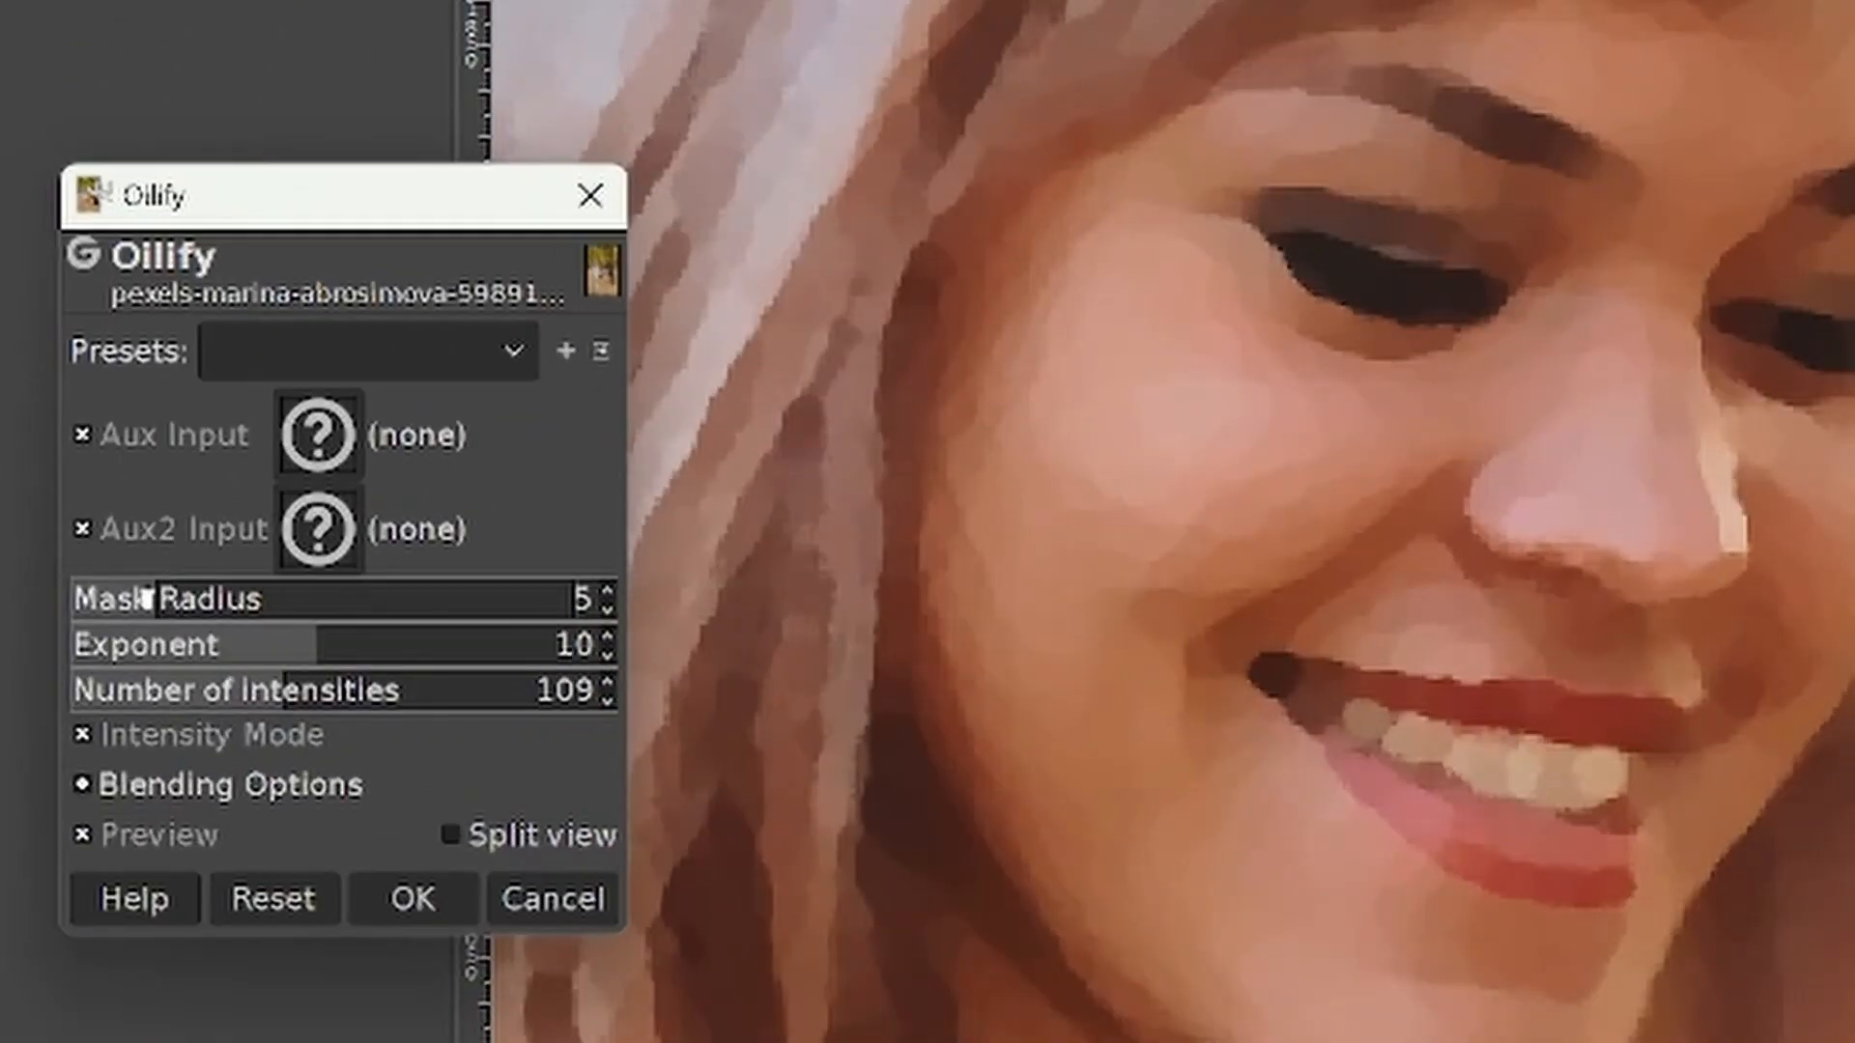
scroll(1246, 845, "down", 10)
left_click_drag(147, 599, 257, 630)
scroll(1246, 845, "up", 10)
left_click(175, 628)
left_click(178, 603)
scroll(1801, 1002, "down", 5)
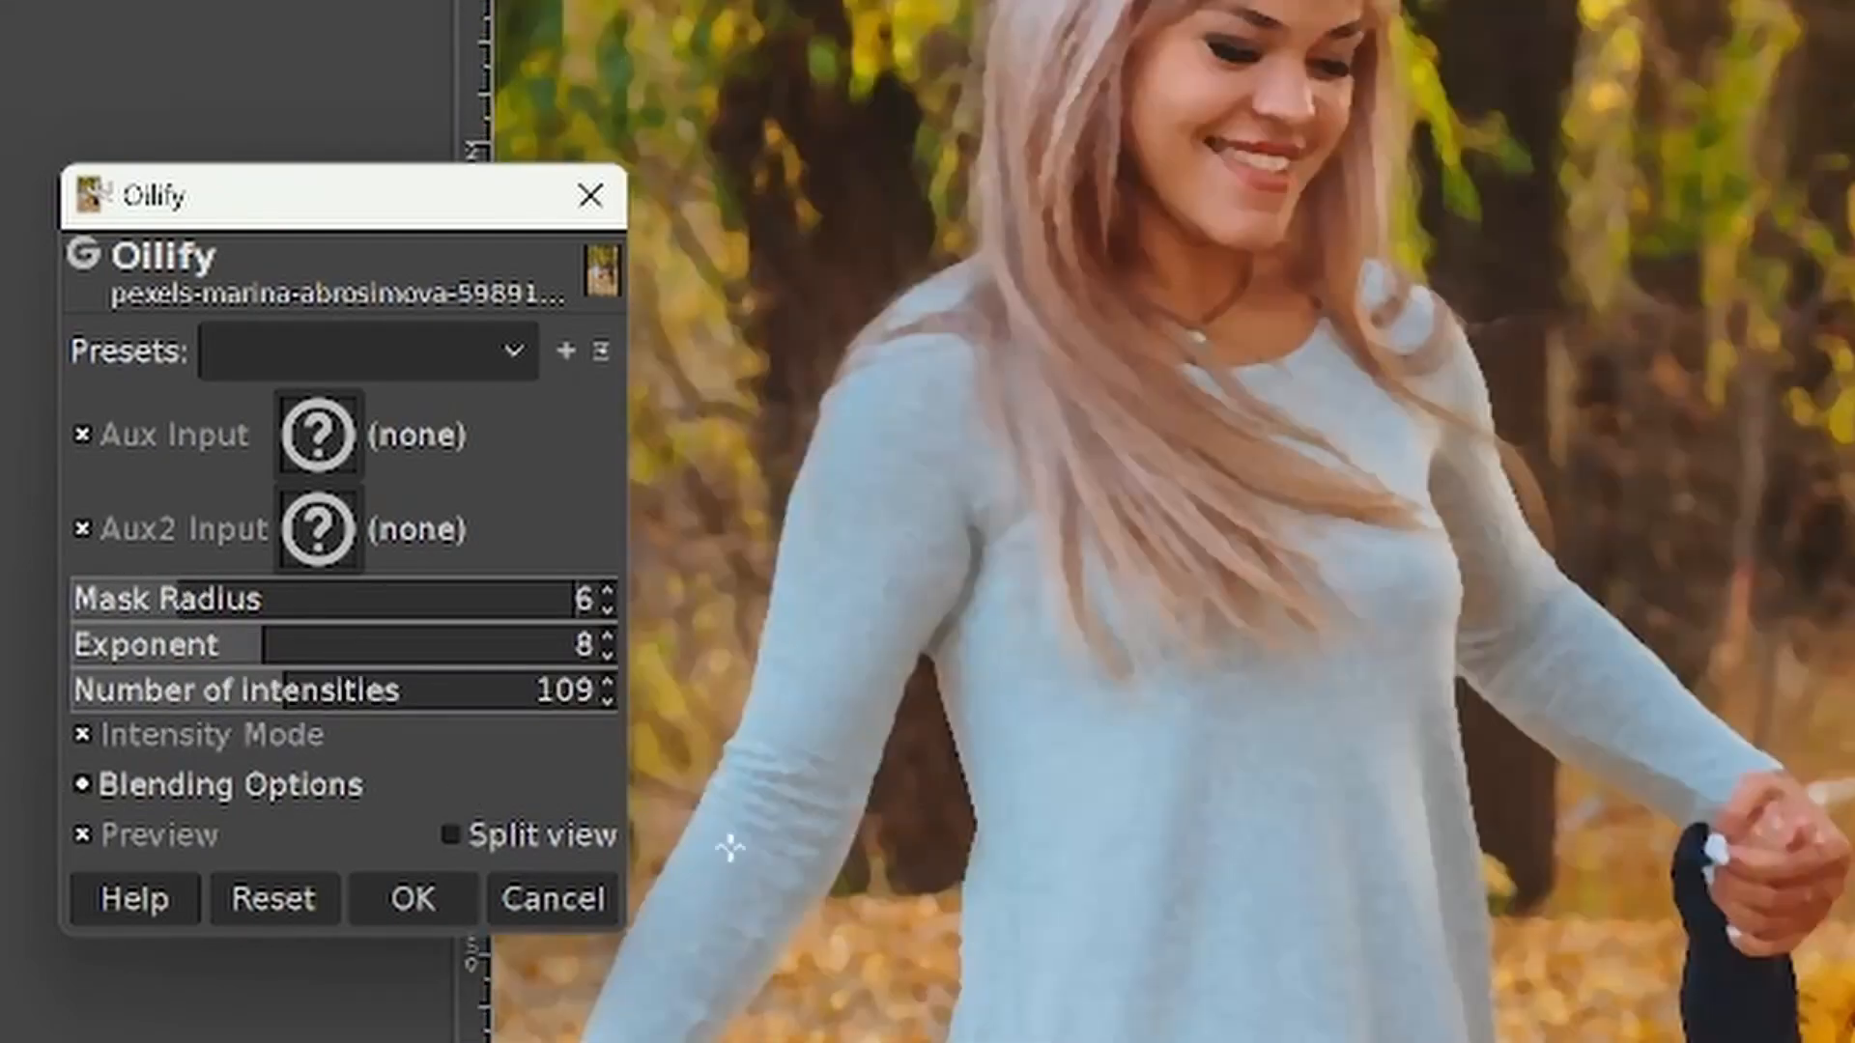
Step: Apply the Oilify filter and add a new 3648 × 5472 px layer filled with transparency above the photo
left_click(426, 891)
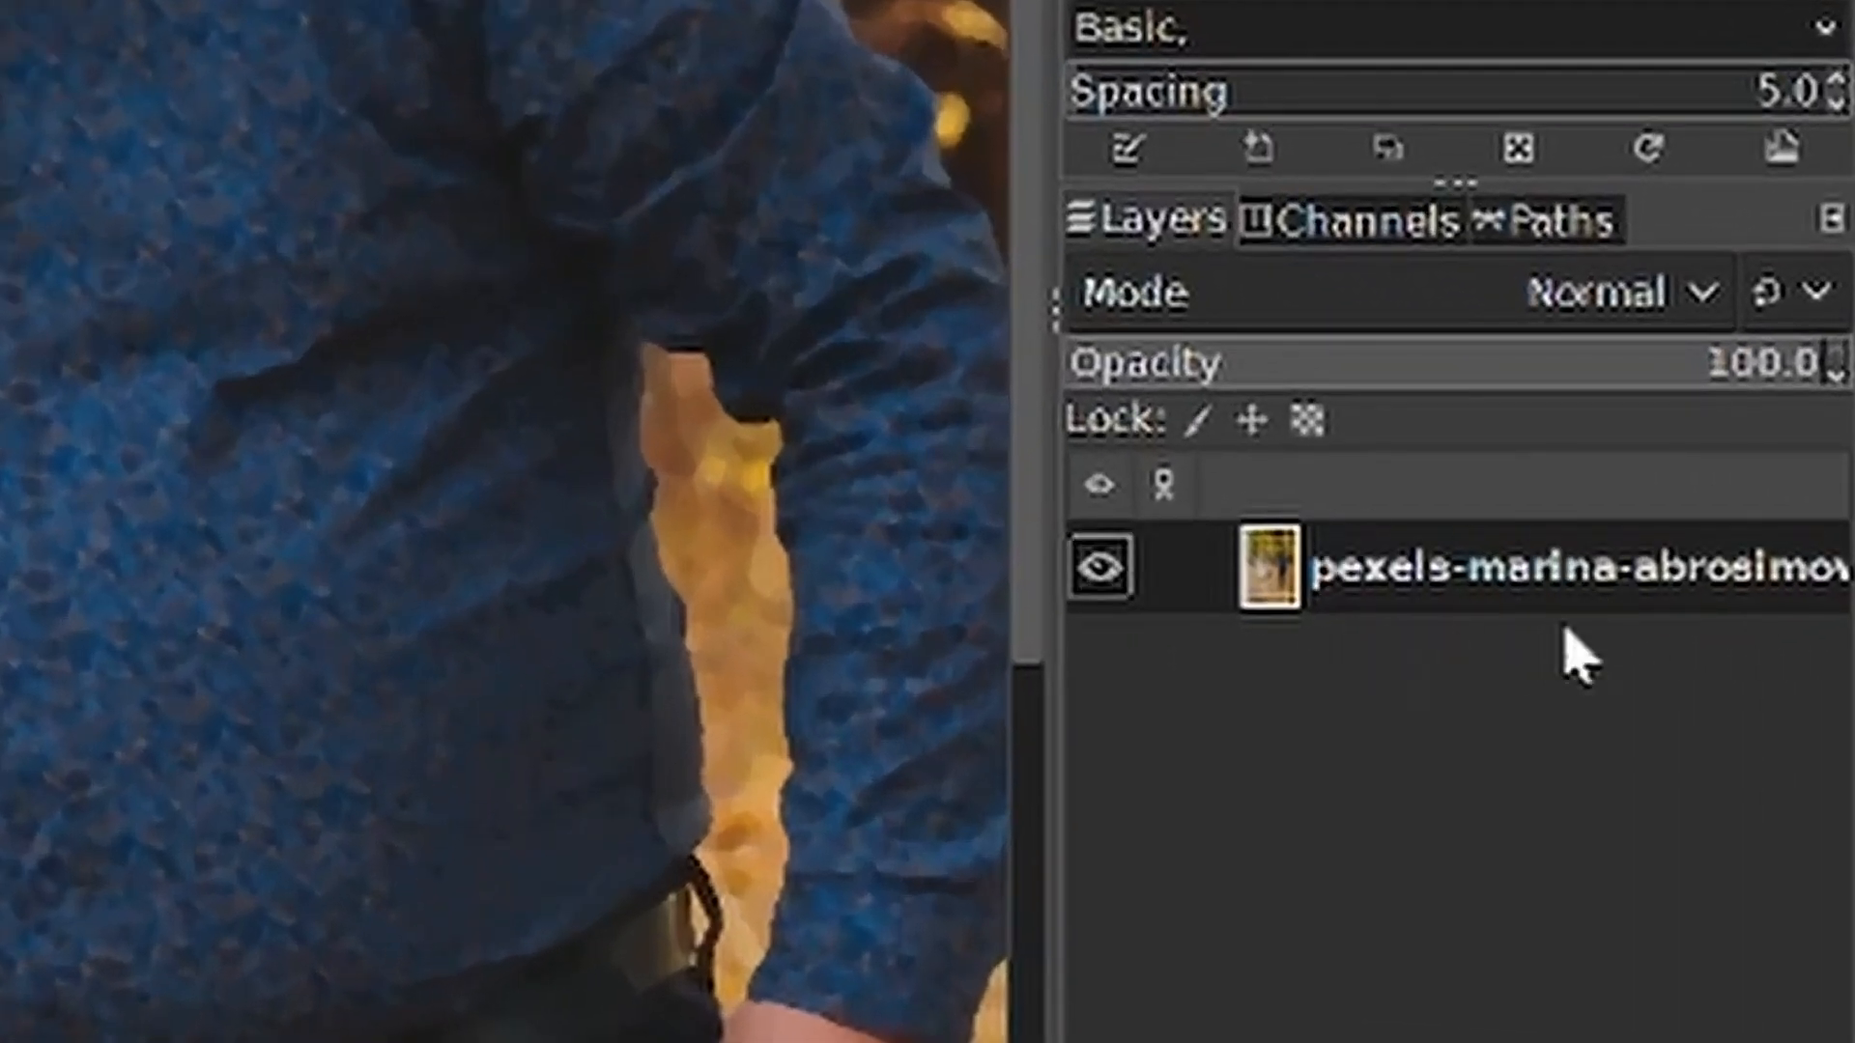
right_click(1507, 578)
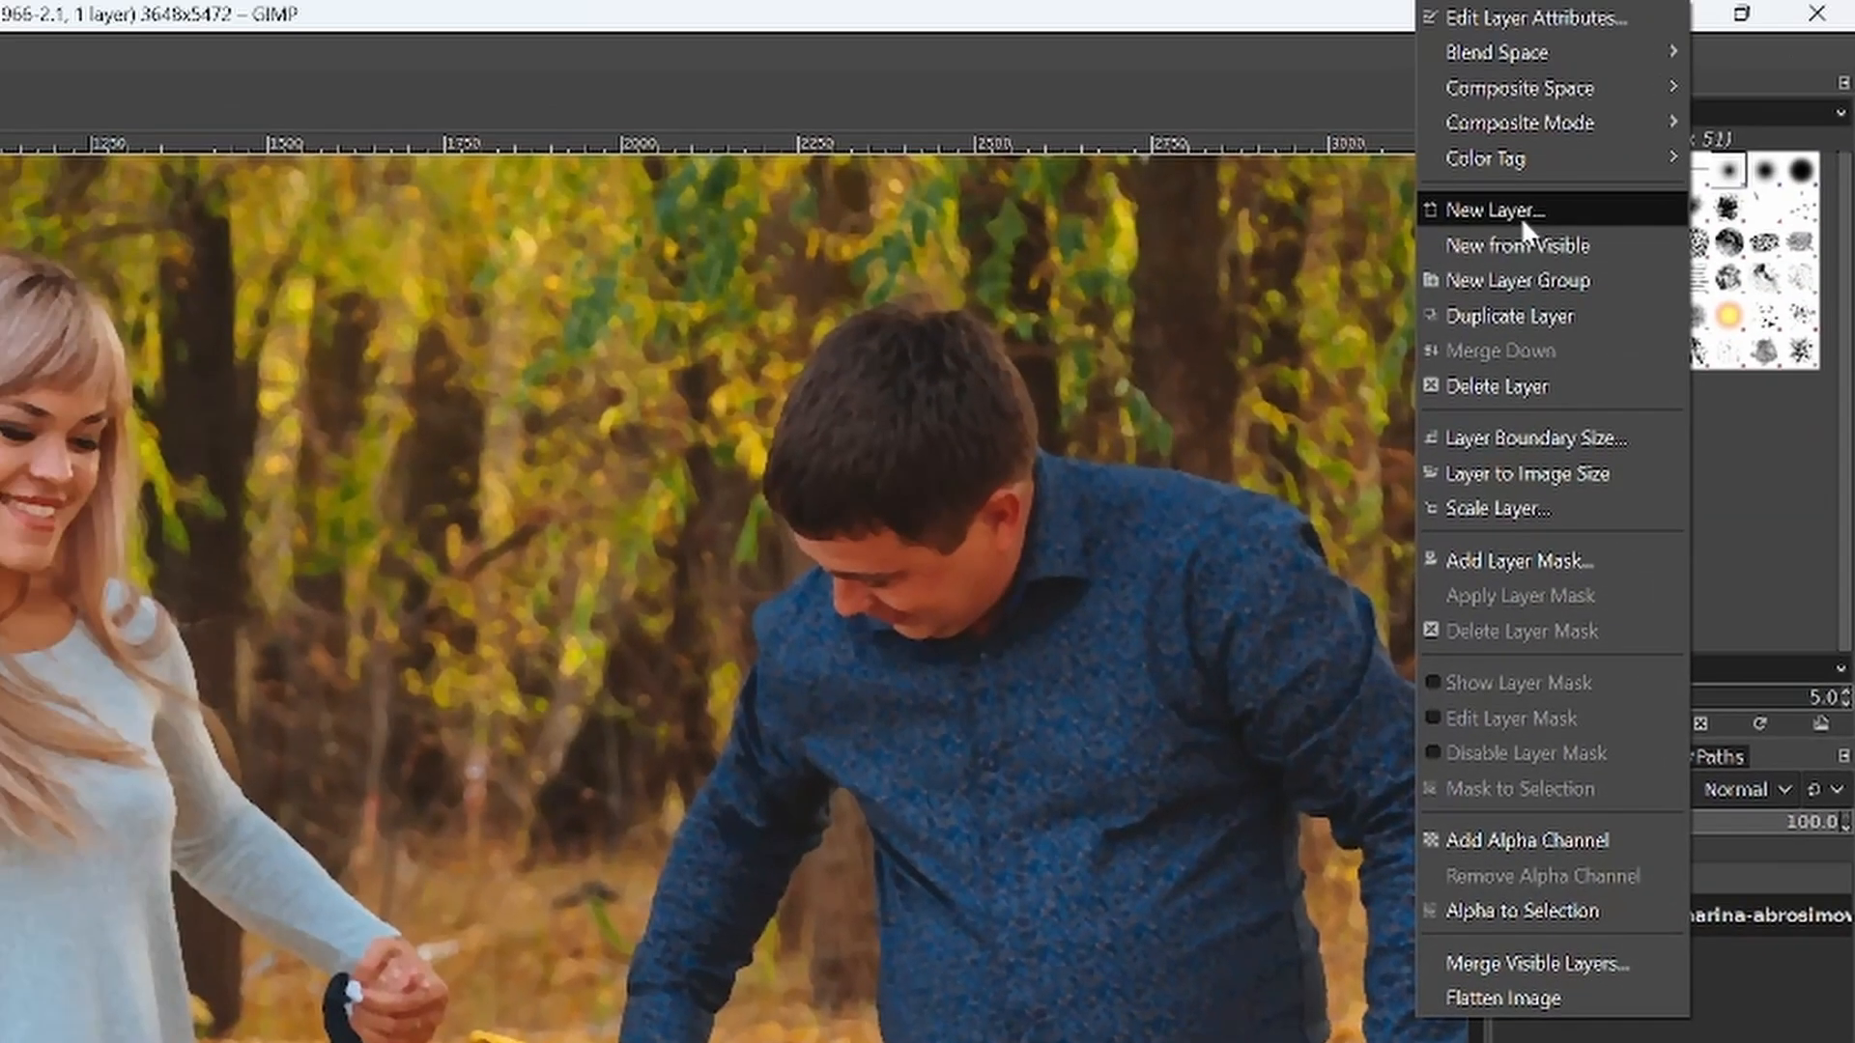
left_click(1519, 211)
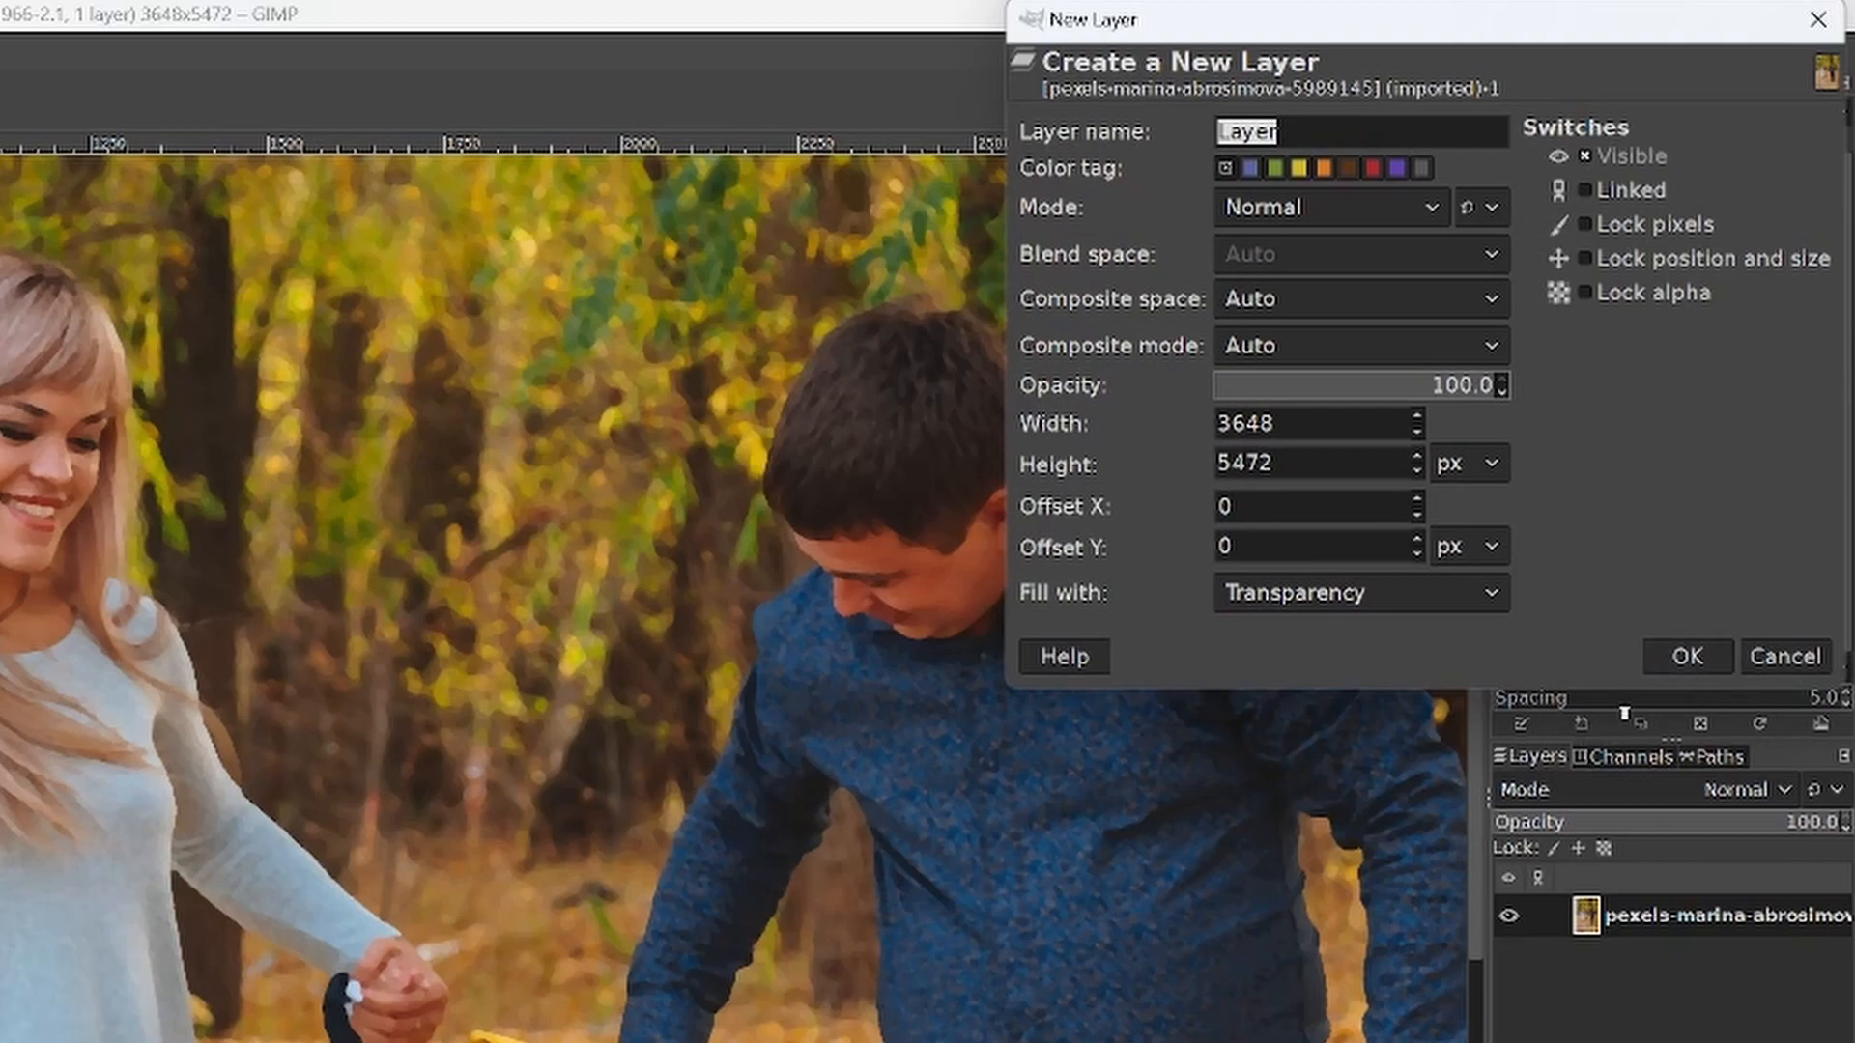
left_click(1681, 658)
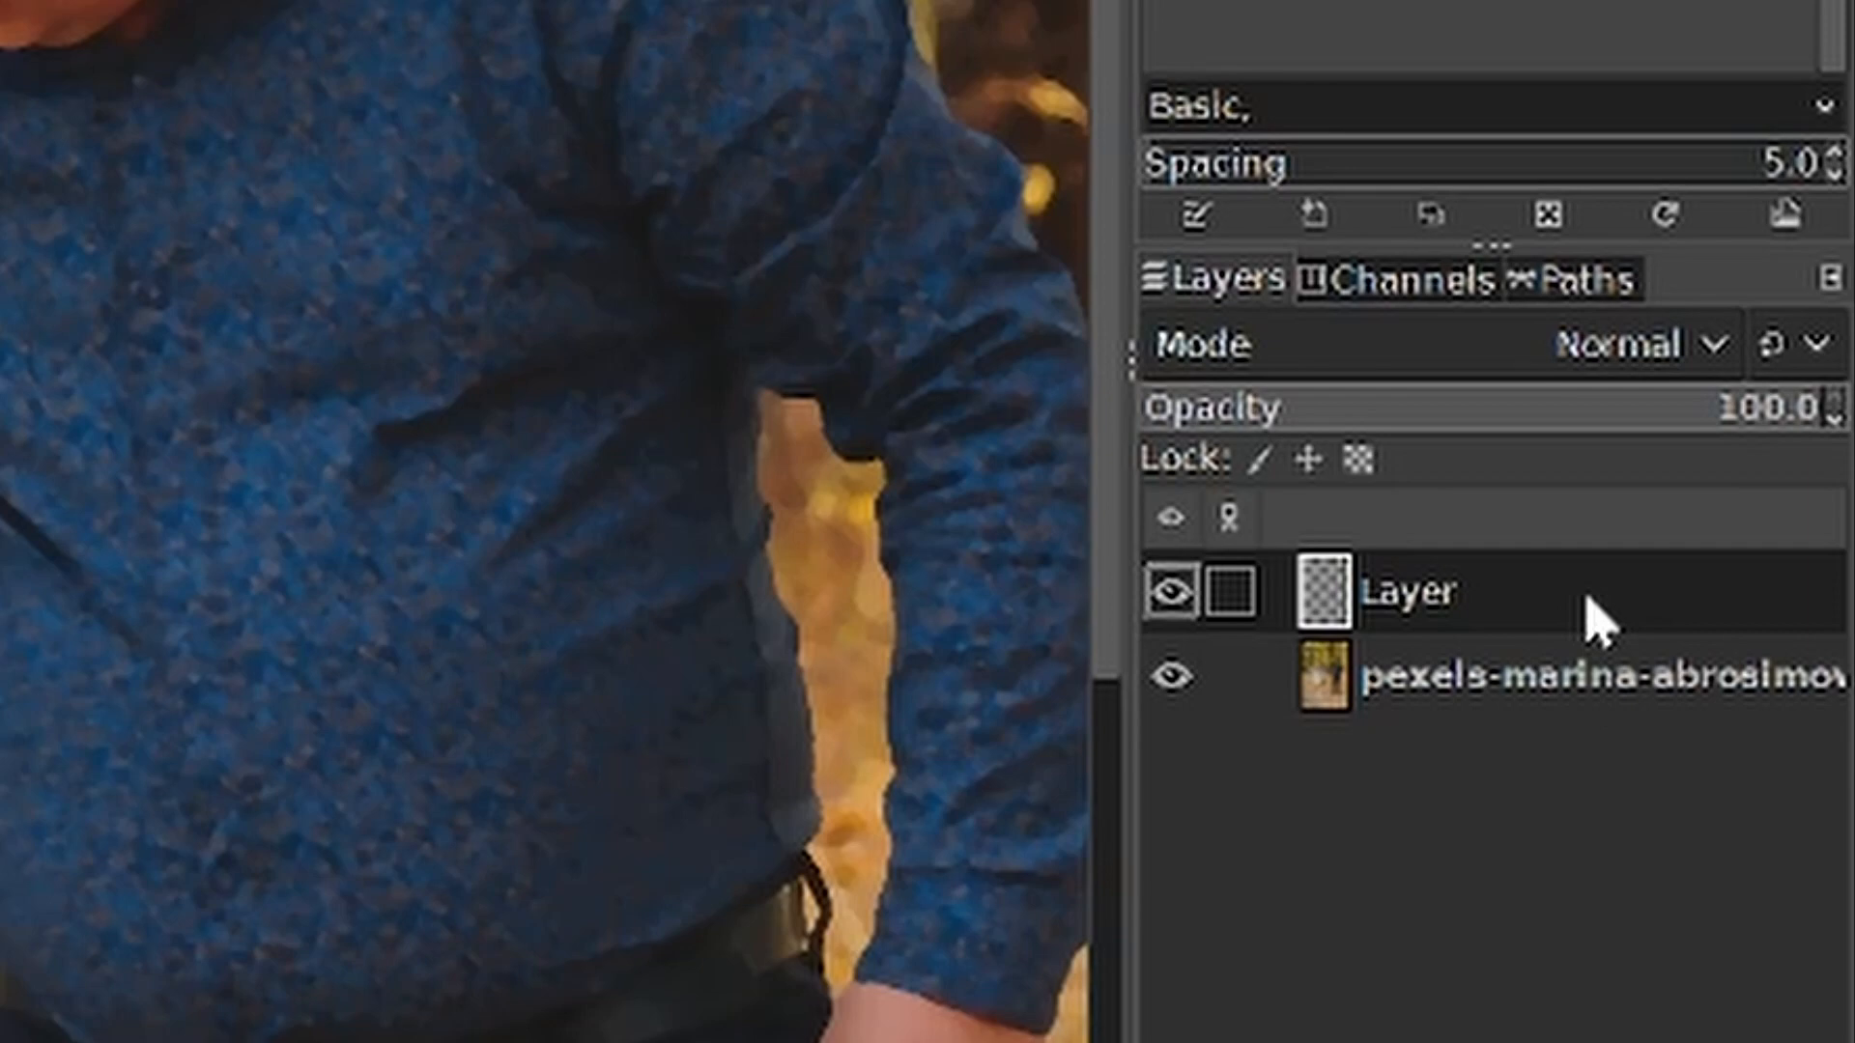
Step: Scribble black Paintbrush strokes over the woman's, man's and child's faces on the new transparent layer, using brush size 51 and hardness 25
left_click(1511, 703)
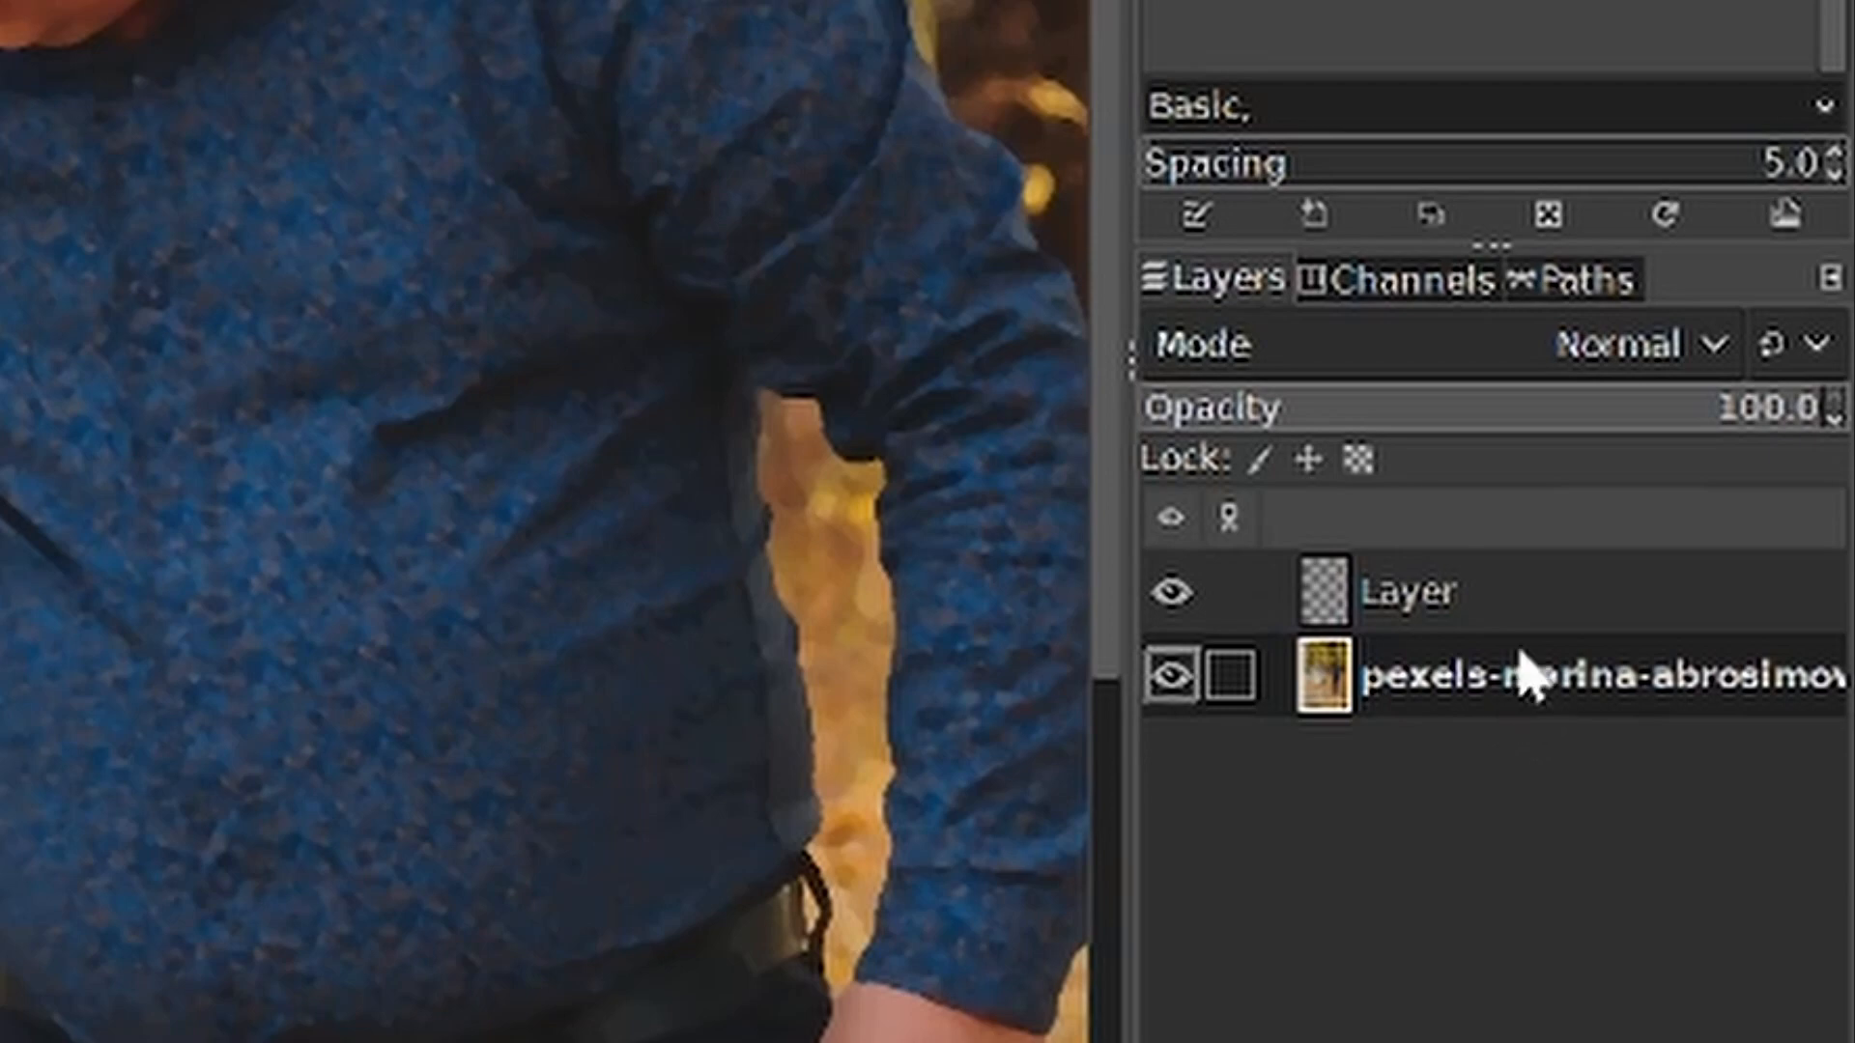
left_click(1500, 588)
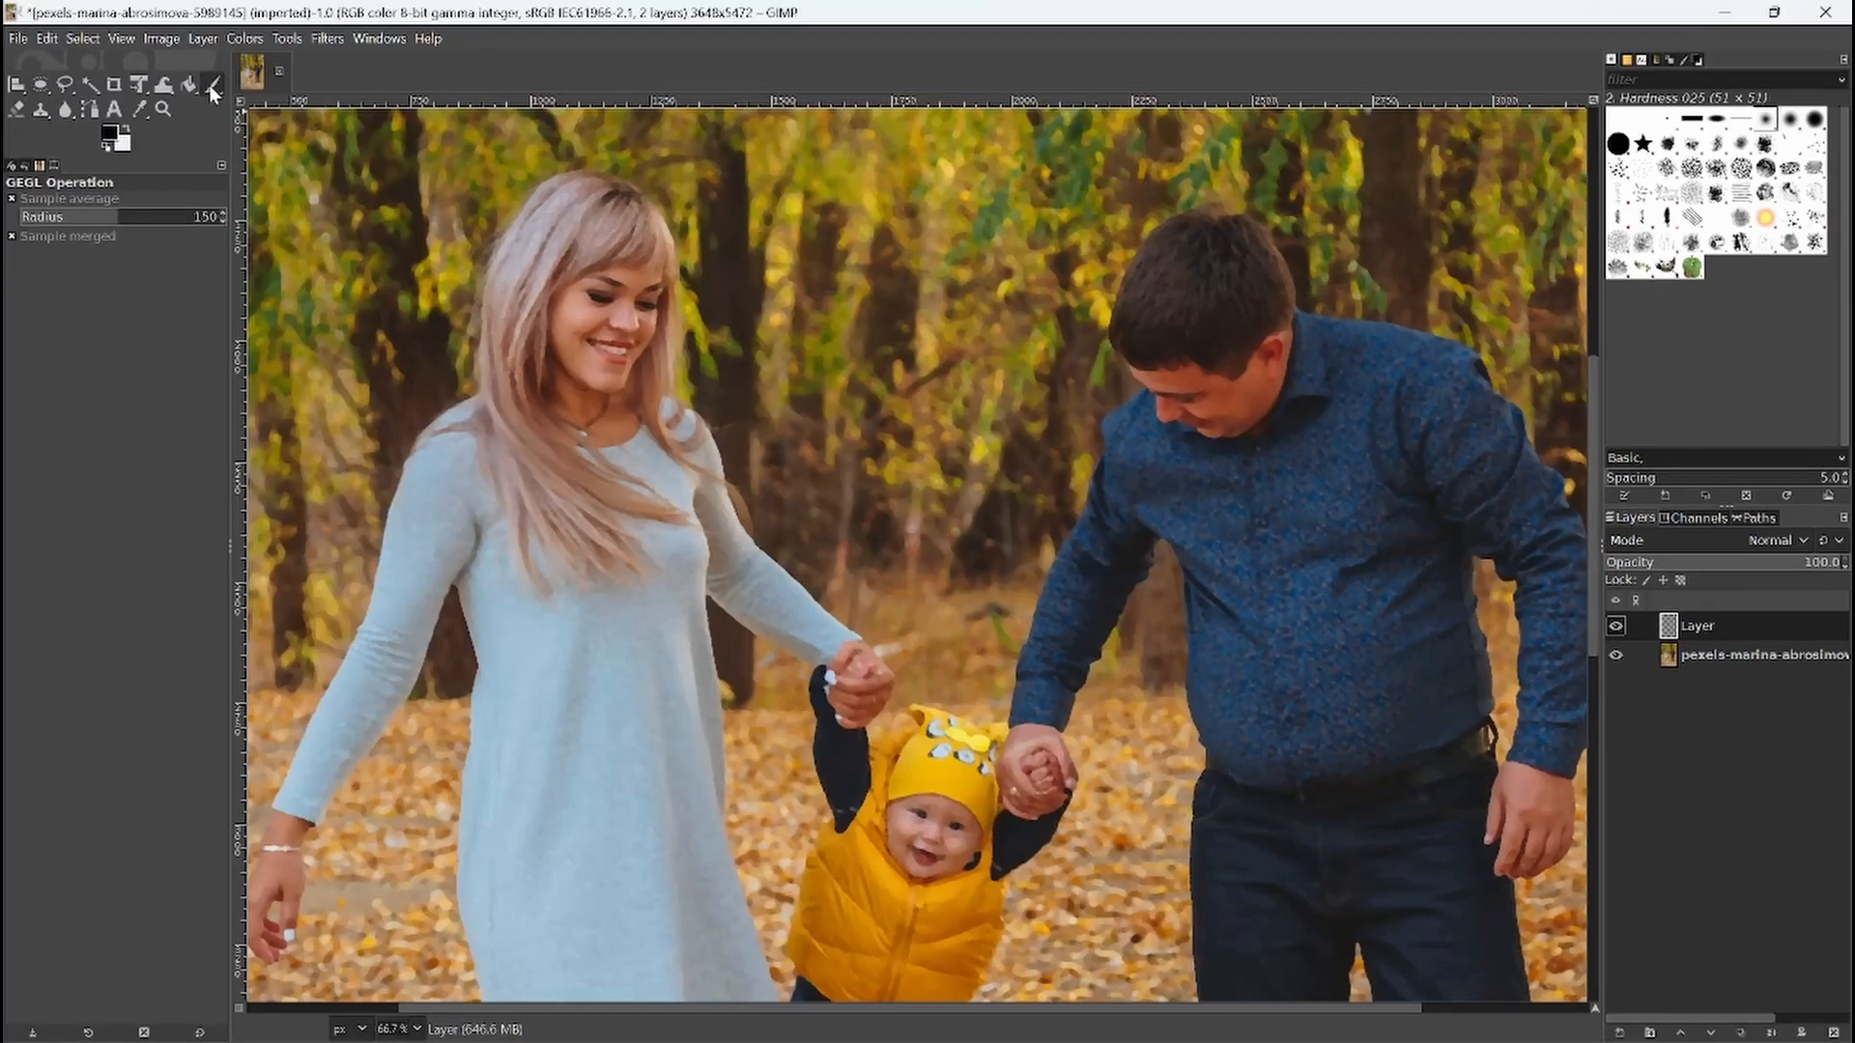
left_click(212, 87)
mouse_move(580, 292)
left_mouse_down()
mouse_move(565, 340)
mouse_move(640, 349)
mouse_move(579, 315)
left_mouse_up()
mouse_move(1183, 379)
left_mouse_down()
mouse_move(1140, 387)
mouse_move(1154, 372)
mouse_move(1207, 425)
mouse_move(1186, 430)
mouse_move(1234, 417)
mouse_move(1235, 437)
left_mouse_up()
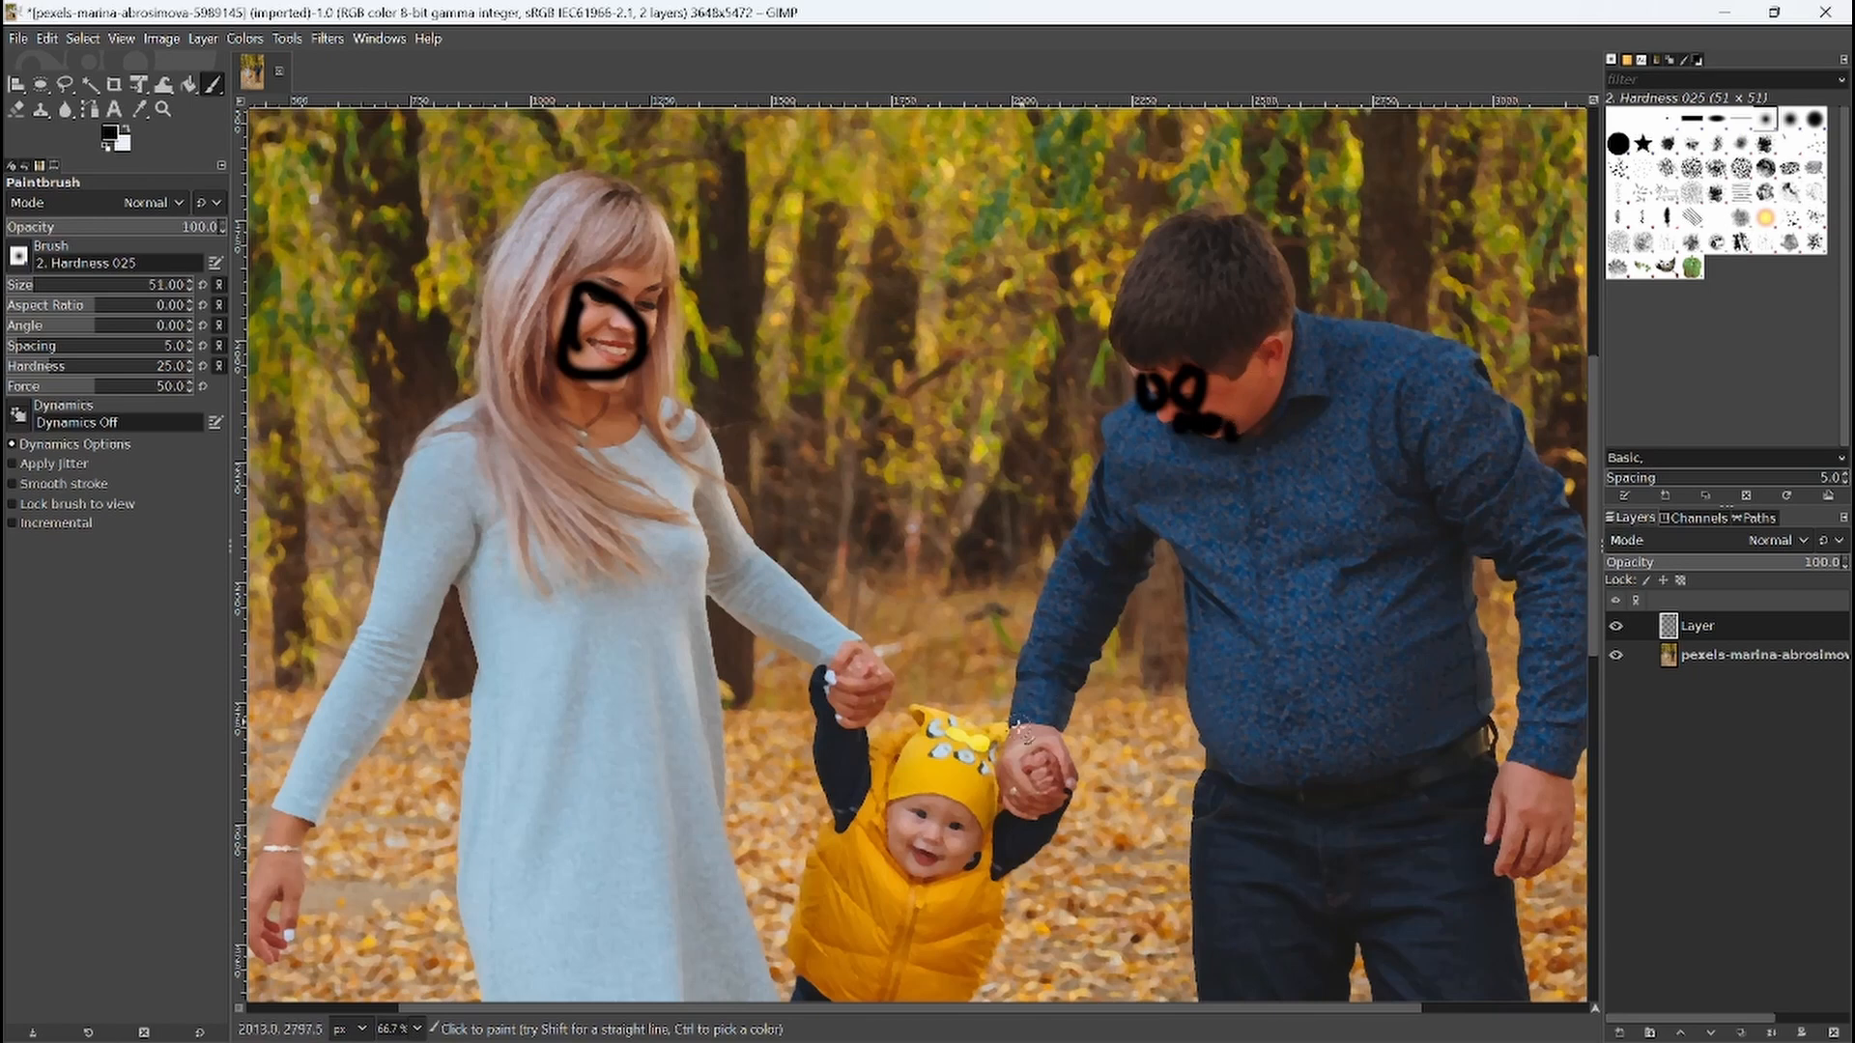
mouse_move(965, 829)
left_mouse_down()
mouse_move(924, 799)
mouse_move(930, 821)
mouse_move(855, 848)
left_mouse_up()
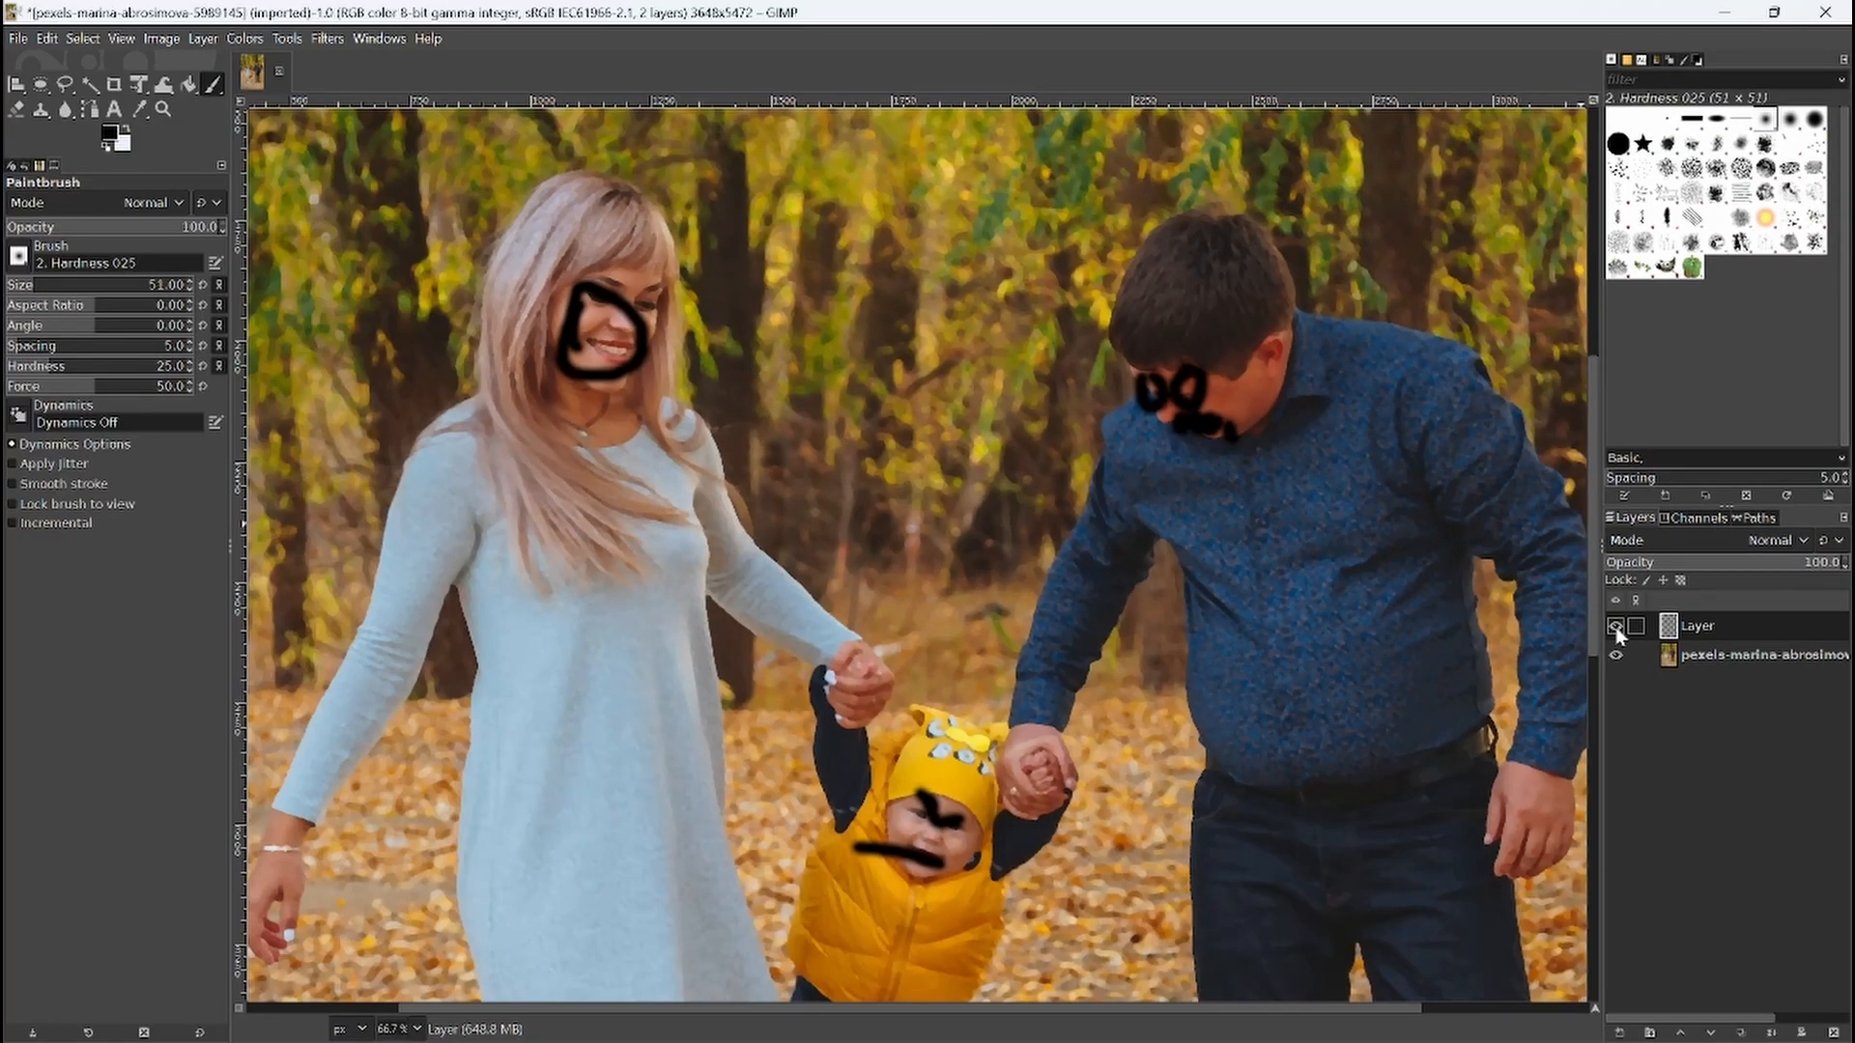
Step: Toggle the painted layer's visibility off and on to compare the photo with and without the scribbles
left_click(1616, 628)
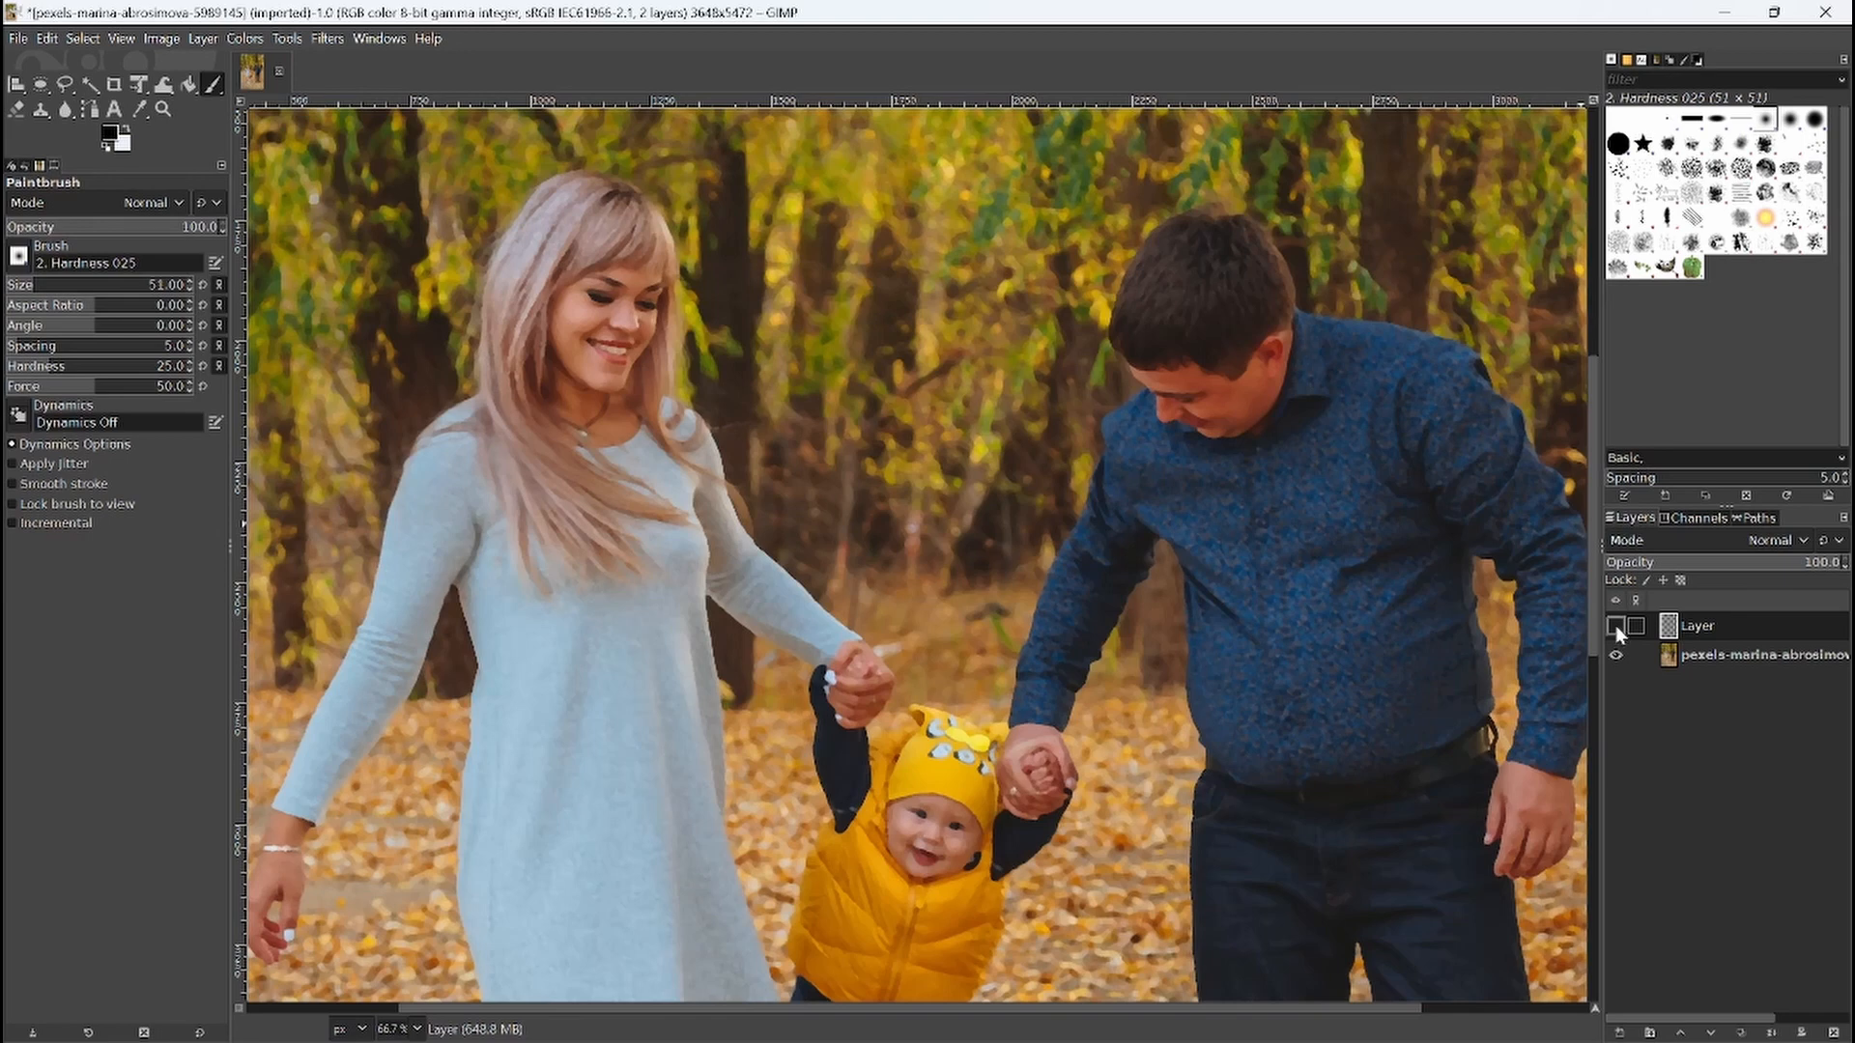
left_click(1615, 626)
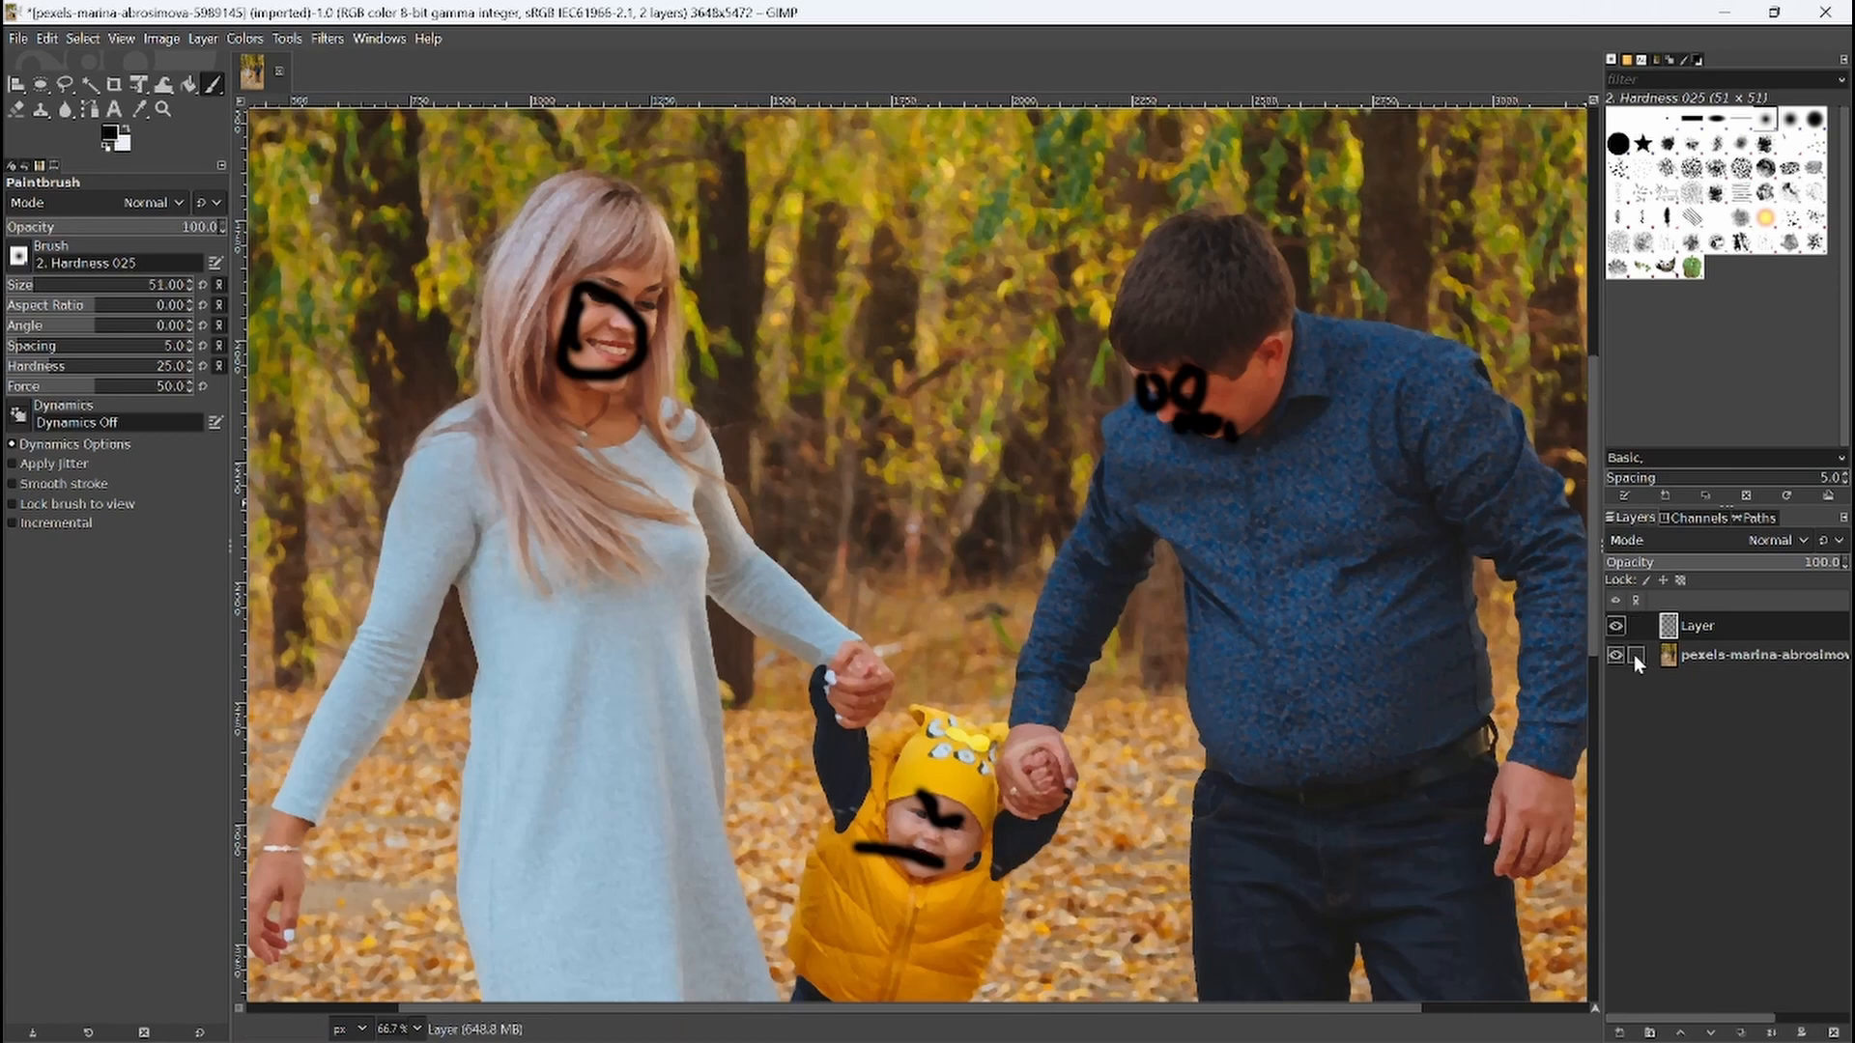
left_click(1615, 627)
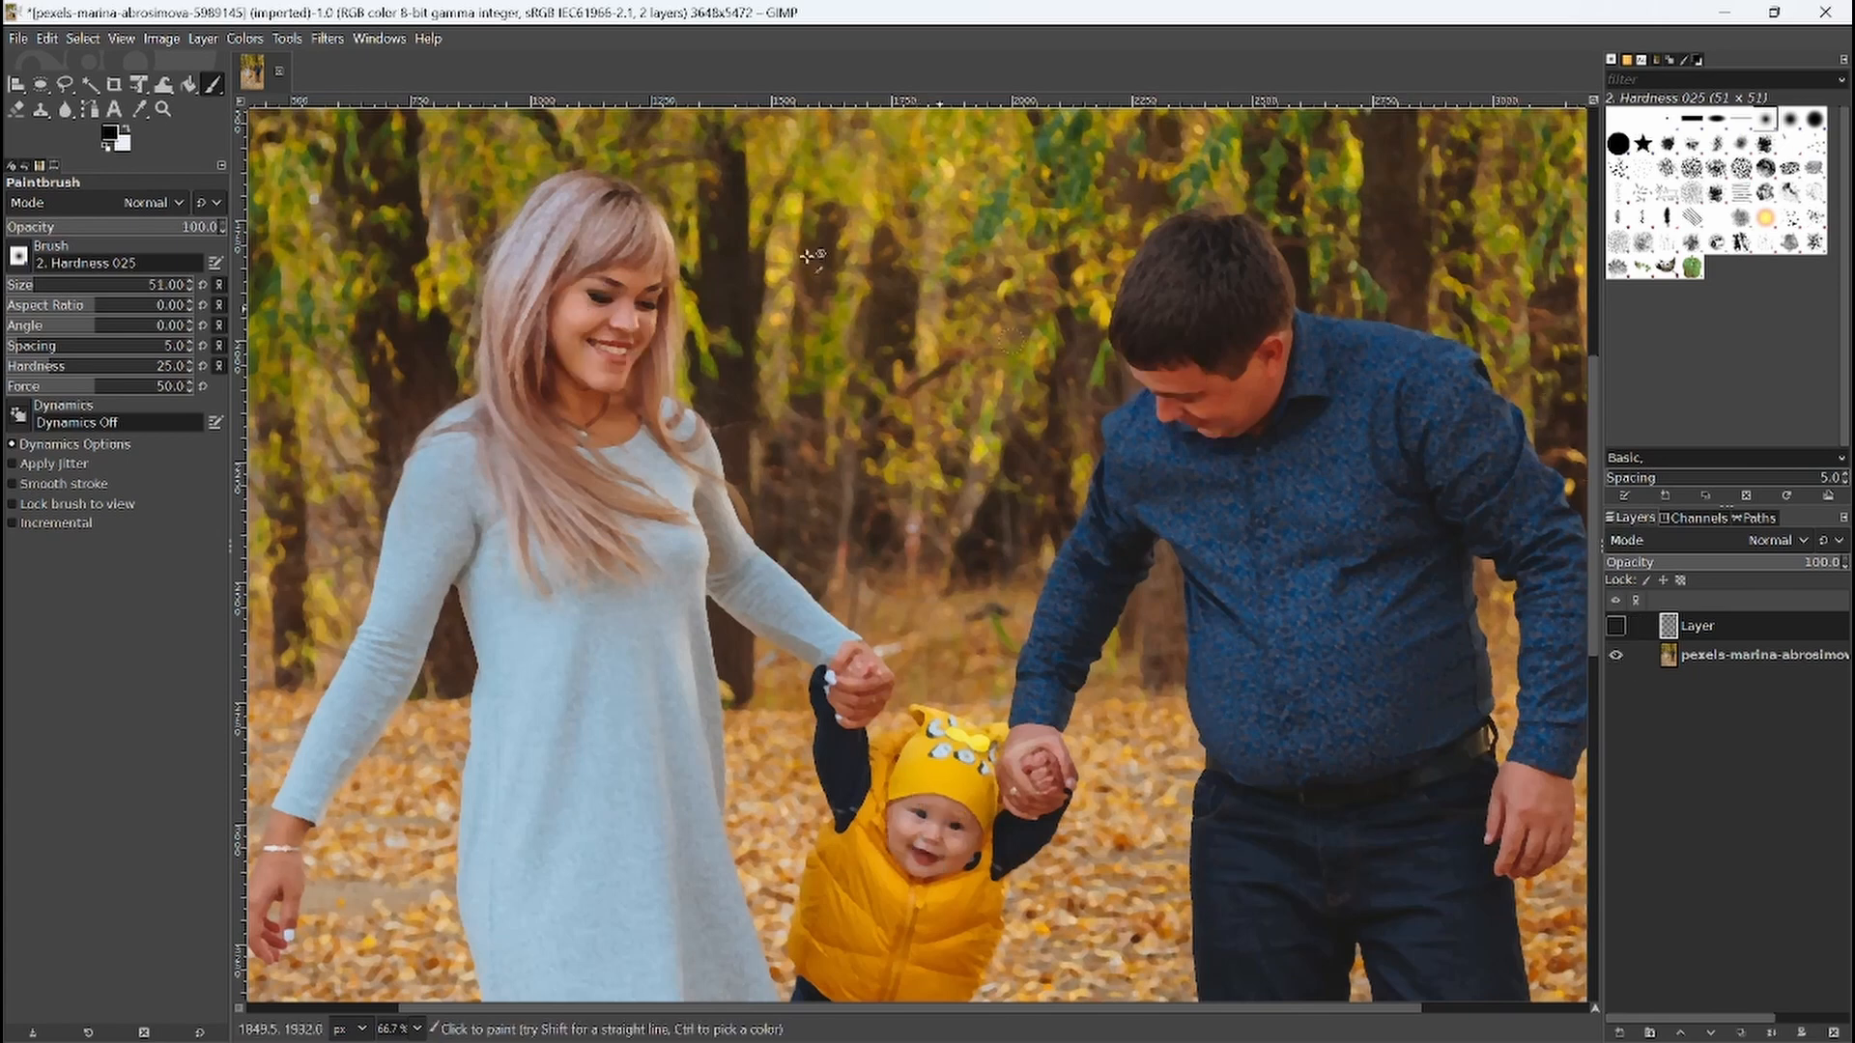
left_click(1616, 627)
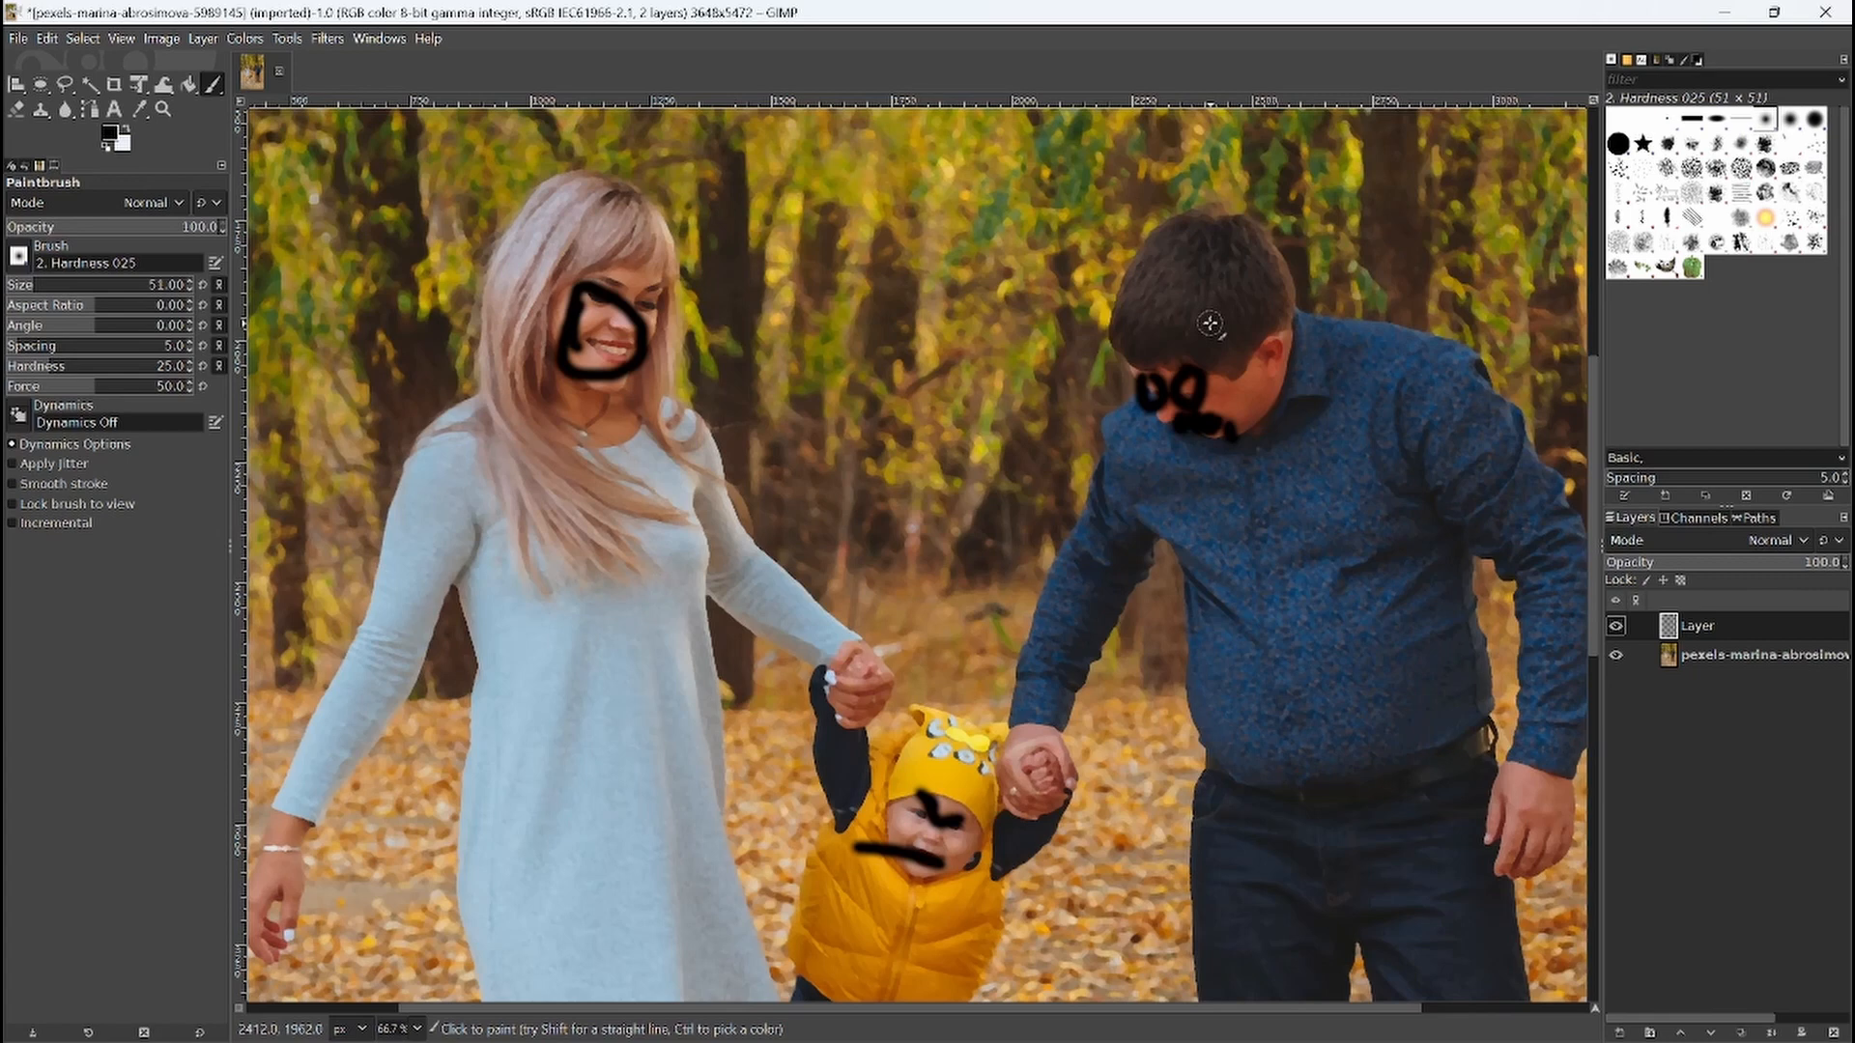
Step: Undo all the black brush strokes on the three faces
key("ctrl+z")
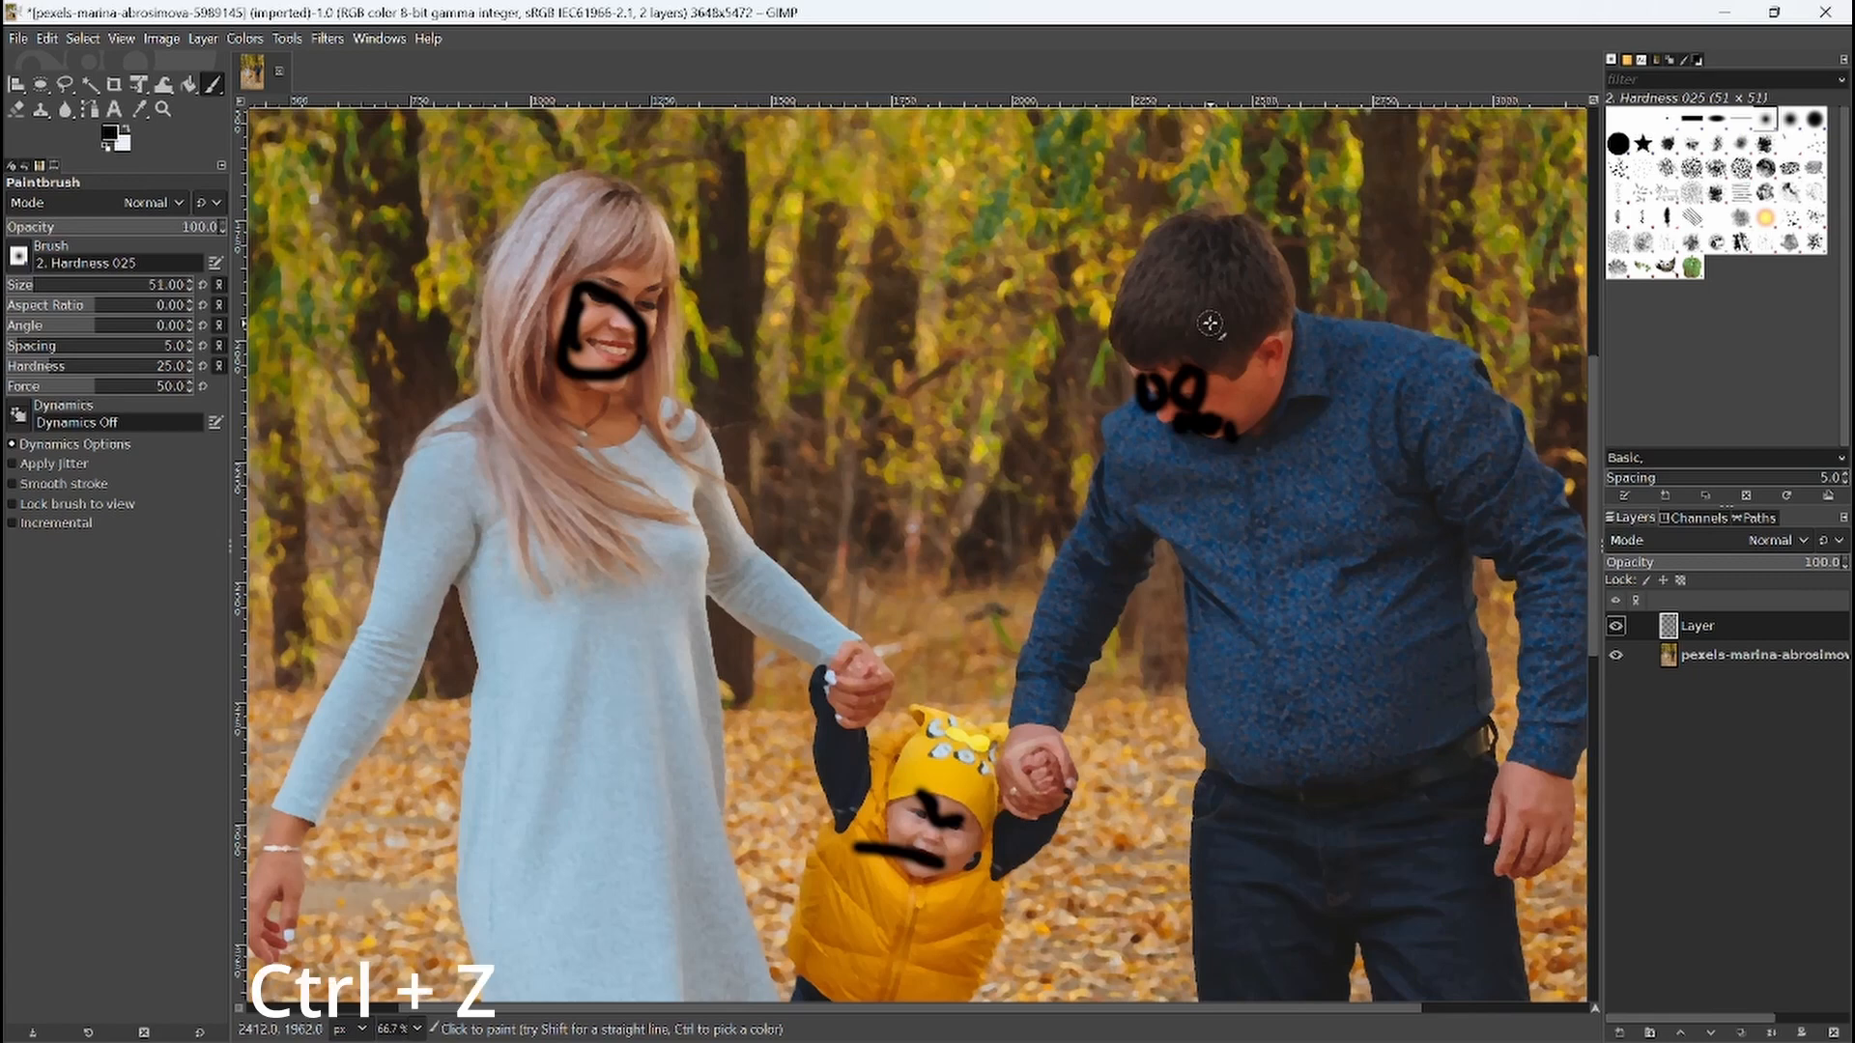
key("ctrl+z")
key("ctrl+z")
key("ctrl+z")
key("ctrl+z")
key("ctrl+z")
key("ctrl+z")
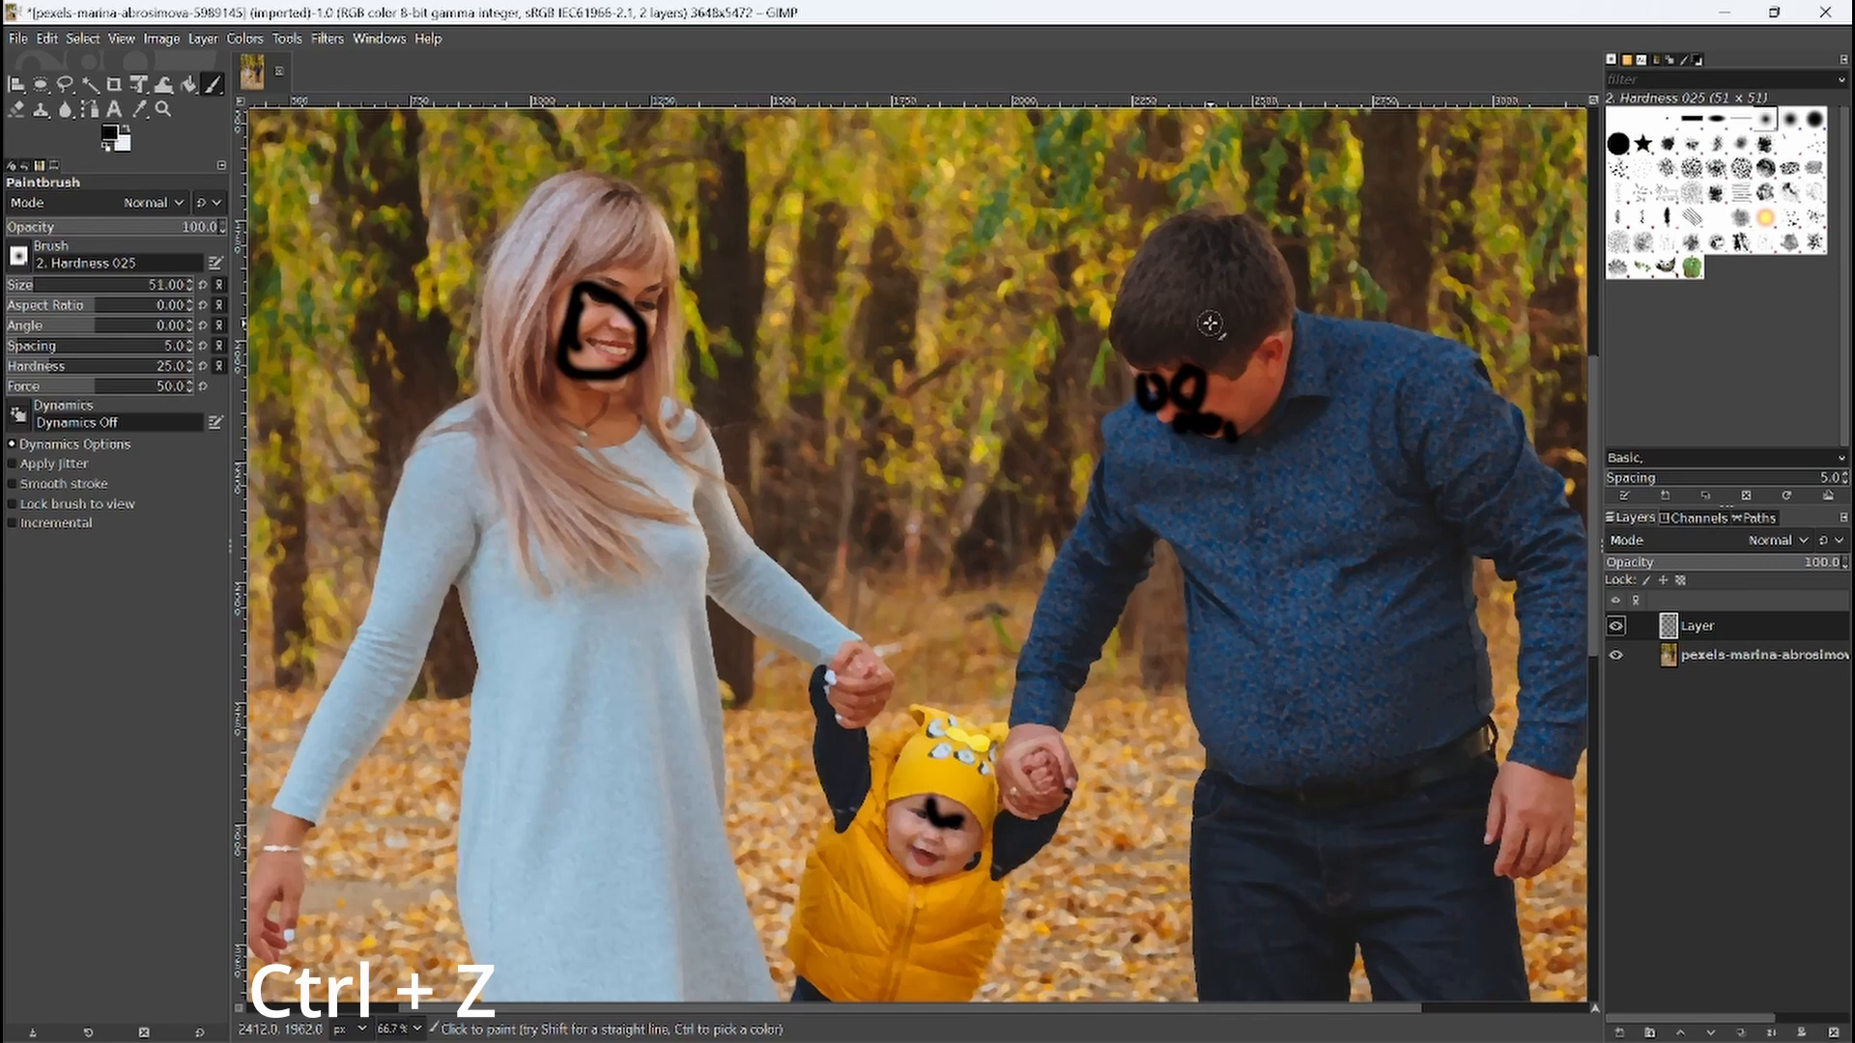
key("ctrl+z")
key("ctrl+z")
key("ctrl+z")
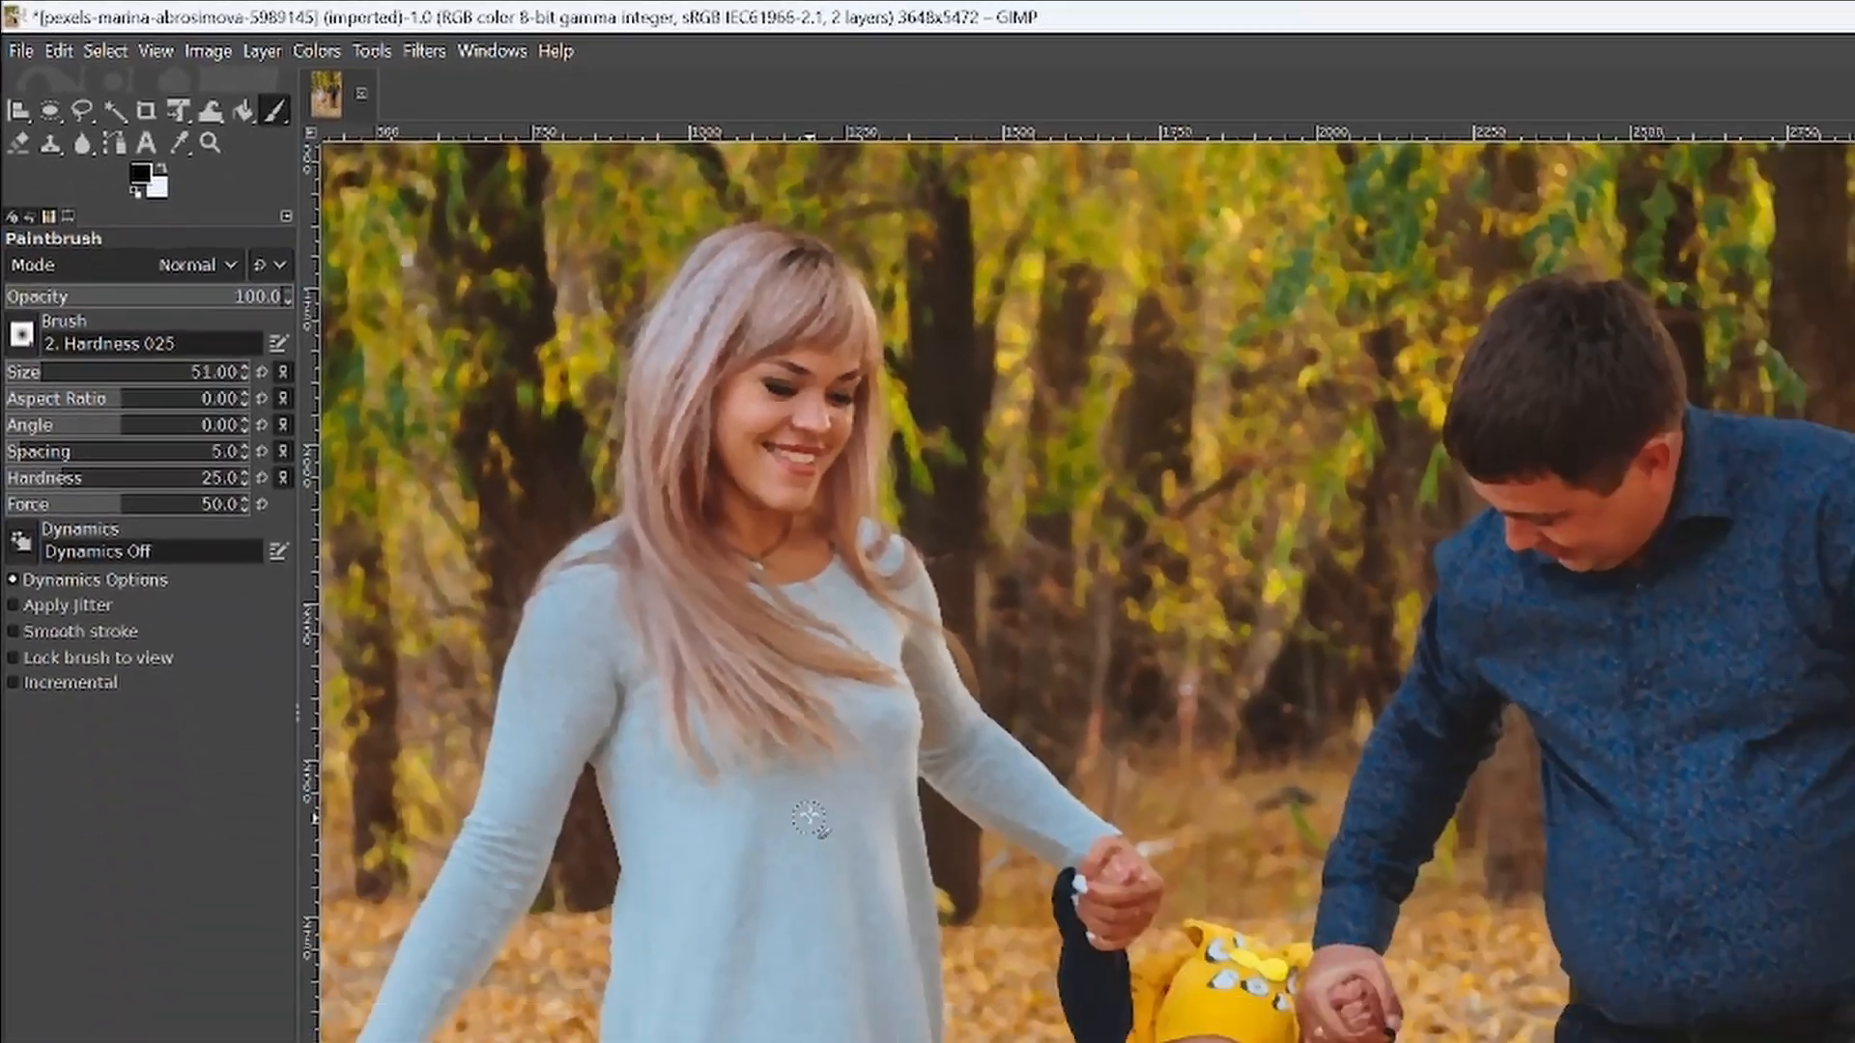
Step: Paint several crossing black test strokes on the lower part of the woman's dress at brush hardness 25
mouse_move(609, 703)
left_mouse_down()
mouse_move(586, 720)
mouse_move(615, 776)
mouse_move(531, 803)
left_mouse_up()
left_click_drag(578, 772, 649, 686)
left_click_drag(654, 750, 657, 847)
mouse_move(511, 751)
left_mouse_down()
mouse_move(447, 742)
mouse_move(646, 699)
left_mouse_up()
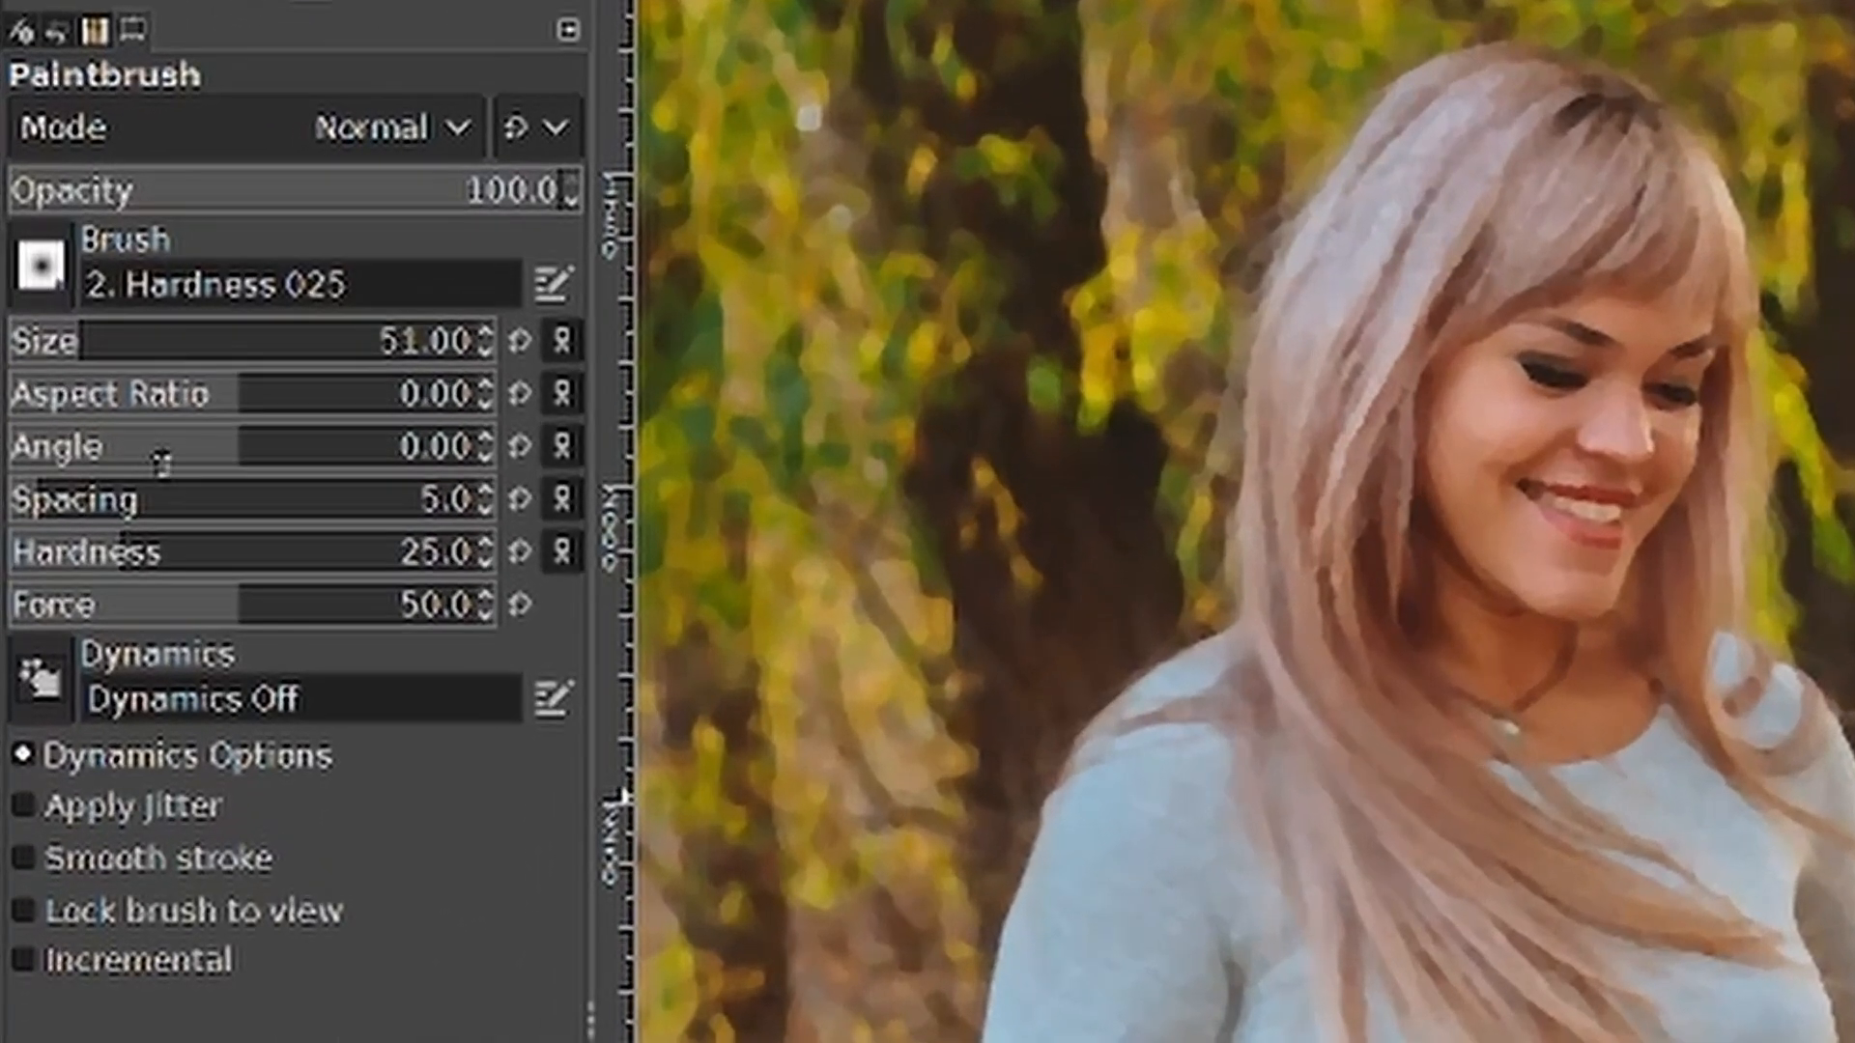
Step: Paint comparison strokes on the dress at brush hardness 75 and 2, and reset the hardness to the brush's native value
left_click_drag(113, 559, 404, 565)
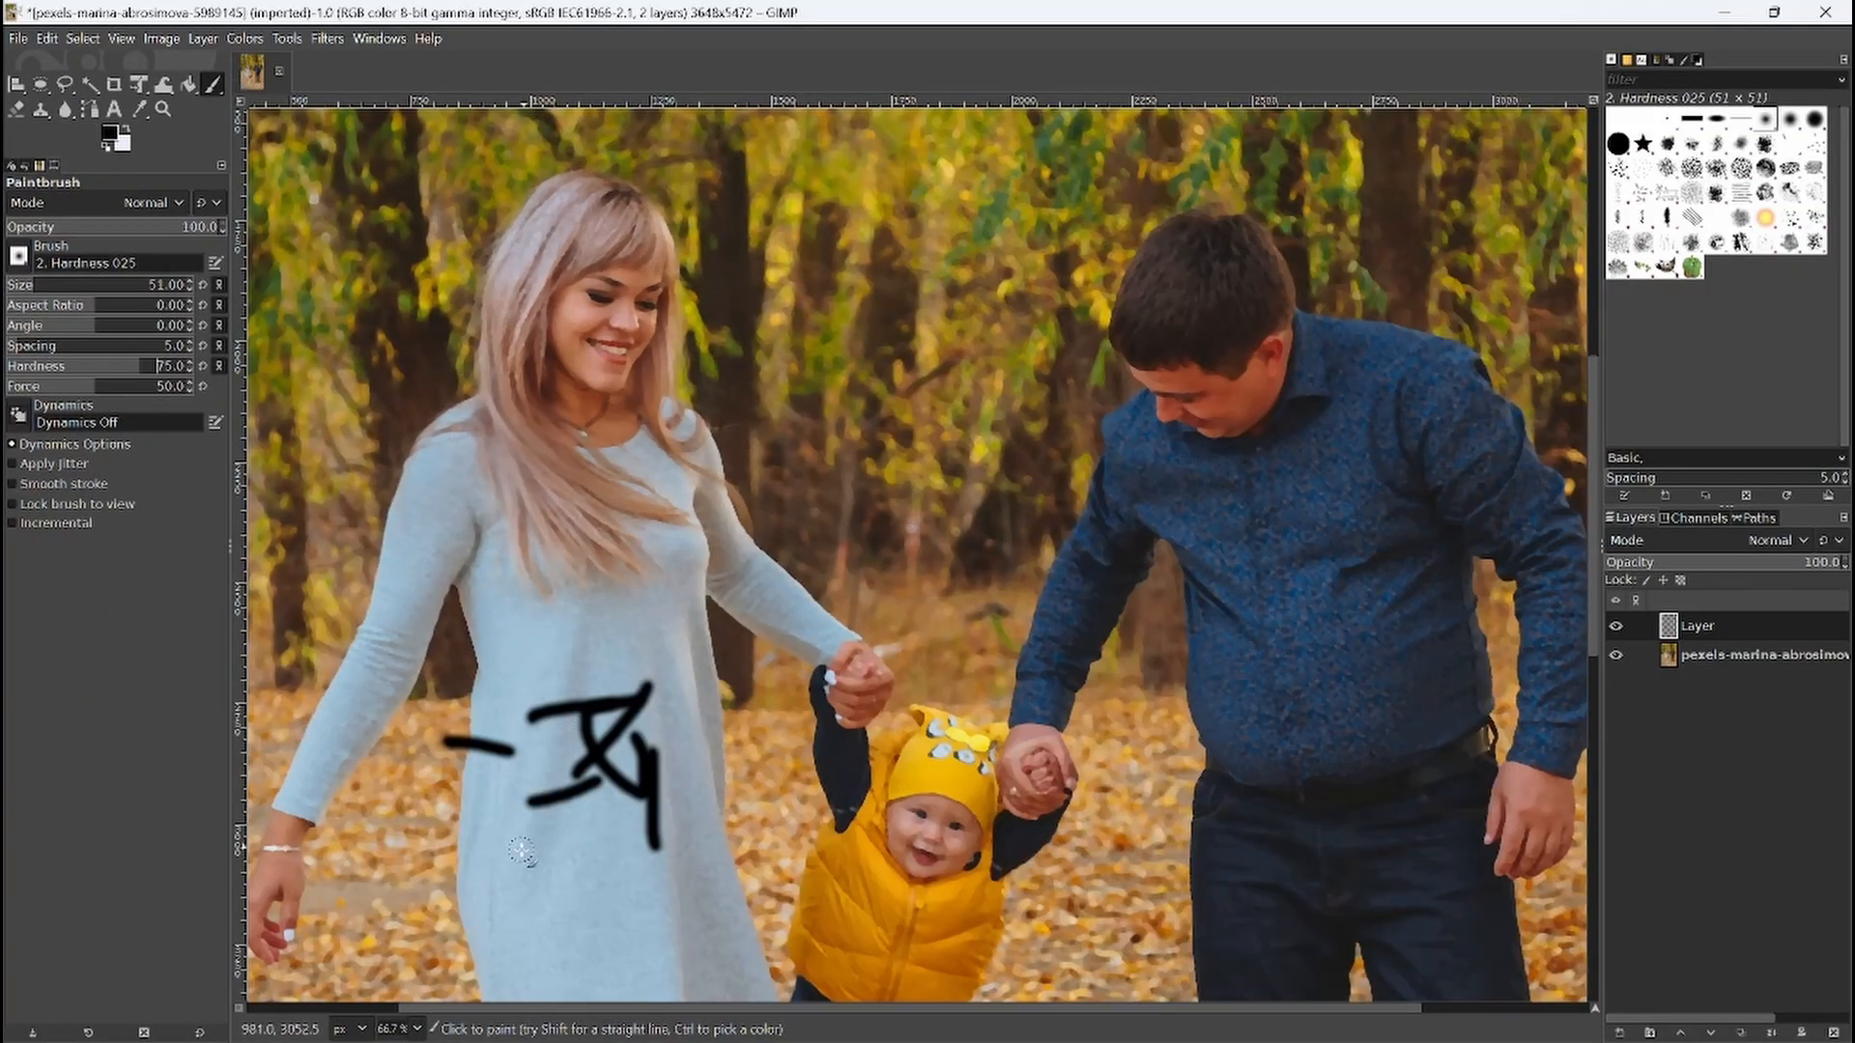
left_click_drag(515, 851, 626, 867)
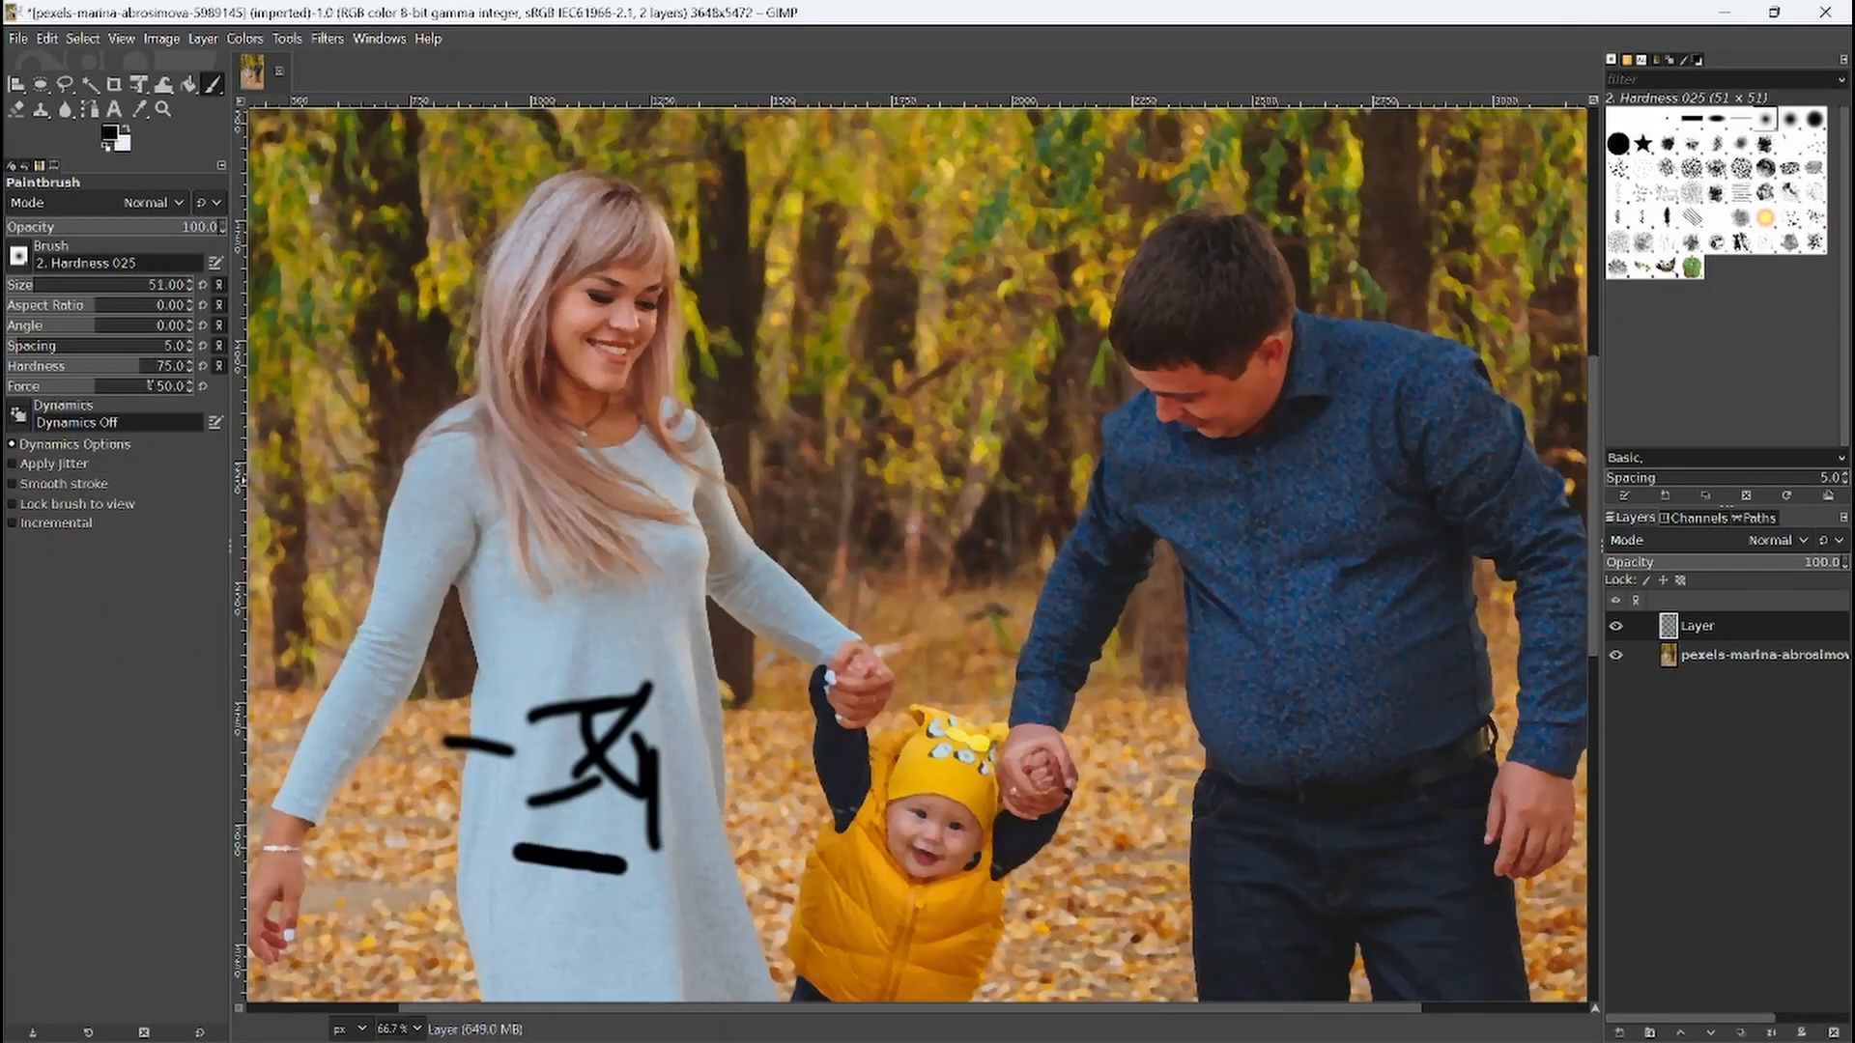
left_click_drag(136, 372, 9, 369)
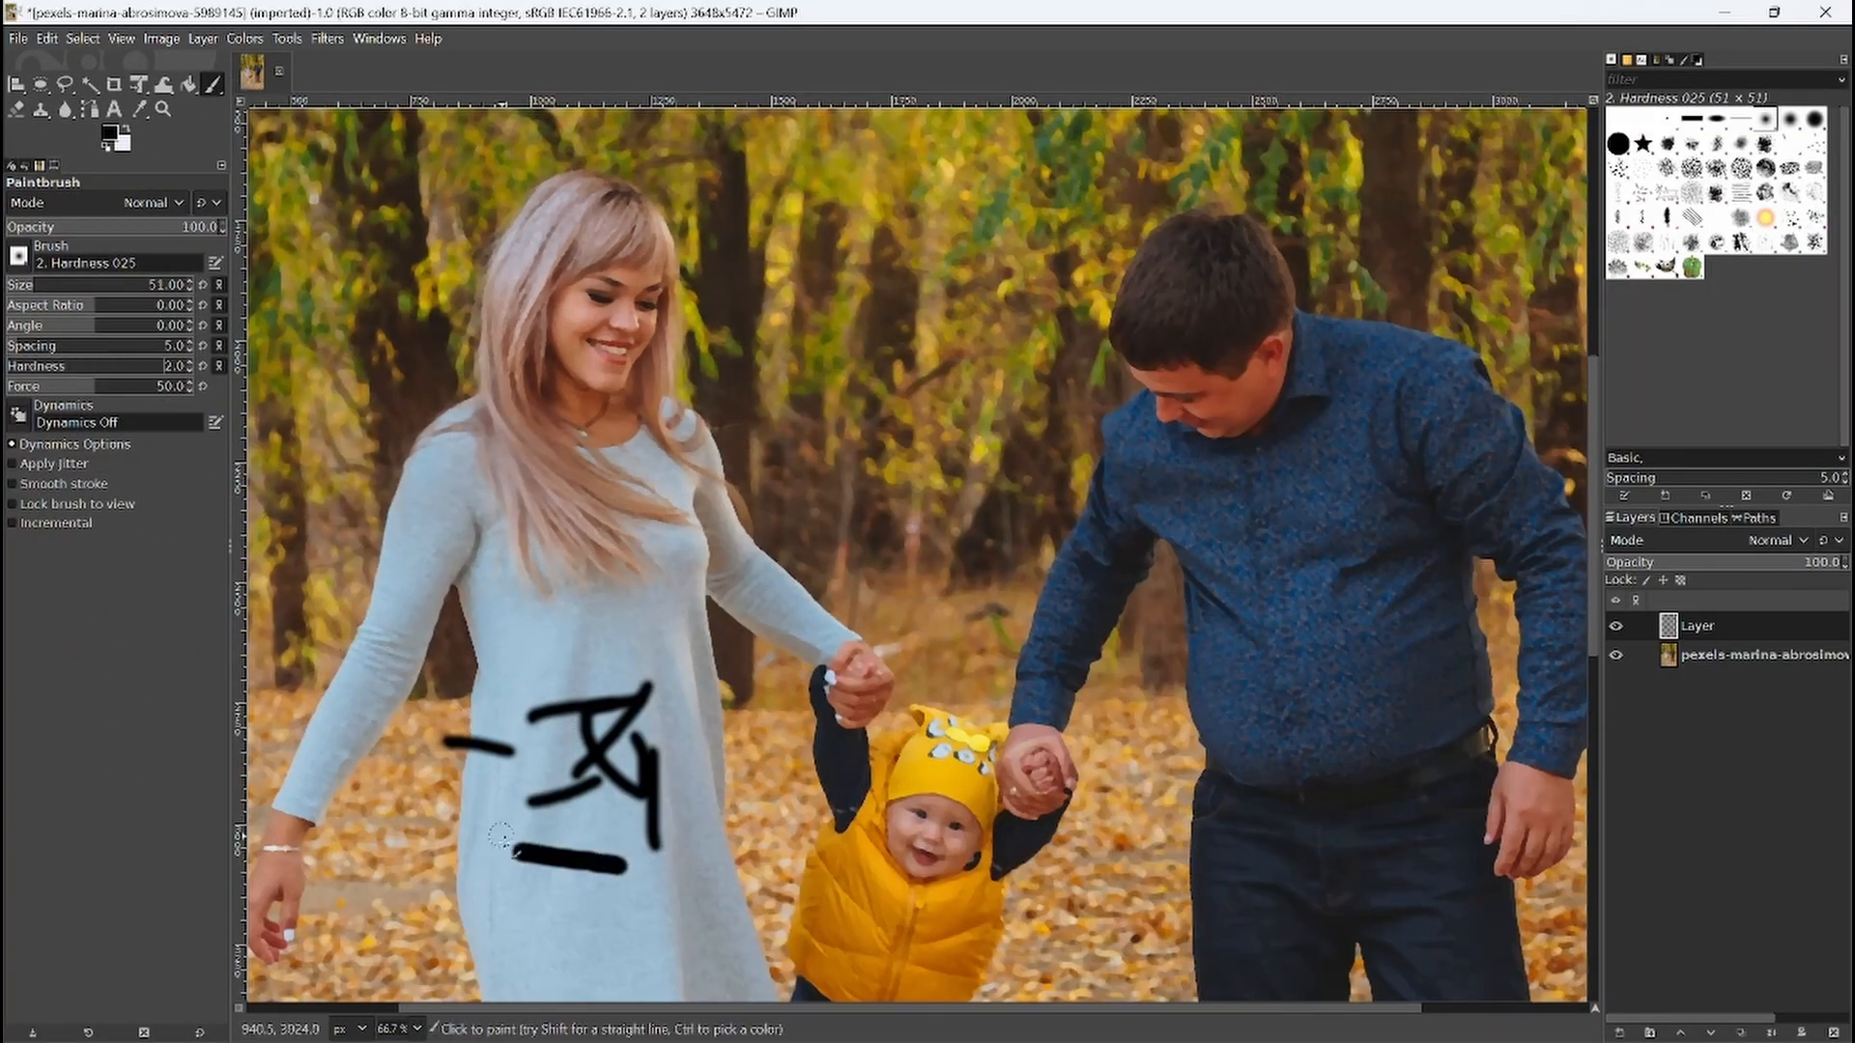
left_click_drag(512, 821, 634, 822)
left_click_drag(517, 900, 648, 924)
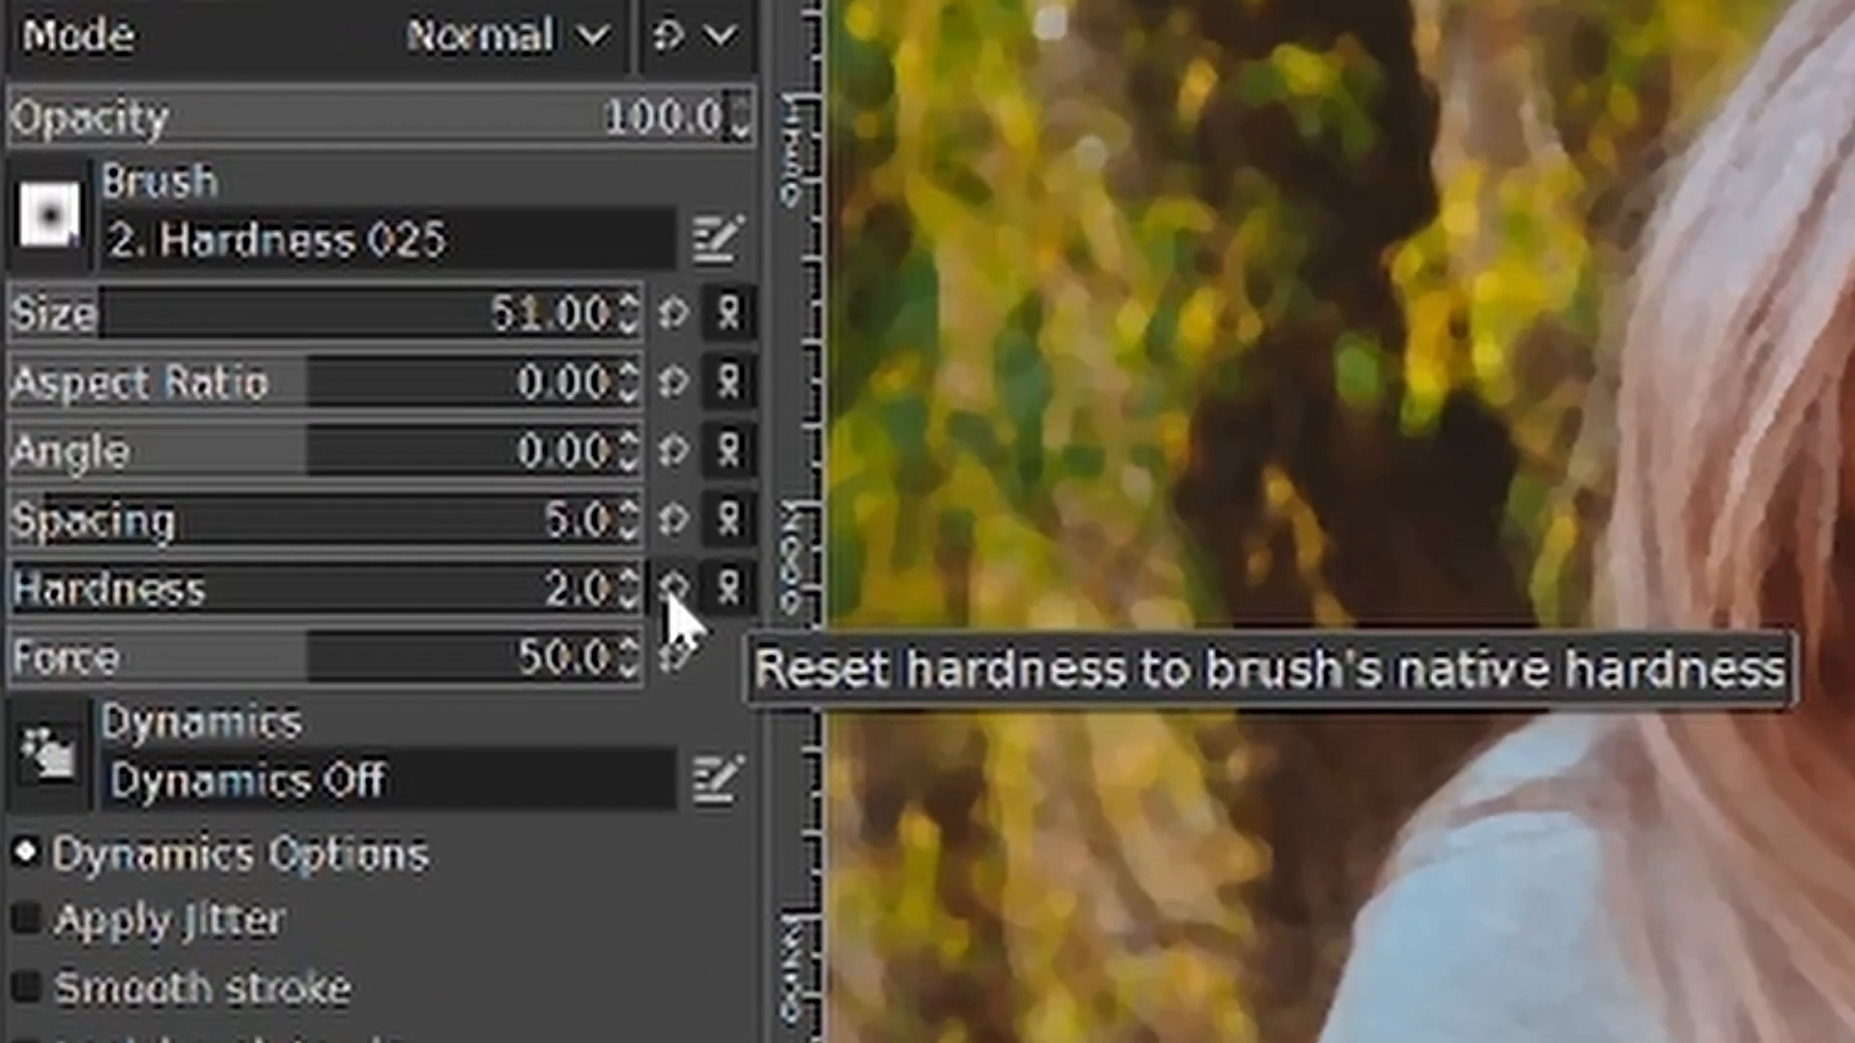
left_click(203, 367)
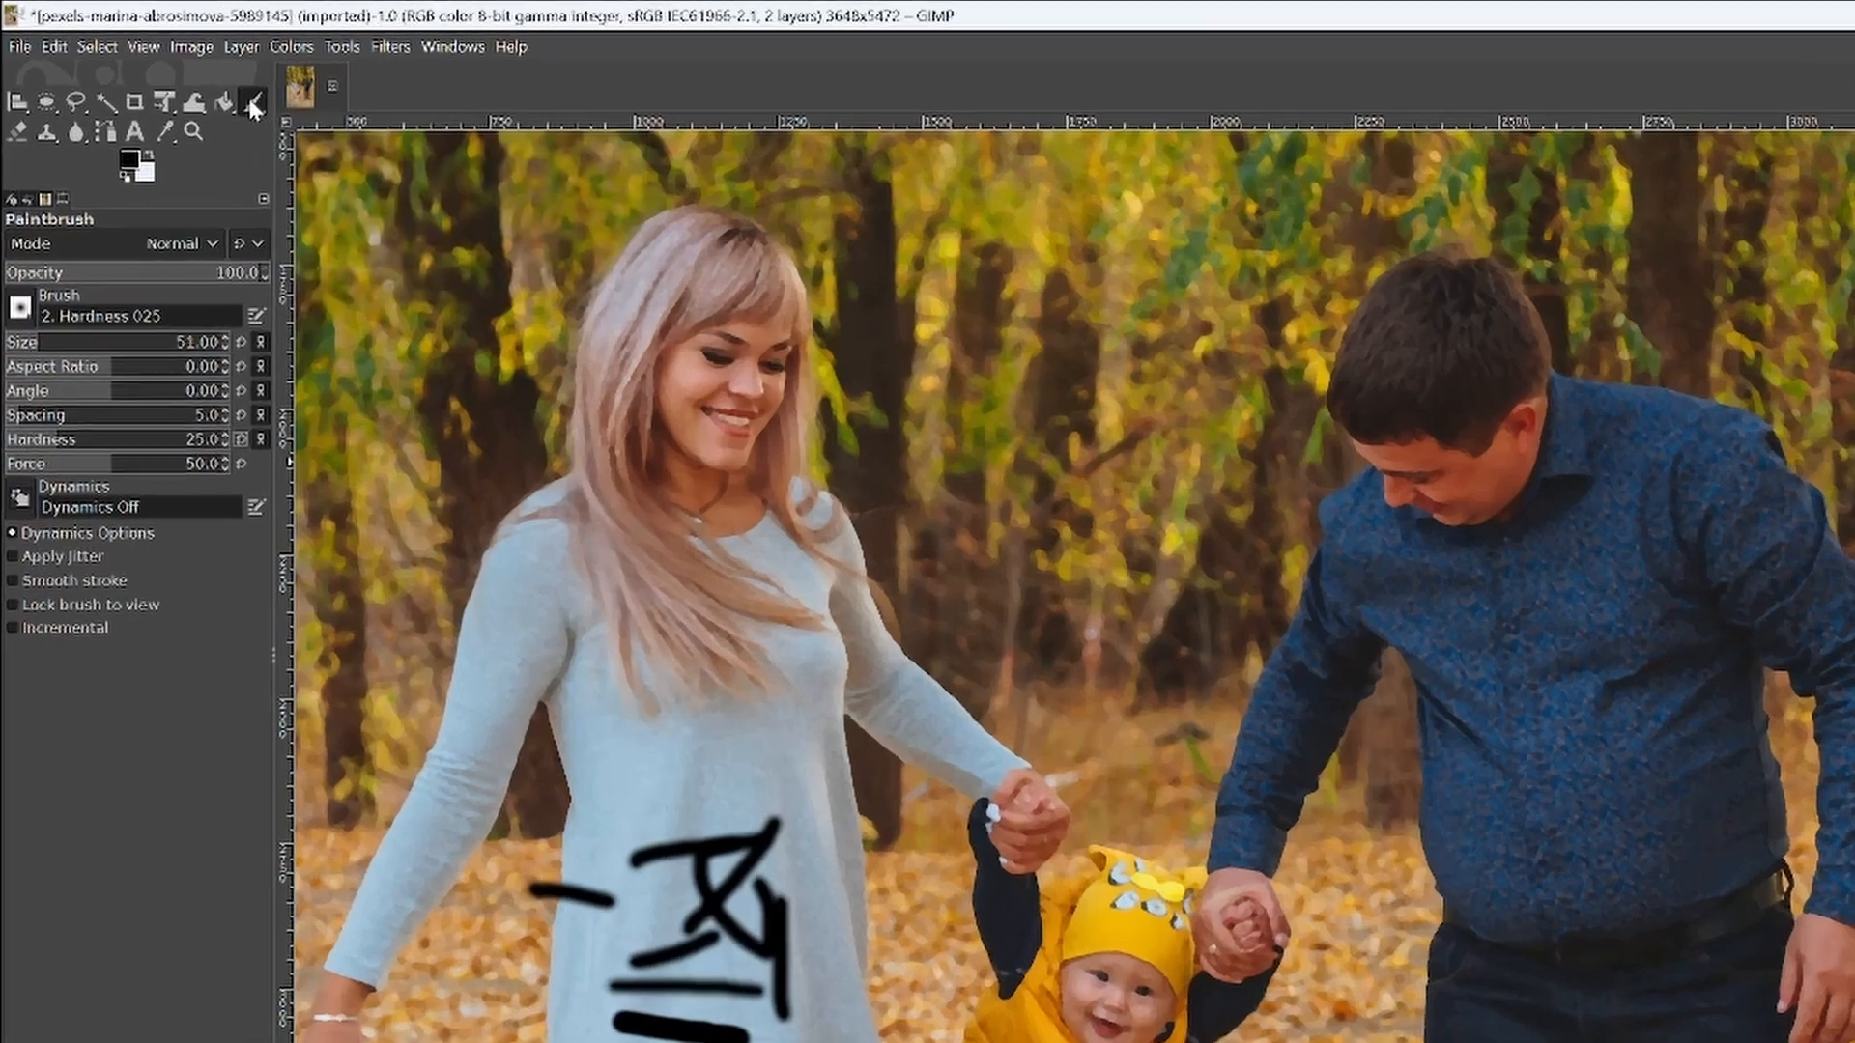
Step: Spray soft black Airbrush strokes on the dress just above the crossing test strokes
left_click(213, 89)
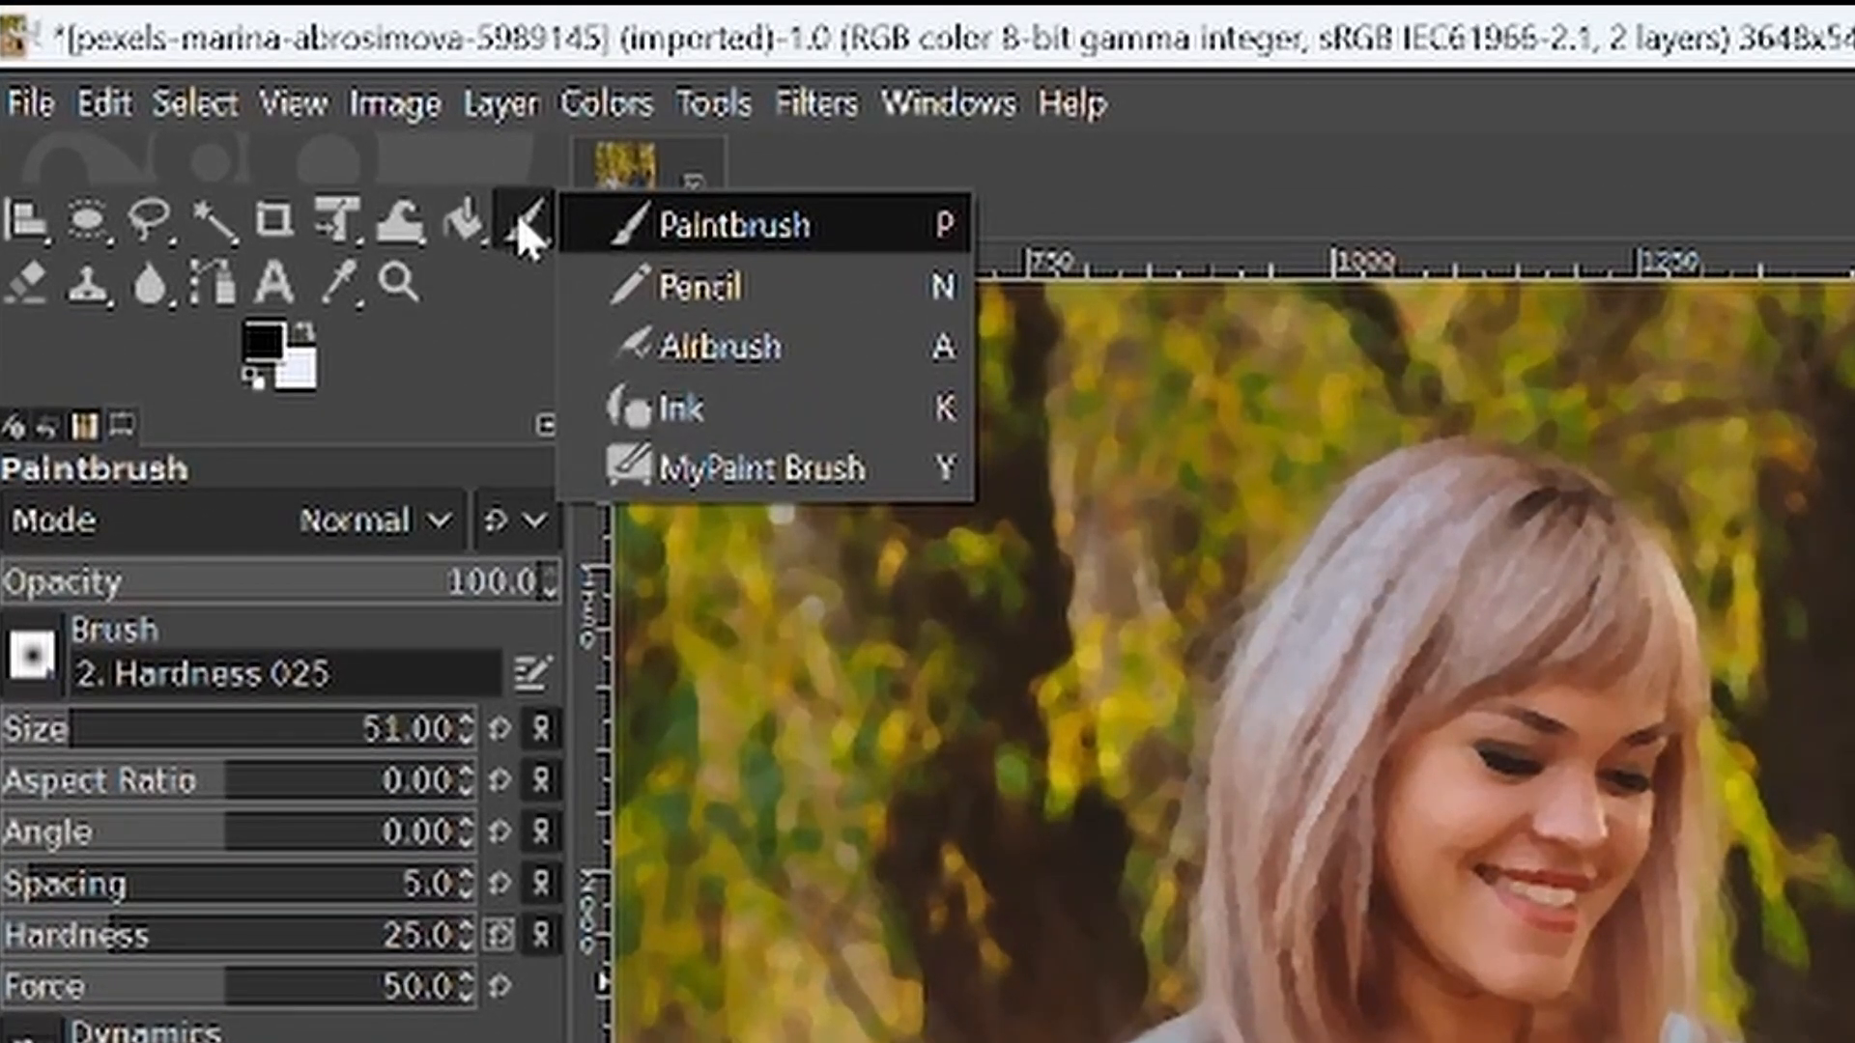
left_click(769, 359)
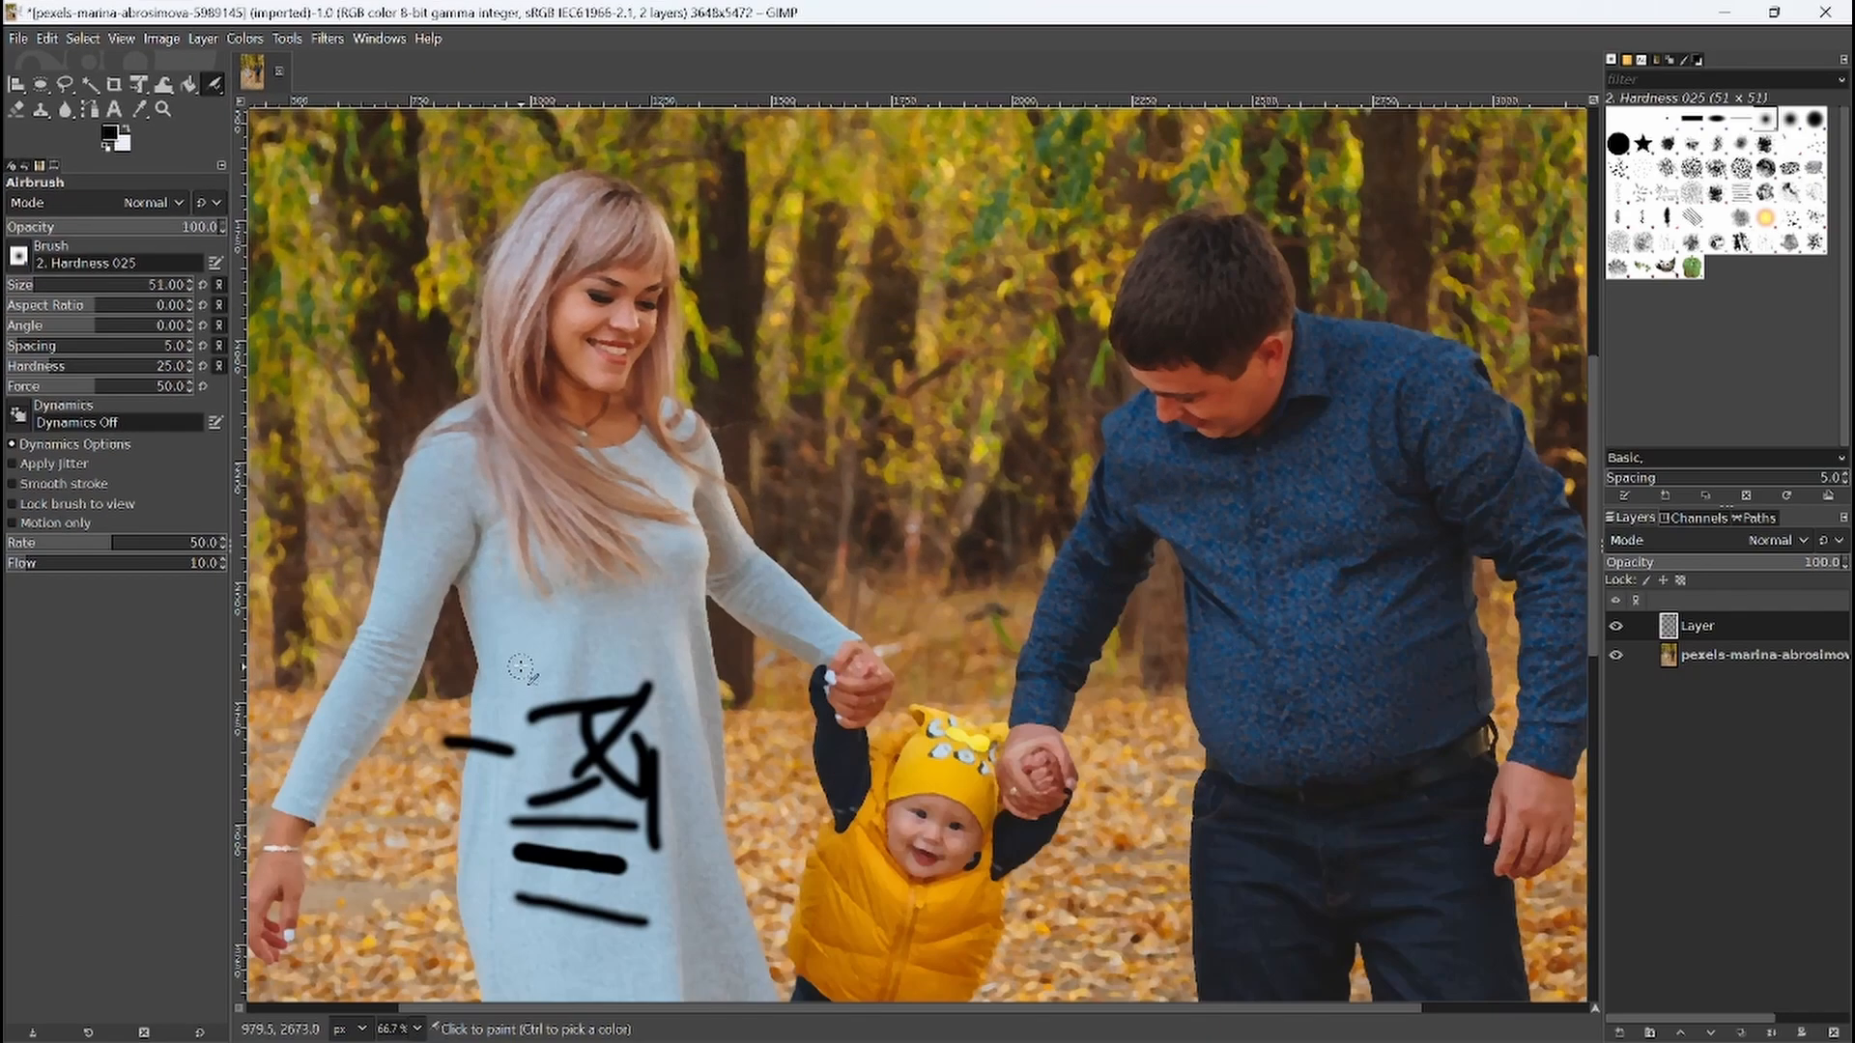
mouse_move(518, 667)
left_mouse_down()
mouse_move(627, 663)
mouse_move(541, 663)
mouse_move(591, 665)
mouse_move(543, 650)
mouse_move(586, 663)
left_mouse_up()
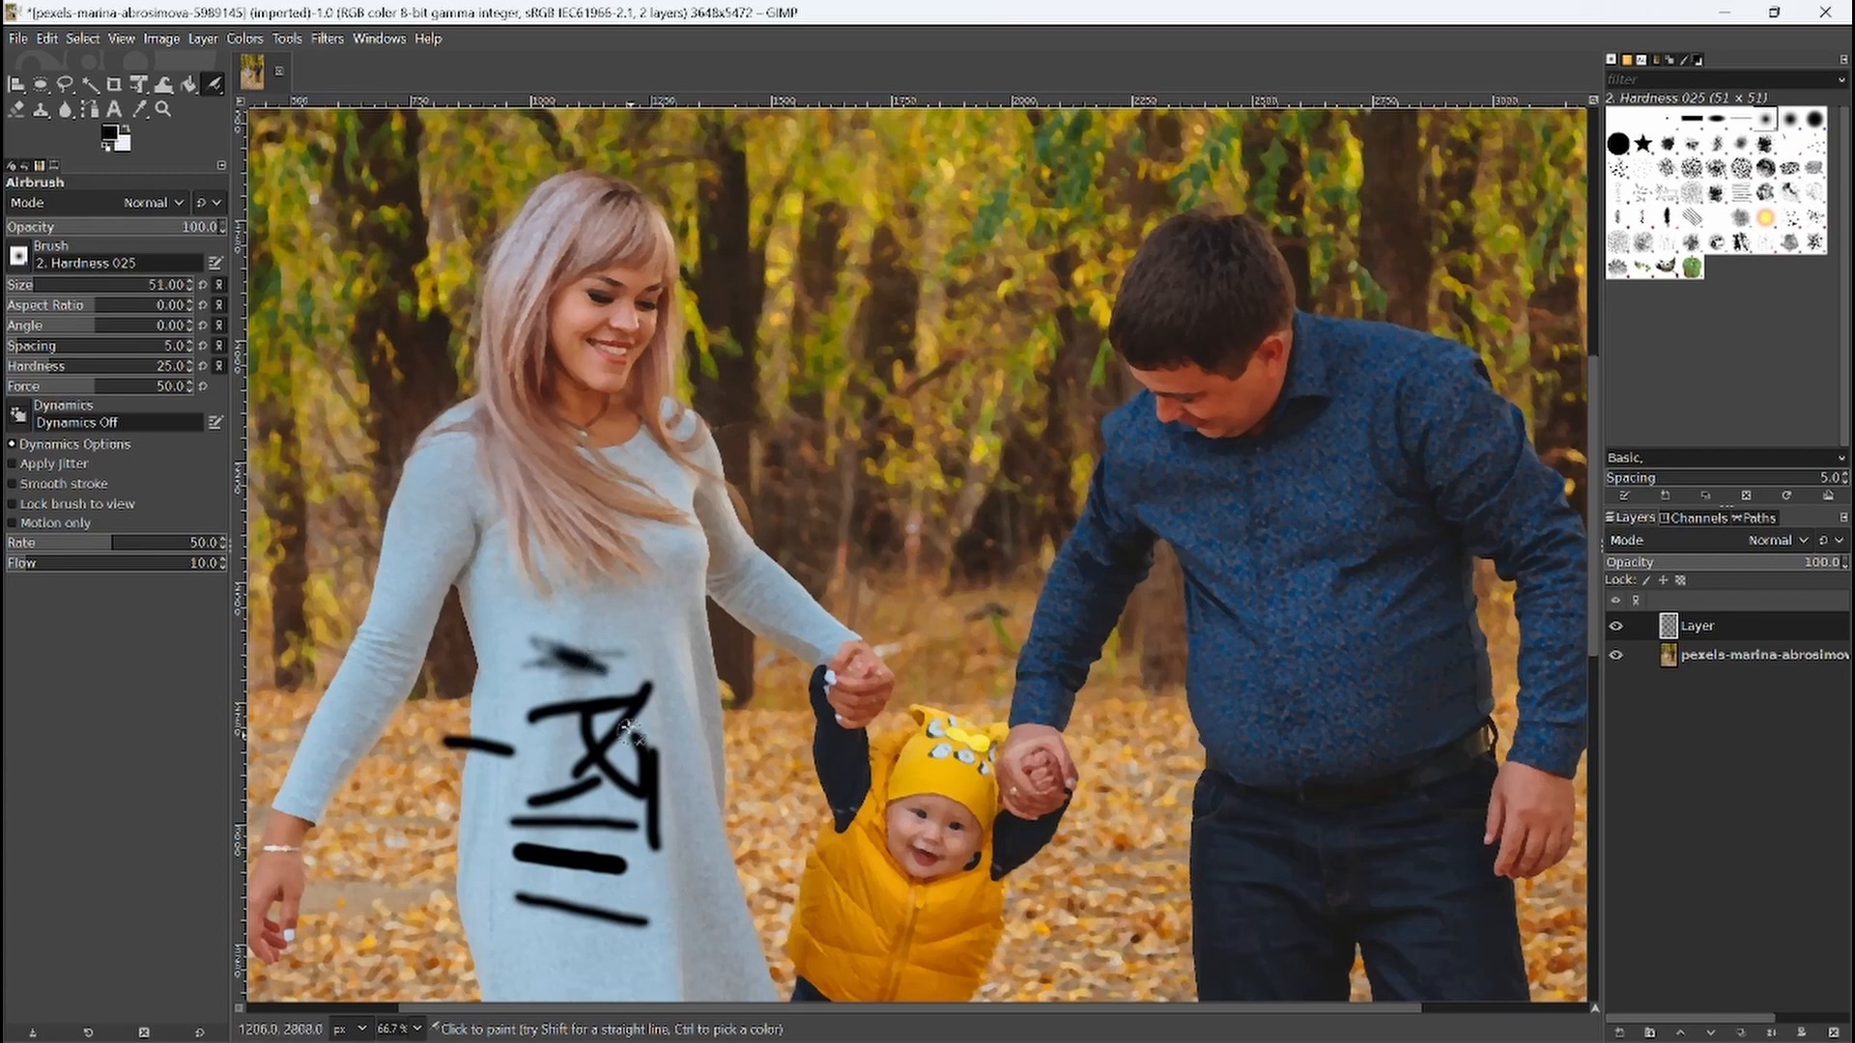
mouse_move(628, 733)
left_mouse_down()
mouse_move(630, 675)
mouse_move(692, 715)
mouse_move(637, 626)
left_mouse_up()
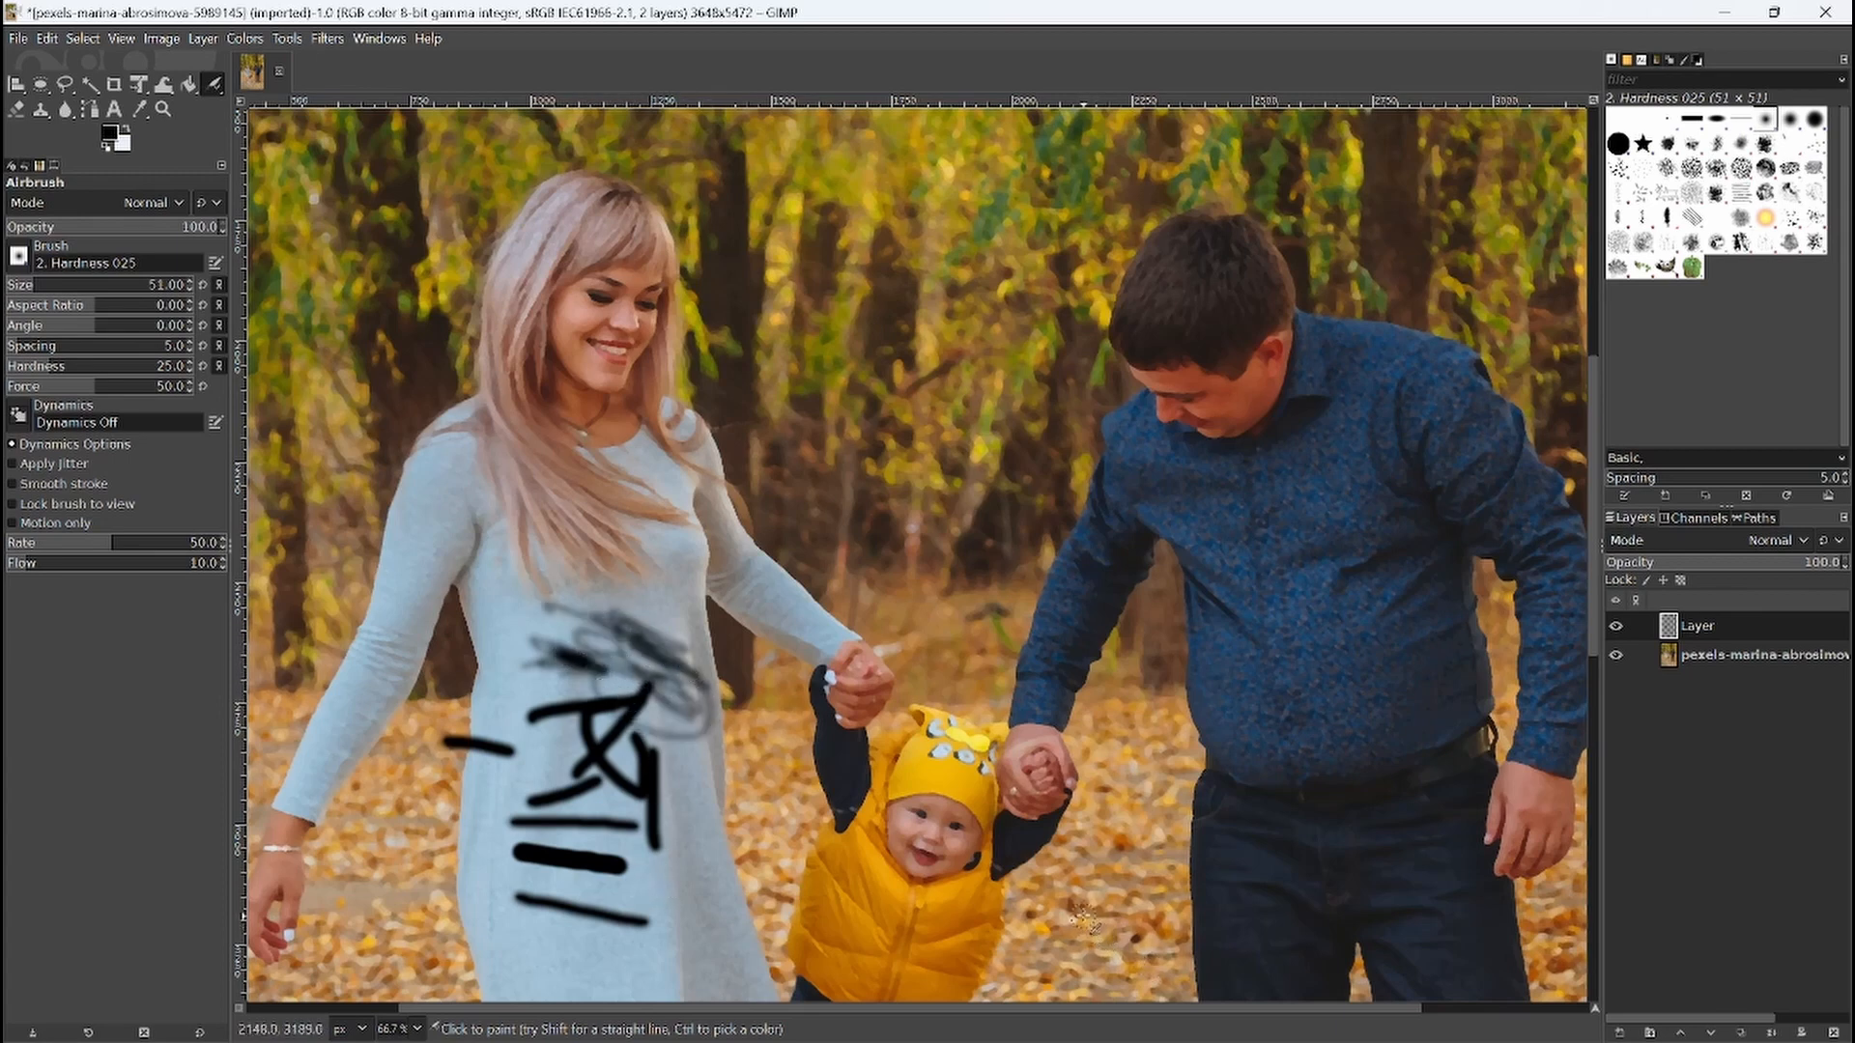
Step: Return to the Paintbrush and add short and long black strokes around the airbrushed area and toward the child
key("p")
mouse_move(596, 615)
left_mouse_down()
mouse_move(666, 590)
mouse_move(660, 561)
mouse_move(640, 553)
mouse_move(635, 596)
mouse_move(601, 588)
mouse_move(601, 611)
mouse_move(570, 570)
mouse_move(615, 559)
left_mouse_up()
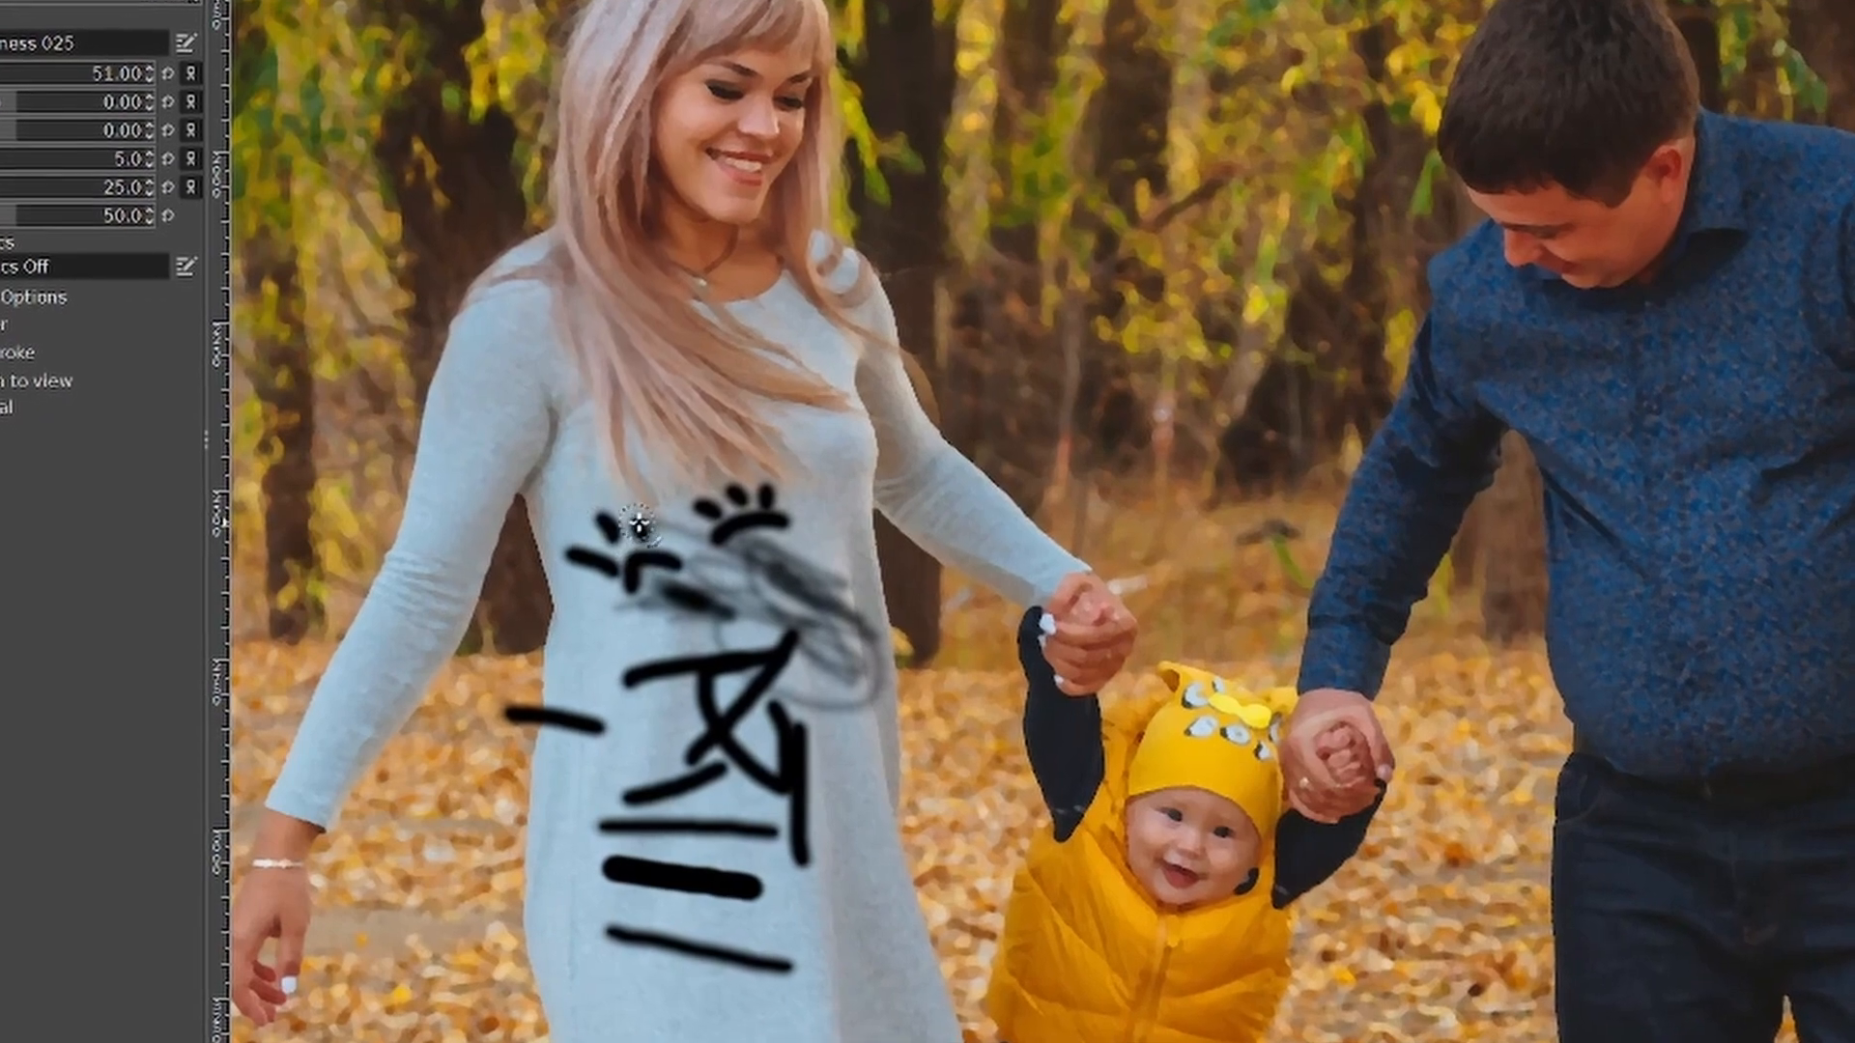
left_click_drag(823, 544, 864, 600)
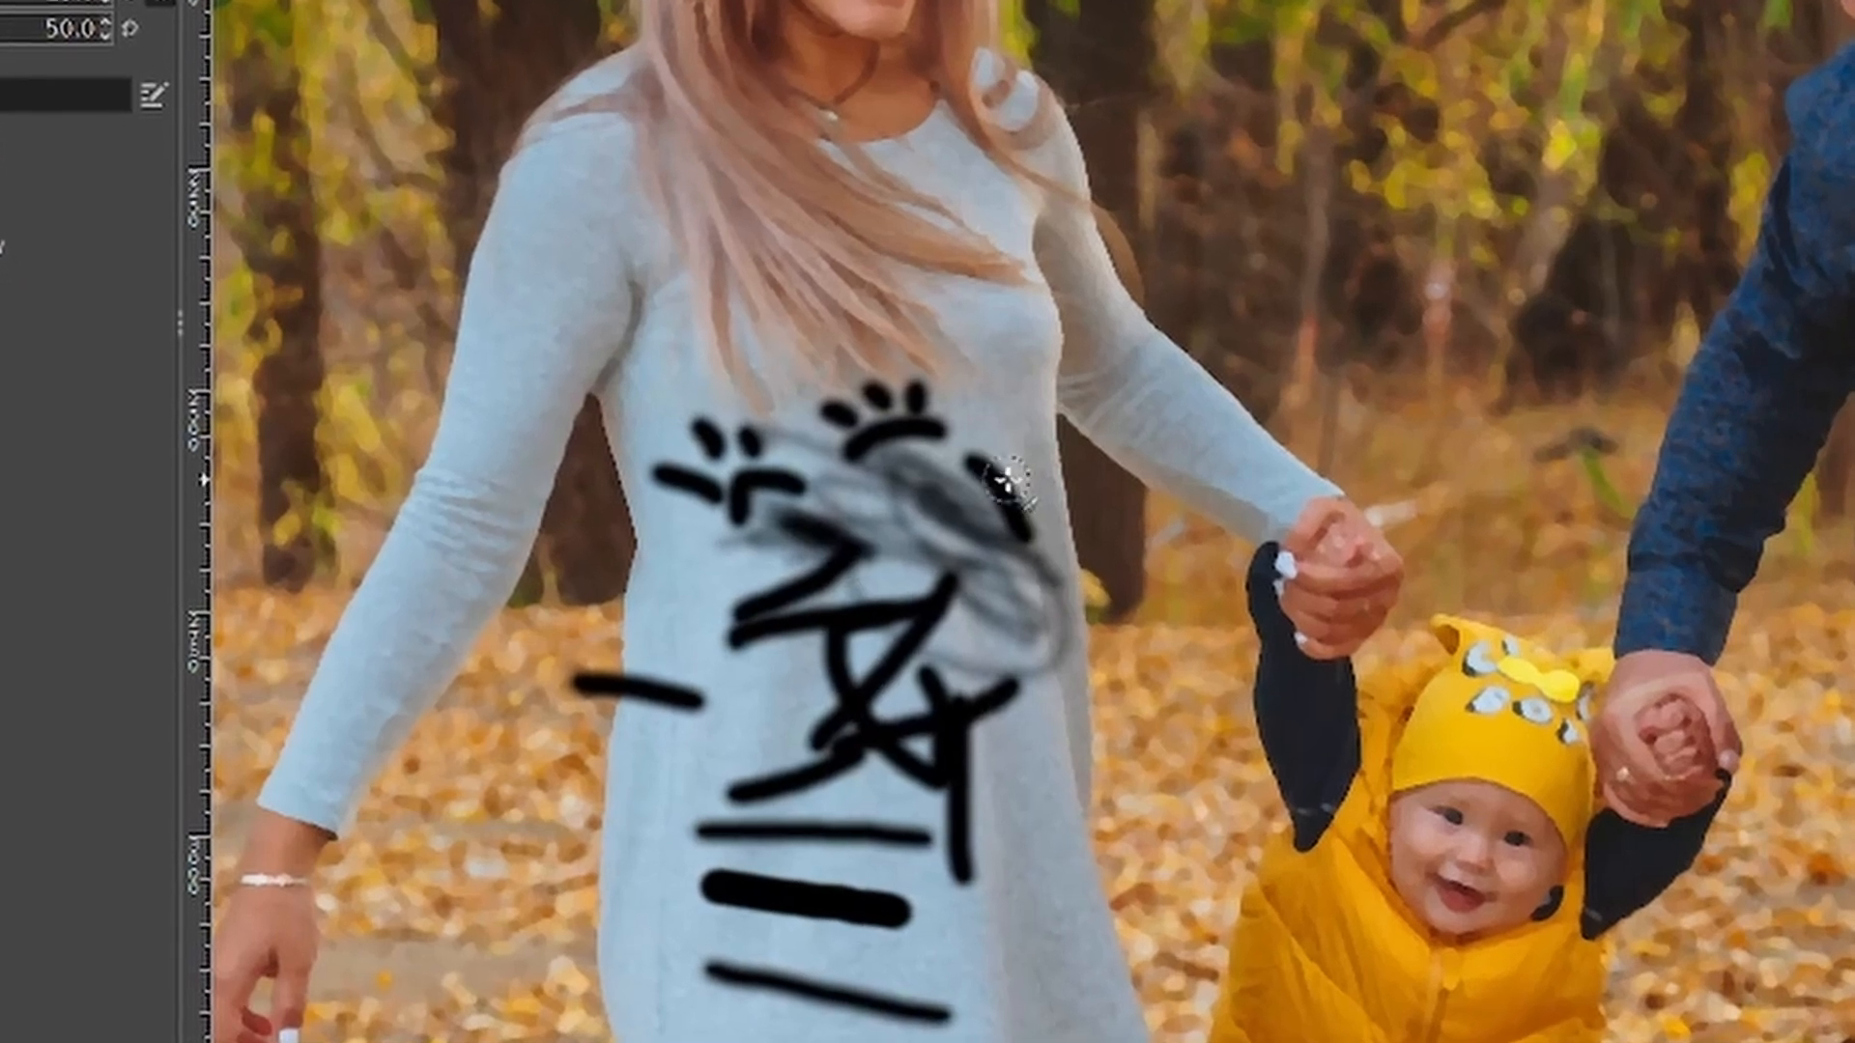
left_click_drag(932, 480, 1247, 866)
left_click_drag(969, 742, 994, 1032)
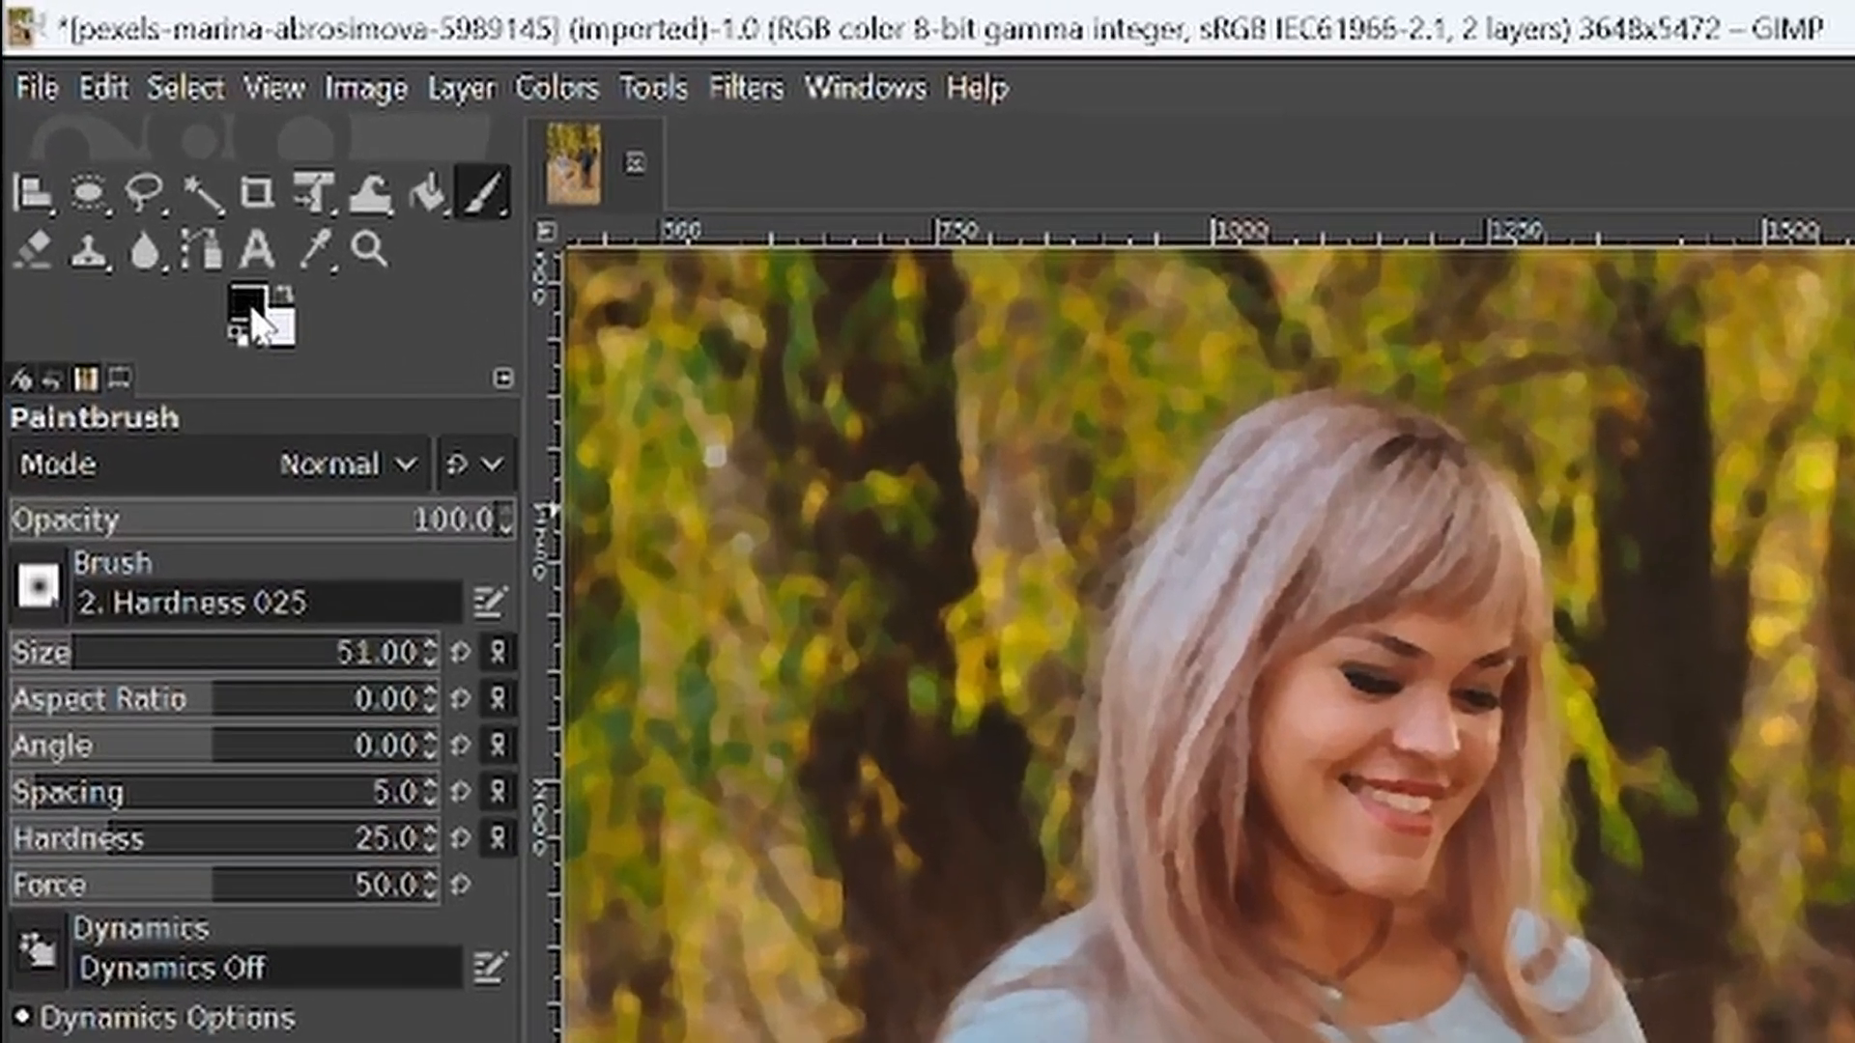
Step: Set the foreground color to light green 97cb83 and paint a looping stroke over the black marks on the woman's dress
left_click(112, 138)
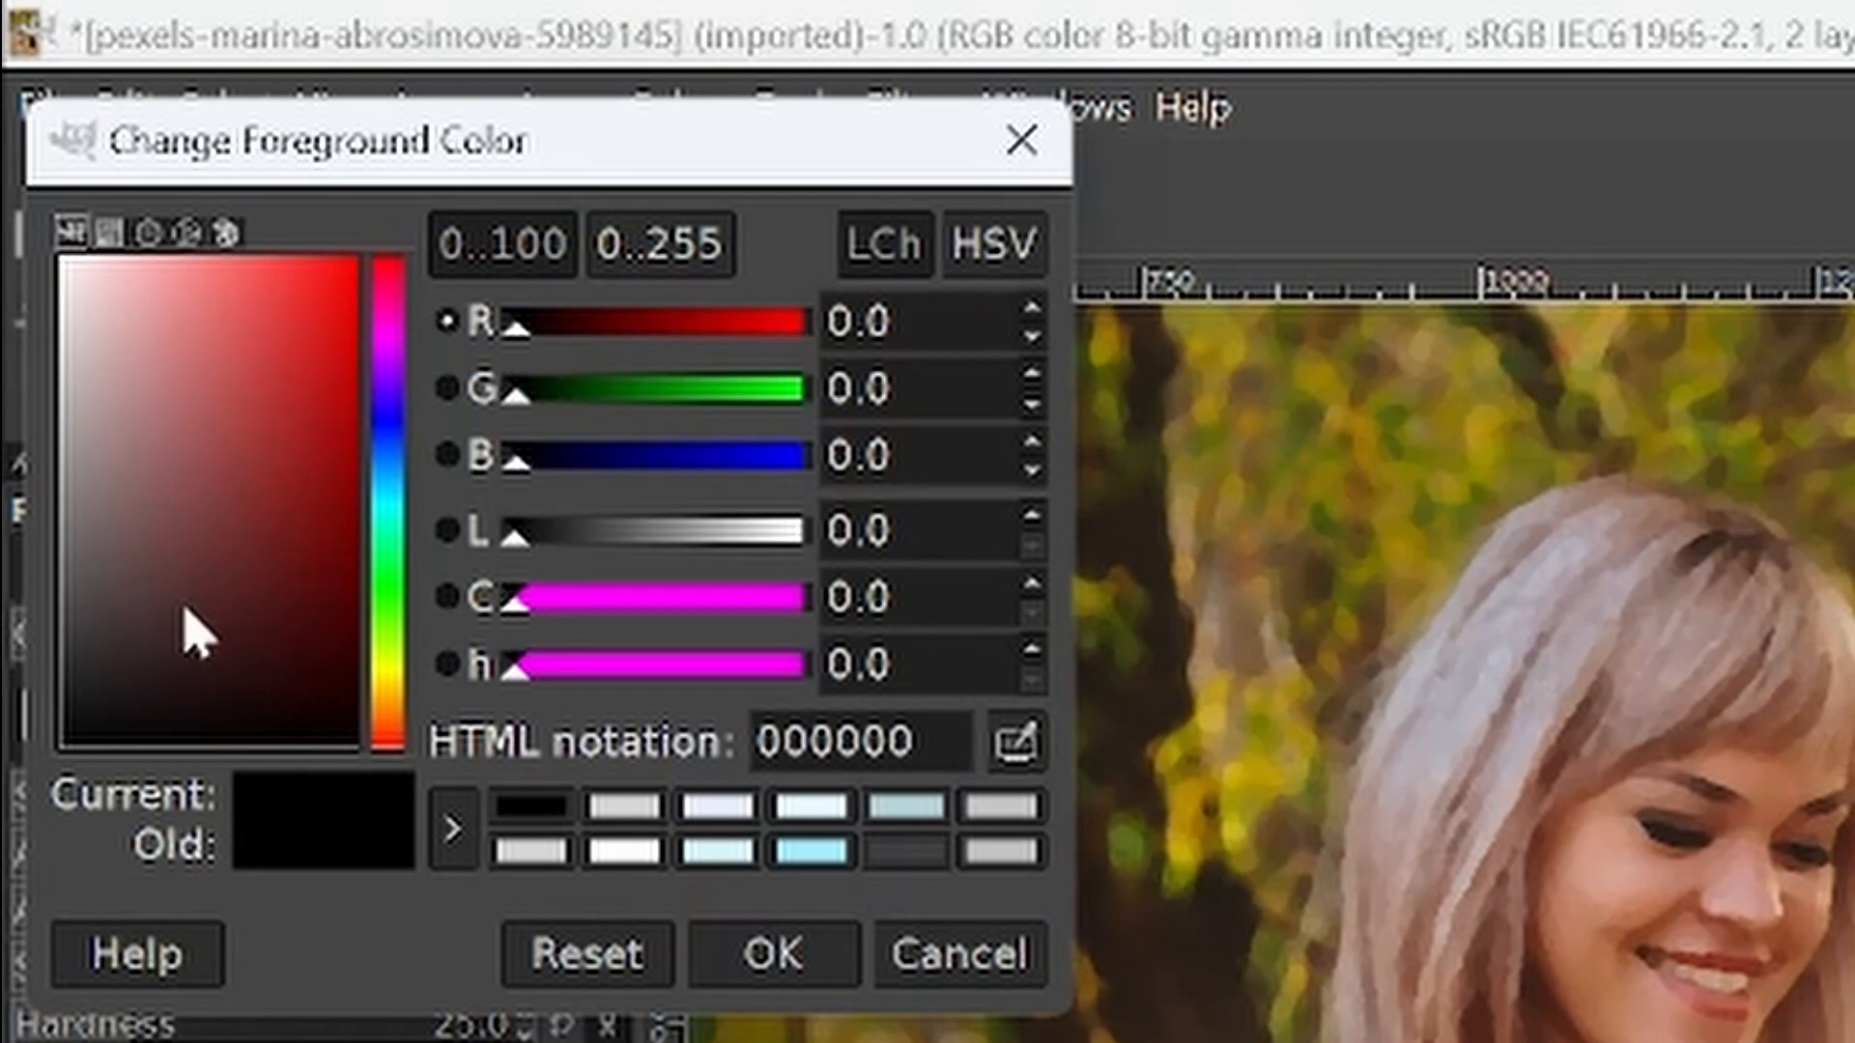
mouse_move(309, 309)
left_mouse_down()
mouse_move(328, 281)
mouse_move(393, 261)
left_mouse_up()
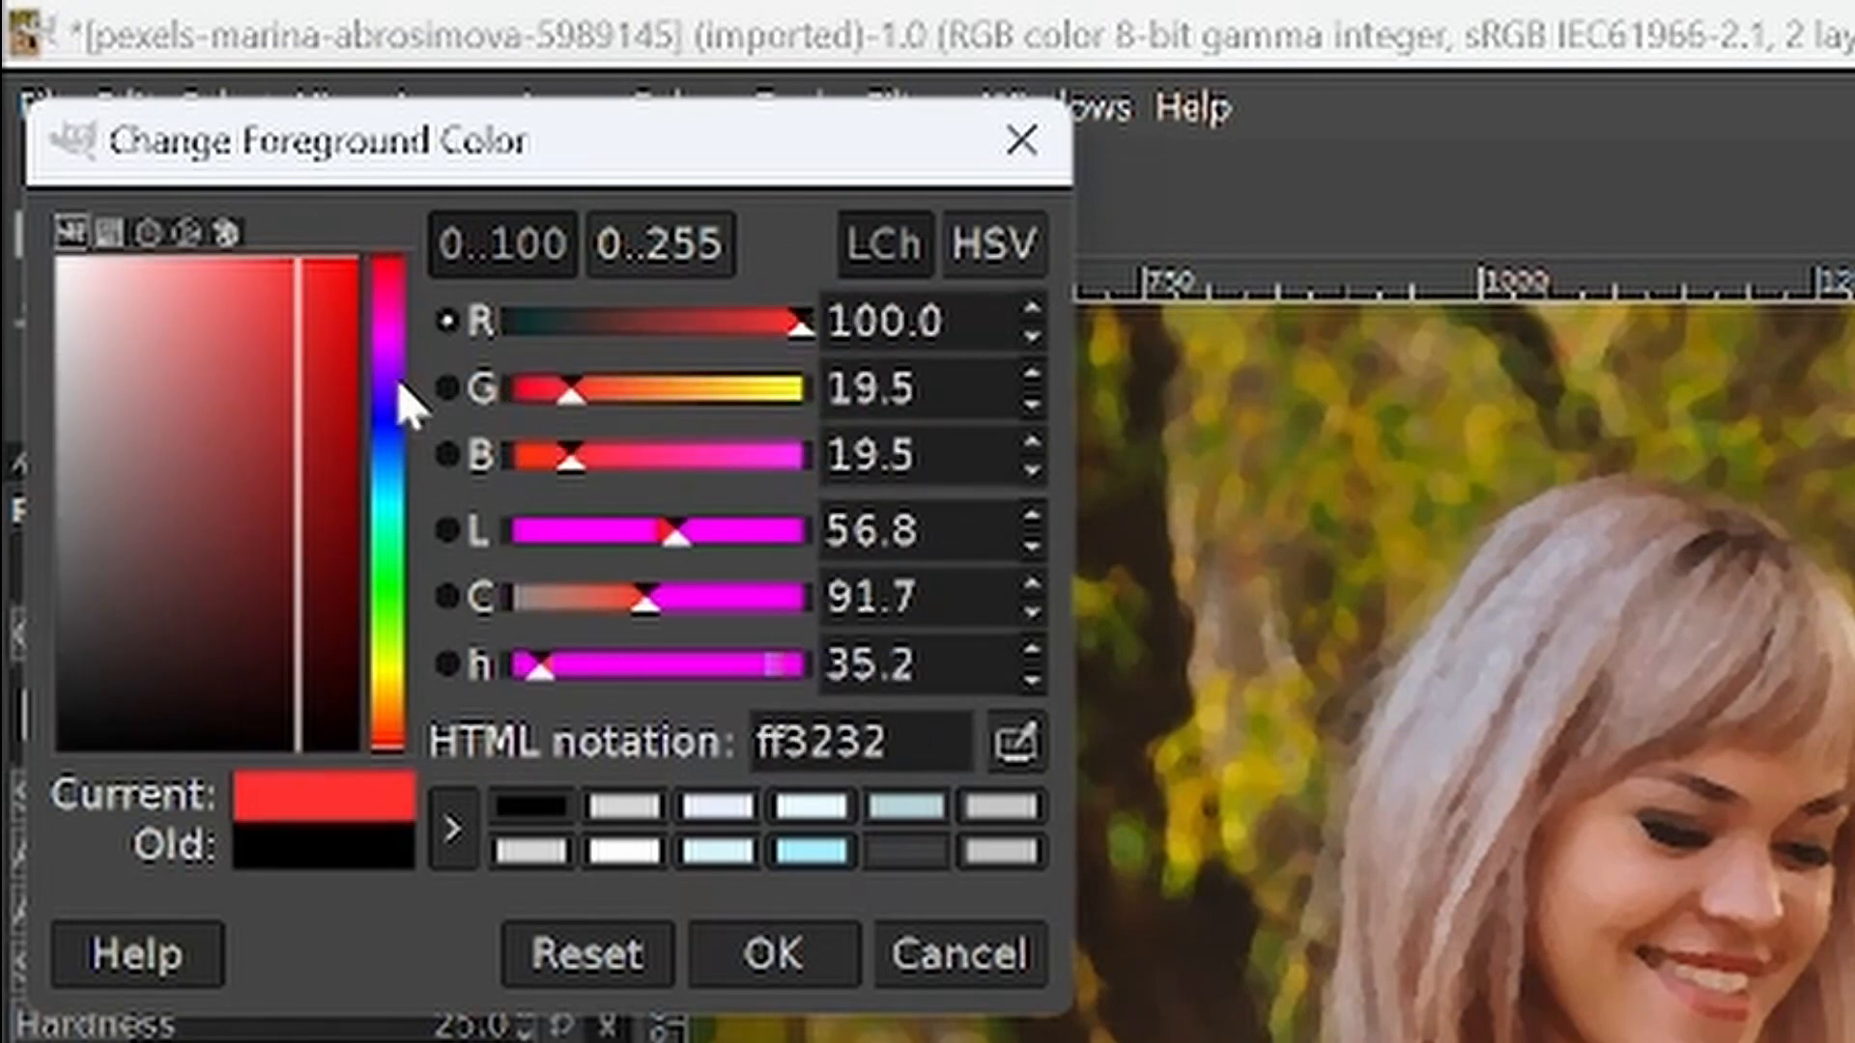
mouse_move(402, 331)
left_mouse_down()
mouse_move(402, 712)
mouse_move(360, 364)
mouse_move(386, 257)
mouse_move(405, 425)
mouse_move(388, 613)
left_mouse_up()
mouse_move(281, 393)
left_mouse_down()
mouse_move(219, 331)
mouse_move(92, 570)
mouse_move(329, 497)
mouse_move(90, 375)
mouse_move(358, 488)
mouse_move(164, 358)
mouse_move(172, 384)
left_mouse_up()
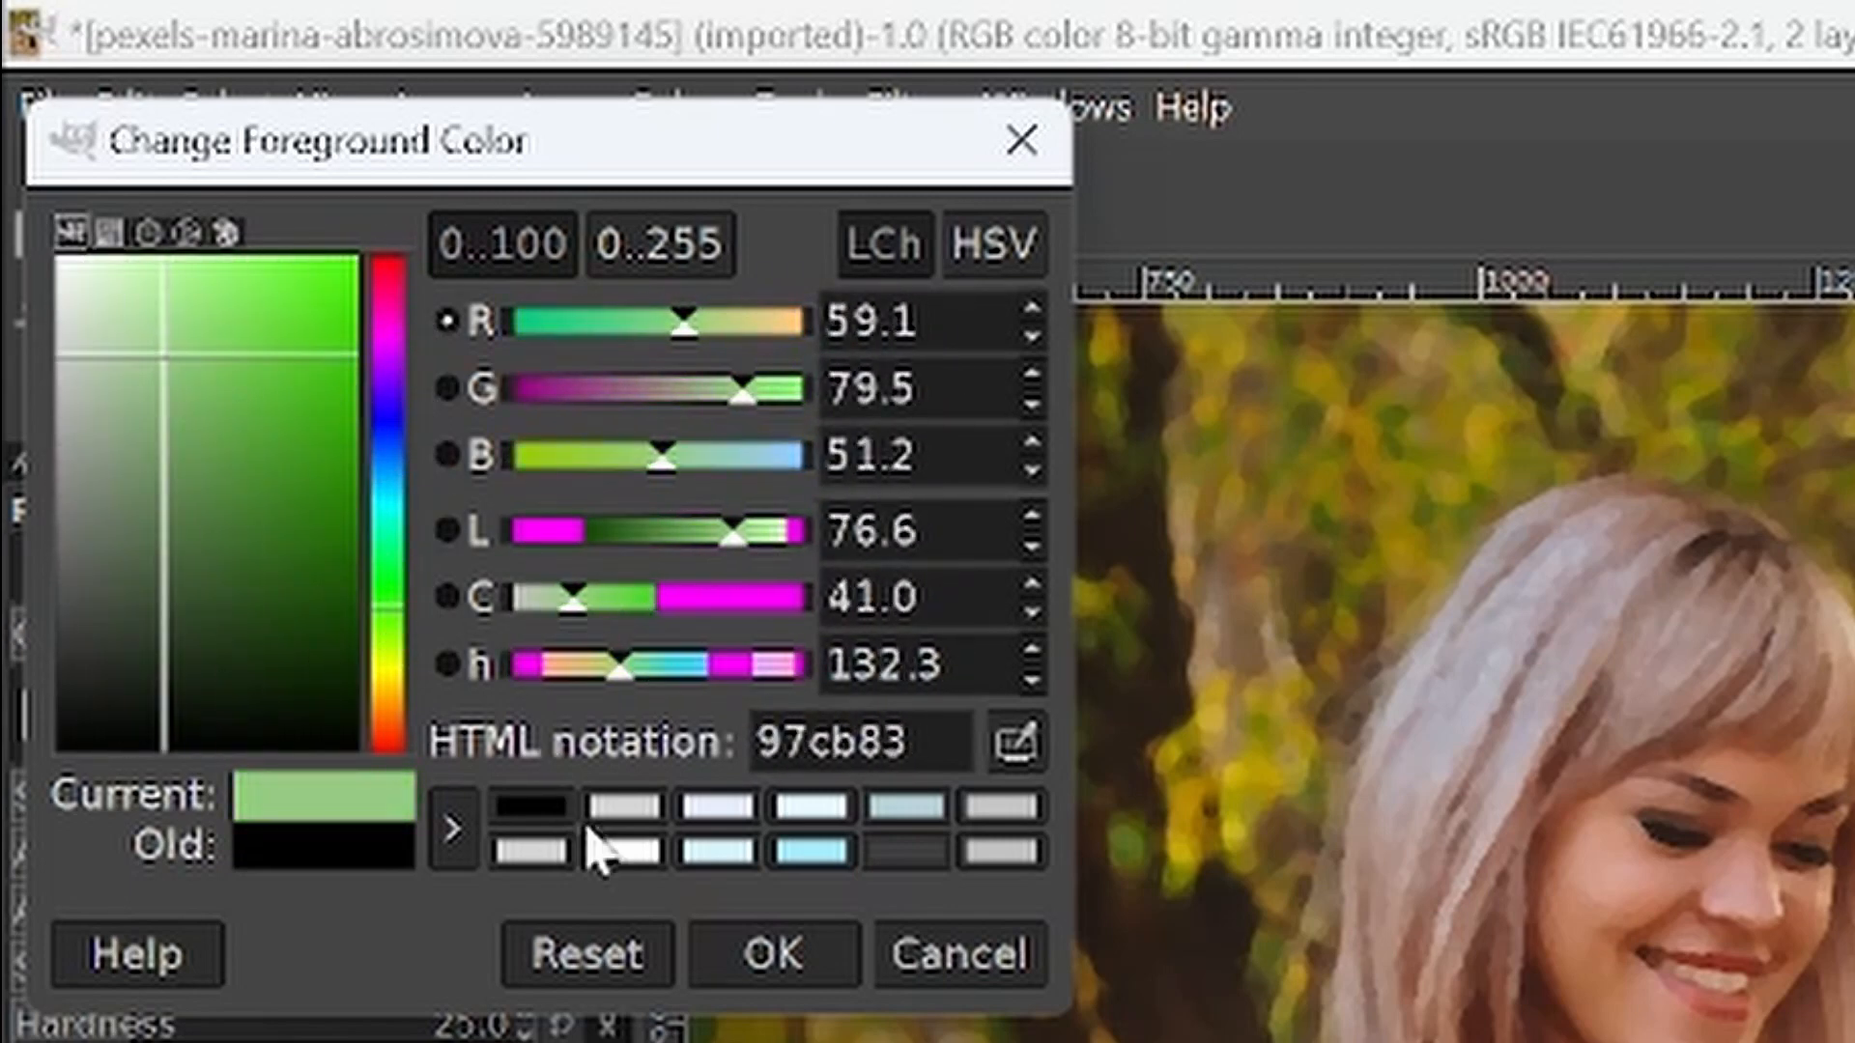
left_click(772, 953)
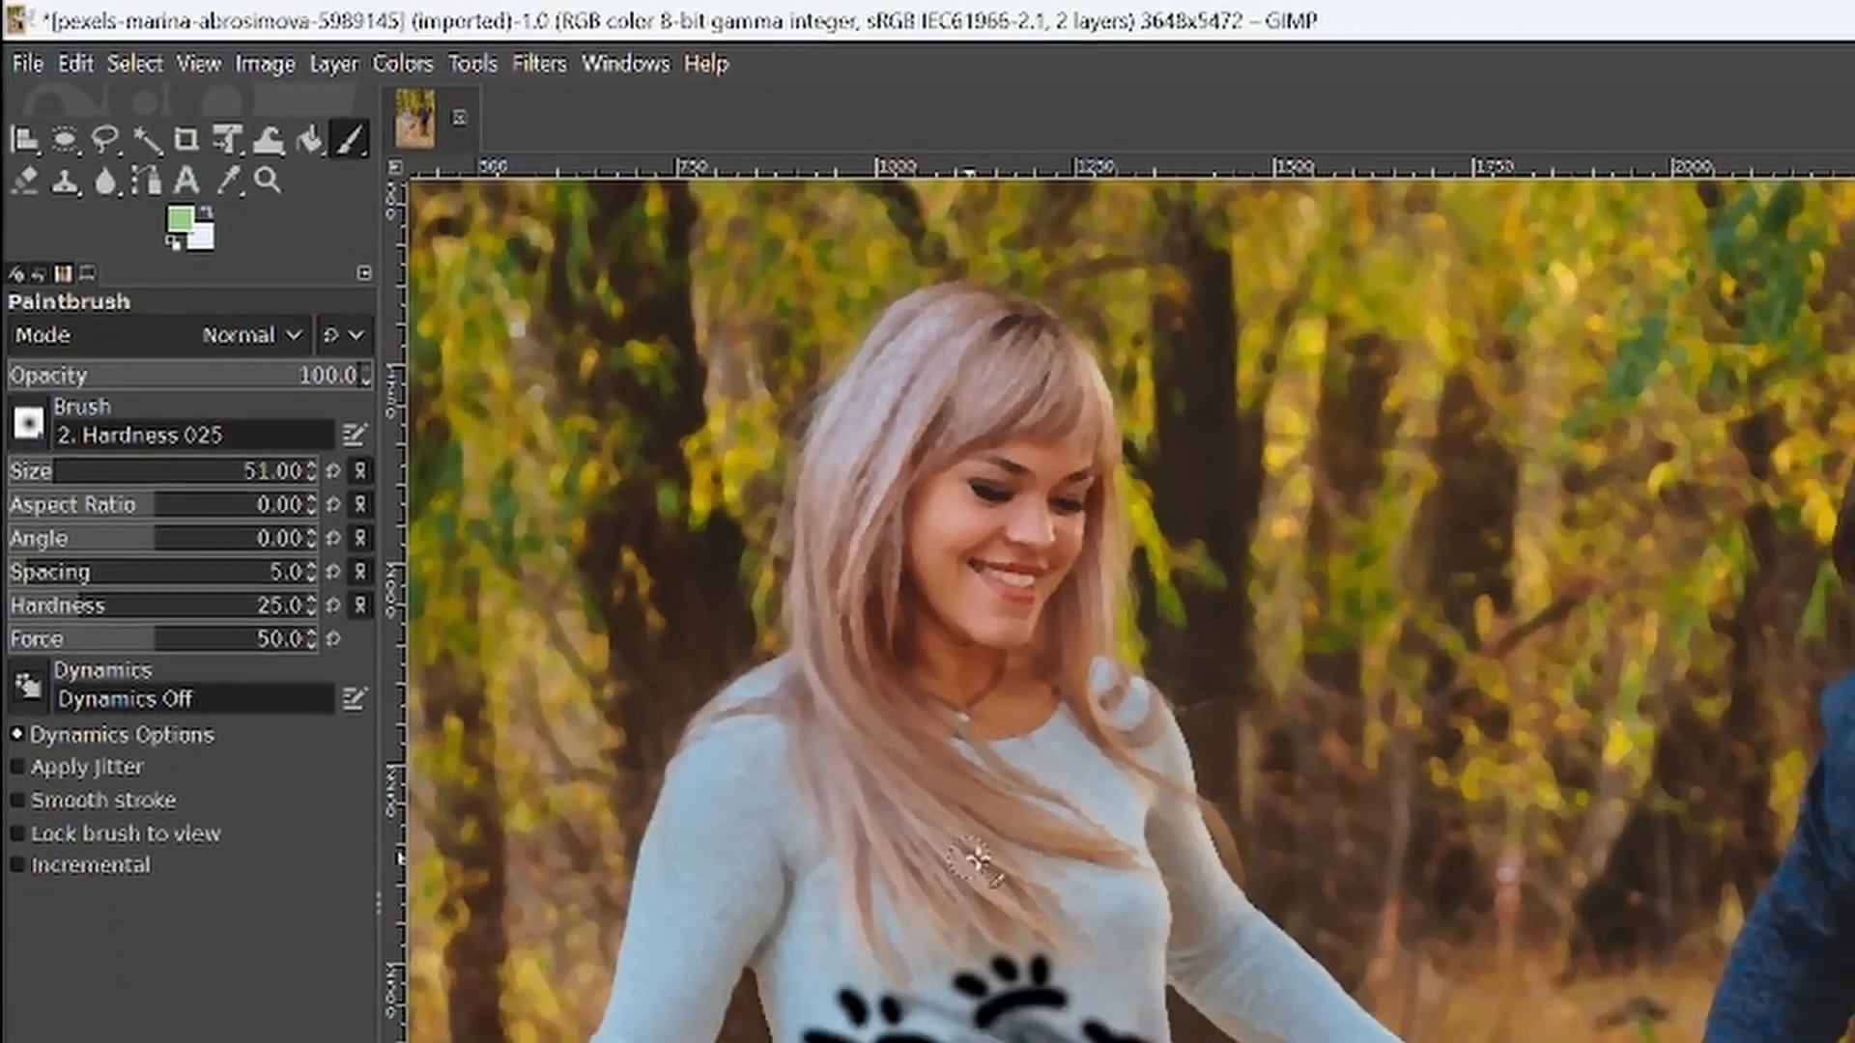
mouse_move(976, 855)
left_mouse_down()
mouse_move(892, 919)
mouse_move(1111, 1042)
mouse_move(1038, 944)
left_mouse_up()
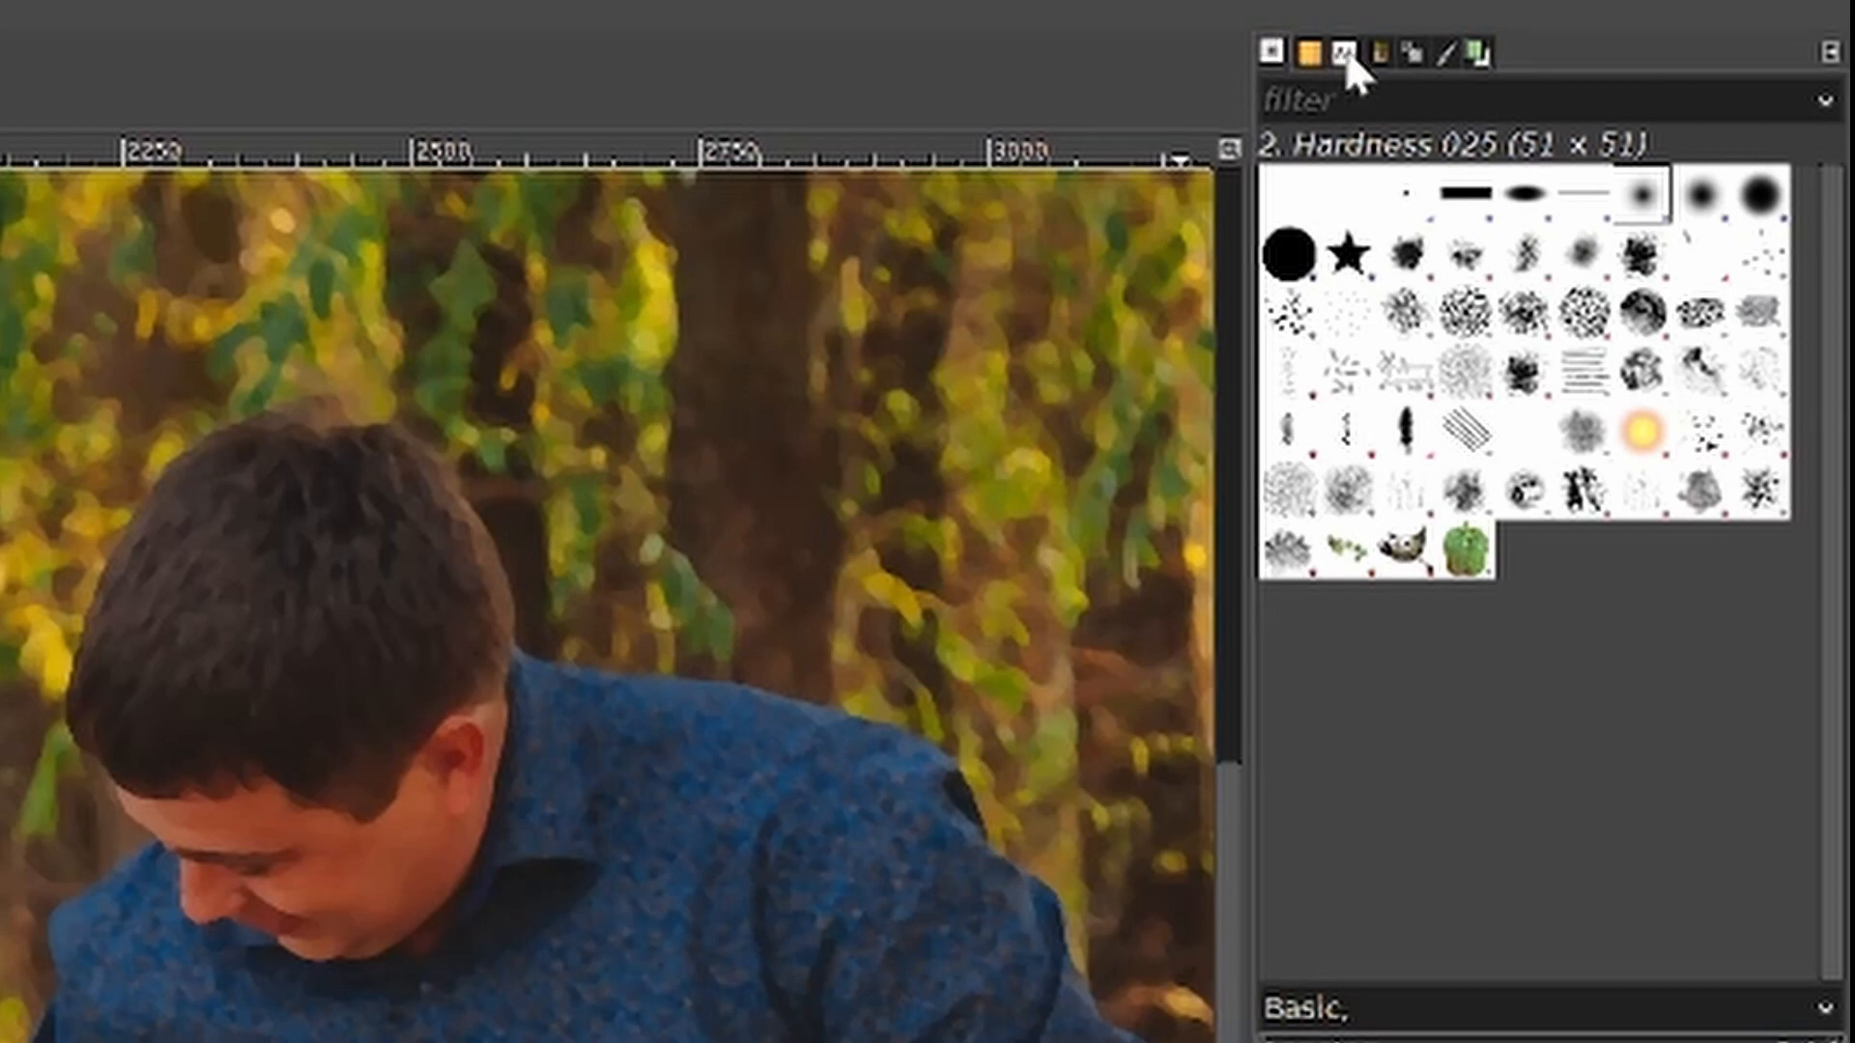
Step: Change the foreground color to pinkish red ff7582 using the docked color wheel
left_click(1477, 54)
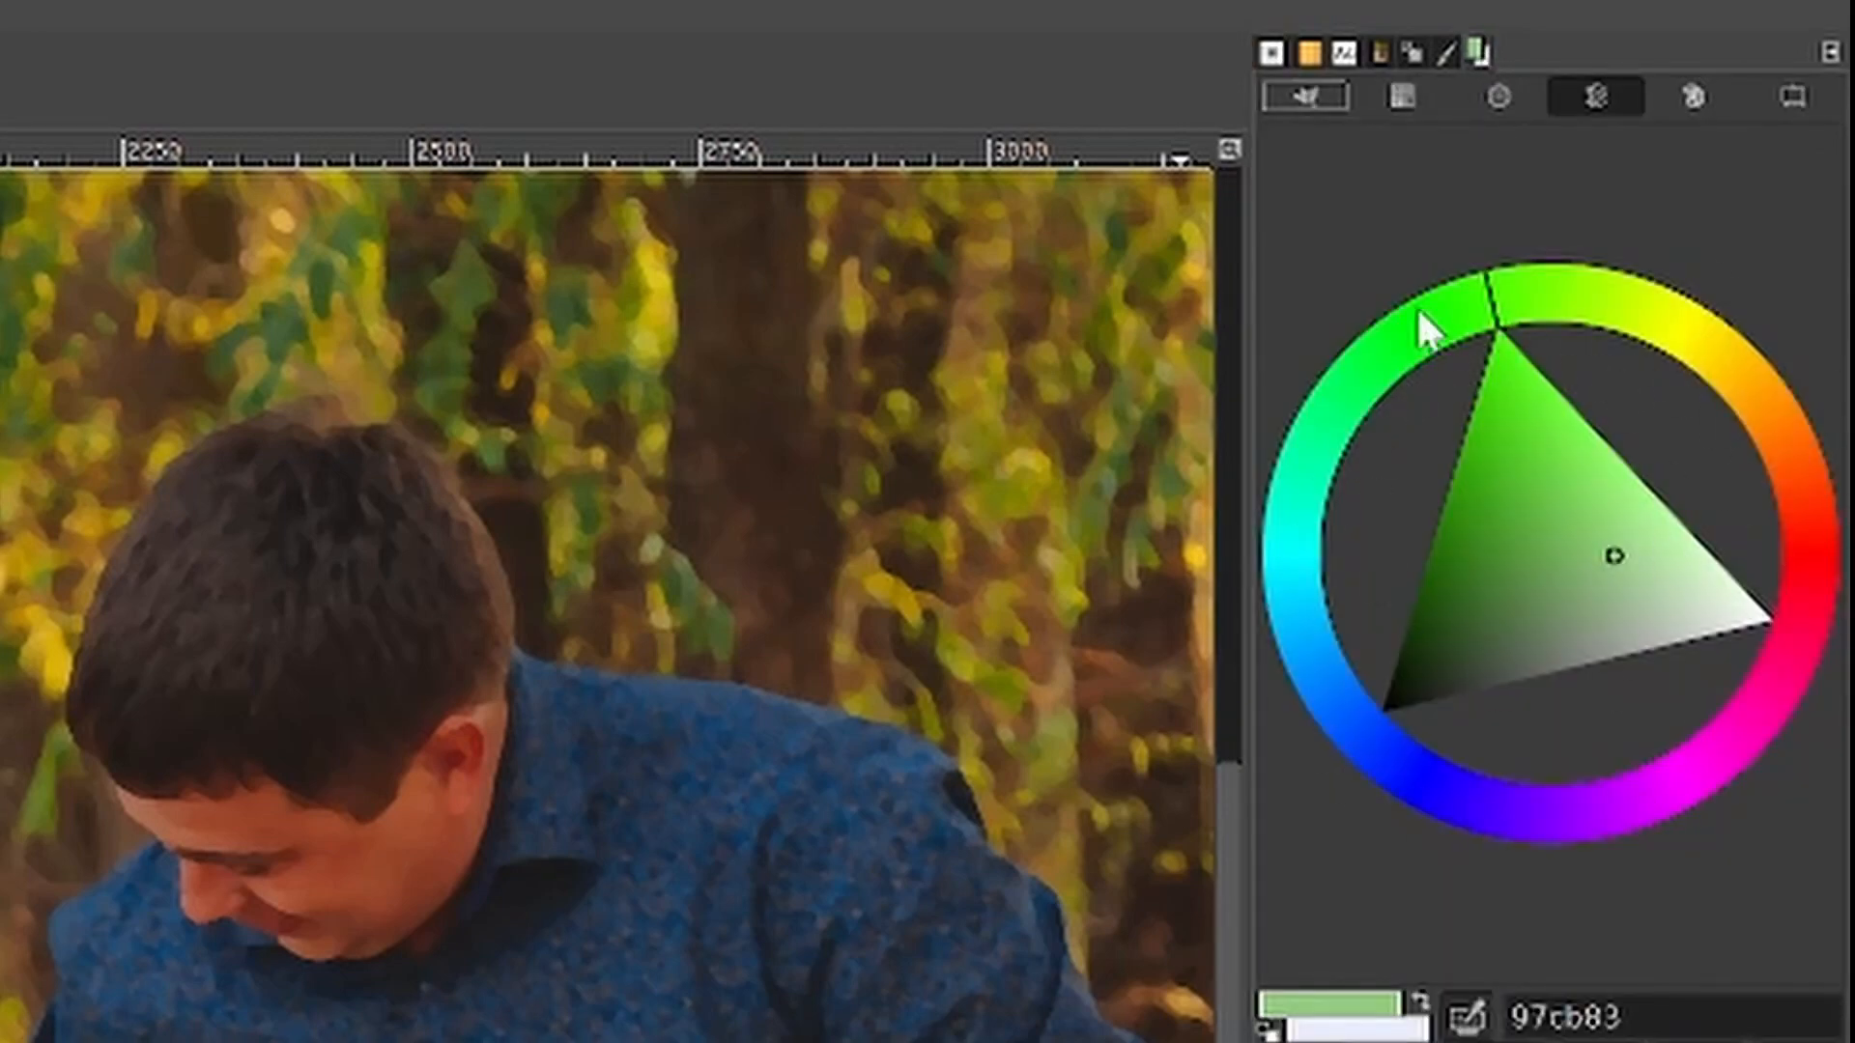
mouse_move(1463, 315)
left_mouse_down()
mouse_move(1367, 373)
mouse_move(1482, 767)
mouse_move(1756, 481)
mouse_move(1536, 377)
mouse_move(1420, 779)
mouse_move(1764, 670)
mouse_move(1810, 522)
mouse_move(1809, 592)
mouse_move(1656, 571)
mouse_move(1417, 580)
mouse_move(1697, 601)
mouse_move(1582, 674)
mouse_move(1532, 642)
mouse_move(1524, 542)
mouse_move(1607, 576)
mouse_move(1534, 679)
mouse_move(1730, 593)
mouse_move(1616, 645)
left_mouse_up()
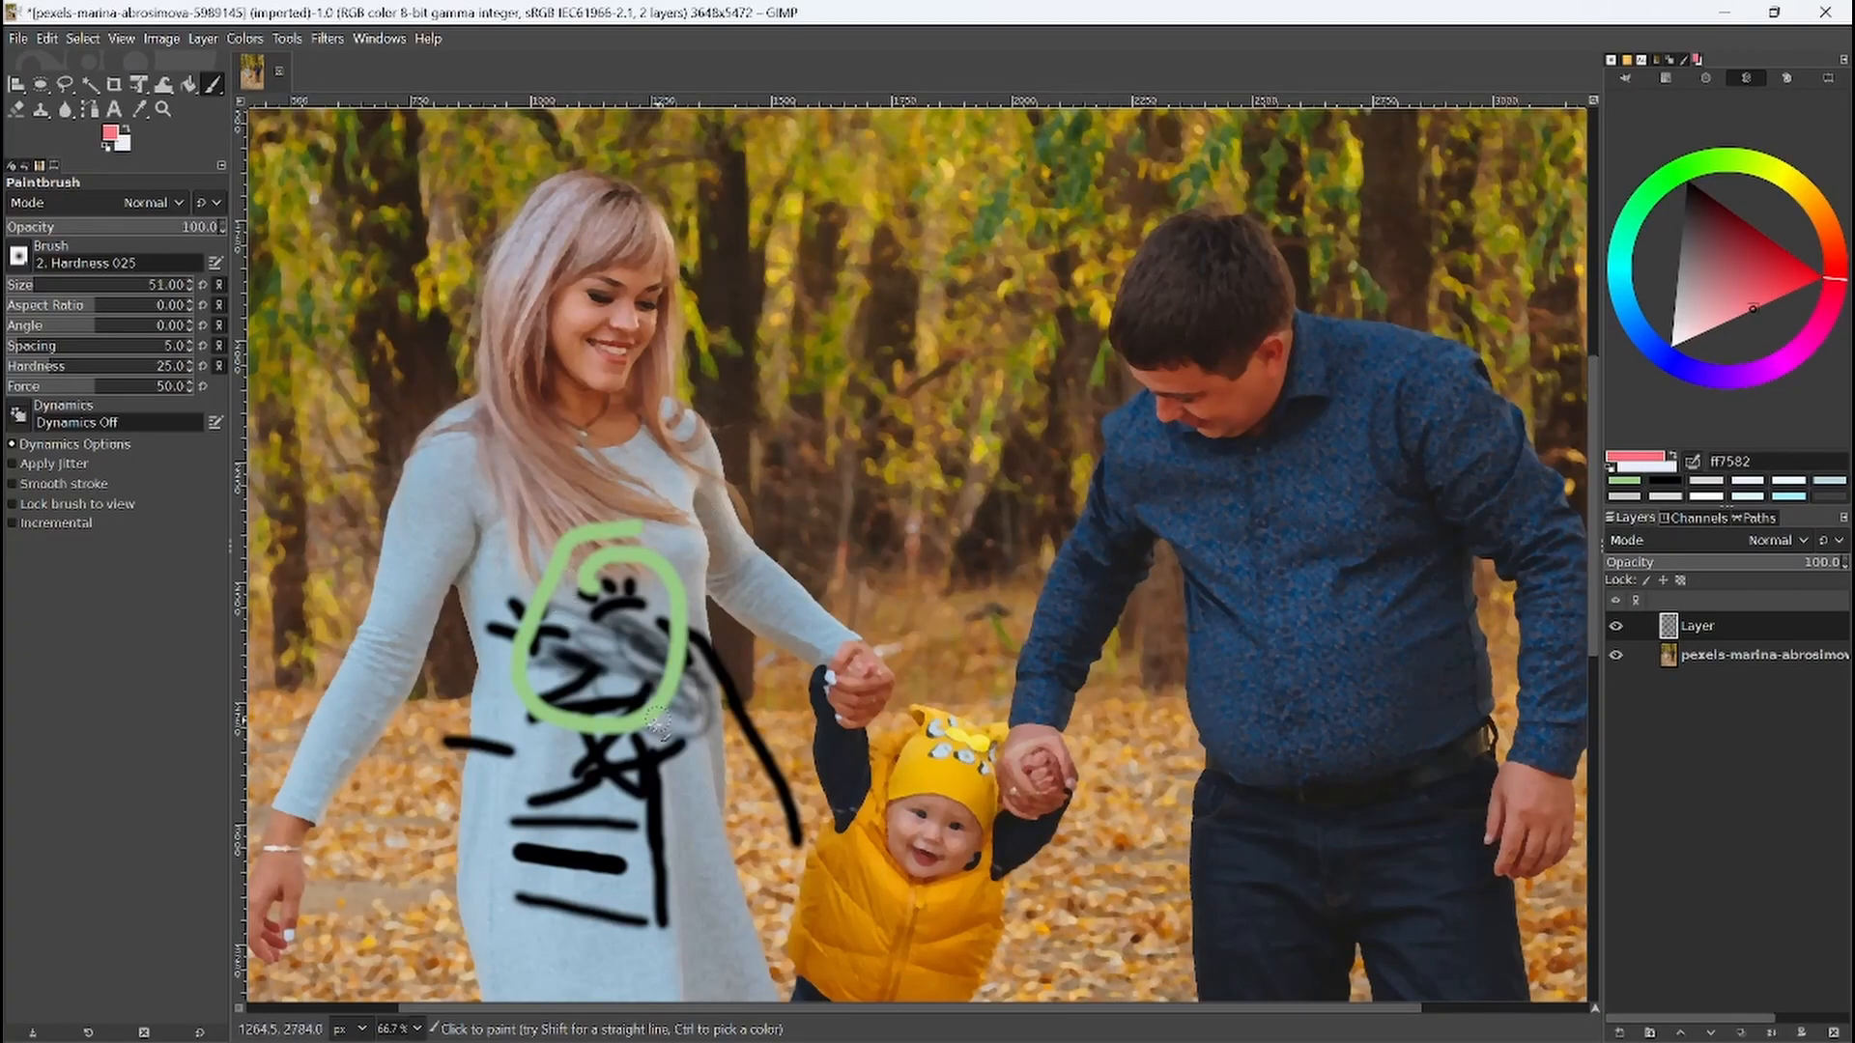
Step: Paint a pinkish red crossing stroke over the black marks just below the green loop on the woman's dress
mouse_move(656, 721)
left_mouse_down()
mouse_move(646, 743)
mouse_move(582, 713)
left_mouse_up()
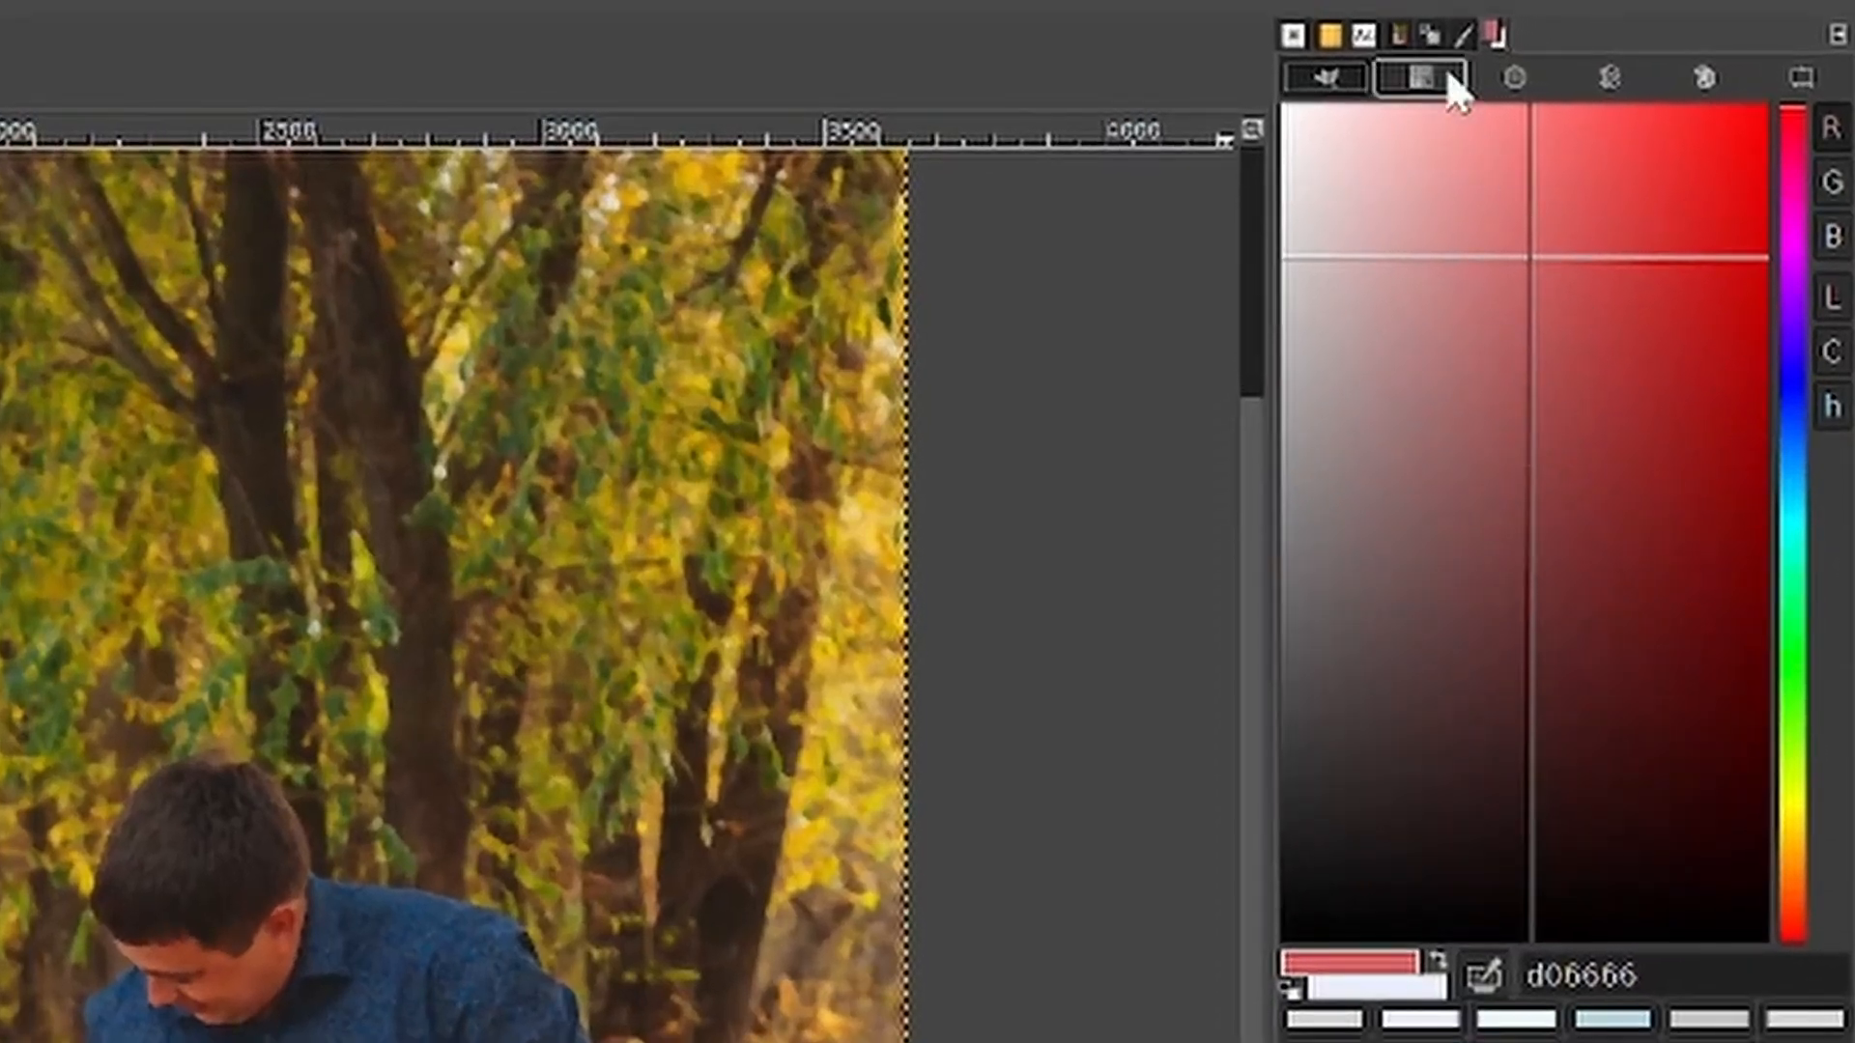
Step: Try out foreground colors such as dark gray 191919 on the color wheel and browse the watercolor and palette color selectors
left_click(1627, 75)
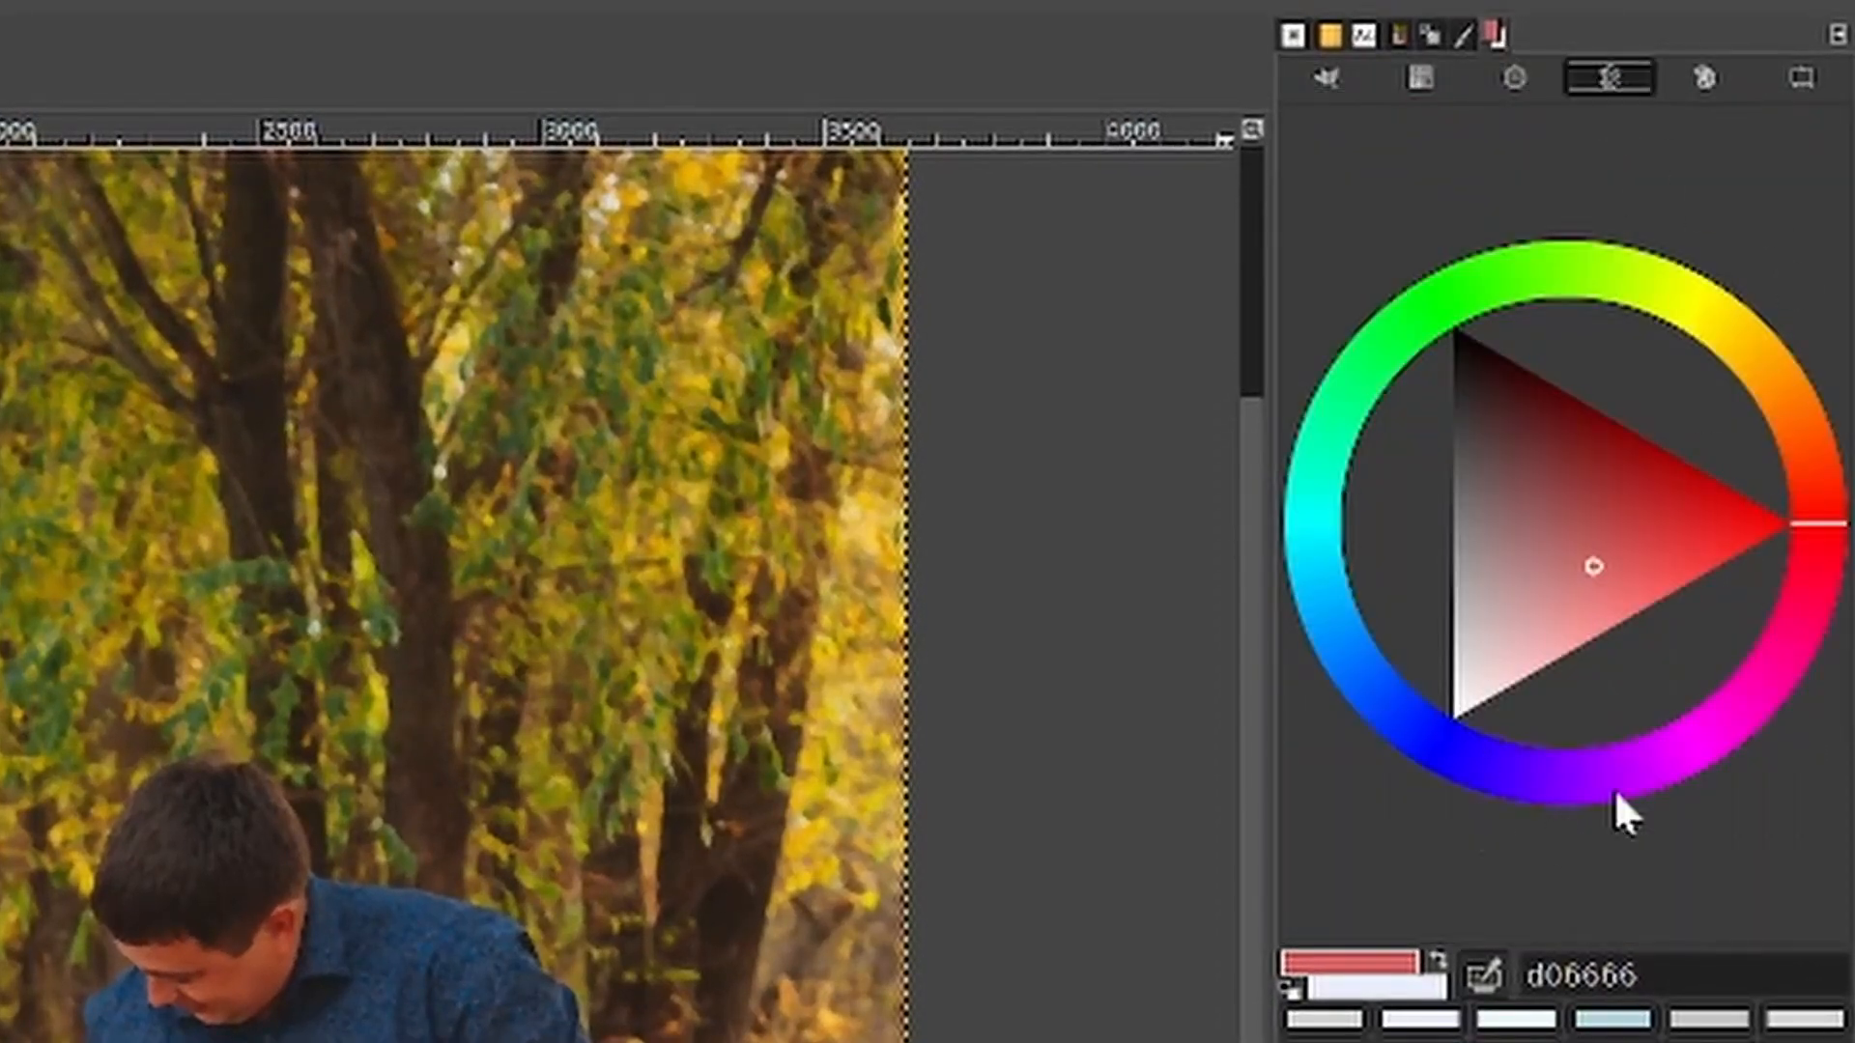
mouse_move(1634, 491)
left_mouse_down()
mouse_move(1668, 455)
mouse_move(1406, 362)
left_mouse_up()
mouse_move(1750, 377)
left_mouse_down()
mouse_move(1358, 462)
mouse_move(1341, 542)
left_mouse_up()
left_click(1430, 79)
left_click(1527, 69)
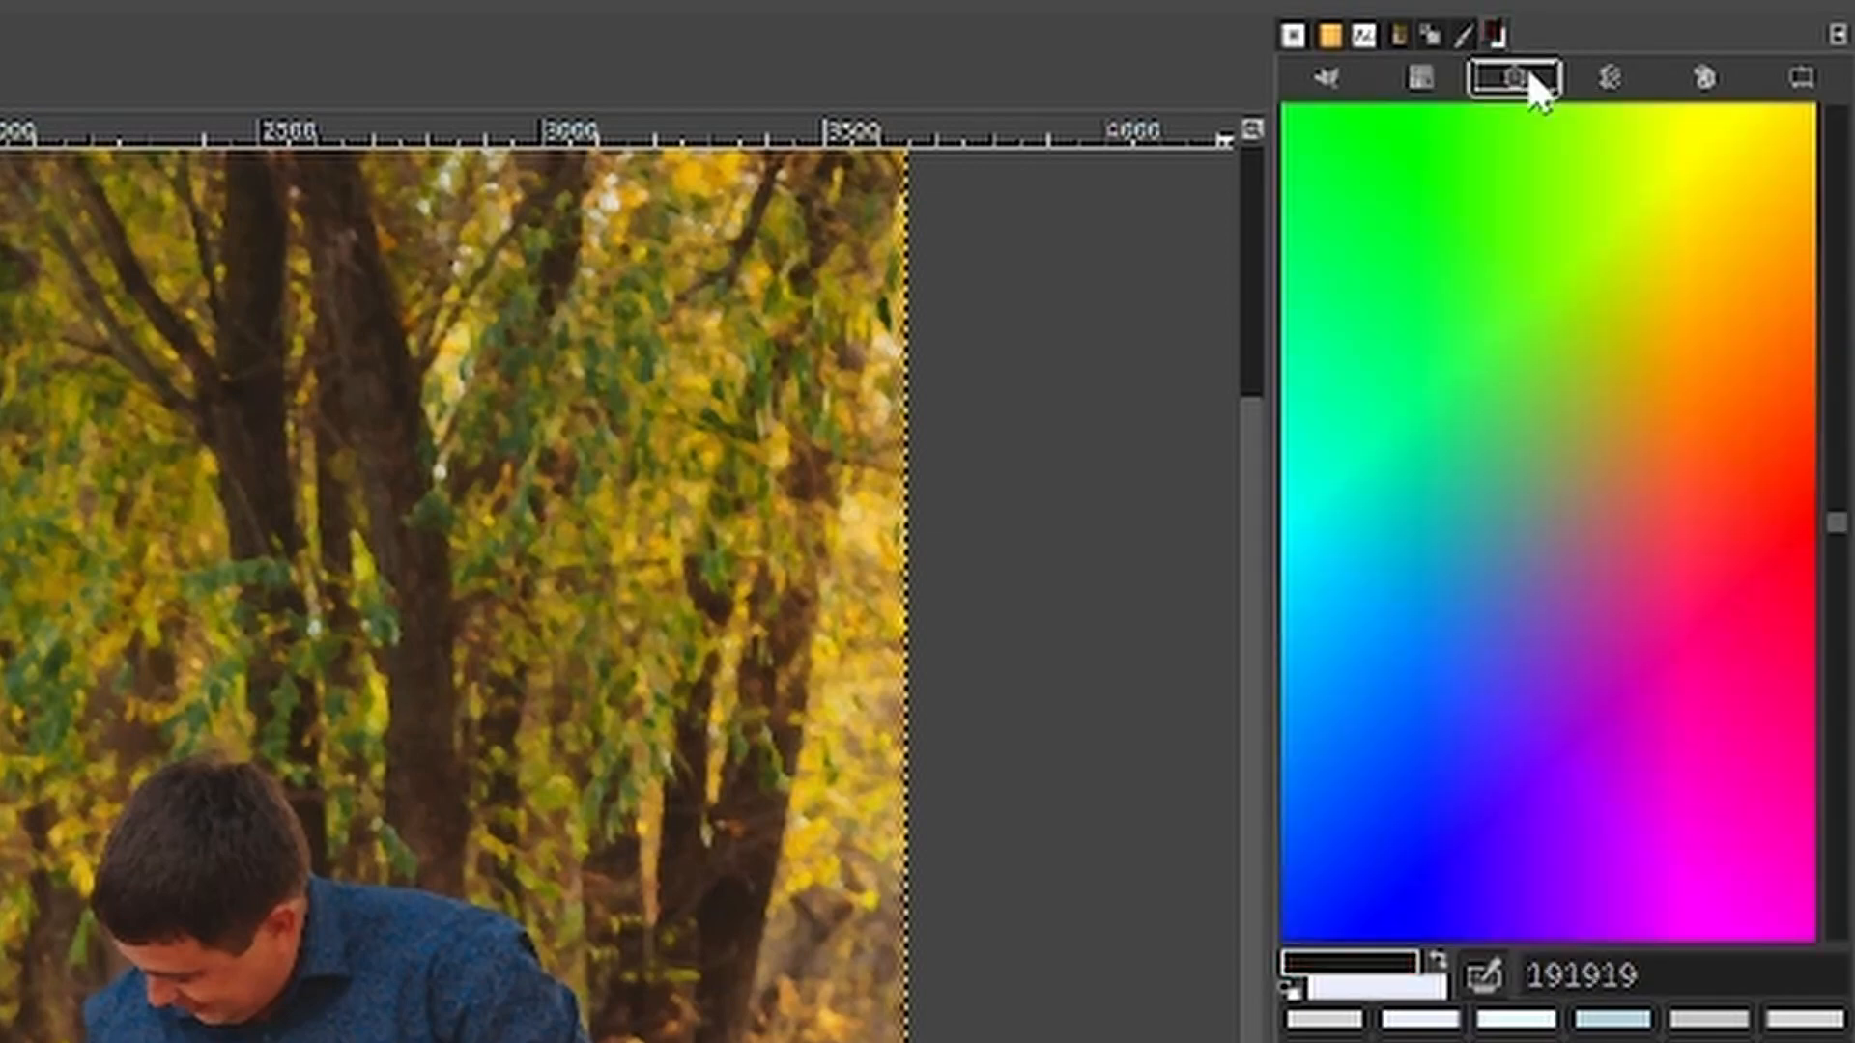
left_click(1632, 68)
left_click(1712, 74)
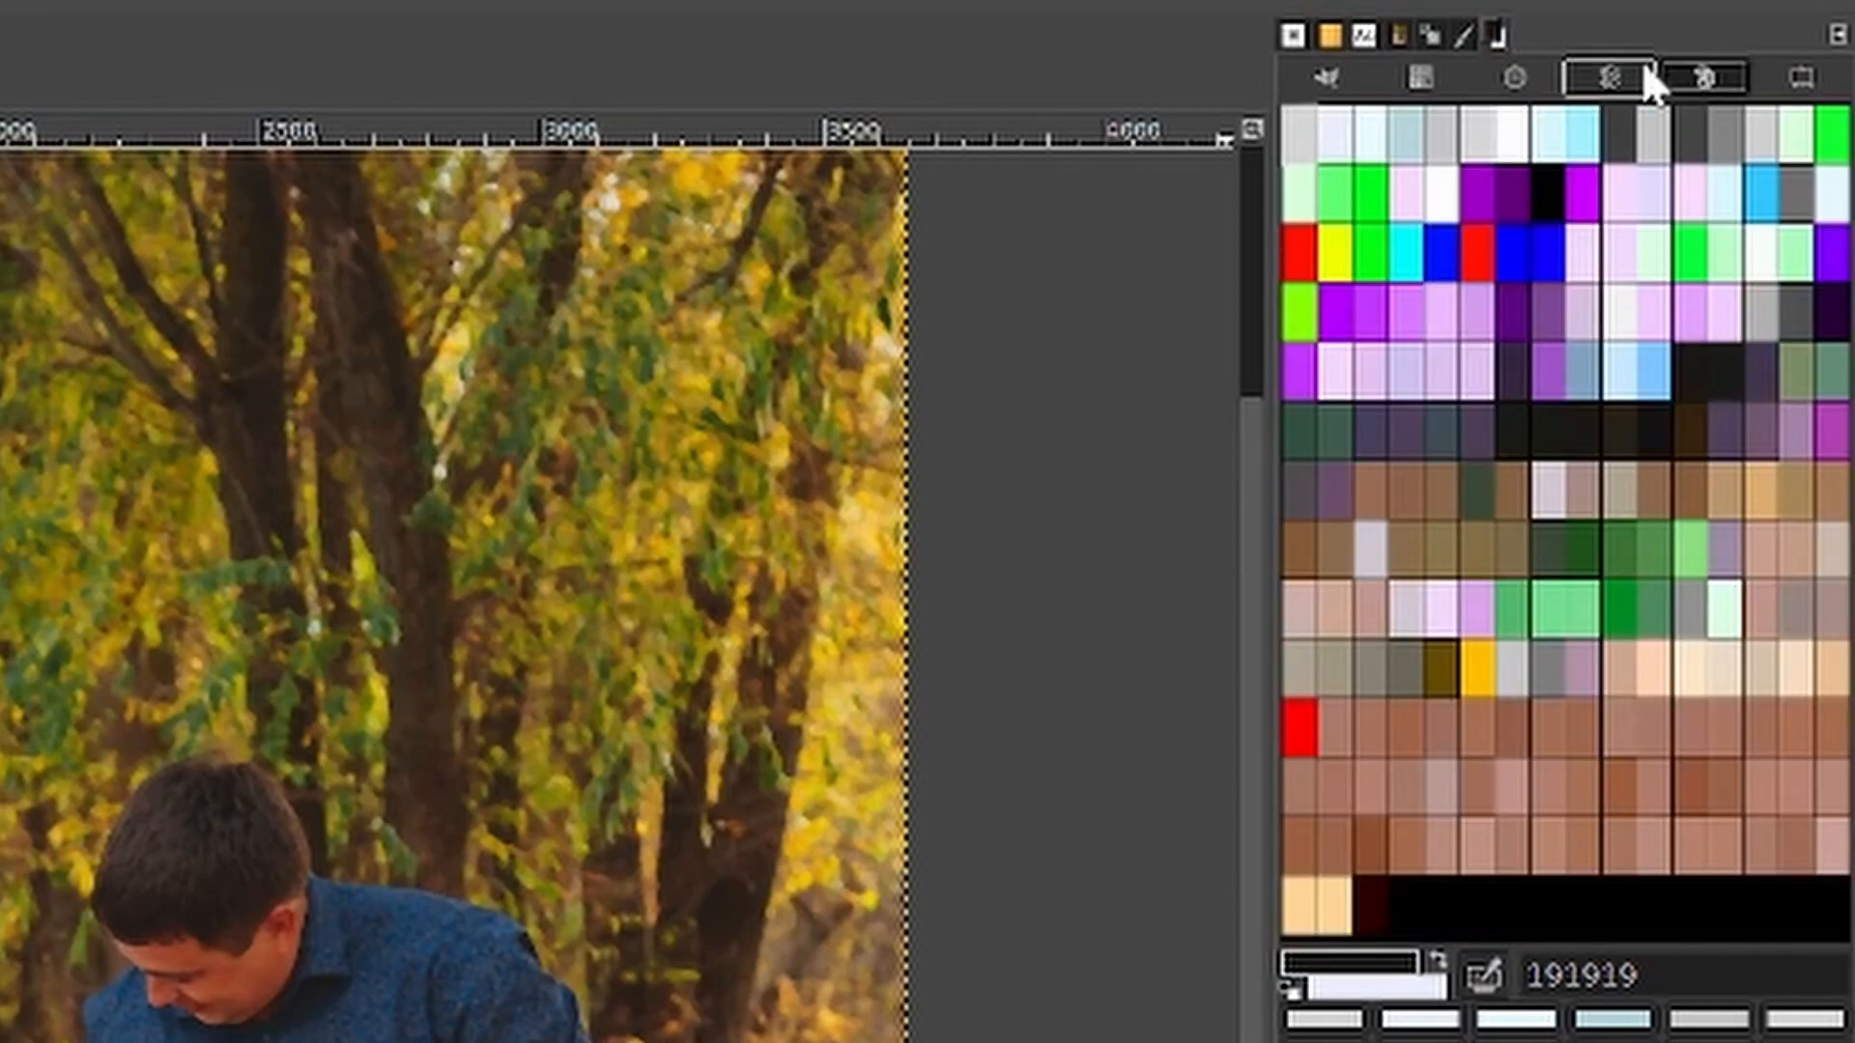
left_click(1628, 77)
mouse_move(1801, 431)
left_mouse_down()
mouse_move(1221, 435)
mouse_move(1690, 290)
mouse_move(1615, 468)
left_mouse_up()
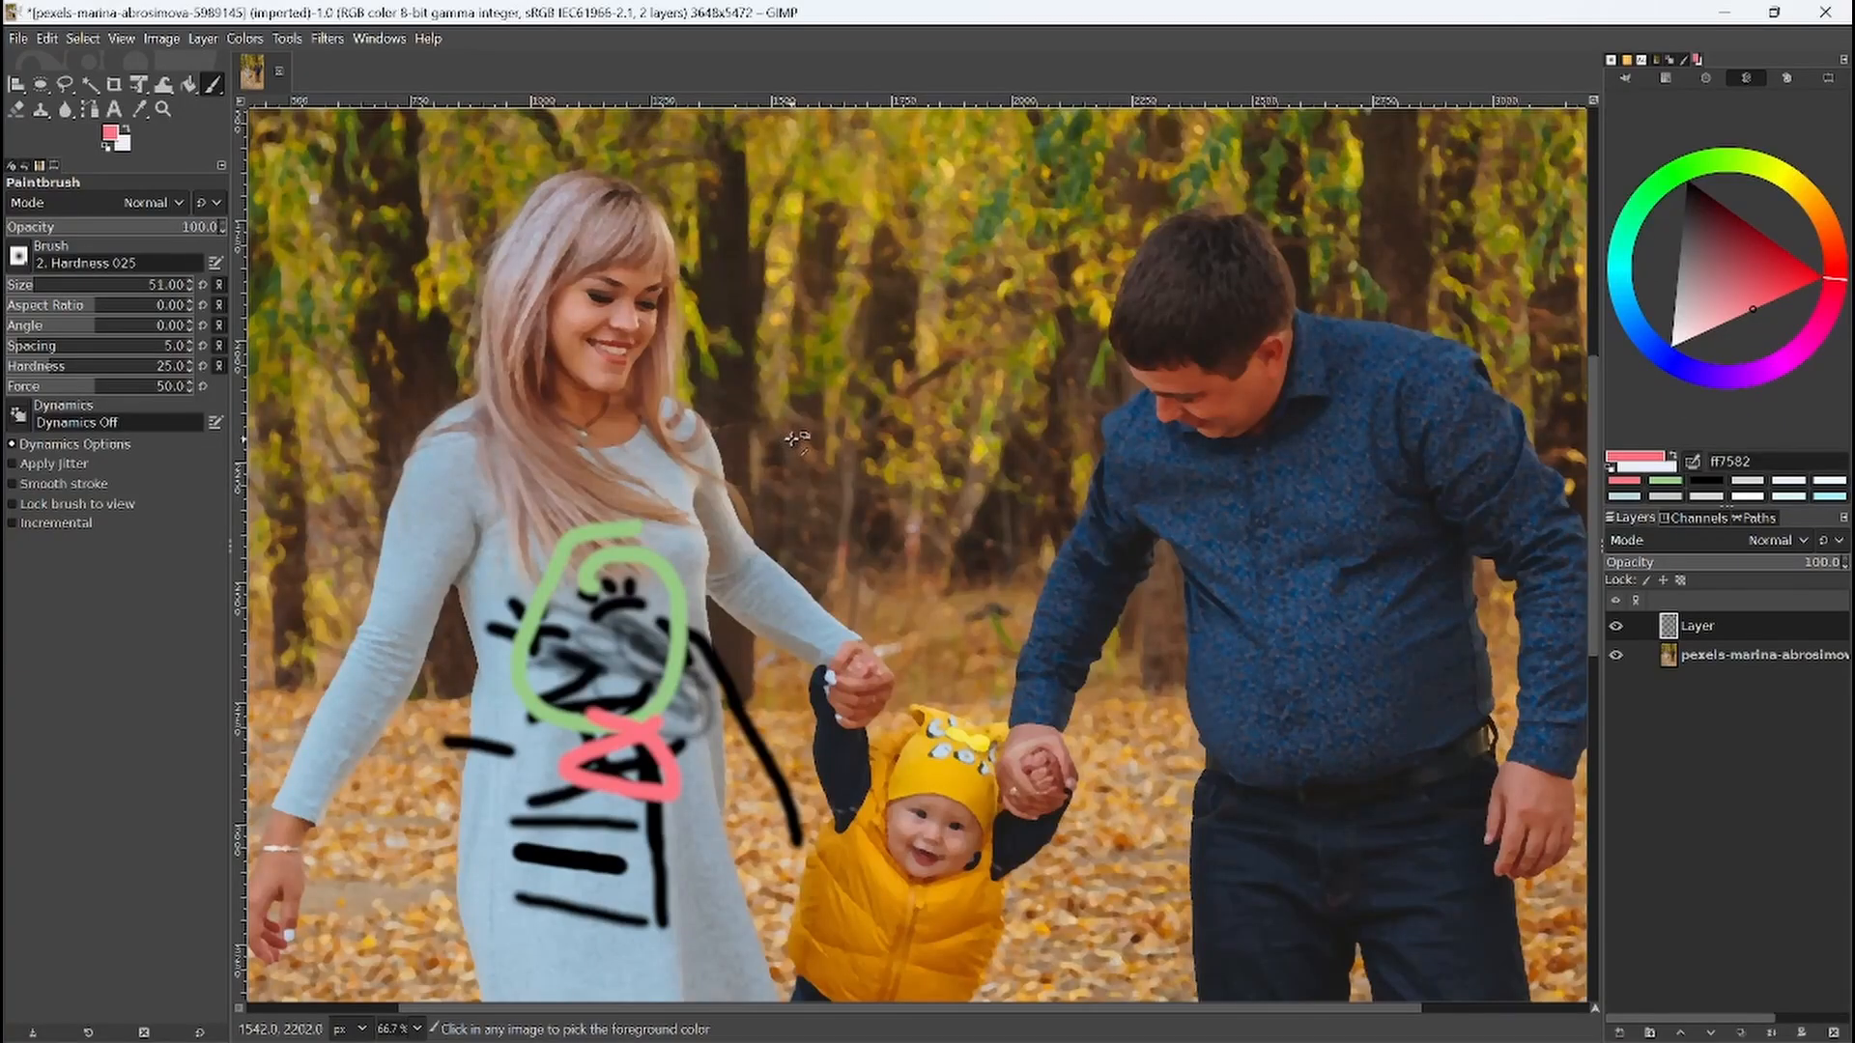
Step: Undo all the practice paint strokes on and around the woman's dress
key("ctrl+z")
key("ctrl+z")
key("ctrl+z")
key("ctrl+z")
key("ctrl+z")
key("ctrl+z")
key("ctrl+z")
key("ctrl+z")
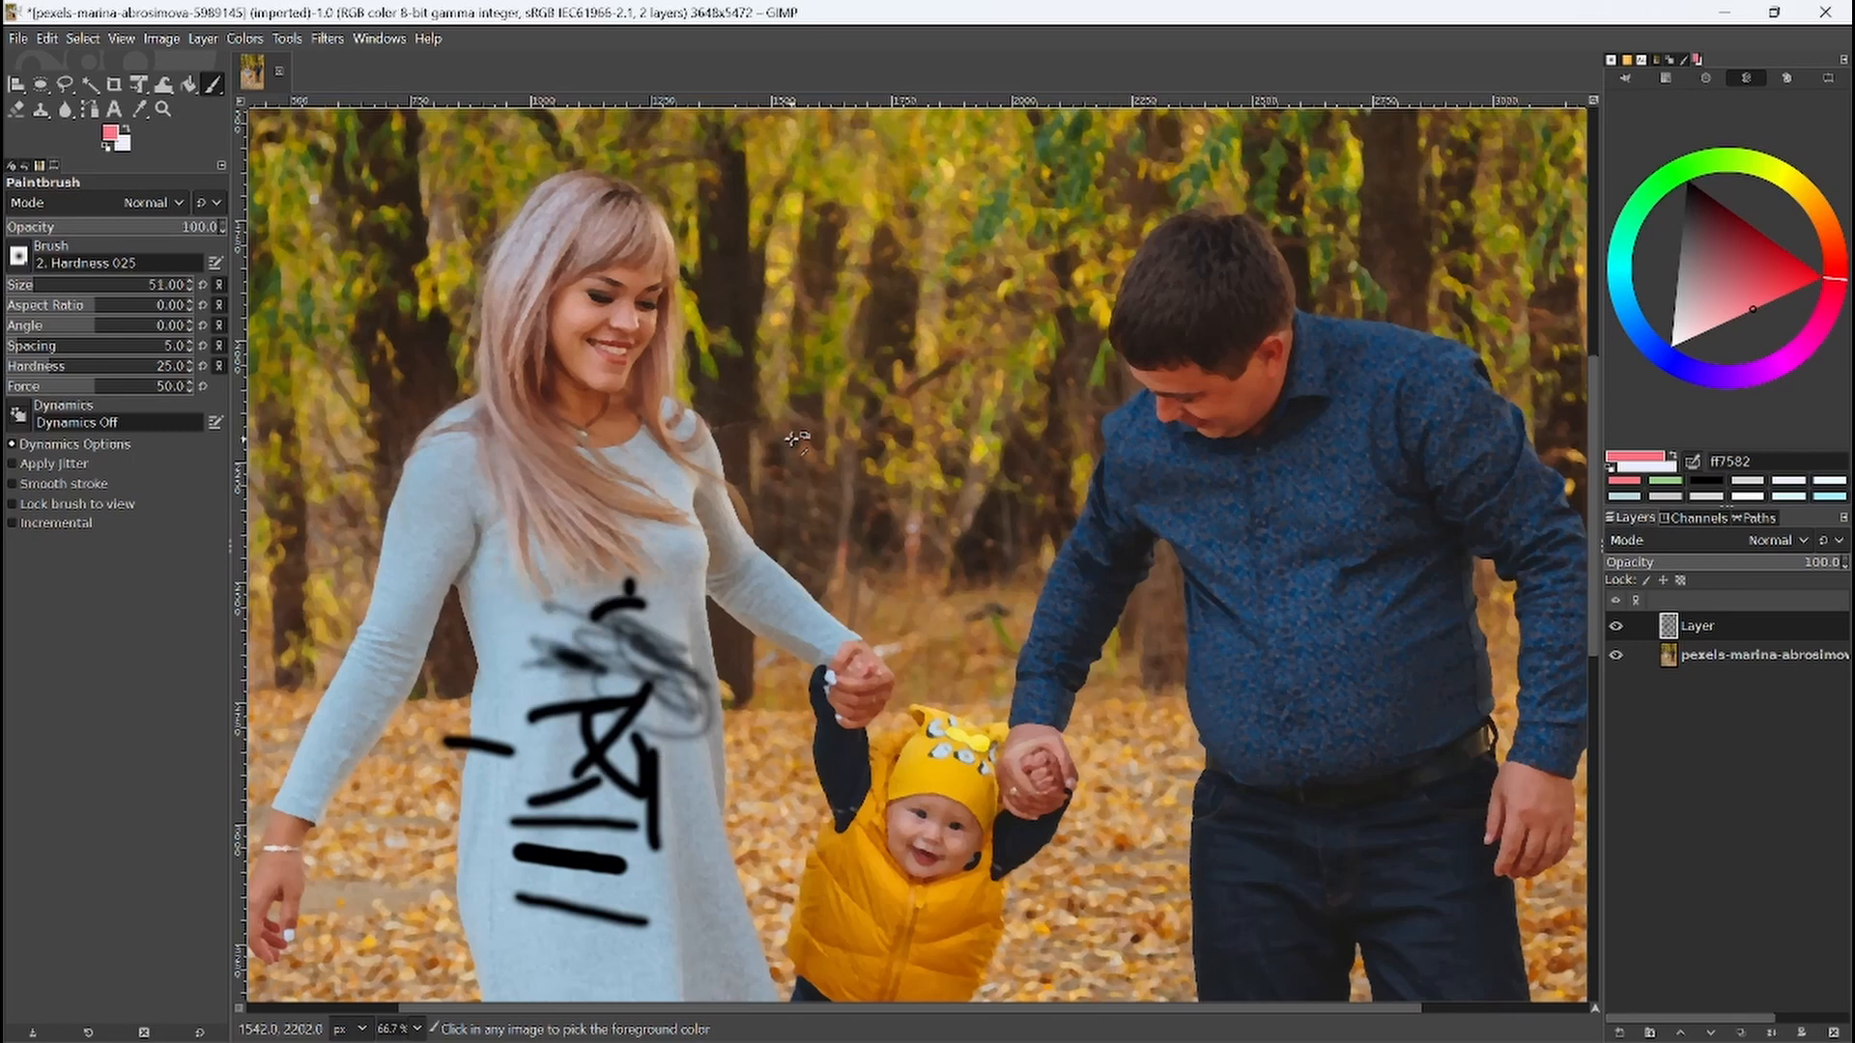
key("ctrl+z")
key("ctrl+z")
key("ctrl+z")
key("ctrl+z")
key("ctrl+z")
key("ctrl+z")
key("ctrl+z")
key("ctrl+z")
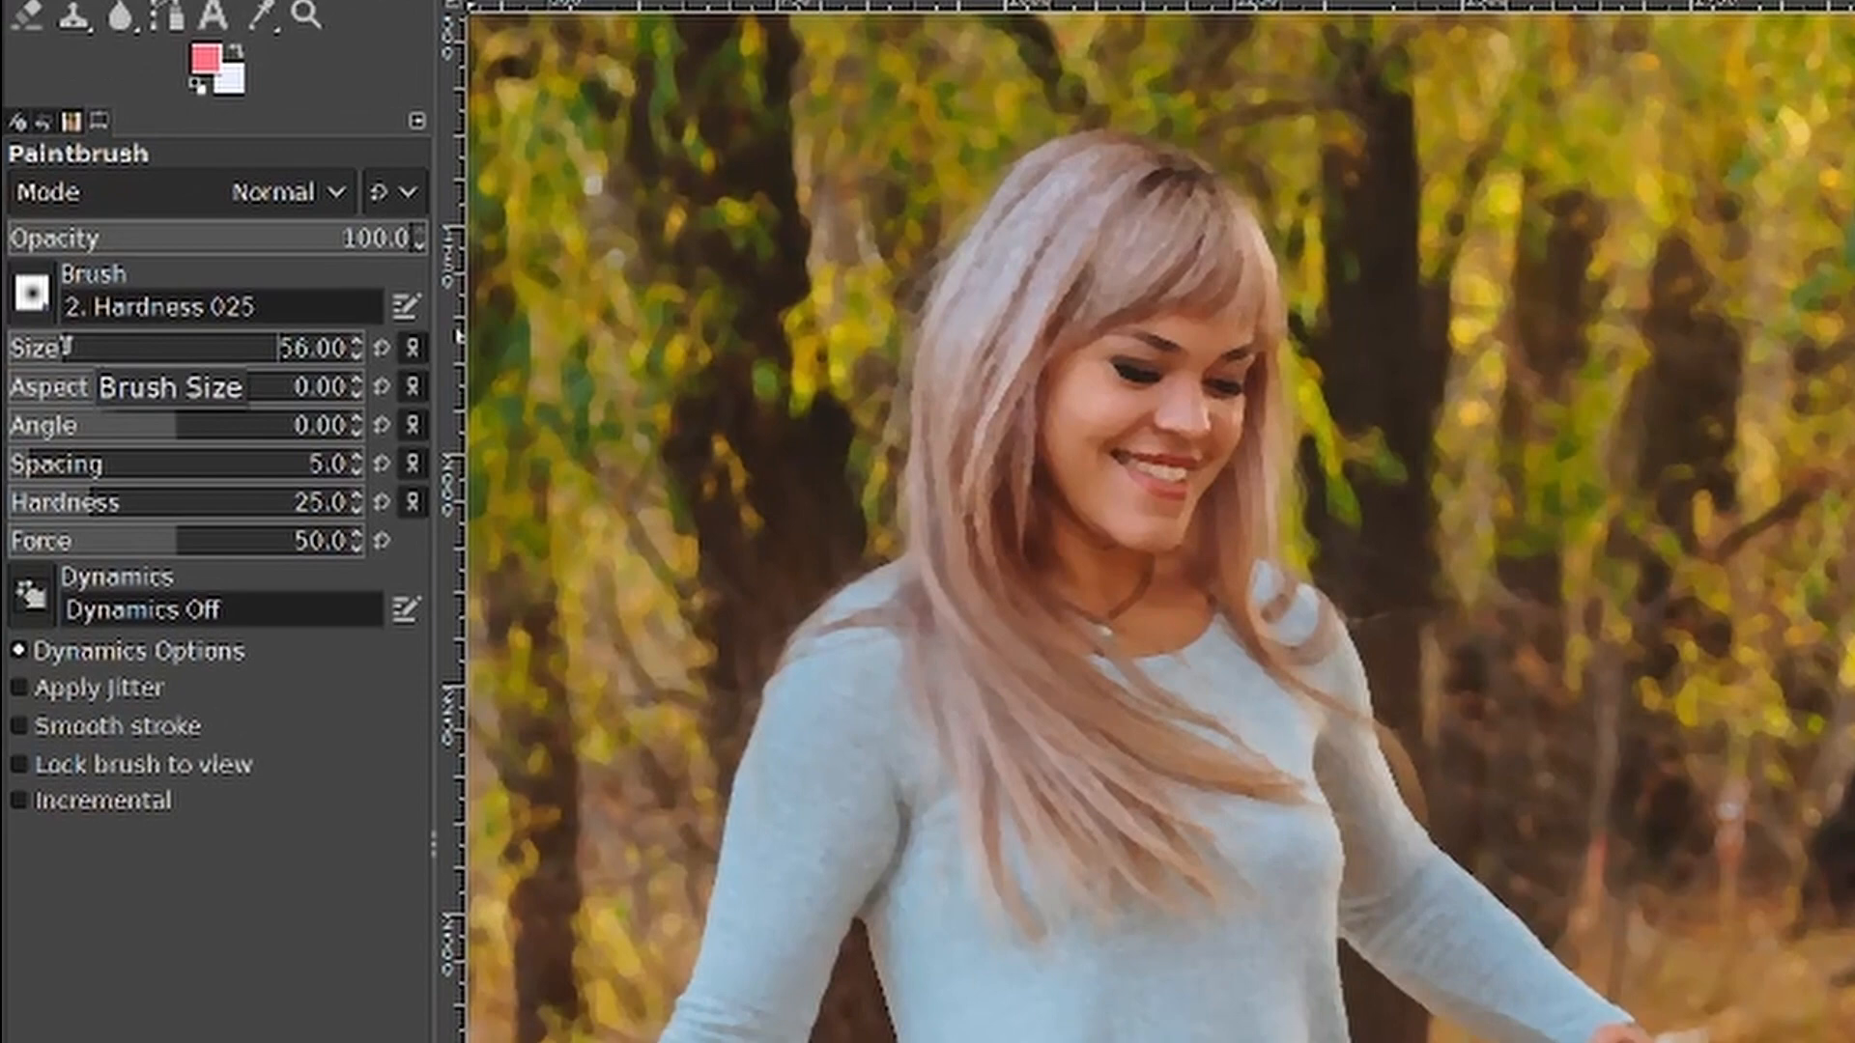
Step: Try a broad, soft pinkish red stroke across the woman's upper body with the brush size at 665
left_click_drag(35, 286, 92, 286)
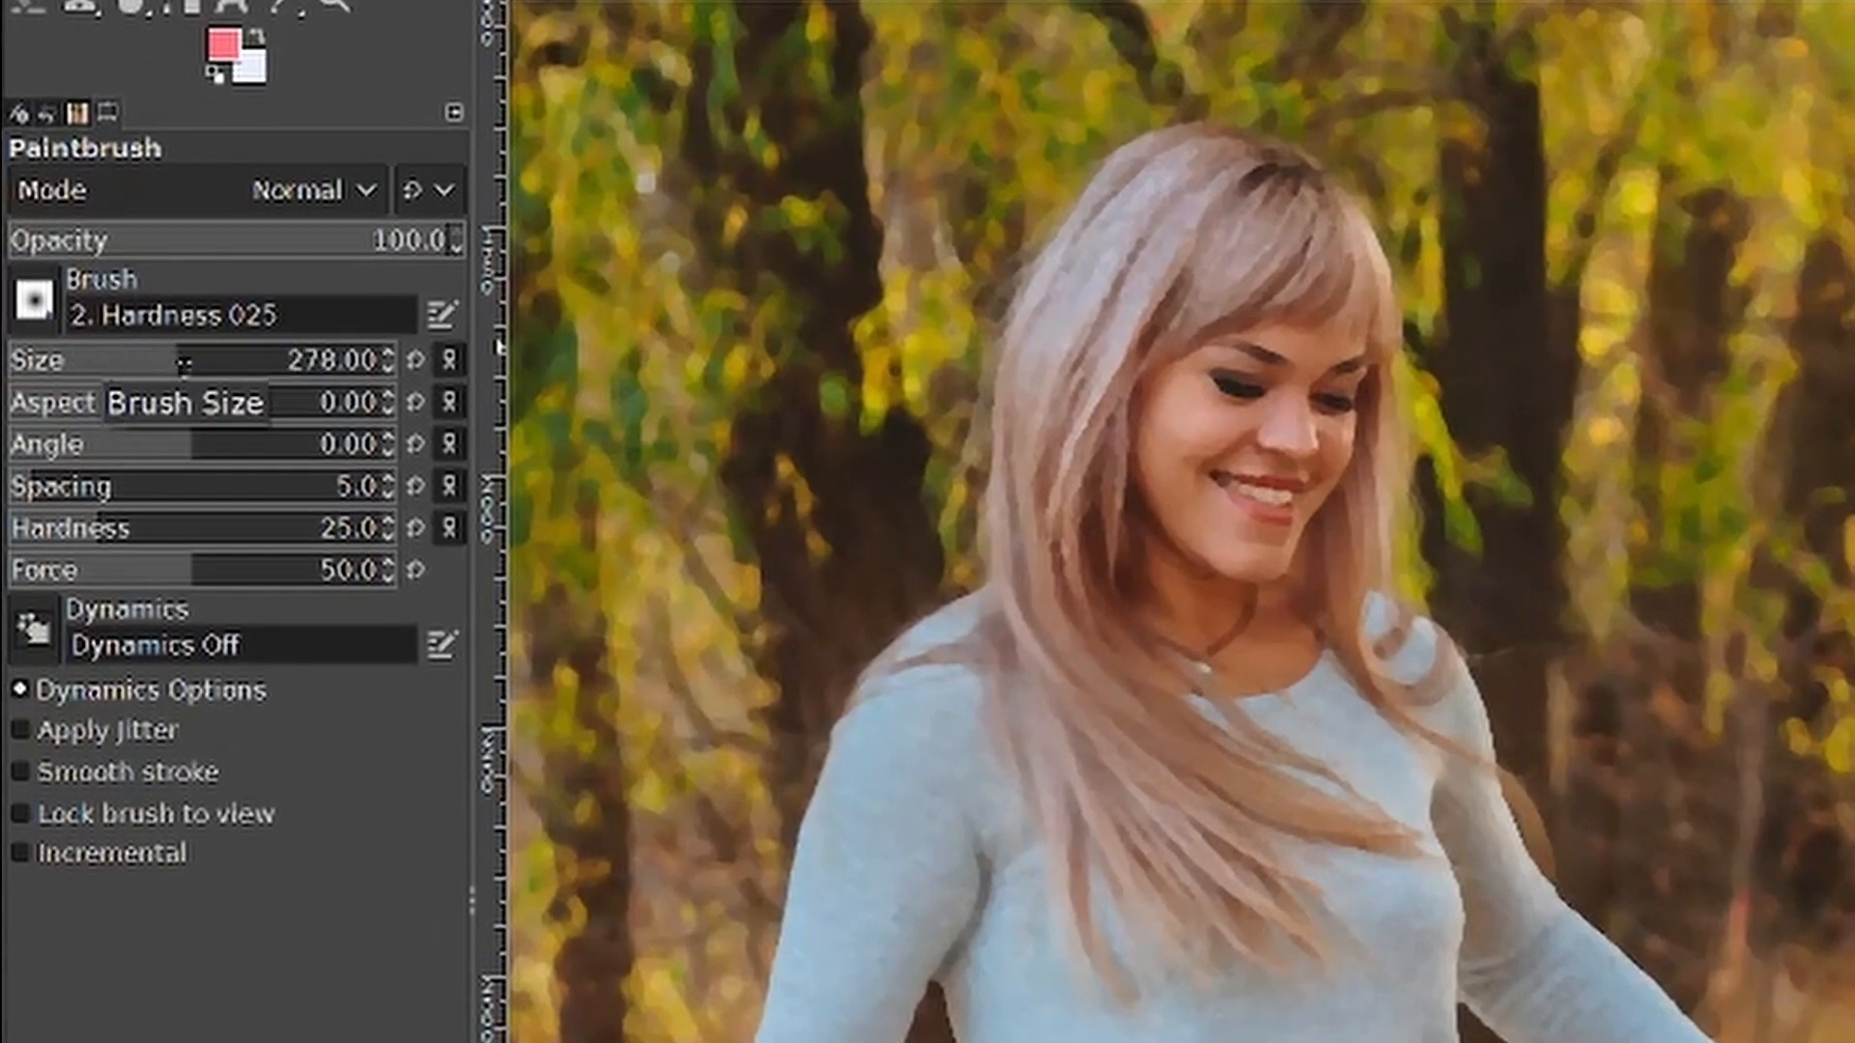
mouse_move(183, 362)
left_mouse_down()
mouse_move(273, 365)
mouse_move(91, 362)
mouse_move(258, 344)
left_mouse_up()
mouse_move(1089, 993)
left_mouse_down()
mouse_move(1159, 1039)
mouse_move(963, 763)
left_mouse_up()
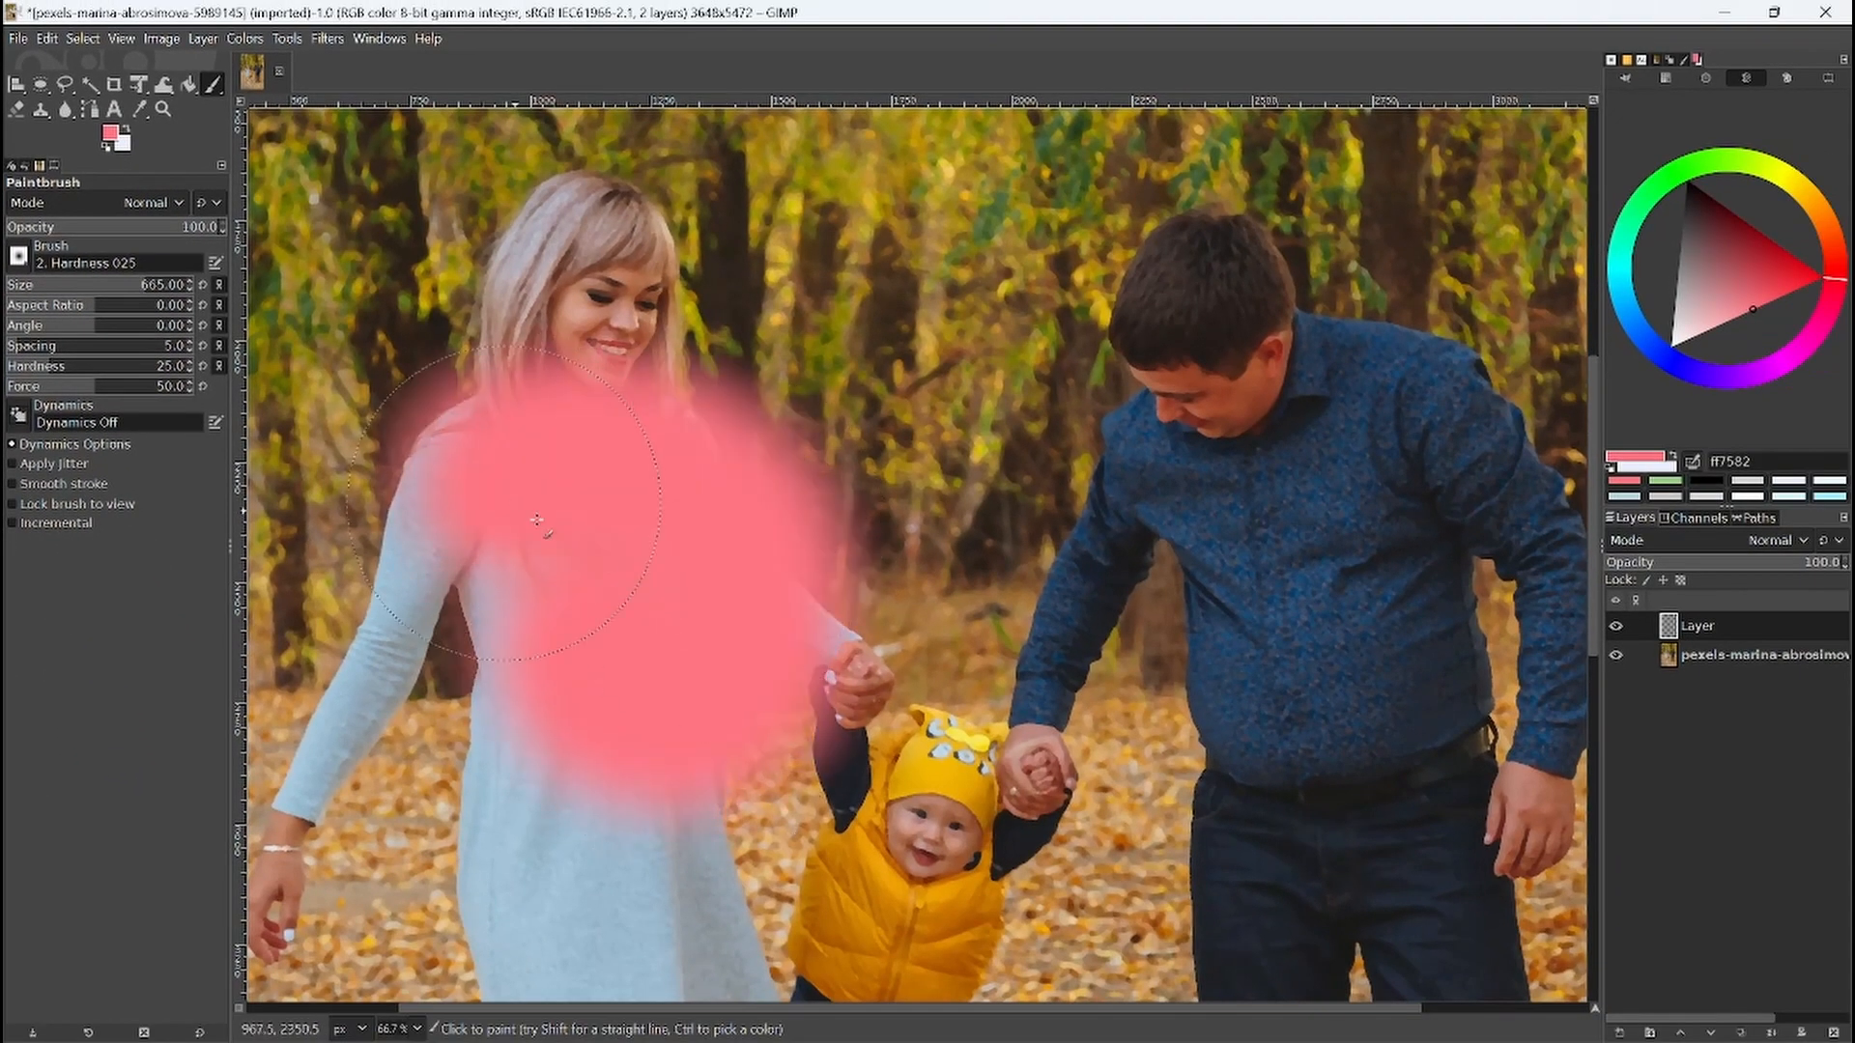
key("ctrl+z")
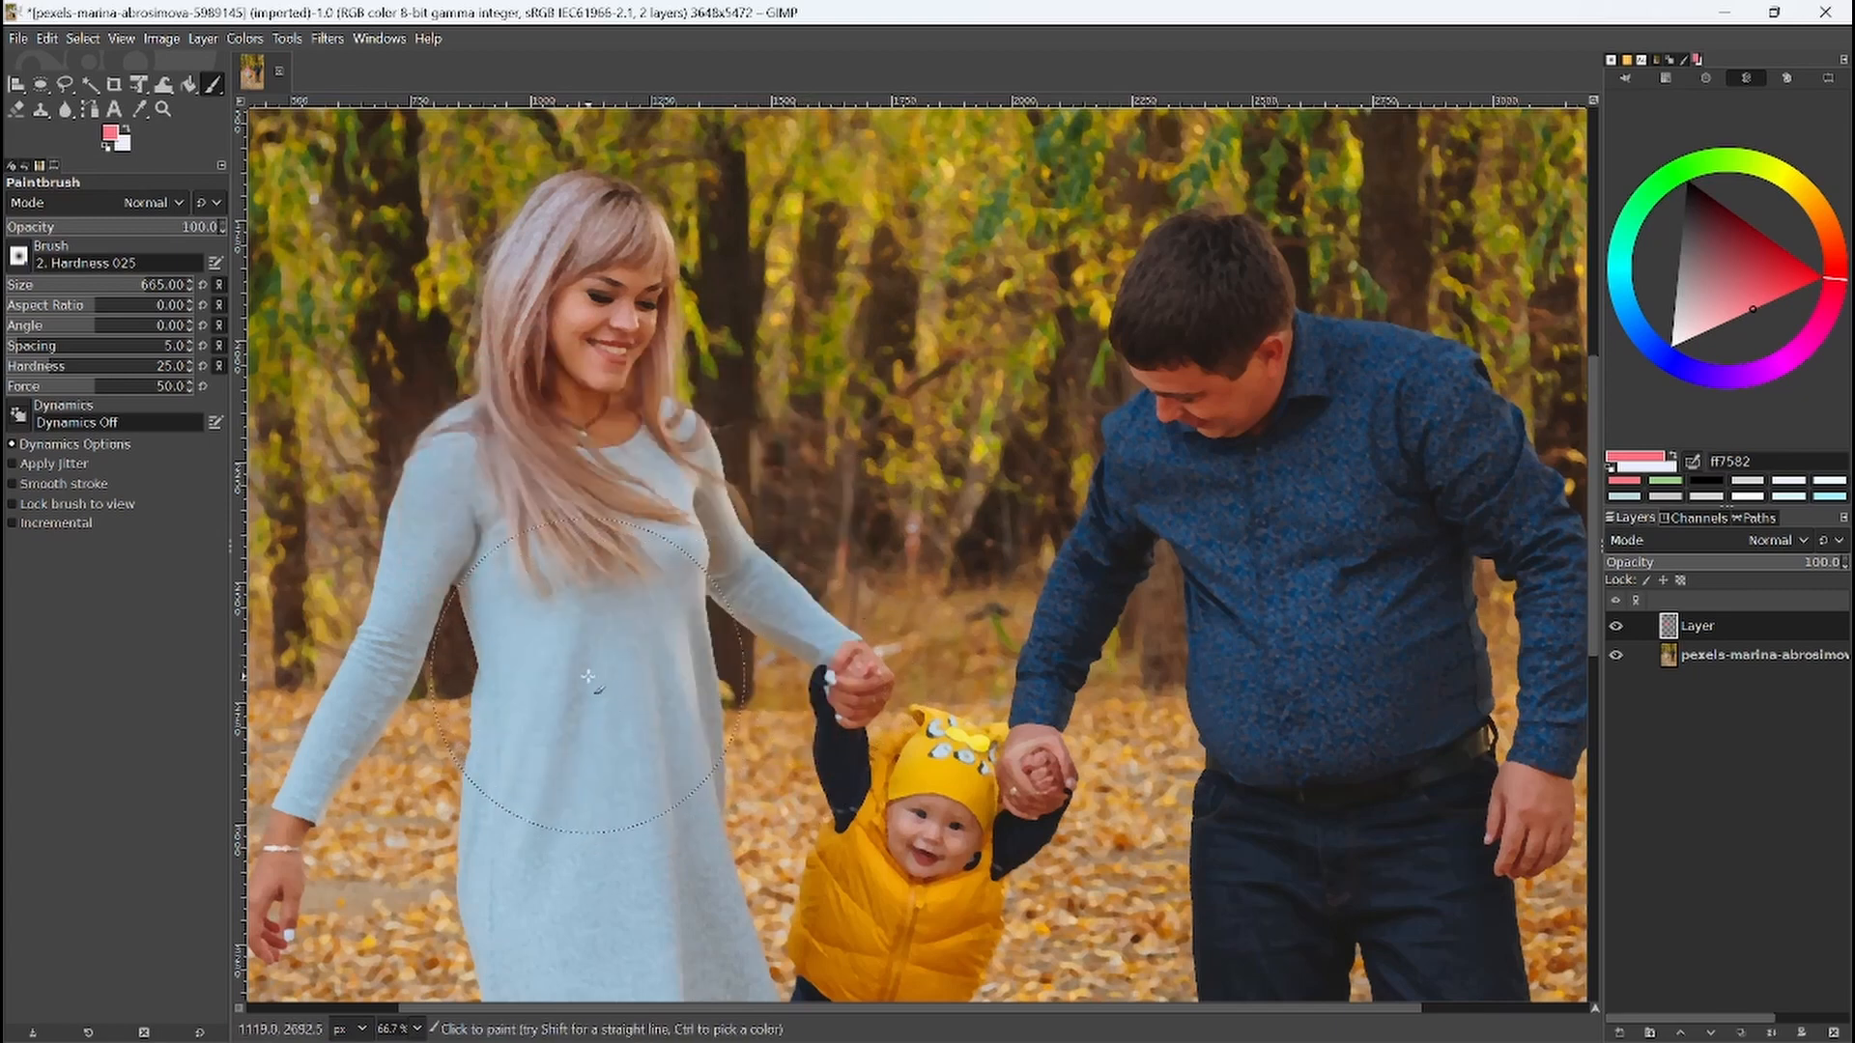
Step: Reduce the Paintbrush size gradually to 473
scroll(586, 675, "down", 3)
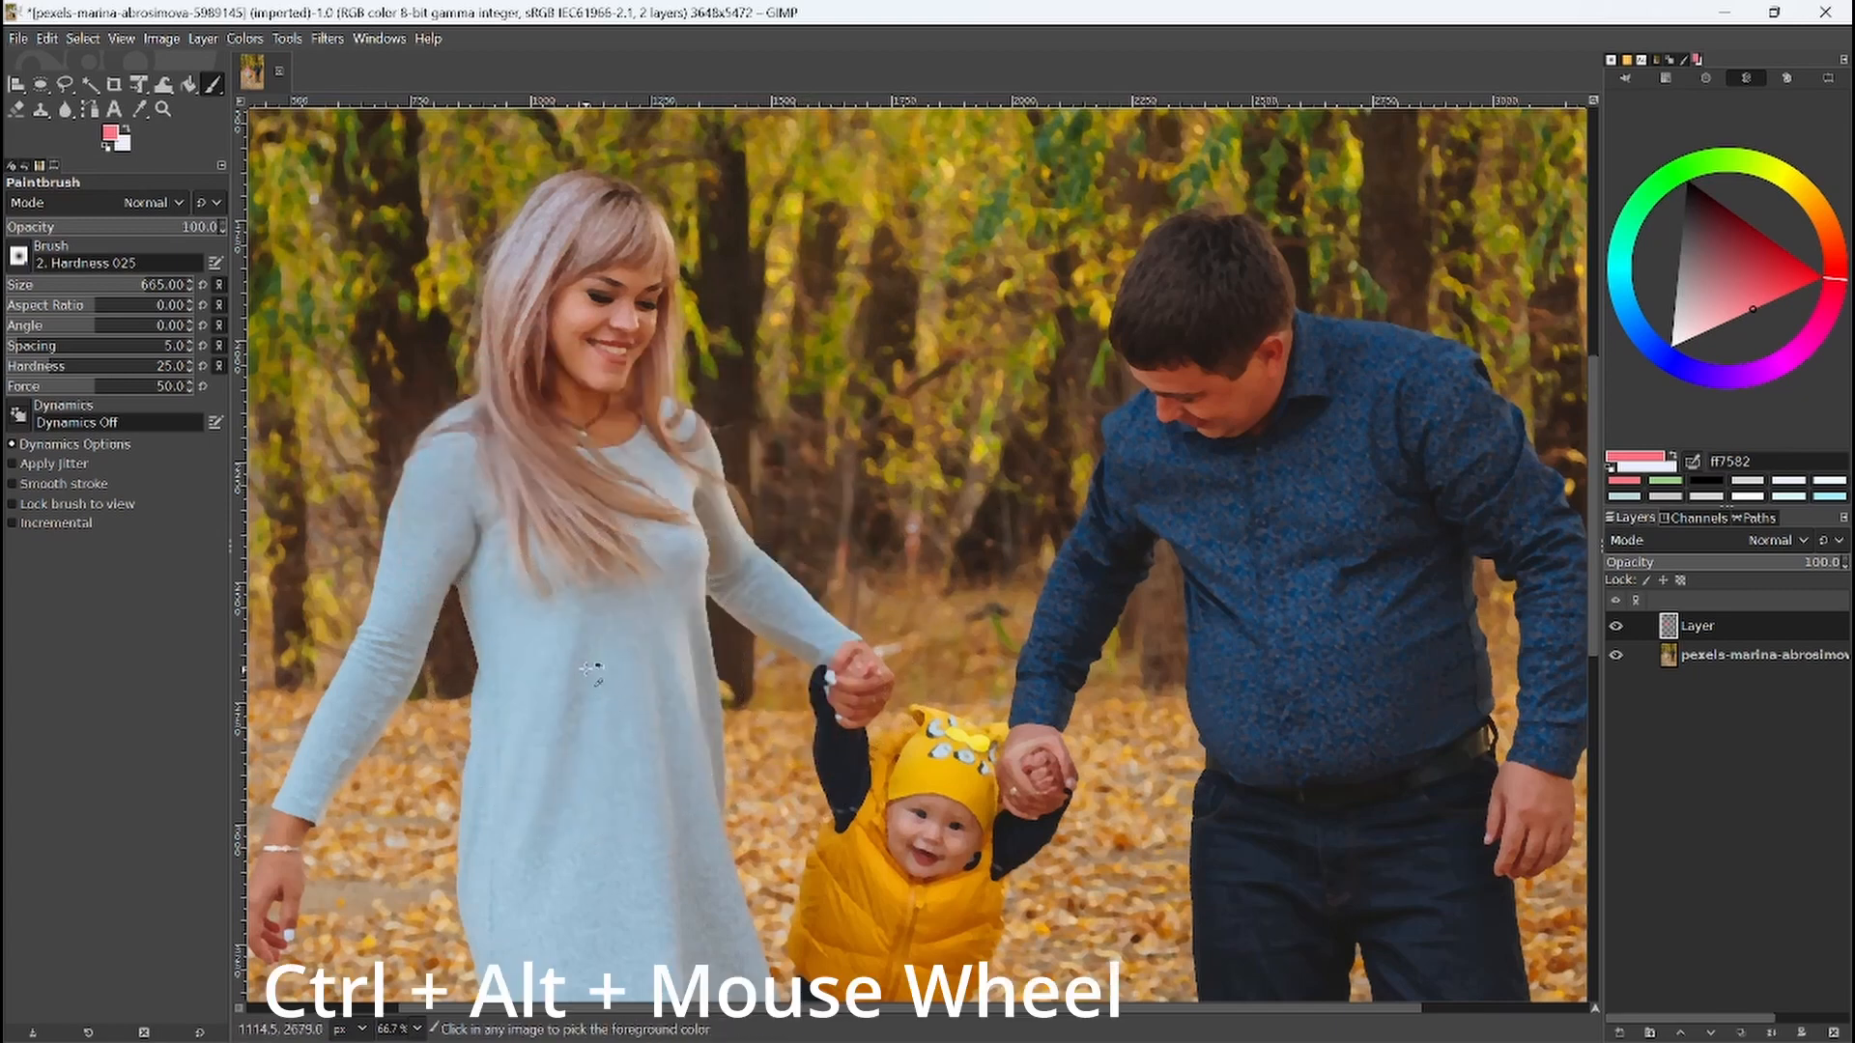
scroll(582, 684, "down", 6, "ctrl+alt")
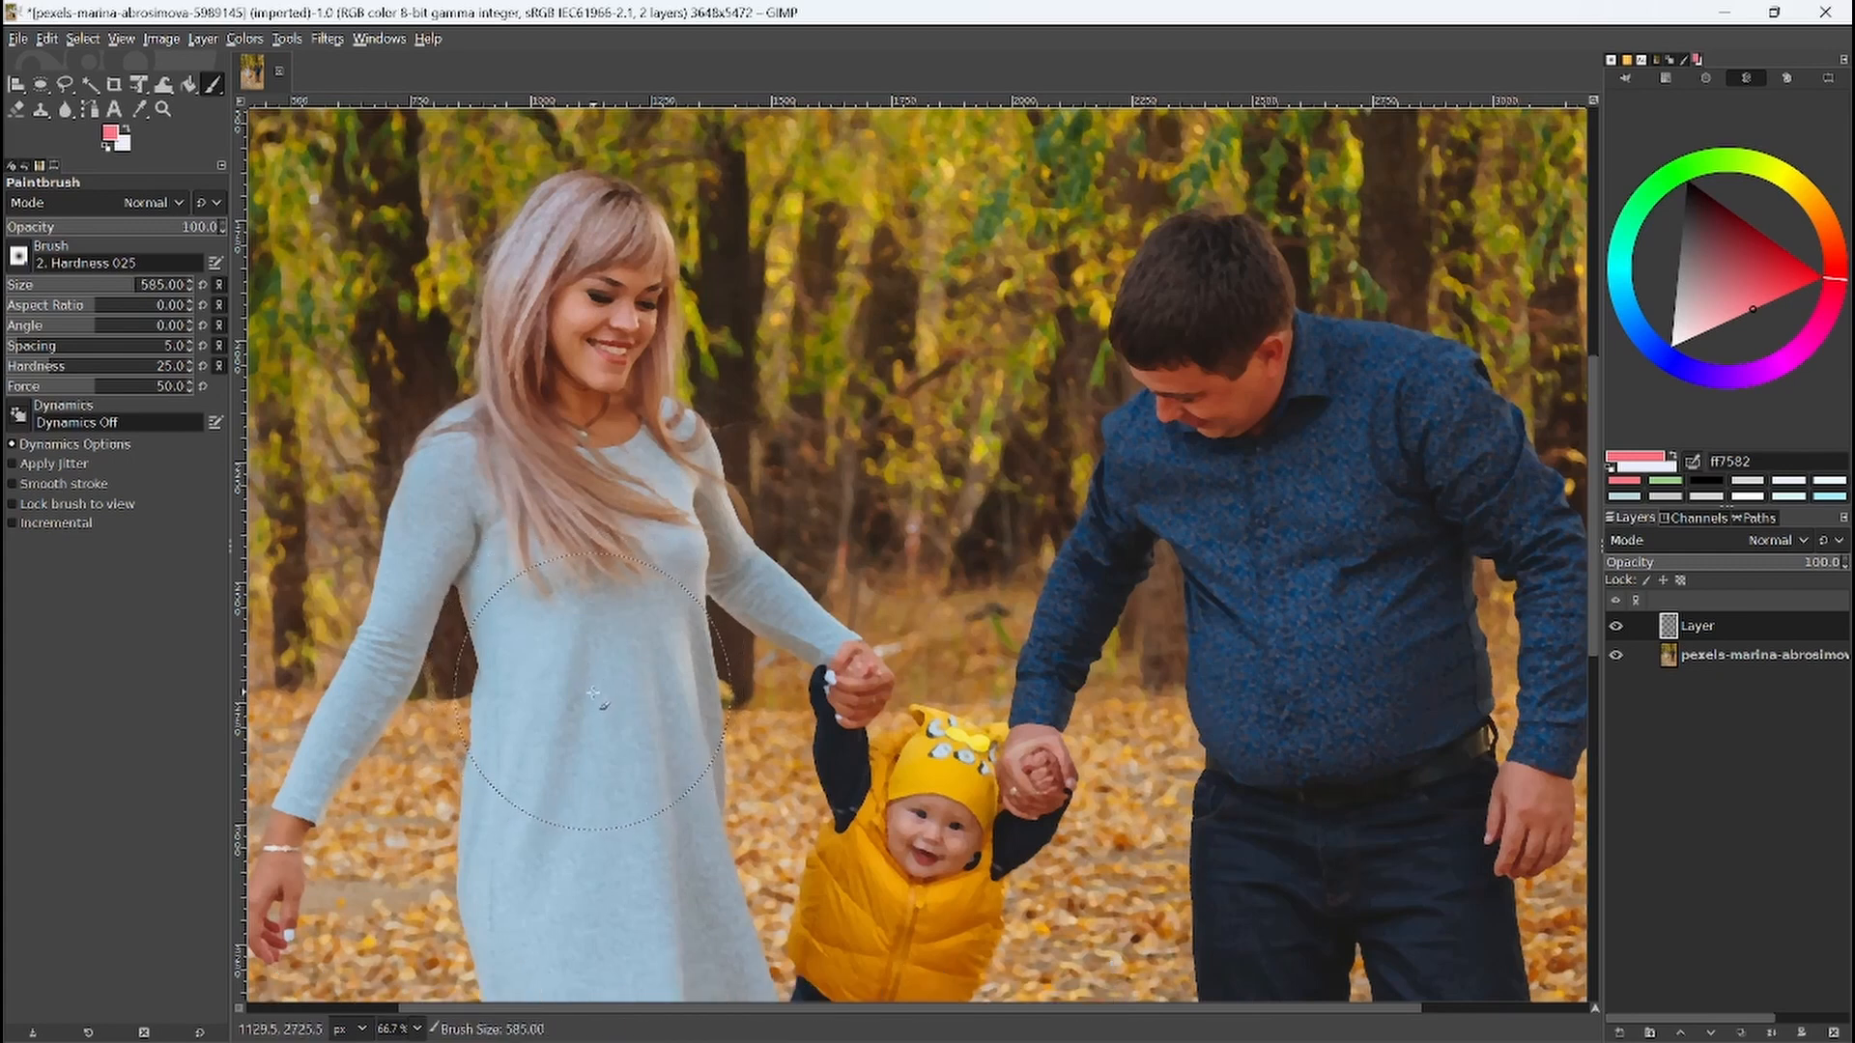
scroll(592, 700, "down", 4, "ctrl+alt")
scroll(584, 704, "down", 1)
scroll(585, 703, "down", 3, "ctrl+alt")
scroll(592, 693, "down", 1)
scroll(598, 703, "up", 2)
scroll(594, 754, "up", 1)
Step: Practice enlarging the Paintbrush in small increments and shrinking it again to below 223
key("shift")
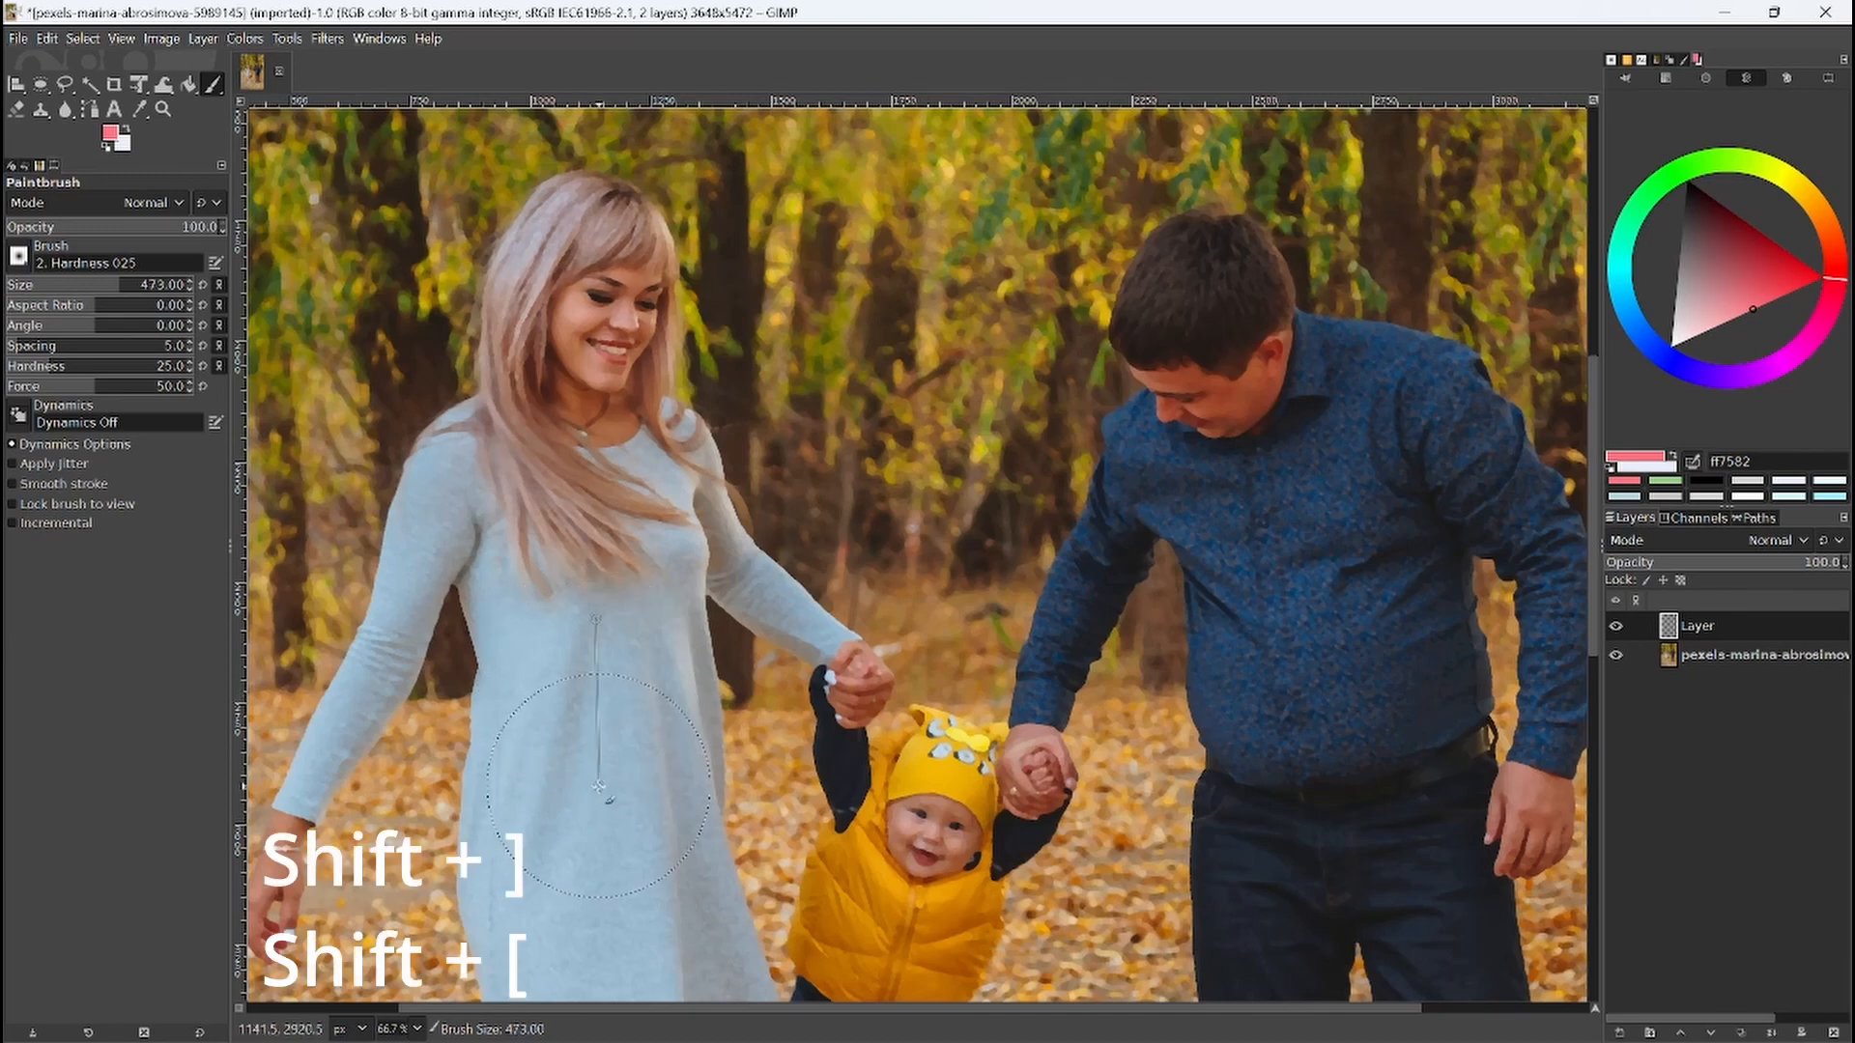
key("shift+bracketright")
key("shift+bracketright")
key("shift+bracketright")
key("shift+bracketright")
key("shift+bracketright")
key("shift+bracketright")
key("shift+bracketright")
key("shift+bracketright")
key("shift+bracketleft")
key("shift+bracketleft")
key("shift+bracketleft")
key("shift+bracketleft")
key("shift+bracketleft")
key("shift+bracketleft")
key("shift+bracketleft")
key("shift+bracketleft")
key("shift+bracketleft")
key("shift+bracketleft")
key("shift+bracketleft")
key("shift+bracketleft")
key("shift+bracketleft")
key("shift+bracketleft")
key("shift+bracketleft")
key("shift+bracketleft")
key("shift+bracketleft")
key("shift+bracketleft")
key("shift+bracketleft")
key("shift+bracketleft")
key("shift+bracketleft")
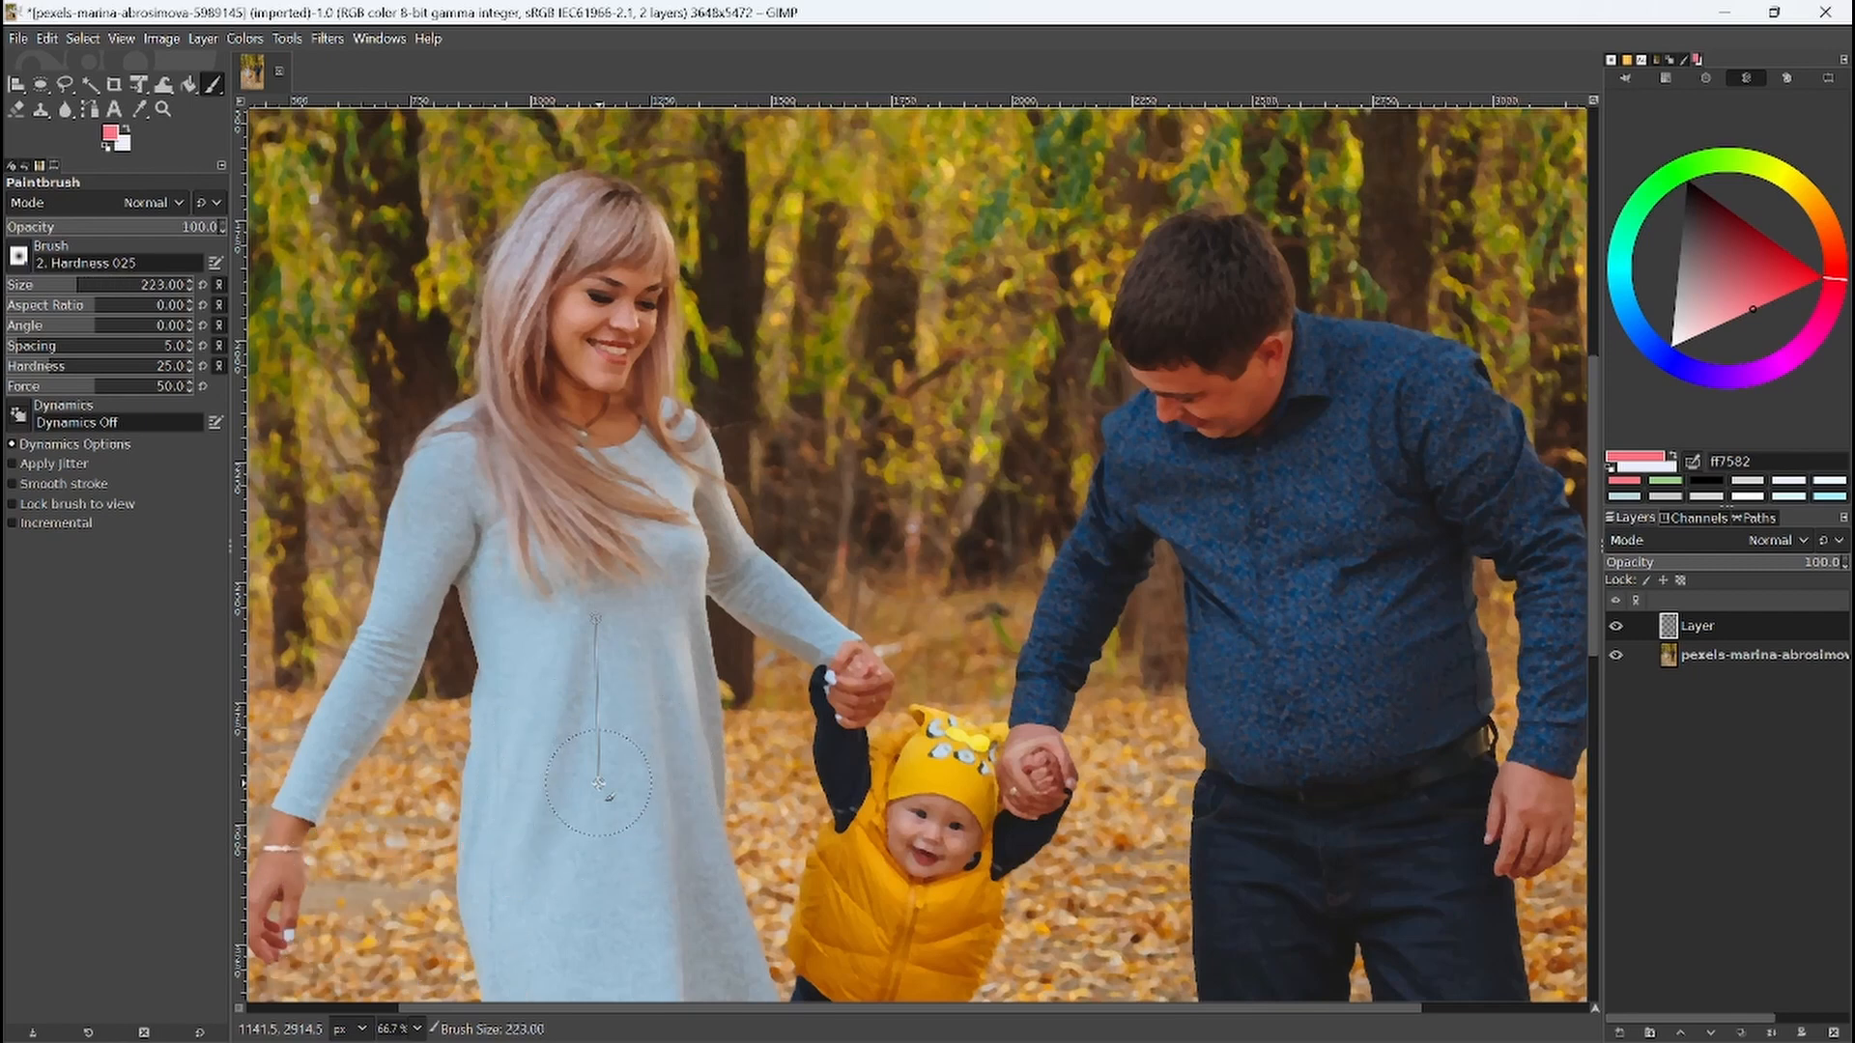
key("shift+bracketleft")
key("shift+bracketleft")
key("shift+bracketleft")
key("shift+bracketleft")
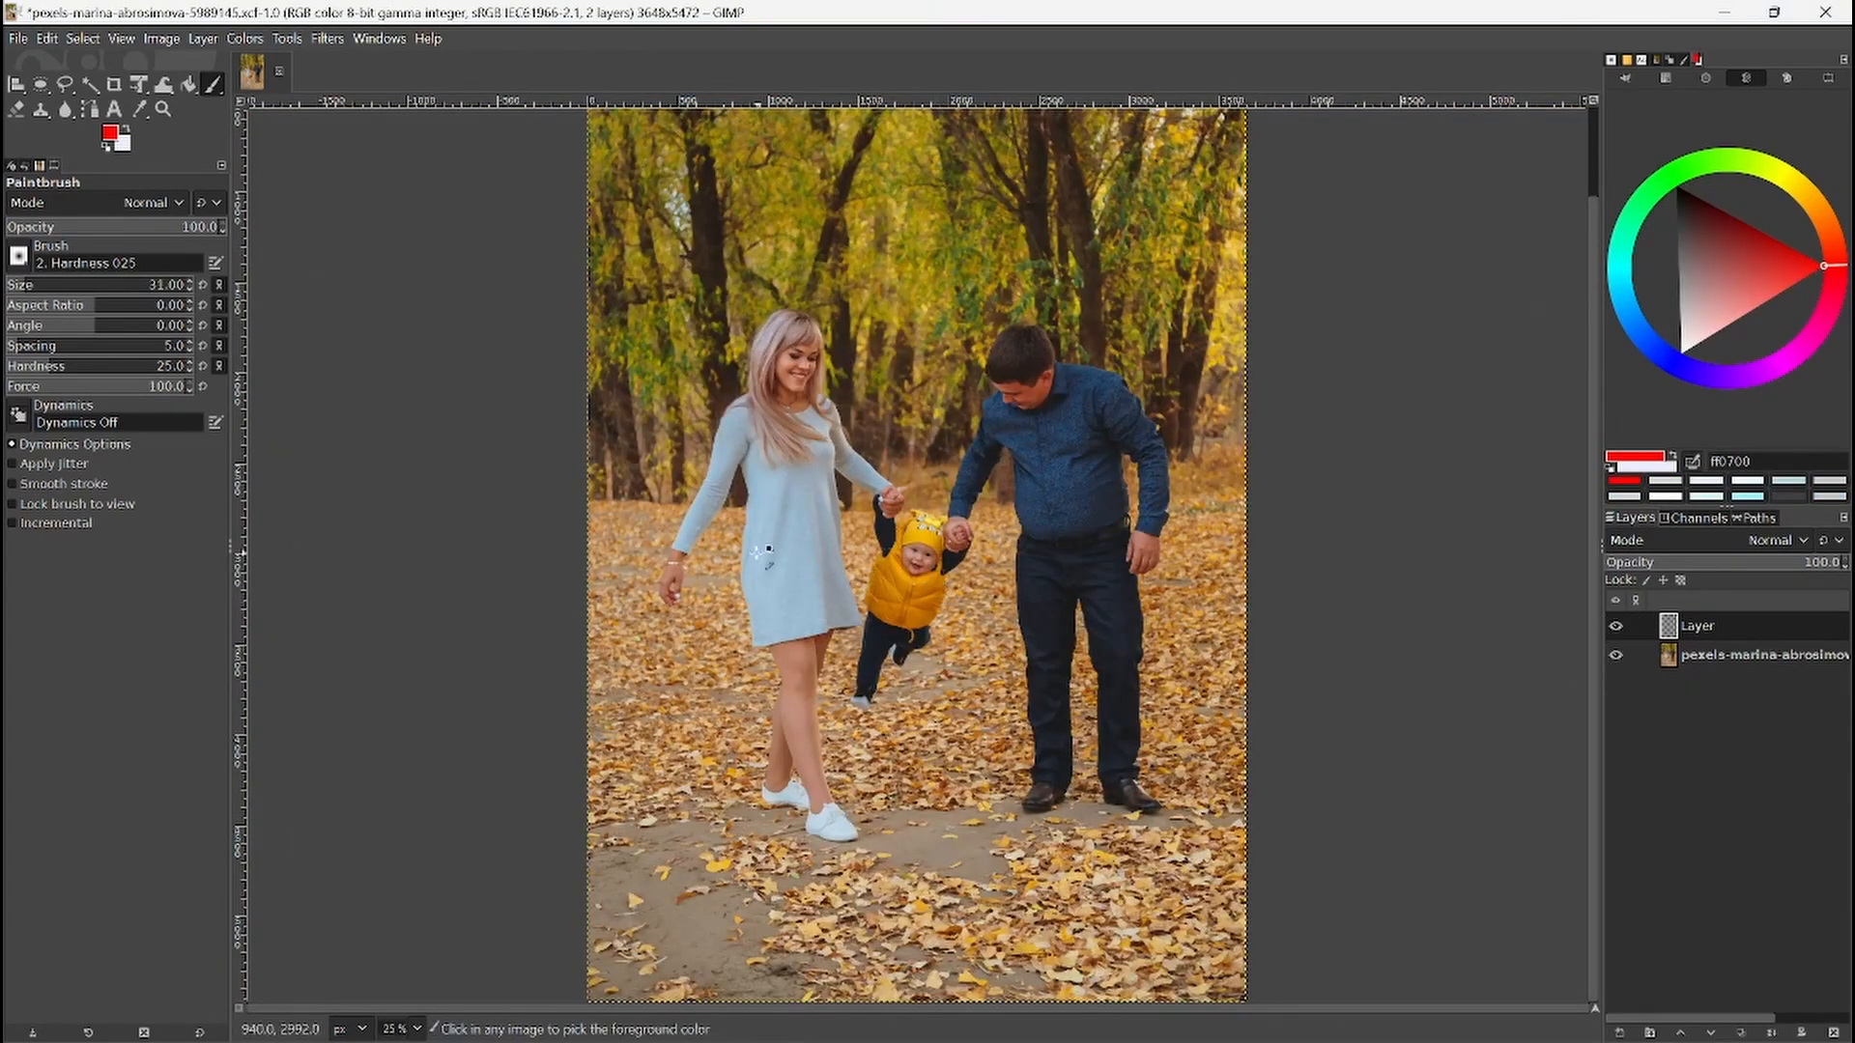
Step: Enlarge the Paintbrush to size 161 and paint a solid red ff0700 area over the lower part of the woman's dress
scroll(798, 507, "up", 2)
scroll(1052, 552, "up", 2)
scroll(1019, 559, "up", 5)
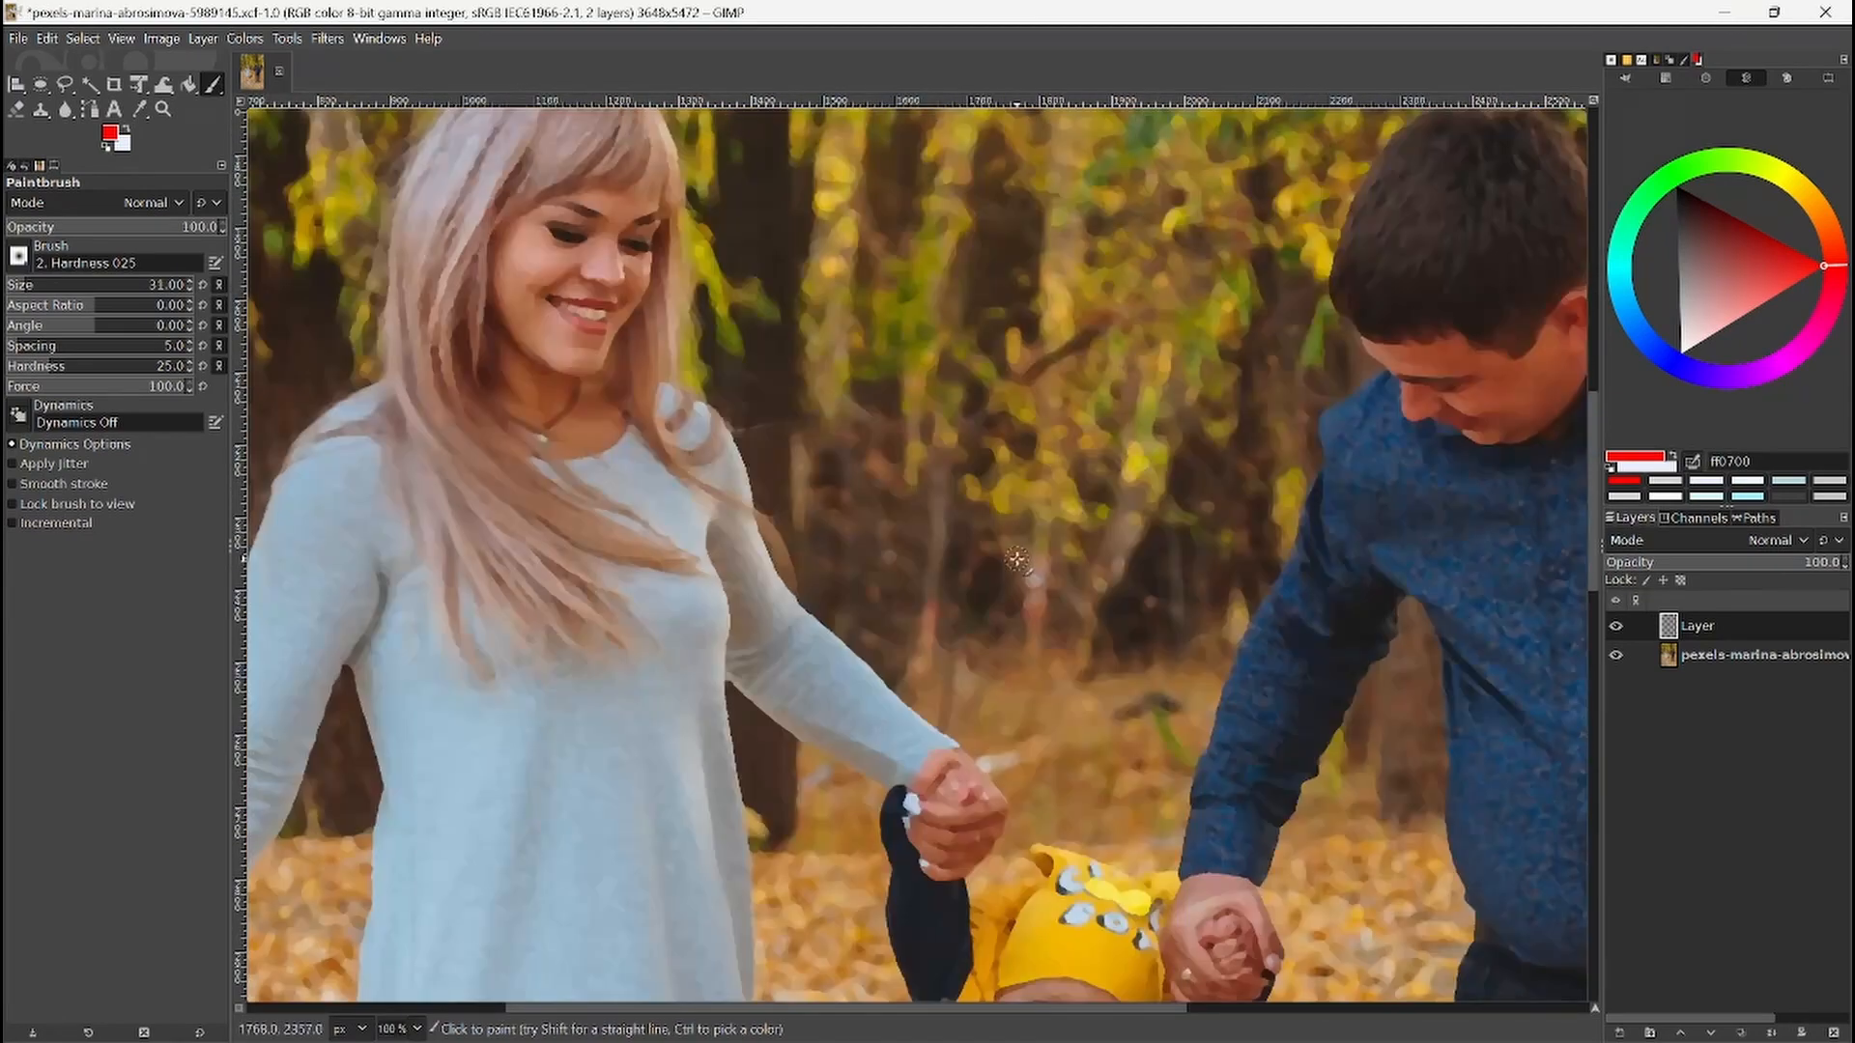
scroll(1068, 589, "down", 7)
scroll(1066, 589, "up", 4)
scroll(966, 570, "left", 5)
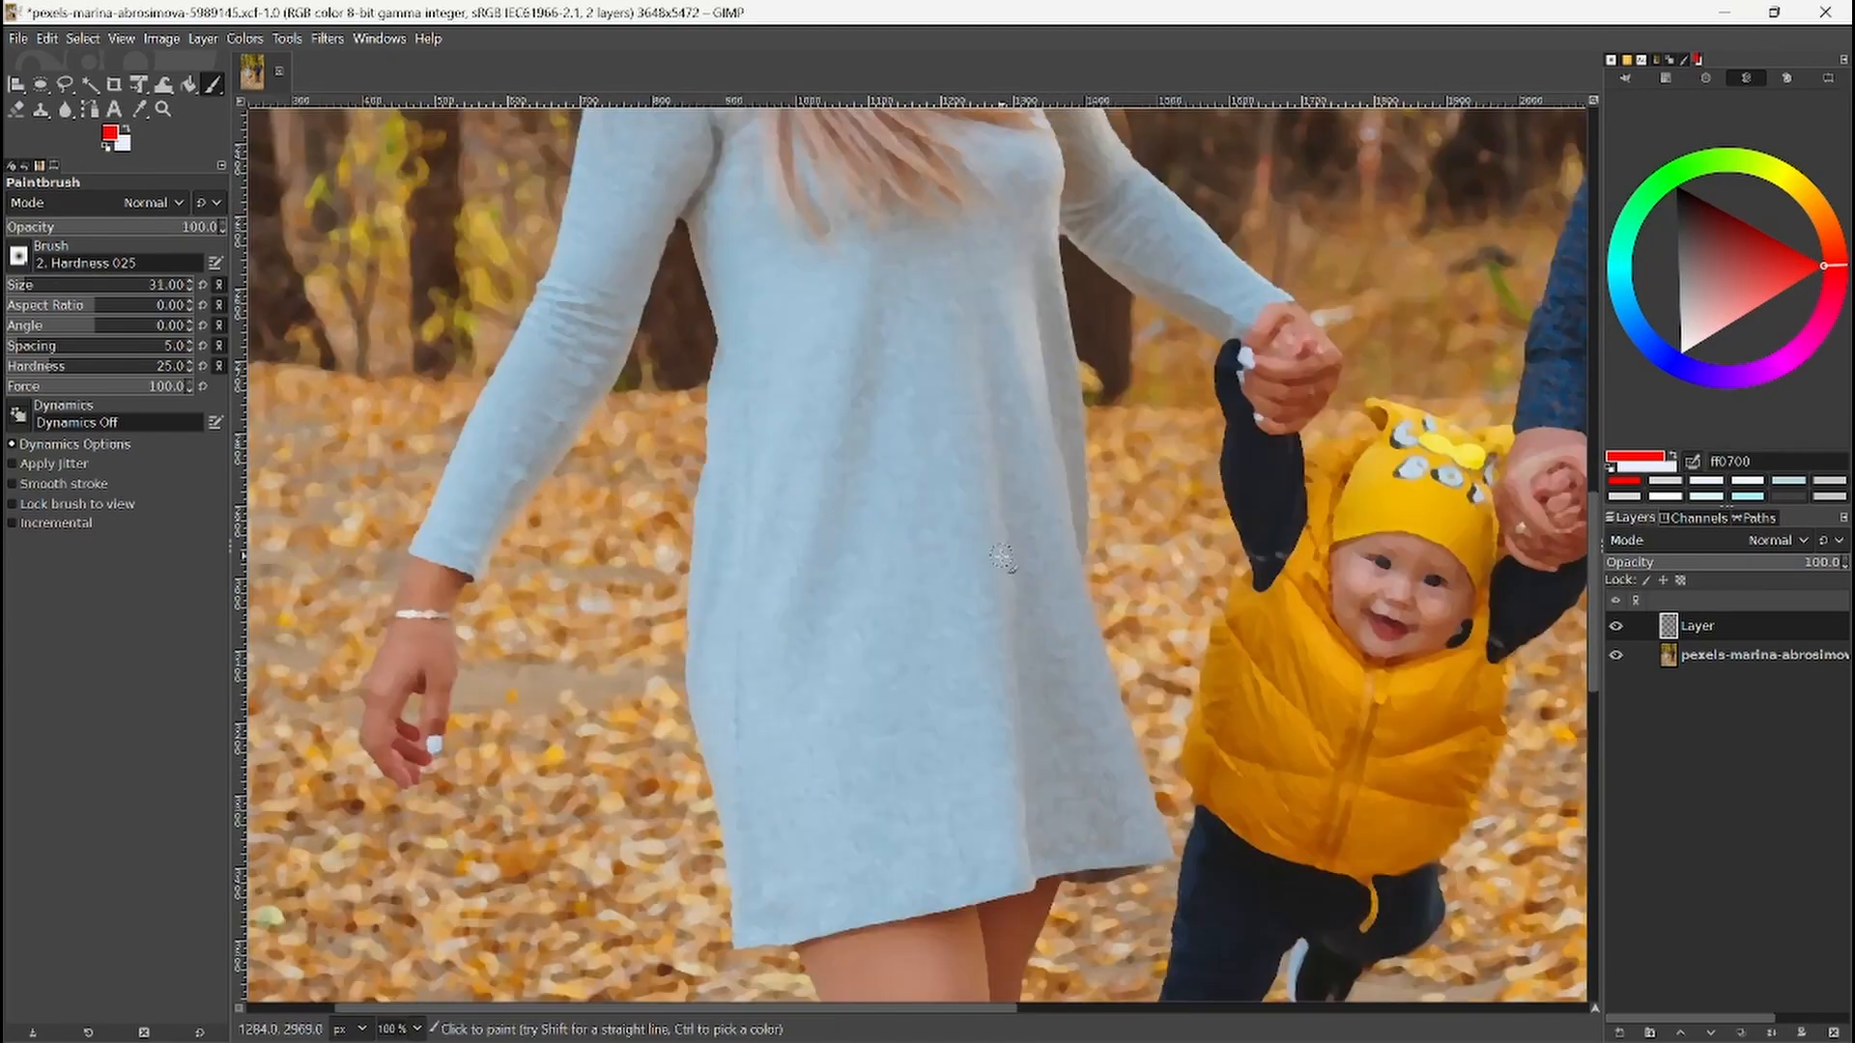
scroll(1018, 496, "up", 3)
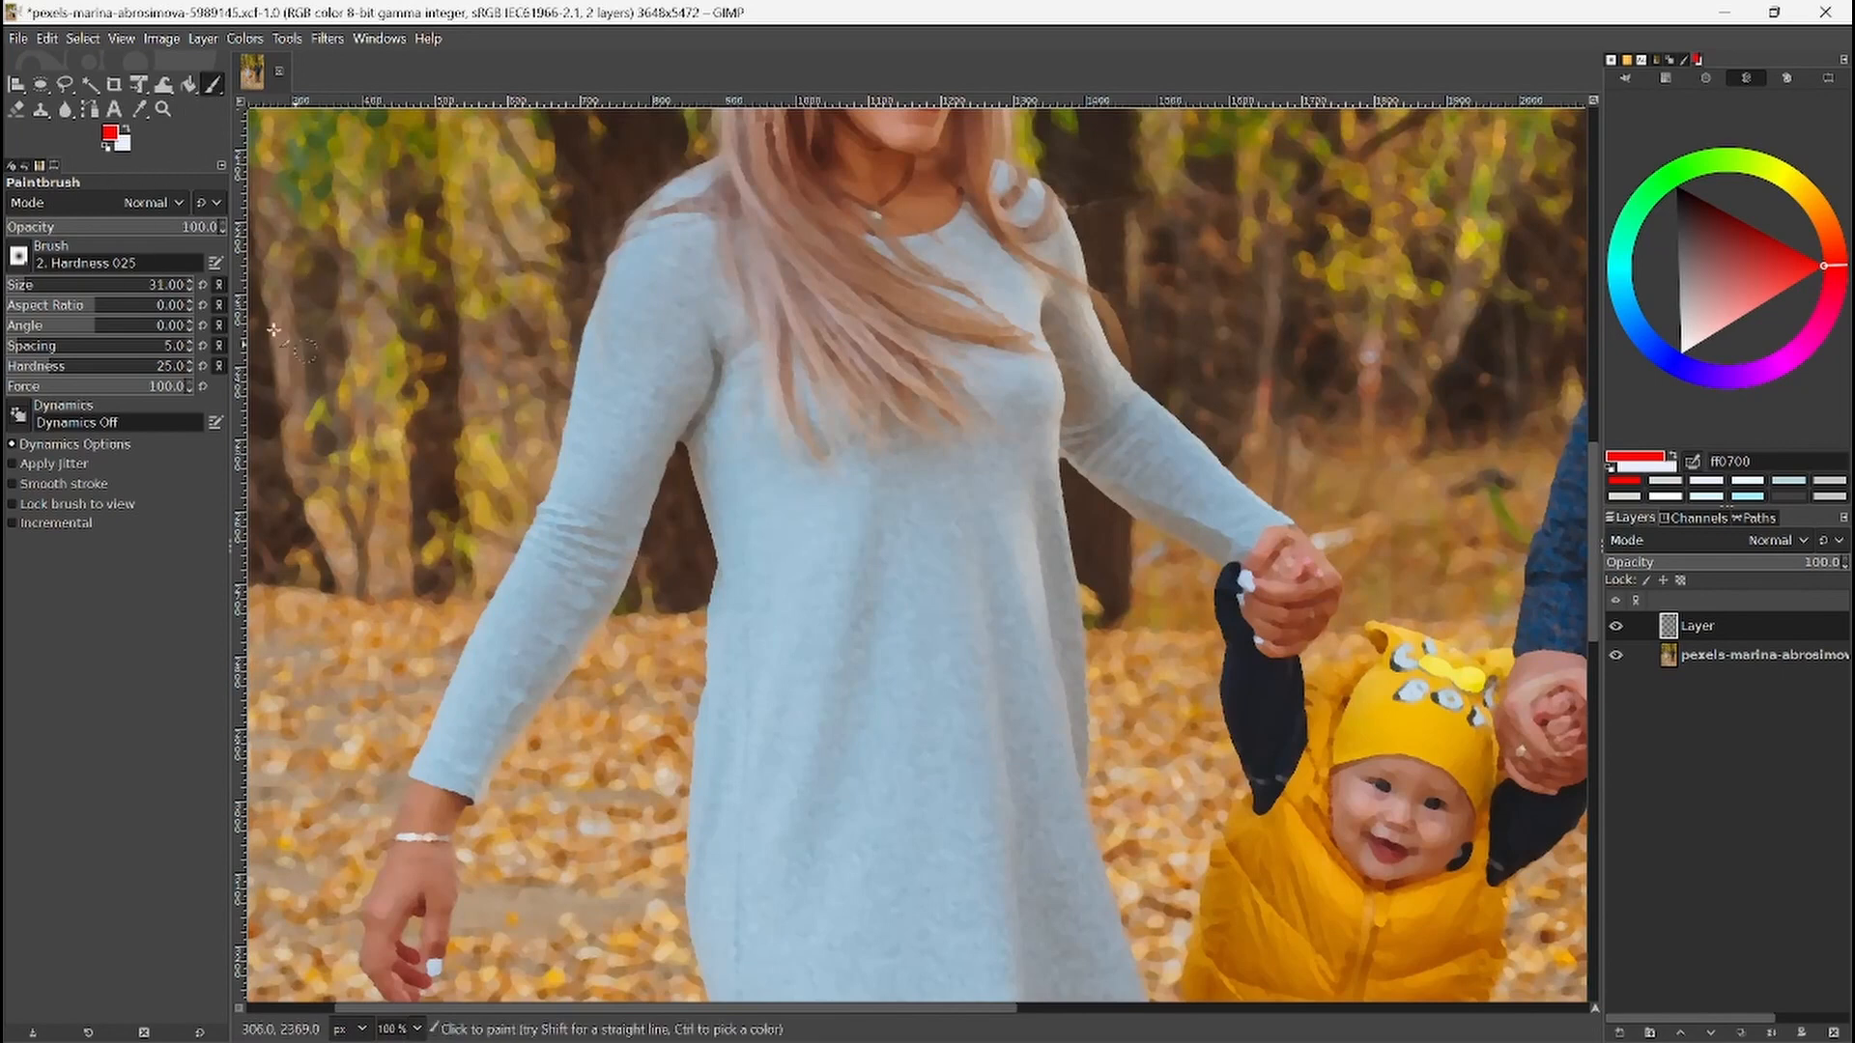
key("braceright")
key("braceright")
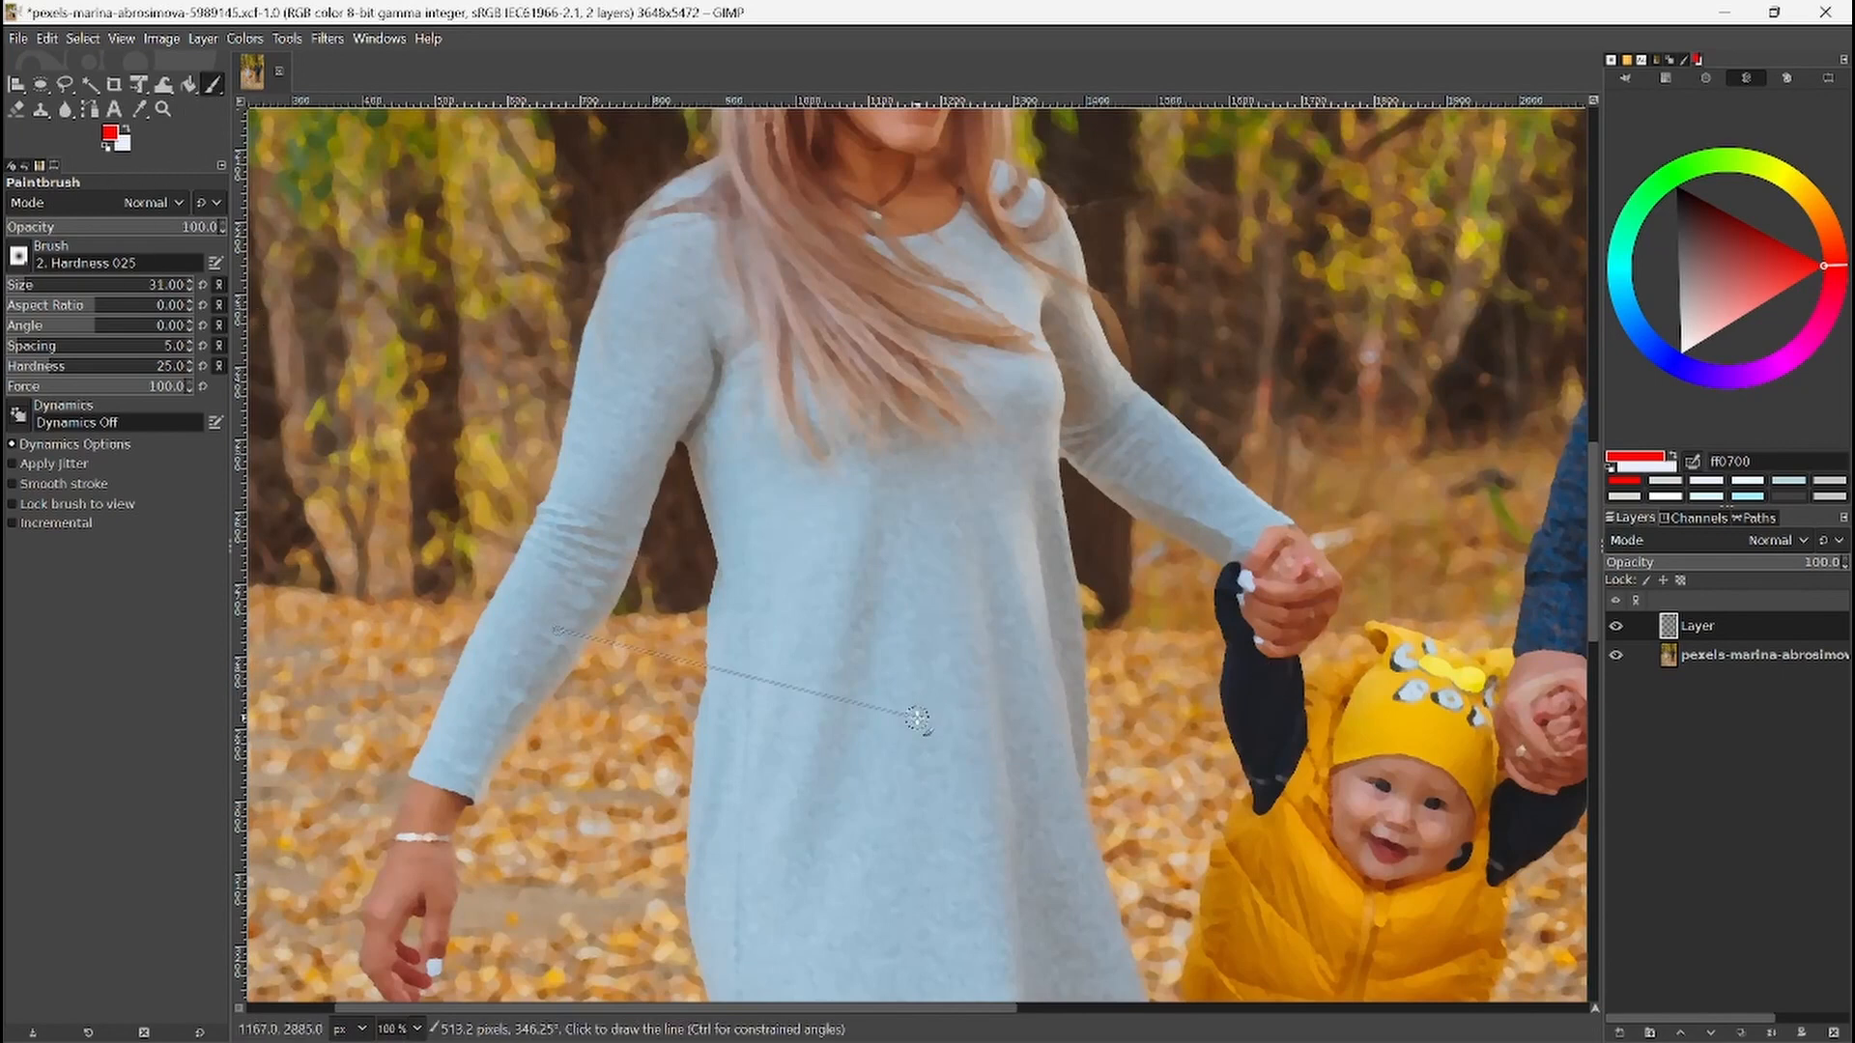
key("braceright")
key("braceright")
key("braceright")
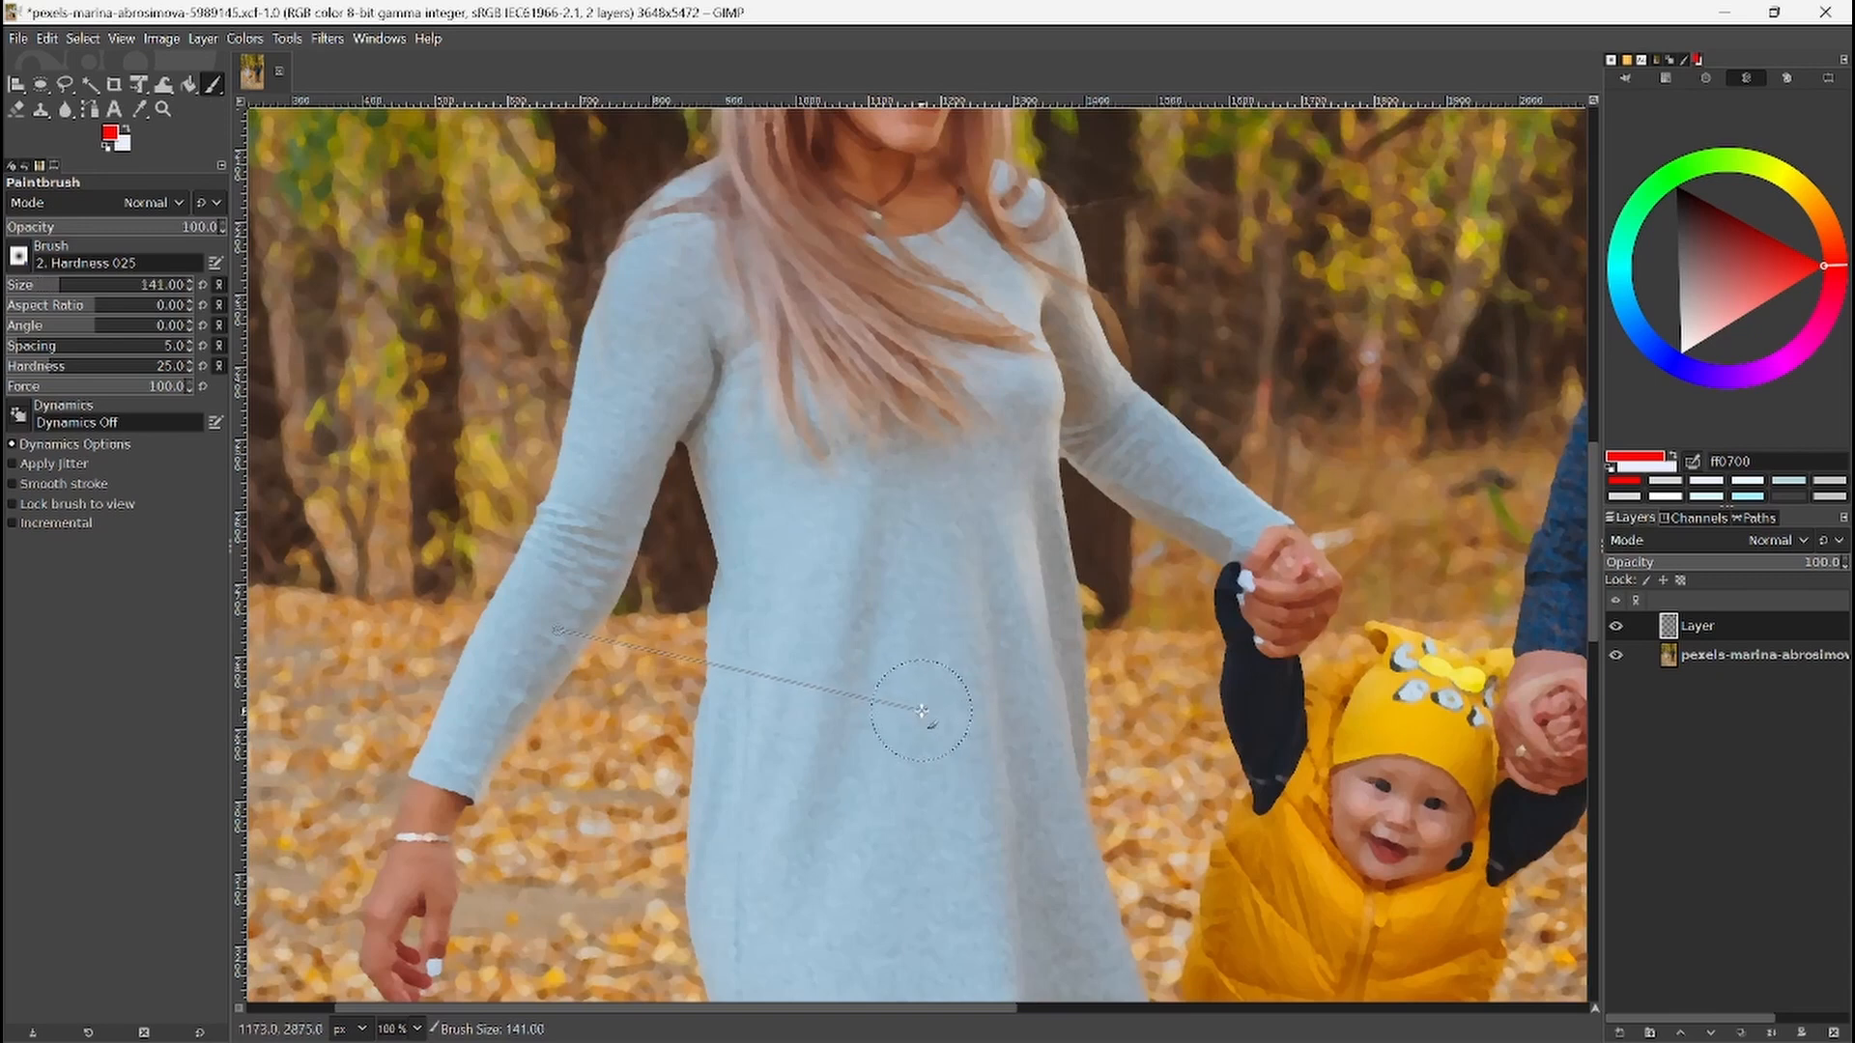
key("braceright")
key("braceright")
mouse_move(995, 591)
left_mouse_down()
mouse_move(929, 713)
mouse_move(965, 704)
mouse_move(978, 863)
mouse_move(988, 847)
mouse_move(880, 862)
mouse_move(939, 738)
mouse_move(966, 579)
mouse_move(997, 763)
mouse_move(1009, 503)
mouse_move(1039, 802)
mouse_move(1027, 610)
mouse_move(1036, 790)
mouse_move(1077, 942)
mouse_move(797, 911)
mouse_move(787, 855)
mouse_move(883, 631)
mouse_move(865, 831)
mouse_move(1026, 880)
mouse_move(928, 872)
mouse_move(871, 681)
mouse_move(952, 589)
mouse_move(805, 828)
mouse_move(996, 730)
left_mouse_up()
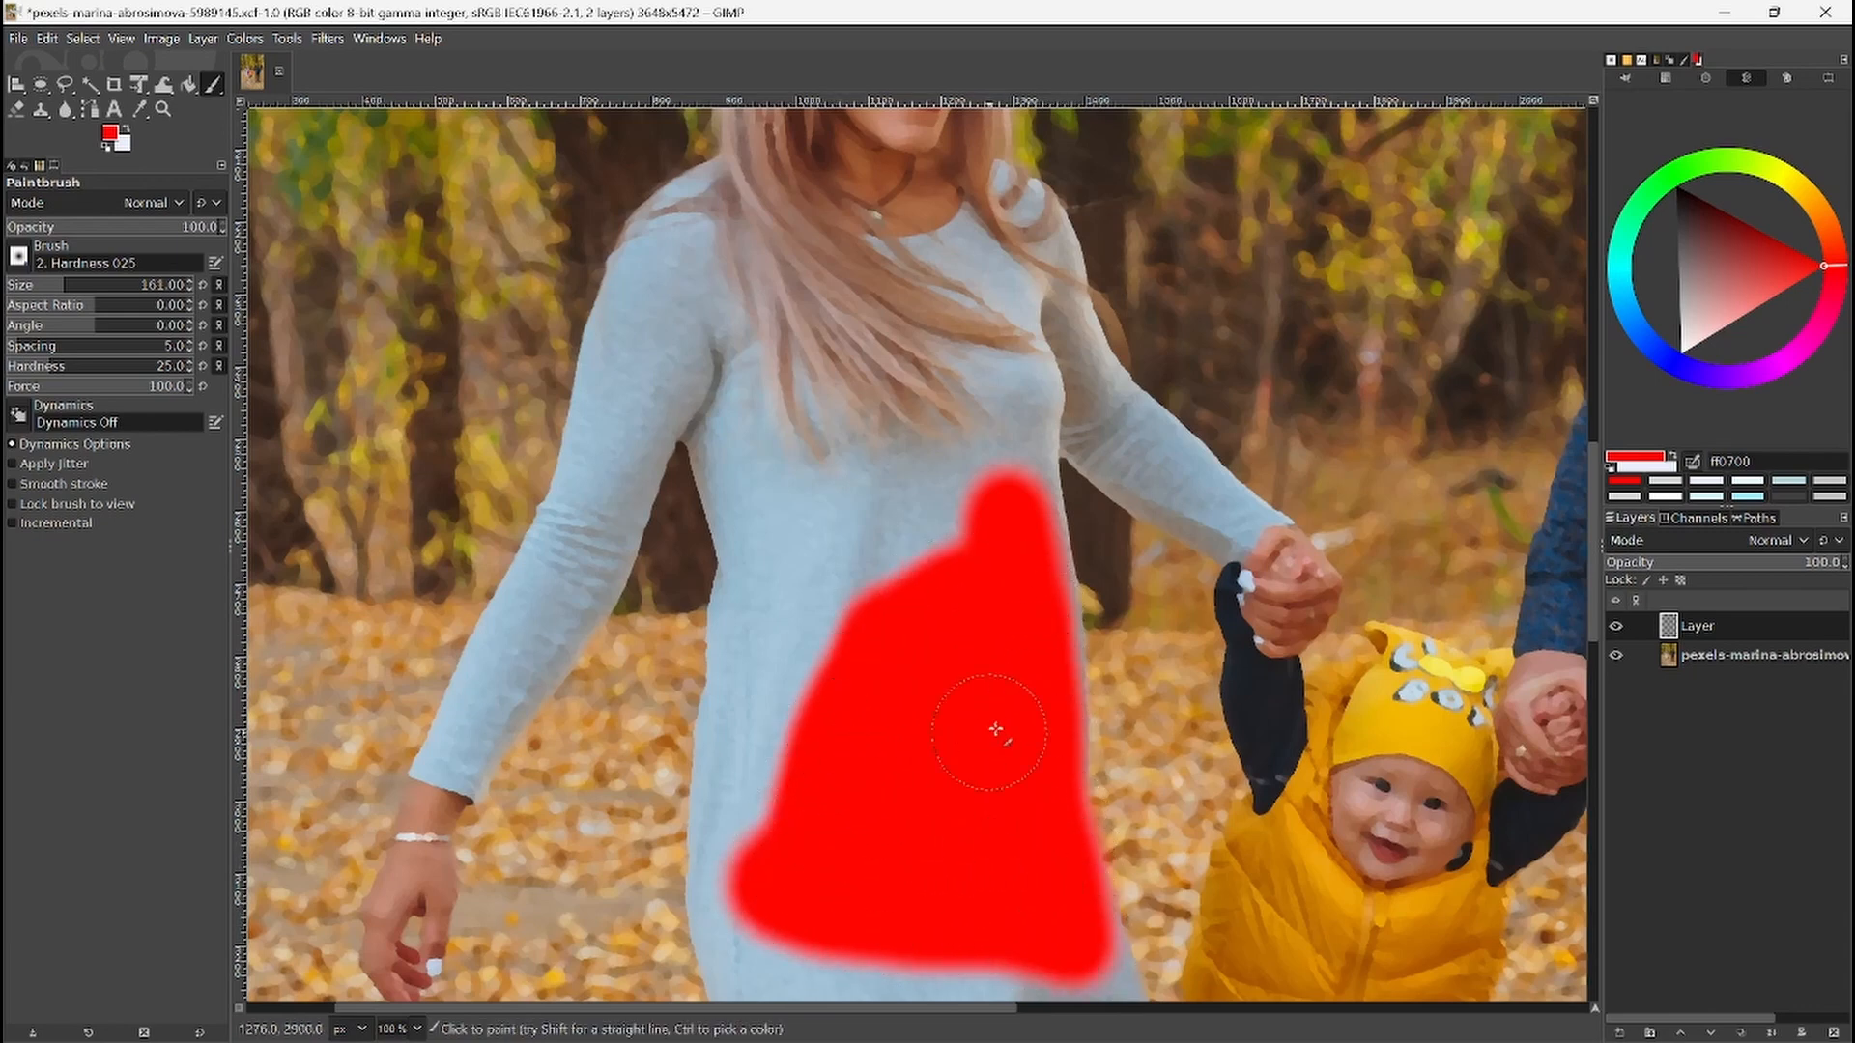
Step: Hide and show the painted layer to compare it with the photo, and extend the red area along its outer and upper edges
left_click(1616, 626)
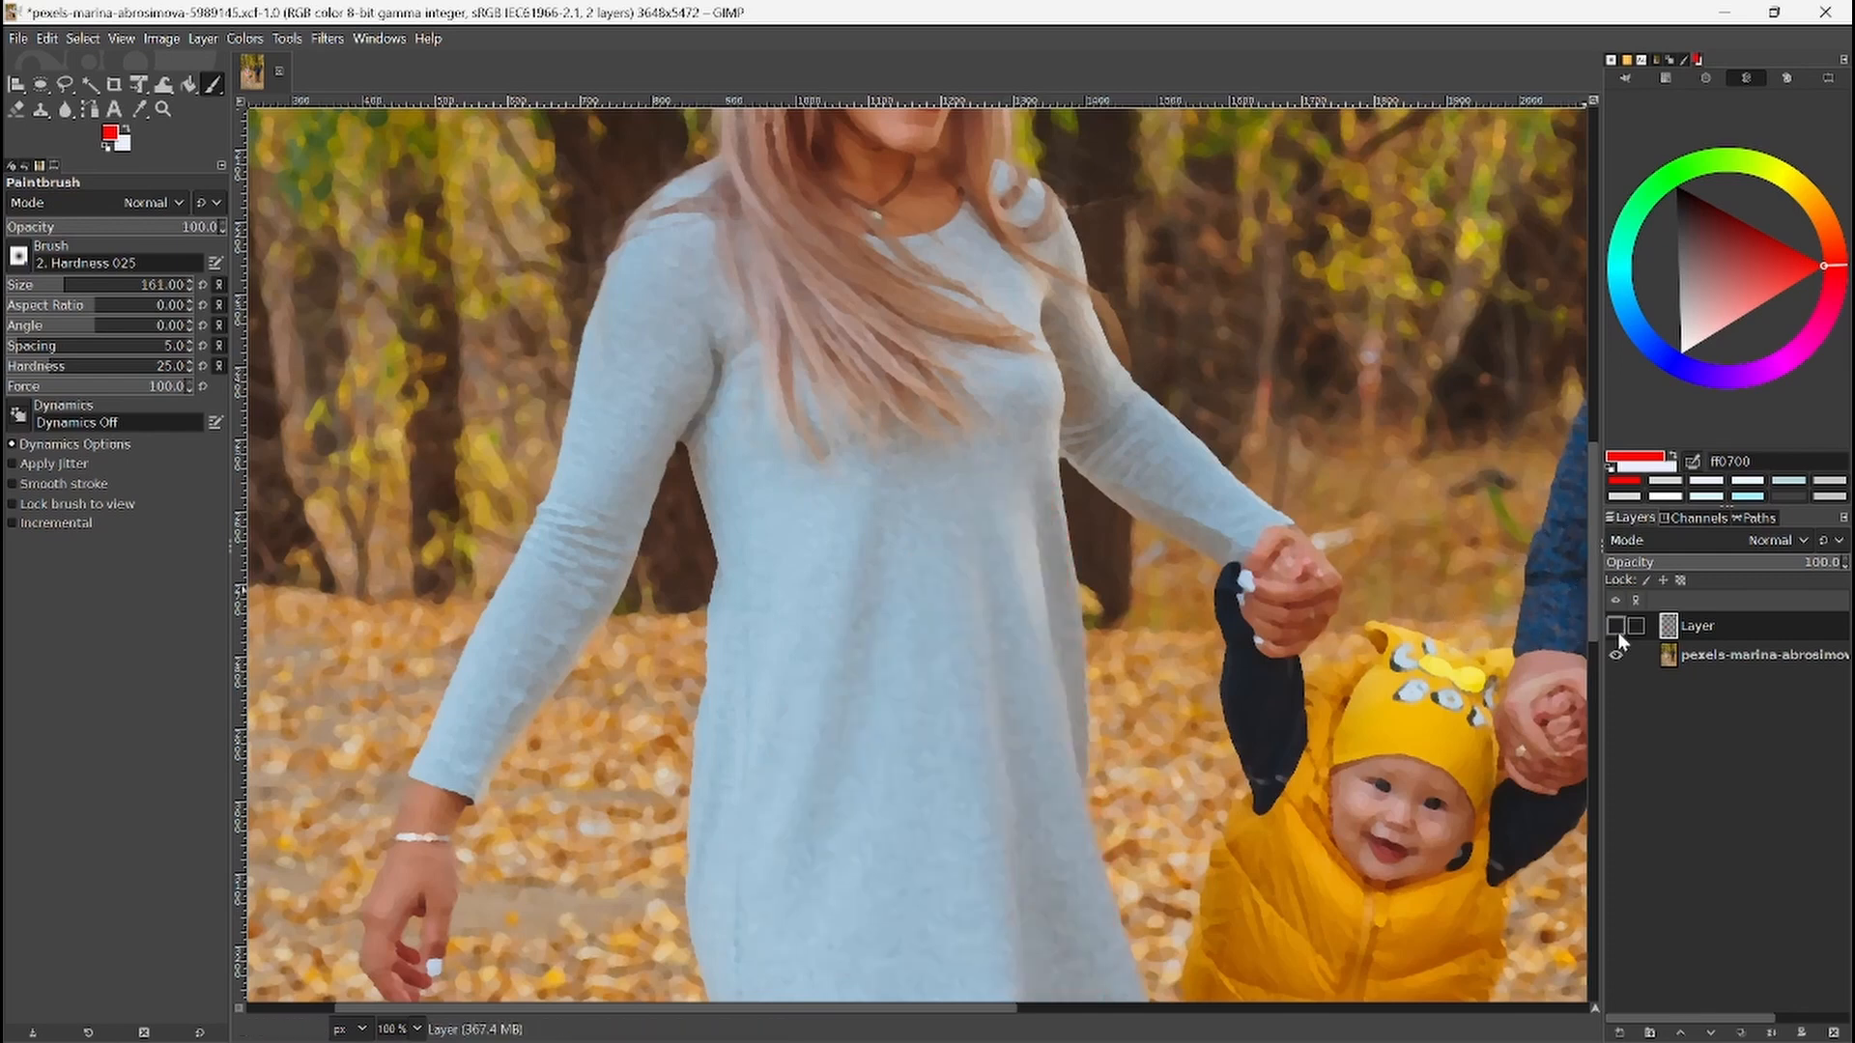
left_click(1617, 630)
left_click(1617, 630)
left_click(1618, 630)
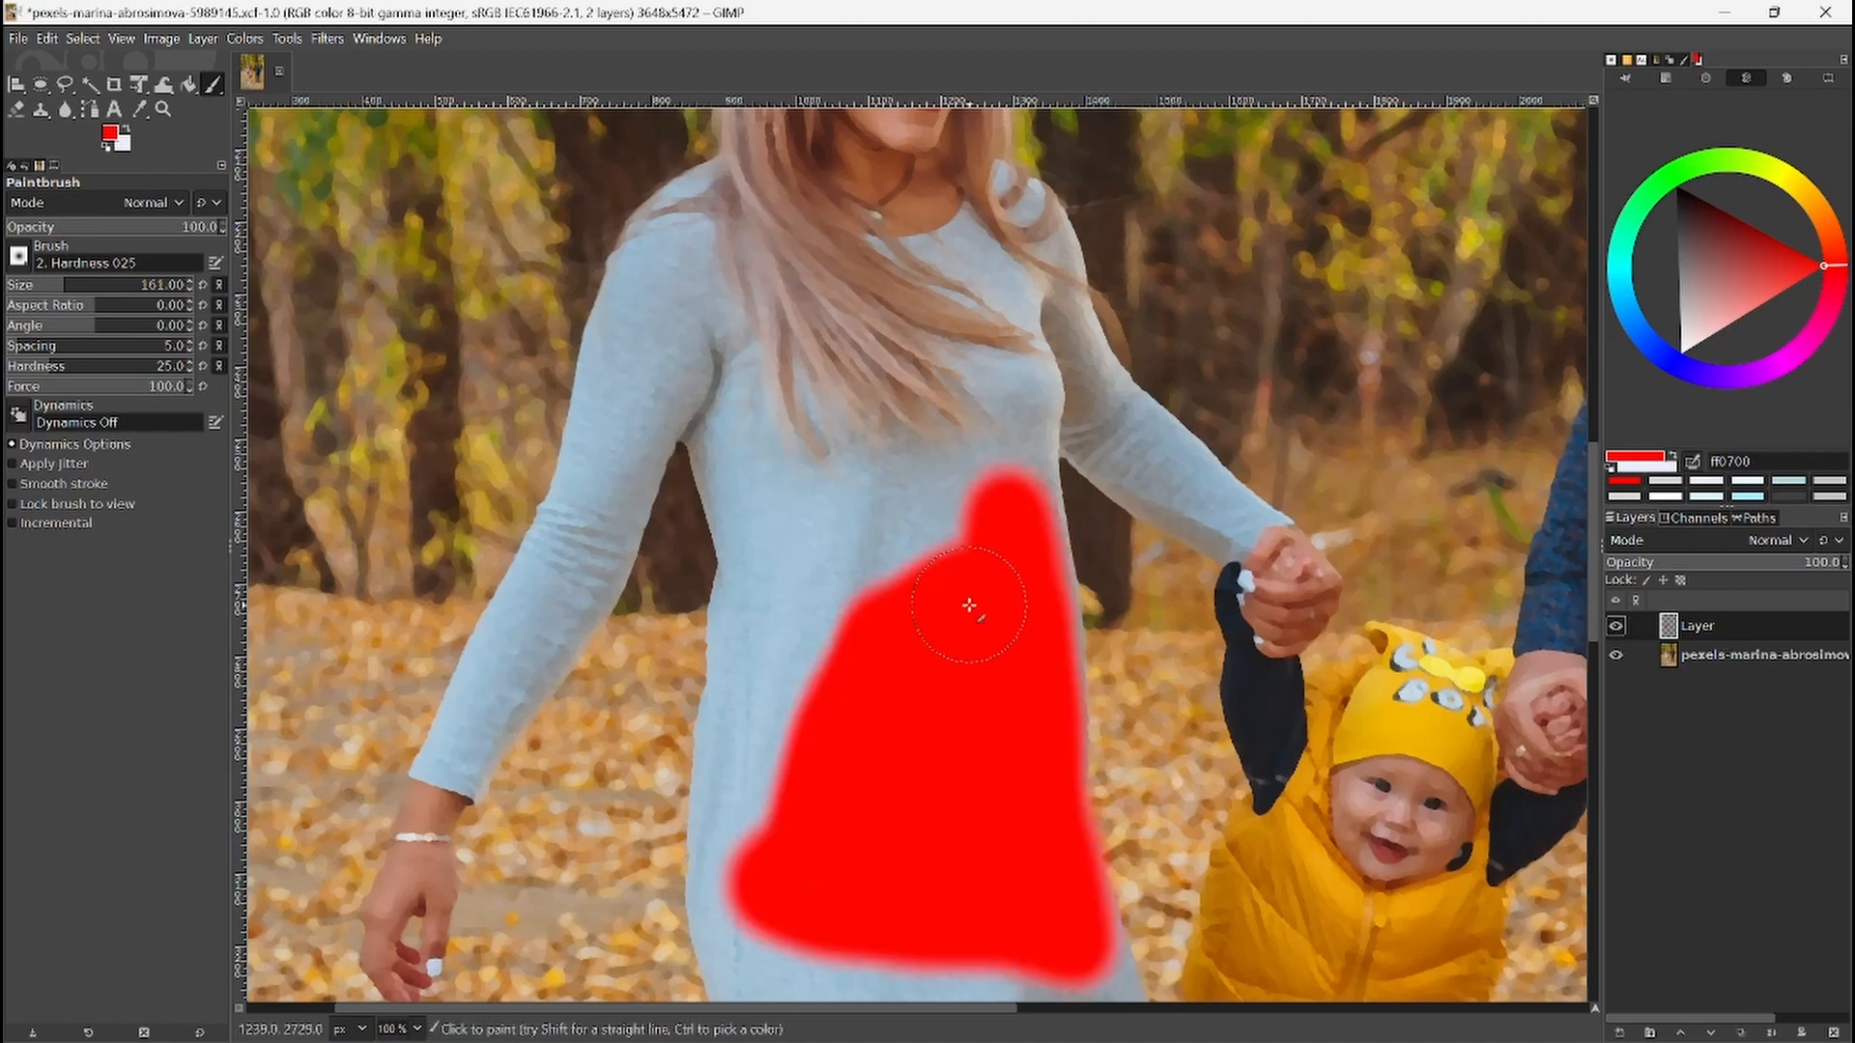
mouse_move(831, 747)
left_mouse_down()
mouse_move(763, 777)
mouse_move(860, 568)
mouse_move(921, 534)
mouse_move(847, 588)
mouse_move(966, 506)
mouse_move(1019, 517)
left_mouse_up()
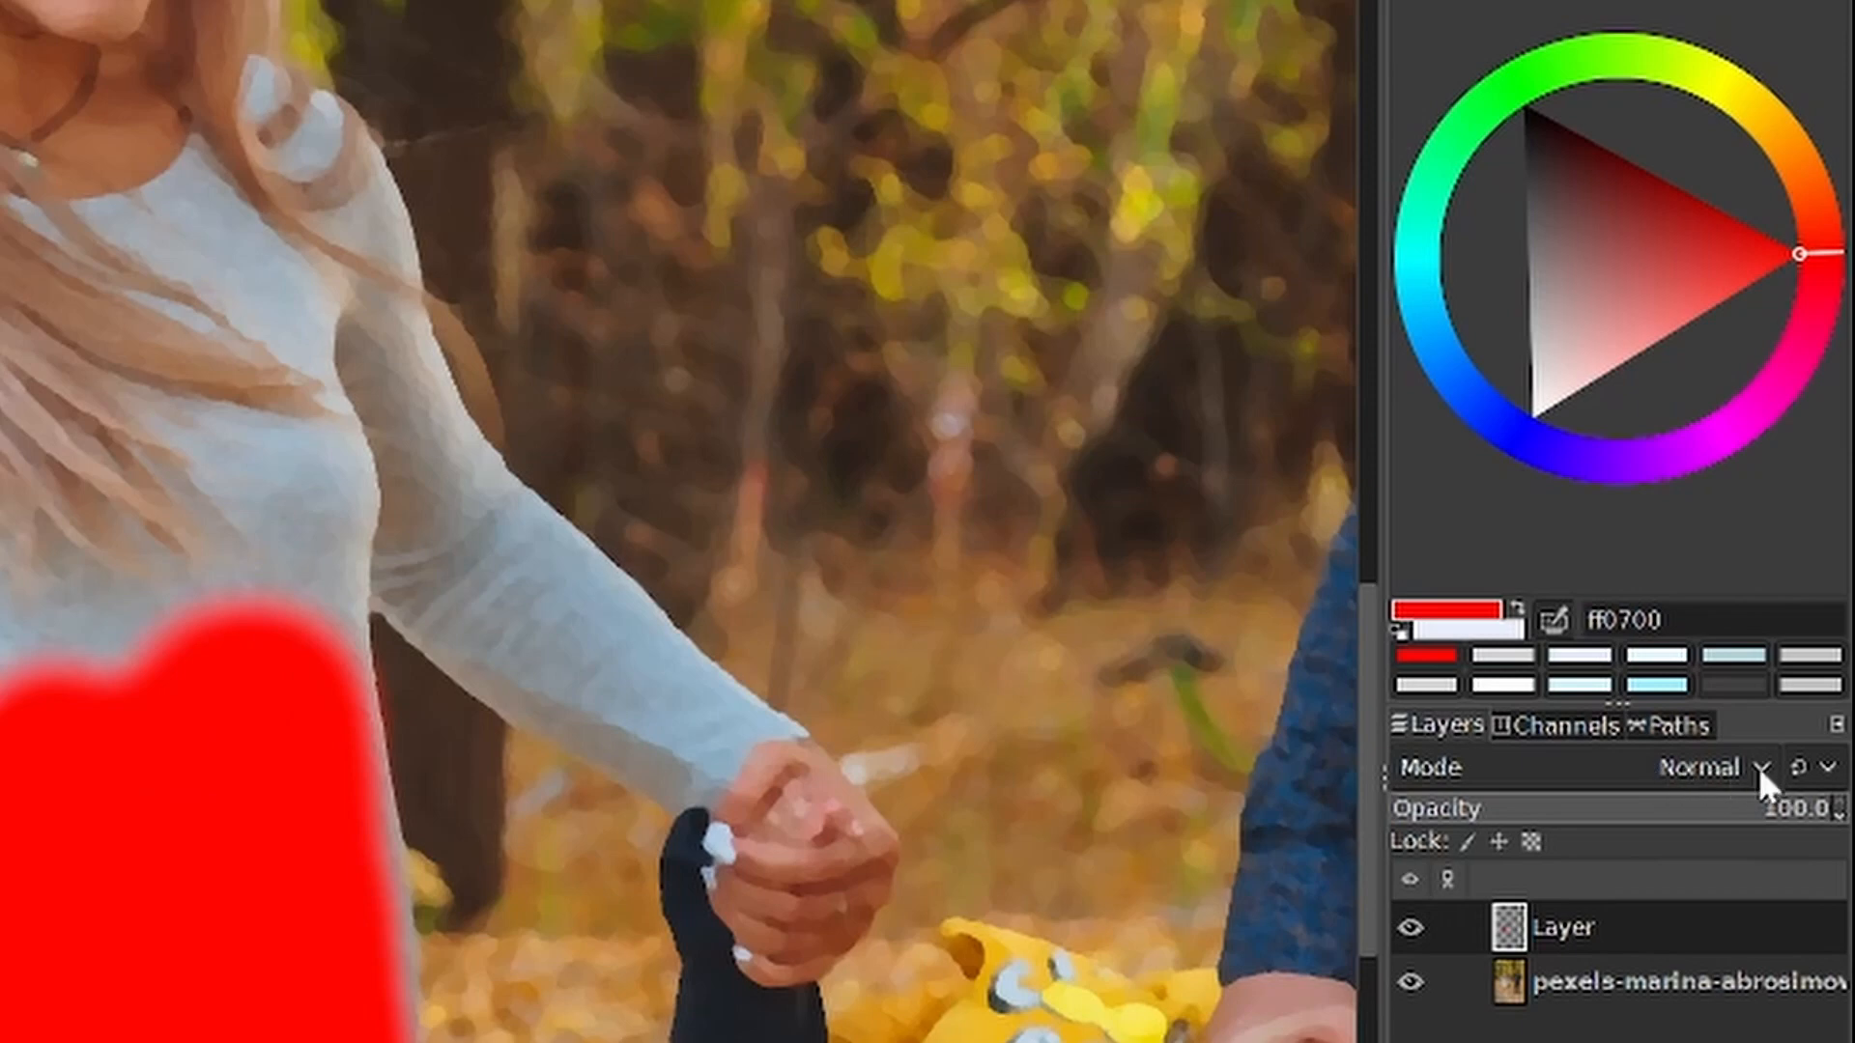
Step: Try the Burn, Overlay, Hard light and Pin light blend modes on the red painted layer
left_click(1760, 767)
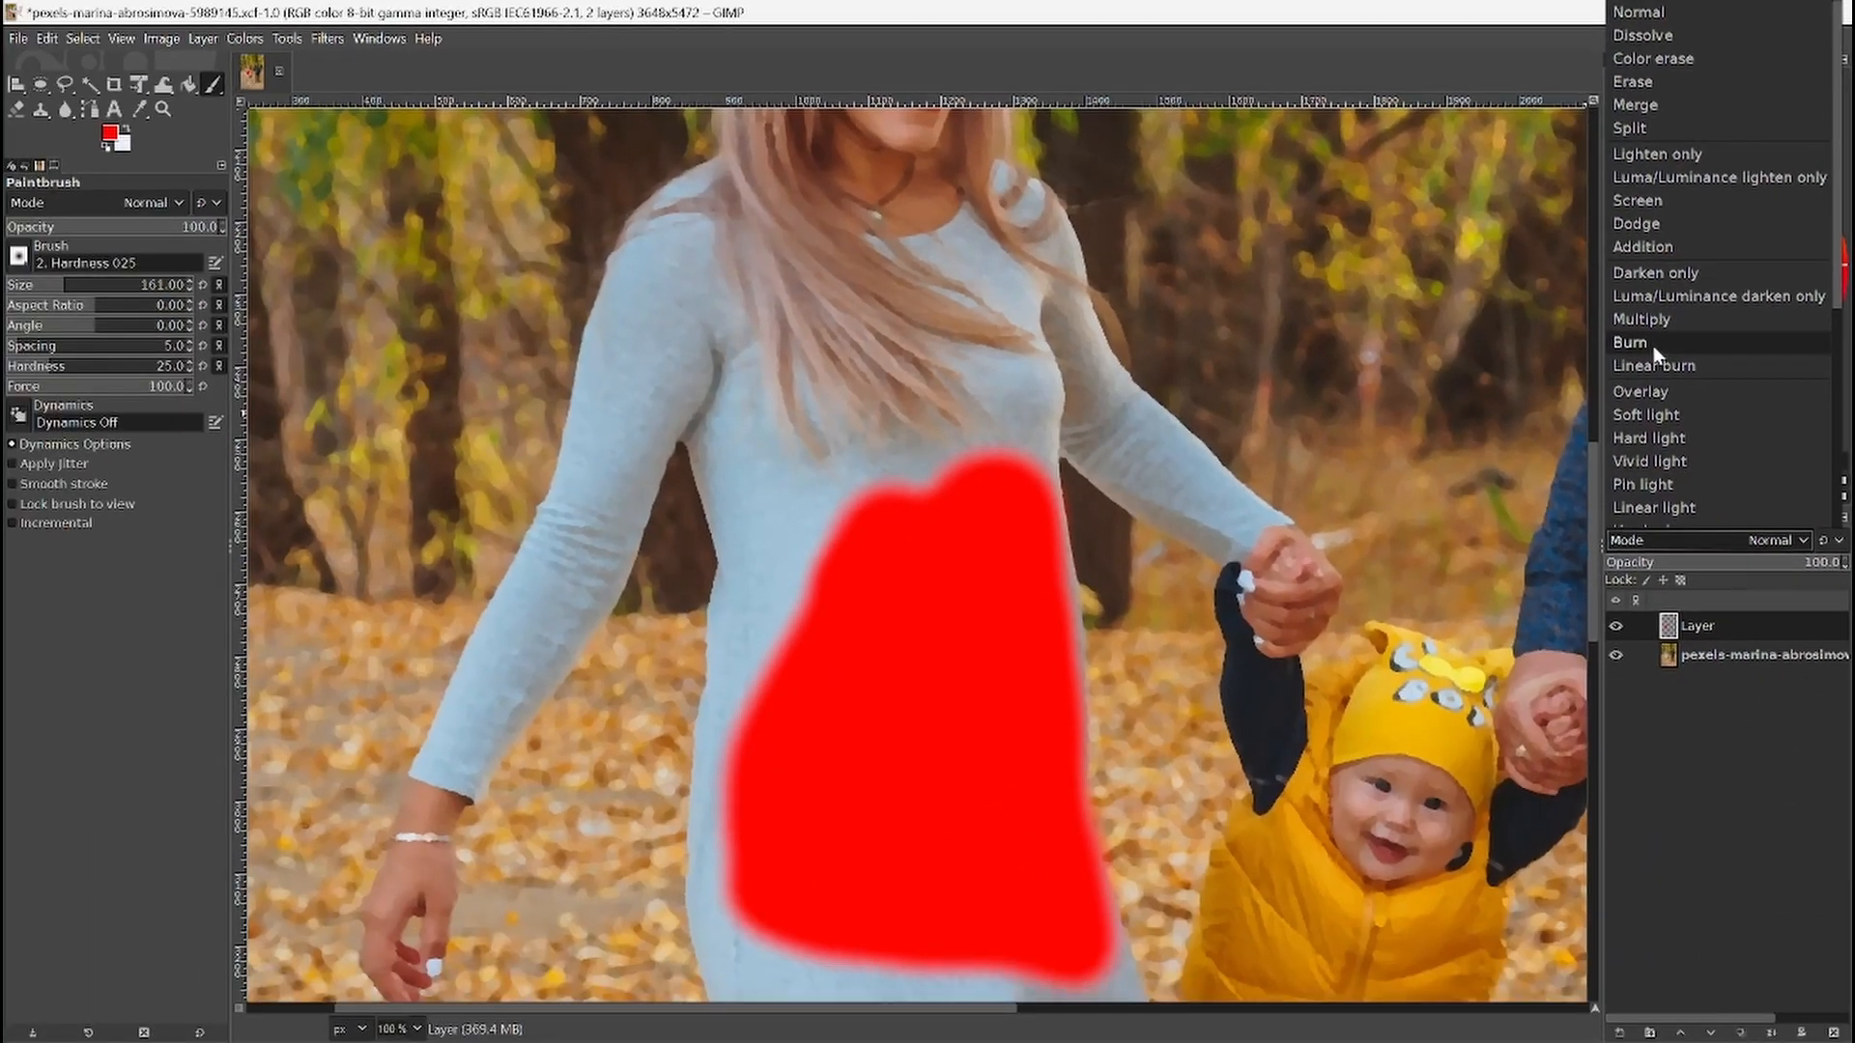
left_click(1654, 348)
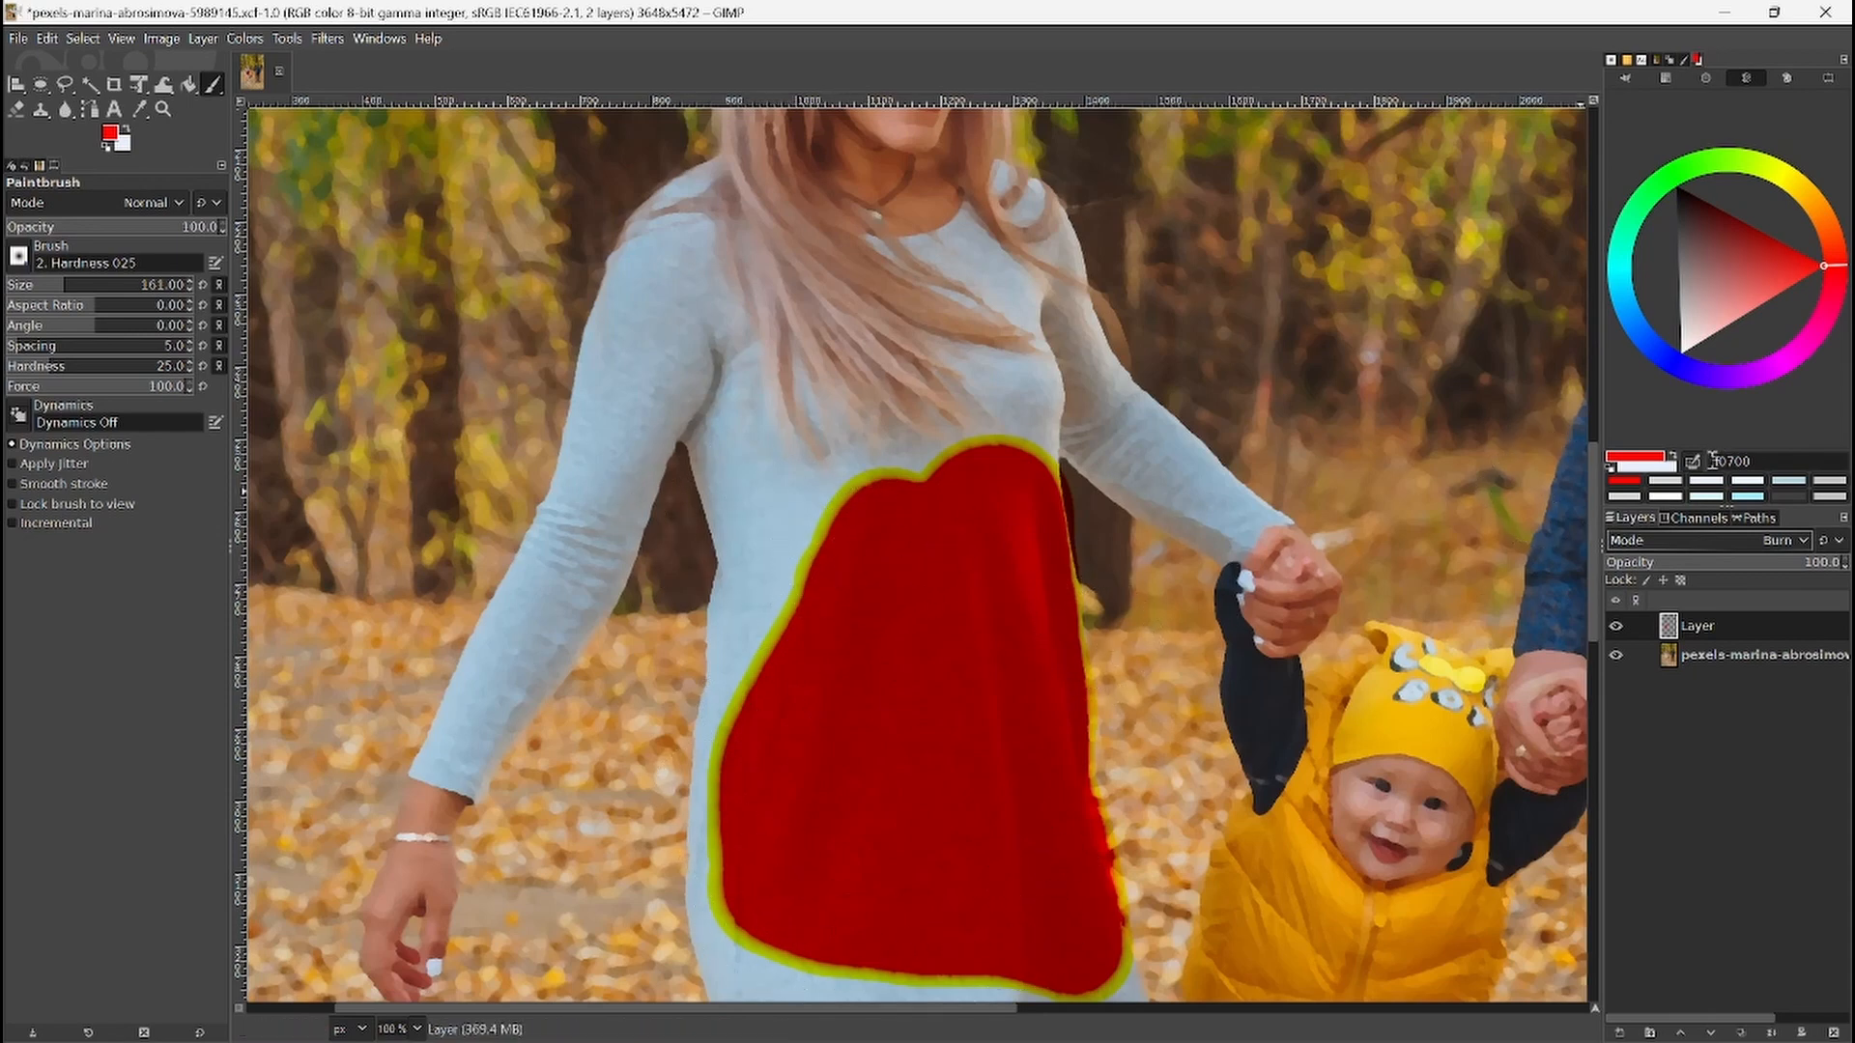
left_click(1794, 543)
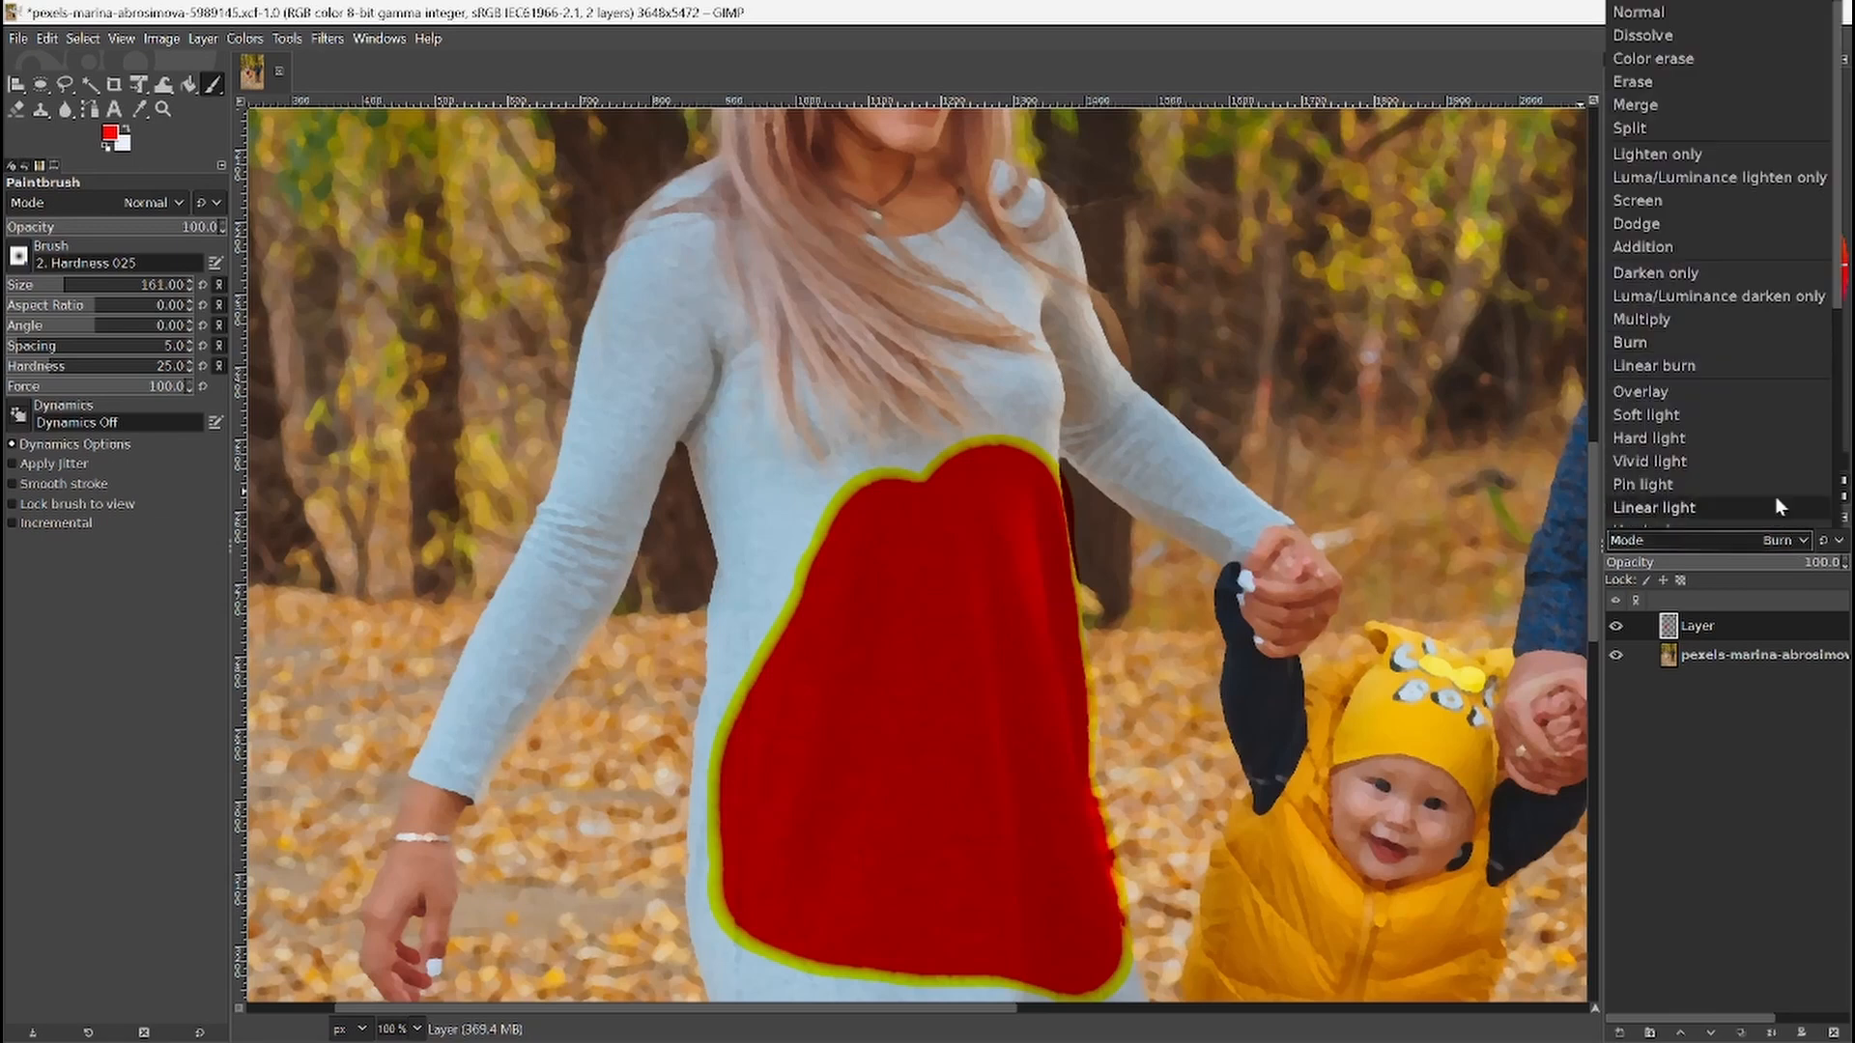
left_click(1682, 391)
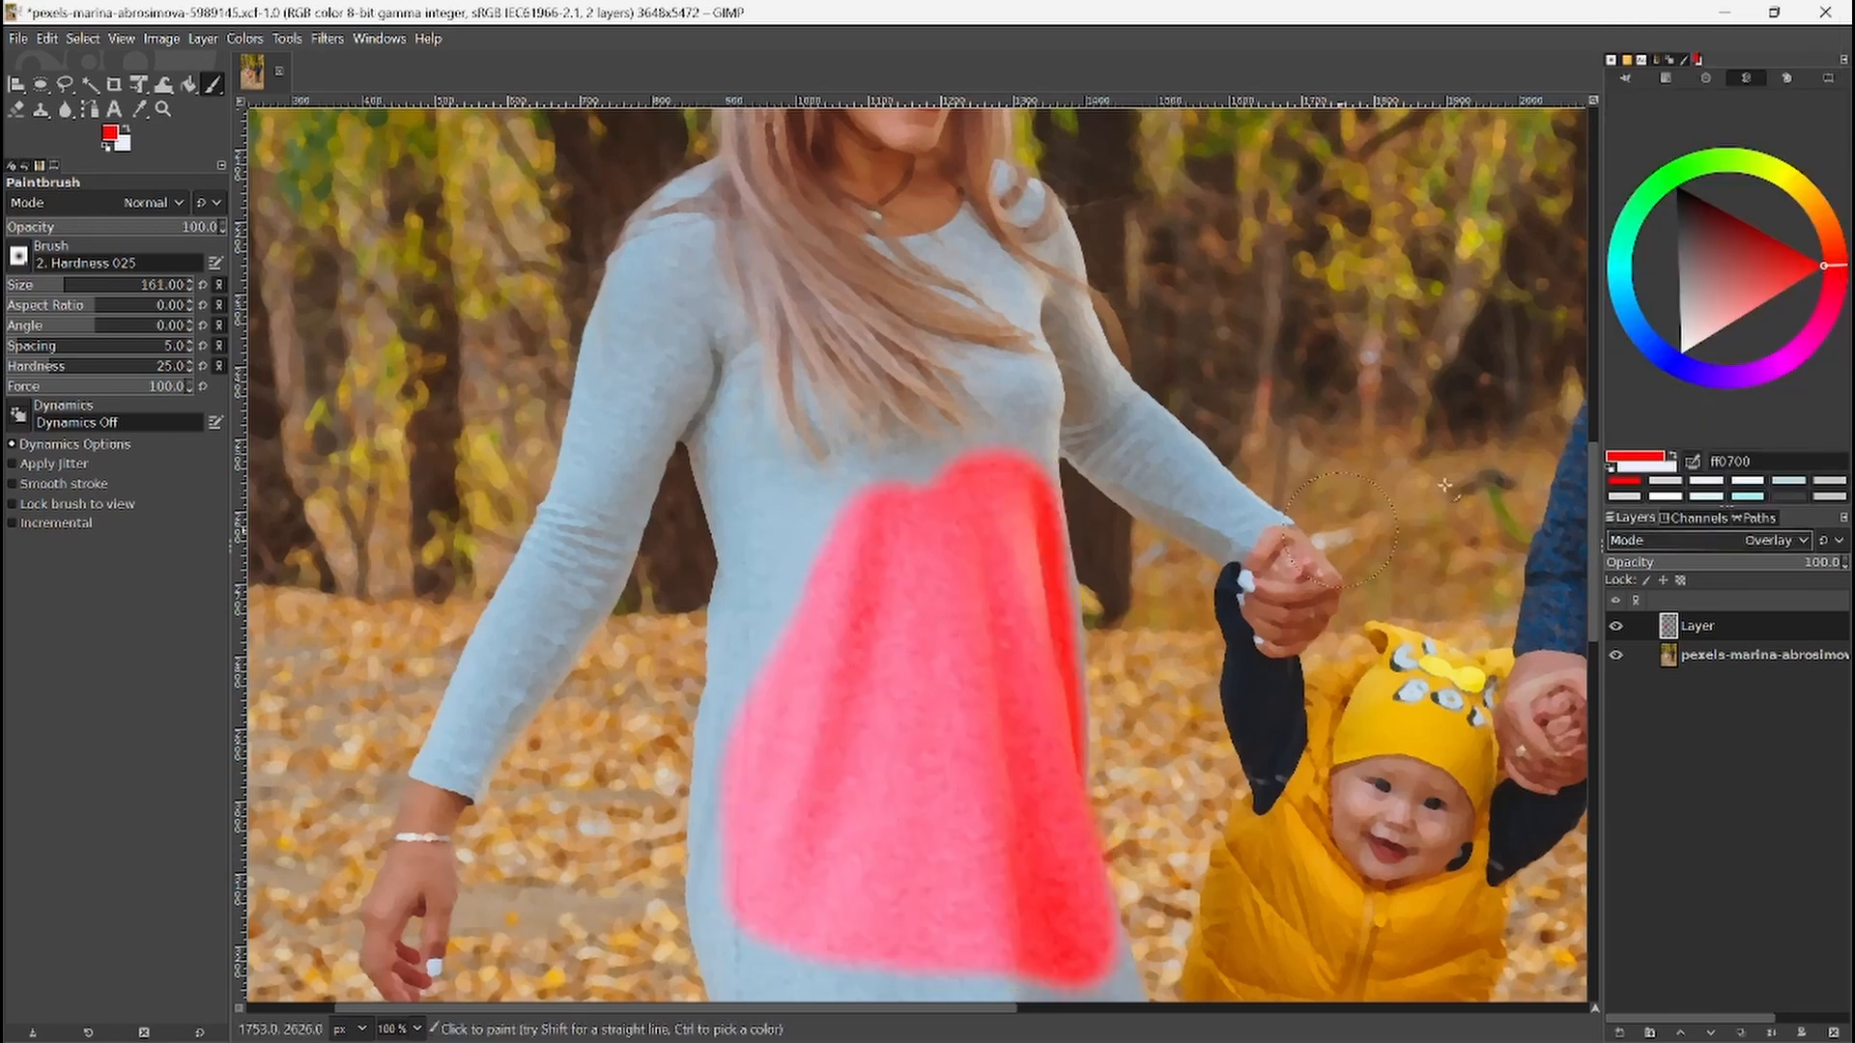
left_click(1796, 543)
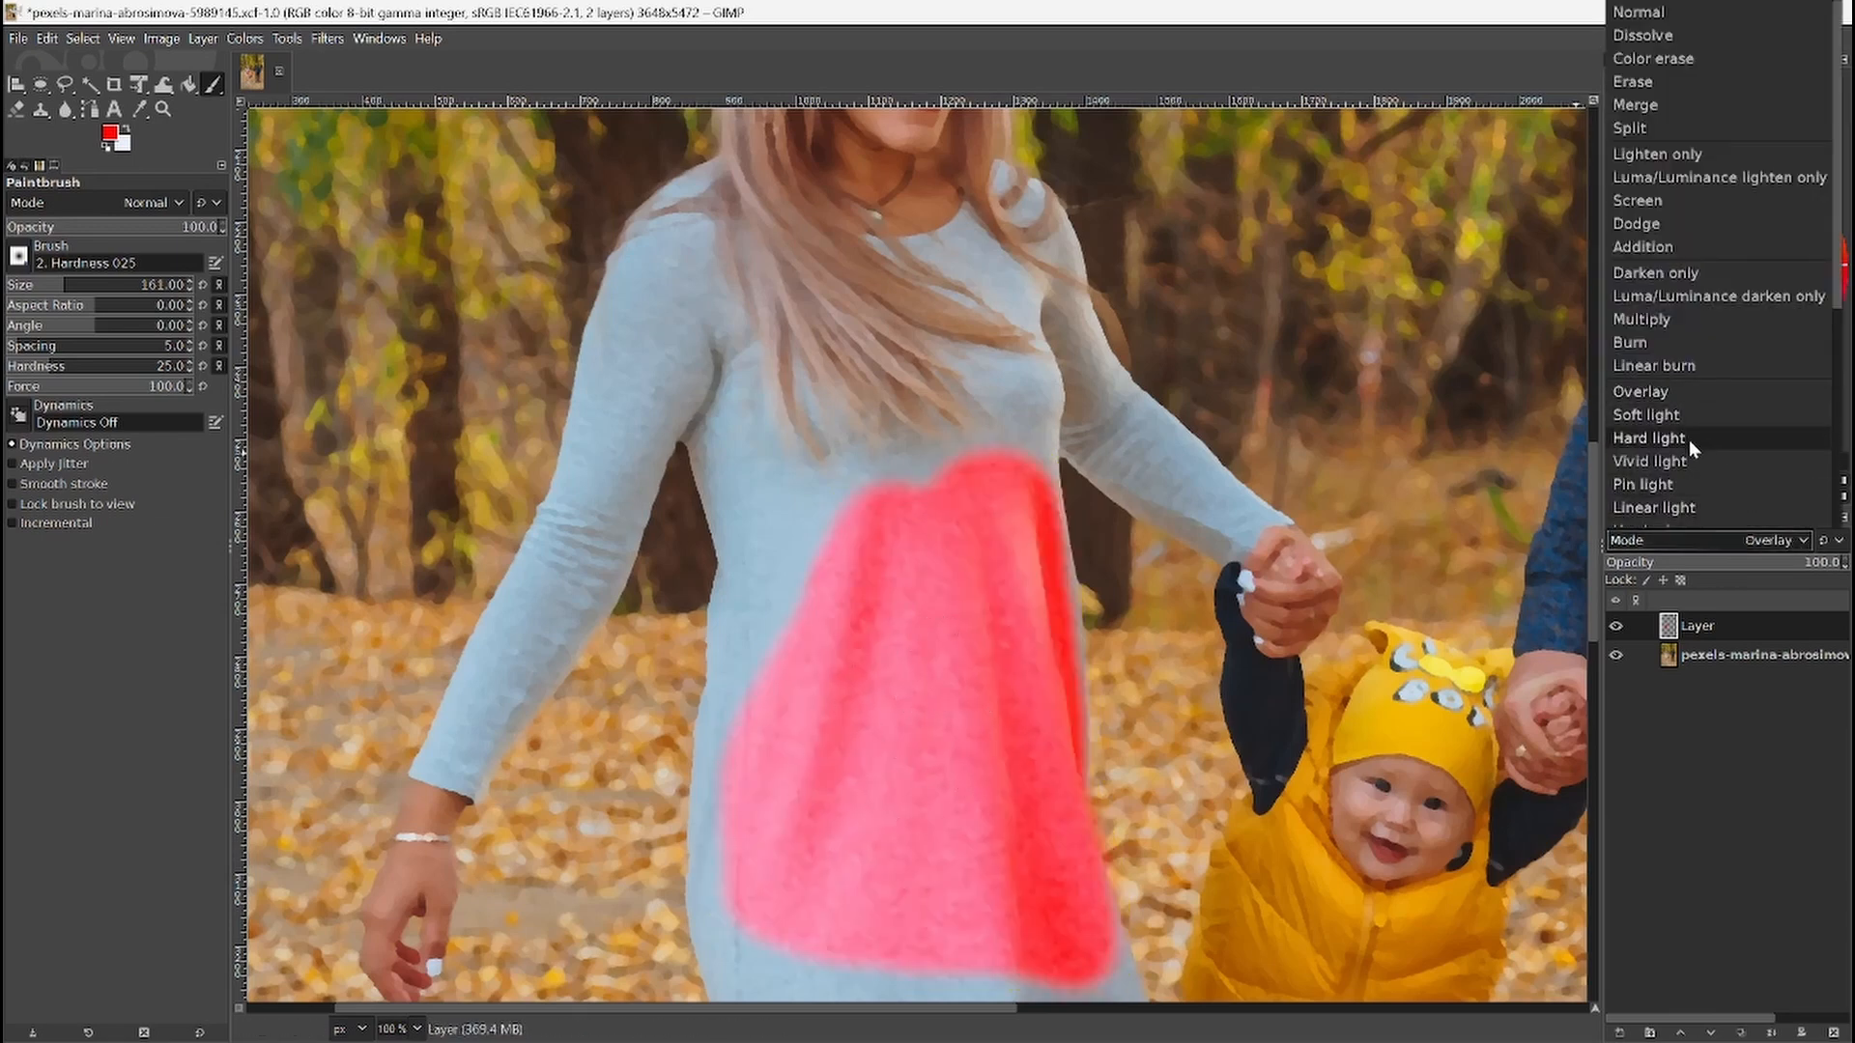
left_click(1688, 438)
left_click(1801, 544)
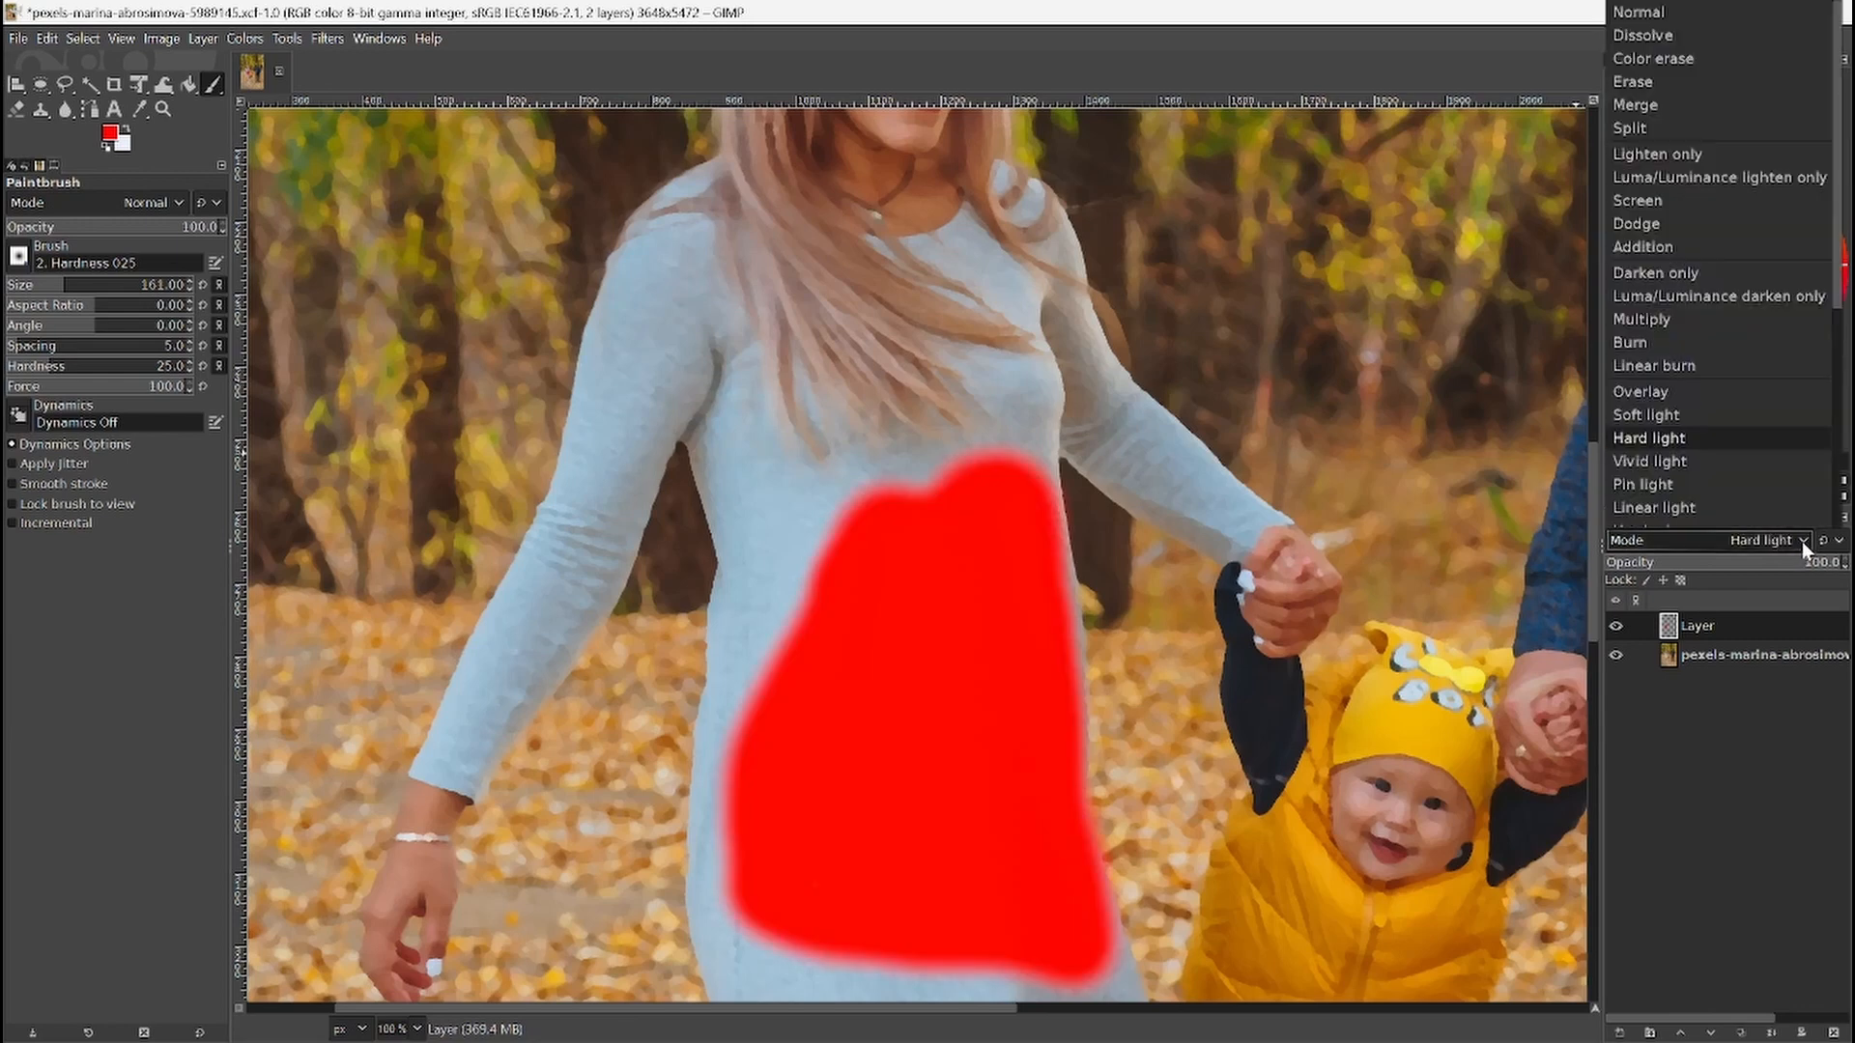
left_click(1689, 484)
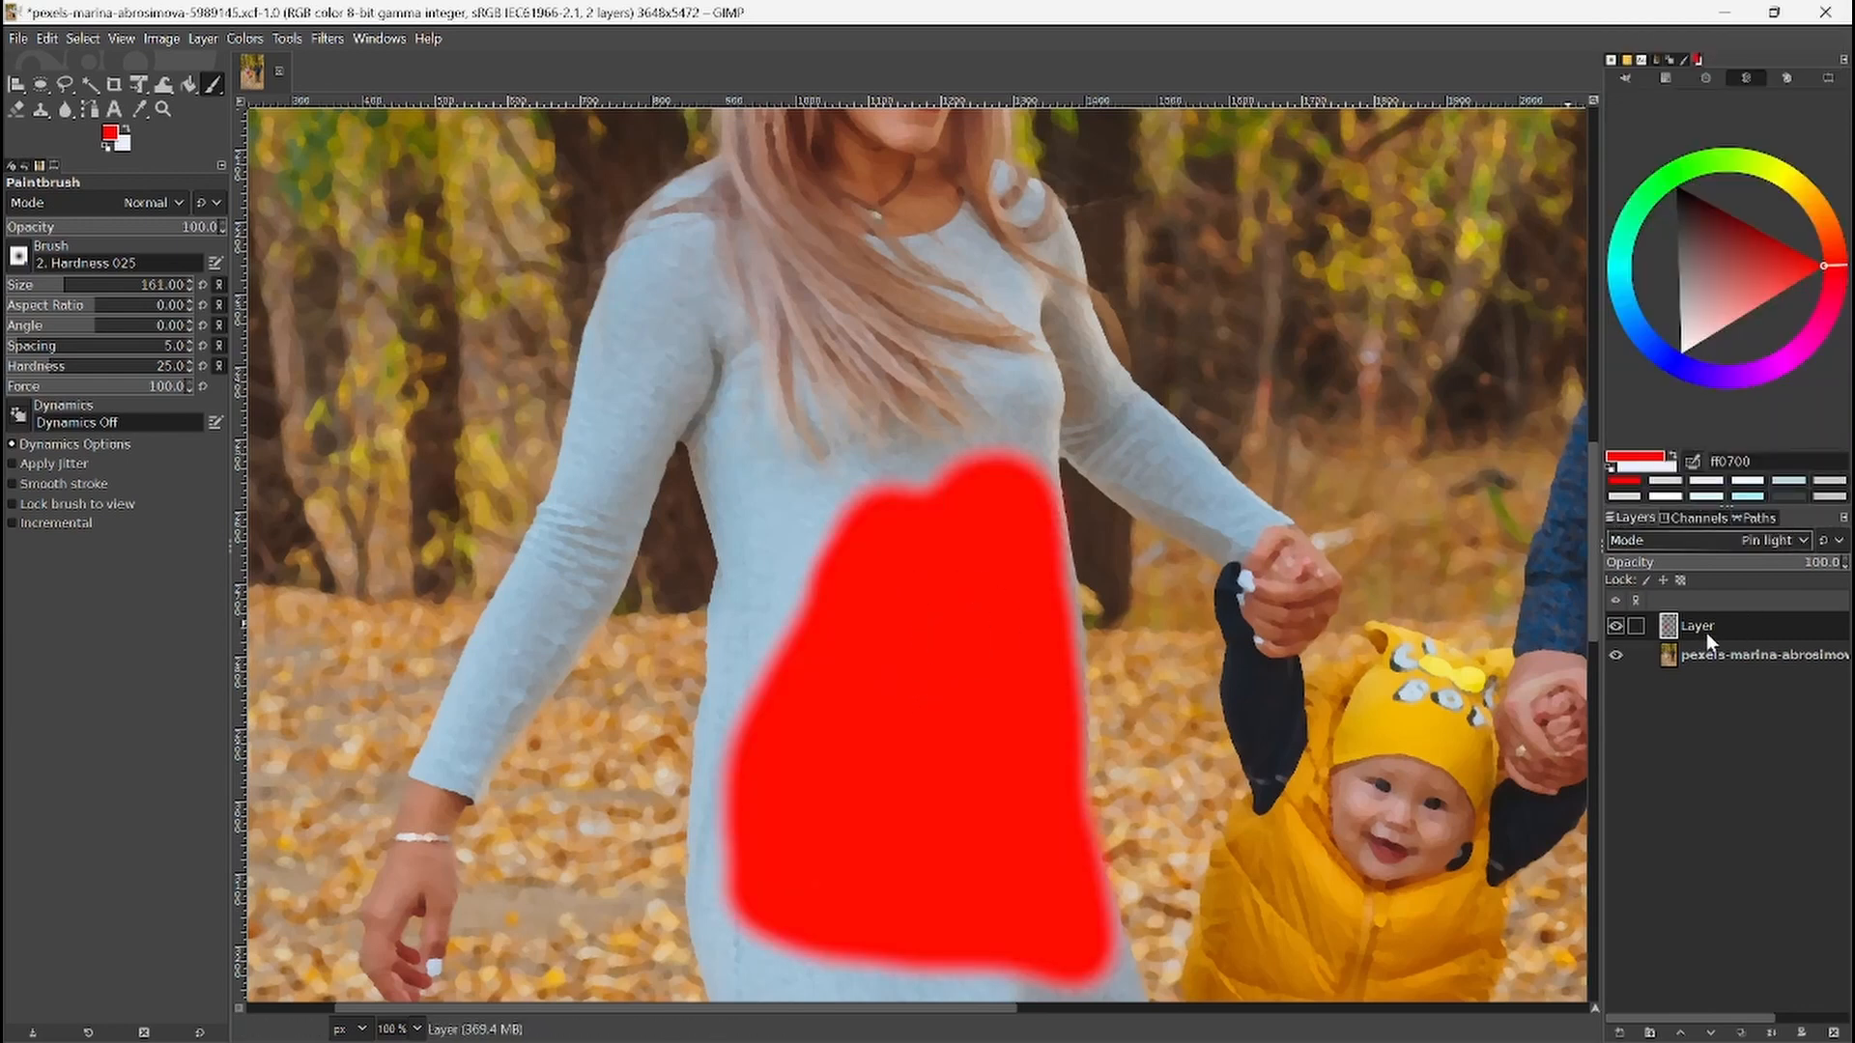
Step: Try the Split blend mode on the painted layer and set its mode to Merge
left_click(1780, 539)
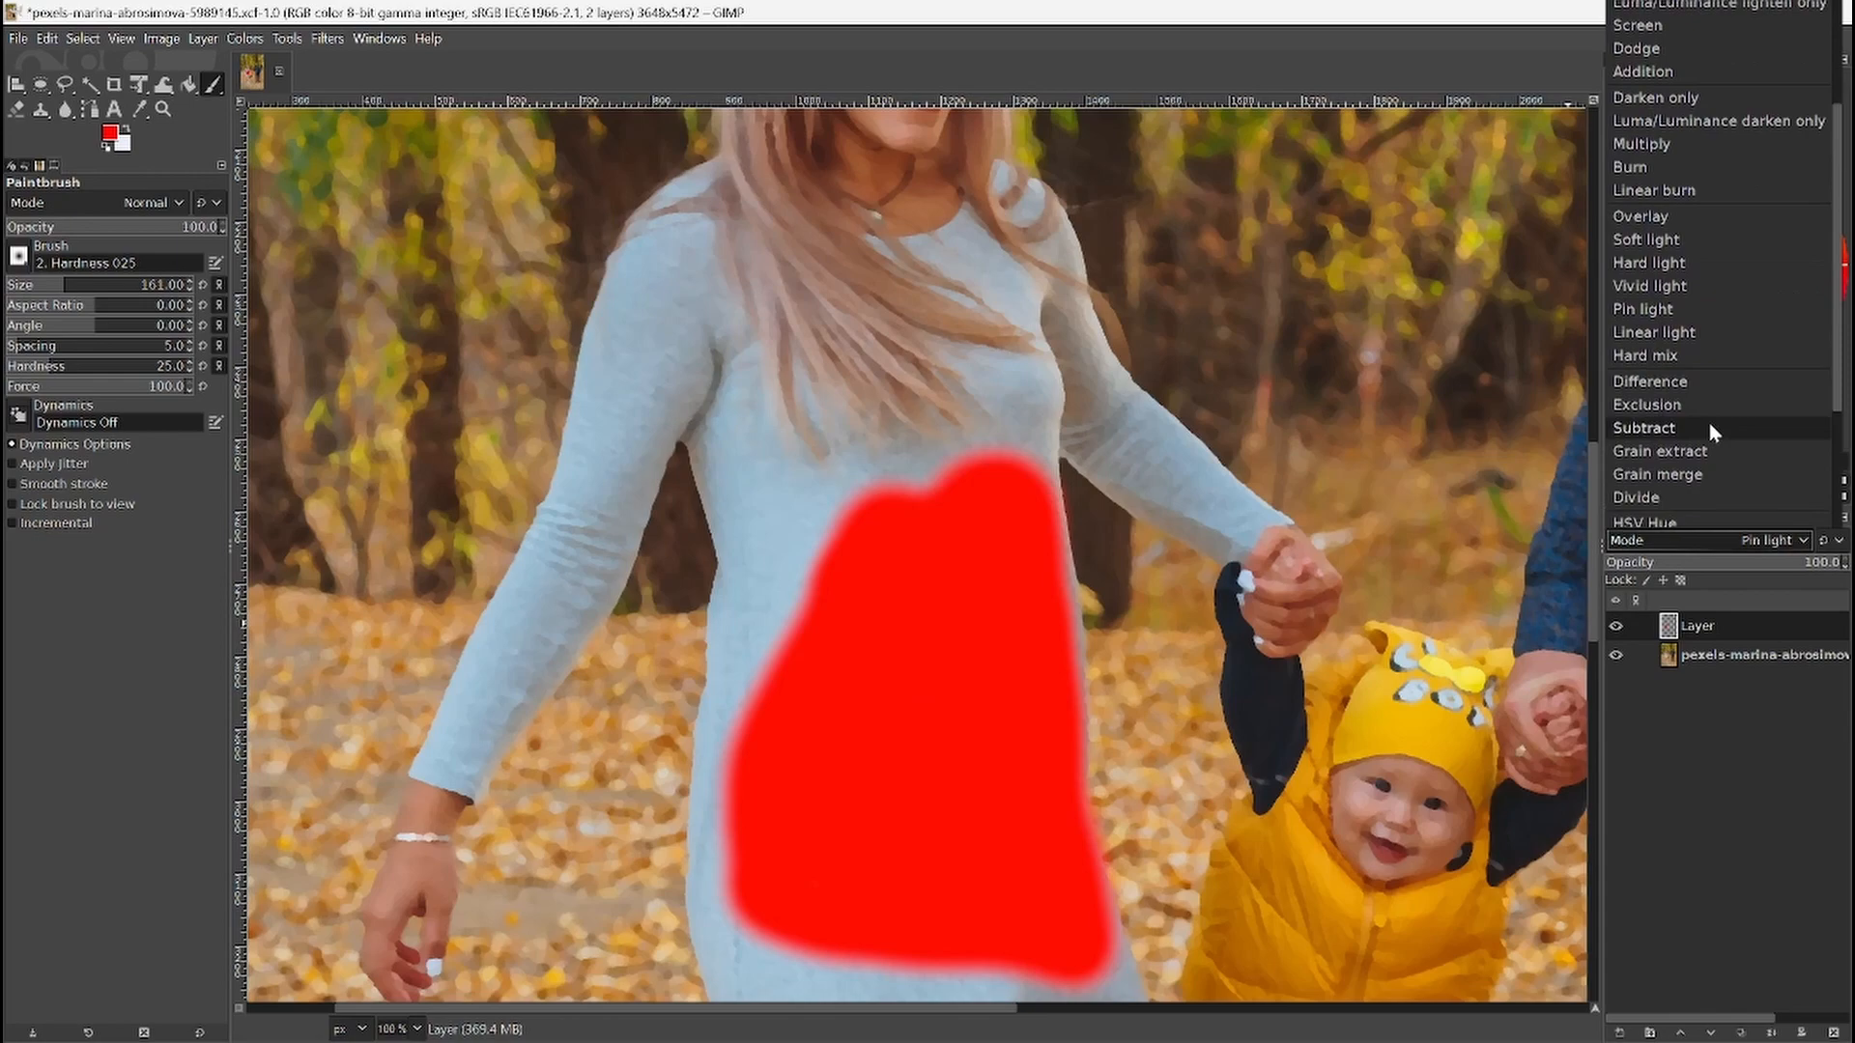
scroll(1708, 423, "down", 5)
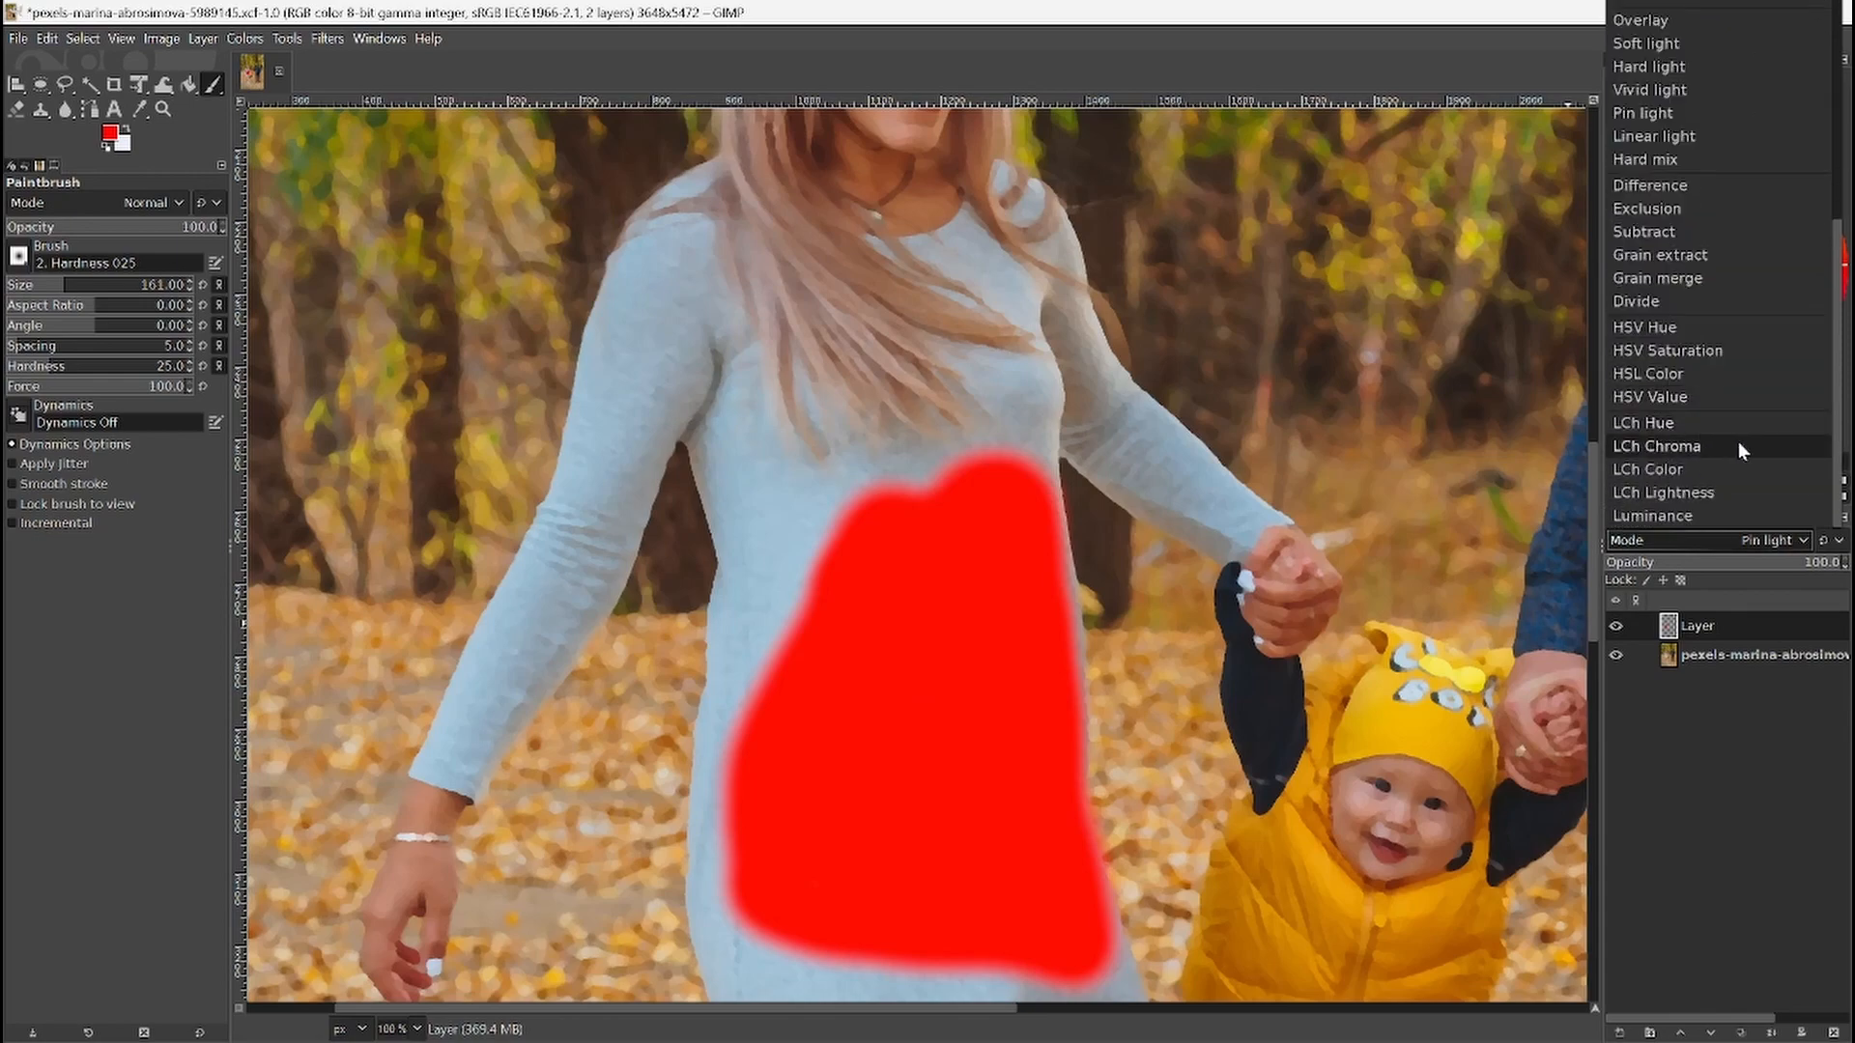
scroll(1737, 445, "up", 5)
left_click(1654, 127)
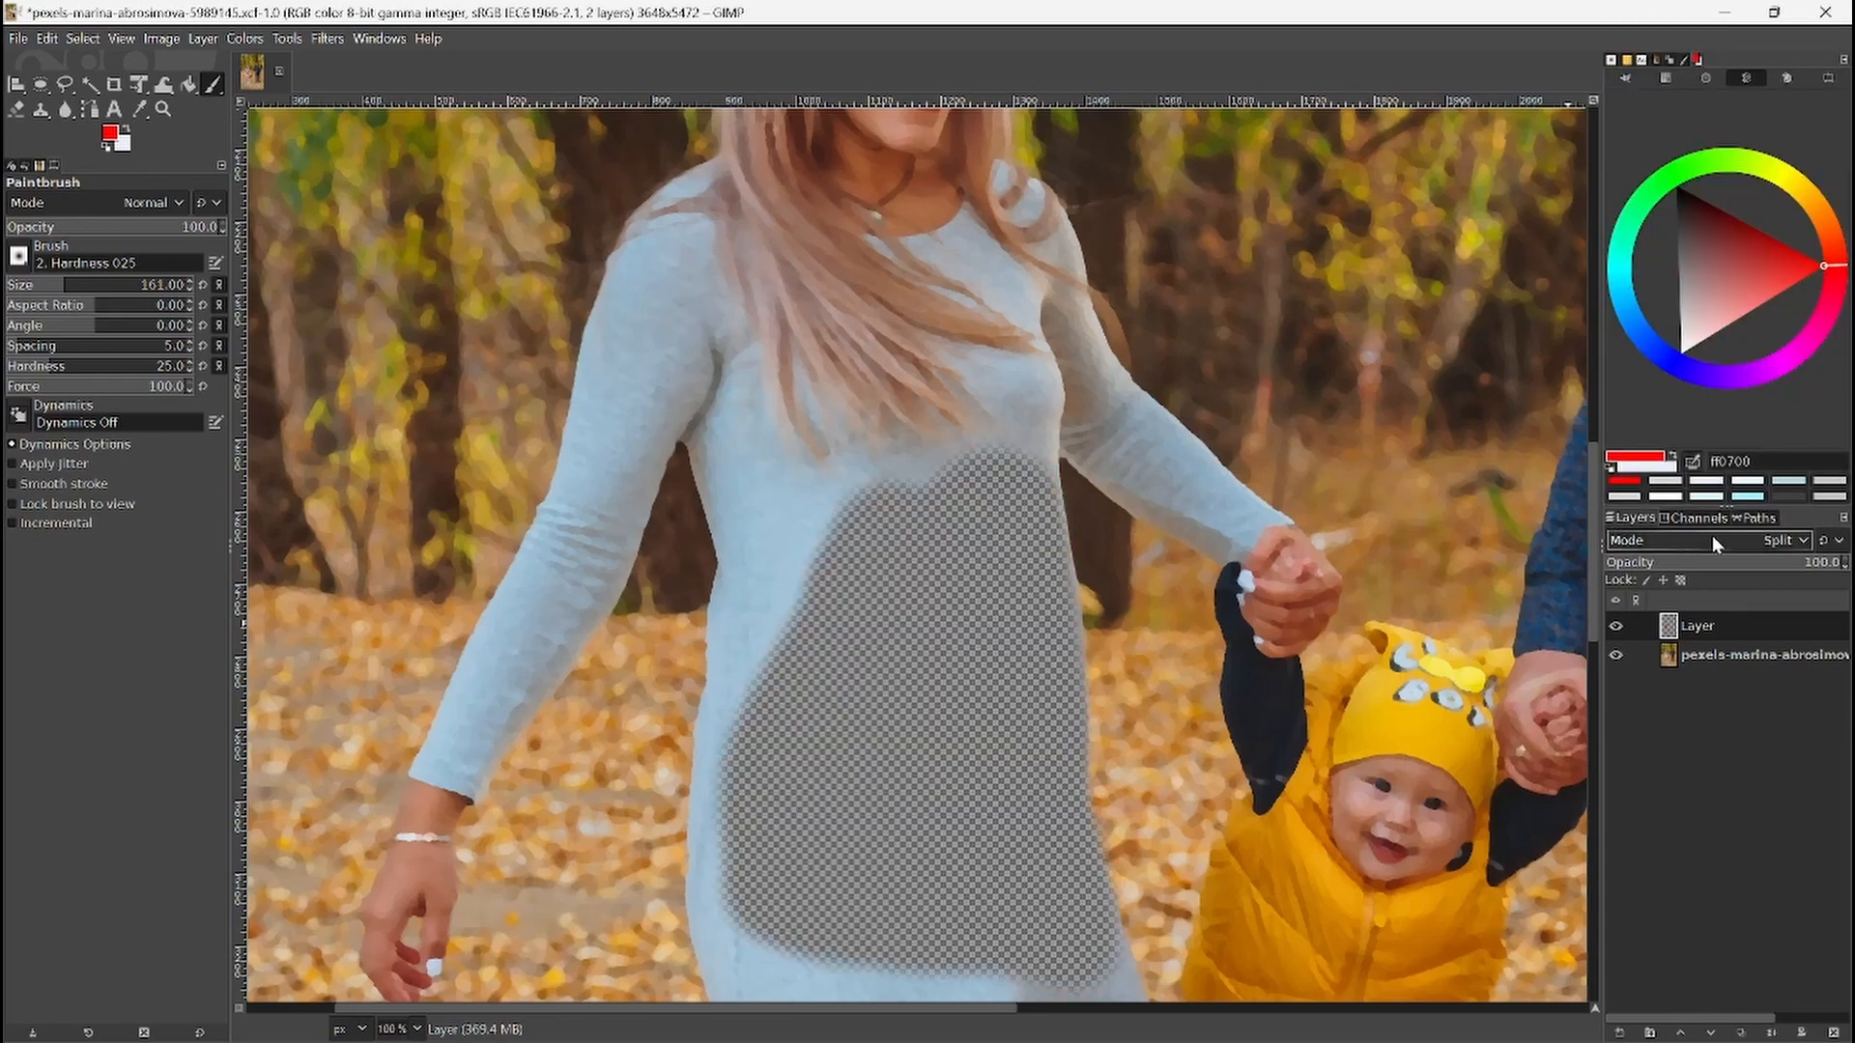
left_click(1780, 547)
left_click(1656, 110)
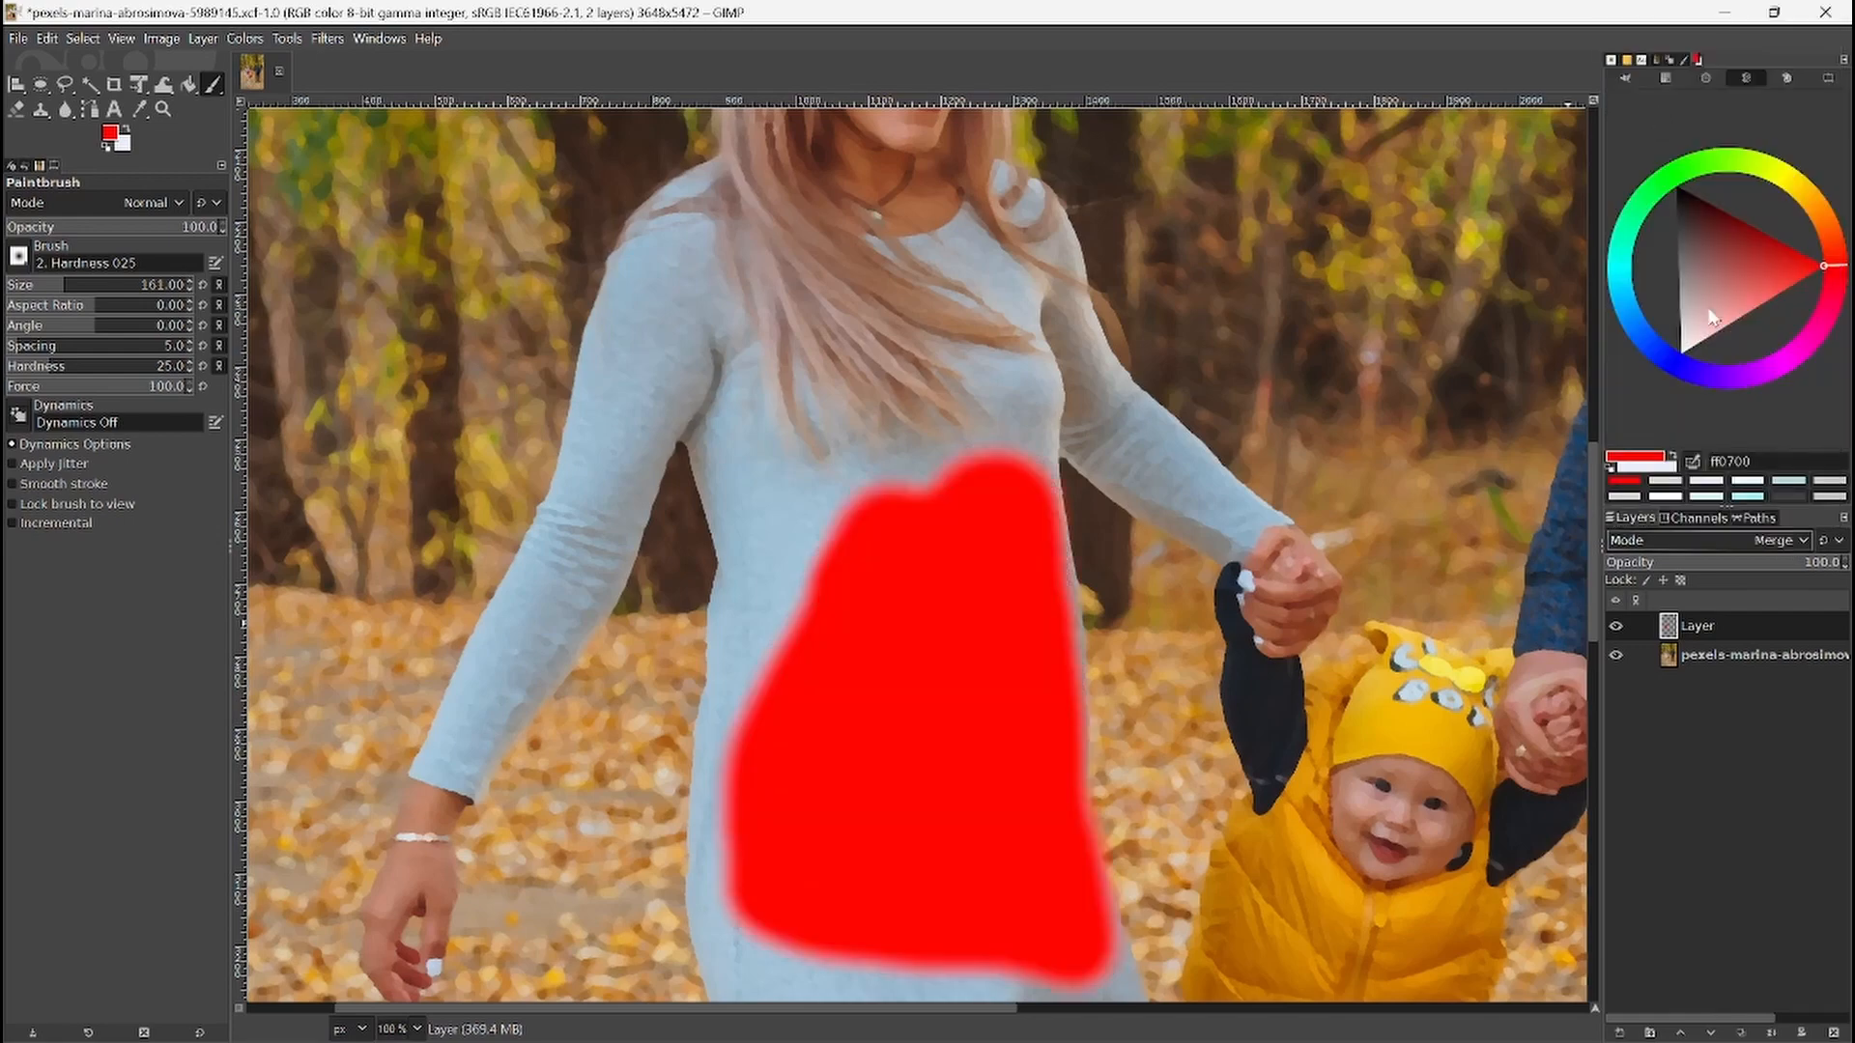
Step: Try the Multiply blend mode on the painted layer, set its mode to HSL Color and adjust the foreground color to ff0a00
left_click(1776, 540)
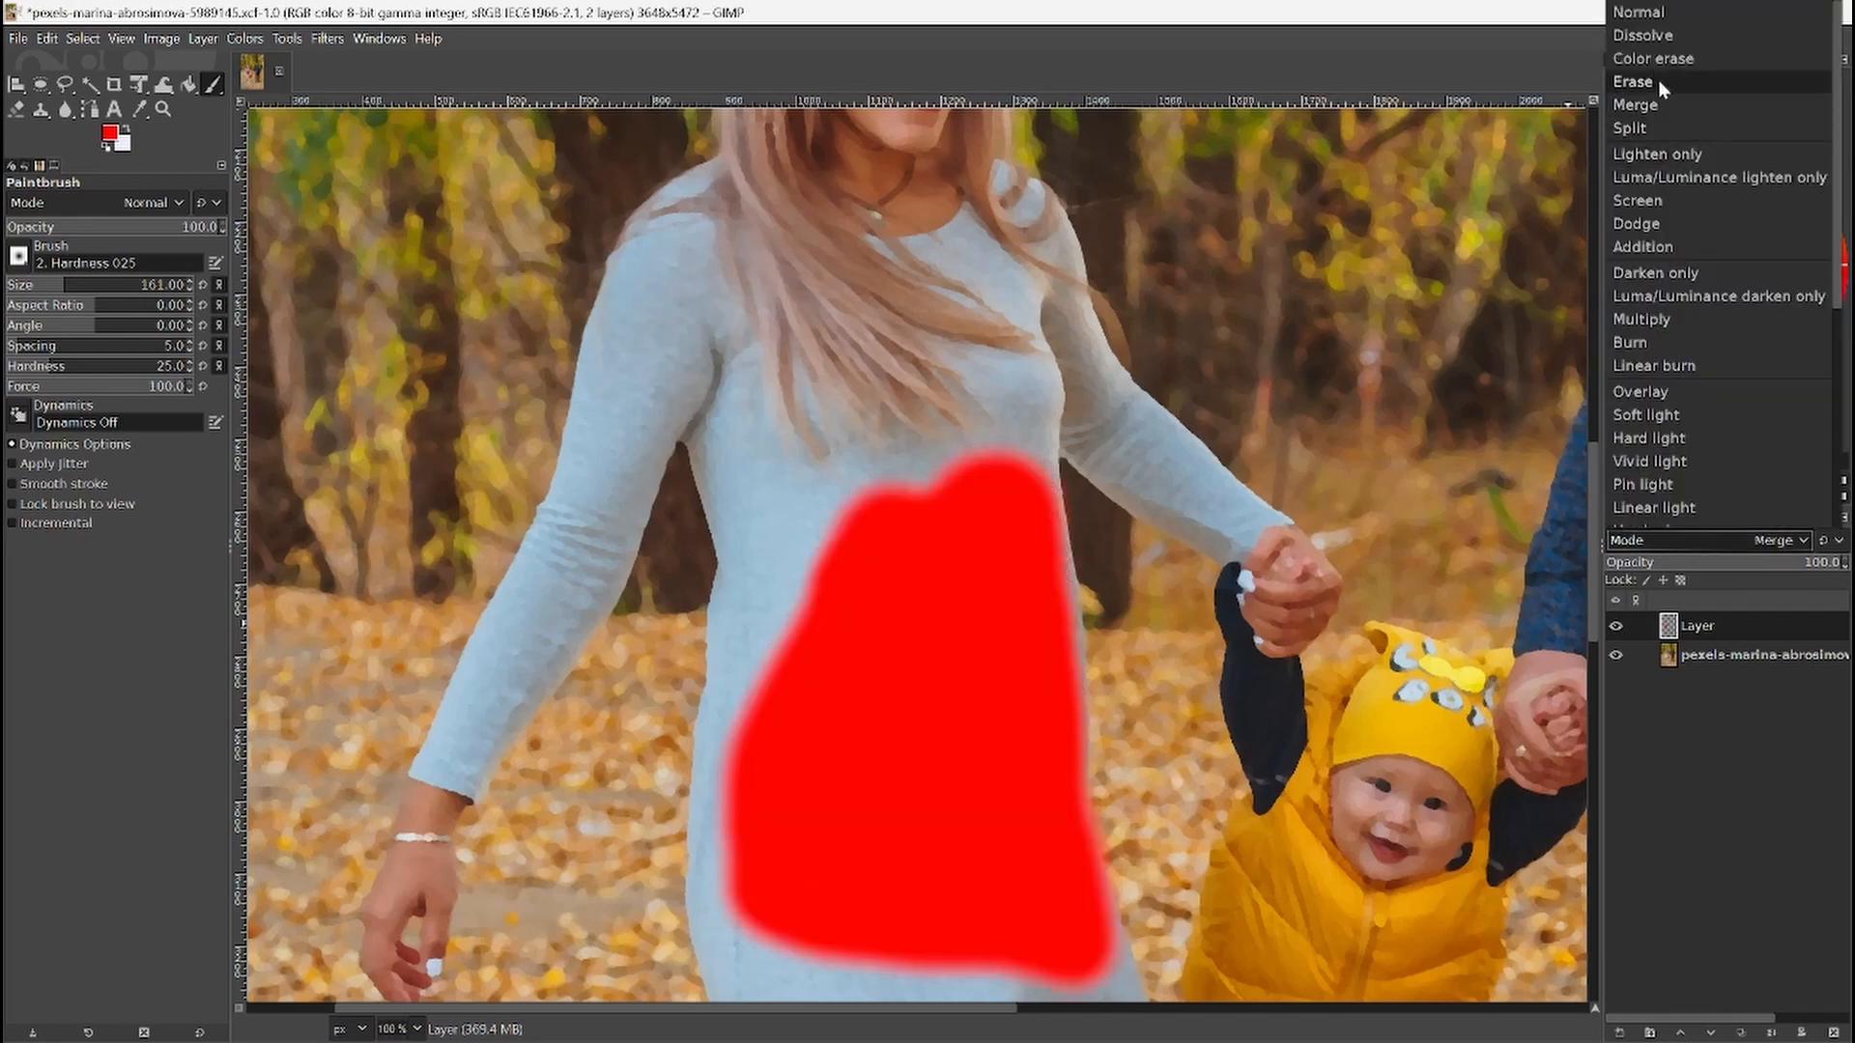
left_click(1681, 319)
left_click(1758, 537)
scroll(1689, 343, "down", 5)
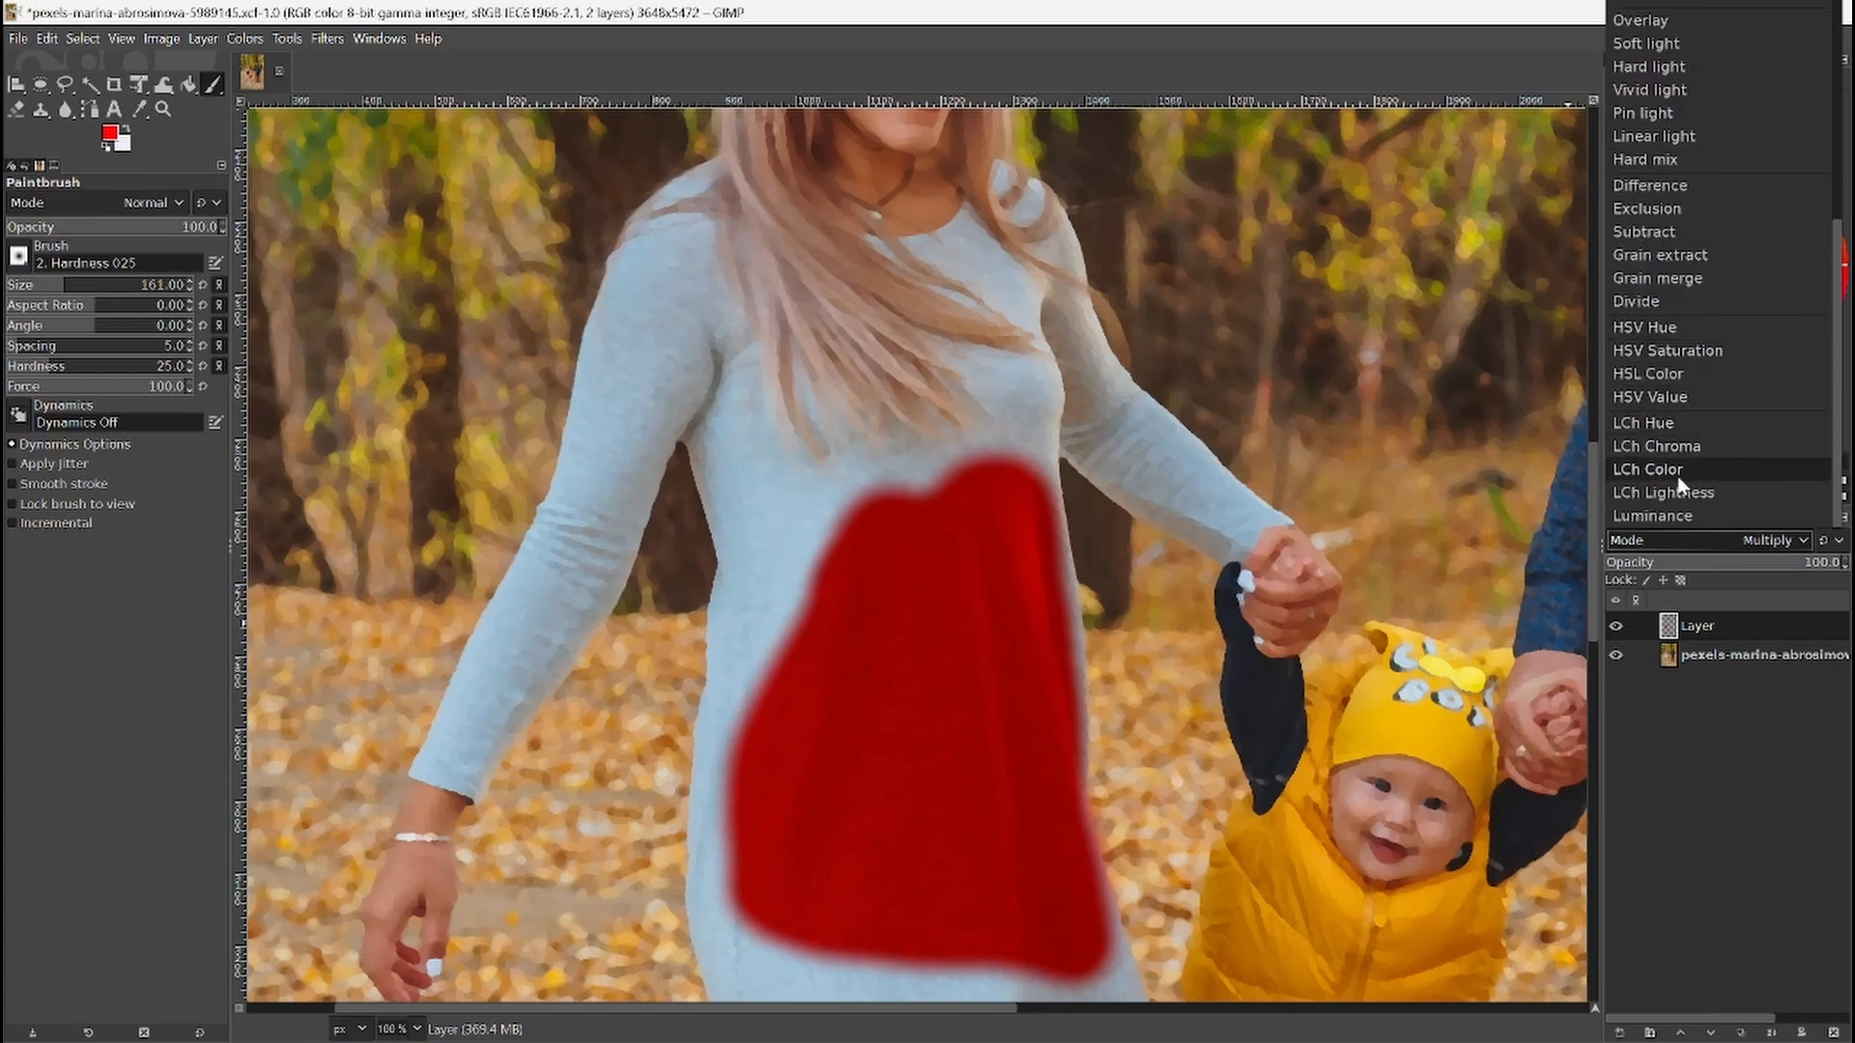
left_click(1654, 377)
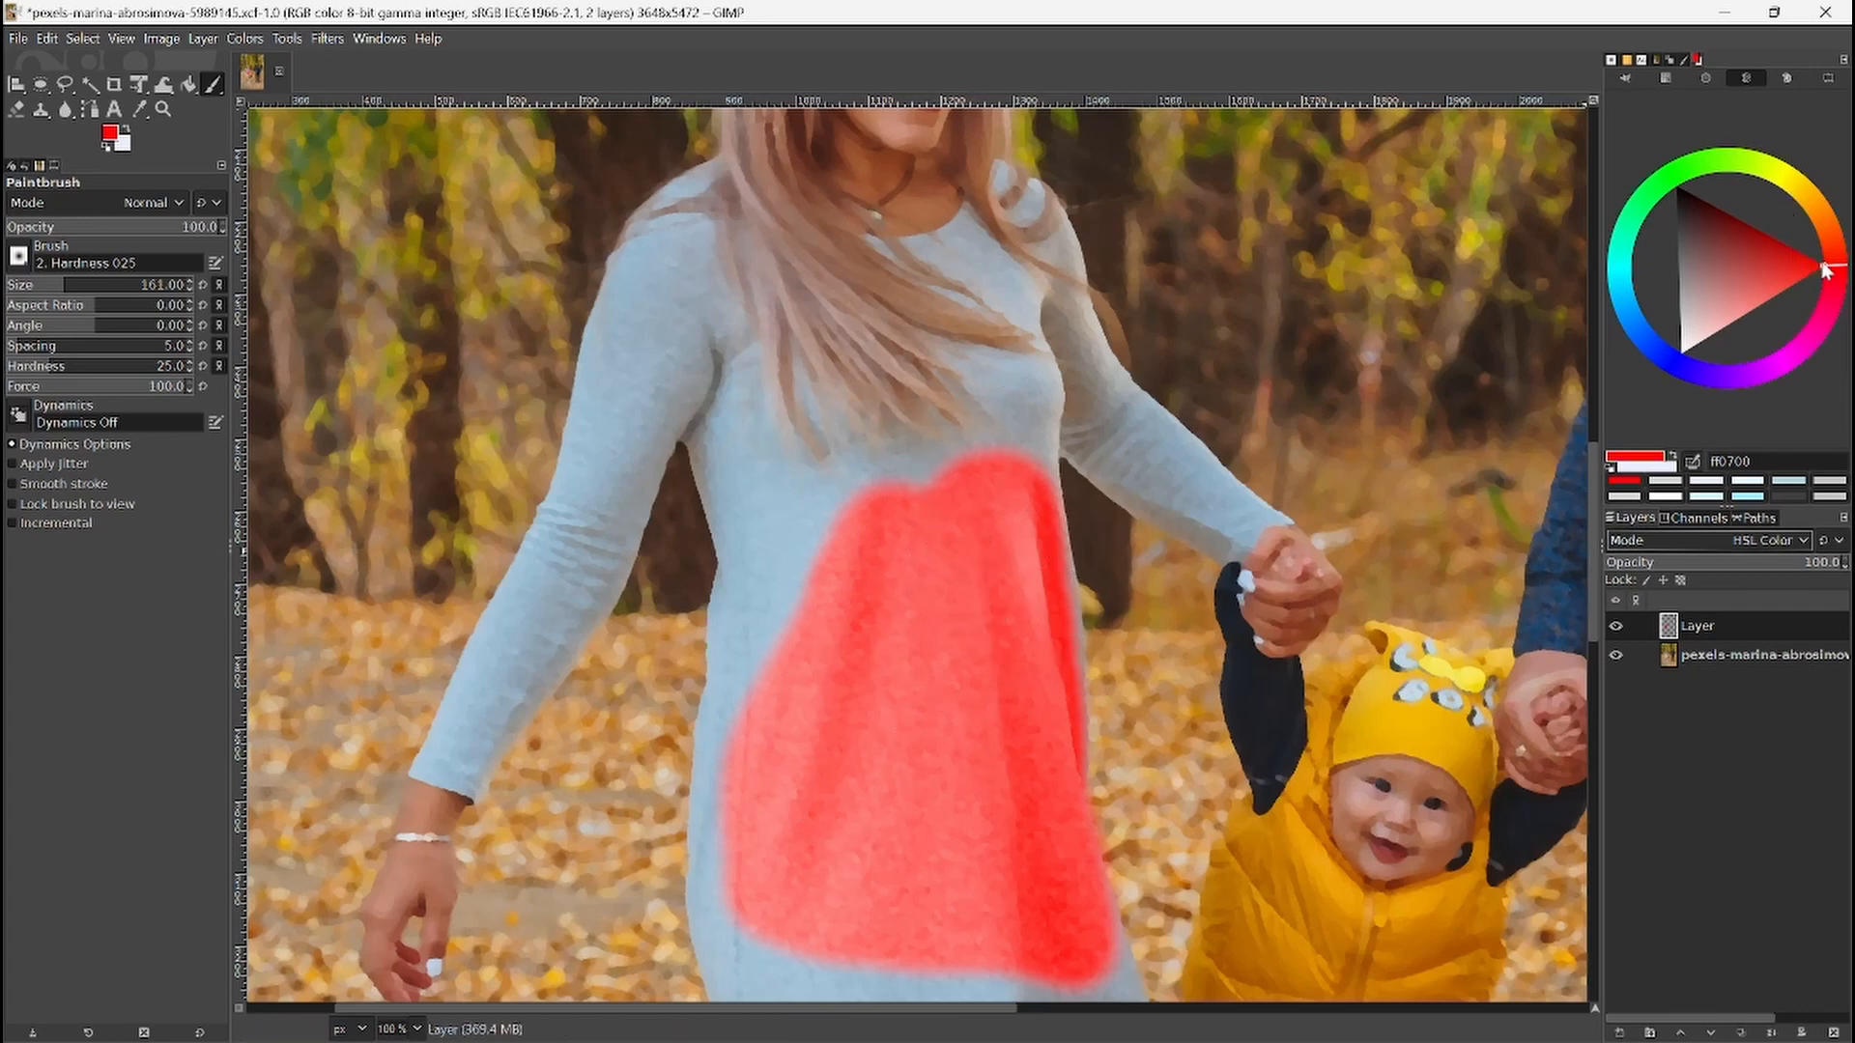
mouse_move(1834, 278)
left_mouse_down()
mouse_move(1723, 373)
mouse_move(1615, 283)
mouse_move(1590, 291)
mouse_move(1730, 411)
mouse_move(1835, 266)
left_mouse_up()
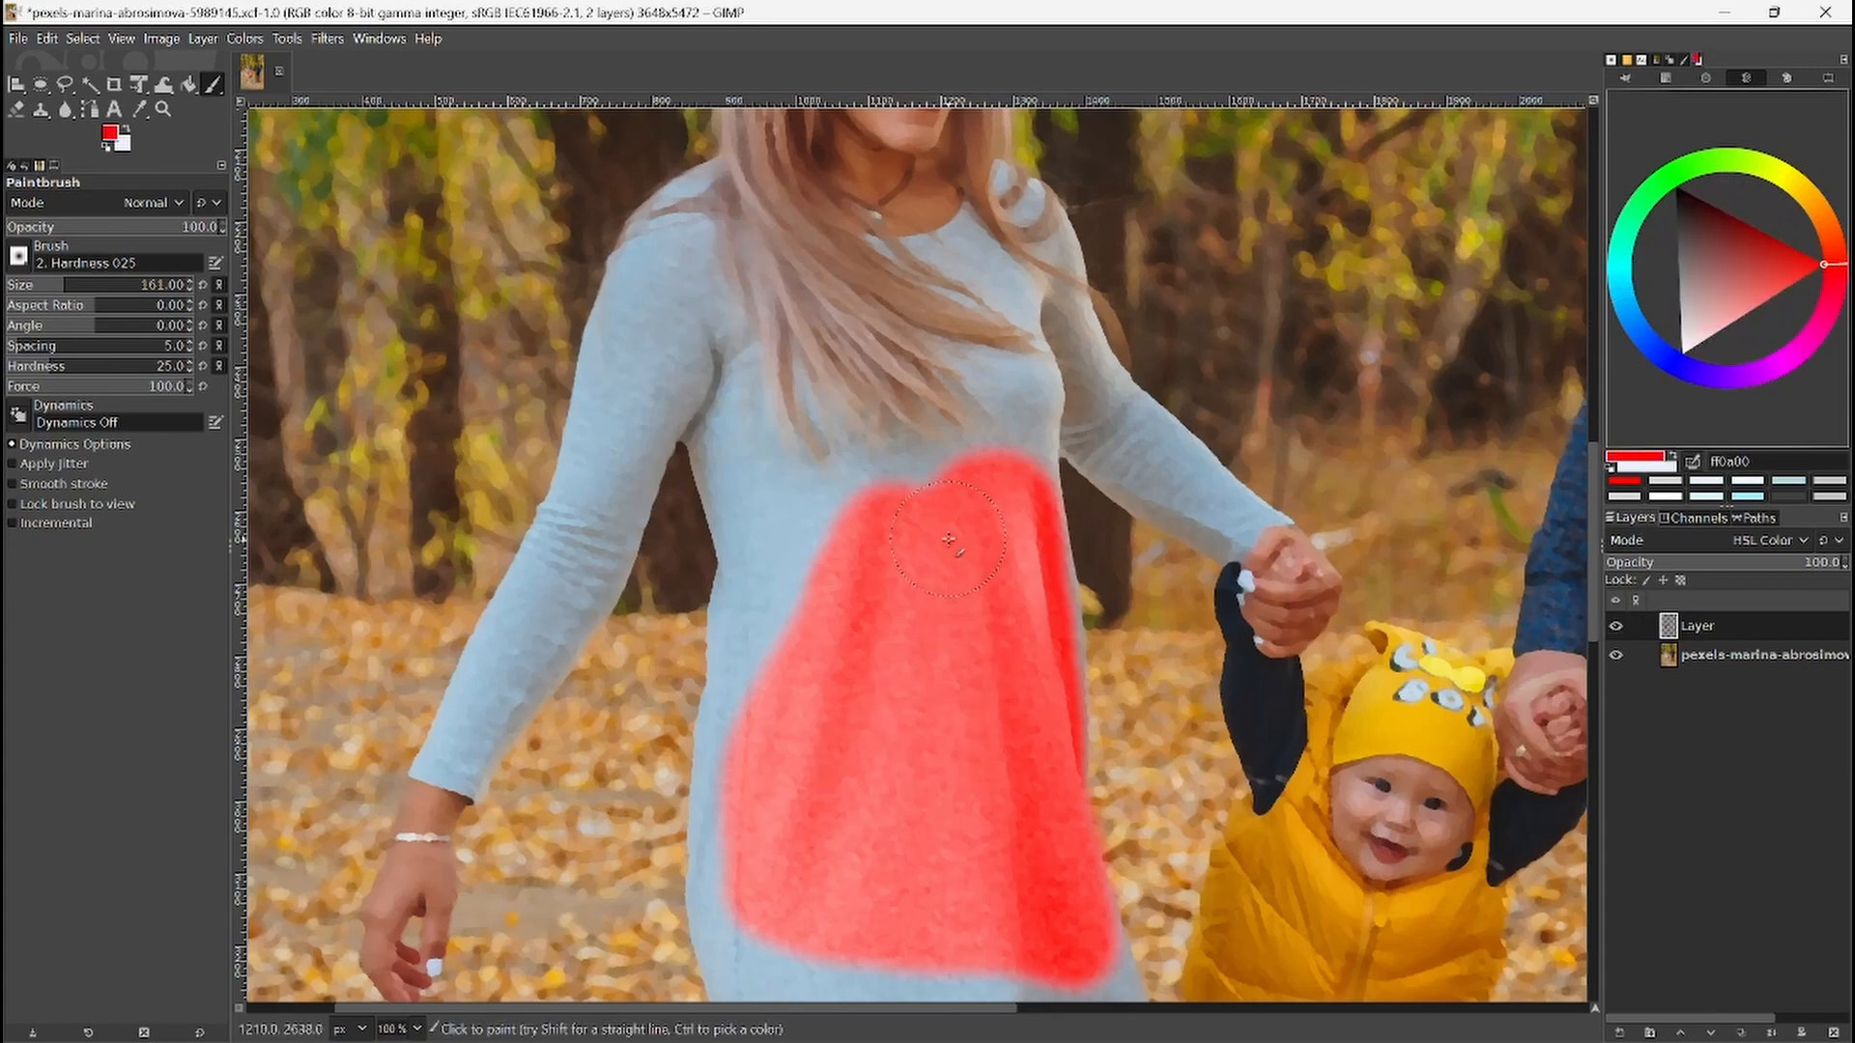
Step: Examine the recolored dress area within the whole family photo and up close around its edges
scroll(969, 530, "down", 8)
scroll(976, 525, "up", 8)
scroll(985, 517, "down", 2)
scroll(985, 517, "down", 2)
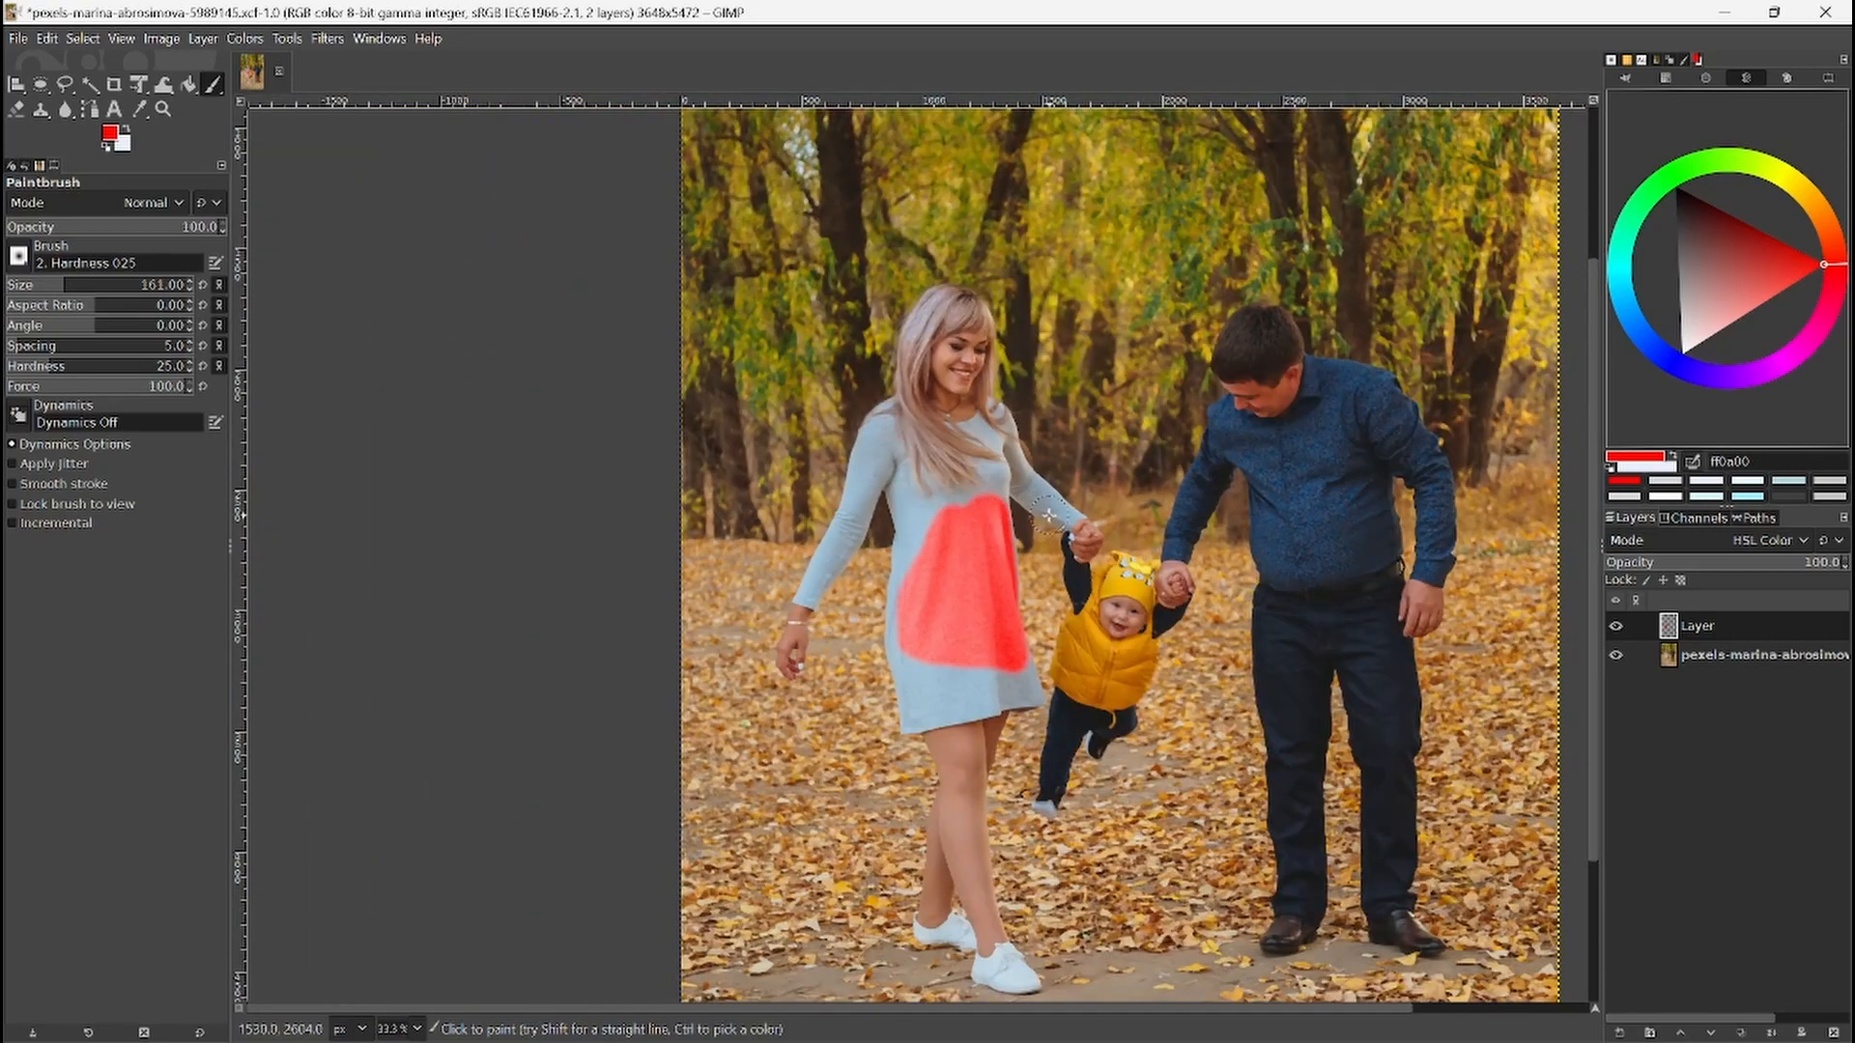
scroll(1005, 512, "down", 3)
scroll(1024, 507, "up", 6)
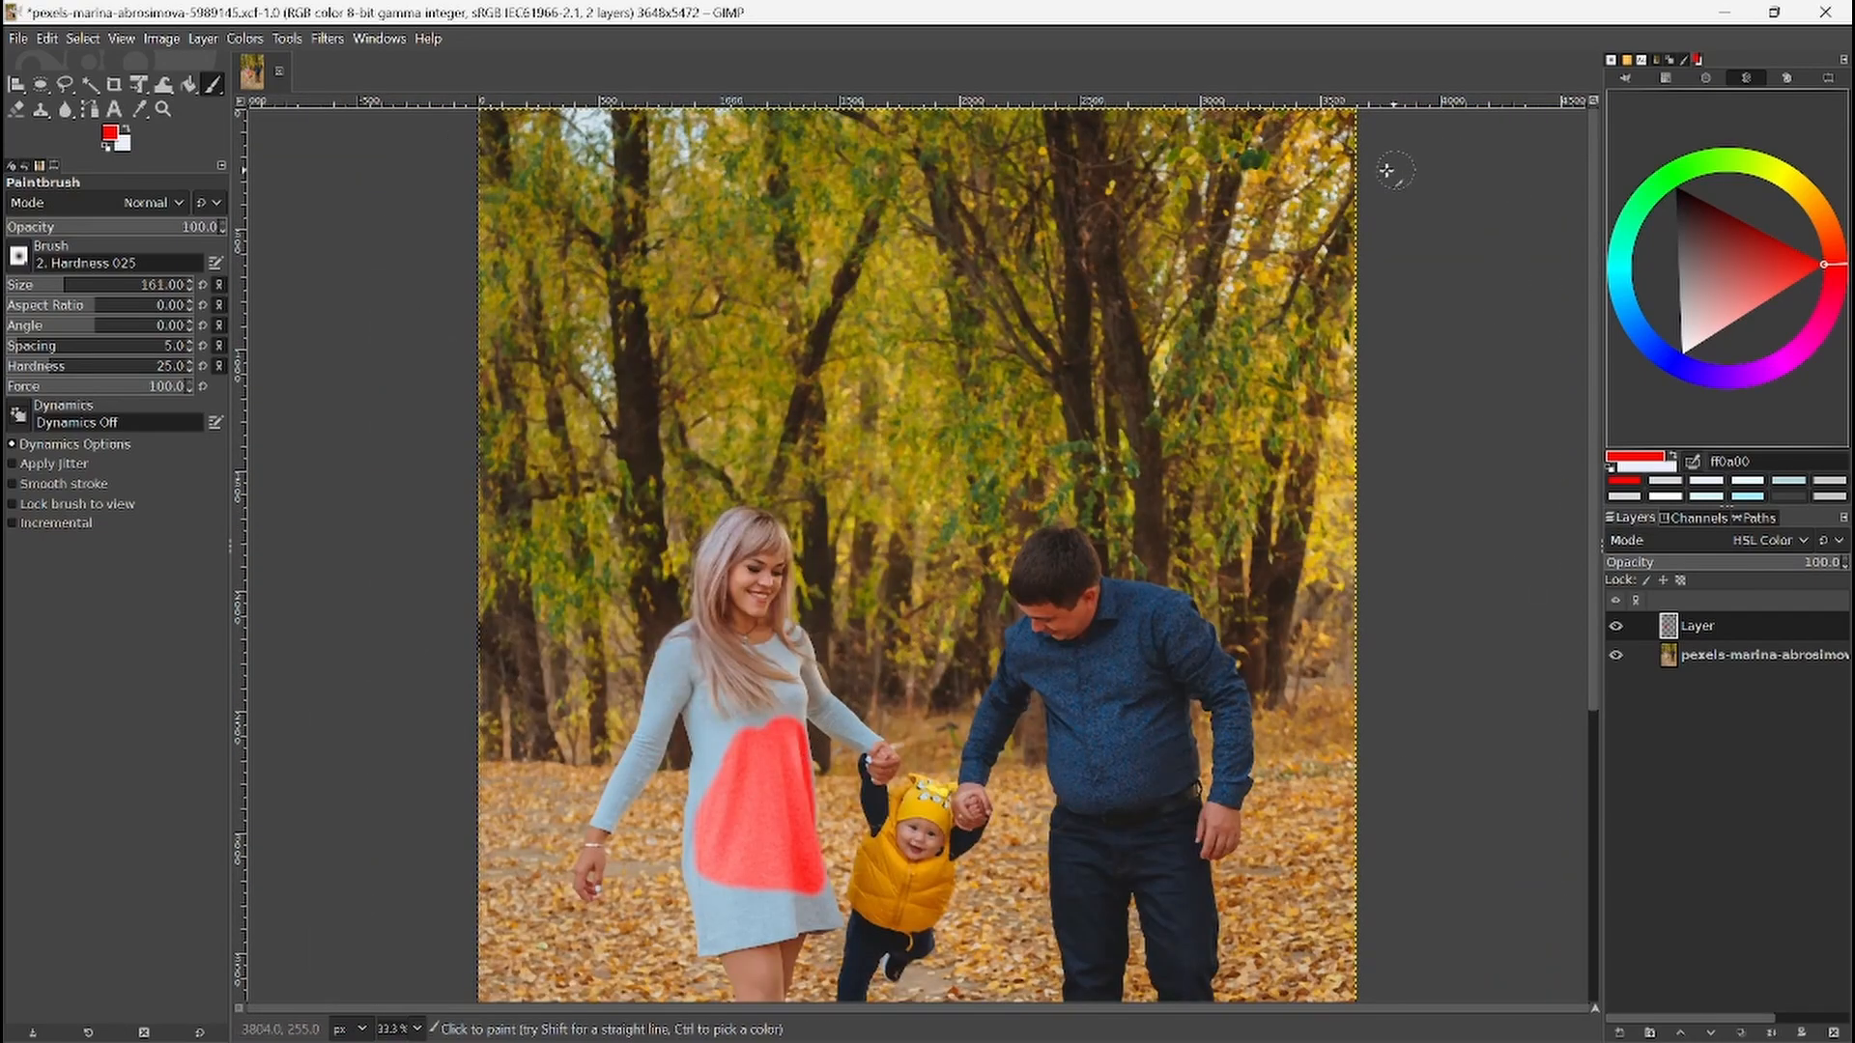
scroll(1295, 298, "down", 5)
scroll(1255, 305, "up", 5)
scroll(1246, 458, "down", 5)
scroll(1216, 468, "up", 5)
scroll(1215, 474, "down", 5)
scroll(1213, 479, "up", 3)
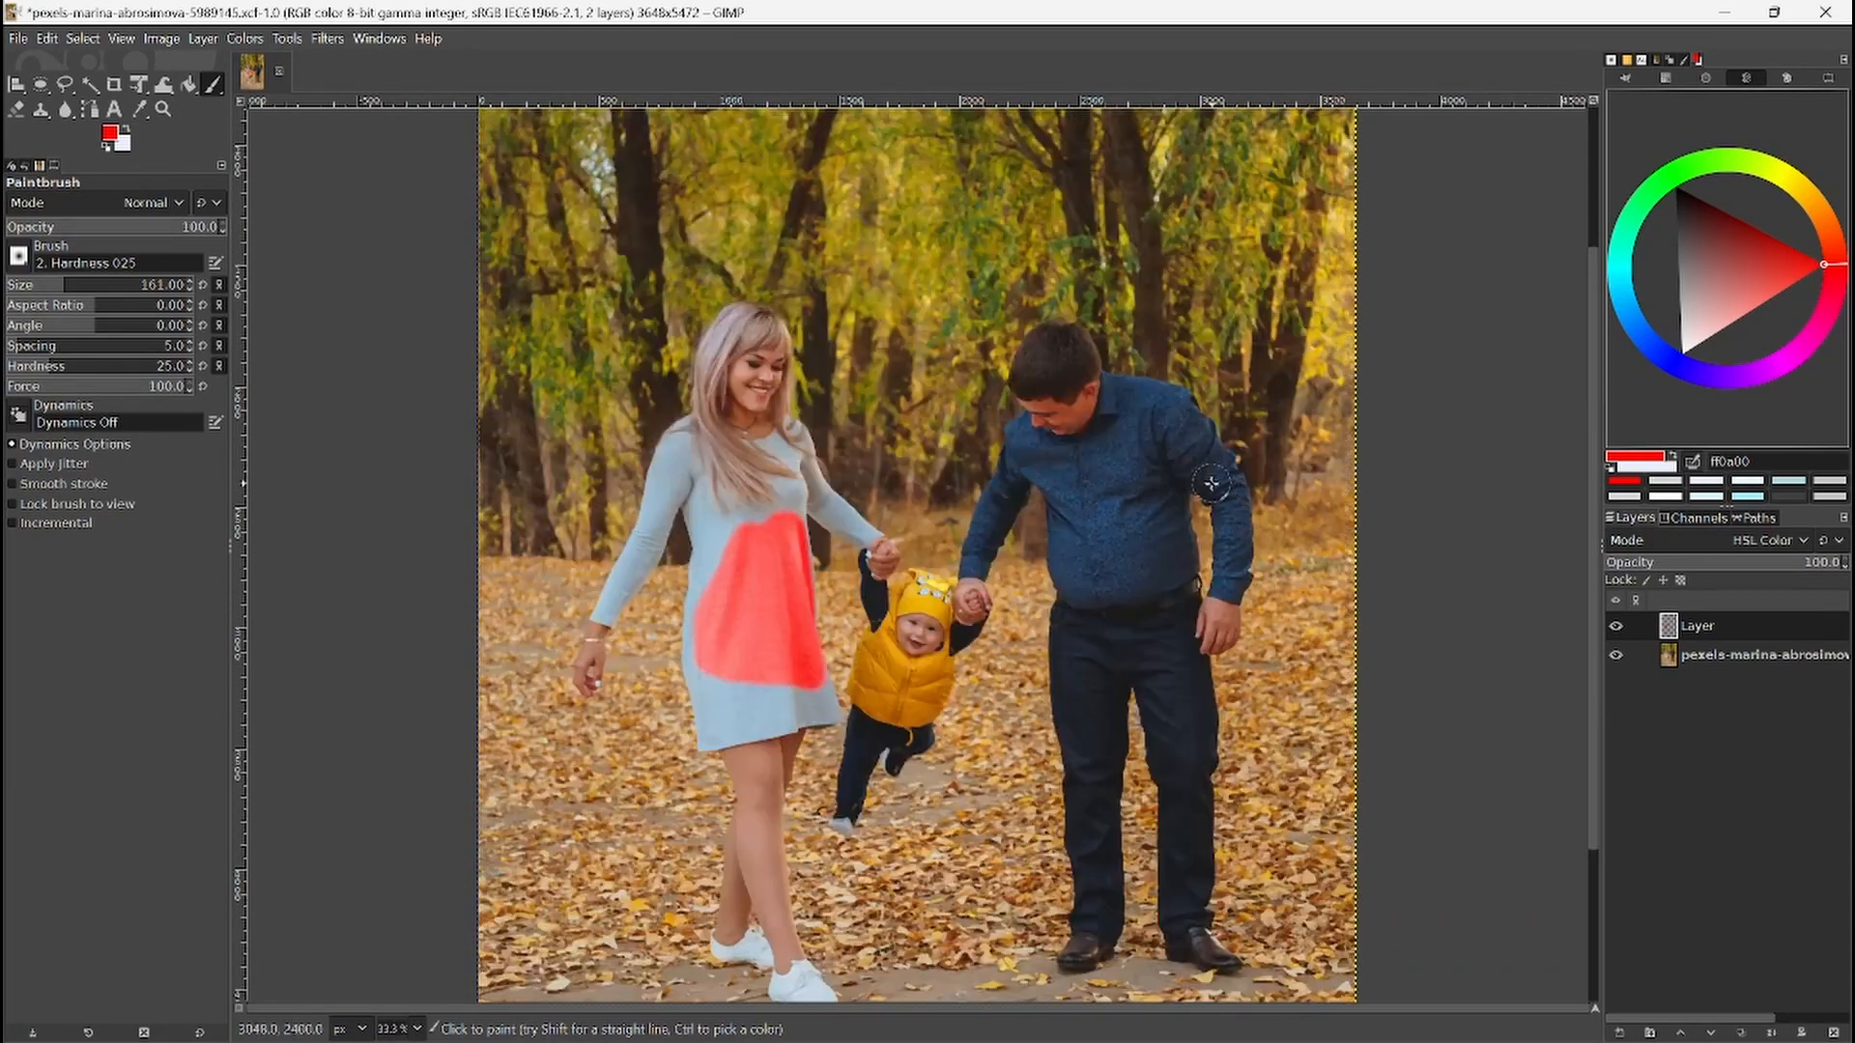
scroll(1212, 483, "down", 3)
scroll(723, 481, "up", 3)
scroll(1120, 468, "up", 3)
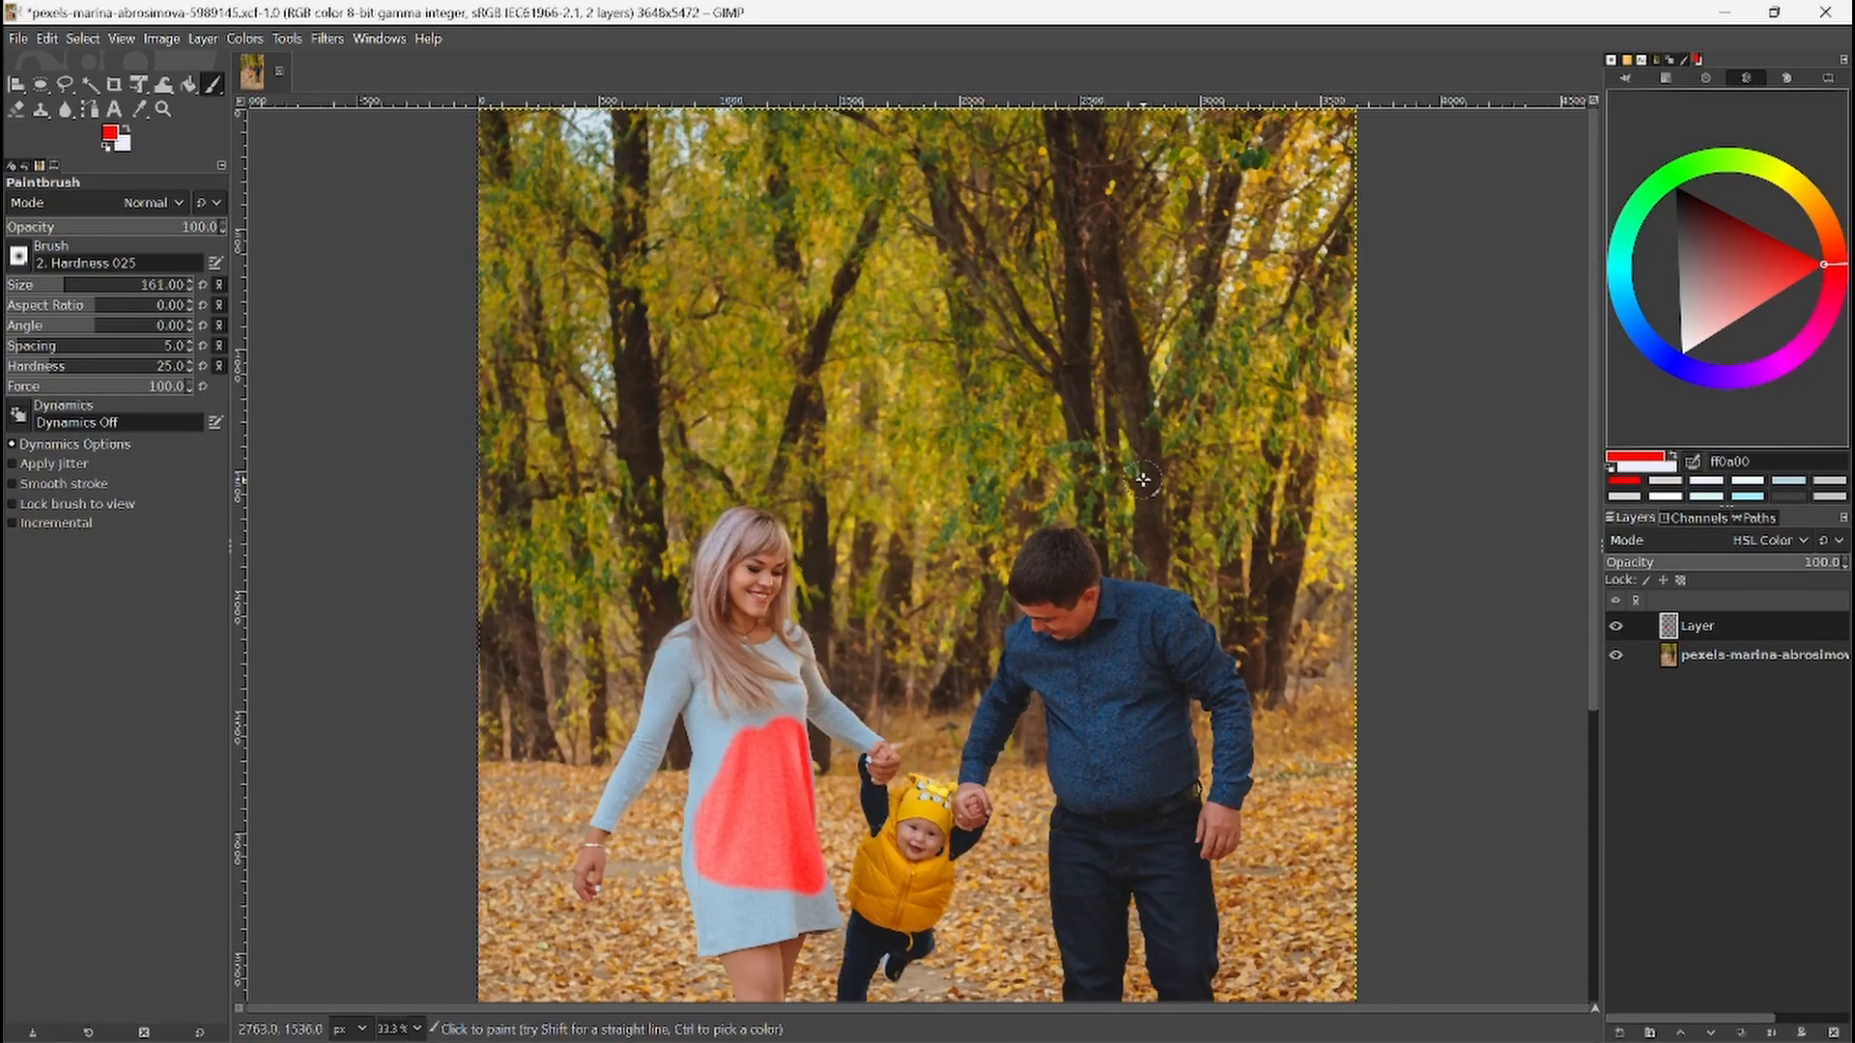
scroll(1143, 480, "down", 3)
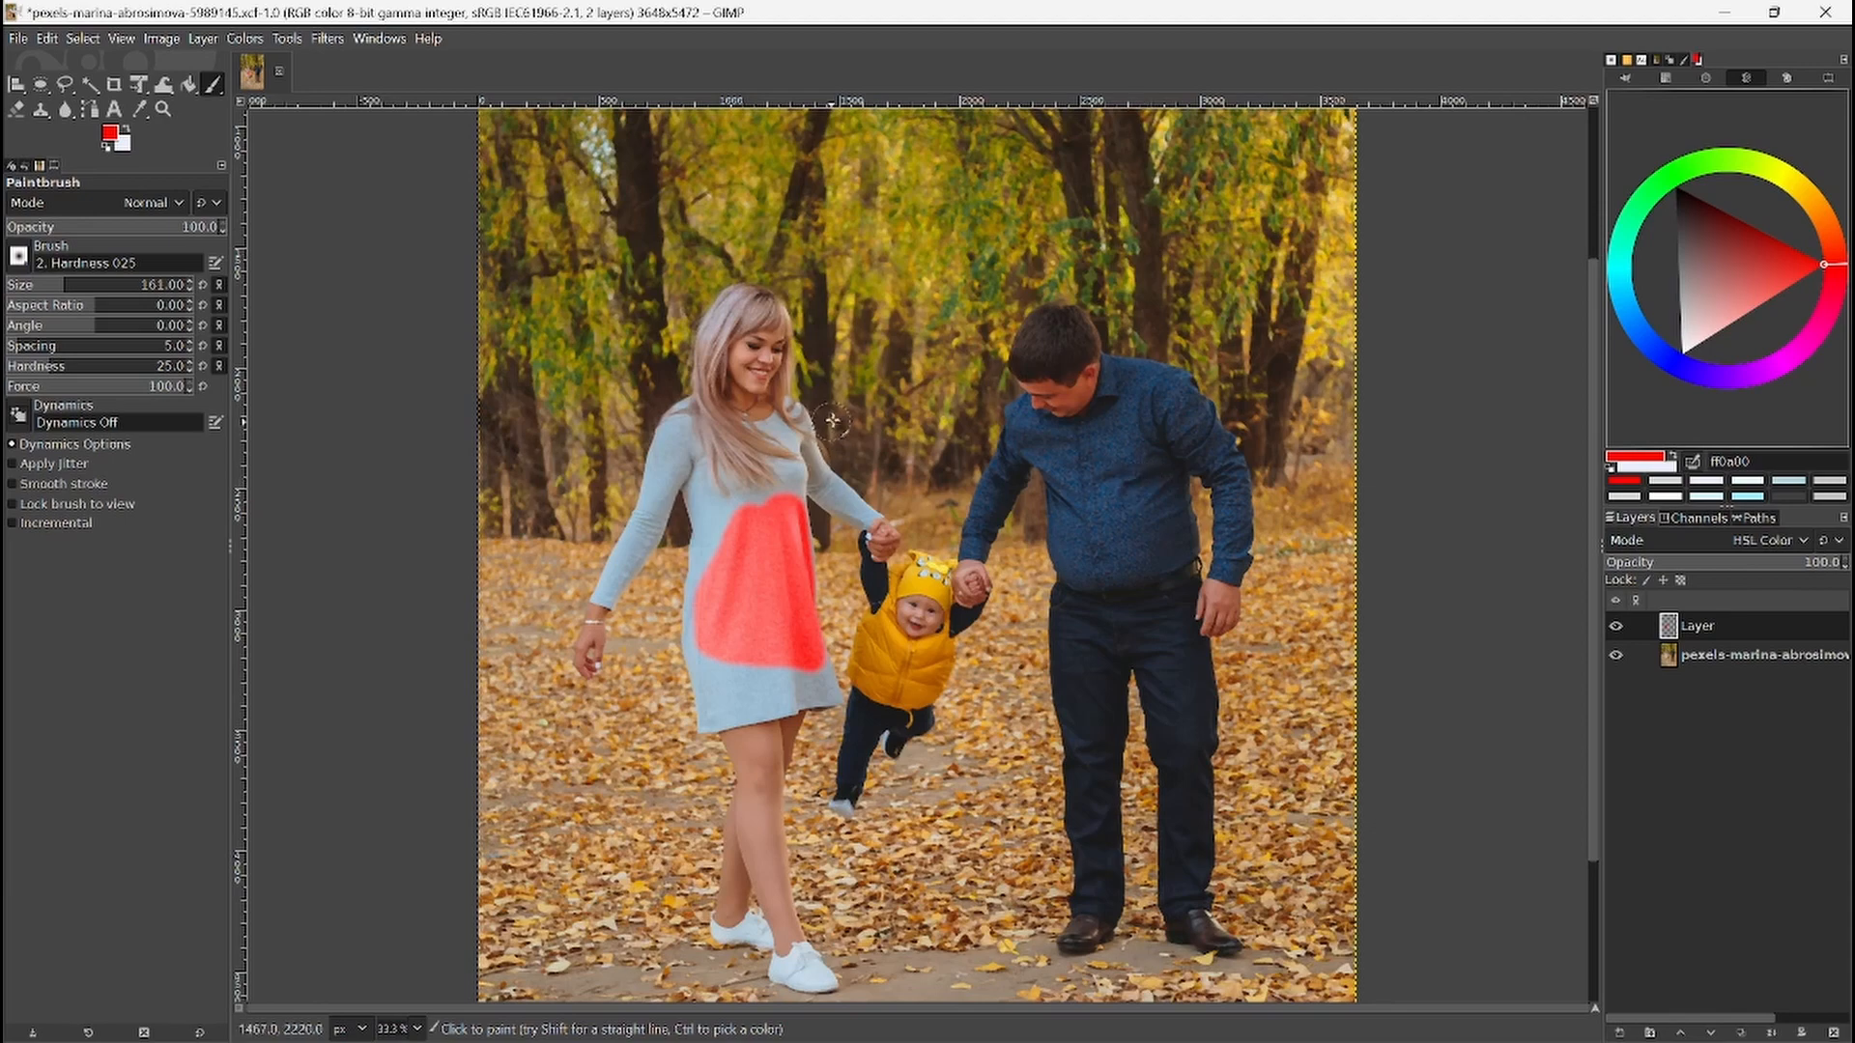
scroll(831, 420, "up", 3)
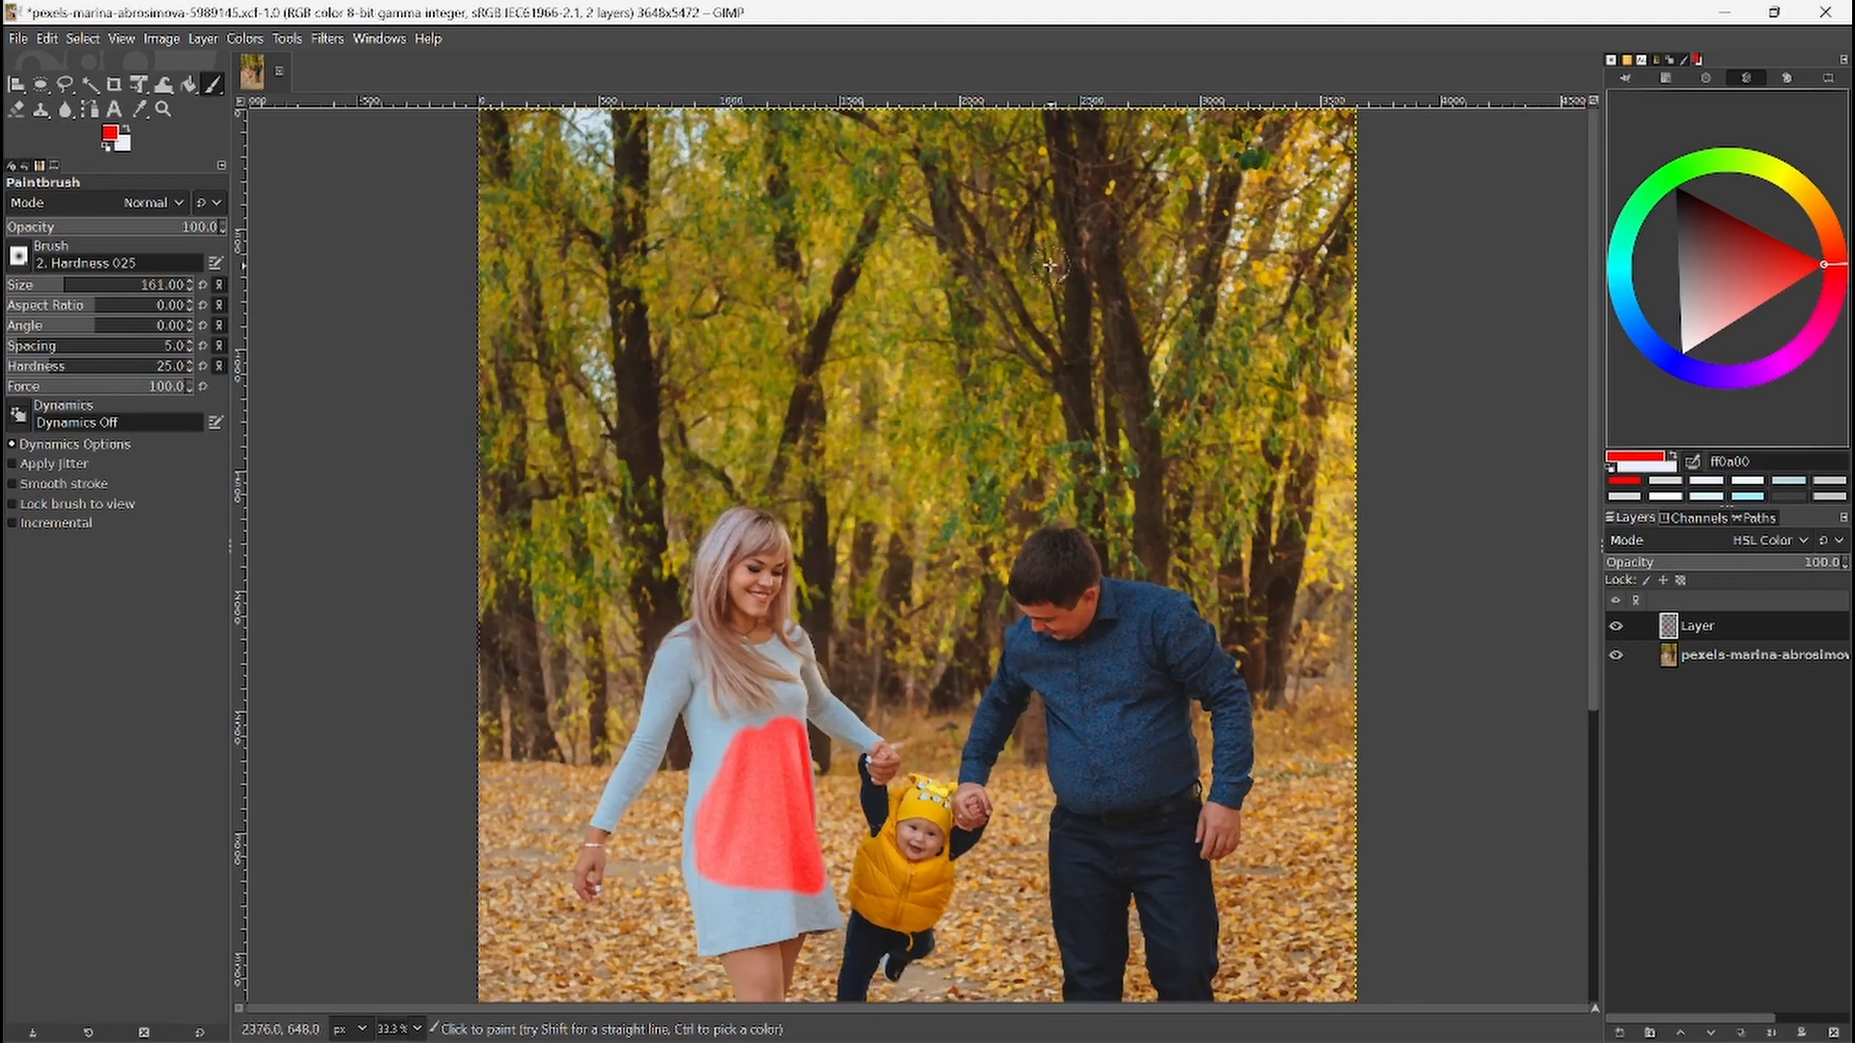
scroll(1018, 235, "down", 6)
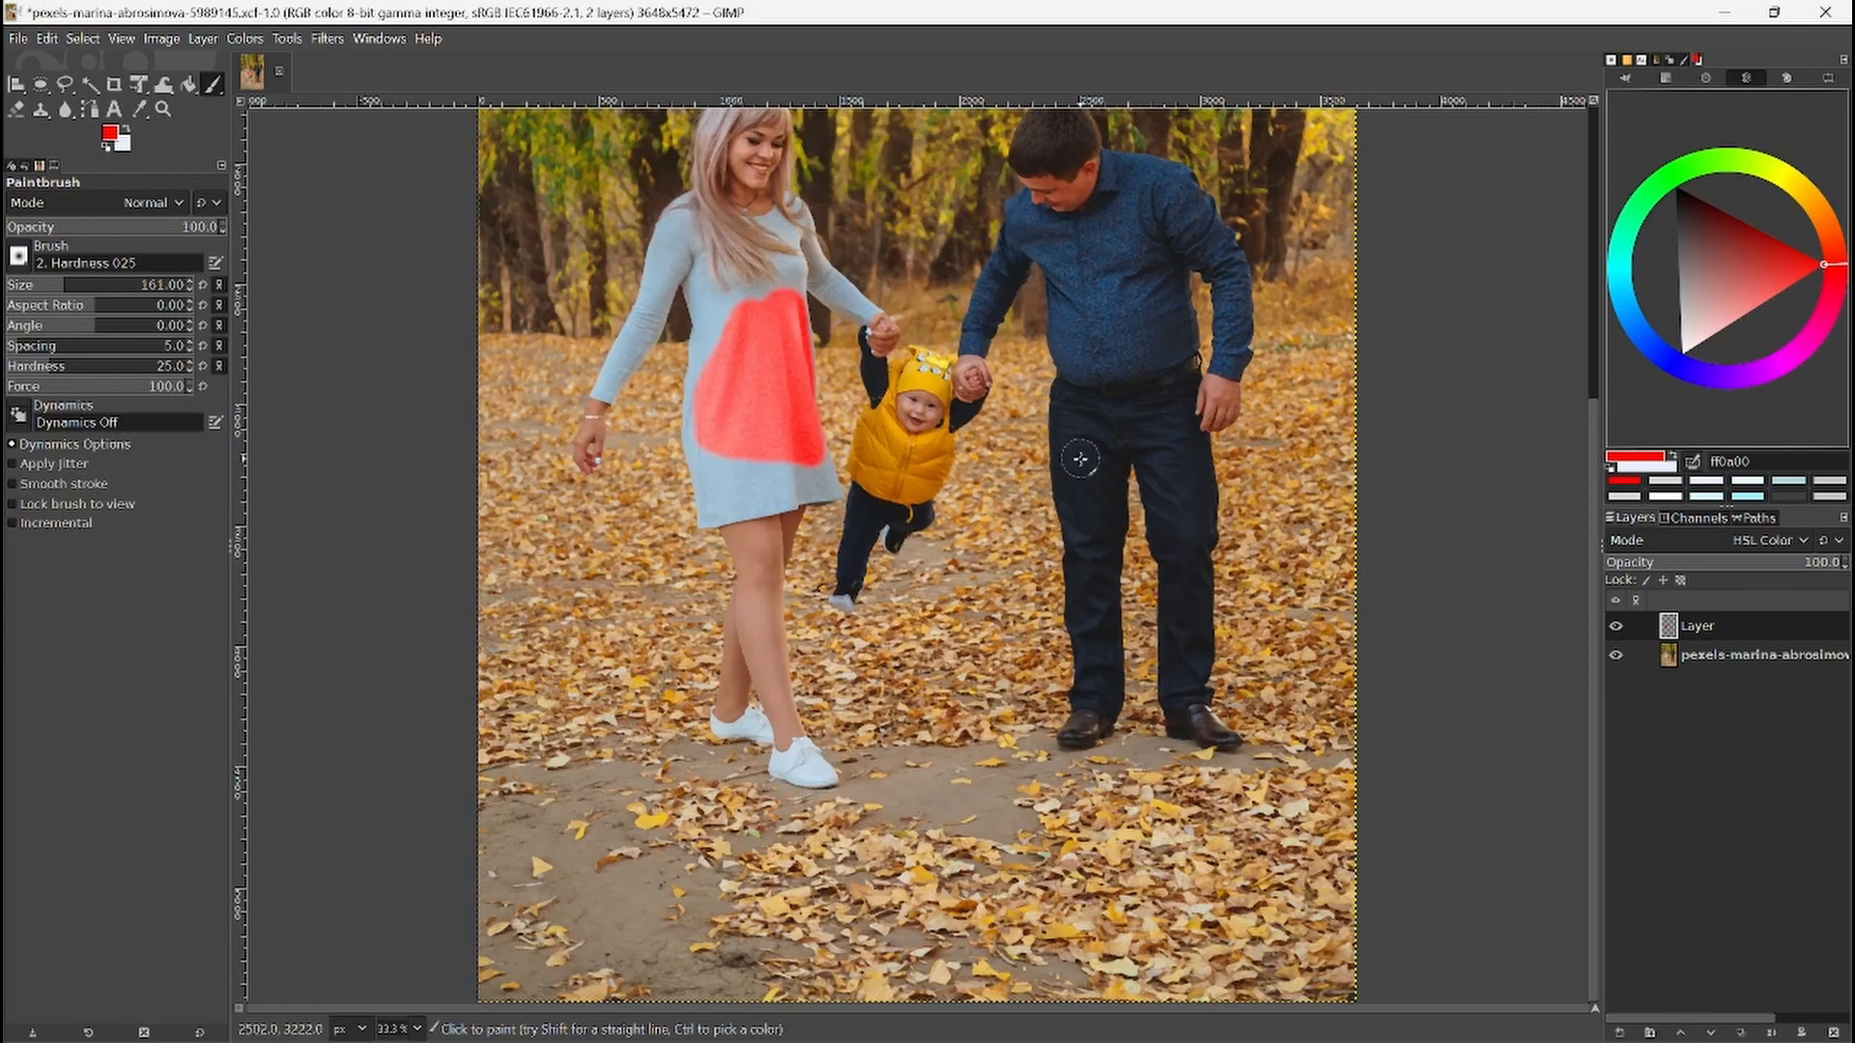
scroll(1081, 459, "up", 6)
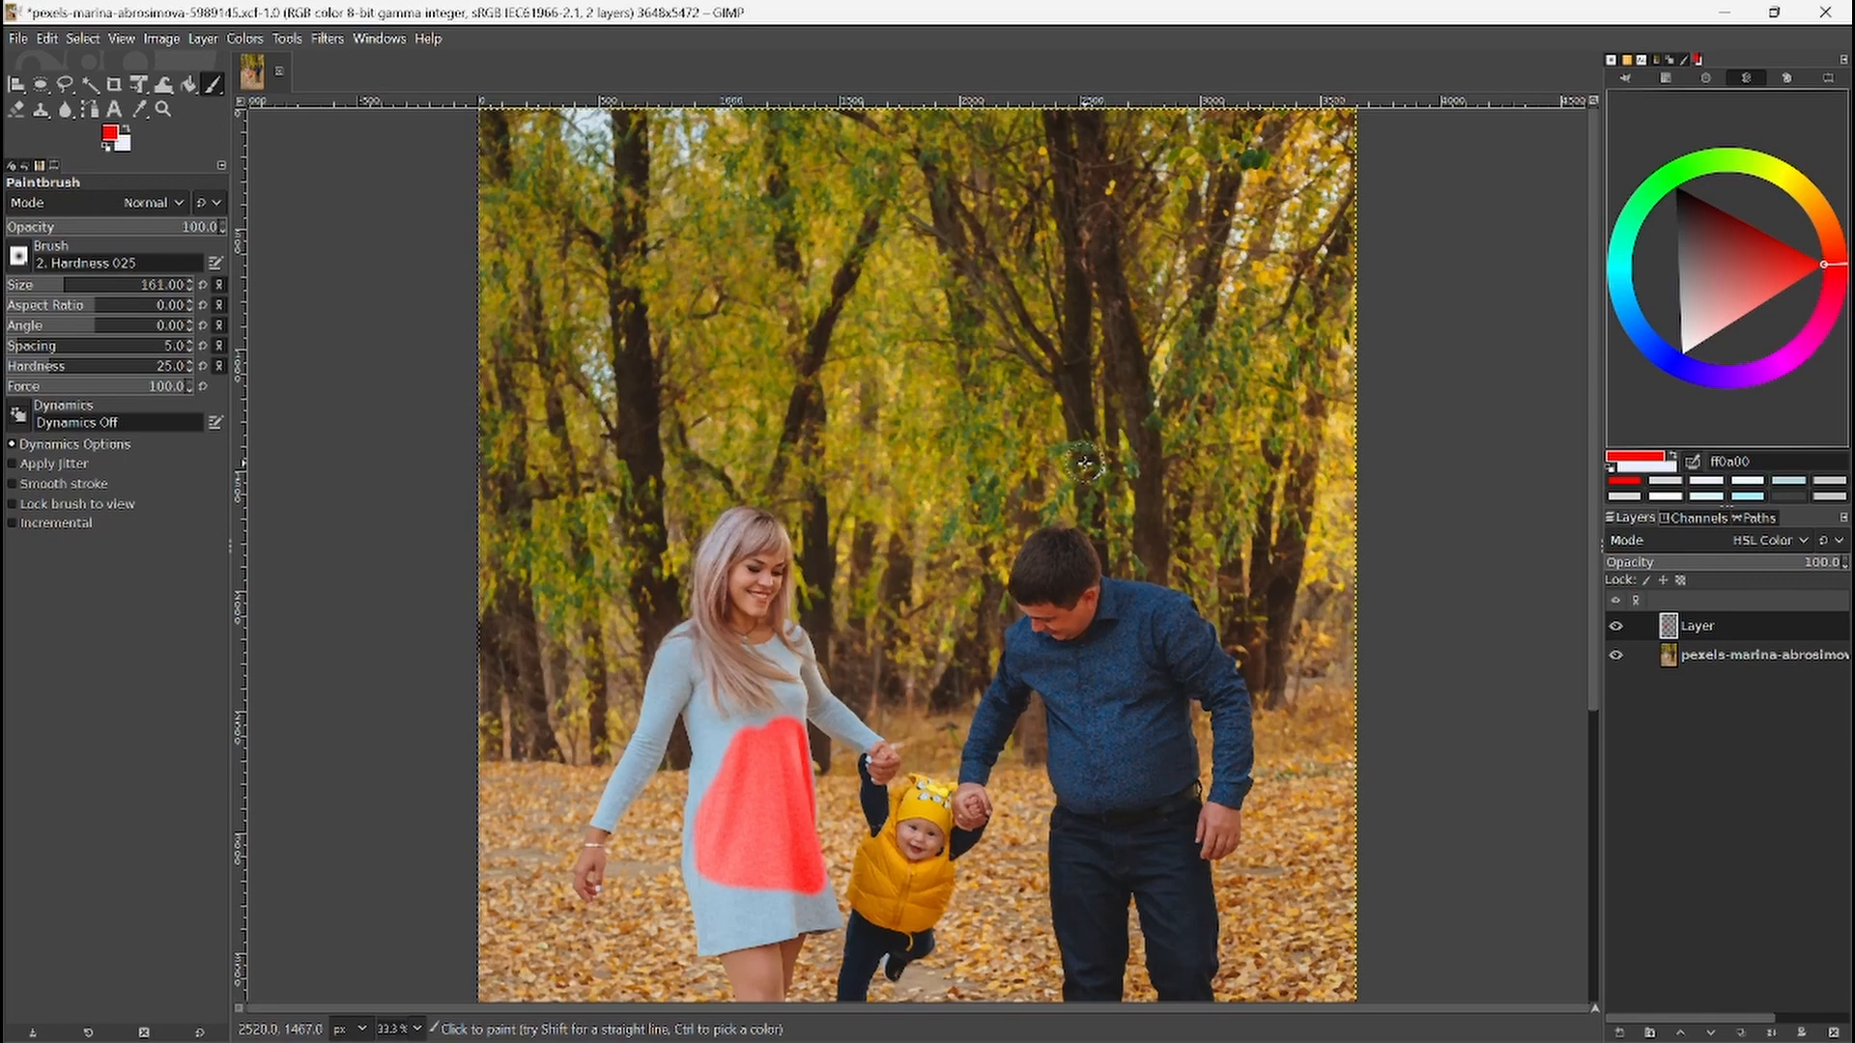
scroll(912, 447, "down", 3)
scroll(686, 529, "up", 6)
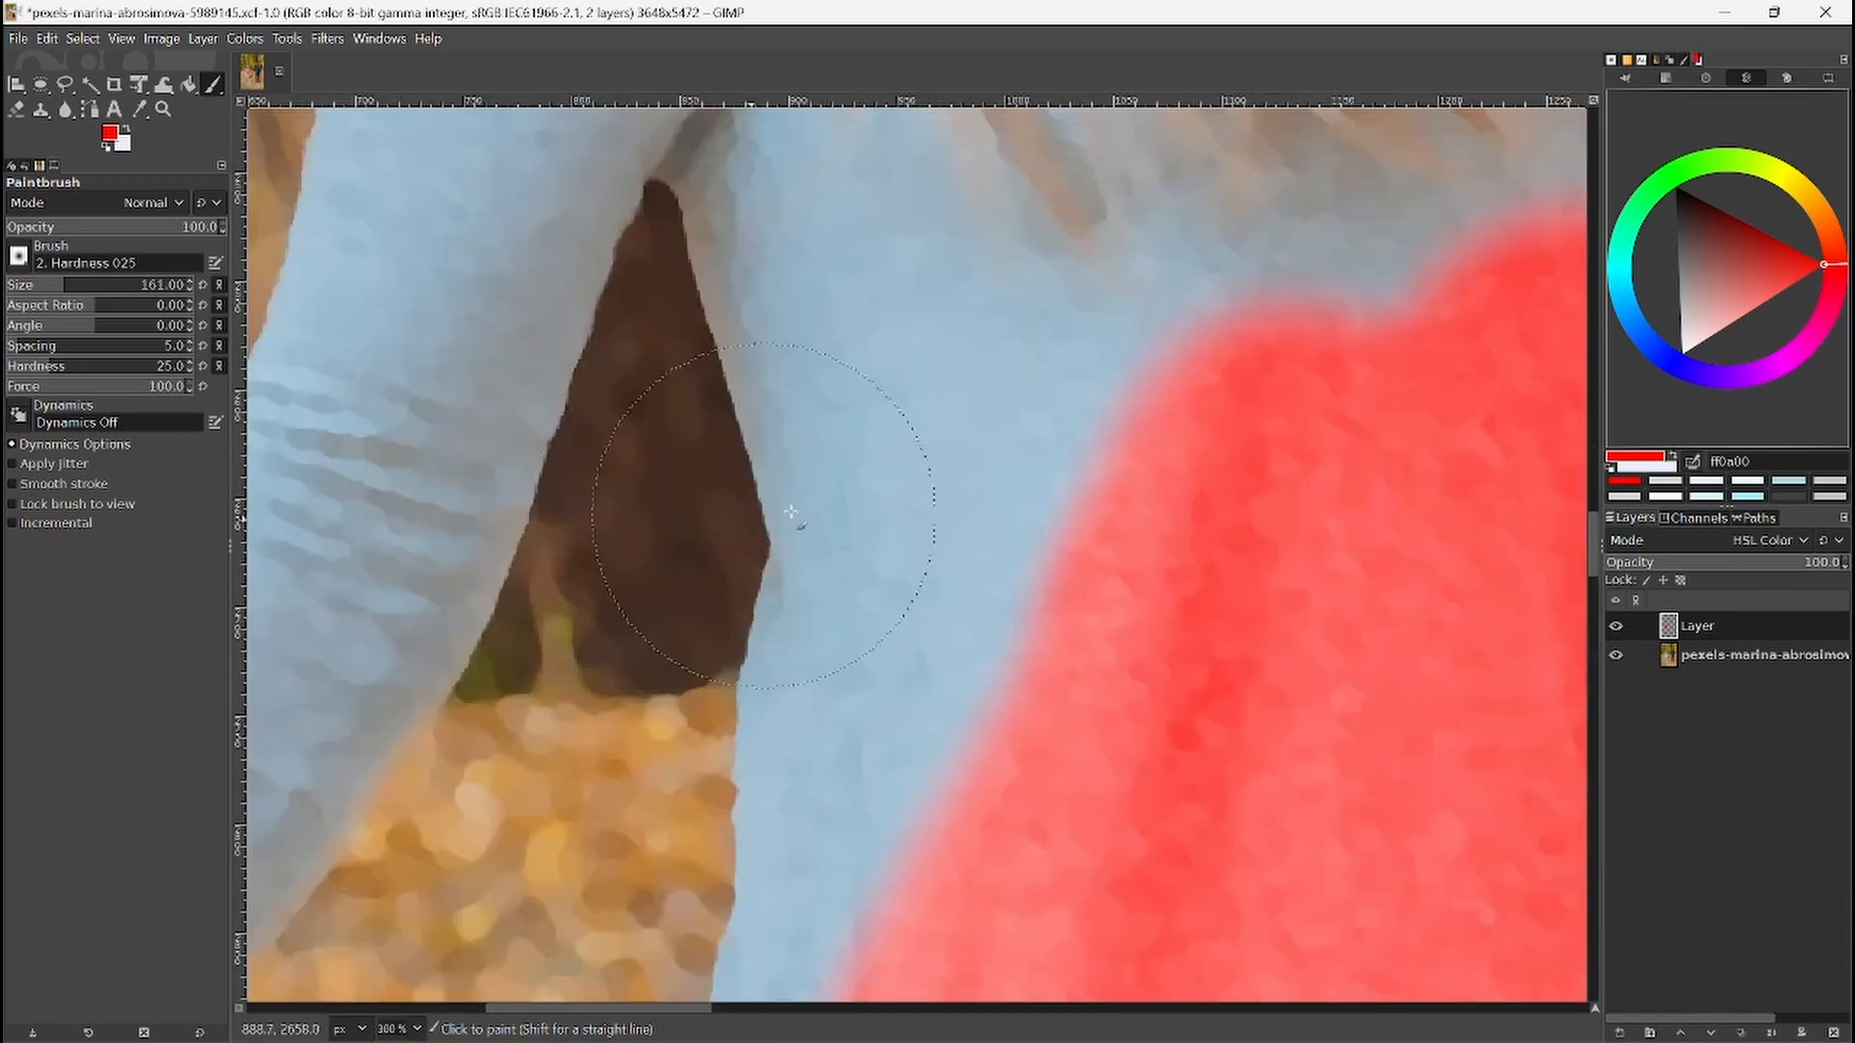
scroll(1048, 505, "up", 5)
scroll(1047, 489, "right", 8)
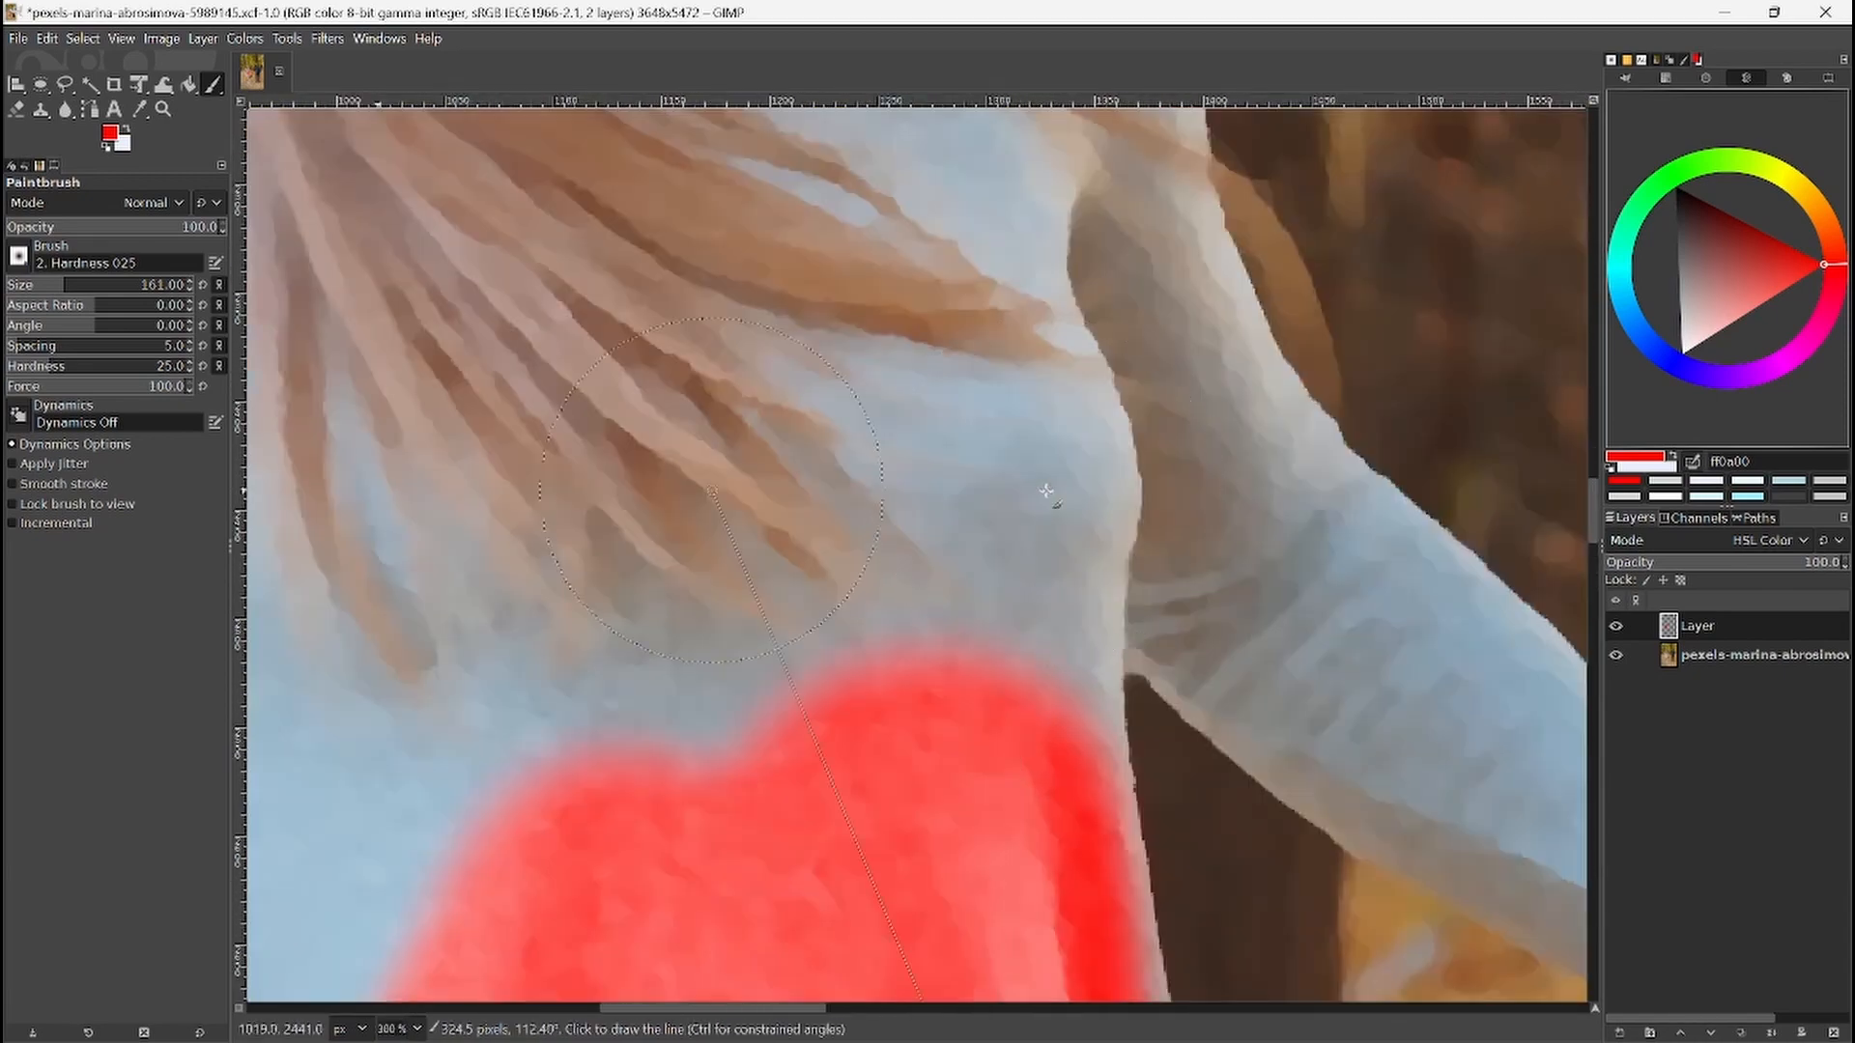
scroll(1018, 493, "down", 4)
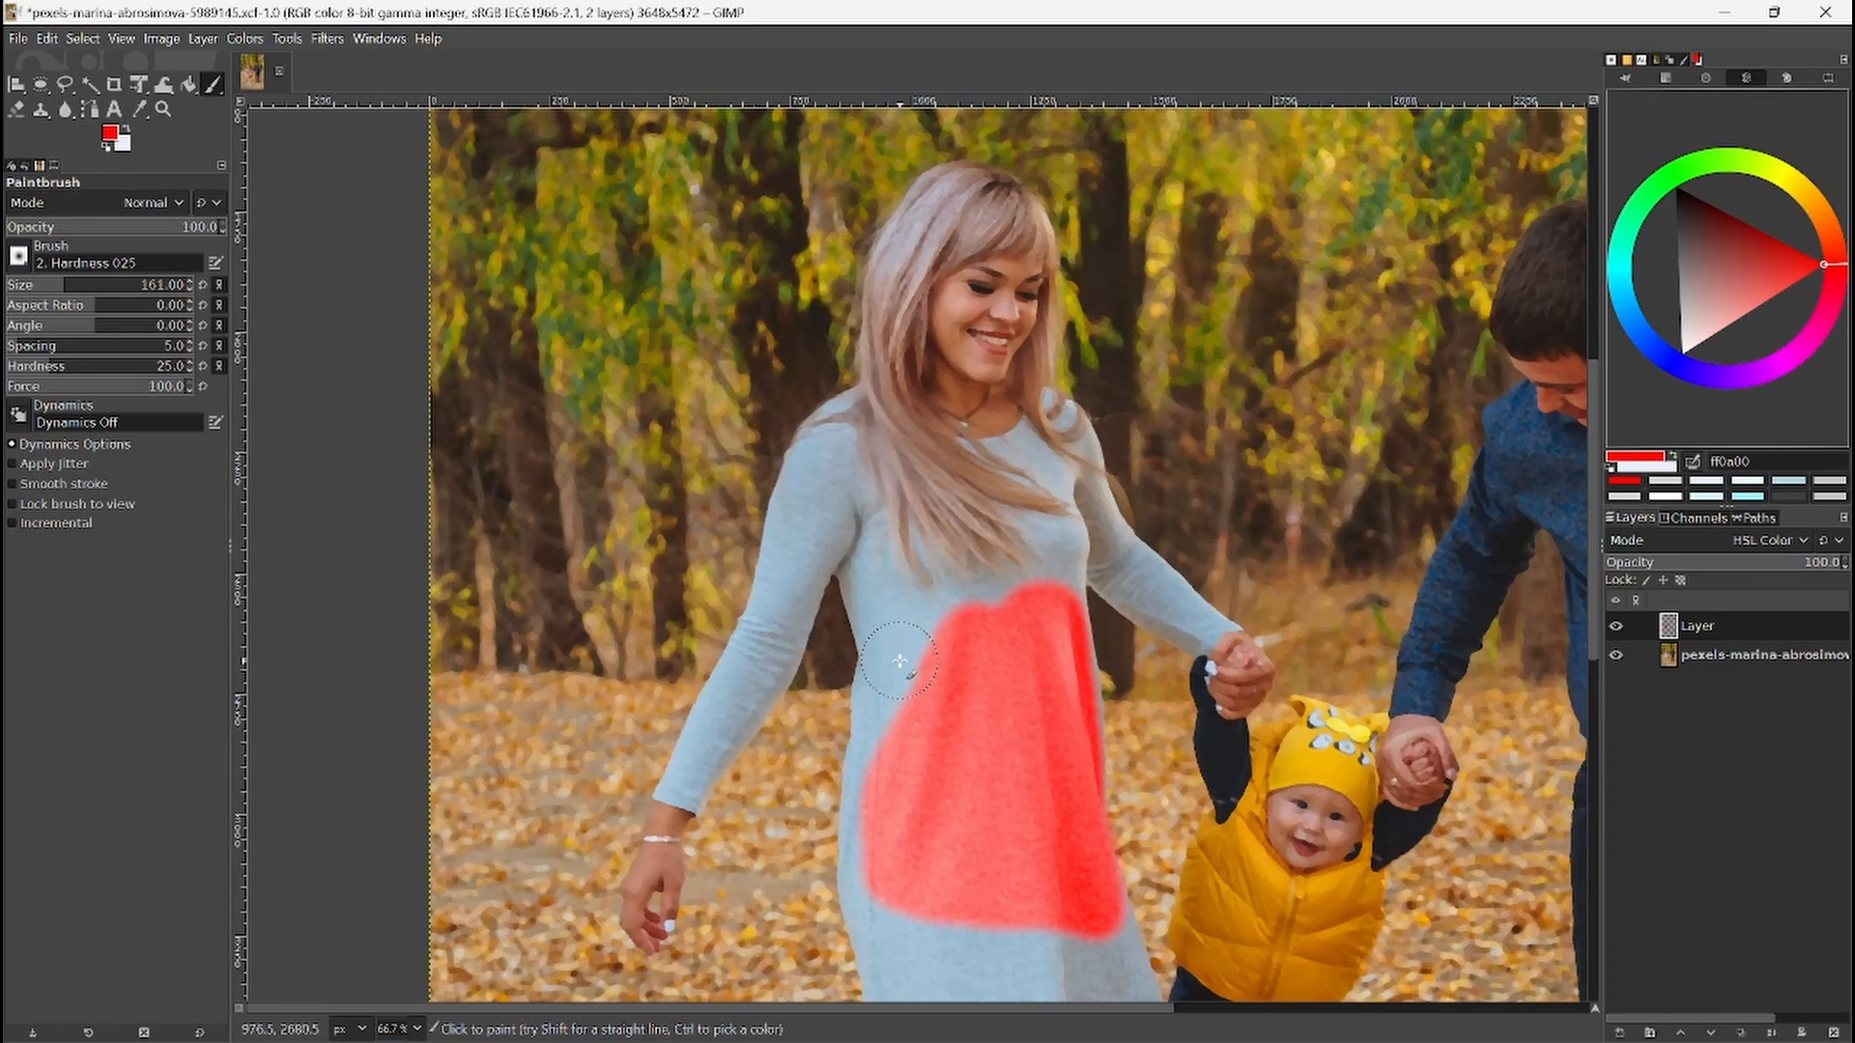
Step: Extend the red down the dress's outer side from the armpit, and dab beside it with the brush hardness set to 98
left_click_drag(865, 570, 899, 750)
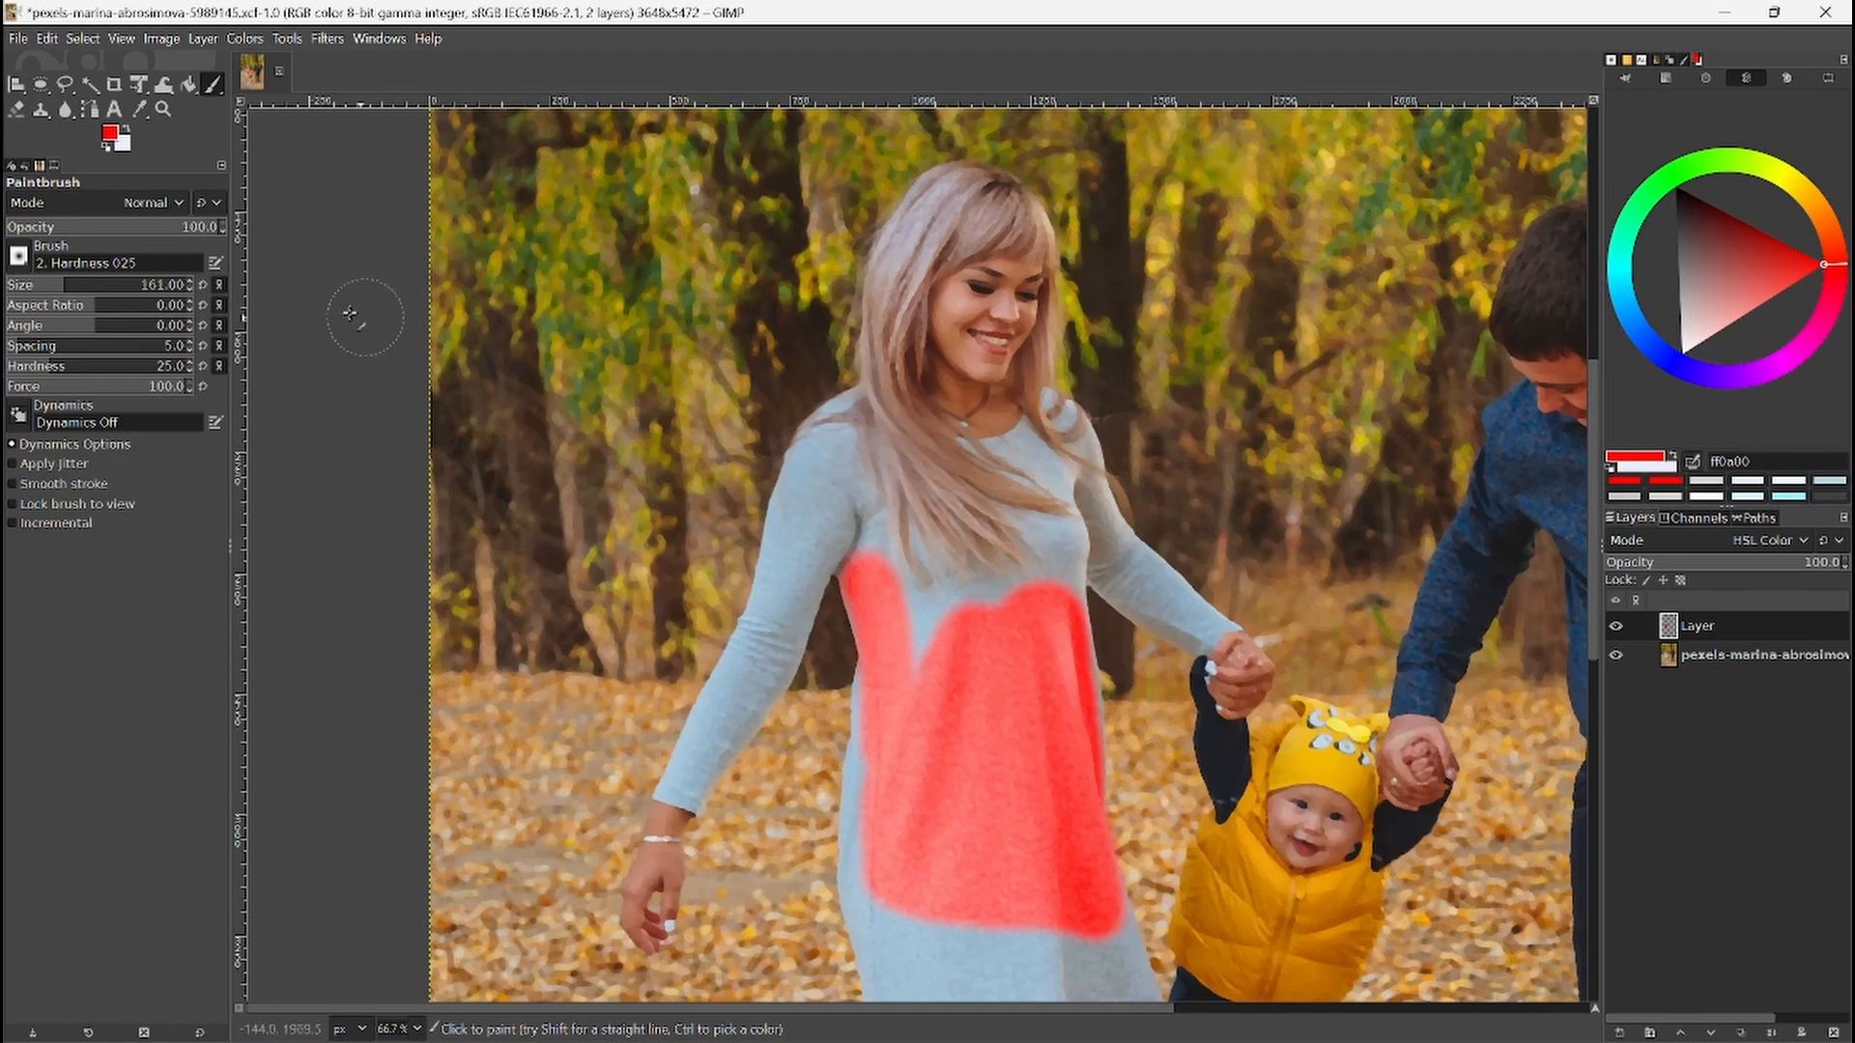
left_click_drag(60, 369, 182, 382)
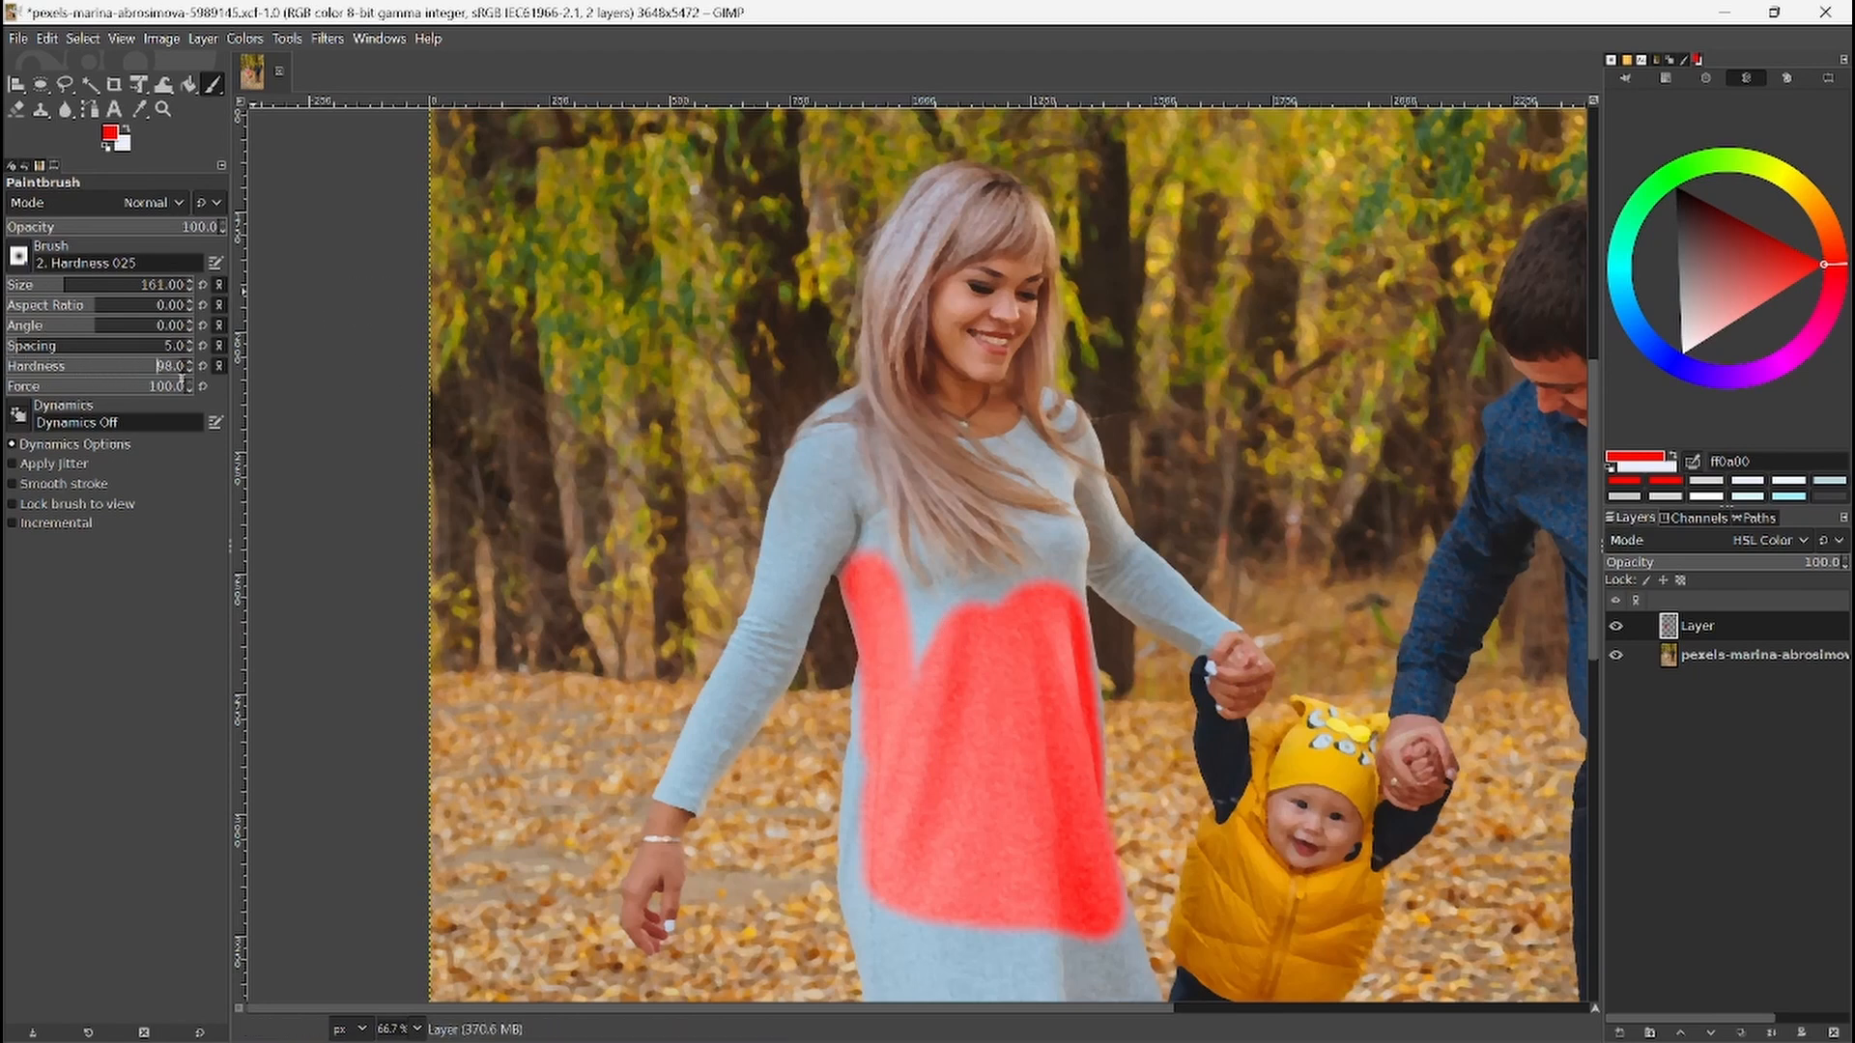
left_click(808, 504)
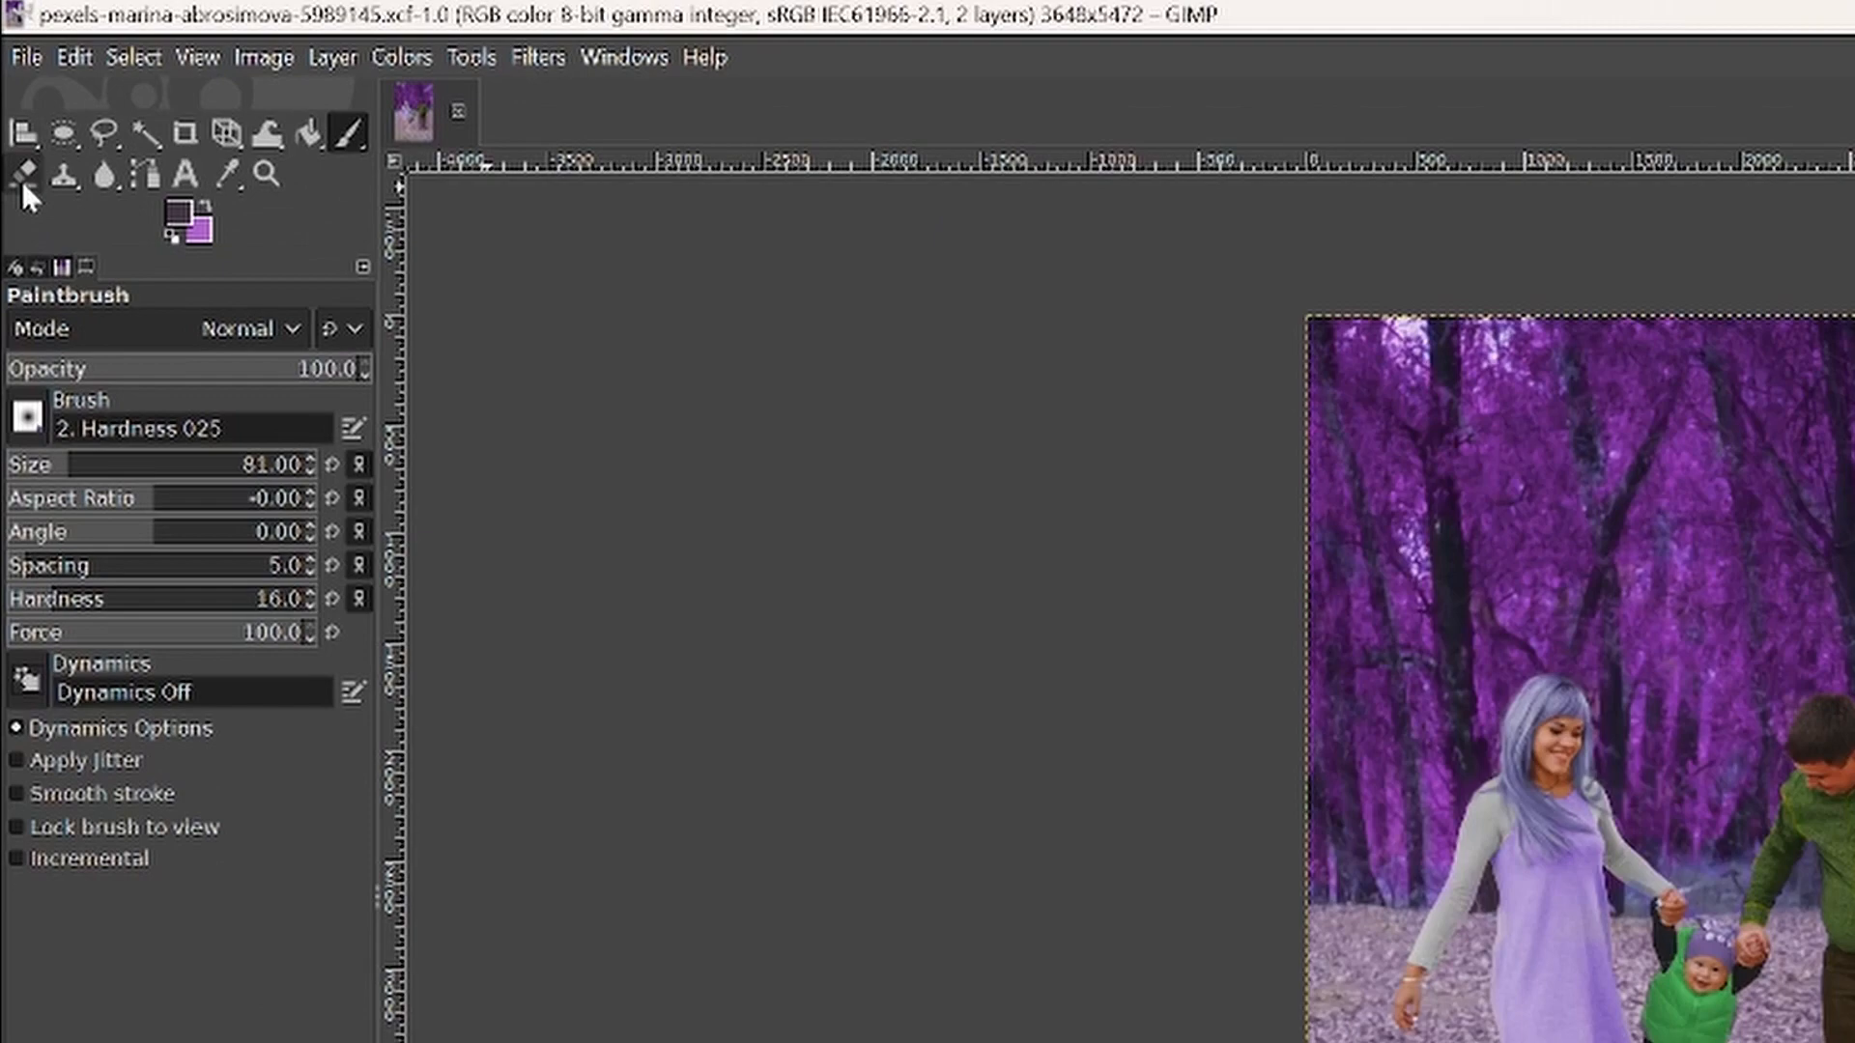
Step: Try out the Eraser tool near the edge of the purple dress and return to the Paintbrush
left_click(15, 111)
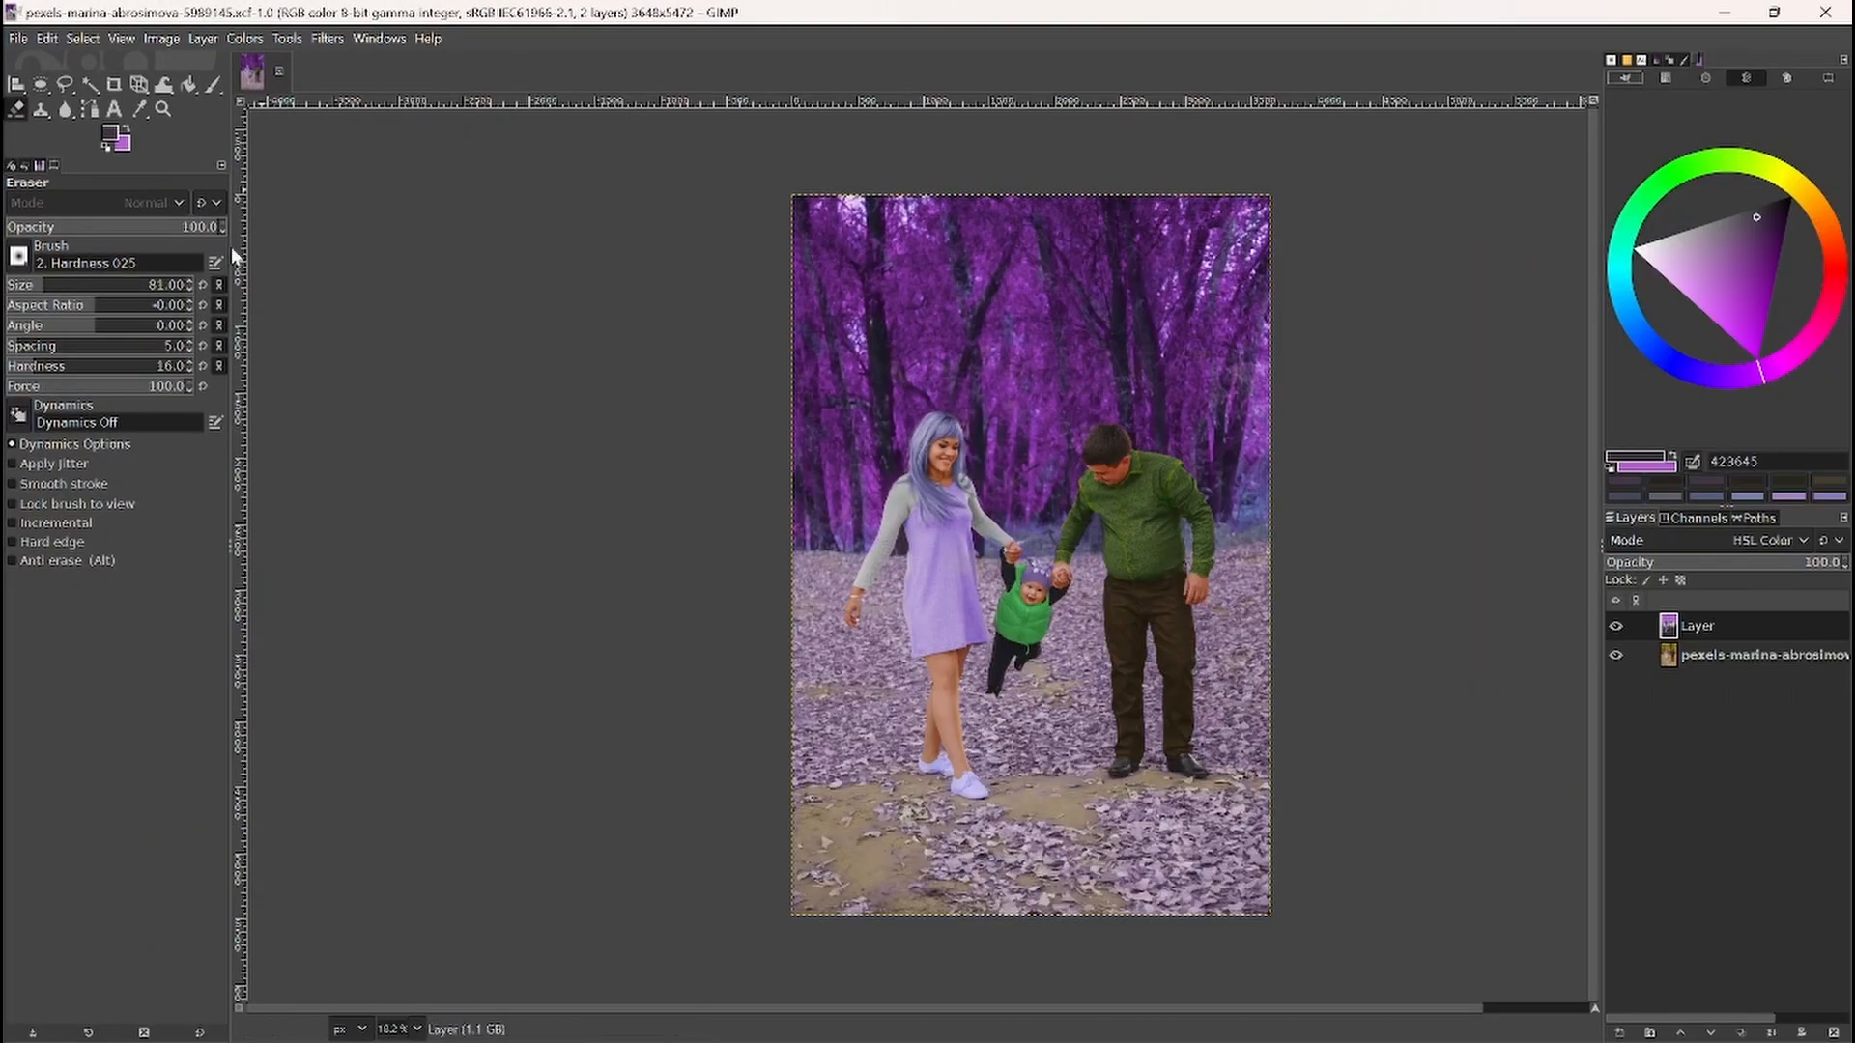
scroll(924, 571, "up", 6)
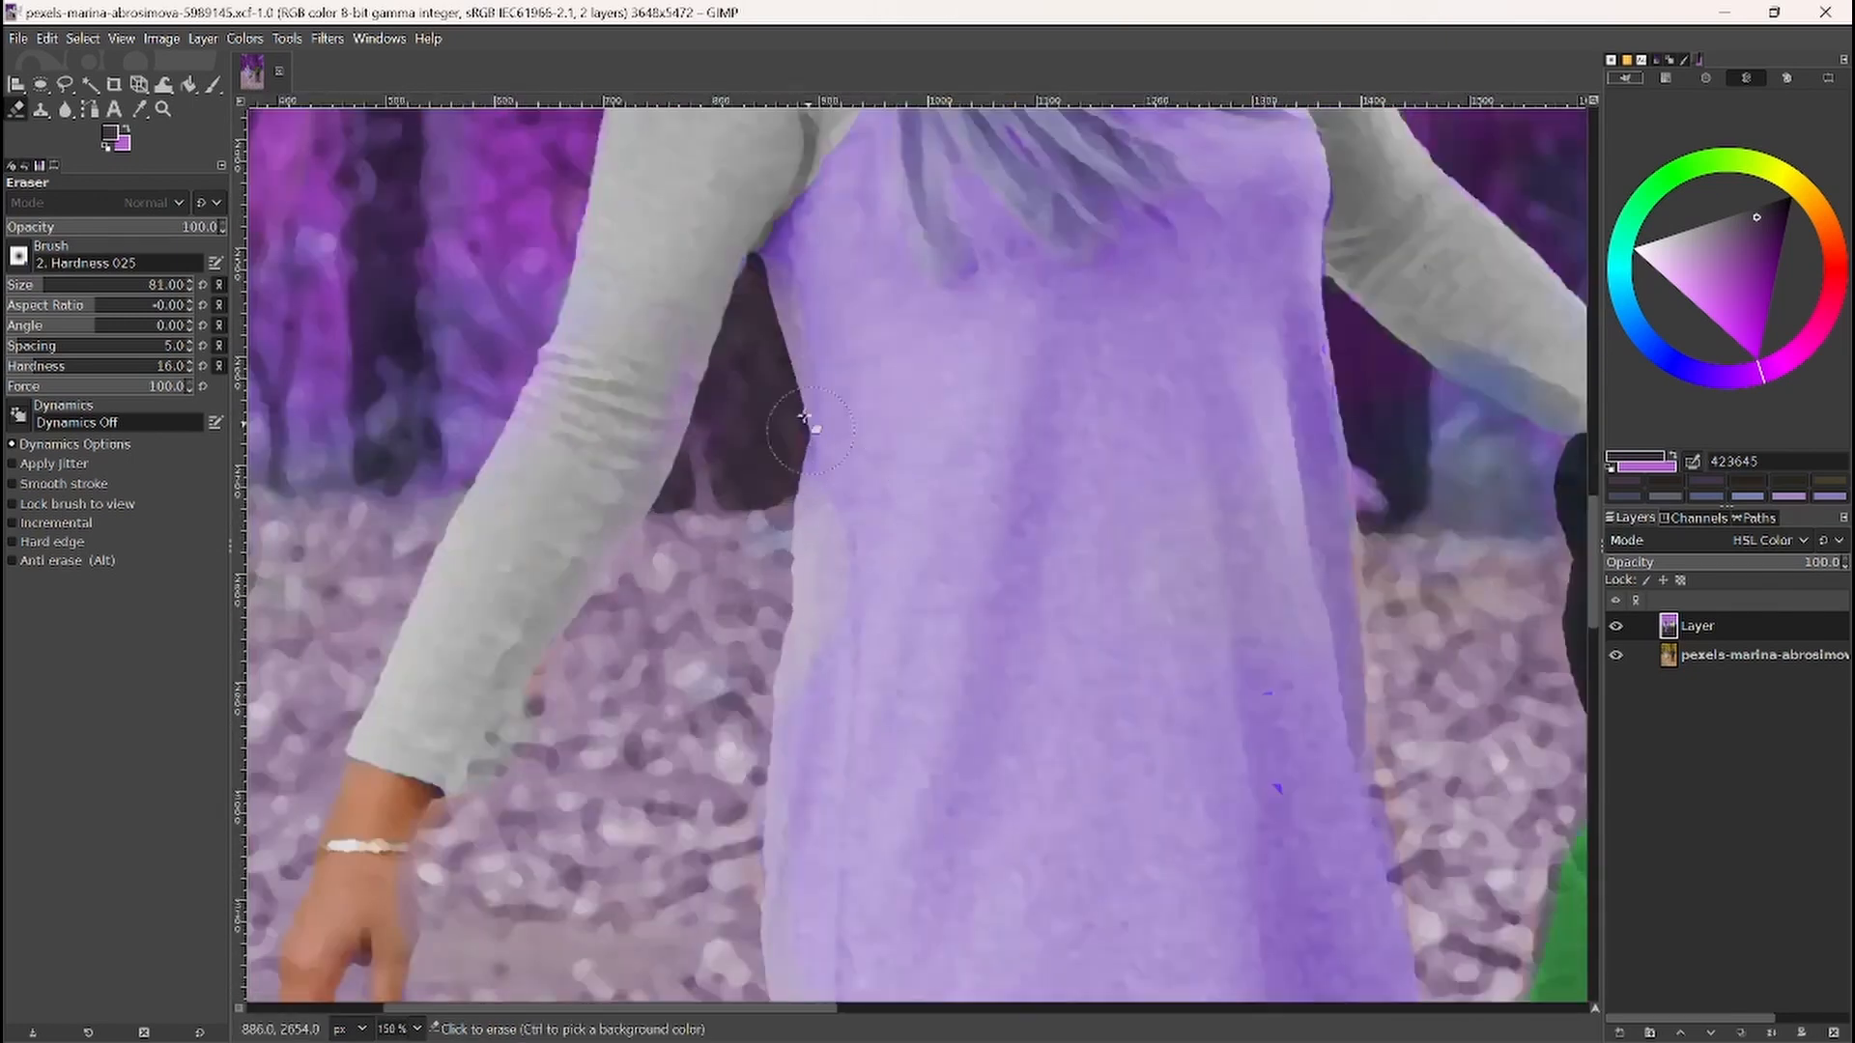
left_click(214, 85)
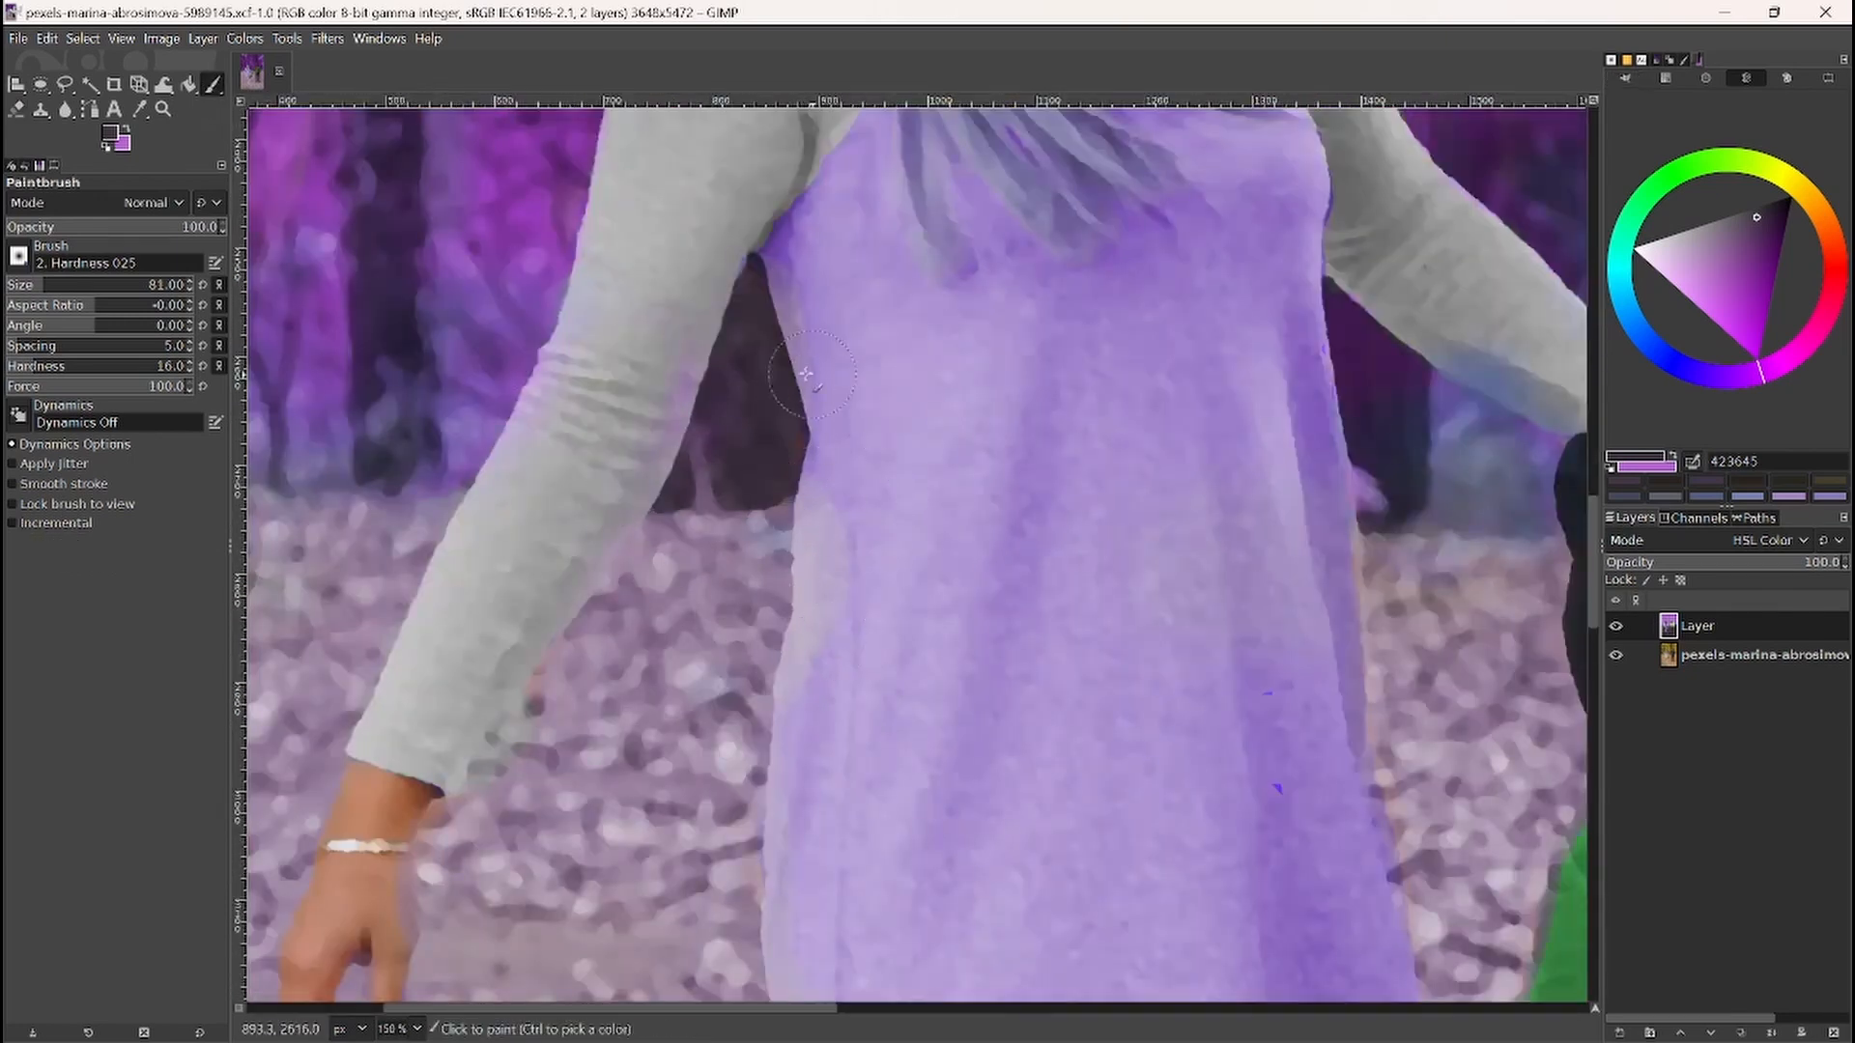
Step: Sample foreground colors from the dress, the green vest, the sleeve and the ground, finishing with the dark purple 433646
key("ctrl")
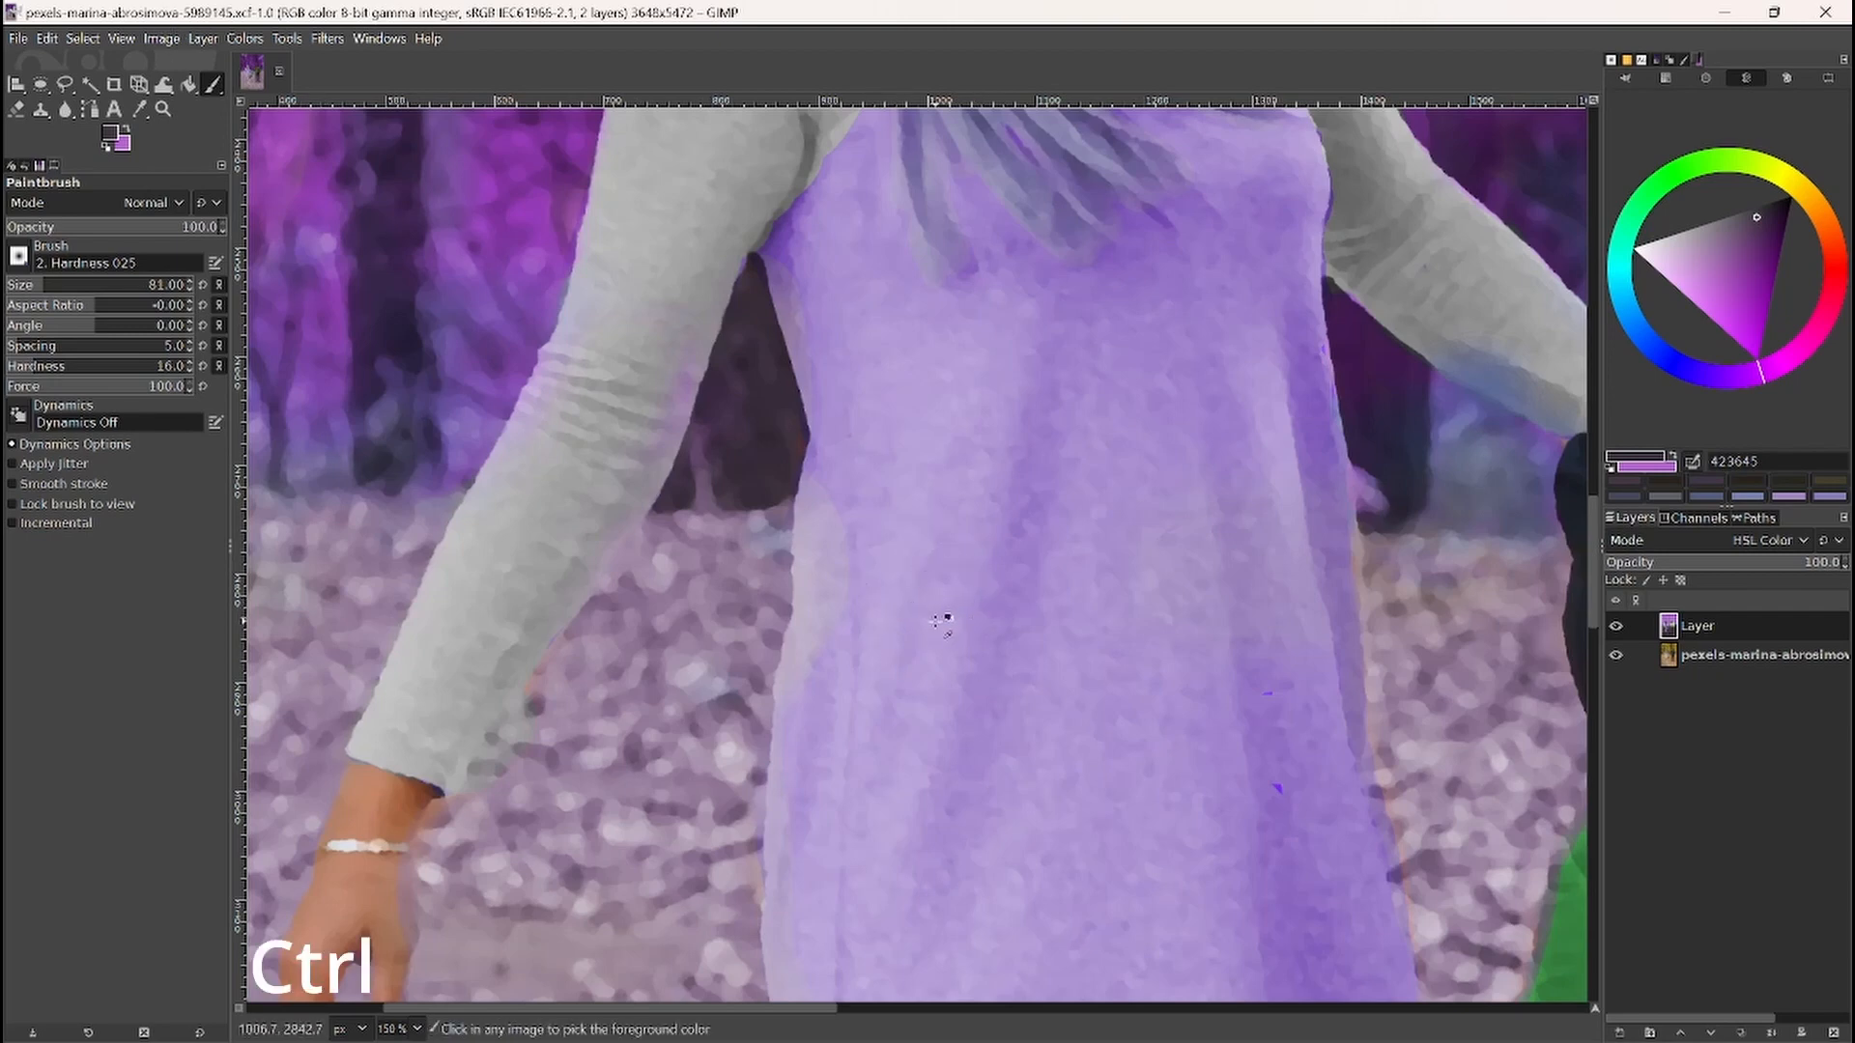
left_click(939, 621, "ctrl")
left_click(1026, 634, "ctrl")
left_click(1436, 633, "ctrl")
left_click(1035, 381, "ctrl")
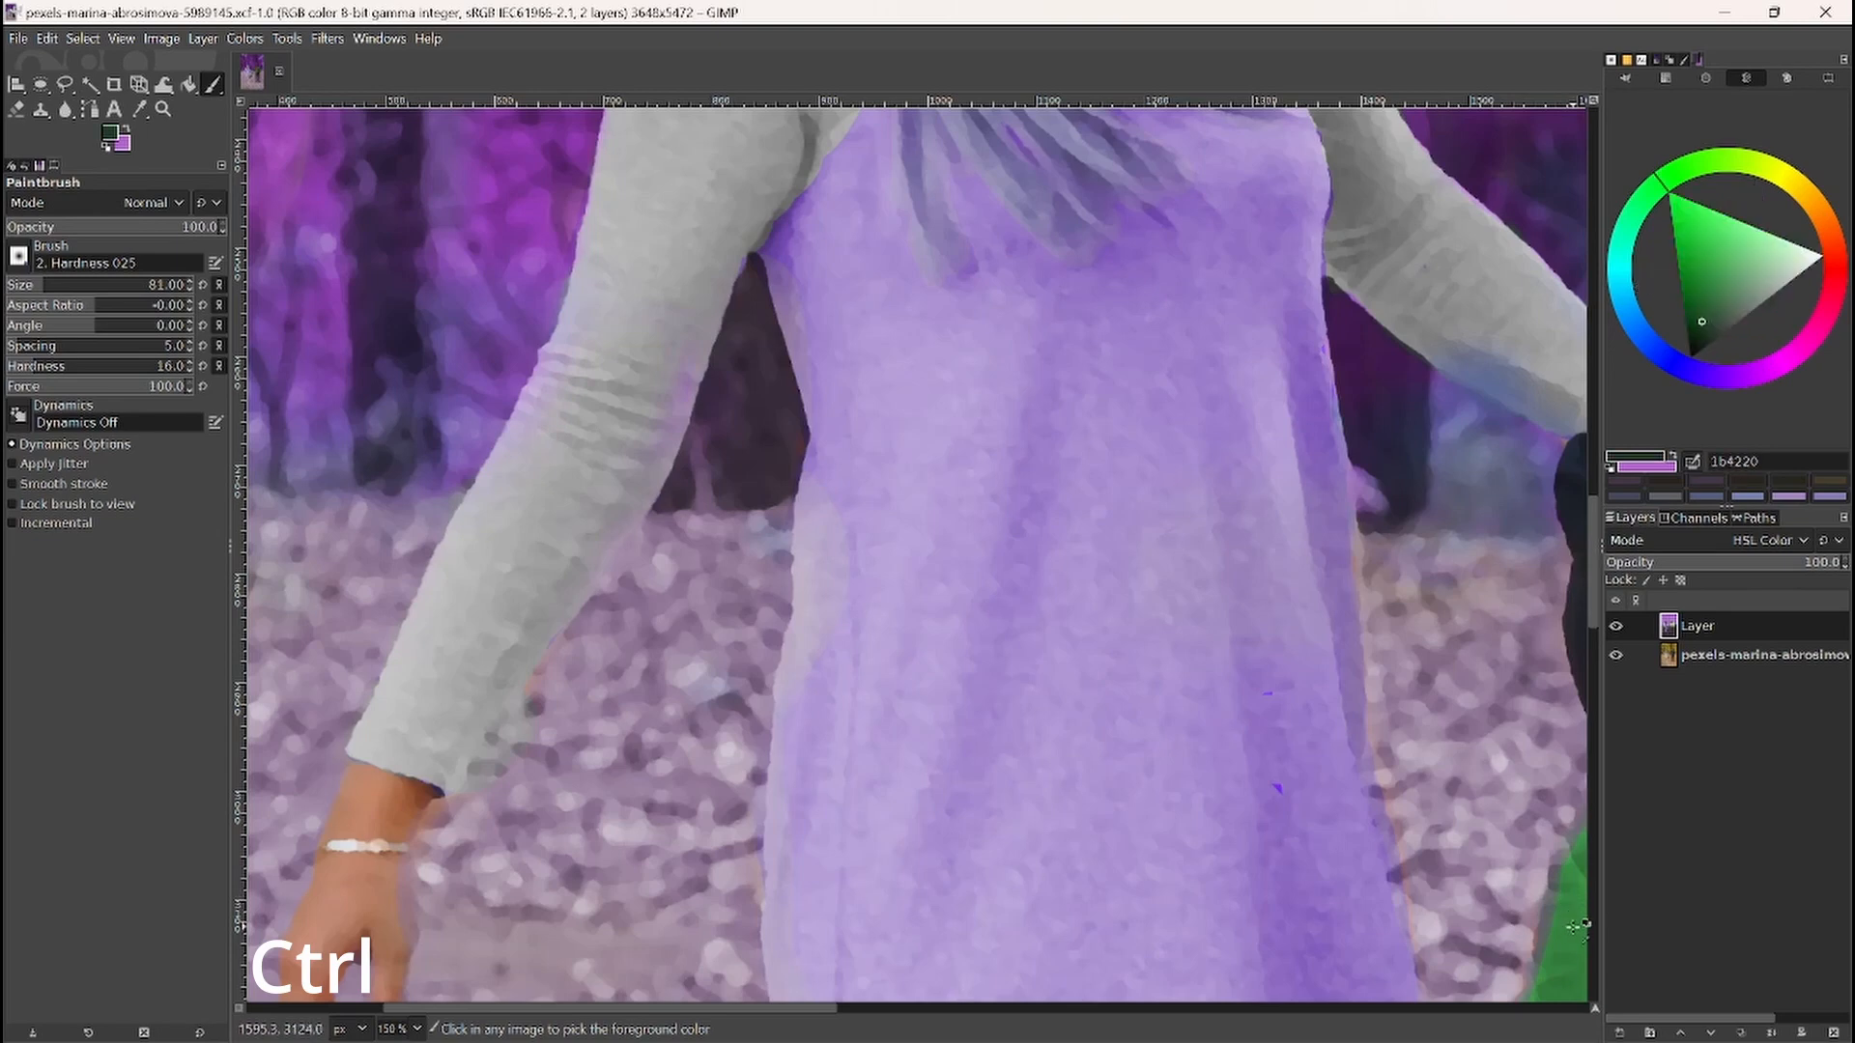
left_click(669, 213, "ctrl")
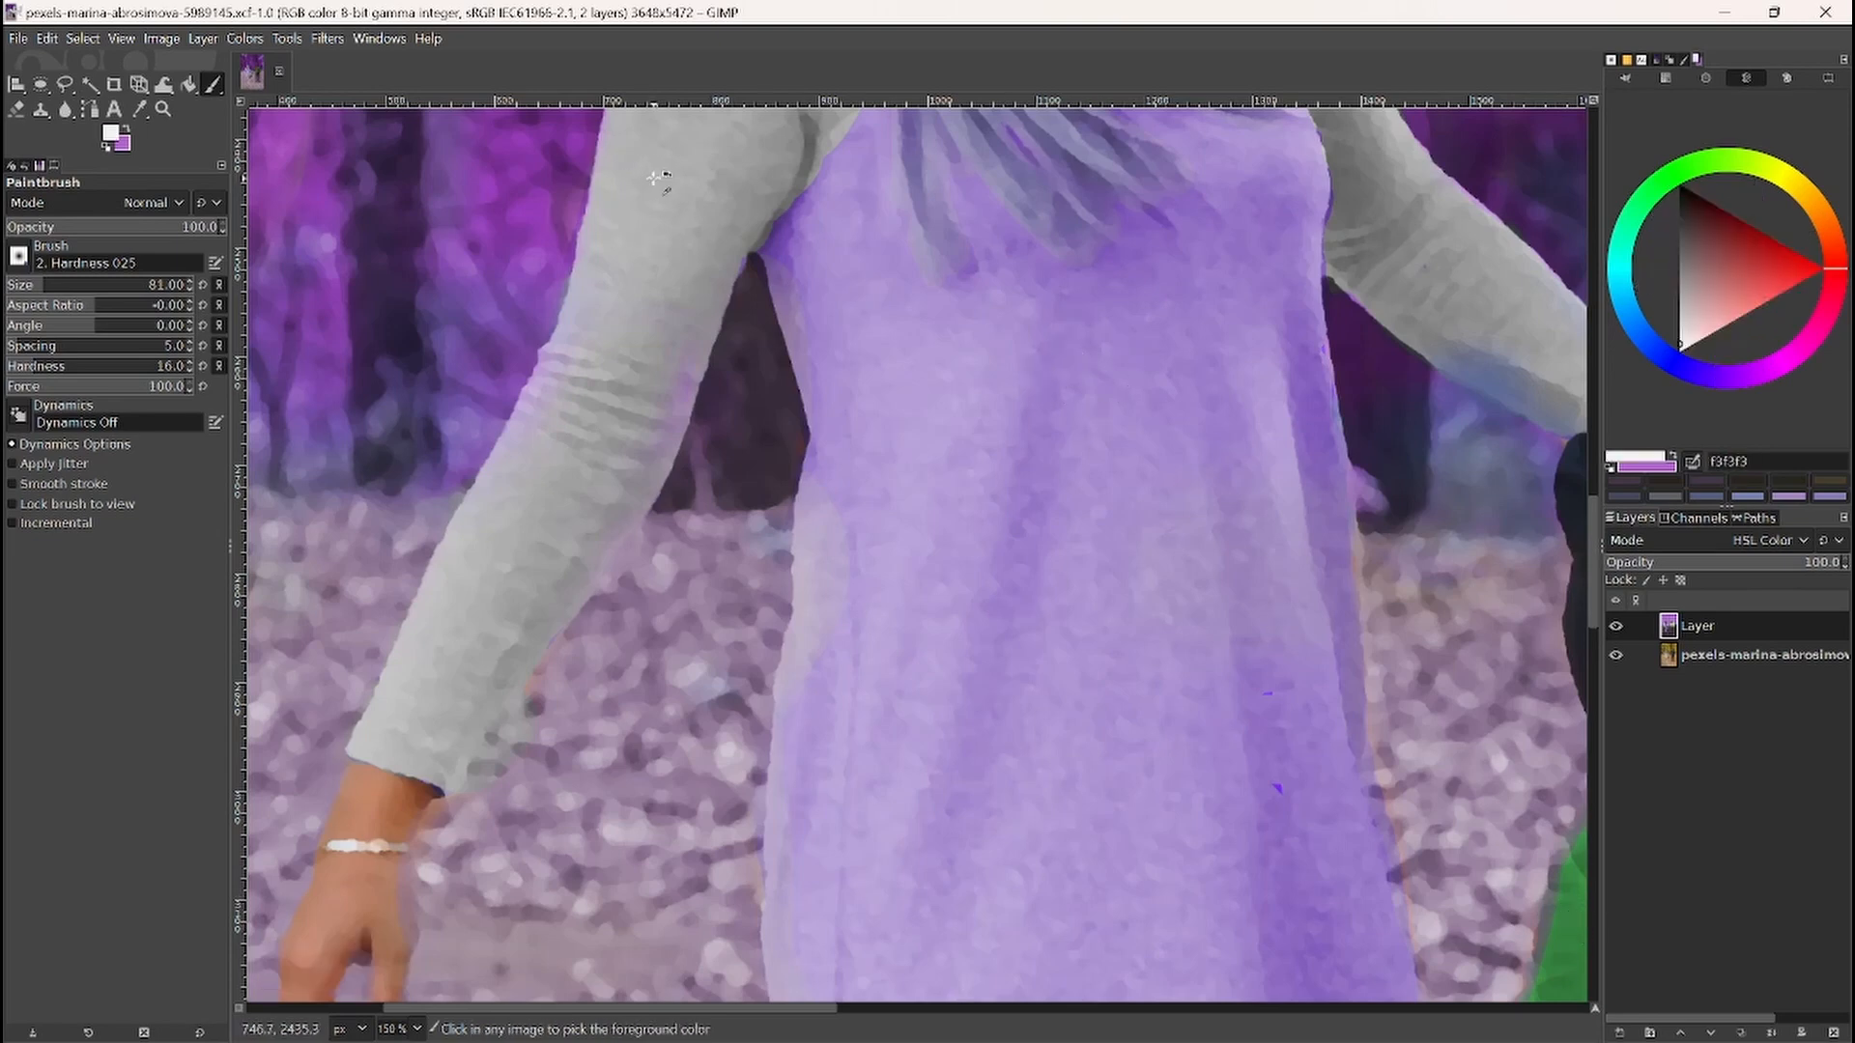
left_click(1150, 347, "ctrl")
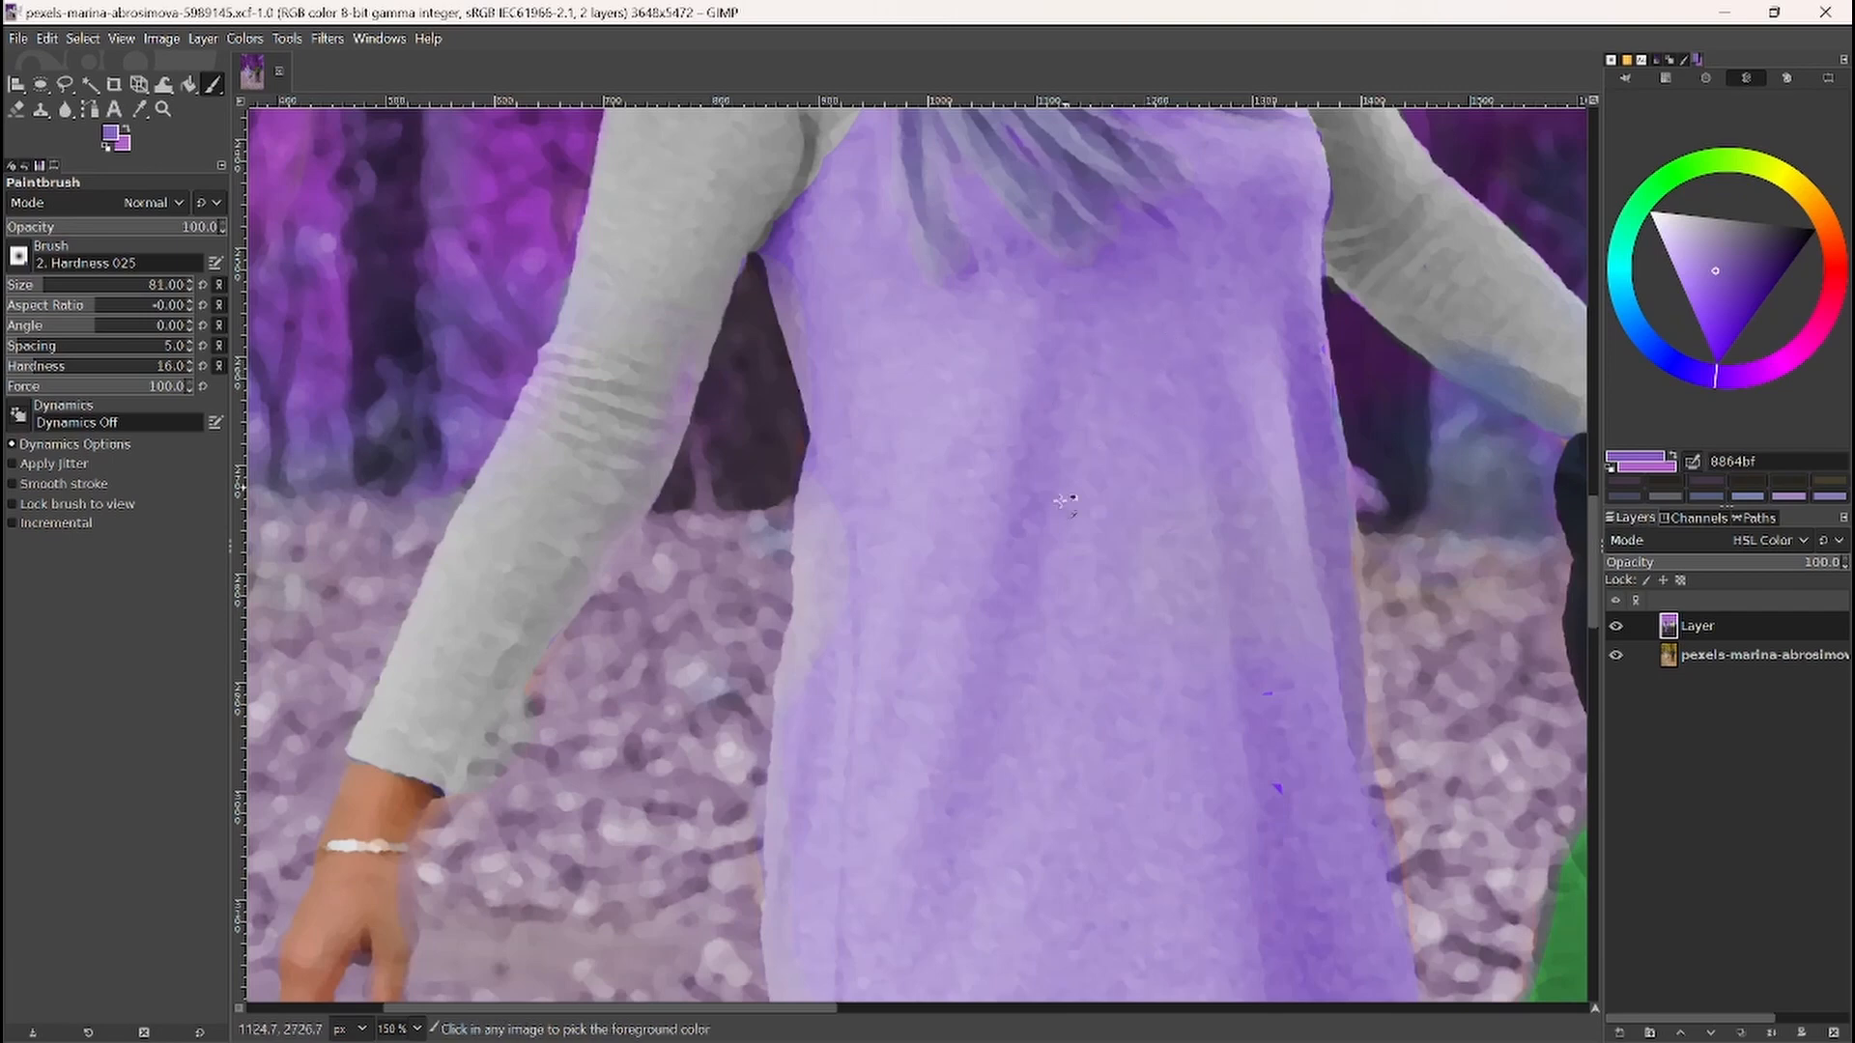
left_click(681, 603, "ctrl")
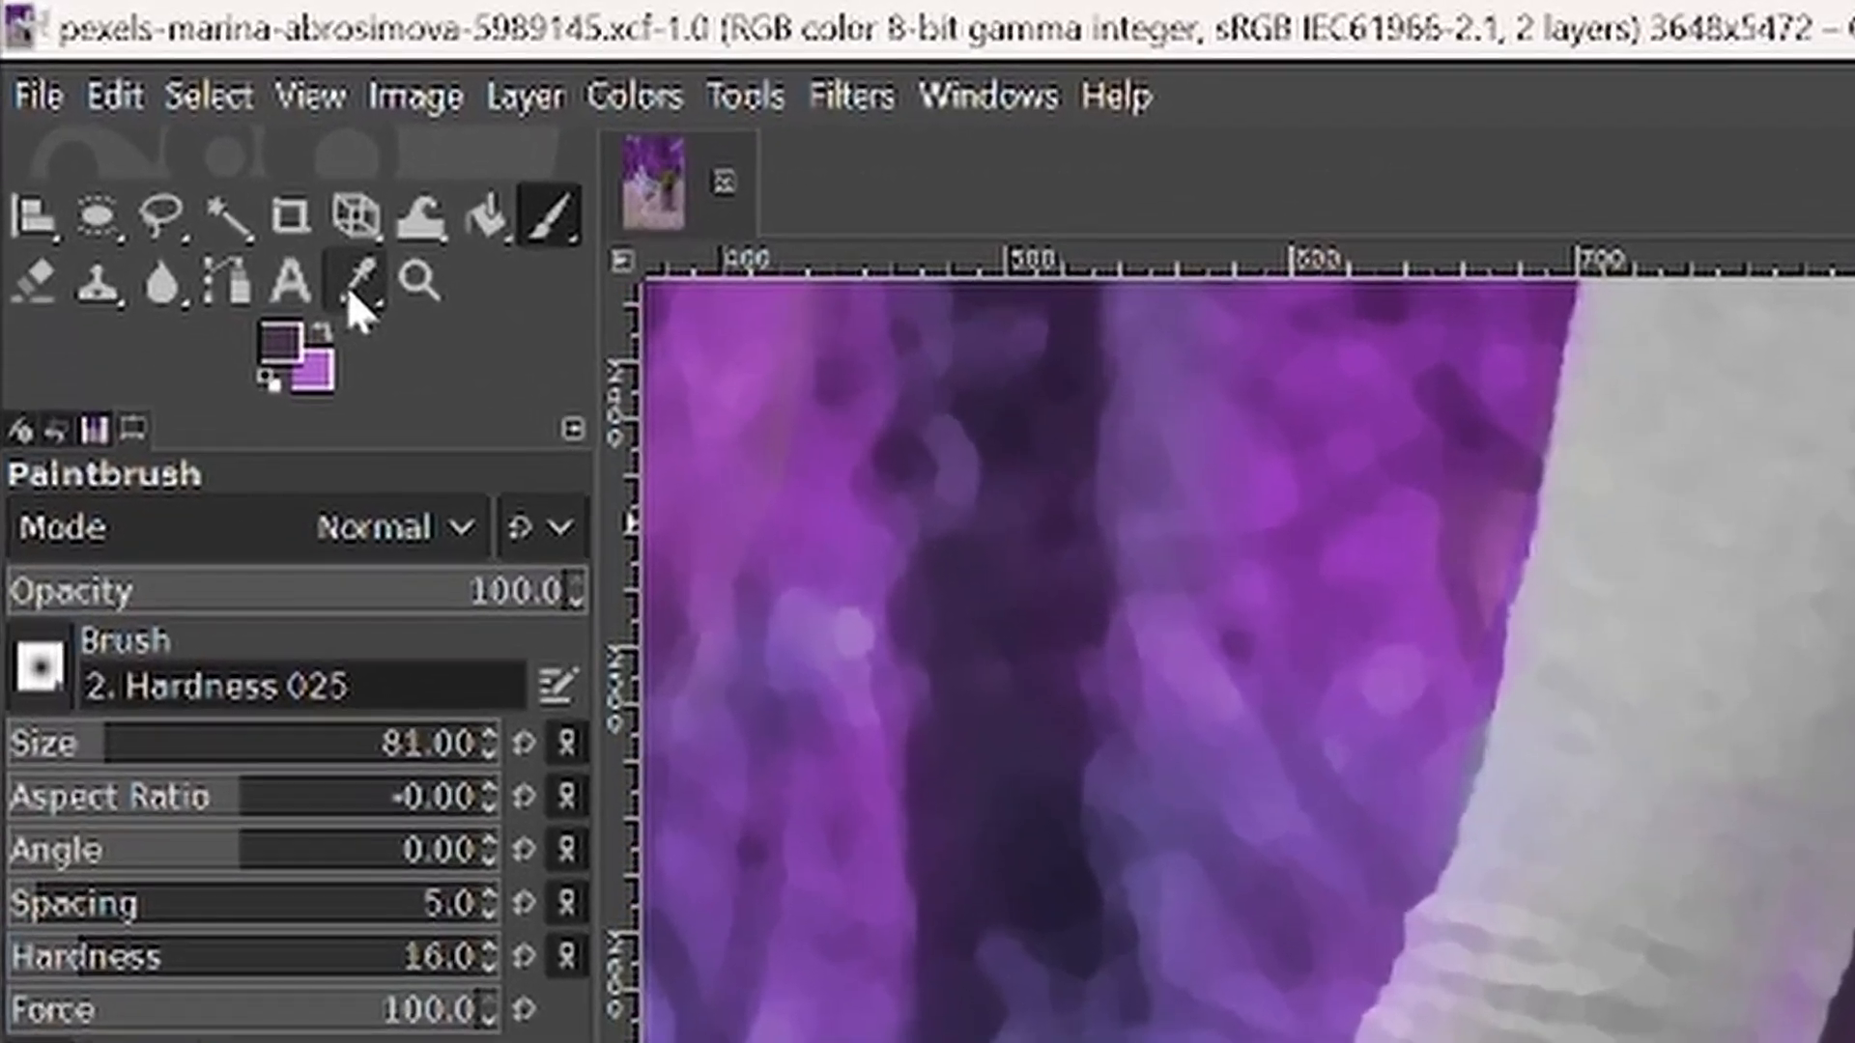
Step: Toggle the Color Picker's Sample merged option on and off, leaving it off, and return to the Paintbrush
left_click(353, 288)
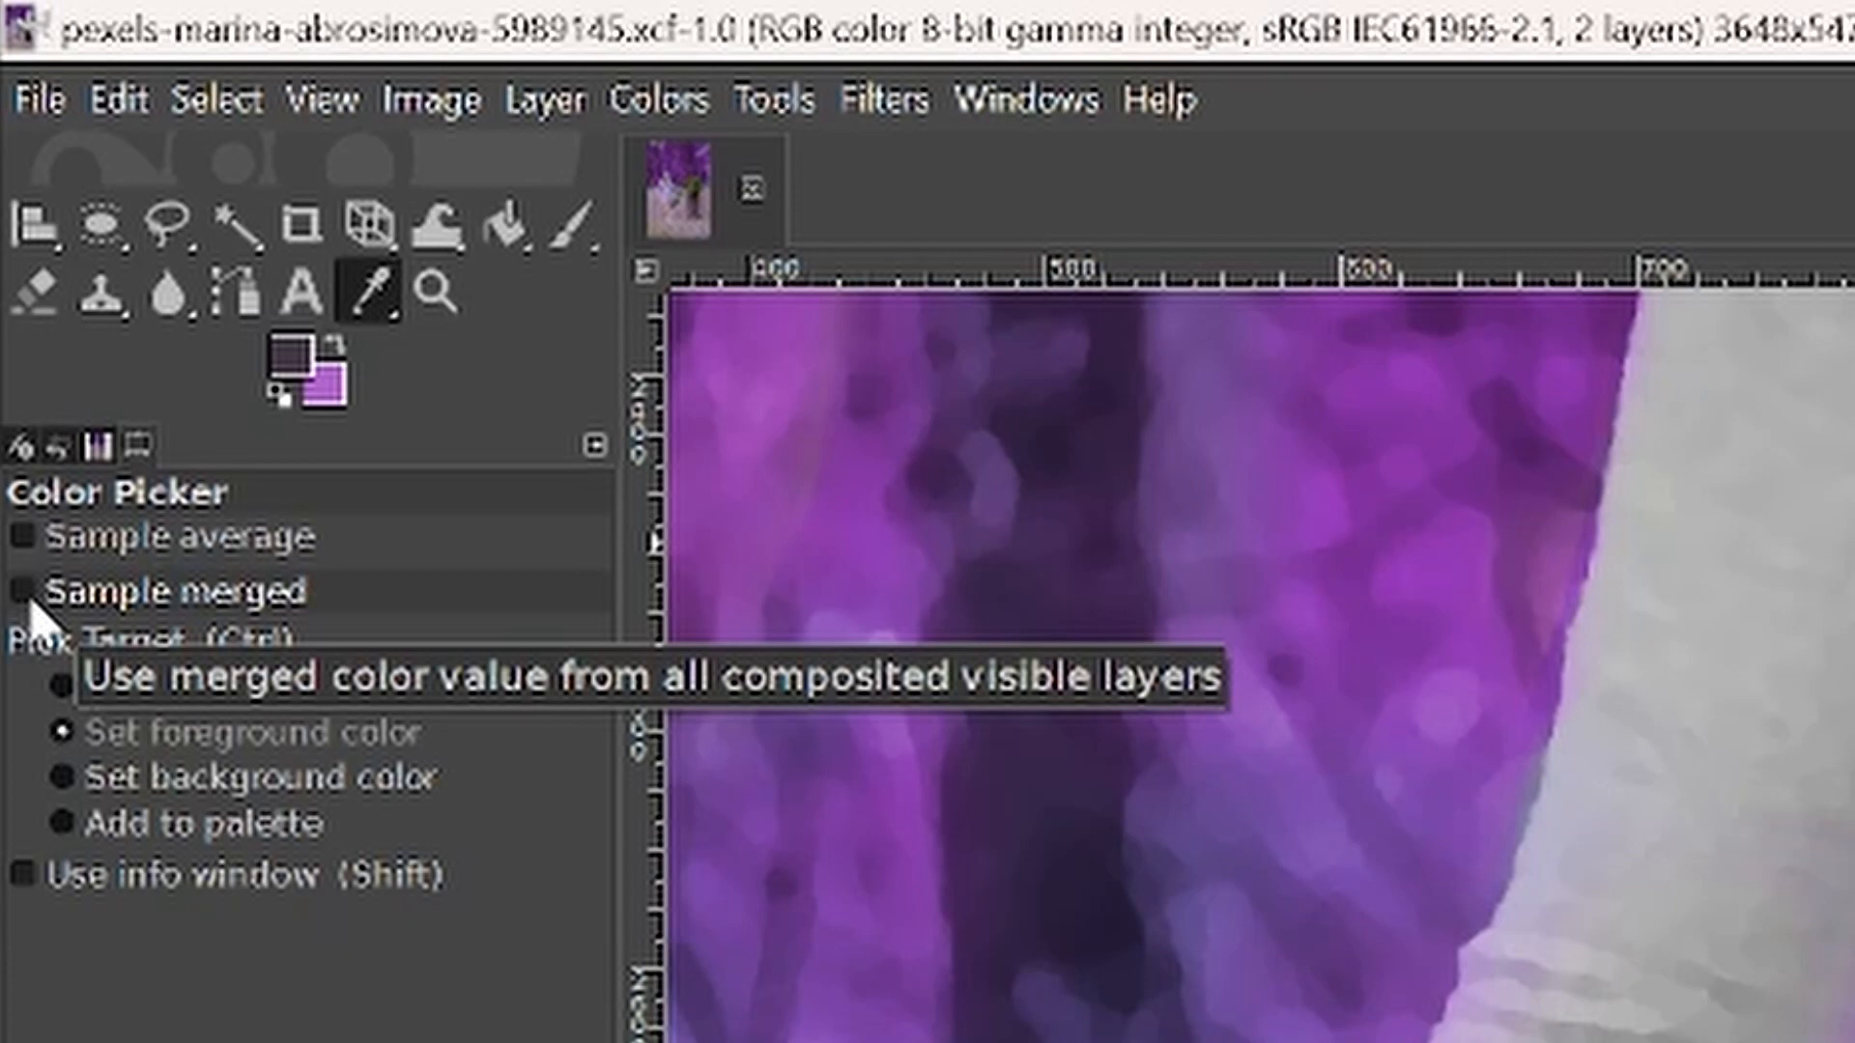
left_click(31, 598)
left_click(24, 595)
left_click(20, 595)
left_click(19, 595)
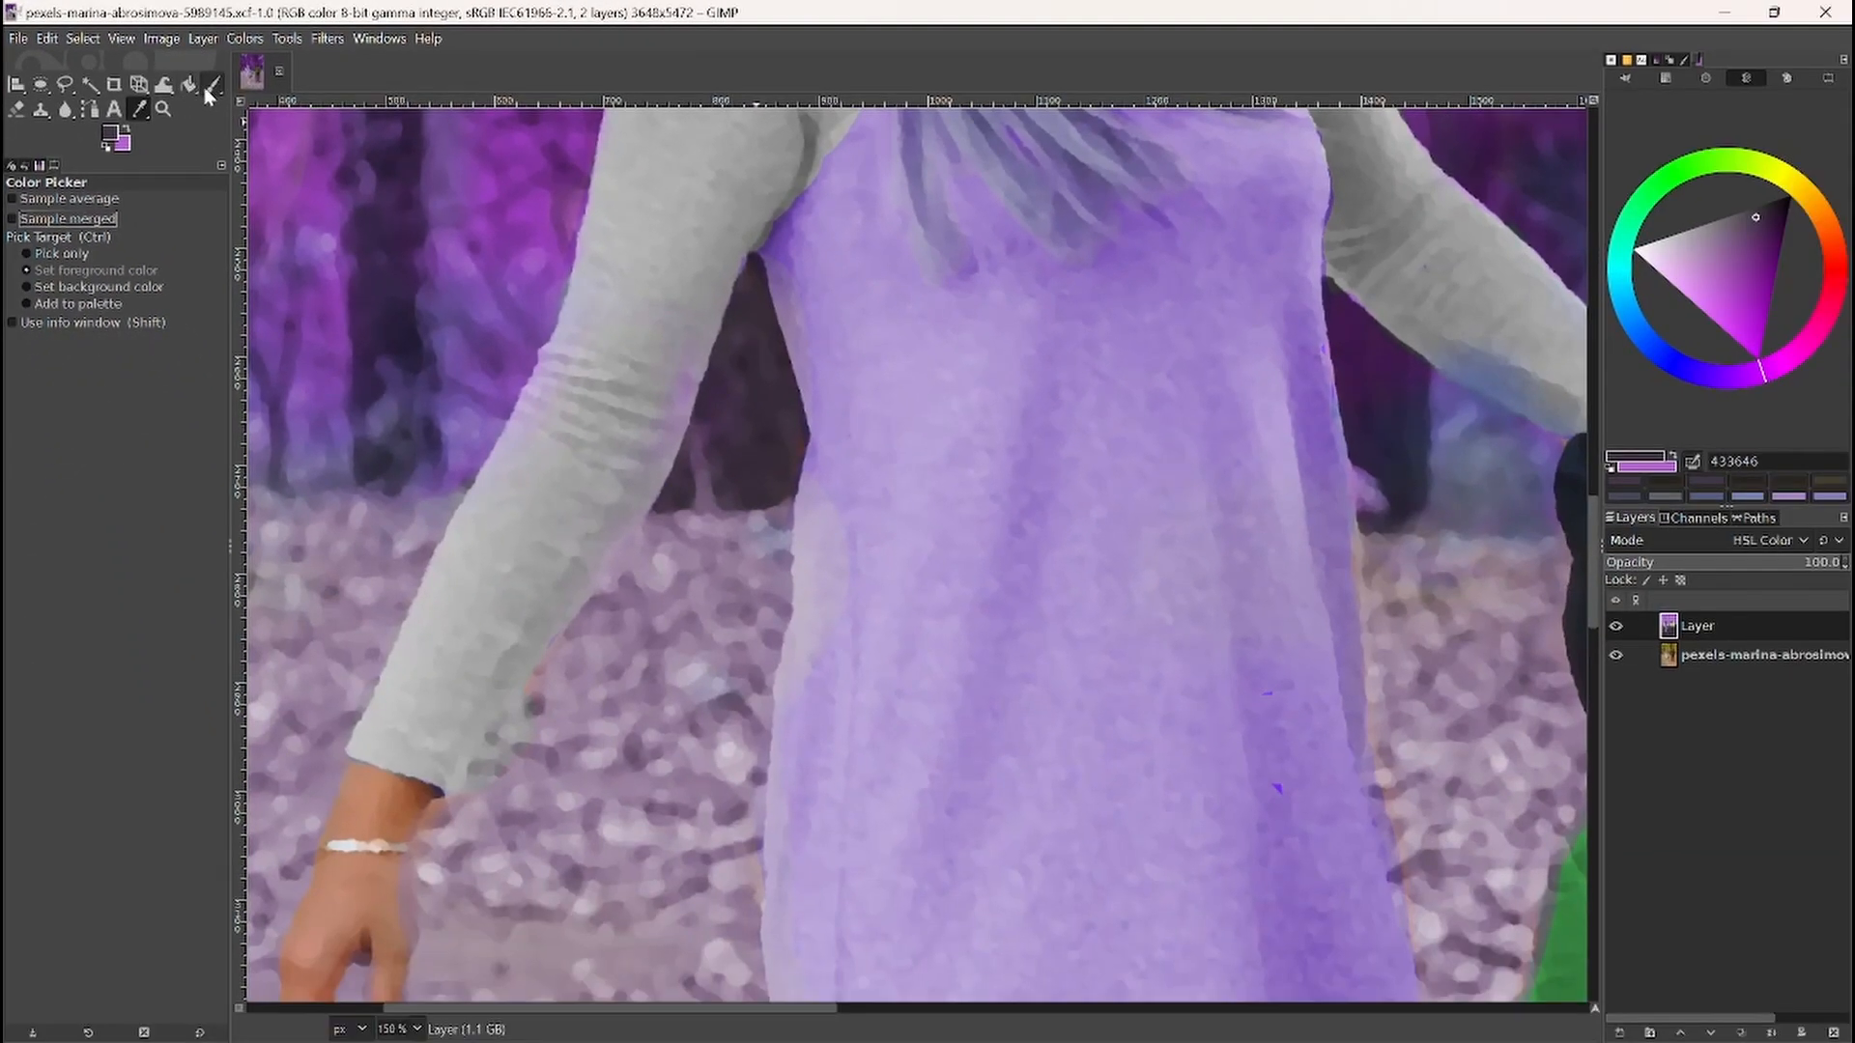
left_click(211, 87)
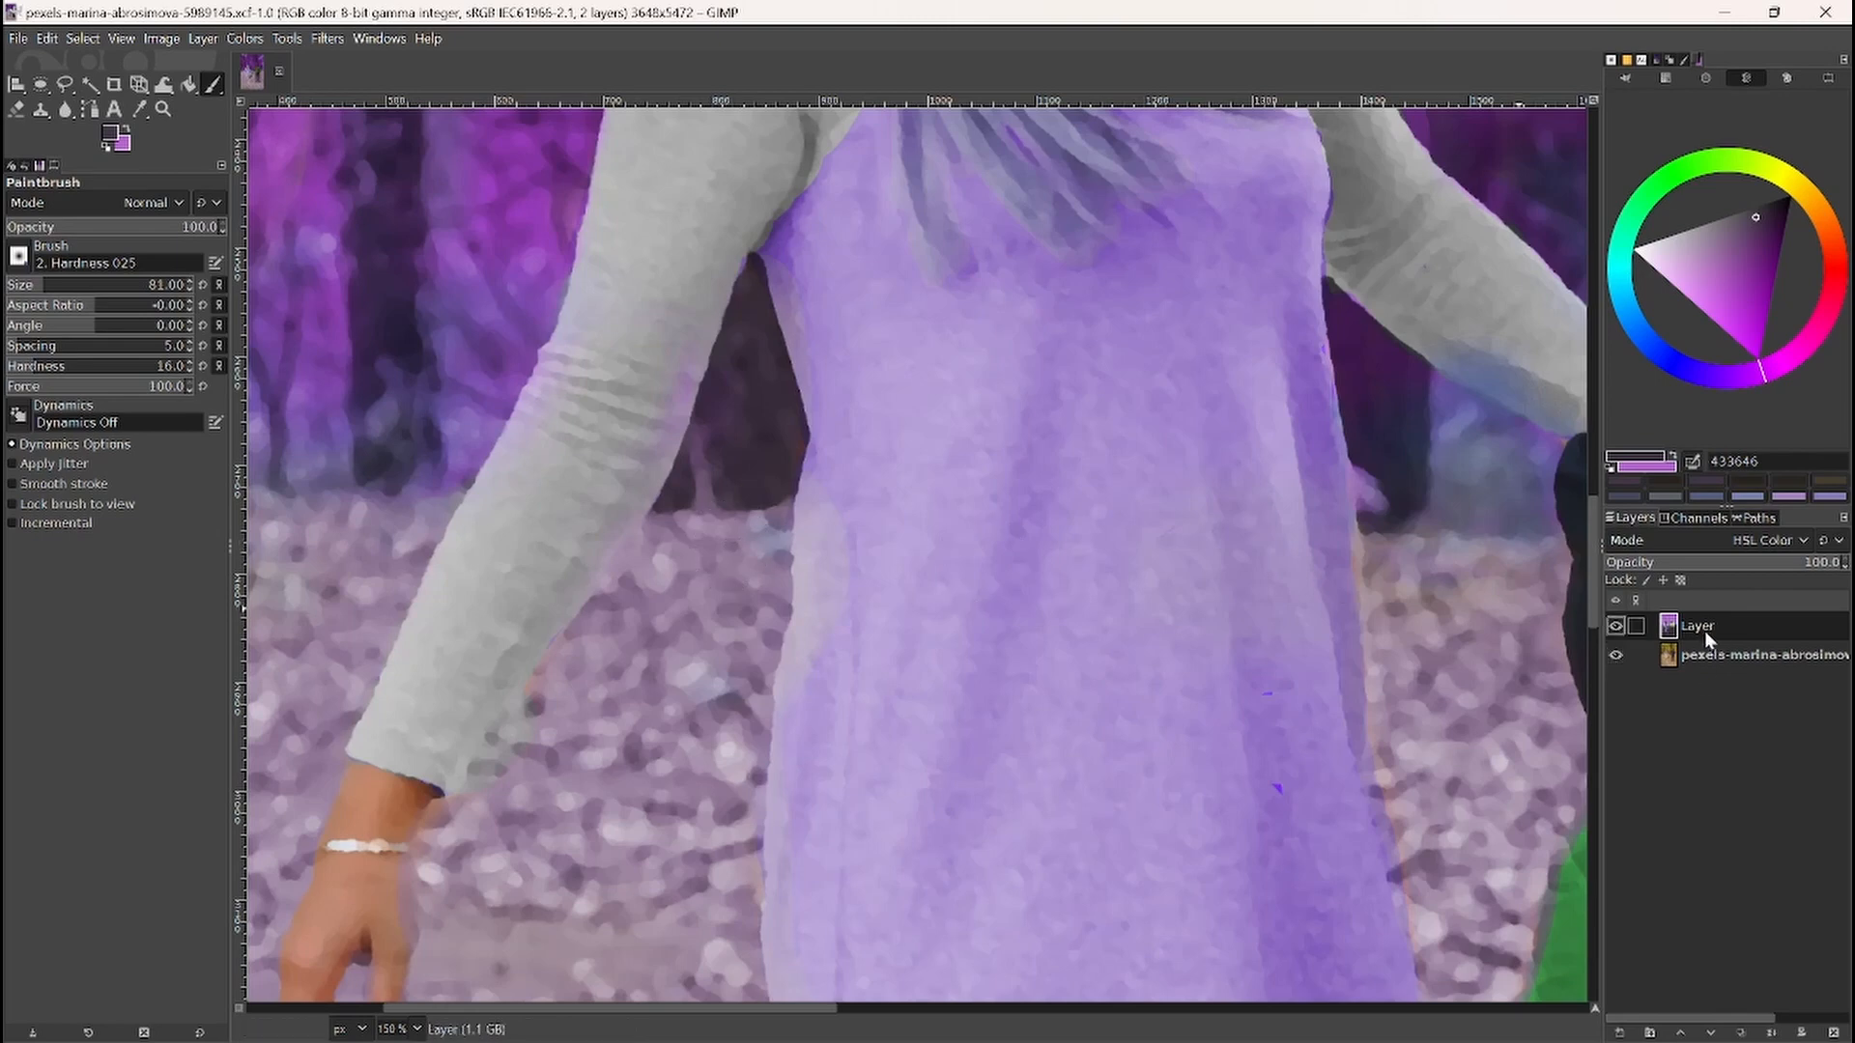
Step: Set the painted layer's blend mode to Normal
left_click(1762, 539)
scroll(1776, 281, "up", 5)
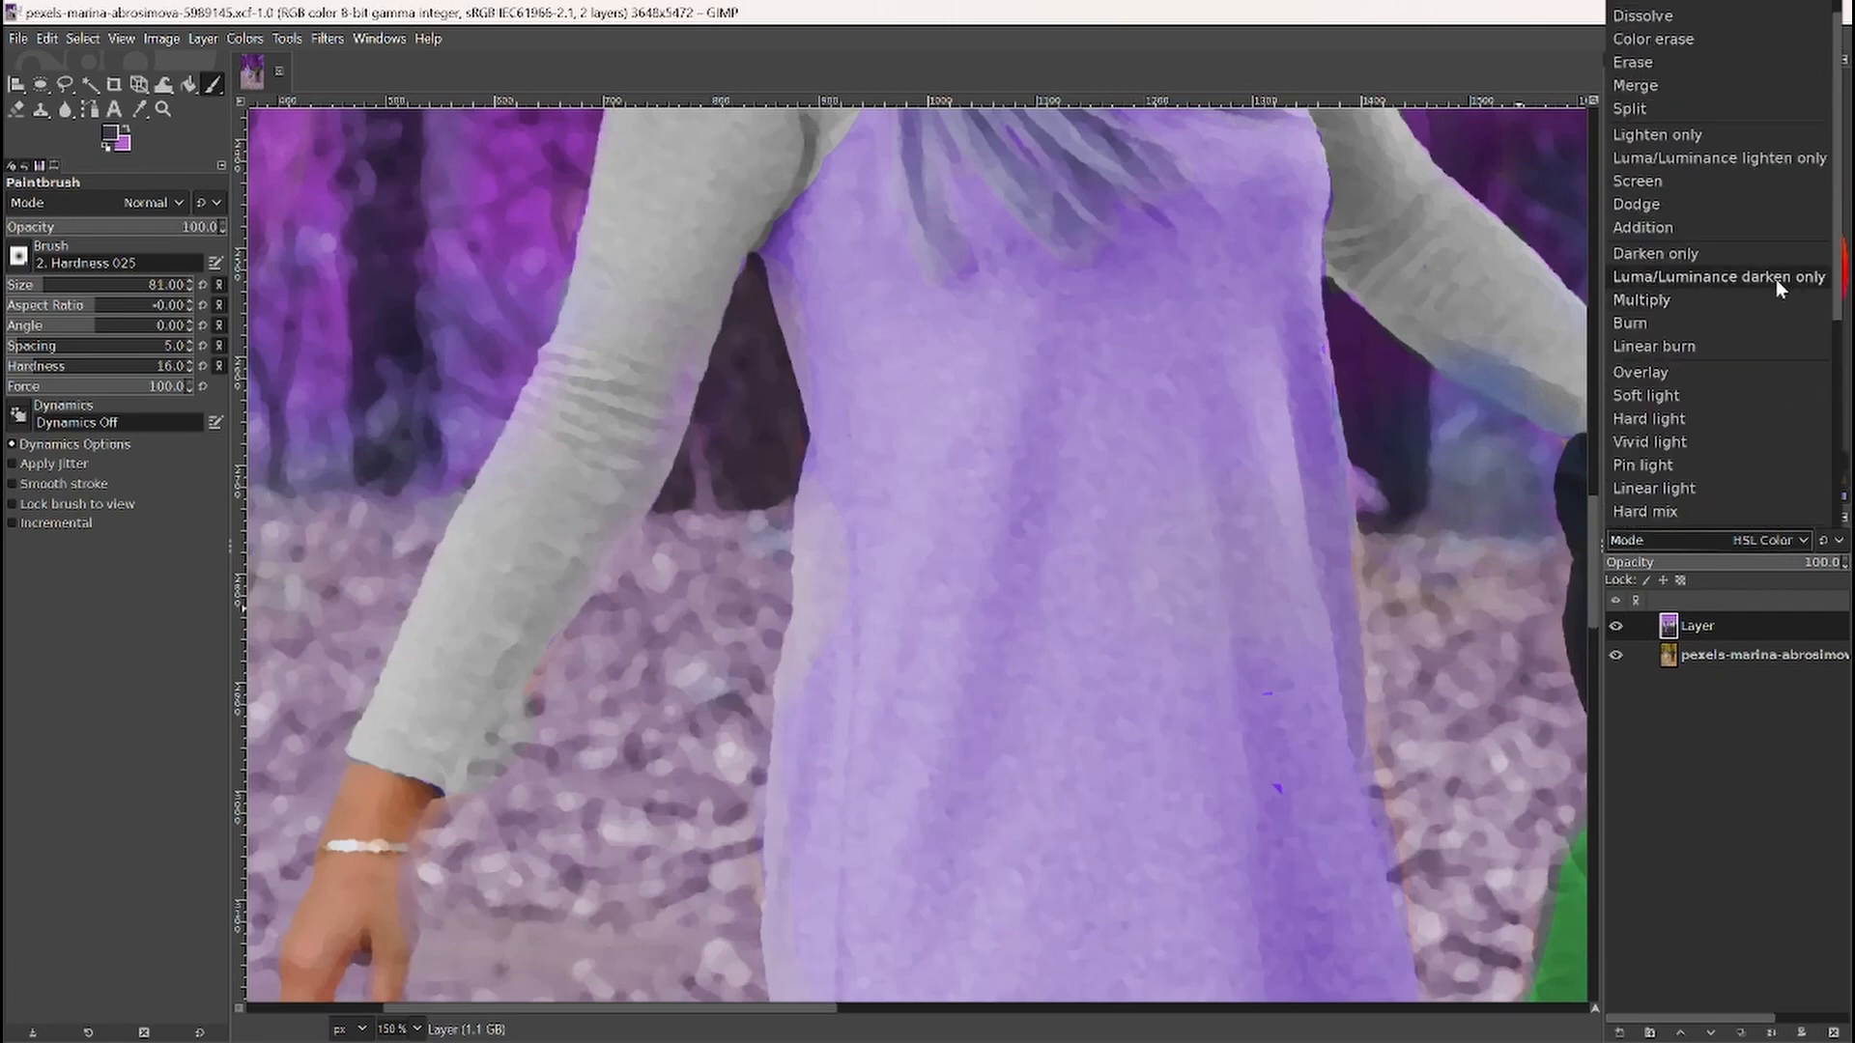
scroll(1780, 190, "up", 1)
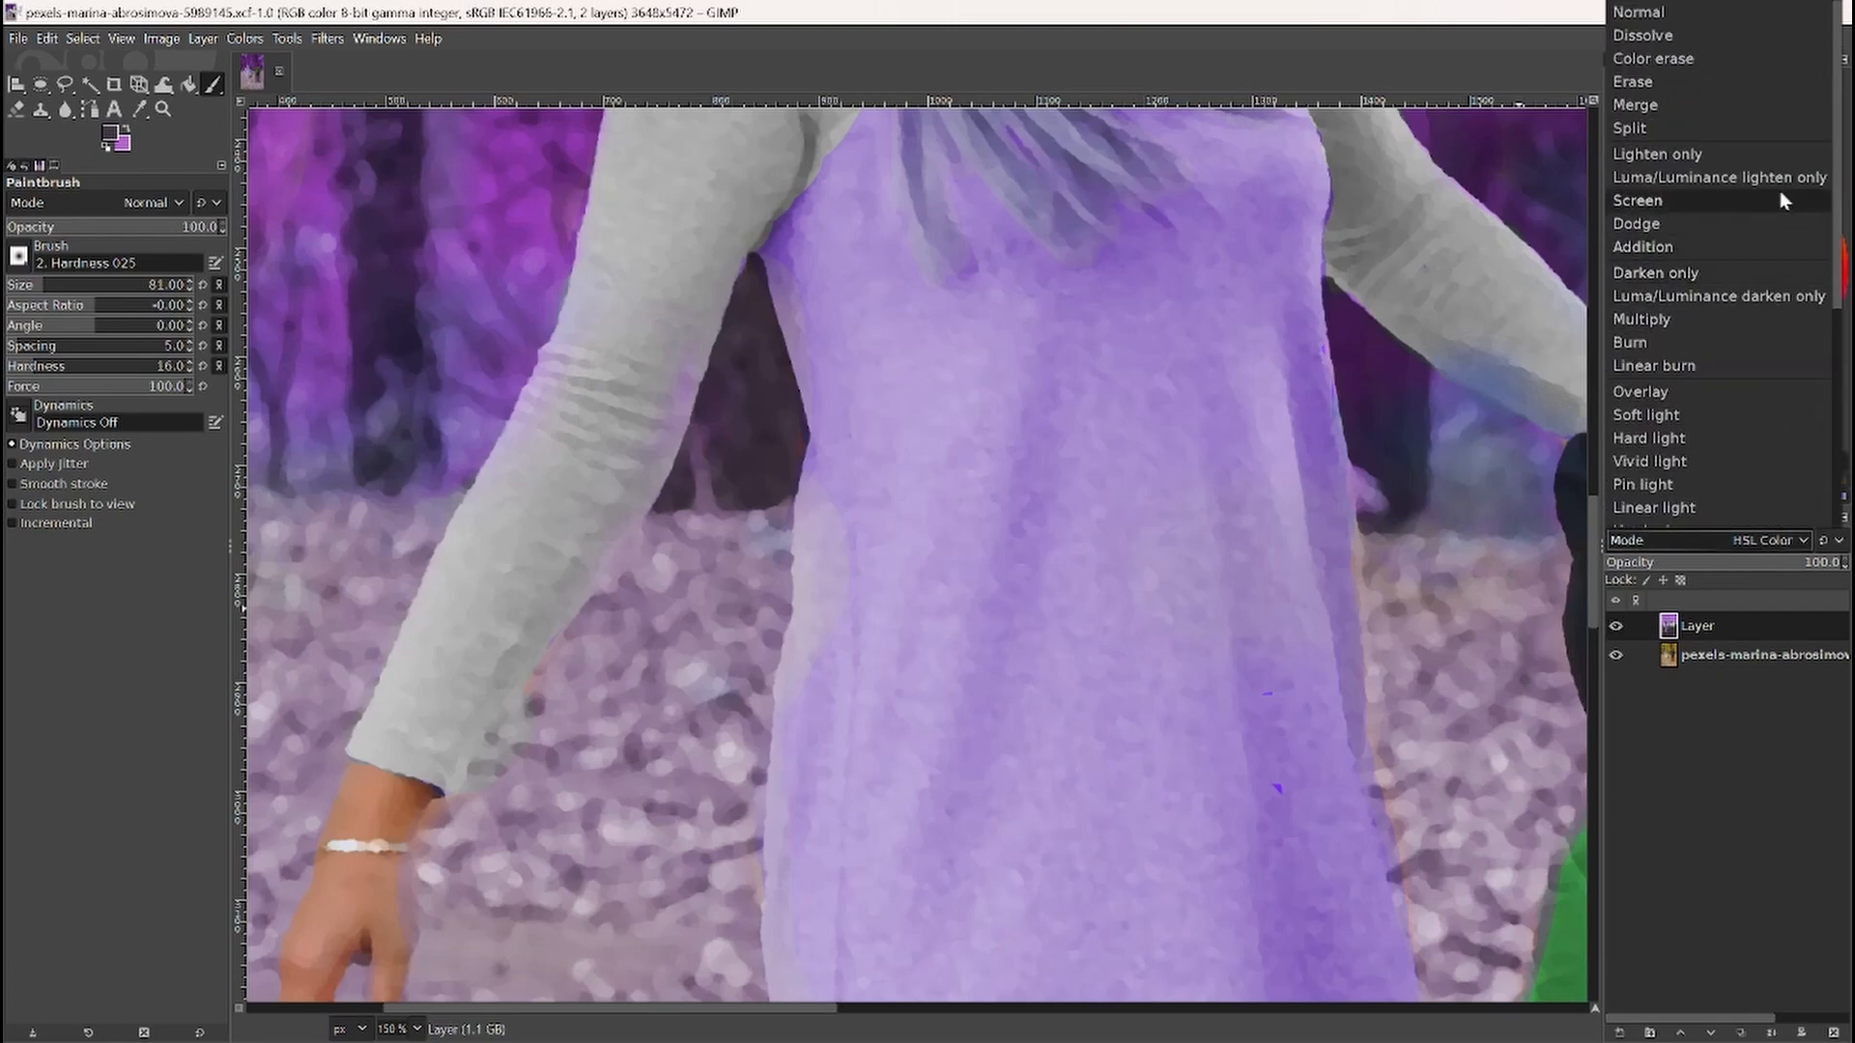
left_click(1678, 14)
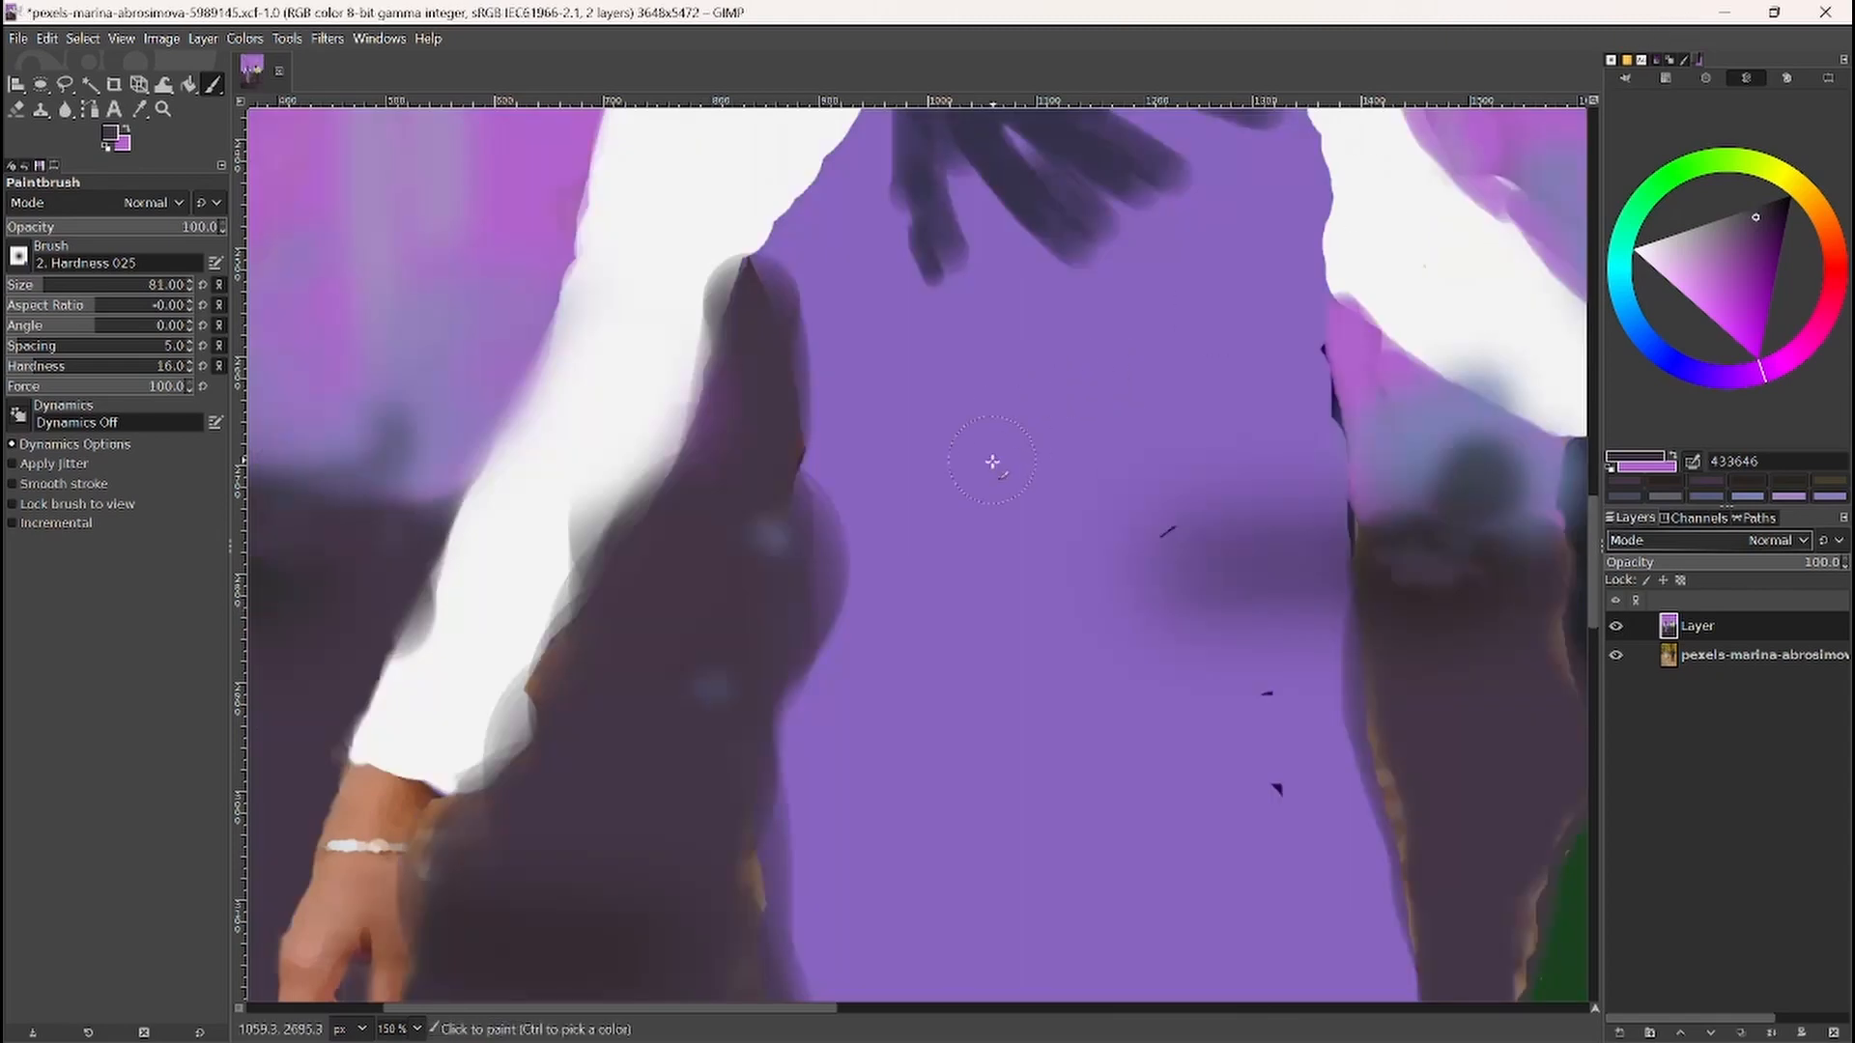
Step: Dab dark purple on the dress and cover it with the sampled dress color 8864bf, and sample 423544 from the ground
left_click(969, 399)
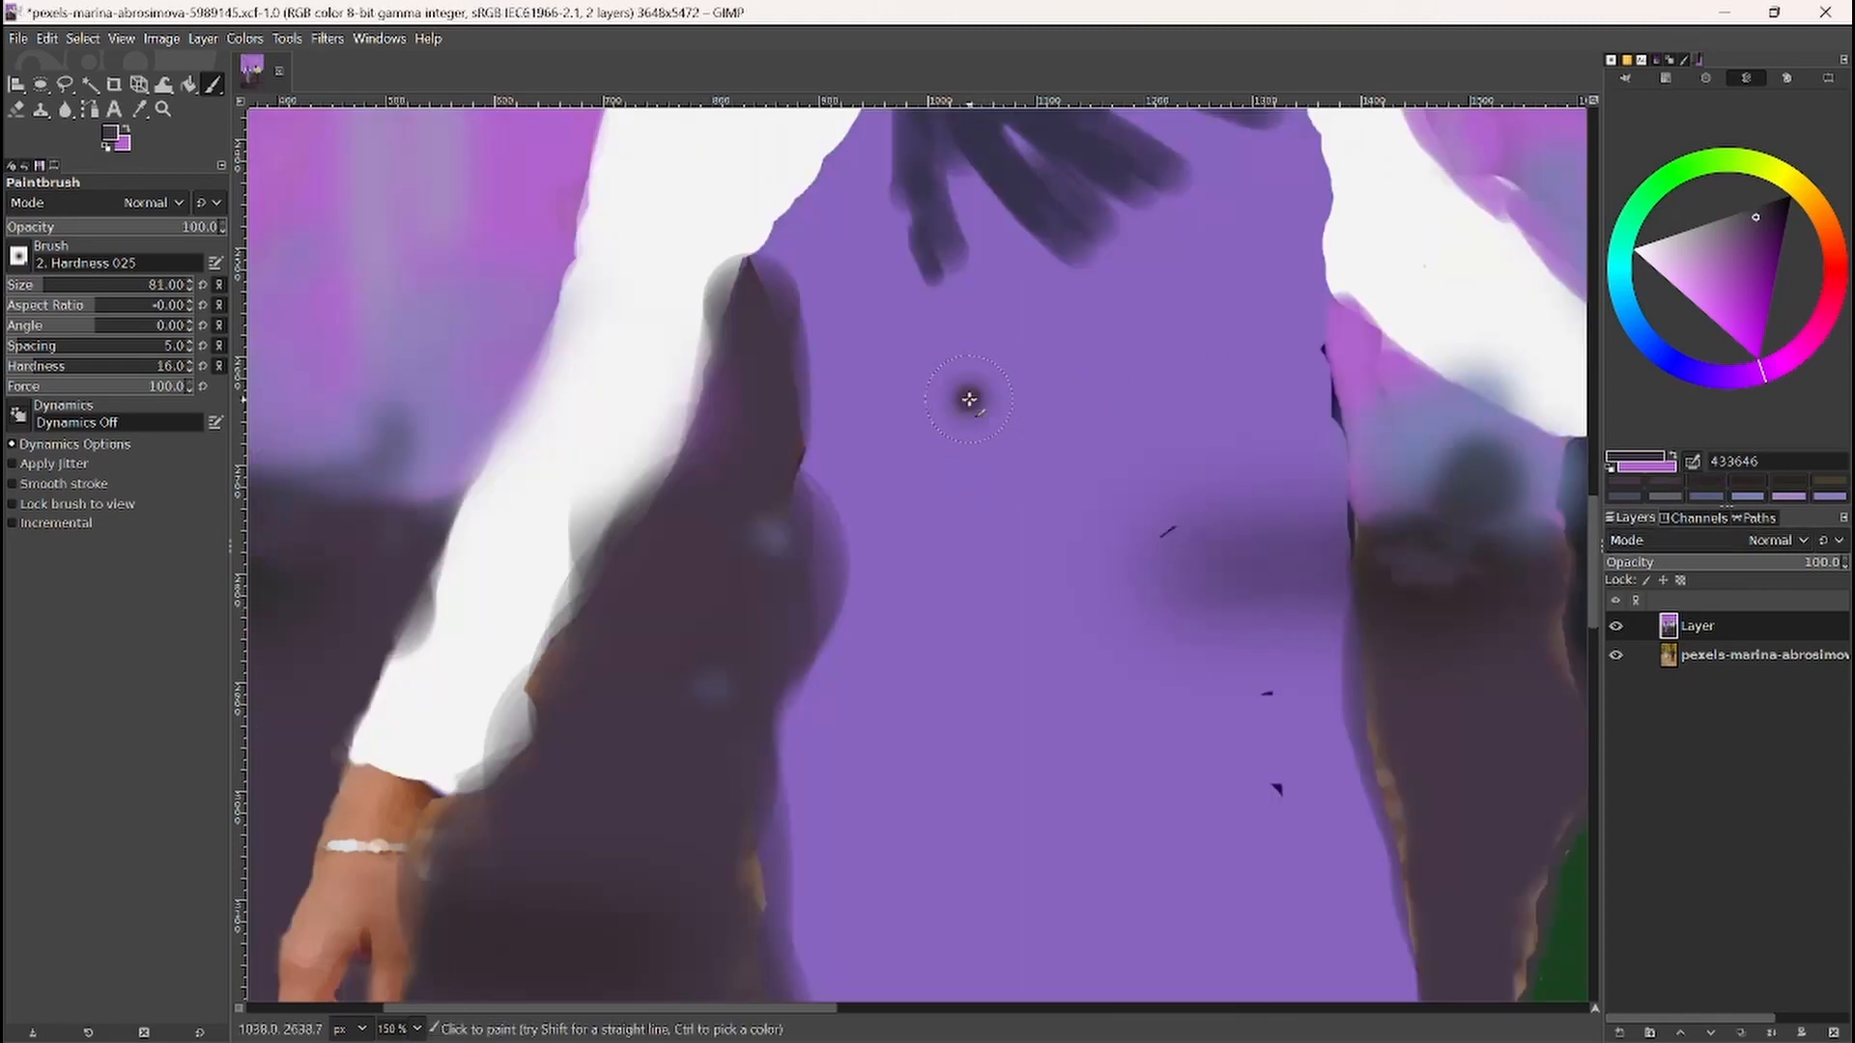
left_click(1068, 402, "ctrl")
left_click(977, 397)
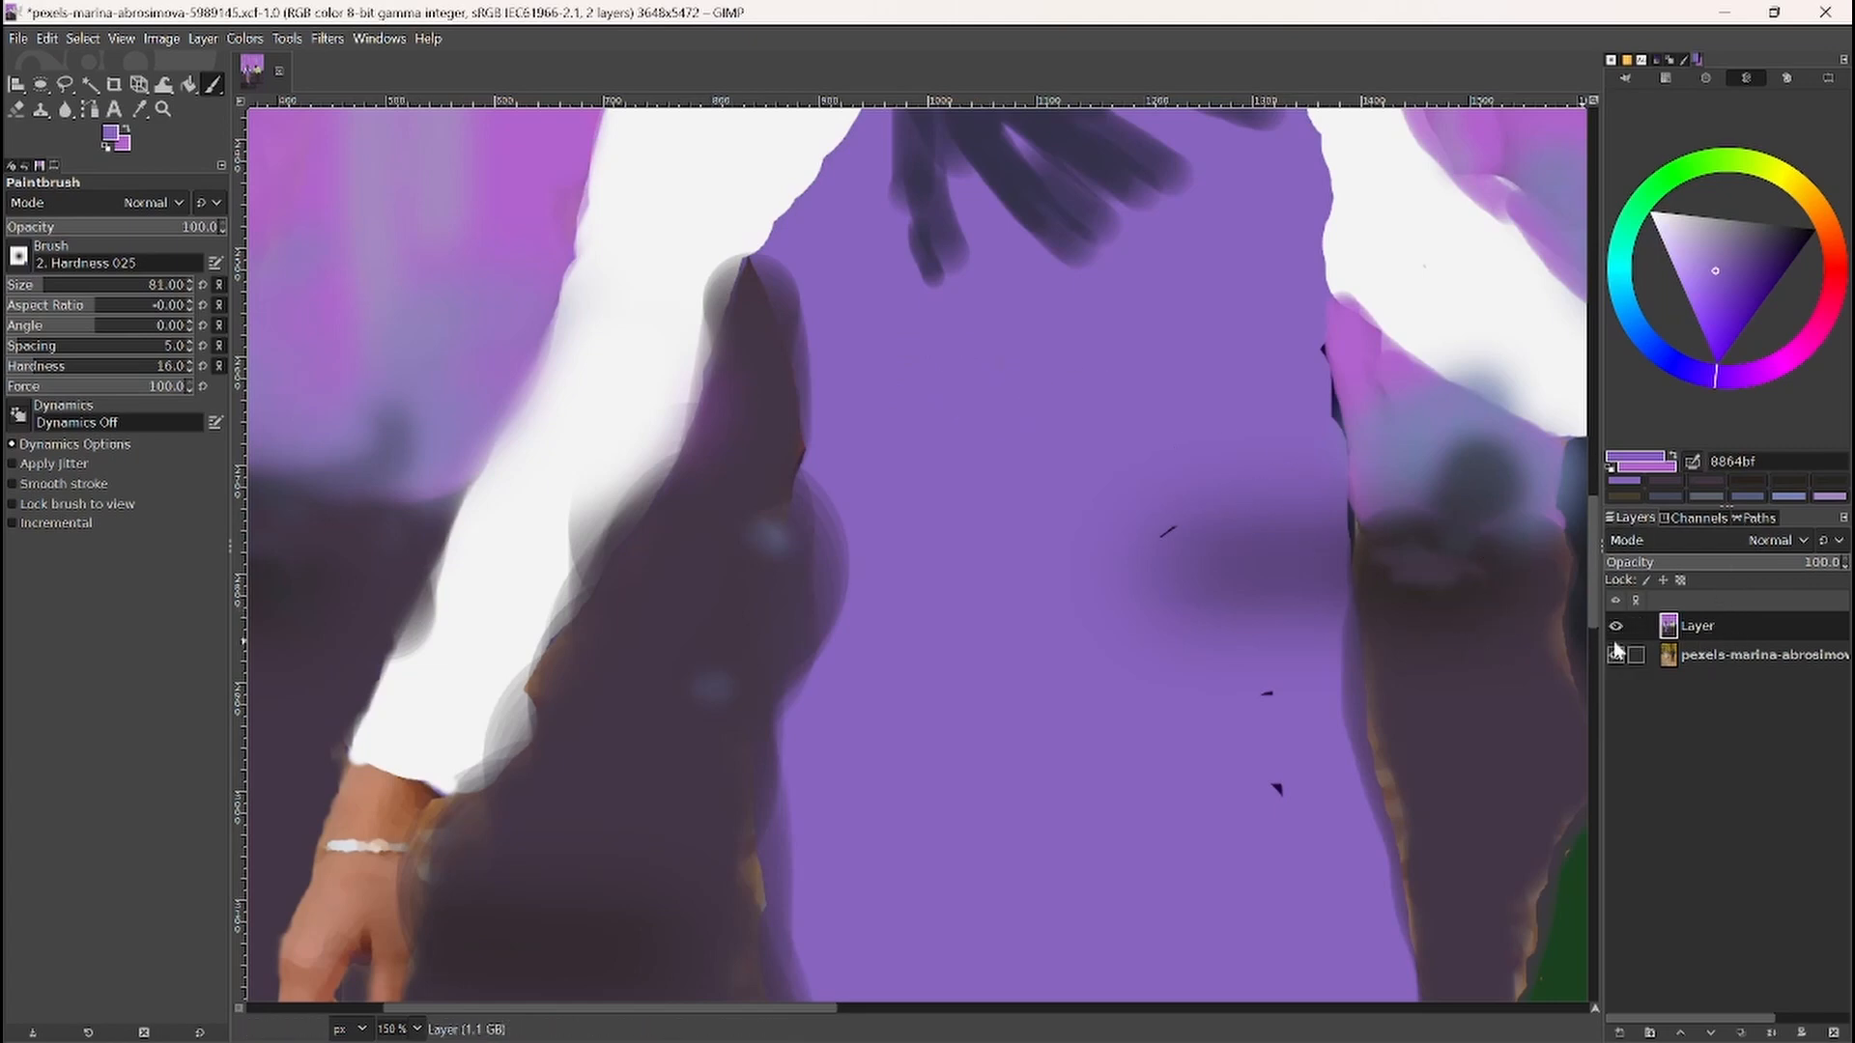
left_click(1458, 676, "ctrl")
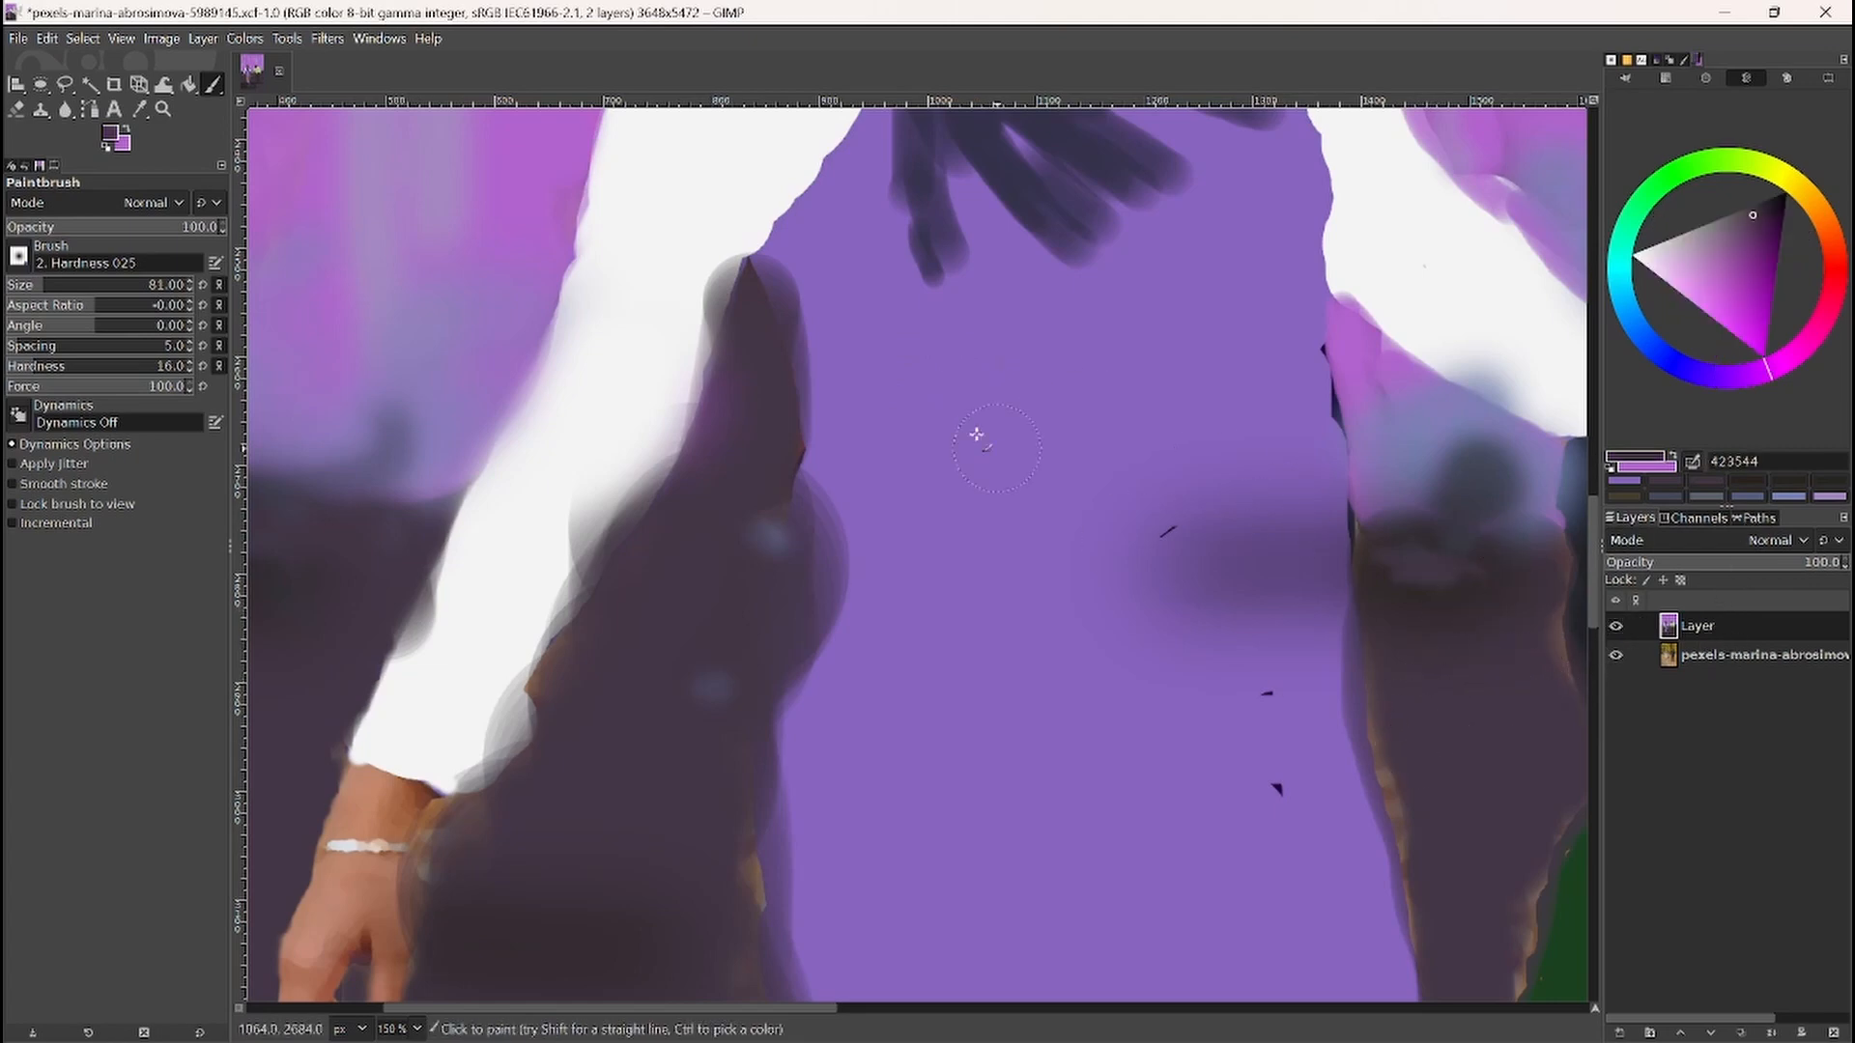
Step: Sample the near-white f3f3f3 from the sleeve and set the painted layer's blend mode to HSL Color
left_click(1433, 259, "ctrl")
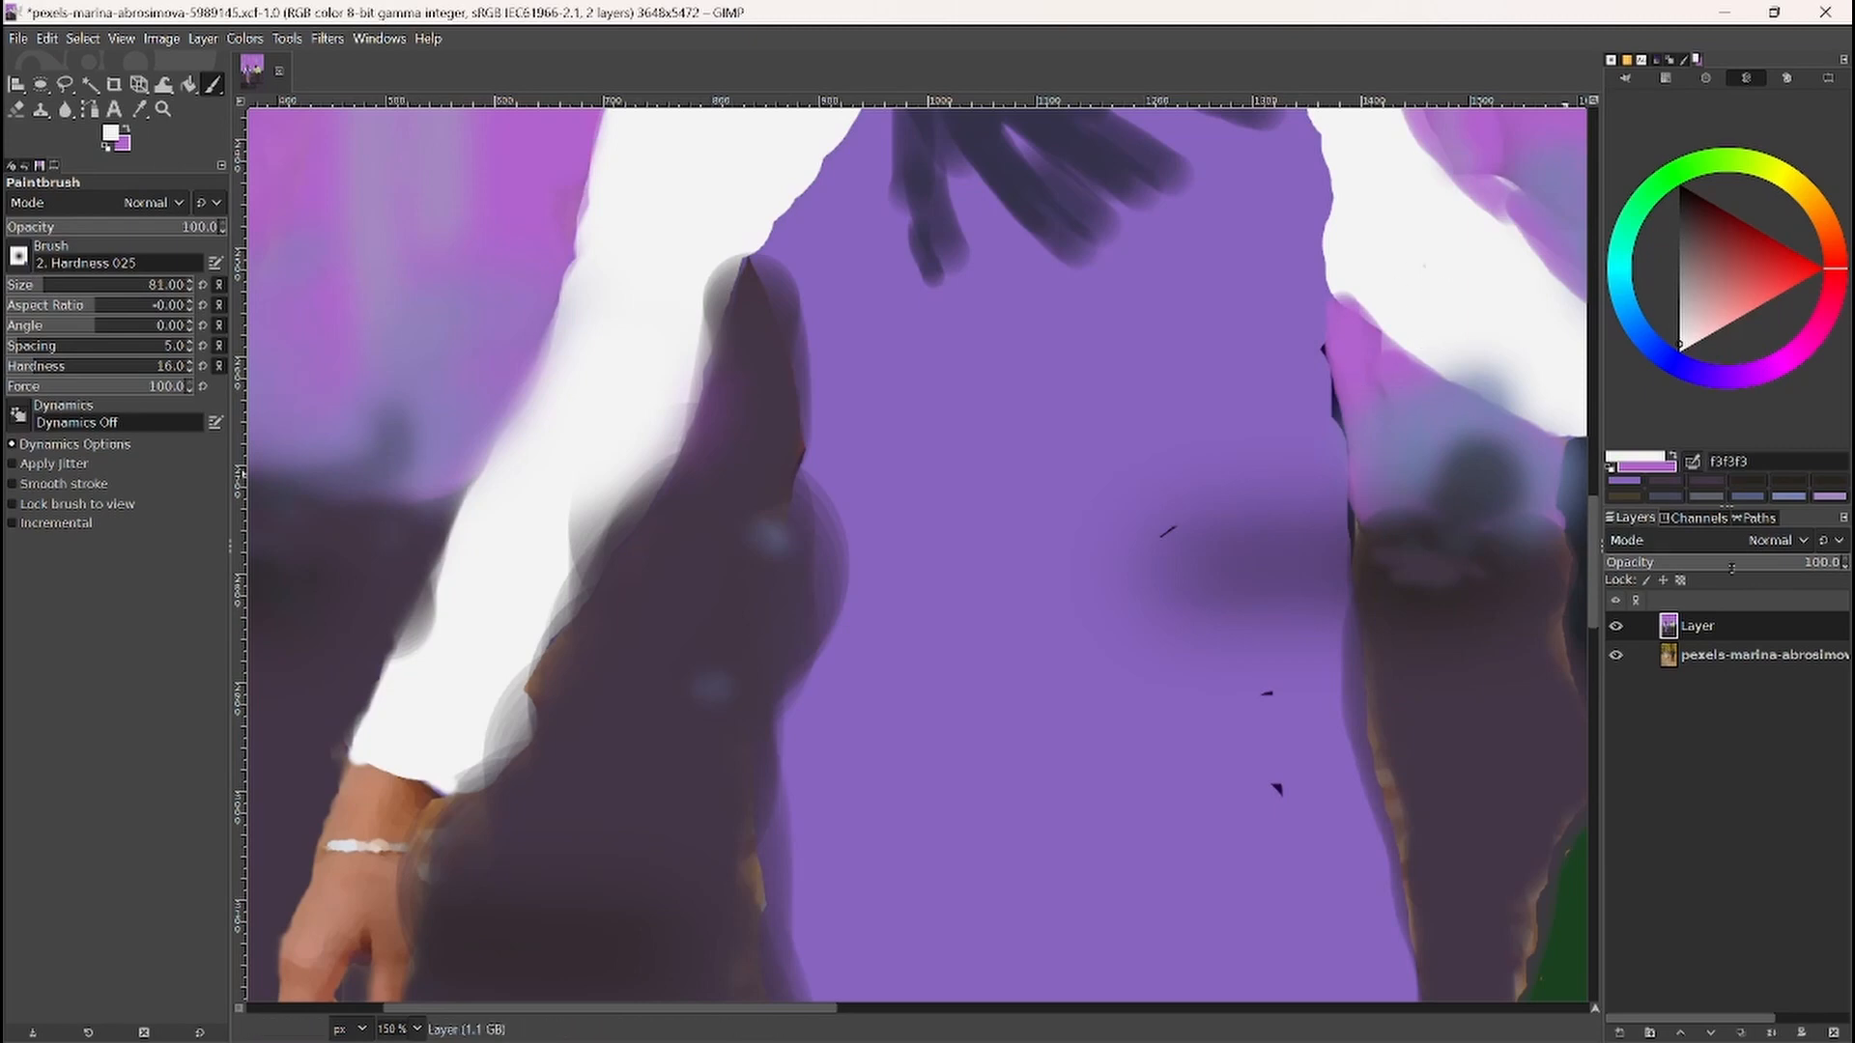
left_click(1776, 541)
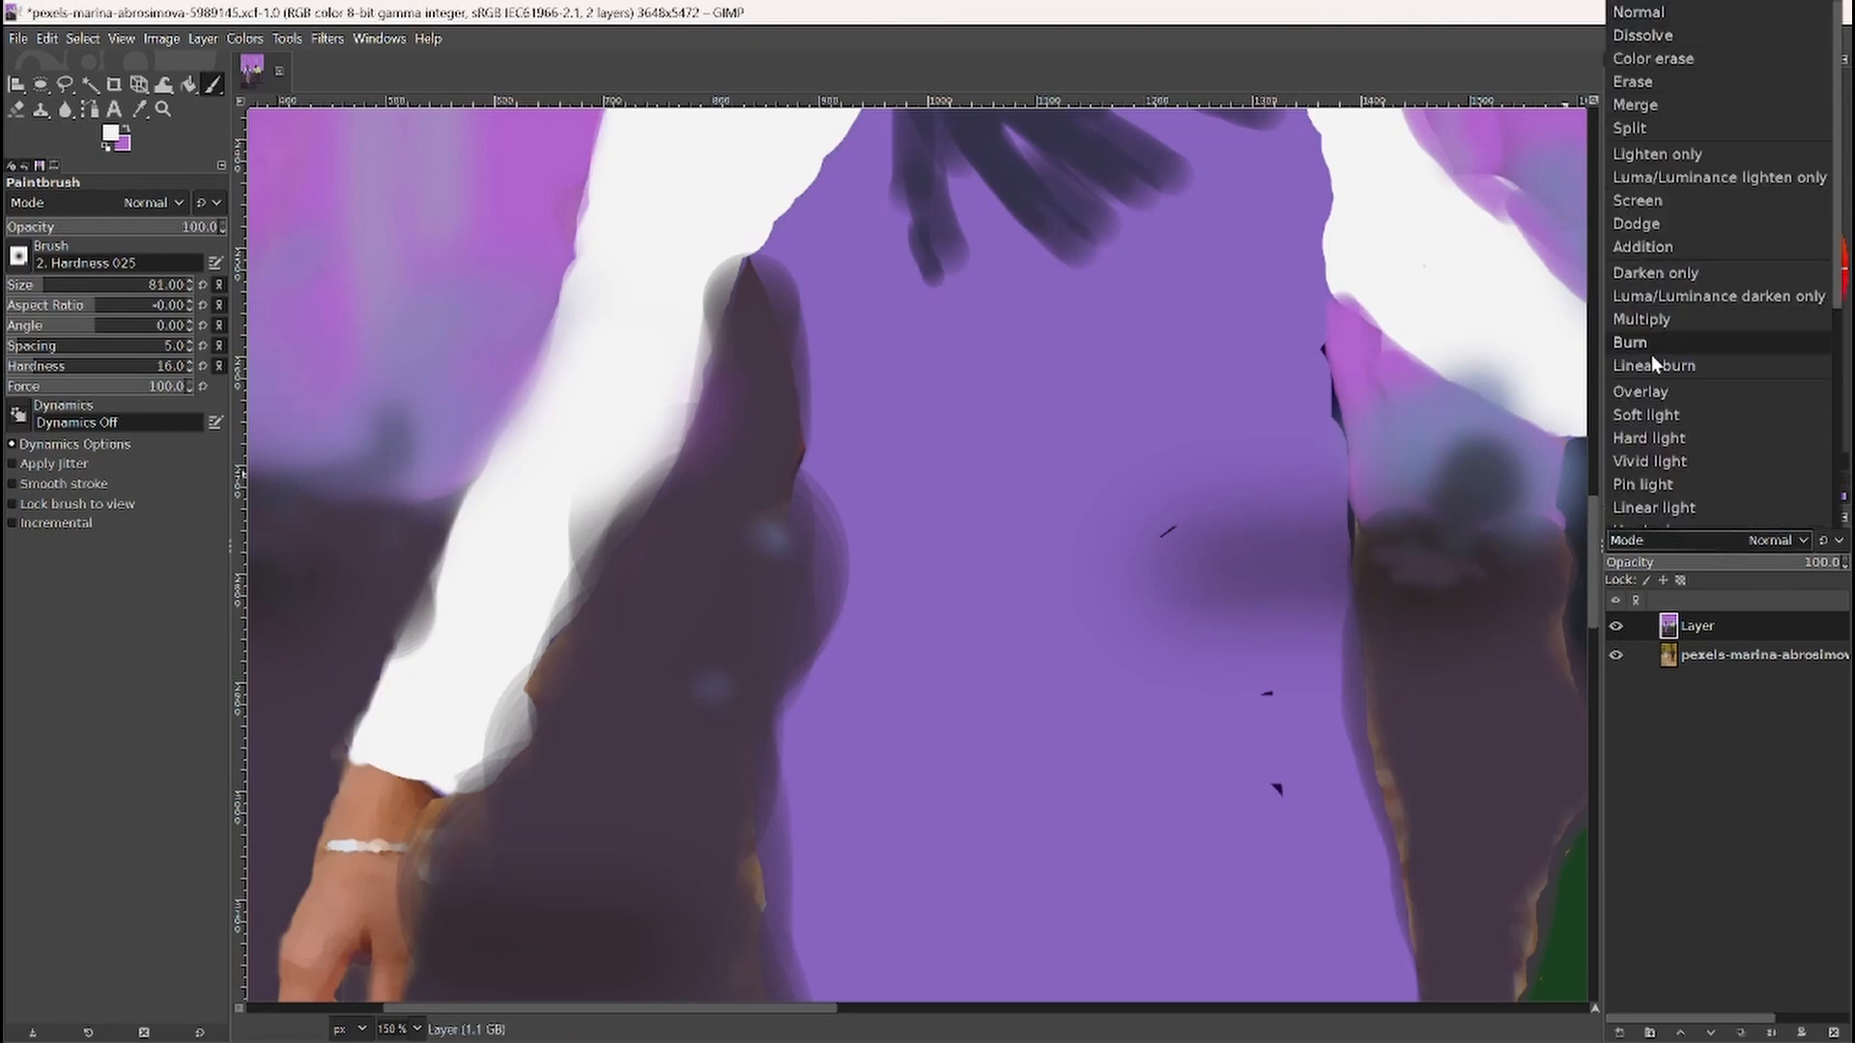
scroll(1653, 406, "down", 3)
left_click(1667, 454)
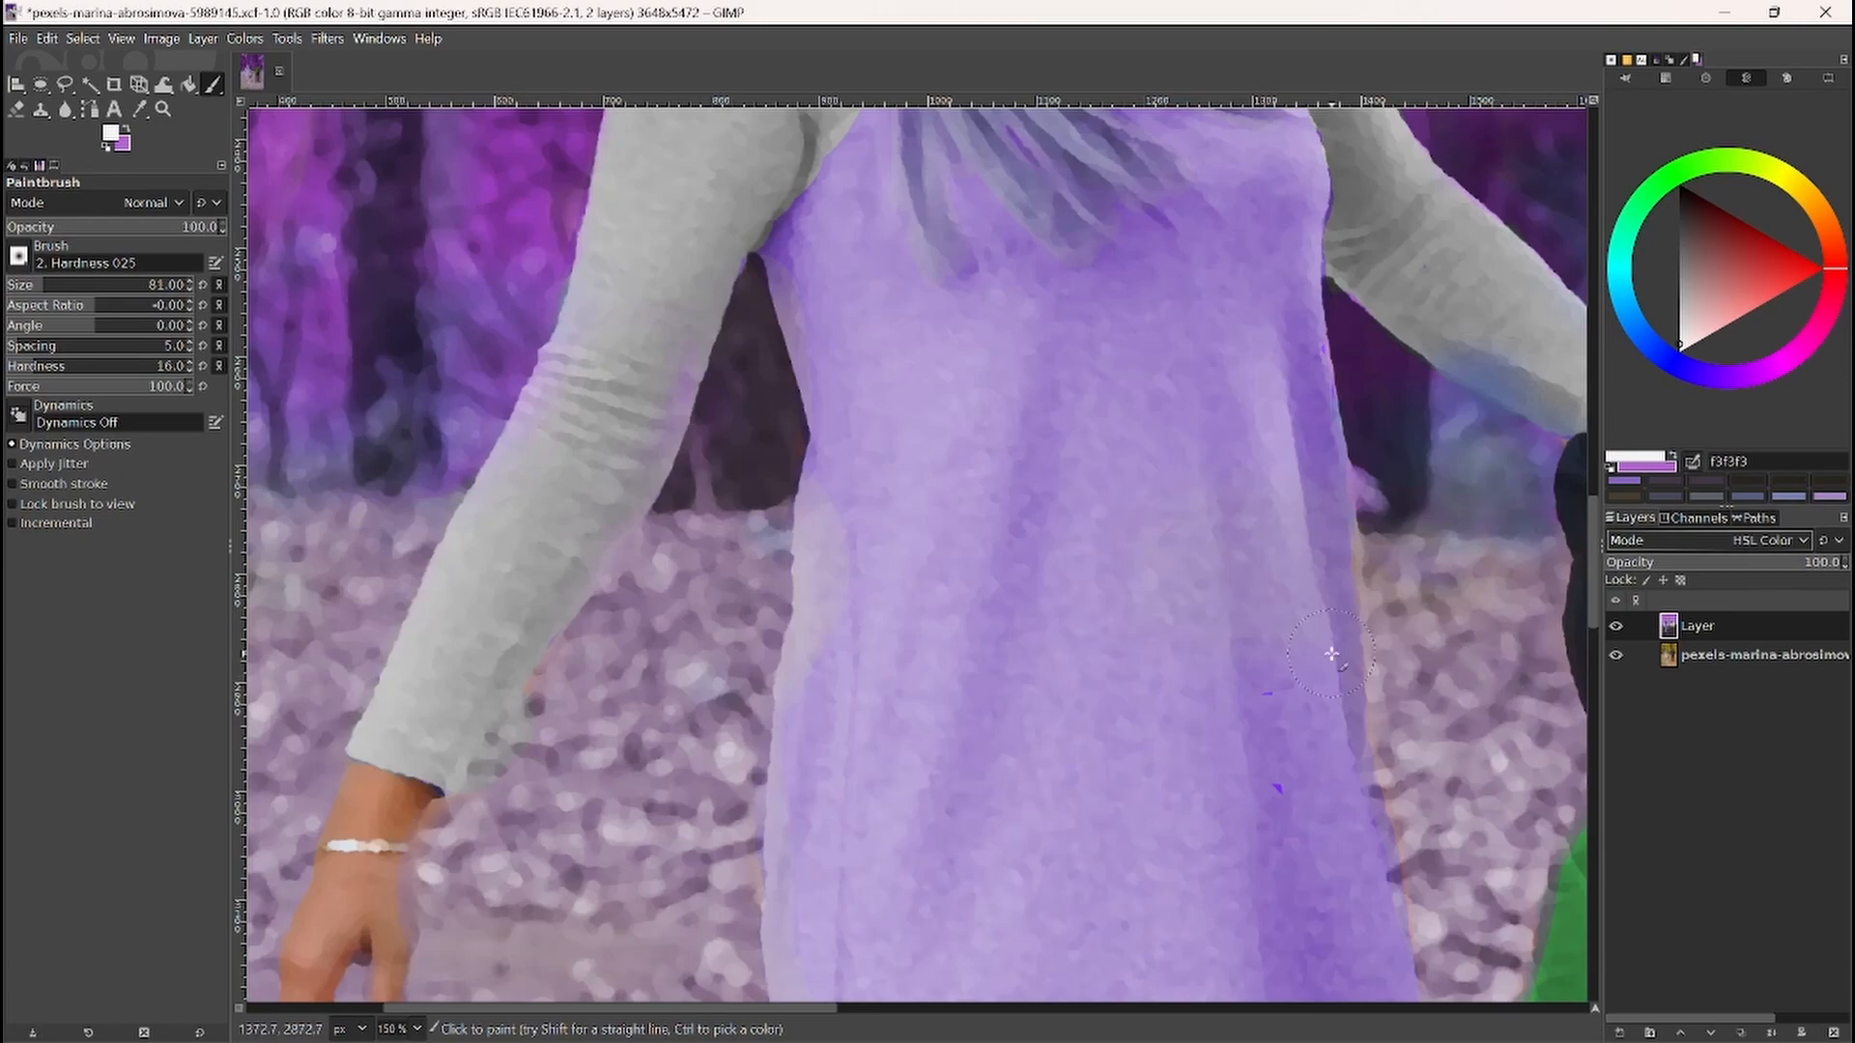
scroll(1073, 518, "down", 5)
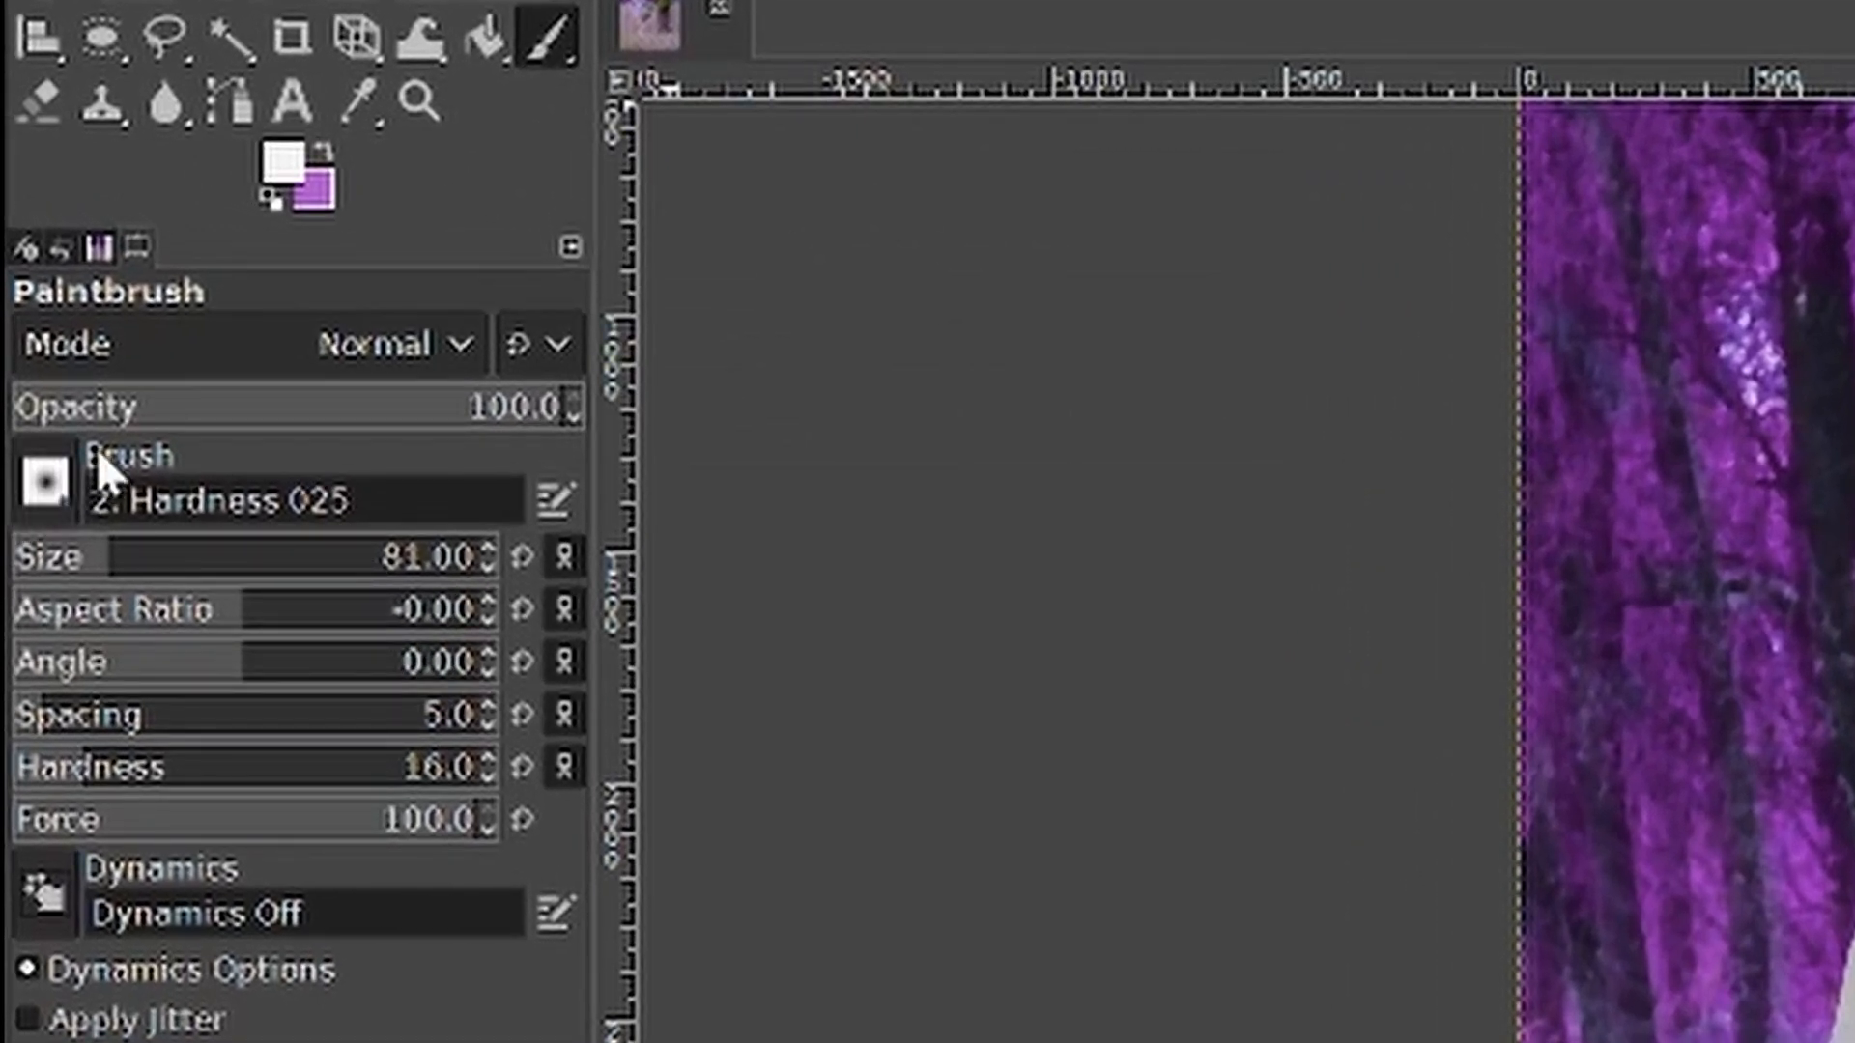
Step: Choose the Vegetation 02 brush, enlarge it to 1190, and try a dab on the lower-right leaves, undoing it
left_click(36, 493)
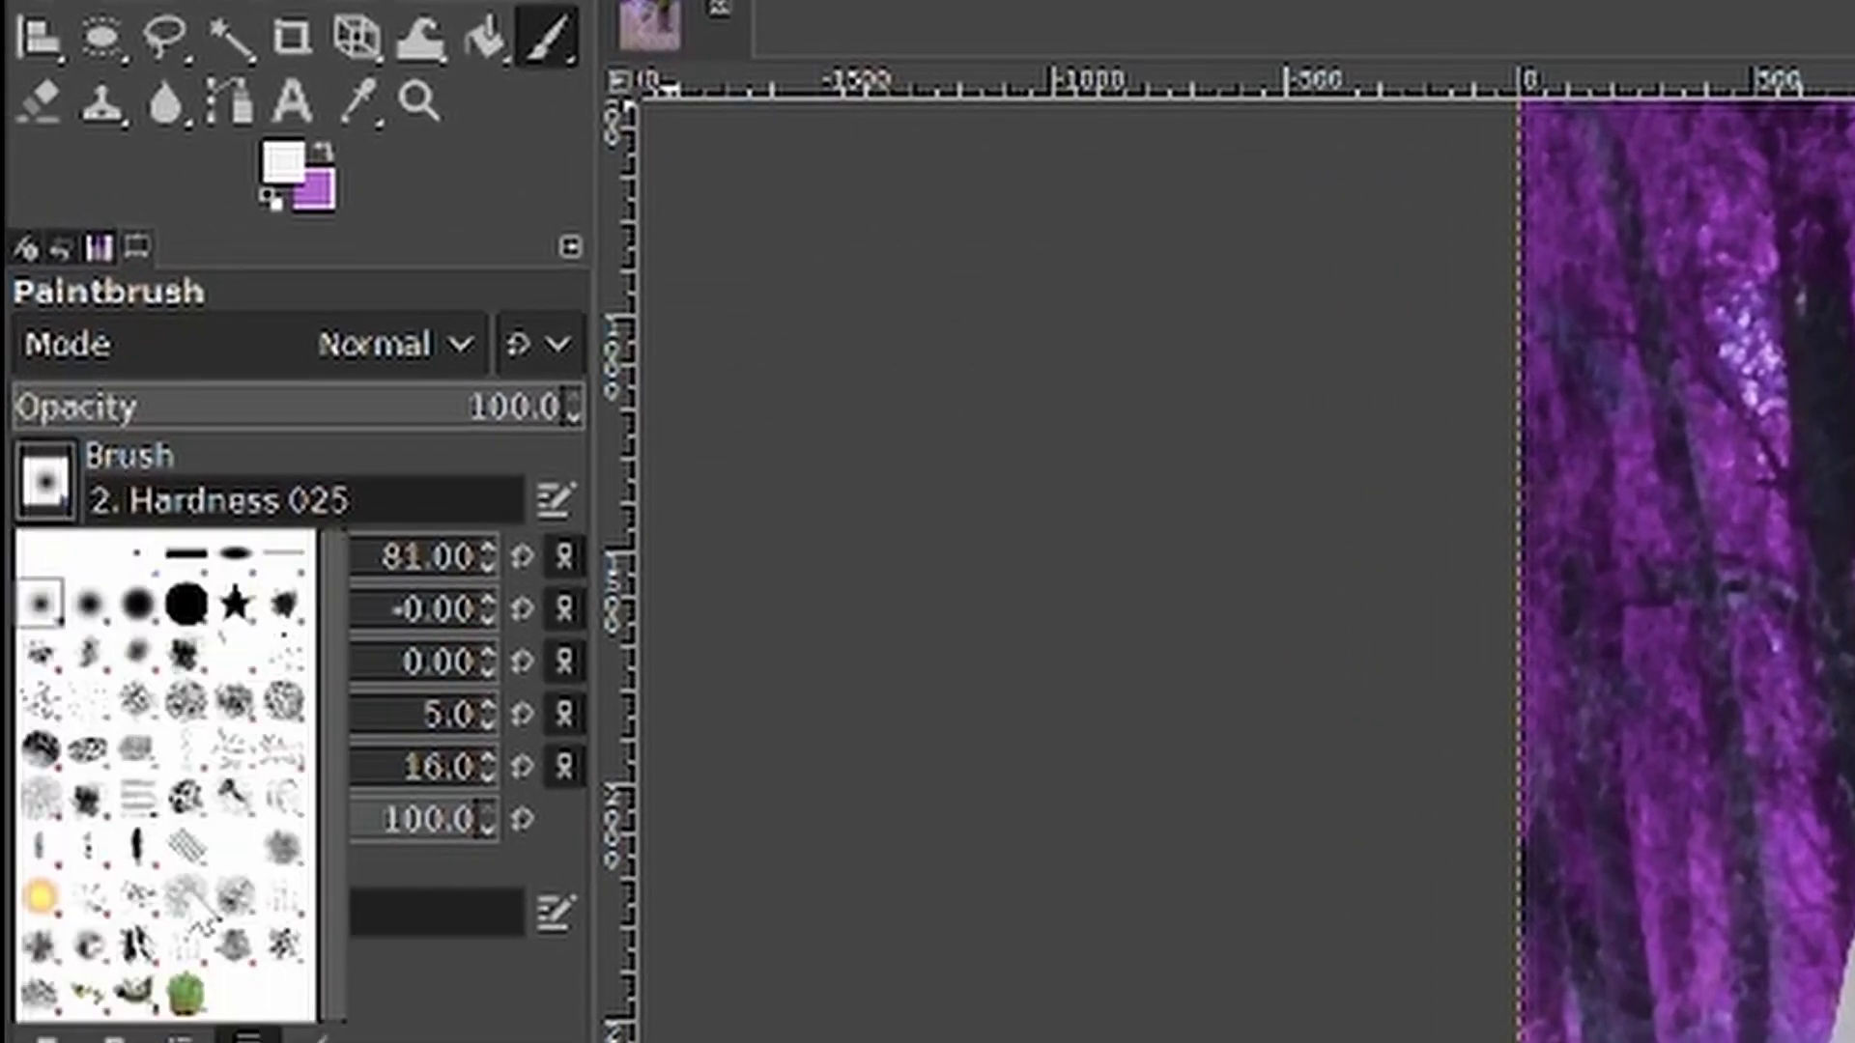
left_click(41, 1008)
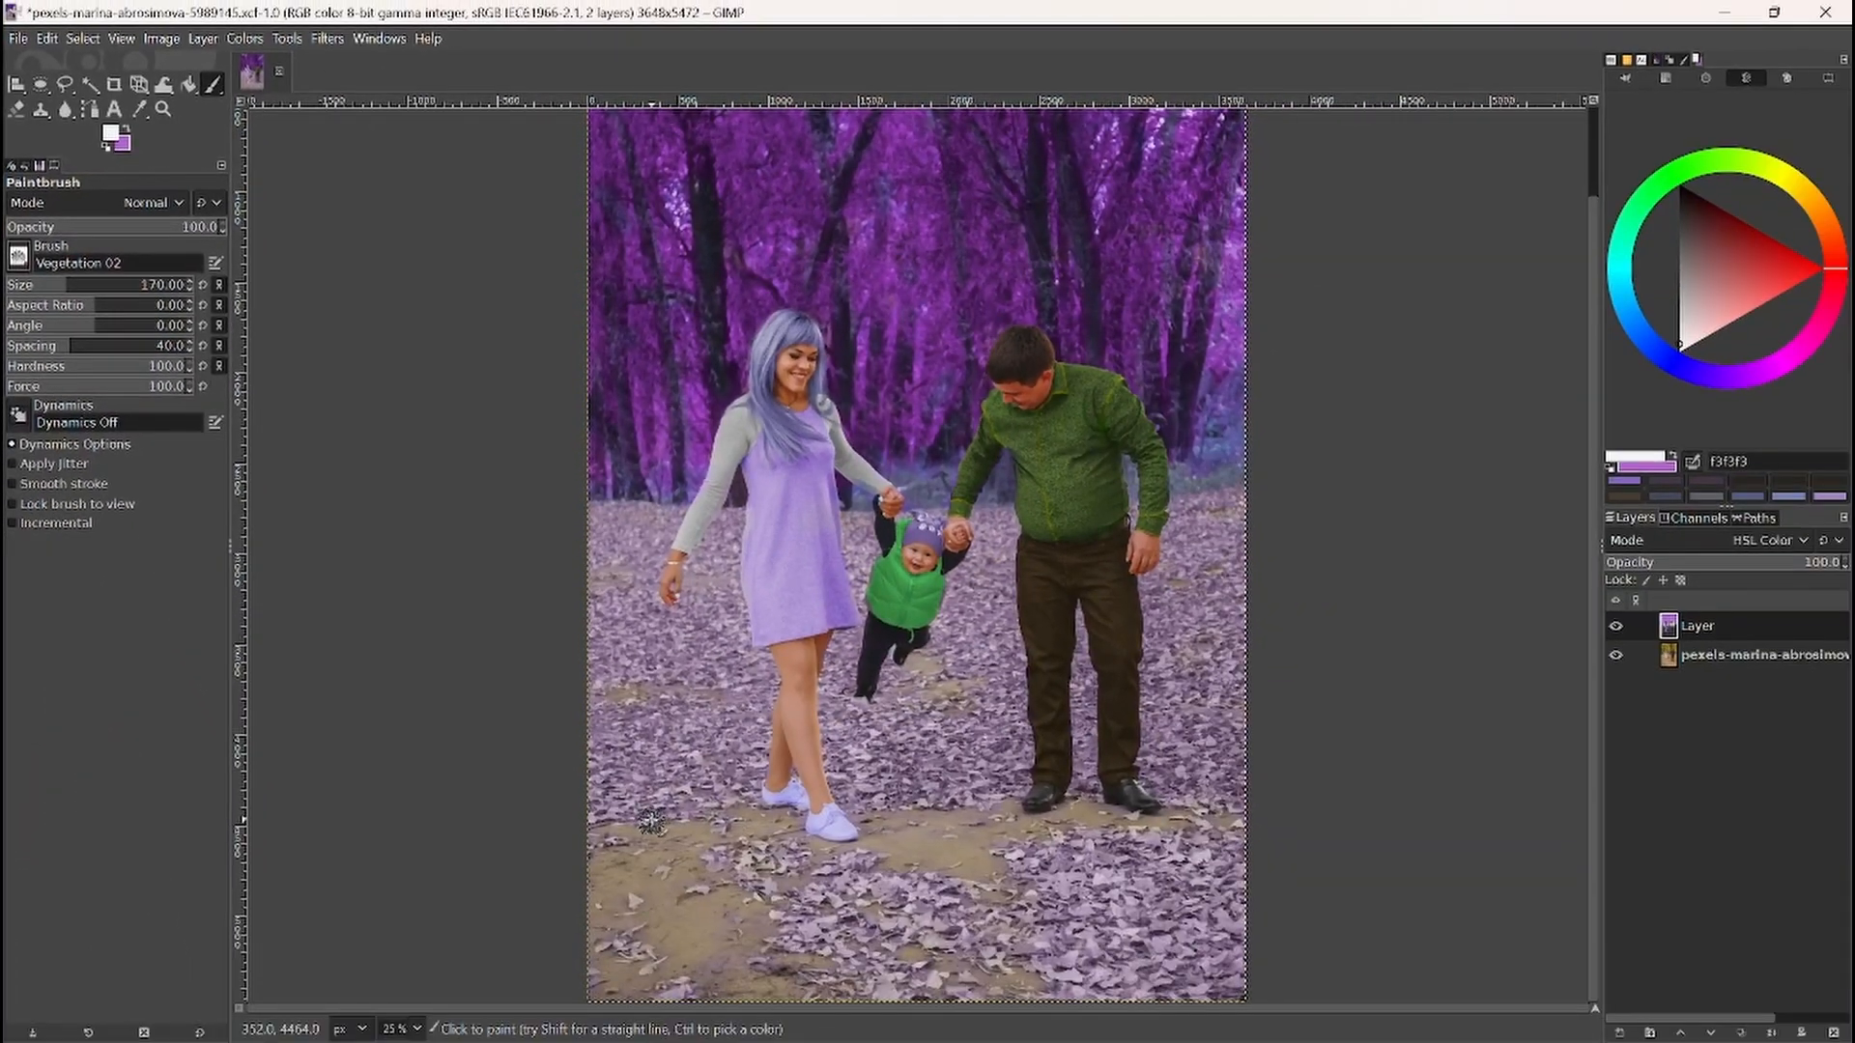
key("shift+bracketright")
key("shift+bracketright")
key("shift+bracketright")
key("shift+bracketright")
key("shift+bracketright")
key("shift+bracketright")
key("shift+bracketright")
key("shift+bracketright")
key("shift+bracketright")
key("shift+bracketright")
key("shift+bracketright")
key("shift+bracketright")
key("shift+bracketright")
key("shift+bracketright")
key("shift+bracketright")
key("shift+bracketright")
key("shift+bracketright")
key("shift+bracketright")
key("shift+bracketright")
key("shift+bracketright")
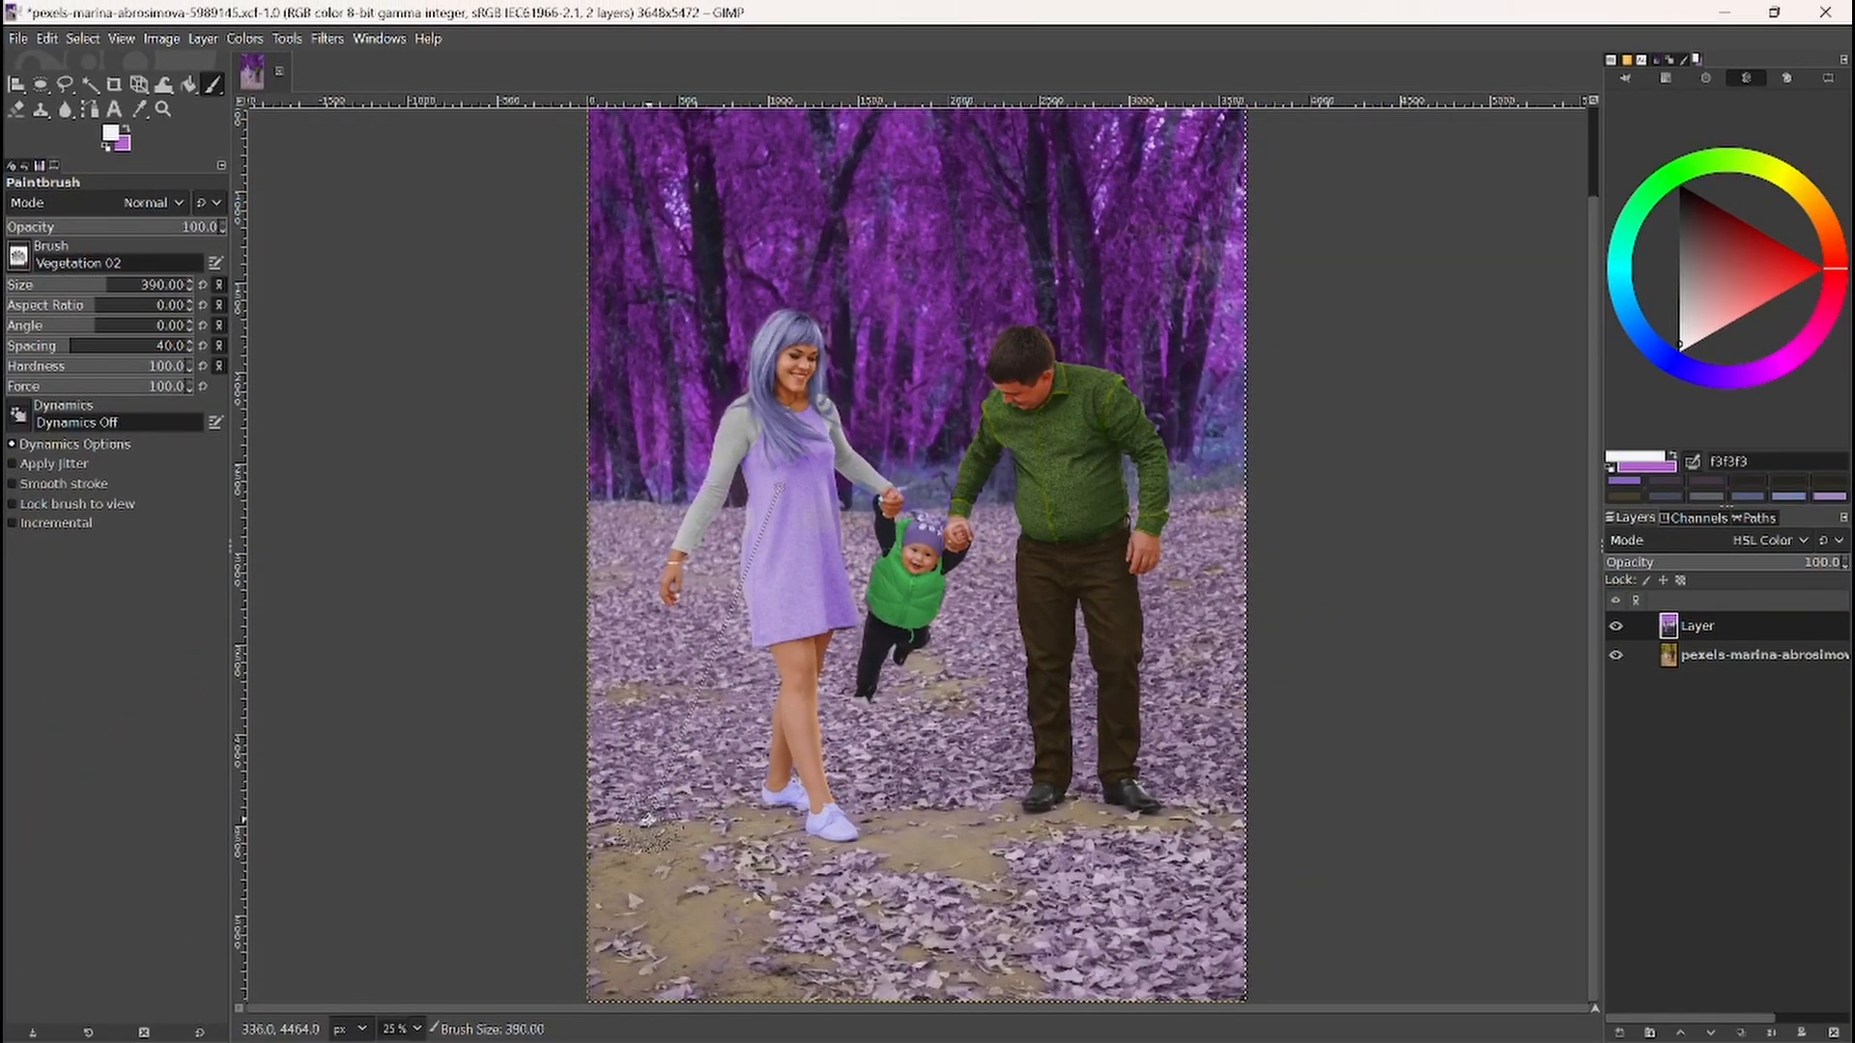
key("shift+bracketright")
key("shift+bracketright")
key("shift+bracketright")
key("shift+bracketright")
key("shift+bracketright")
key("shift+bracketright")
key("shift+bracketright")
key("shift+bracketright")
key("shift+bracketright")
key("shift+bracketright")
key("shift+bracketright")
key("shift+bracketright")
key("shift+bracketright")
key("shift+bracketright")
key("shift+bracketright")
key("shift+bracketright")
key("shift+bracketright")
key("shift+bracketright")
key("shift+bracketright")
key("shift+bracketright")
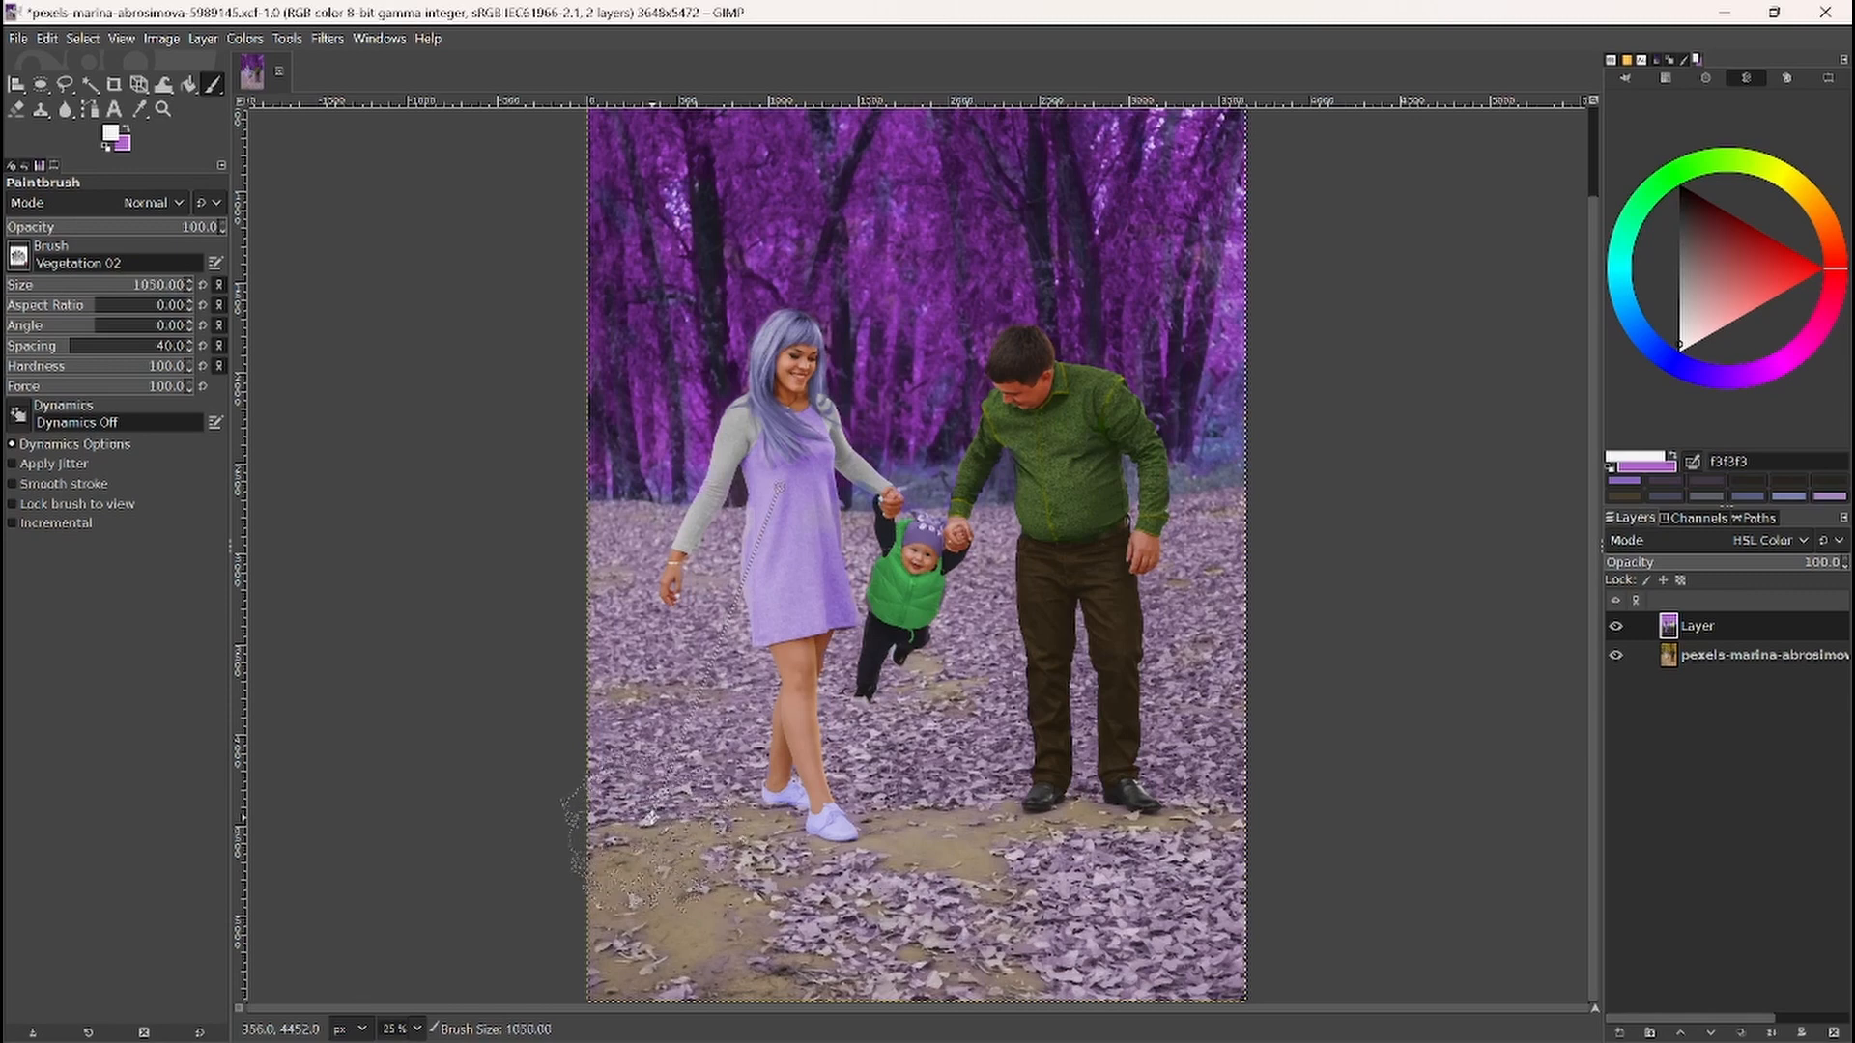
left_click(1101, 893)
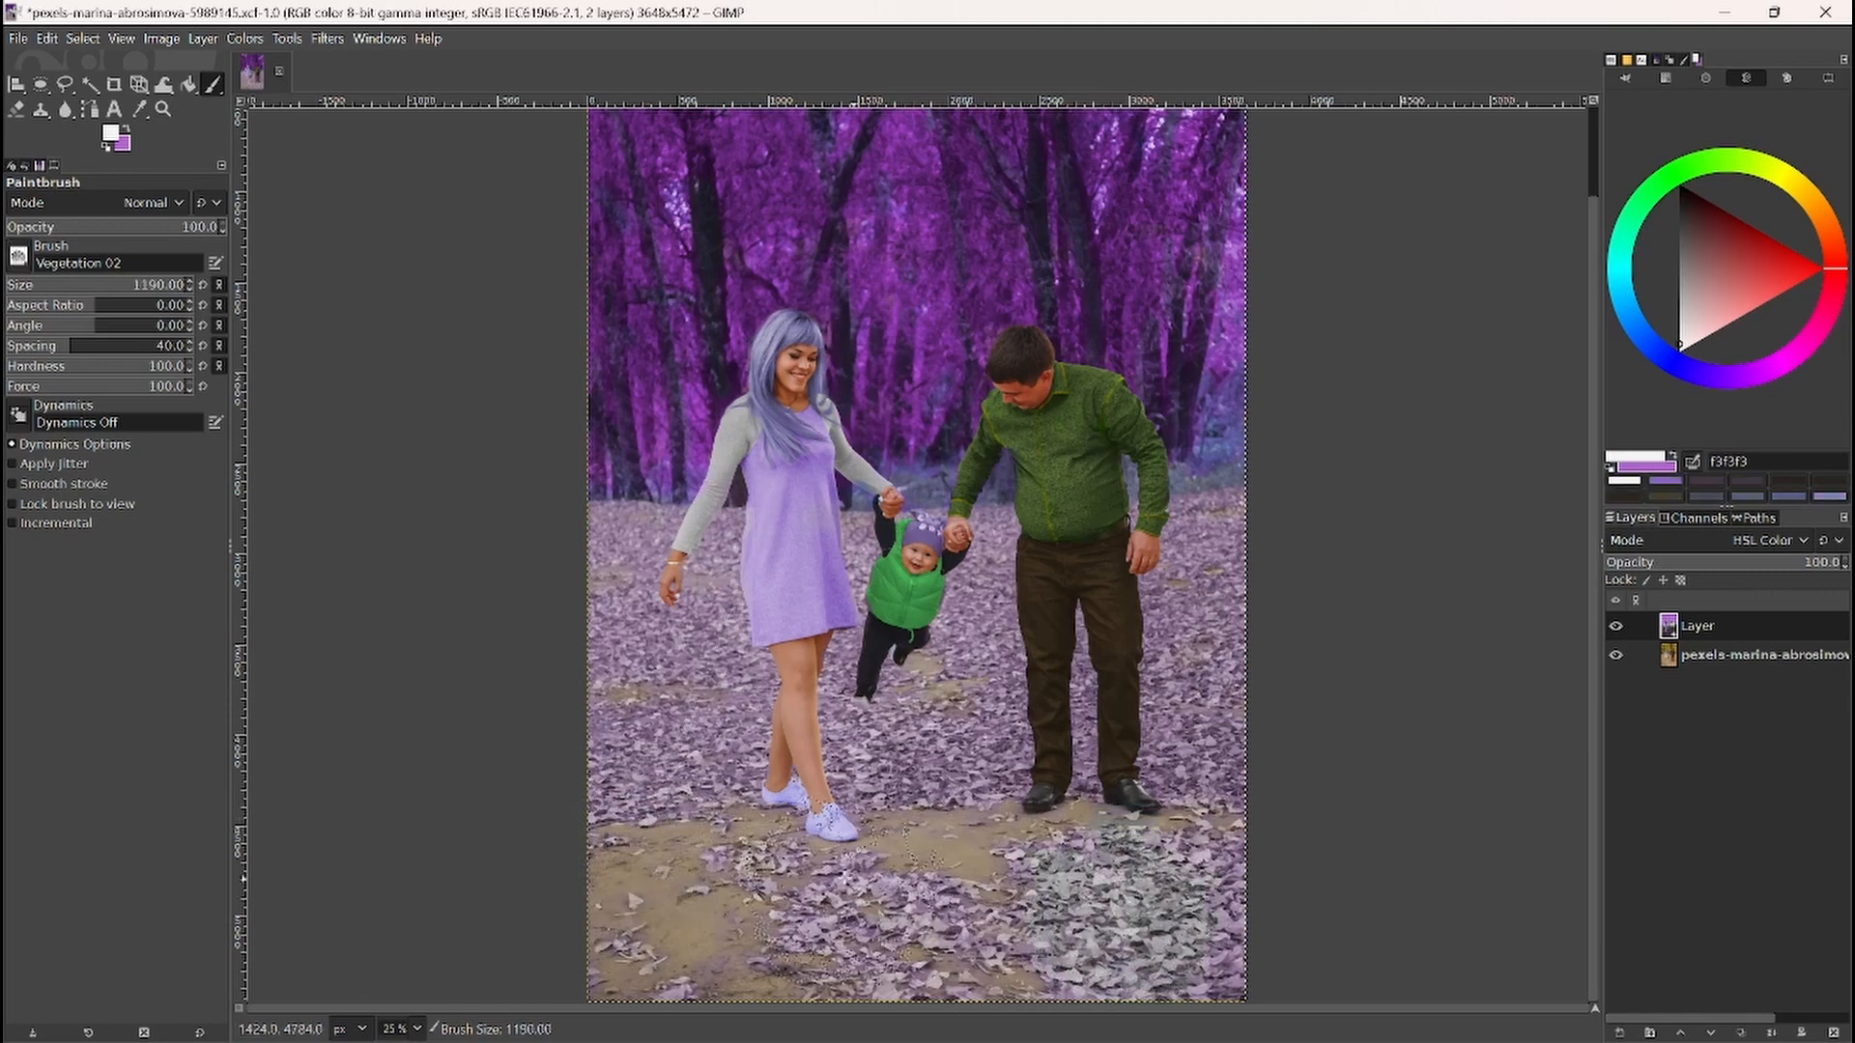
key("ctrl+z")
Step: Create a new transparent layer in Normal mode above the painted layer
right_click(1710, 628)
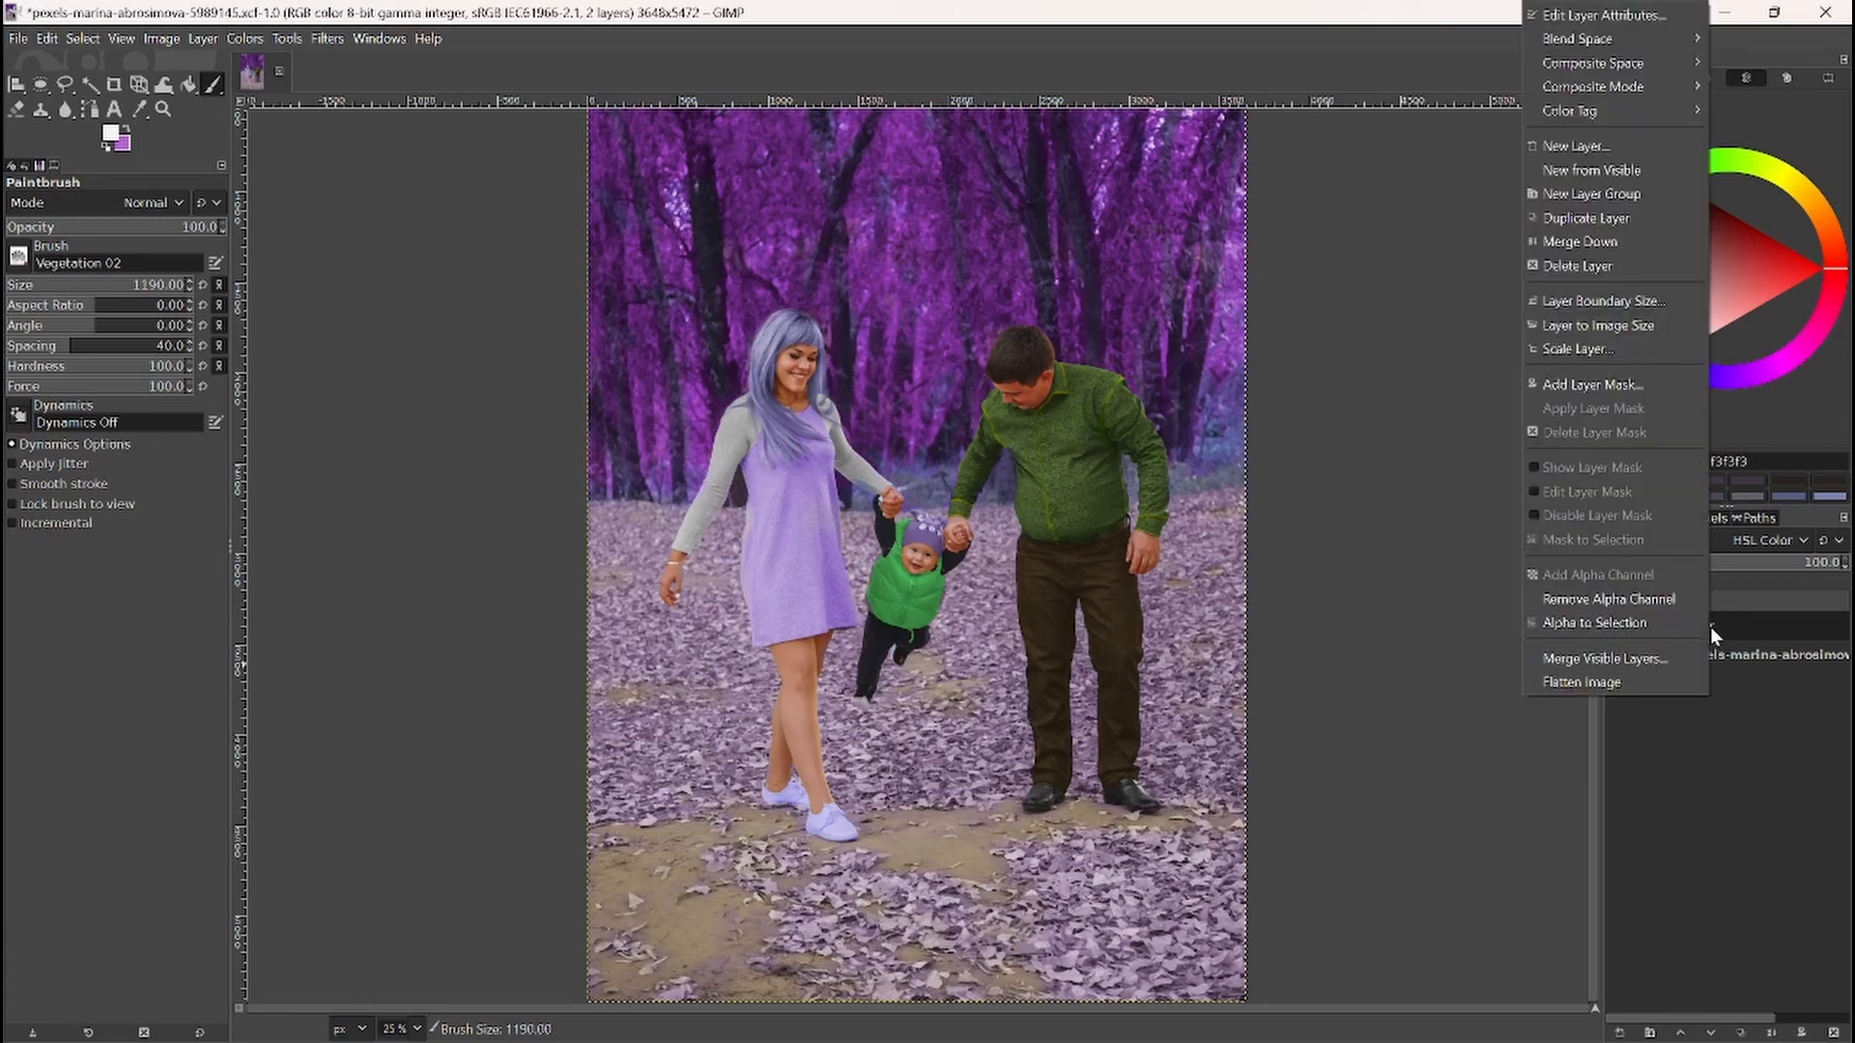
left_click(1578, 148)
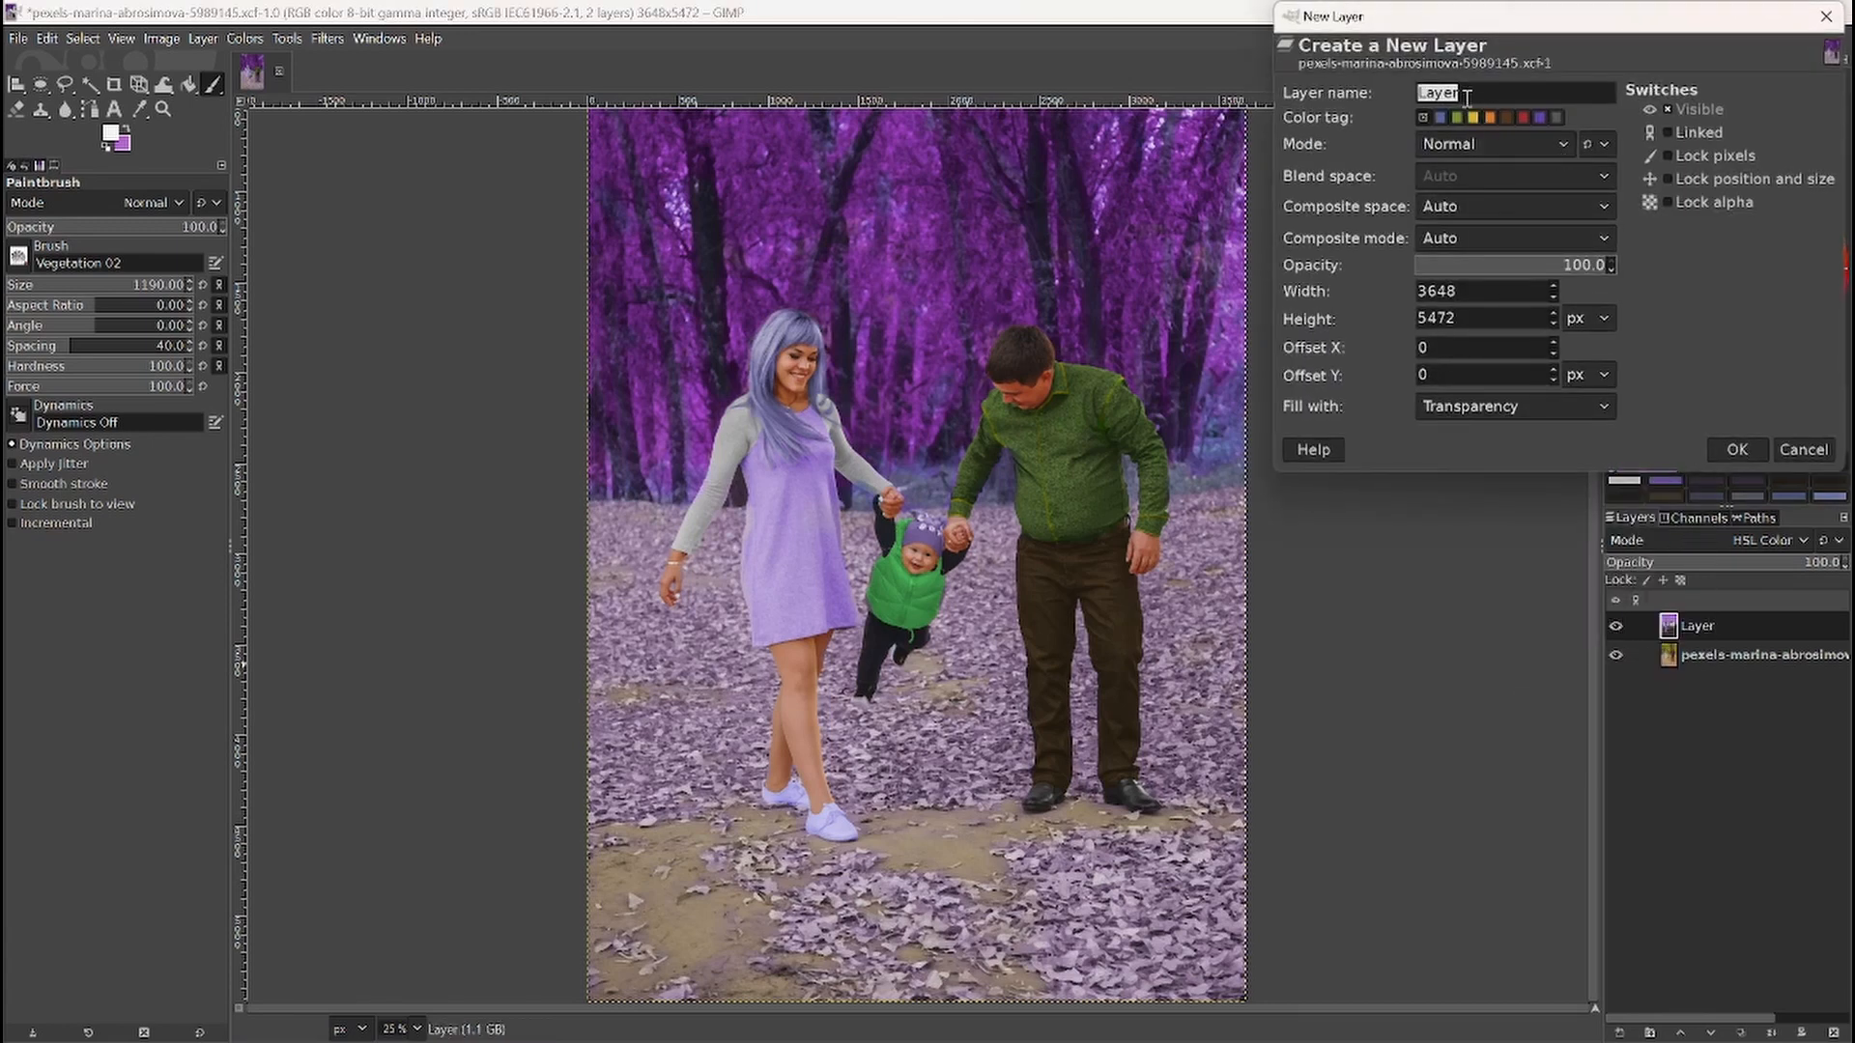
left_click(1736, 450)
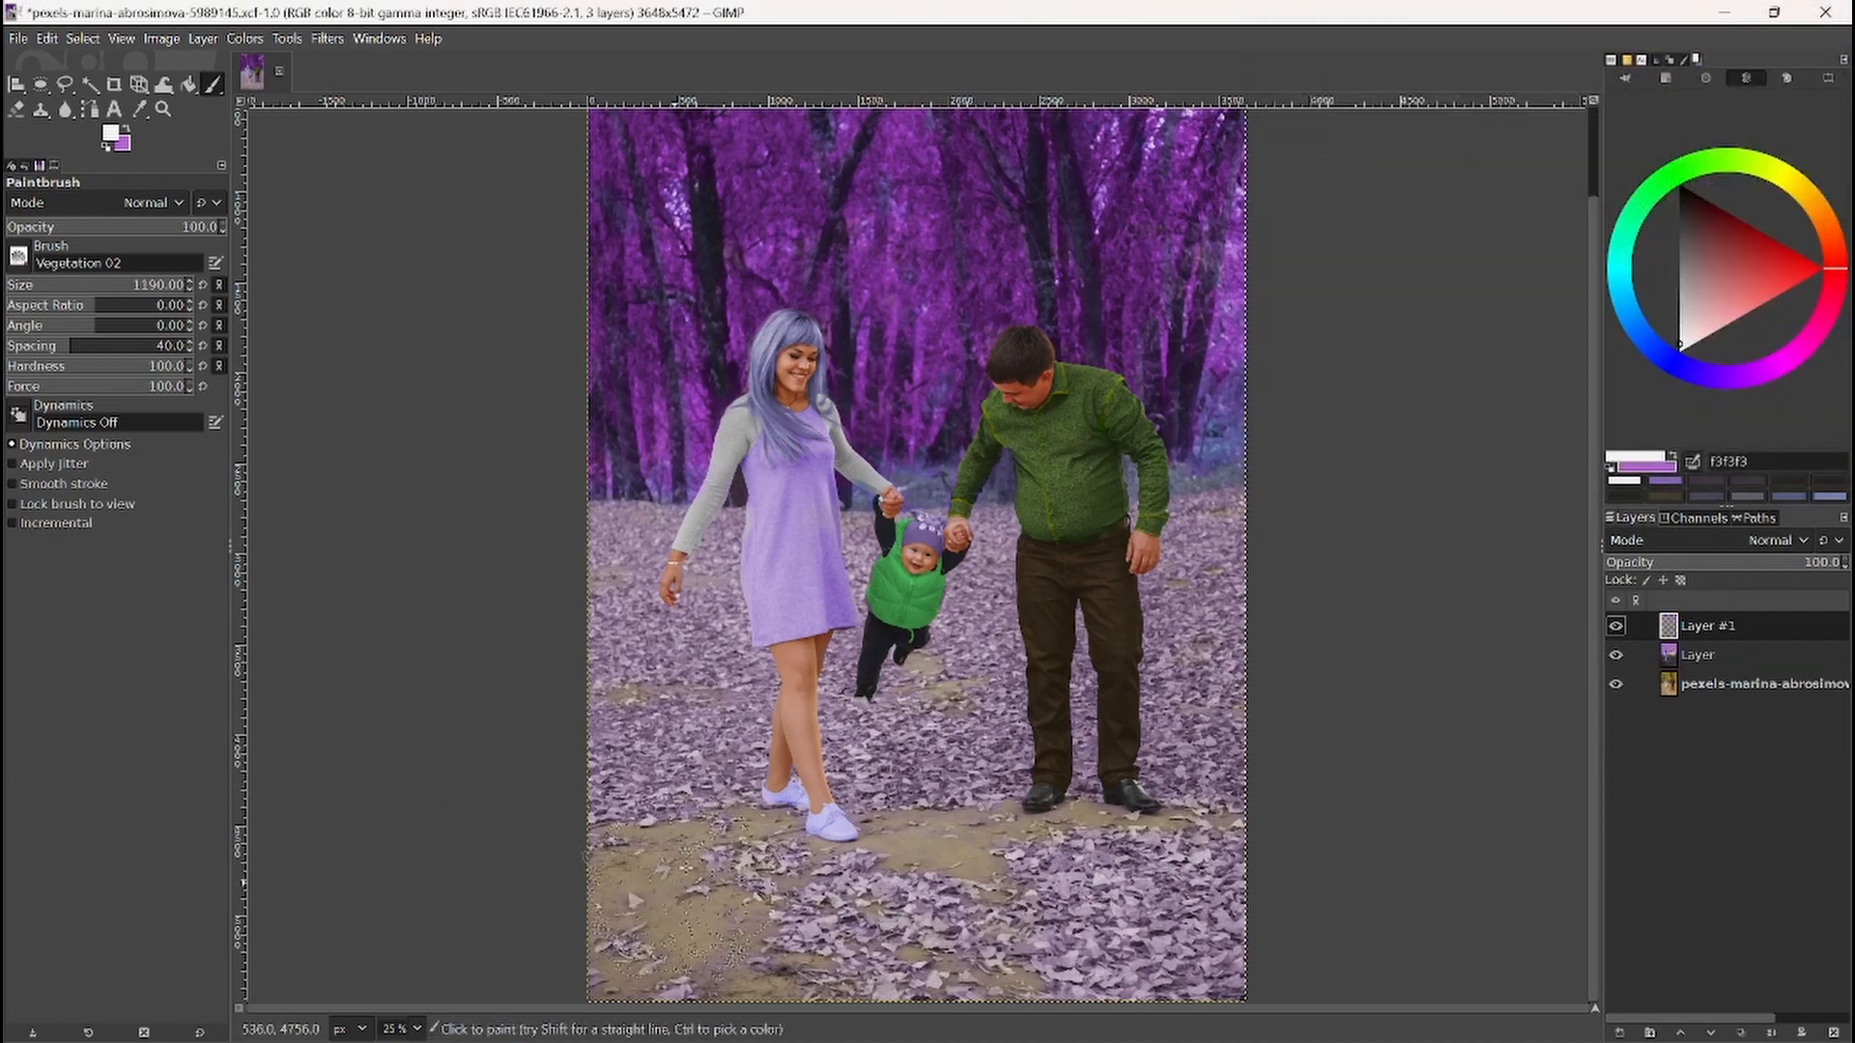
Step: Try a white bush stamp in the lower-left foreground, set the foreground color to red ff0000, and undo the stamp
left_click(688, 843)
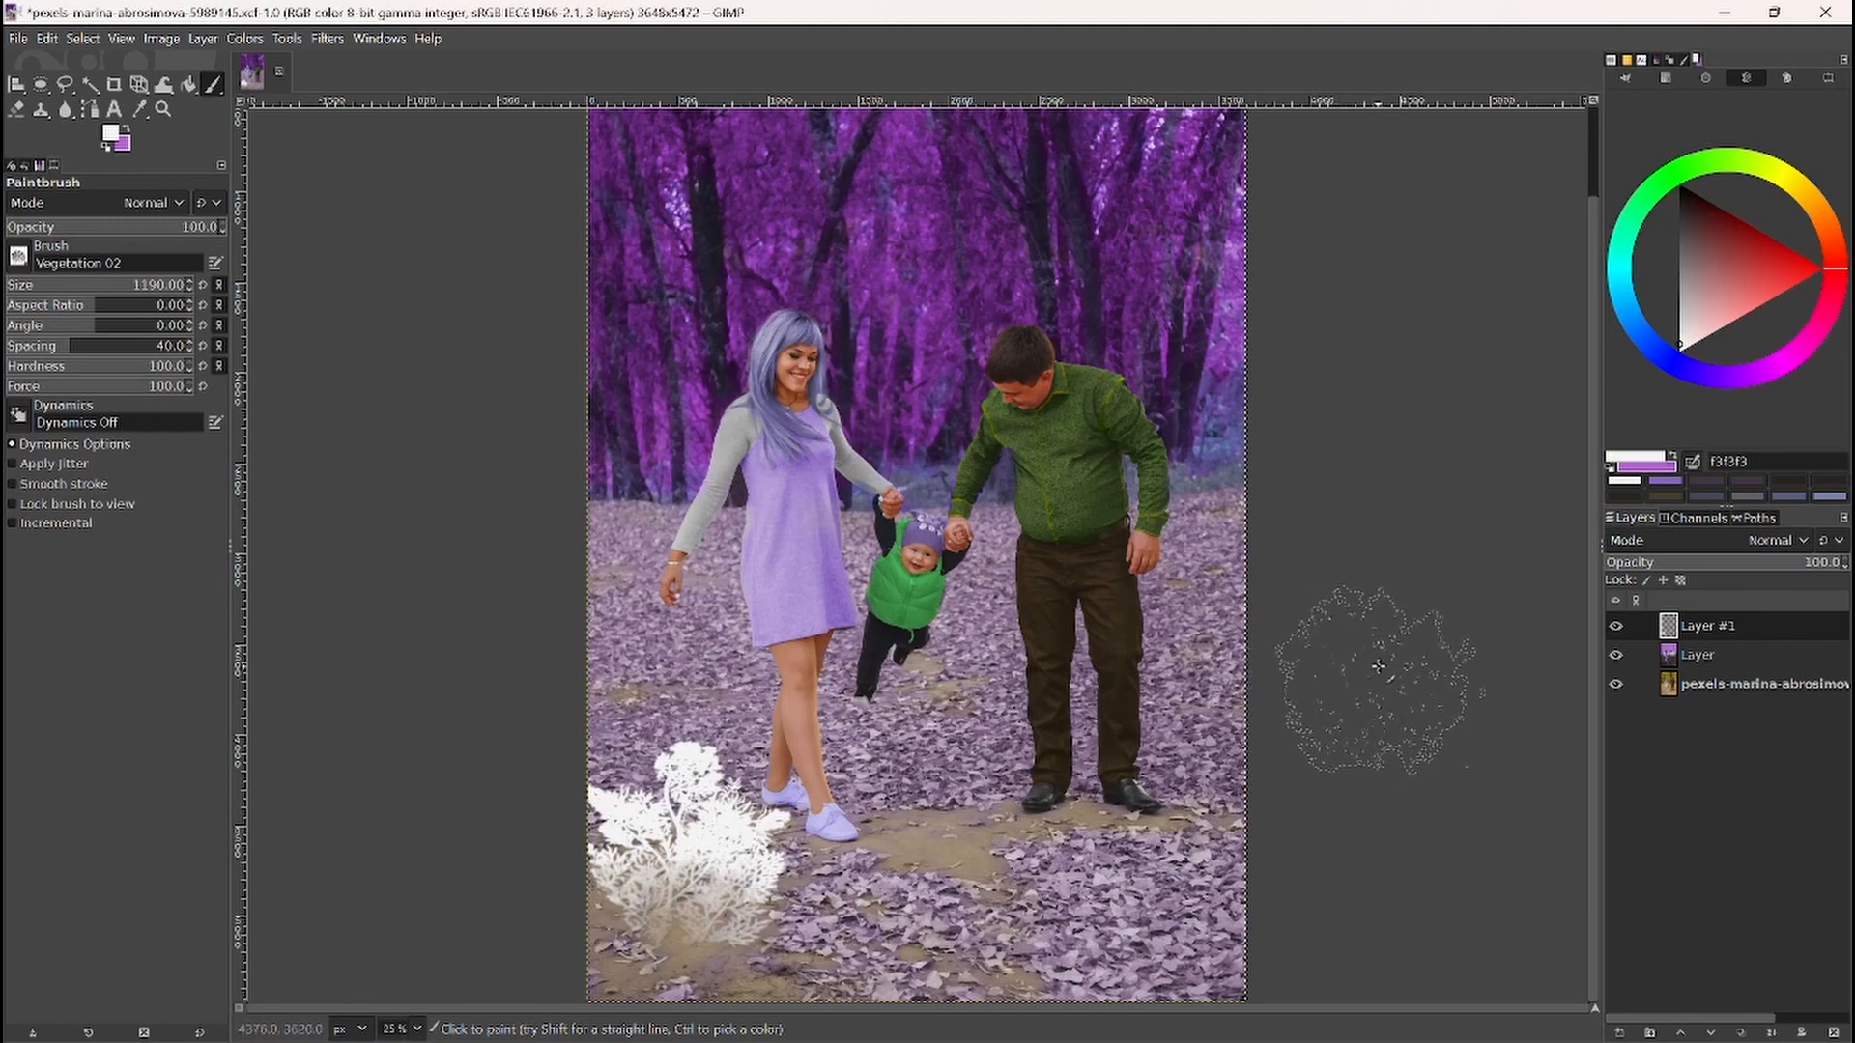
left_click_drag(1722, 261, 1823, 268)
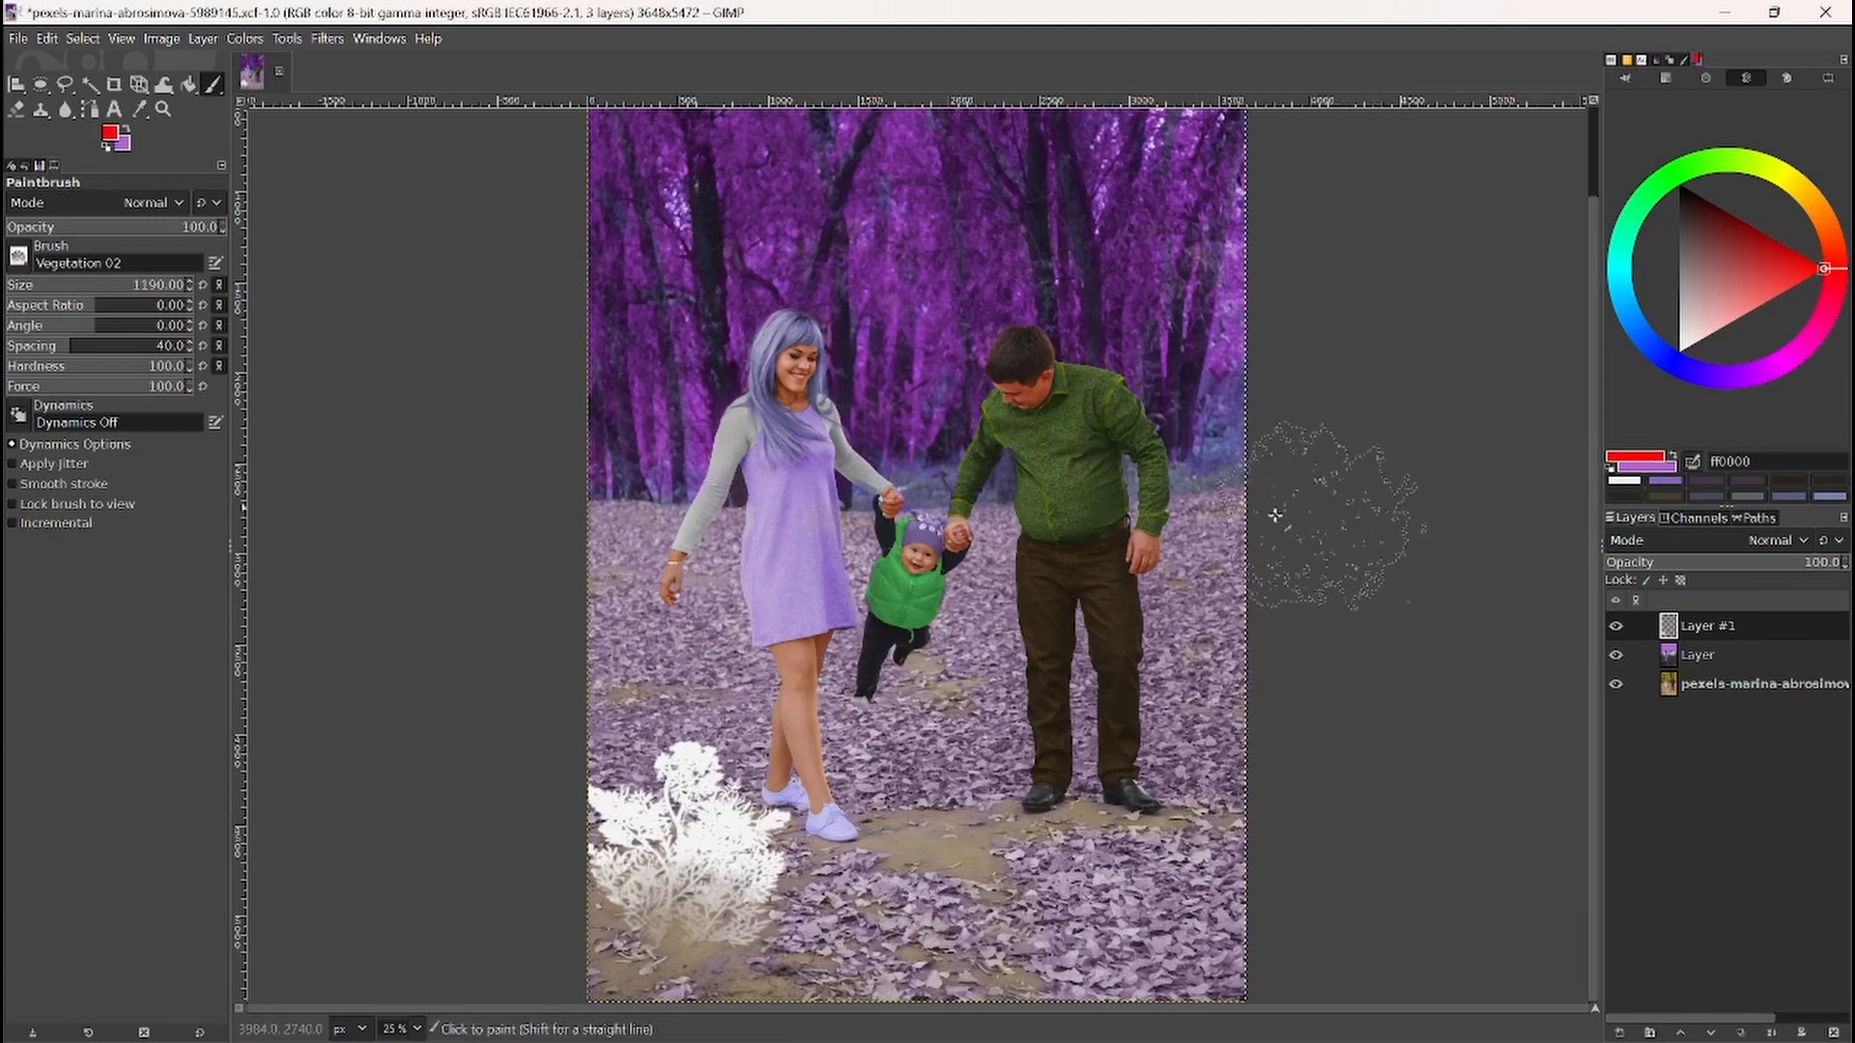
key("ctrl+z")
Step: Try red Vegetation 02 bush stamps across the foreground around the couple's feet, and undo them all
left_click(1149, 790)
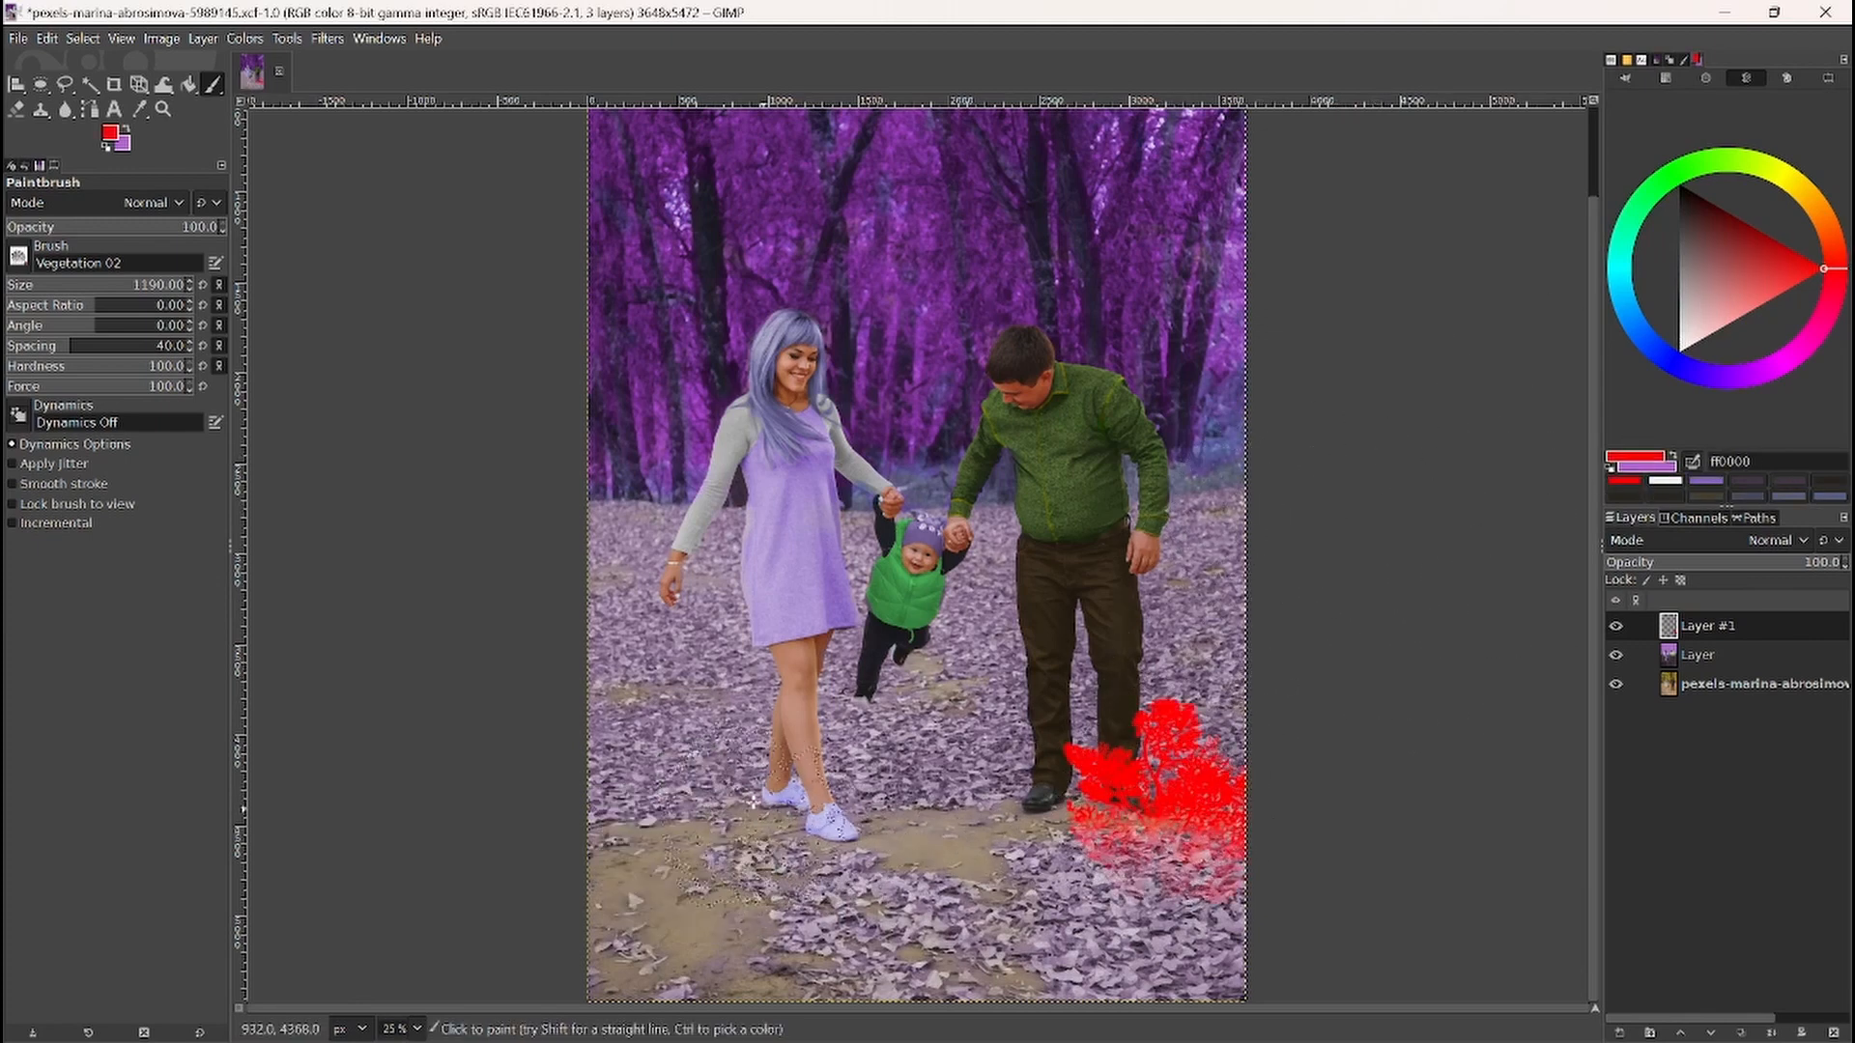
left_click(753, 802)
left_click(645, 787)
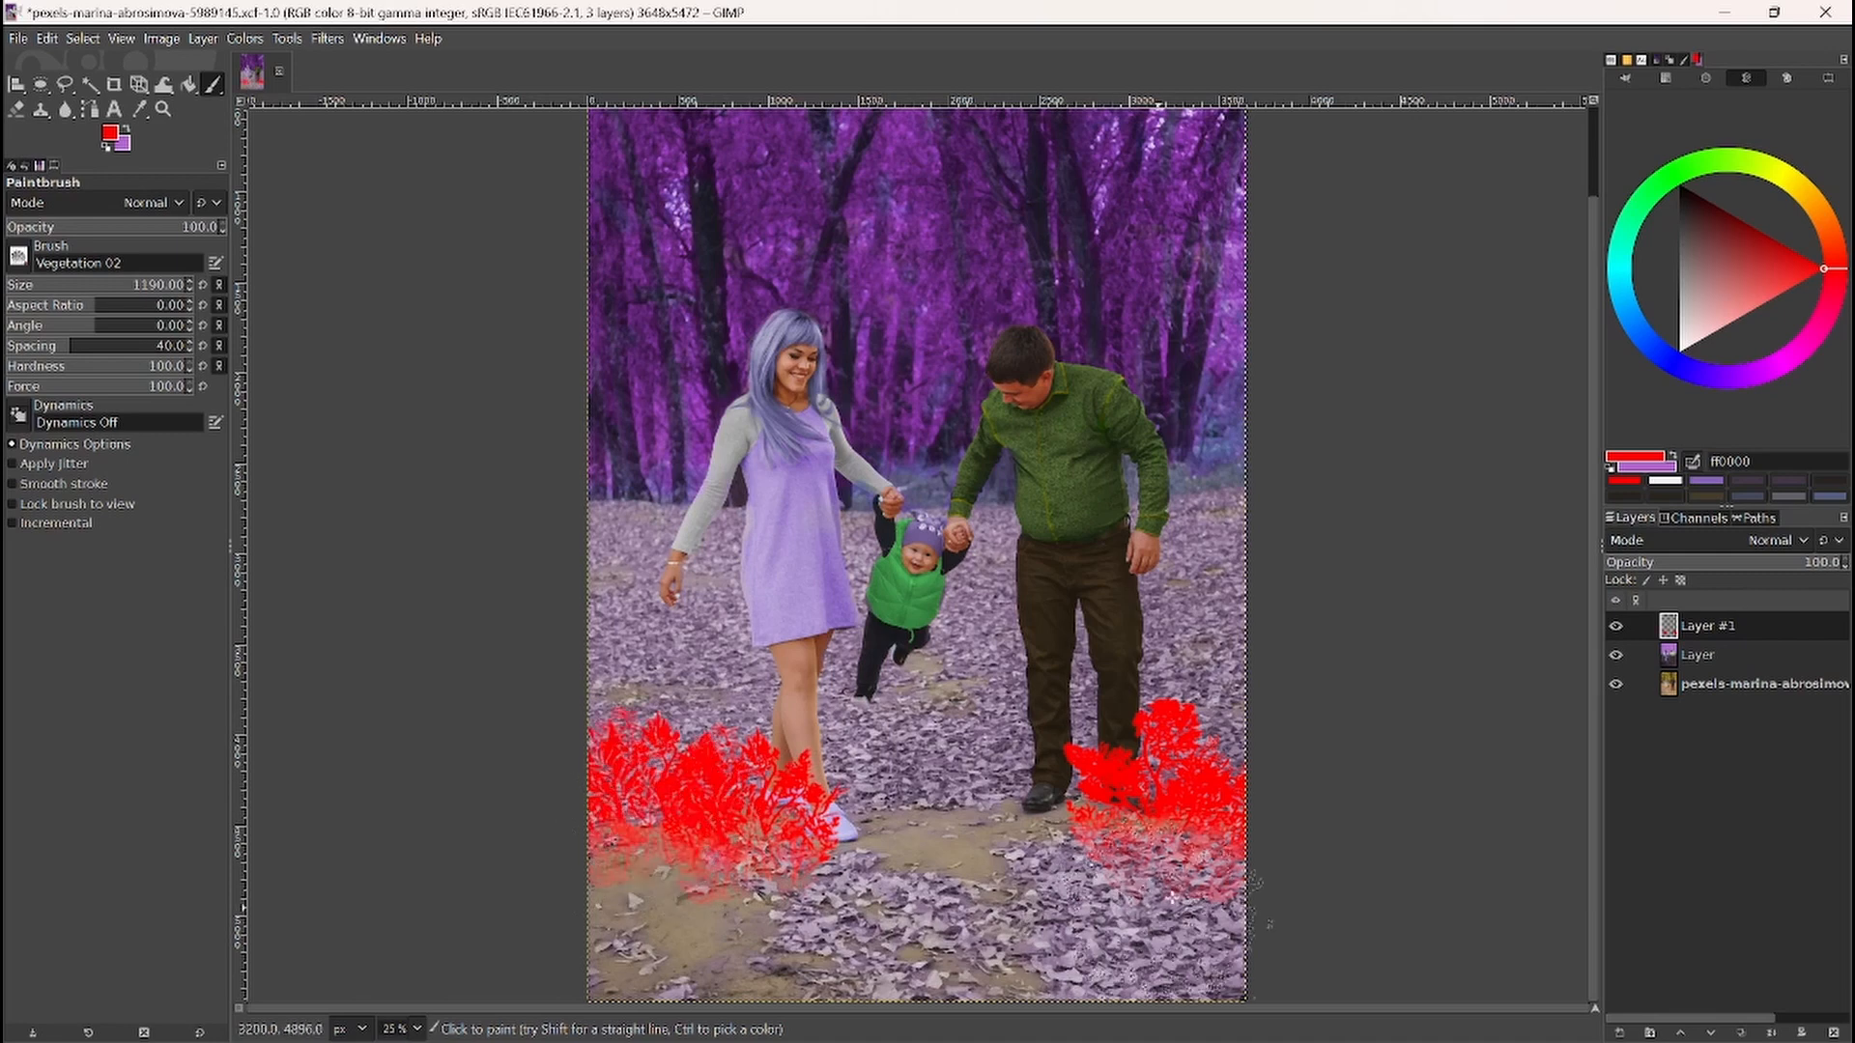
left_click(1164, 903)
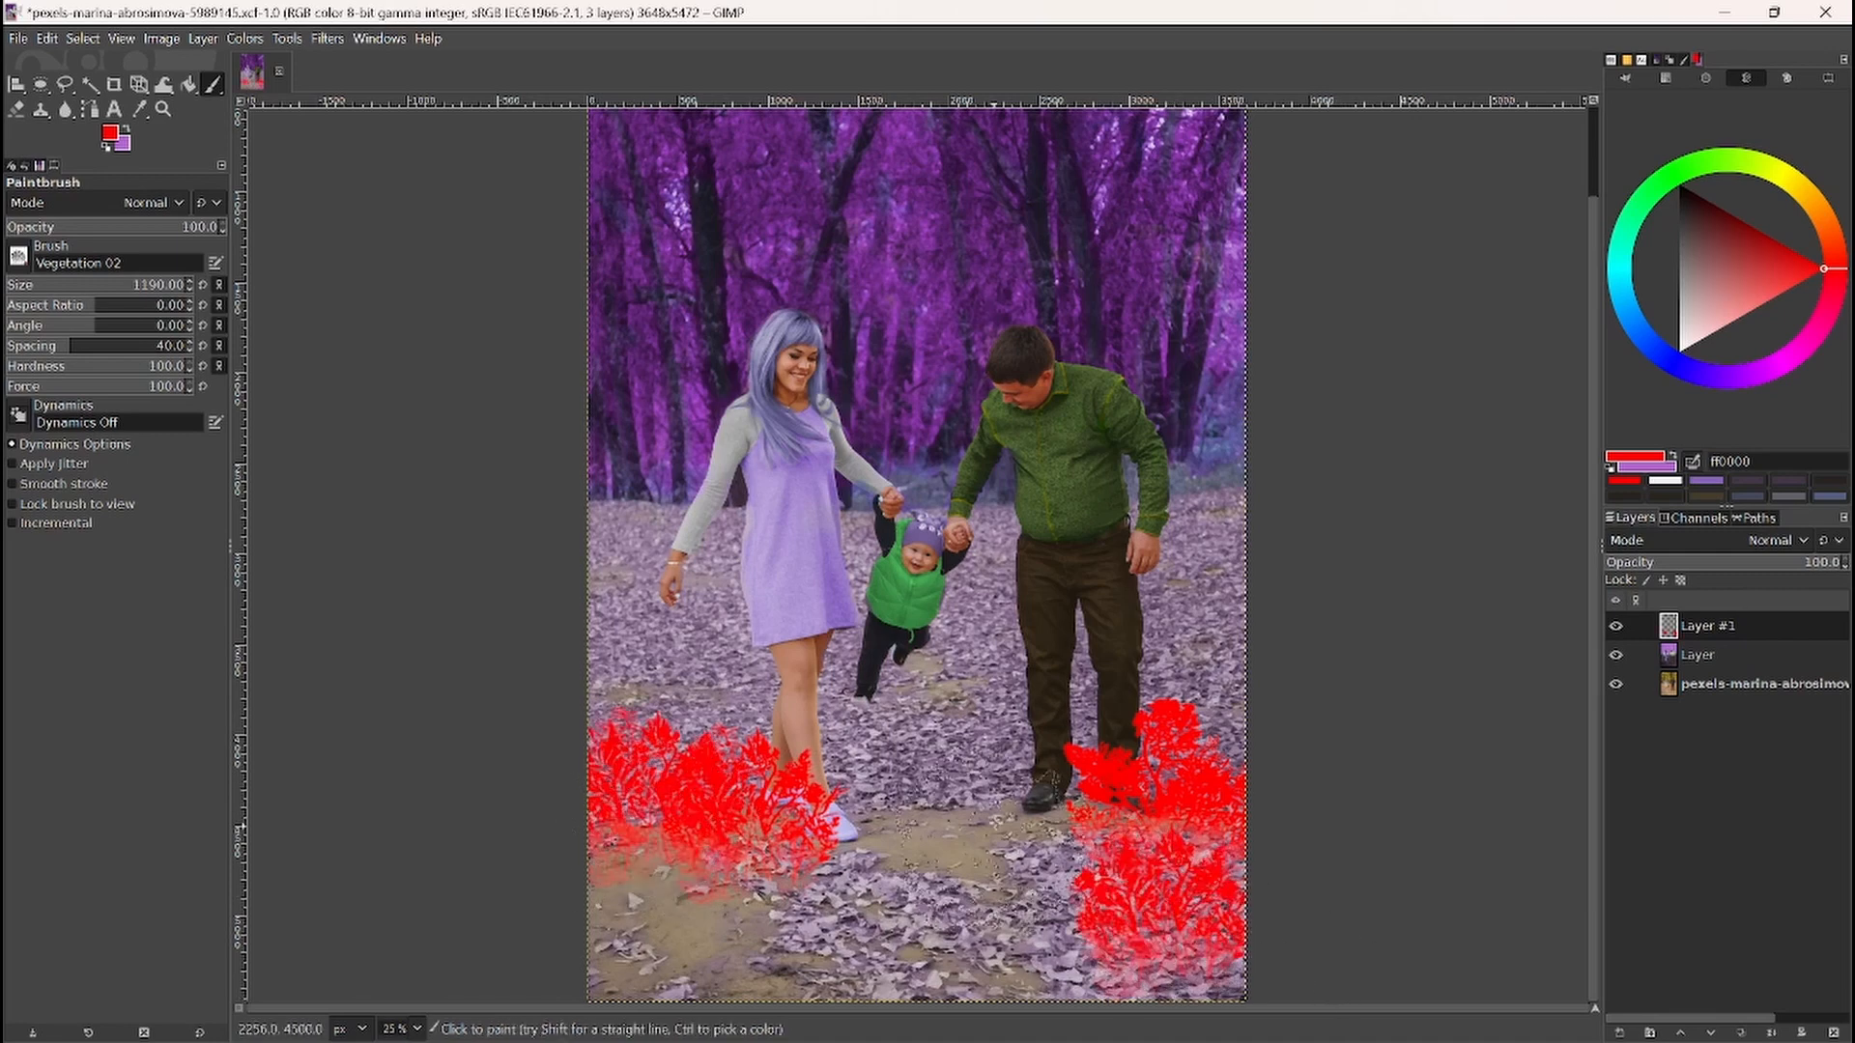
left_click(923, 778)
key("ctrl+z")
key("ctrl+z")
key("ctrl+z")
key("ctrl+z")
key("ctrl+z")
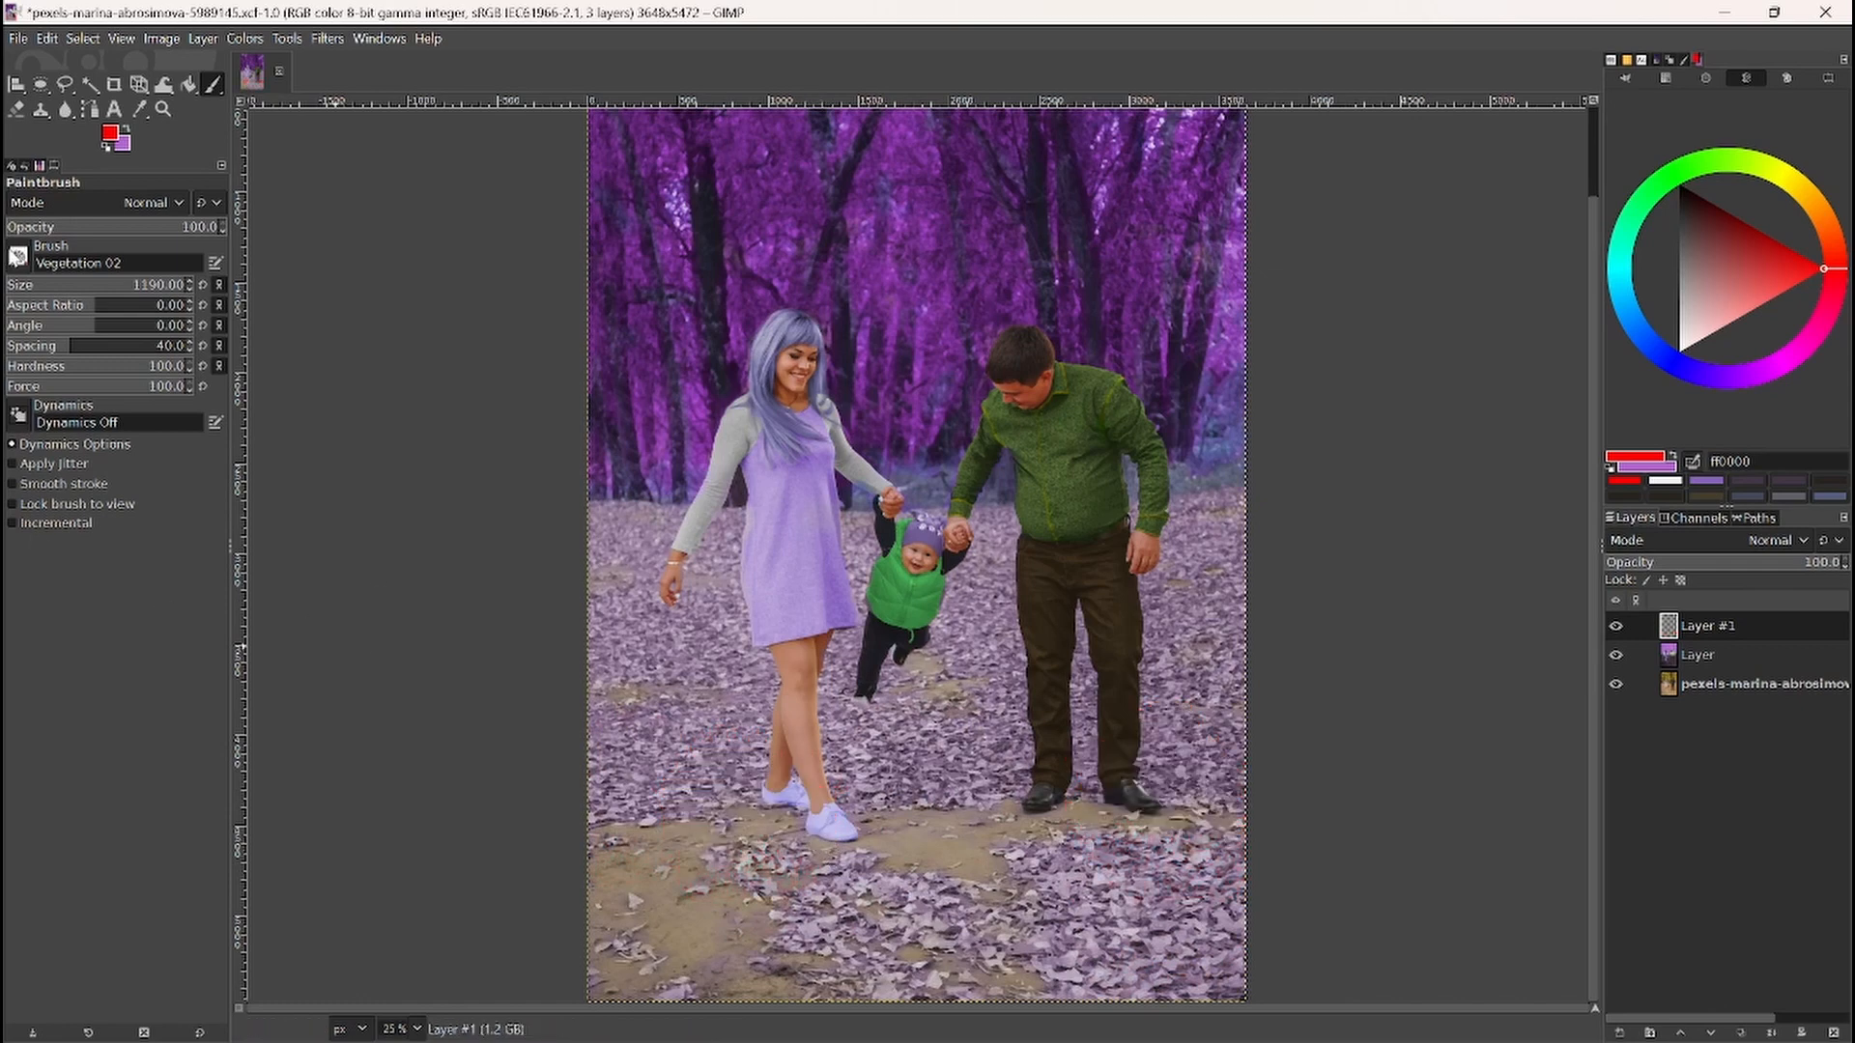
Step: Switch to the Vegetation 01 brush, make a small test dab on the ground, and enlarge the brush to 810
left_click(17, 257)
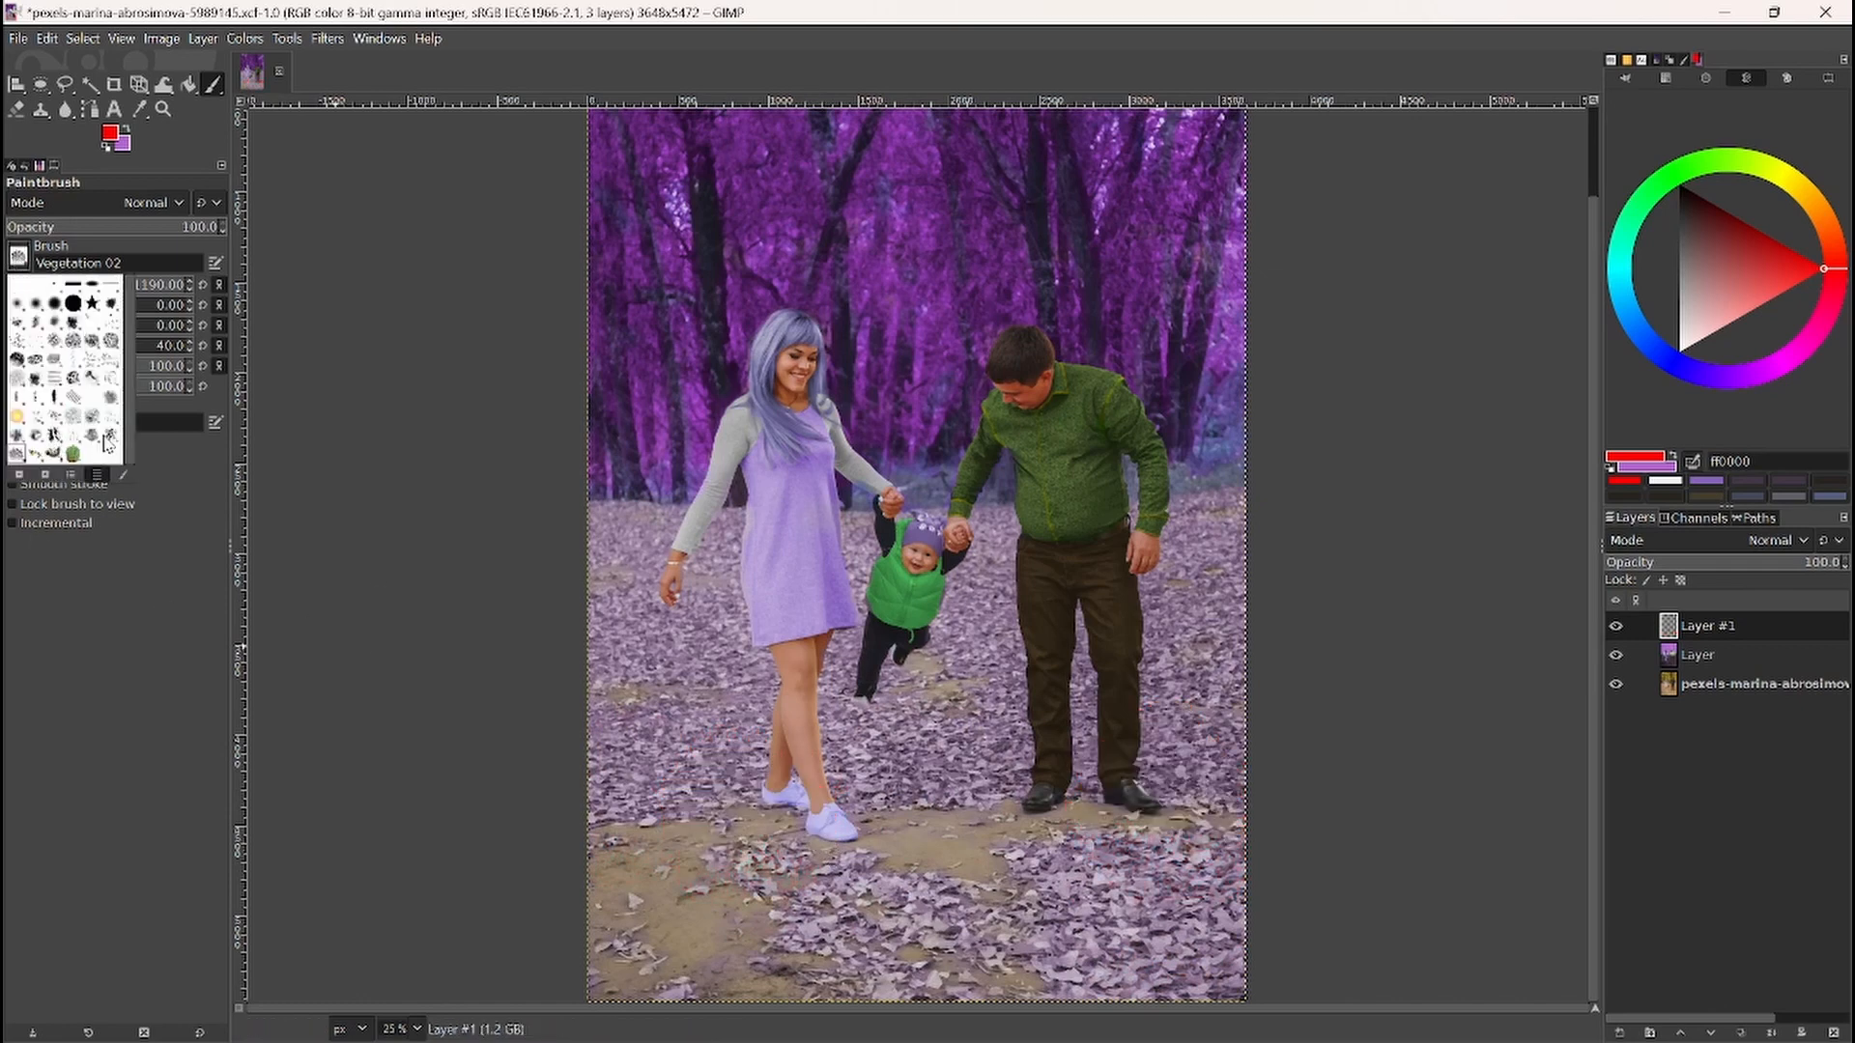
left_click(107, 444)
left_click(765, 856)
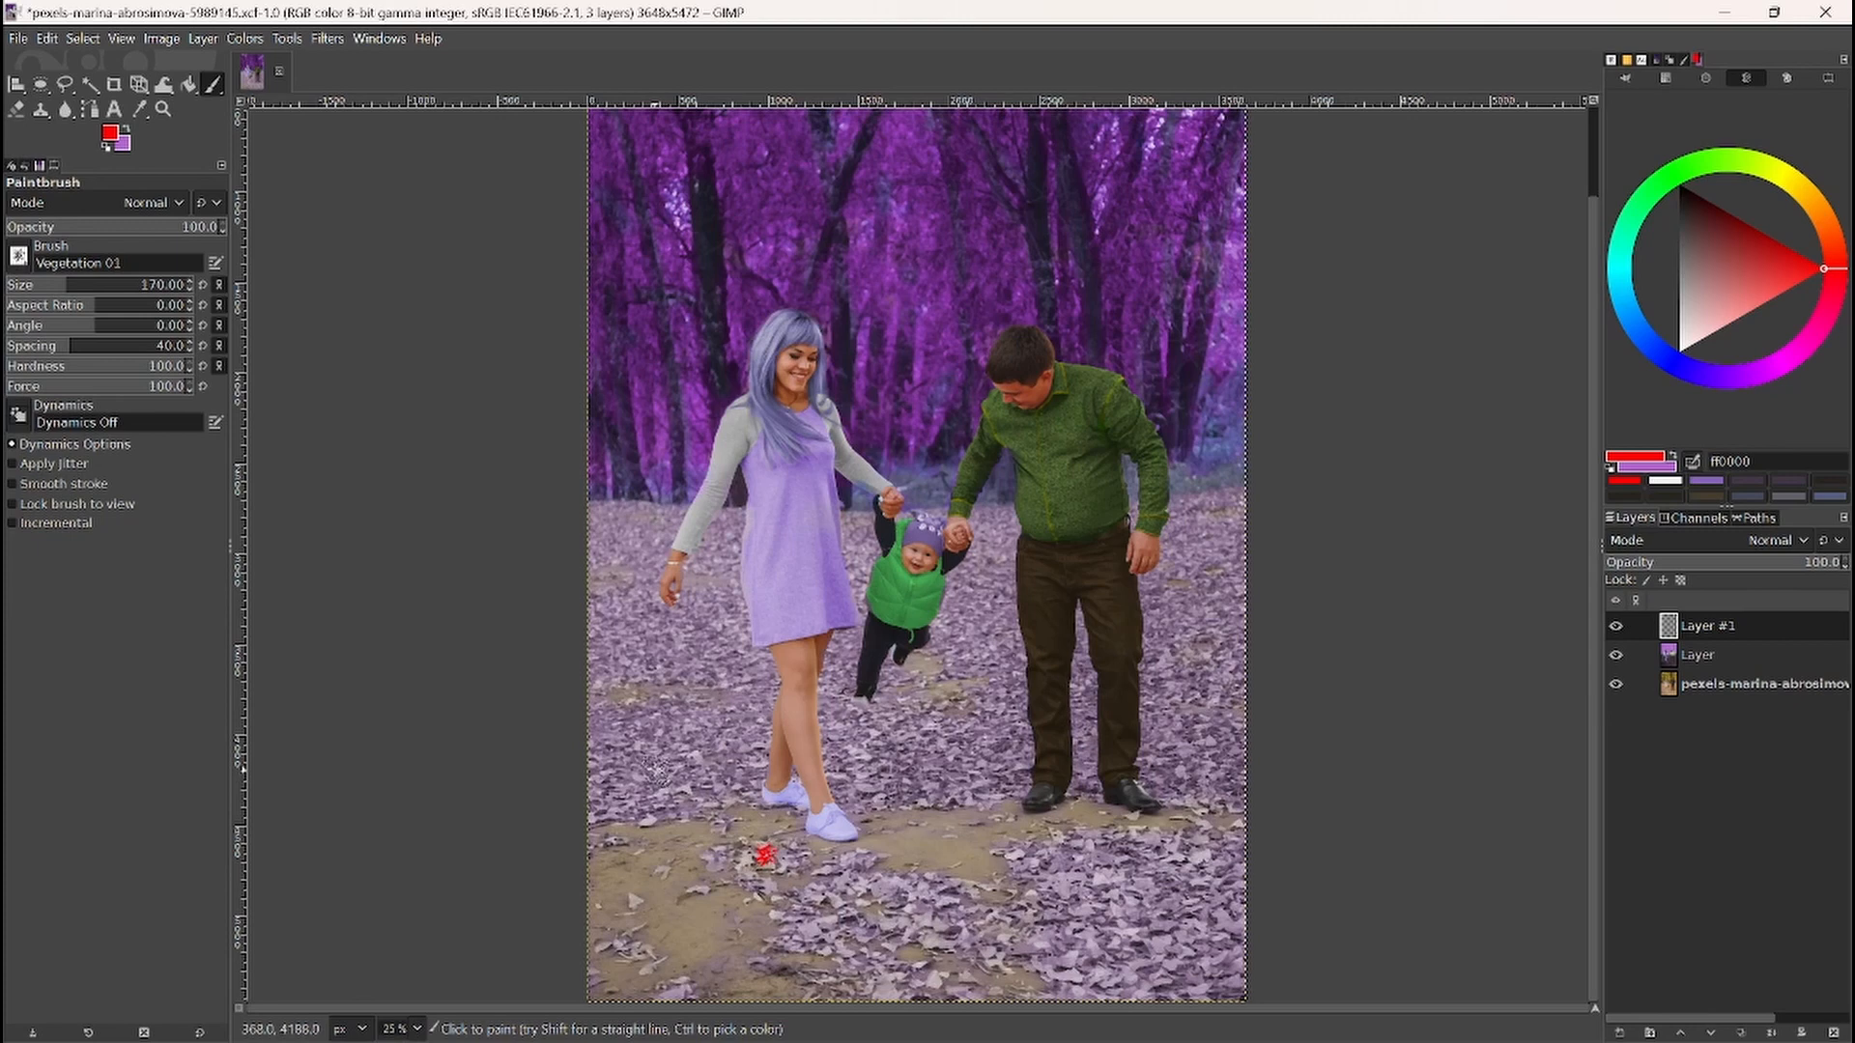
key("shift+bracketright")
key("shift+bracketright")
key("shift+bracketright")
key("shift+bracketright")
key("shift+bracketright")
key("shift+bracketright")
key("shift+bracketright")
key("shift+bracketright")
key("shift+bracketright")
key("shift+bracketright")
key("shift+bracketright")
key("shift+bracketright")
key("shift+bracketright")
key("shift+bracketright")
key("shift+bracketright")
key("shift+bracketright")
key("shift+bracketright")
key("shift+bracketright")
key("shift+bracketright")
key("shift+bracketright")
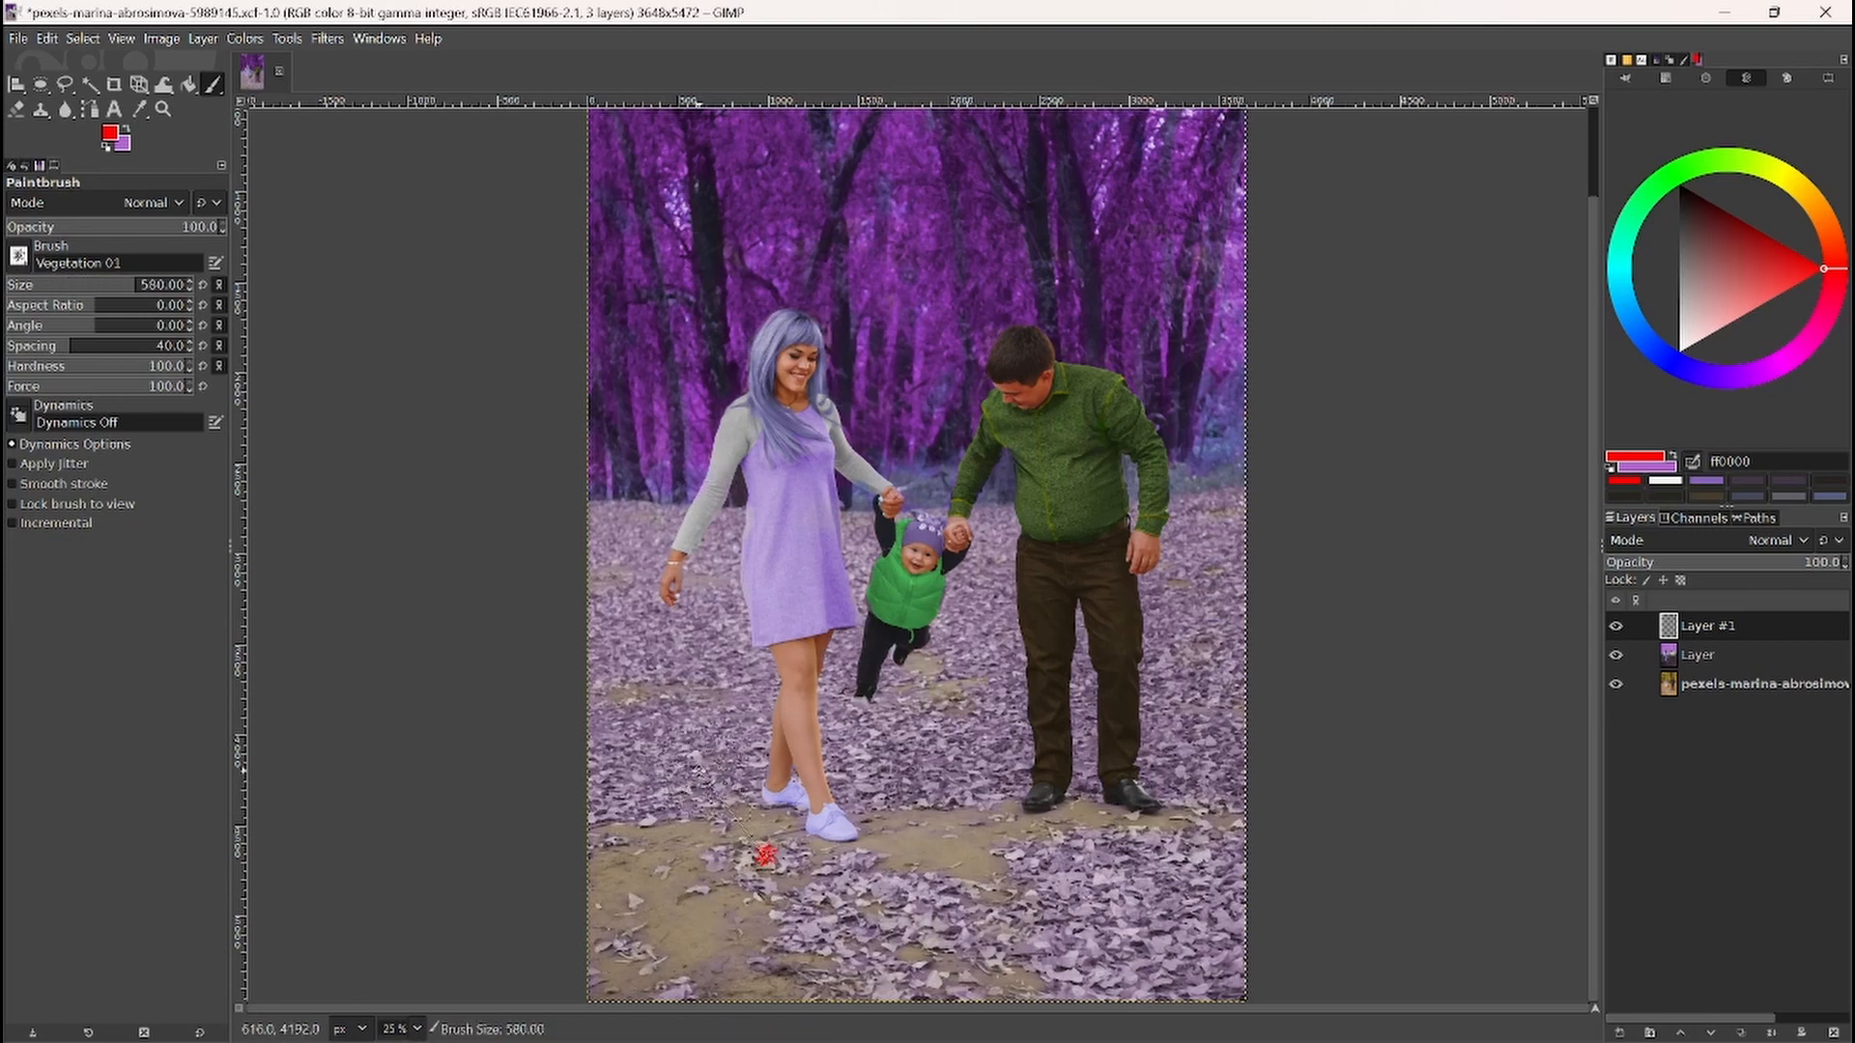
key("shift+bracketright")
key("shift+bracketright")
key("shift+bracketright")
key("shift+bracketright")
key("shift+bracketright")
key("shift+bracketright")
key("shift+bracketright")
key("shift+bracketright")
key("shift+bracketright")
key("shift+bracketright")
key("shift+bracketright")
key("shift+bracketright")
key("shift+bracketright")
key("shift+bracketright")
key("shift+bracketright")
key("shift+bracketright")
key("shift+bracketright")
key("shift+bracketright")
key("shift+bracketright")
key("shift+bracketright")
Step: Try red leaf stamps on the ground beside the woman and below the man, and undo them
left_click(682, 729)
left_click(1060, 849)
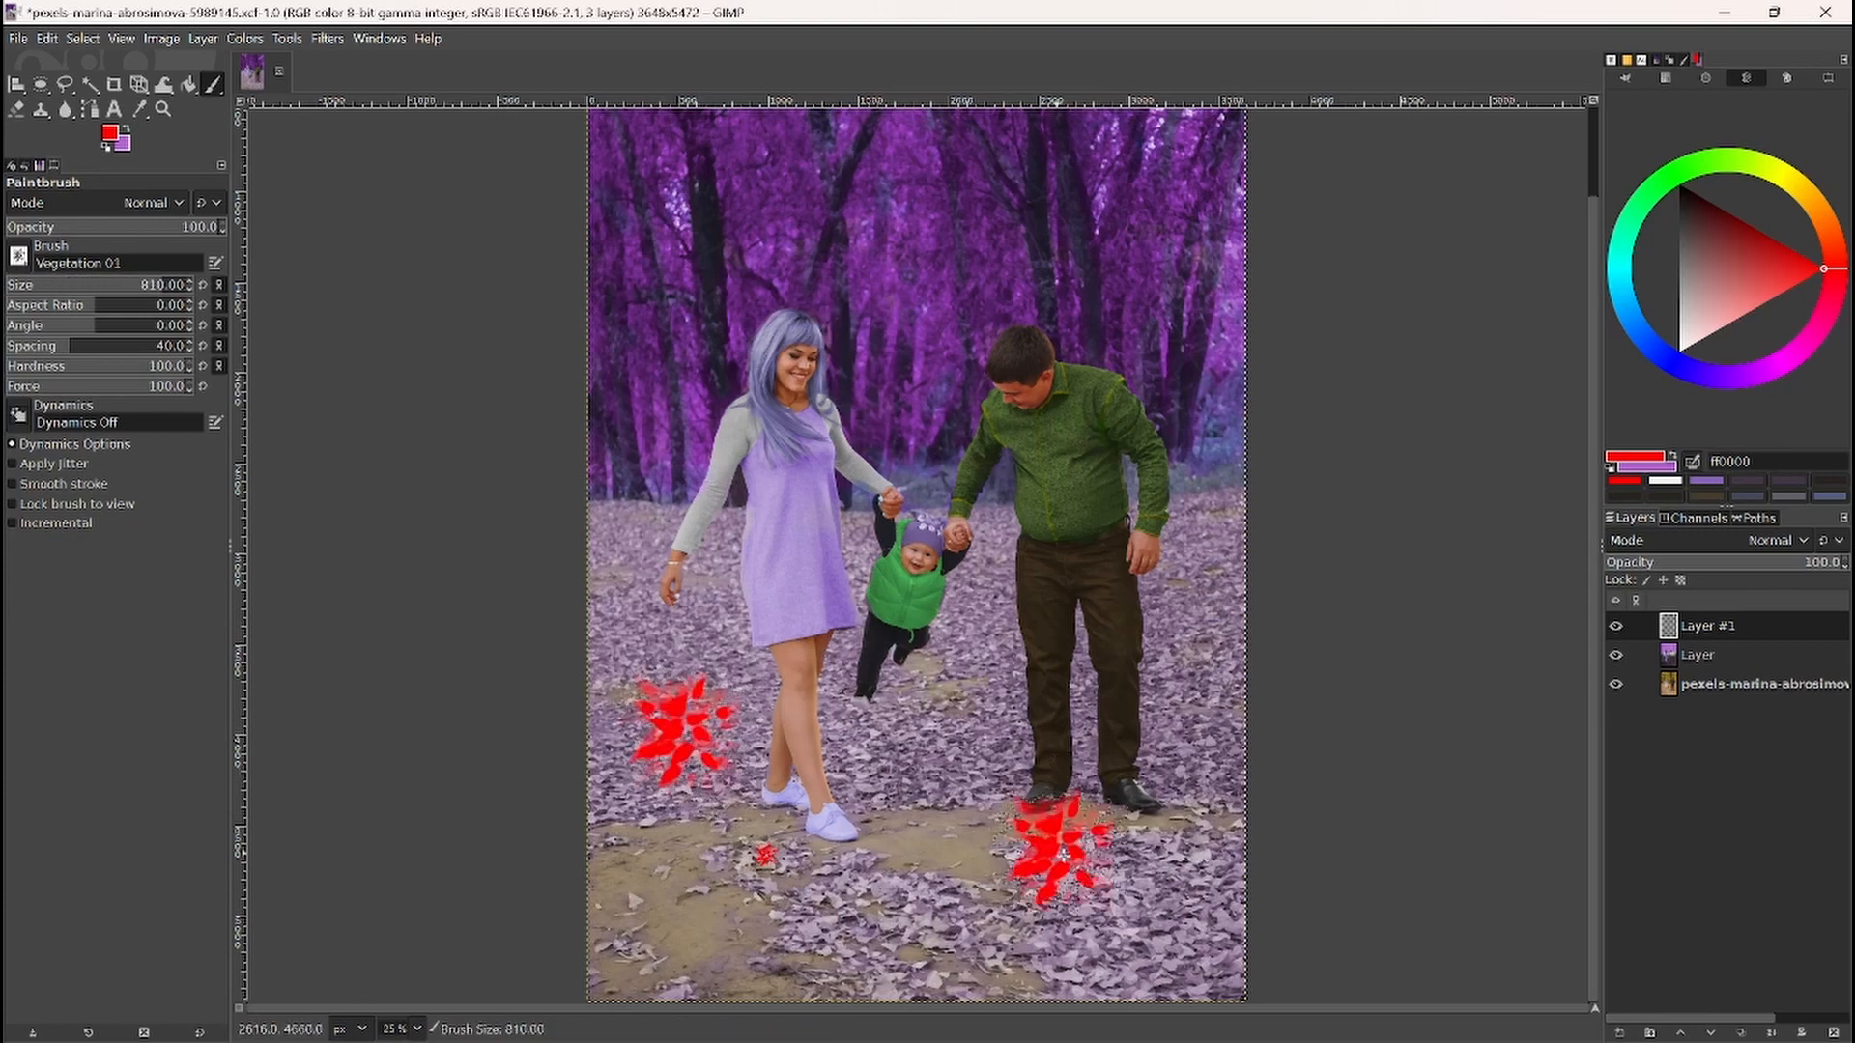
left_click(1193, 908)
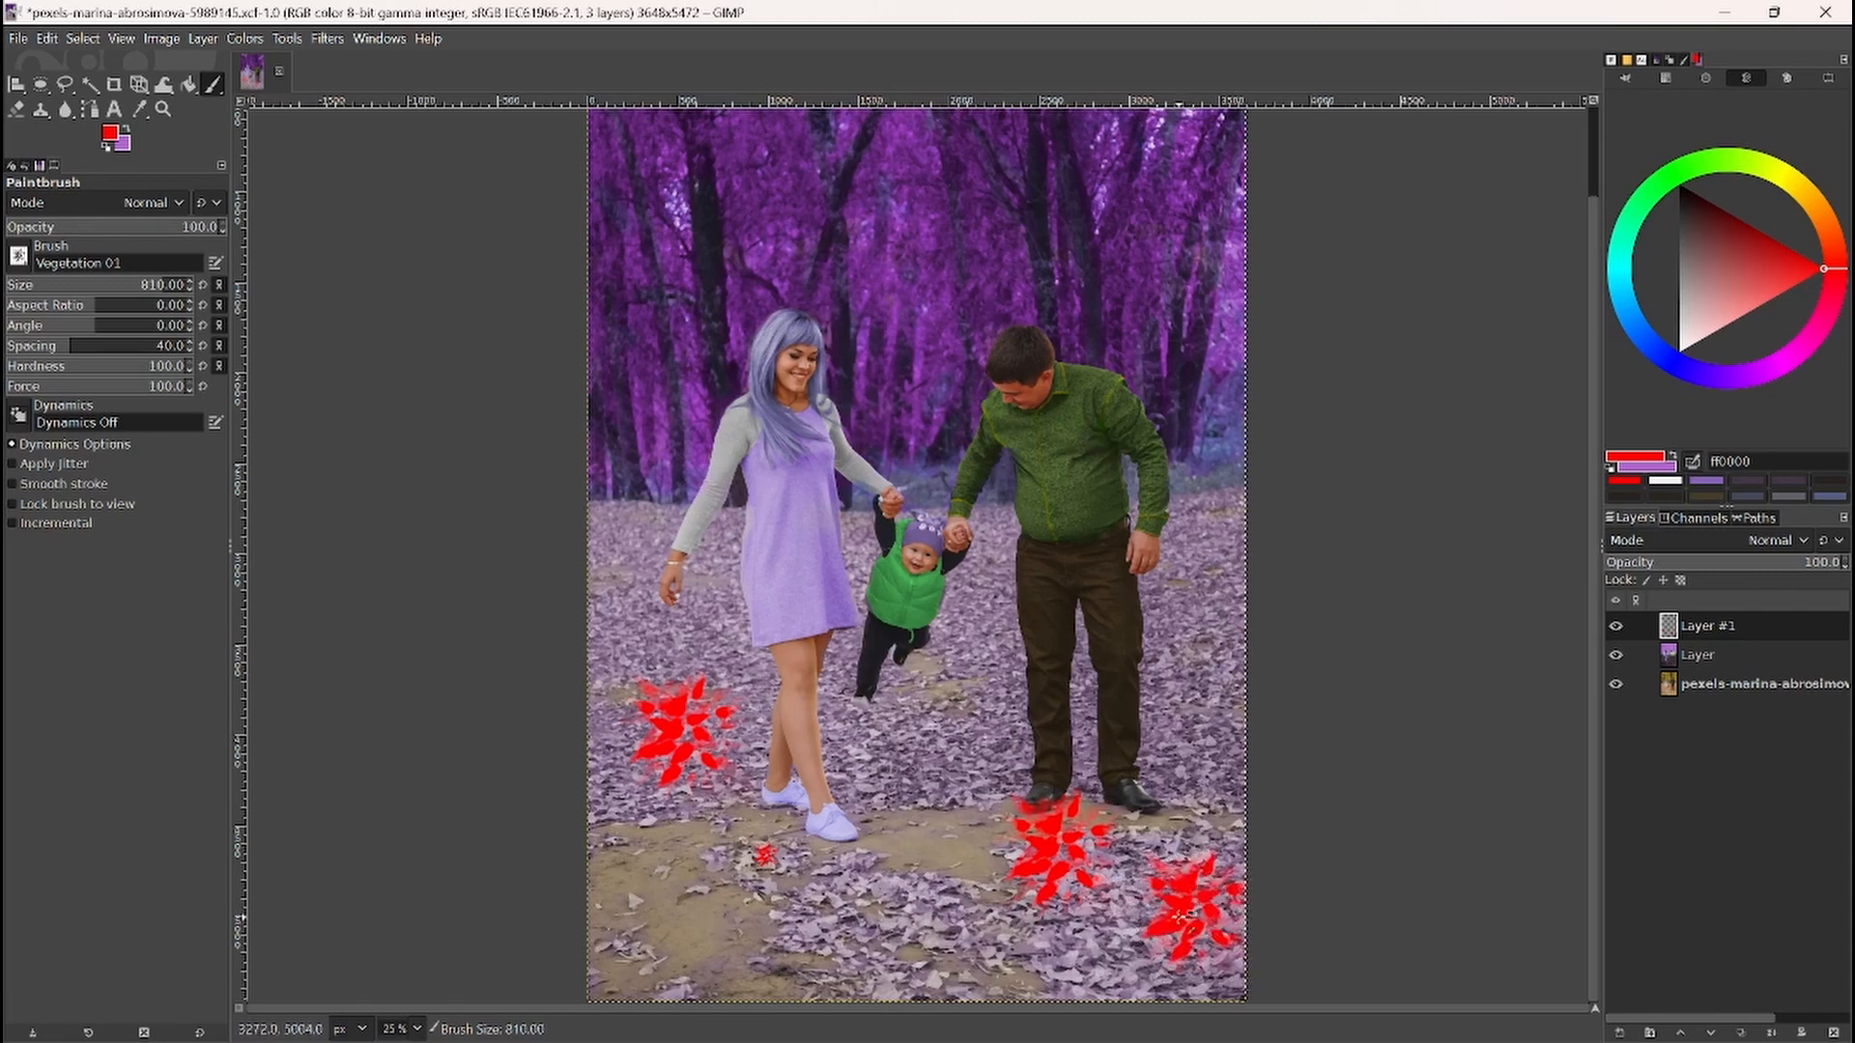
key("ctrl+z")
key("ctrl+z")
key("ctrl+z")
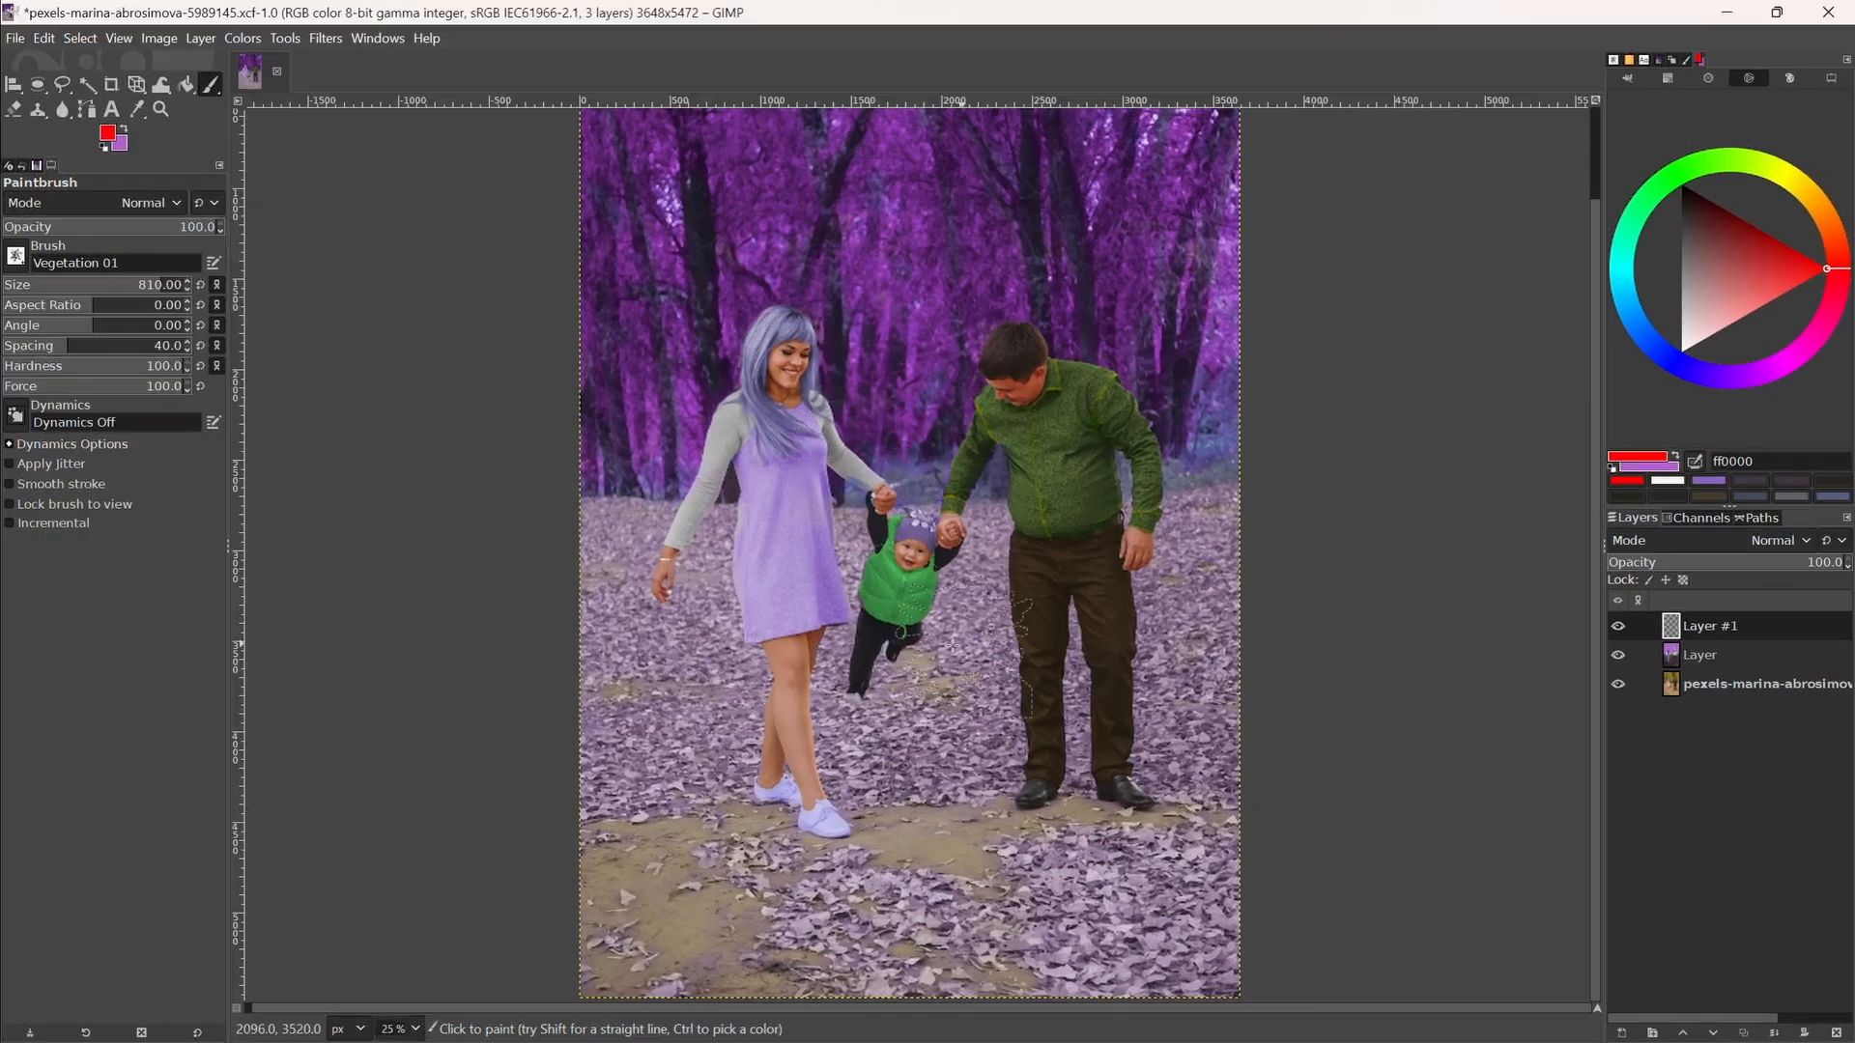
Step: Sample the purple b163ce and cover the lower-left ground and bottom edge of the photo with leaf stamps
left_click(615, 846, "ctrl")
left_click(651, 898, "ctrl")
left_click(652, 898)
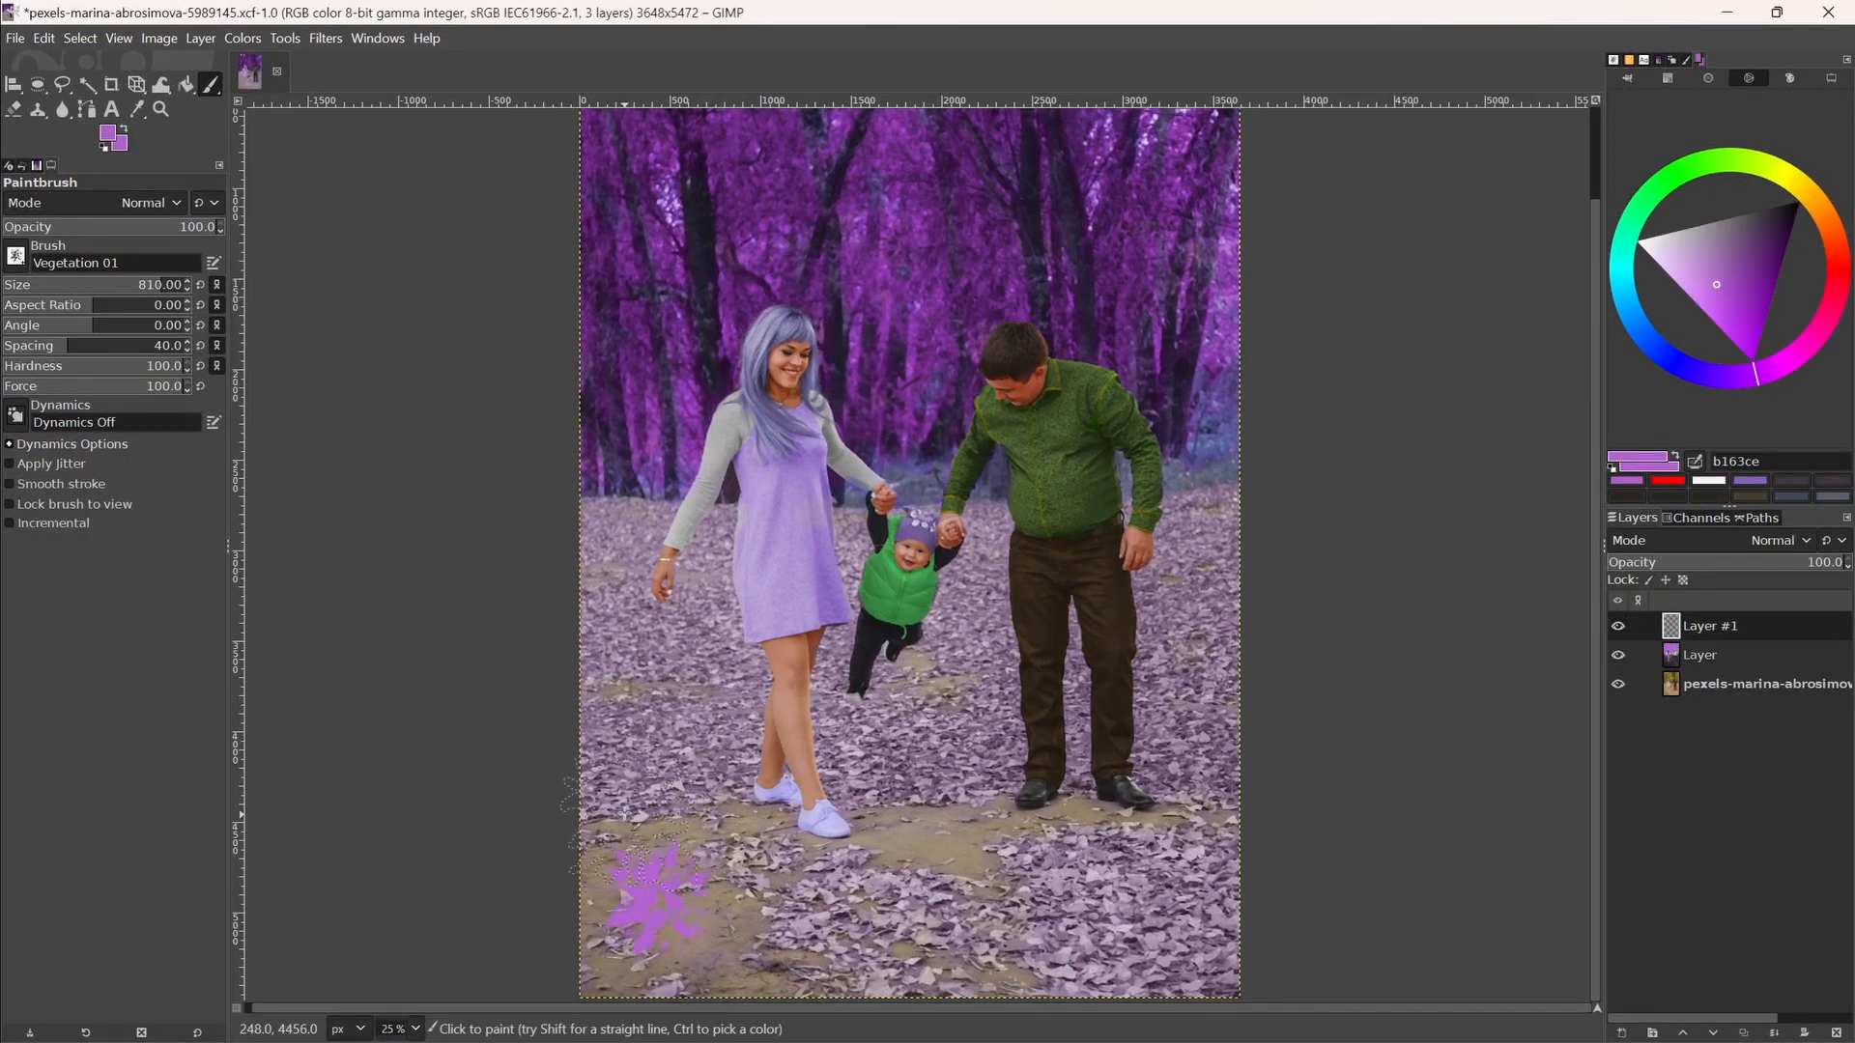
left_click(619, 802)
left_click_drag(714, 849, 829, 902)
left_click(774, 861)
left_click(730, 802)
scroll(850, 874, "down", 2)
left_click(966, 821)
left_click_drag(1082, 812, 933, 860)
Step: Stamp purple foliage along the right edge of the ground and at both ends of the tree line, reducing the brush to 690
left_click(1195, 773)
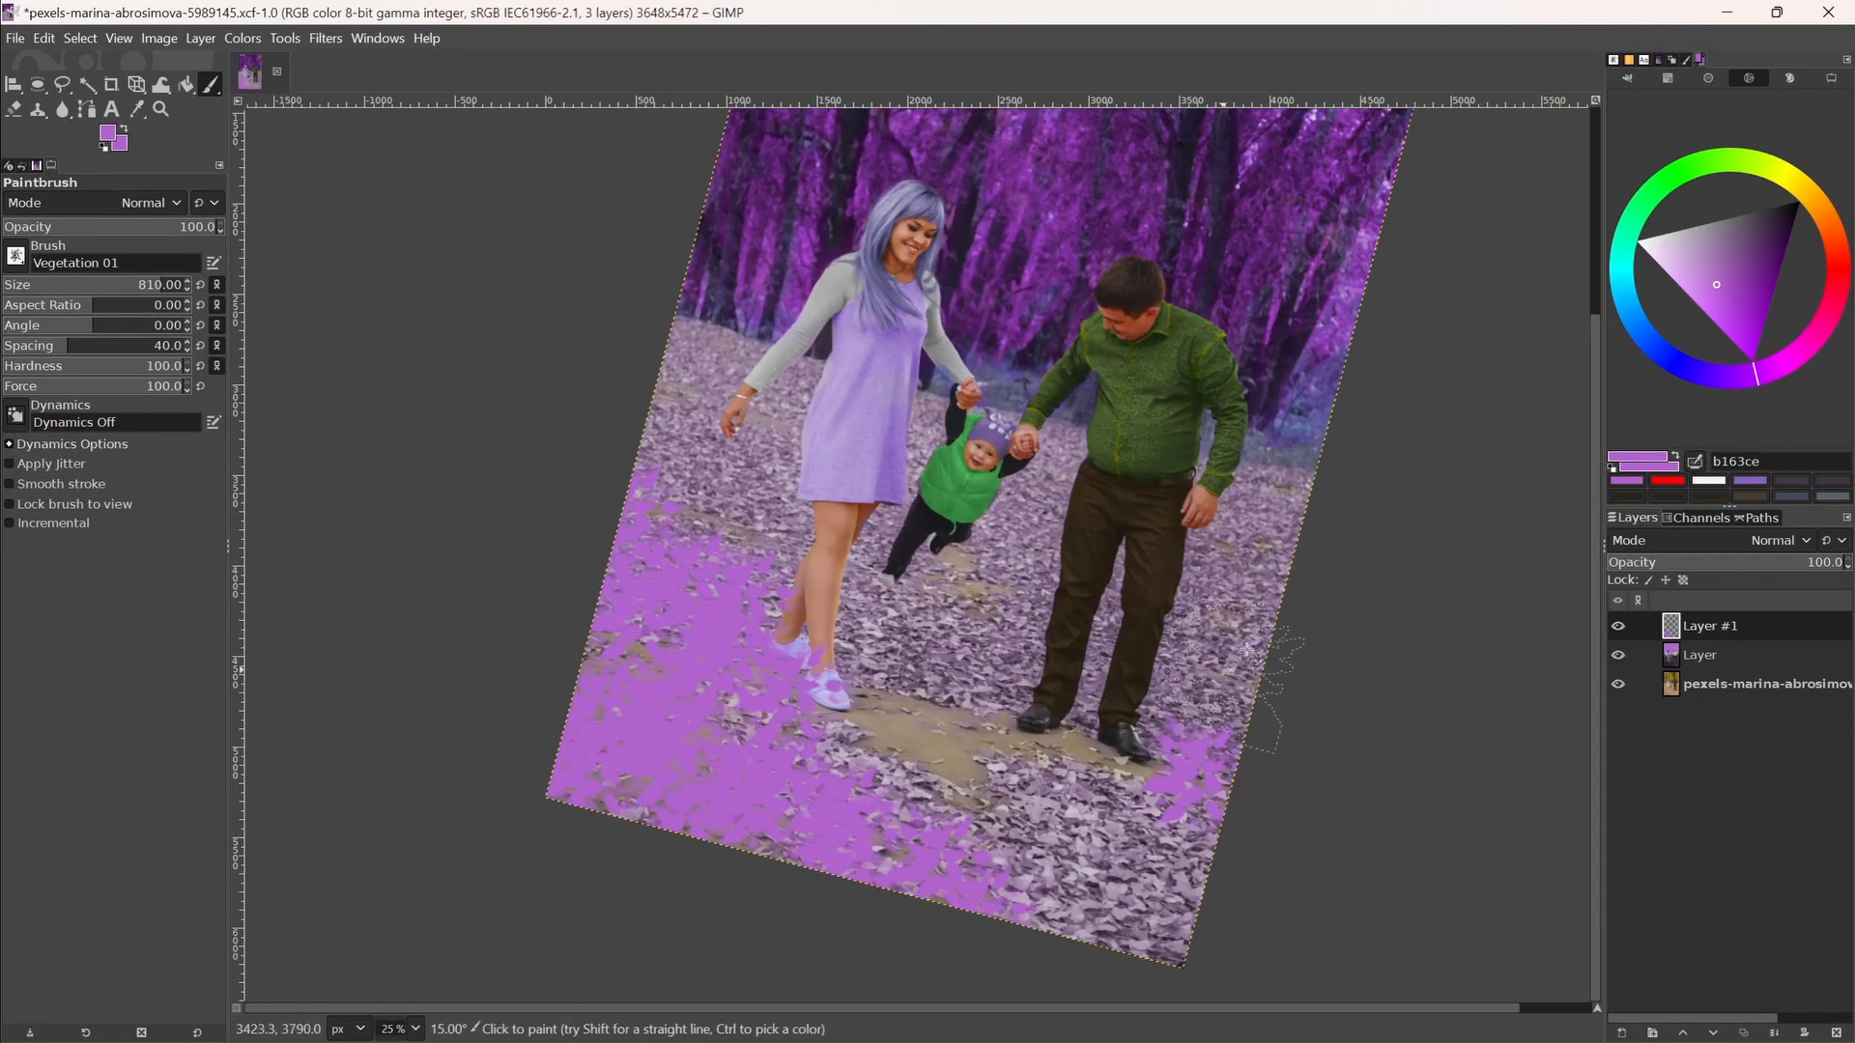
left_click(1271, 634)
key("shift+bracketleft")
left_click(1232, 695)
key("shift+bracketleft")
left_click(717, 314)
left_click(1314, 449)
key("shift+bracketright")
scroll(1078, 712, "down", 2)
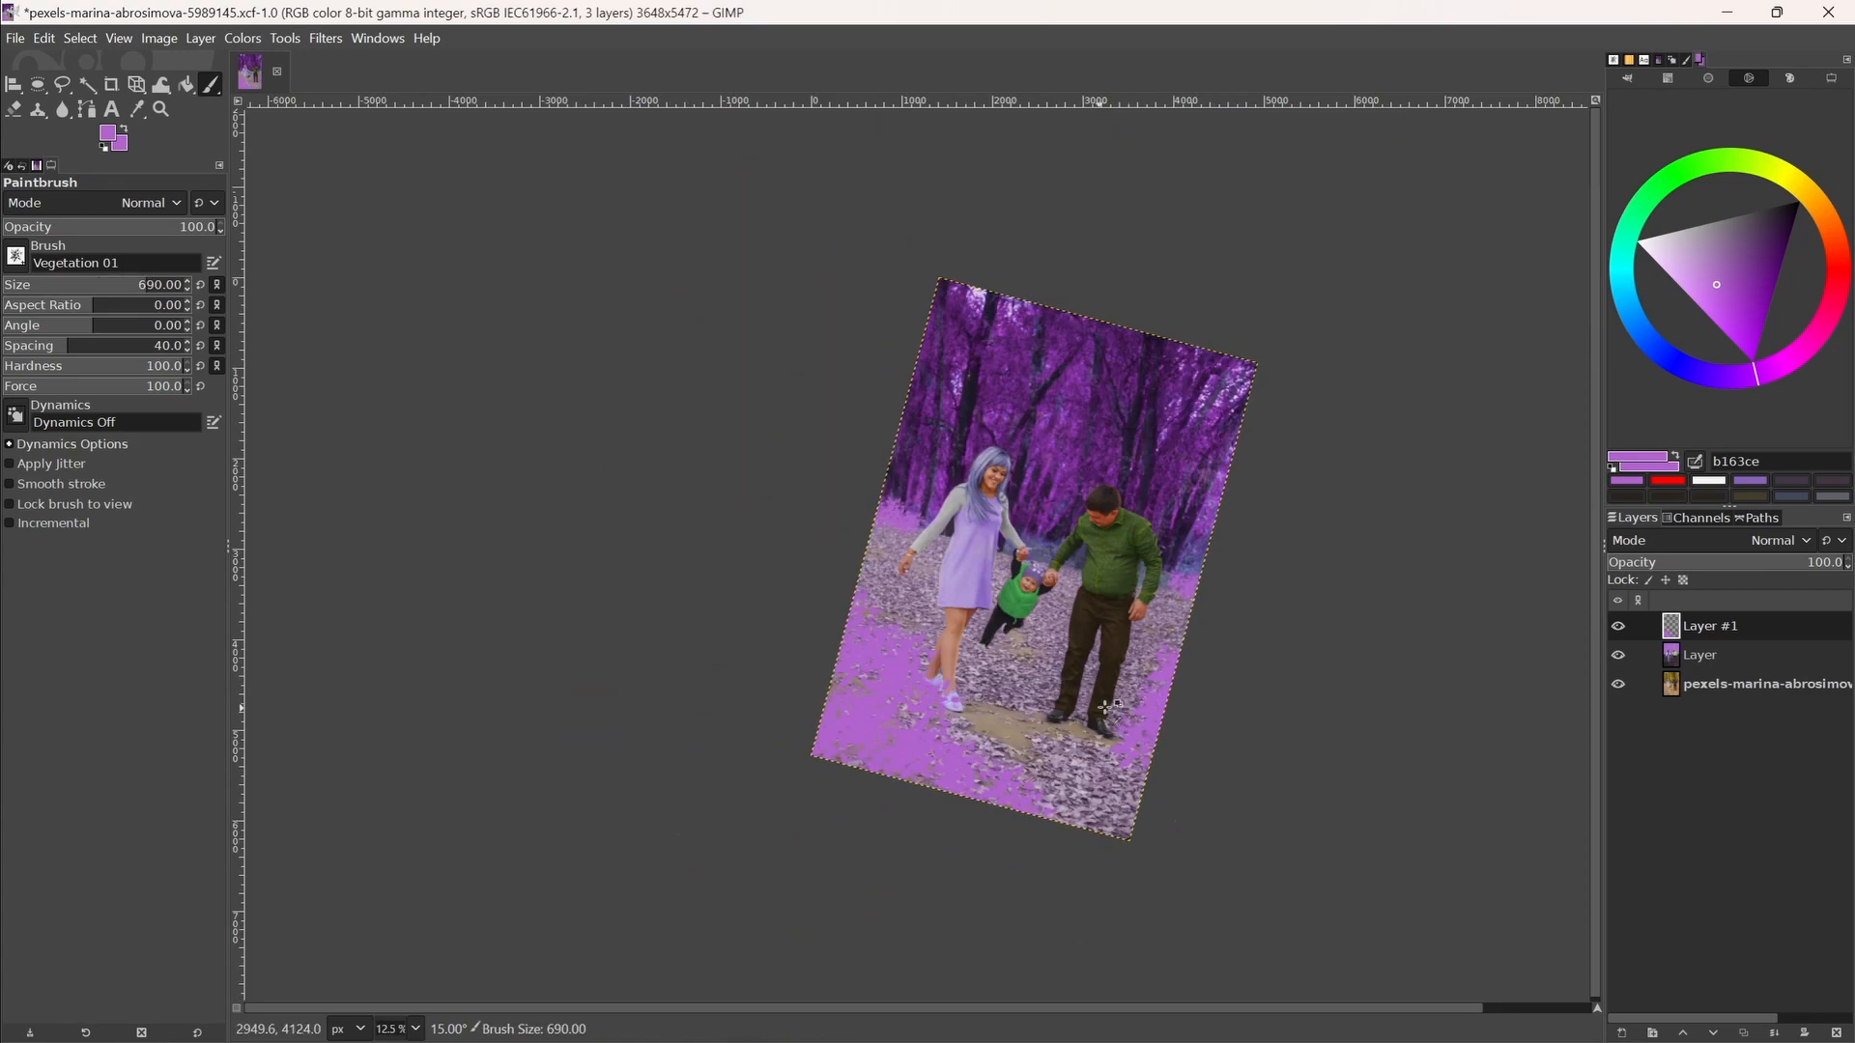
Step: Set the foreground to dark purple 633d71, stamp leaves along the photo's lower edge, and set the brush aspect ratio to 2.30
left_click(1751, 244)
left_click(1030, 814)
left_click(975, 802)
scroll(919, 749, "up", 19)
left_click(929, 758)
scroll(936, 754, "up", 4)
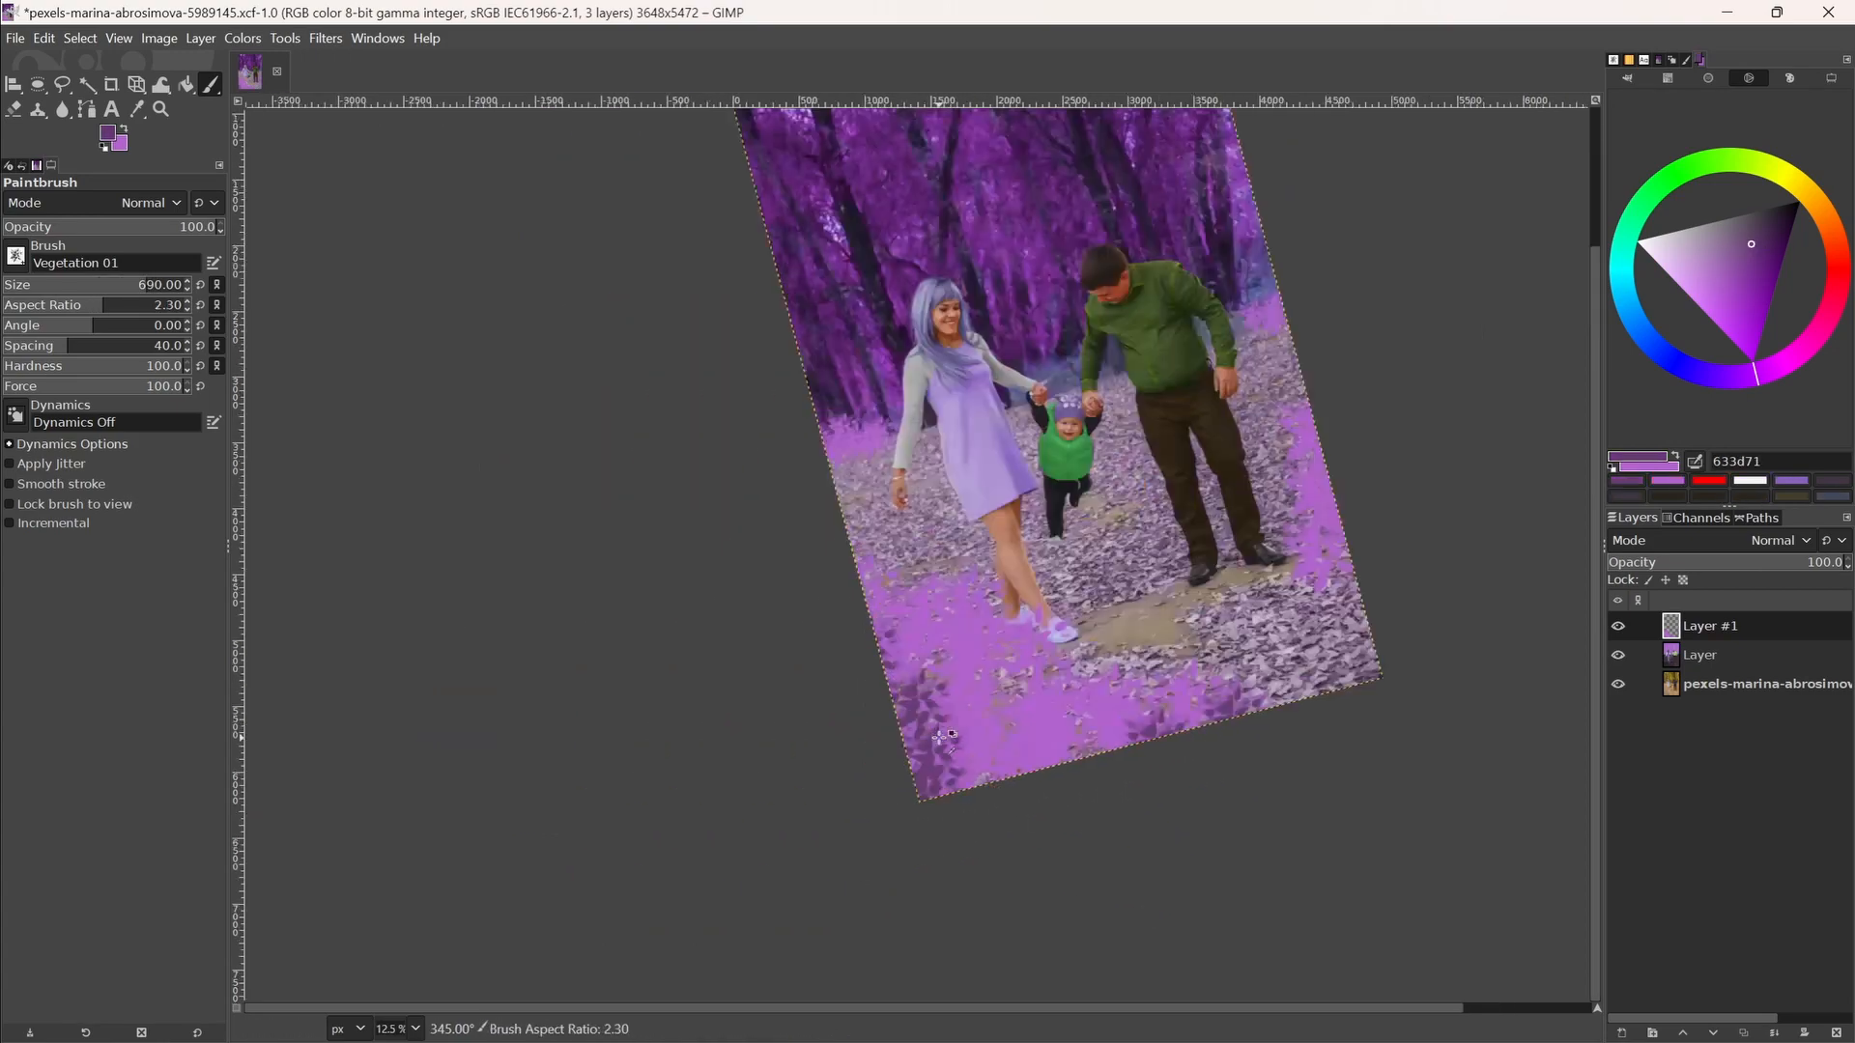
Step: Extend the dark leaf stamps along the photo's bottom and right edges, reducing the brush to 510 and its aspect ratio to 1.90
scroll(938, 737, "right", 3)
scroll(939, 737, "left", 5)
left_click(1120, 759)
left_click(807, 773)
left_click(531, 430)
scroll(1291, 674, "down", 2)
left_click(1546, 463)
key("shift+bracketleft")
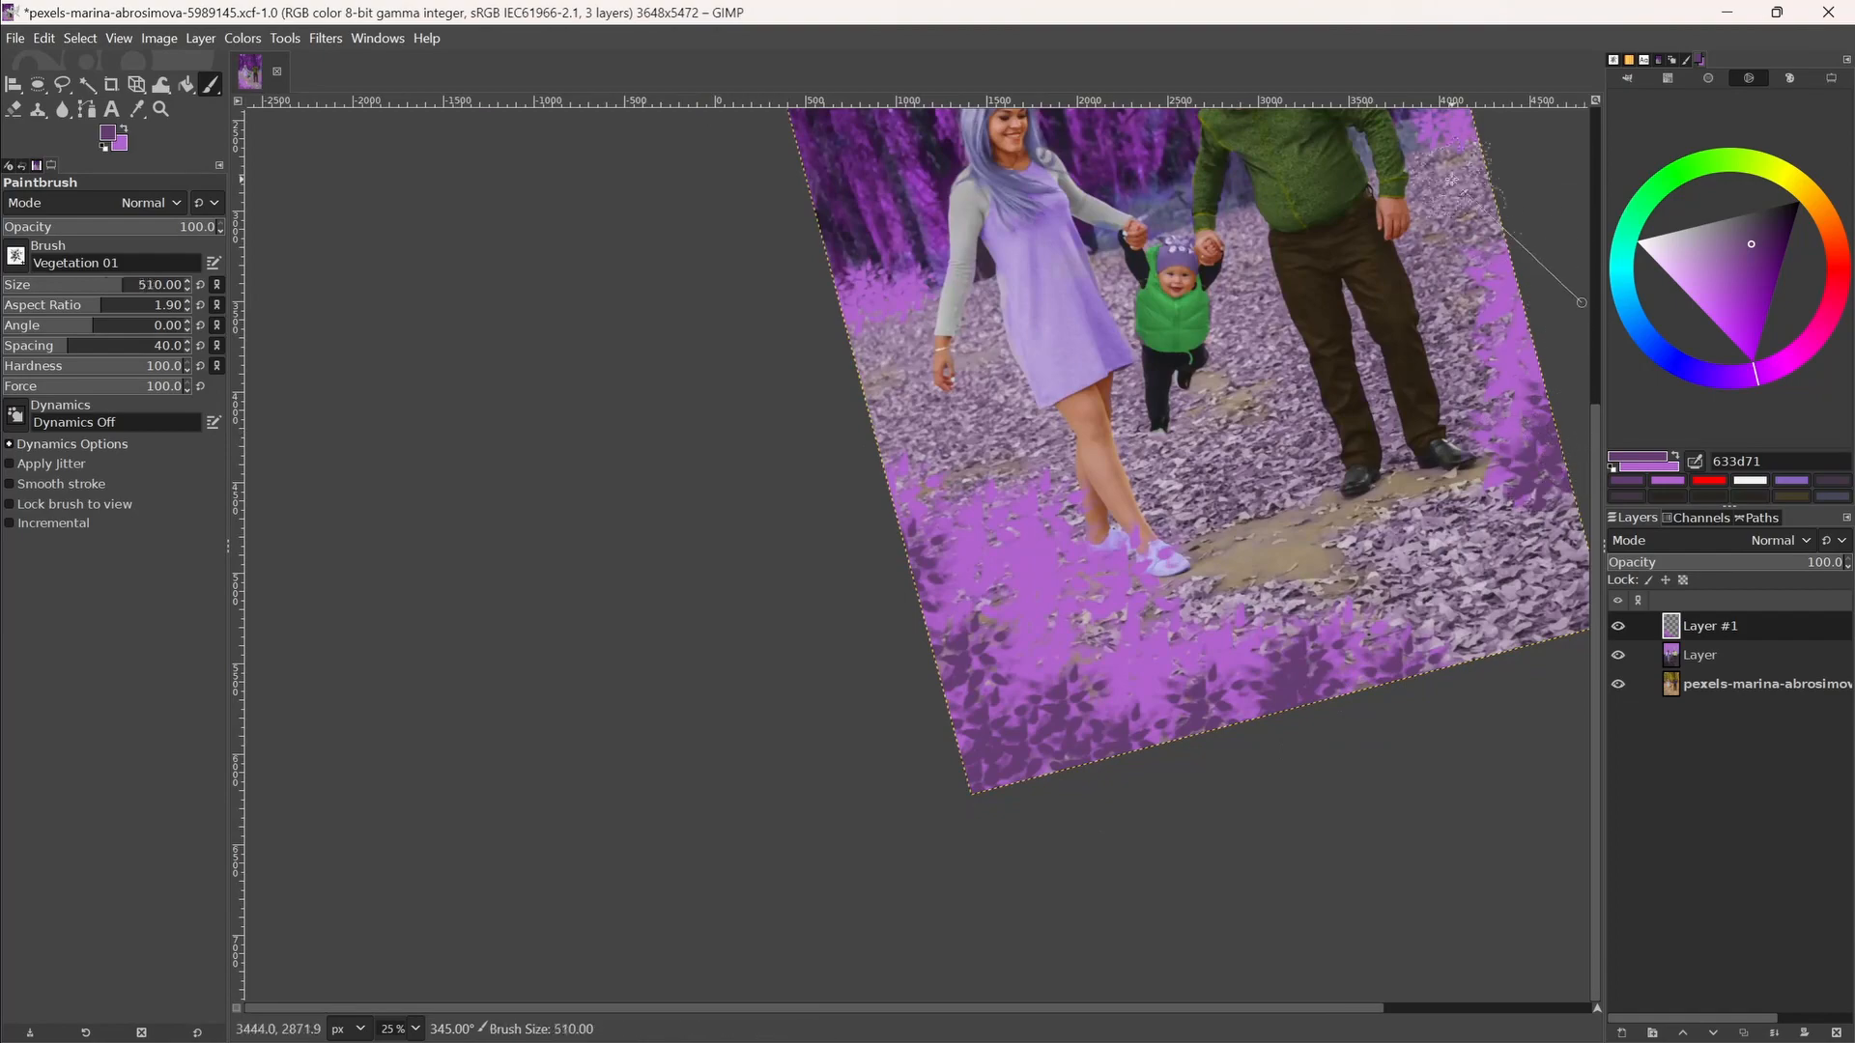
Step: Add dark leaf stamps to the bushes at the tree line, and reduce the brush to 170 with aspect ratio 1.60
left_click(1468, 140)
left_click(879, 318)
scroll(1311, 385, "down", 3)
key("exclam")
scroll(1208, 367, "down", 1)
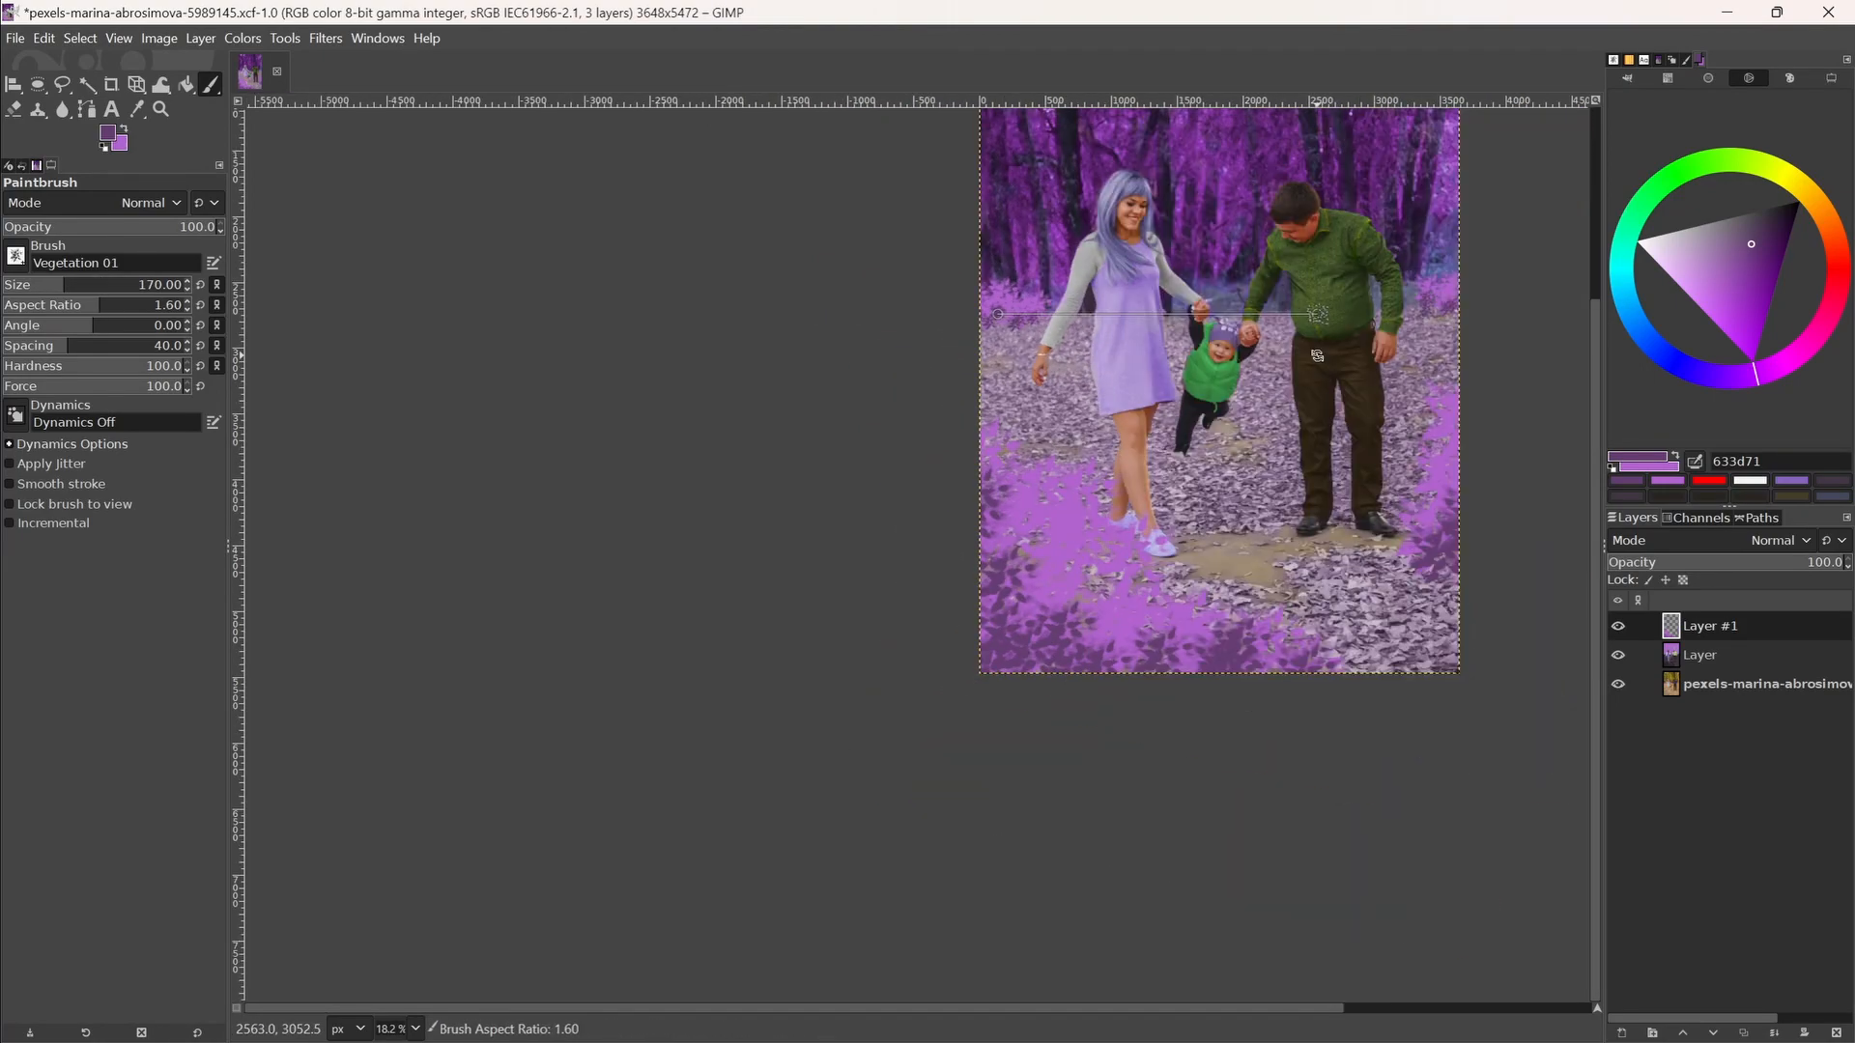
Step: Stamp violet accents in 6b2d98 and 8e44c4 on the right and lower-left foliage, enlarging the brush to 320
scroll(1352, 464, "up", 3)
left_click(1326, 387, "ctrl")
left_click(1338, 722)
left_click(1333, 724)
left_click(1329, 677, "ctrl")
key("shift+bracketright")
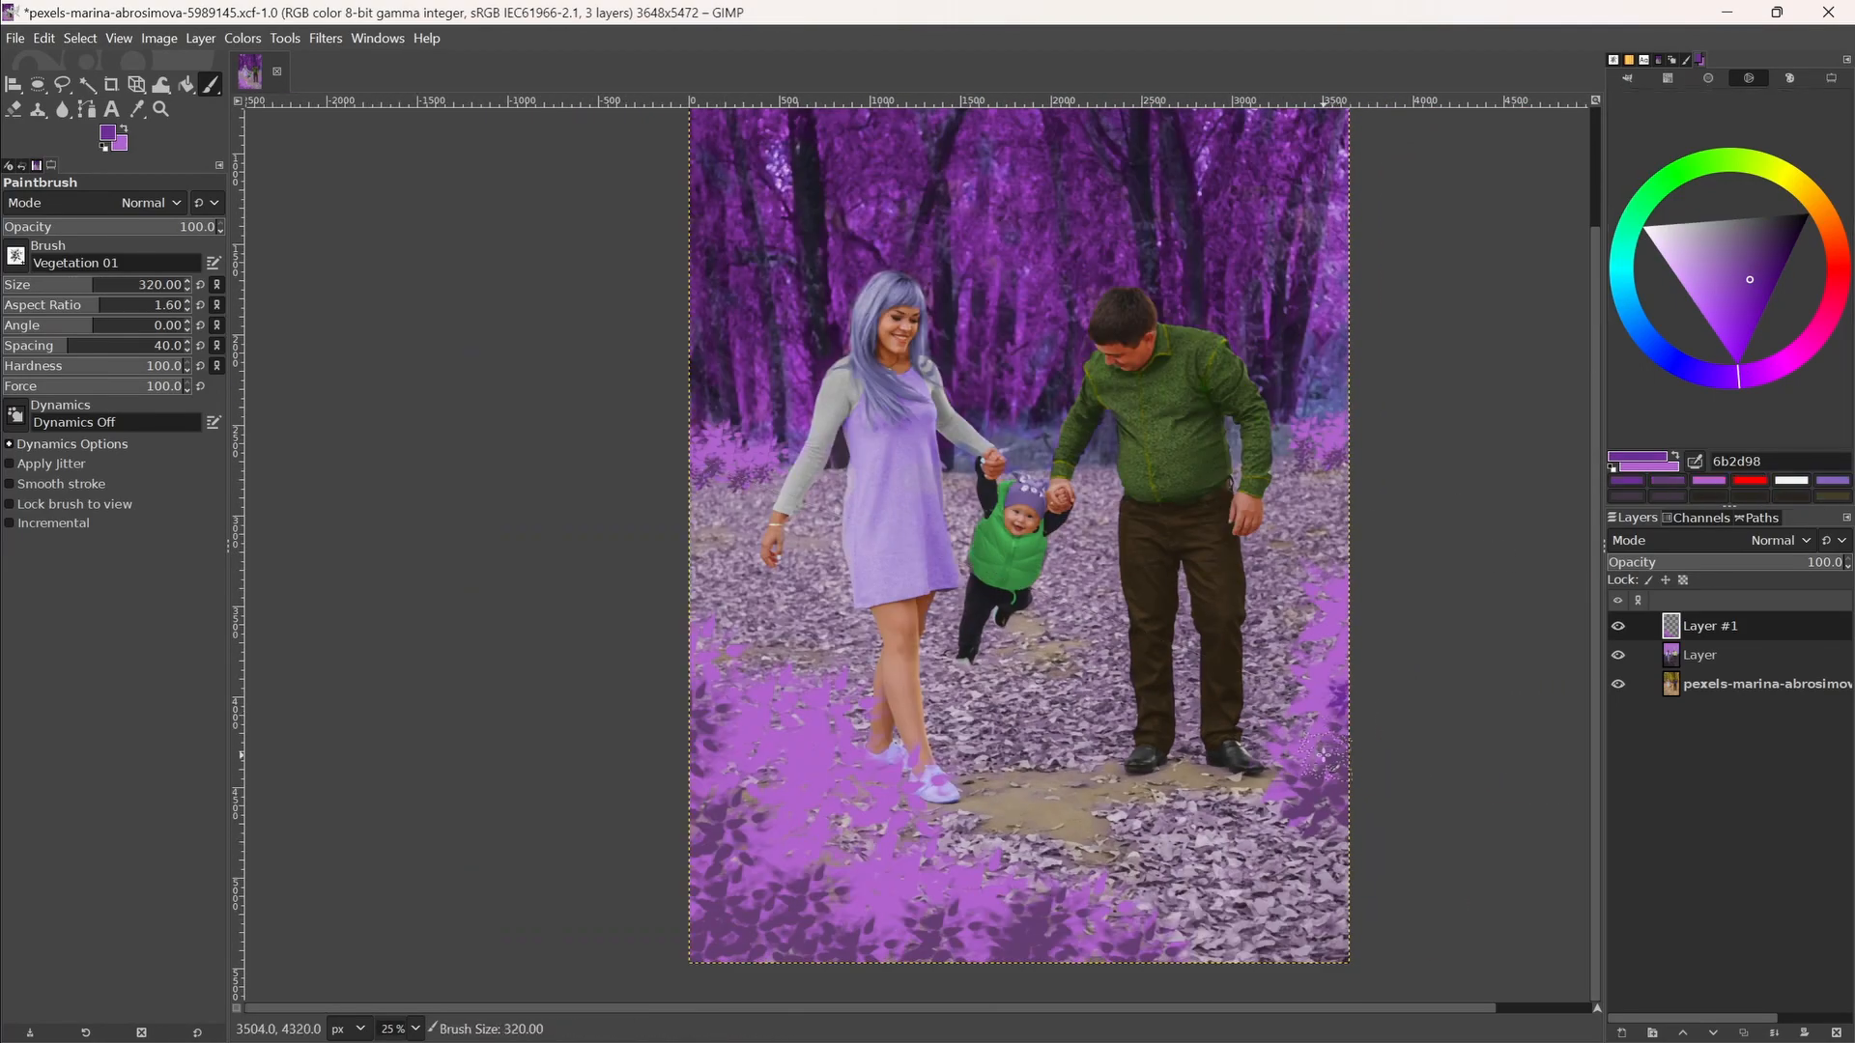
left_click(1326, 763)
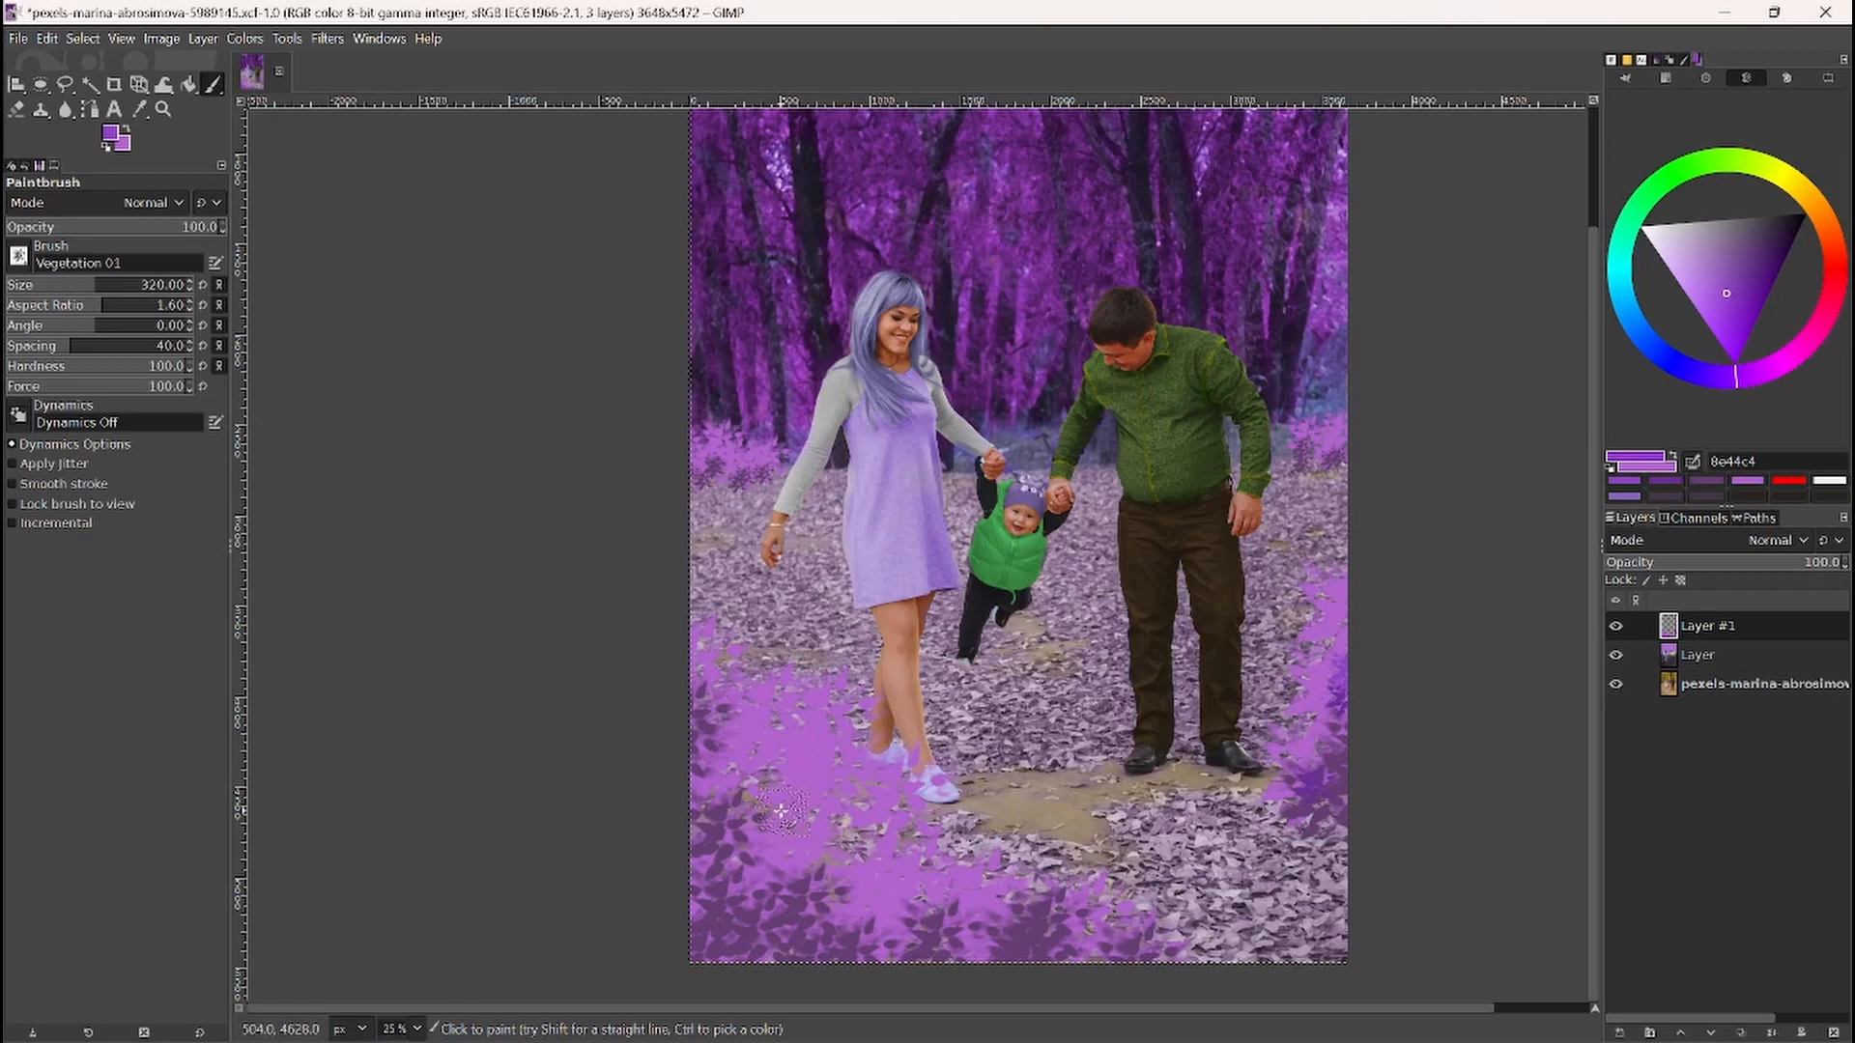
left_click(784, 843)
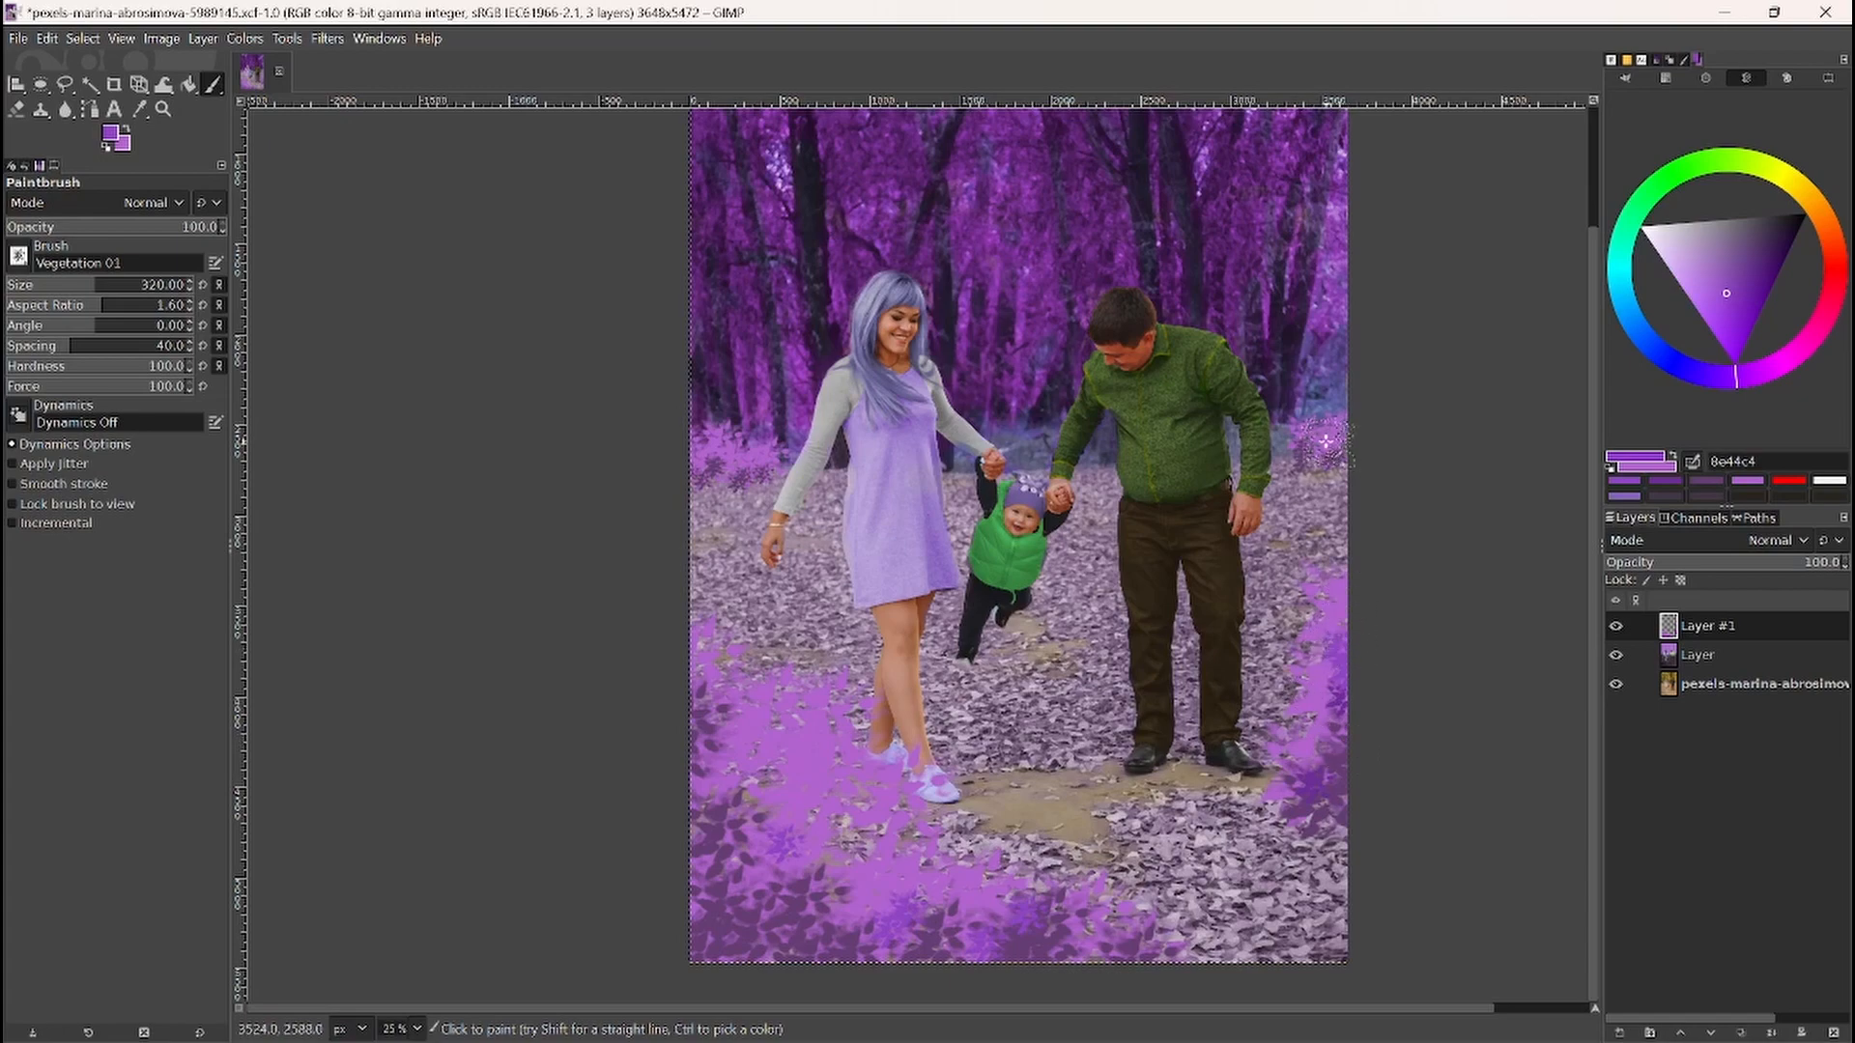
Step: Stamp violet 8e44c4 leaves over the bushes at the tree line on both sides of the photo
scroll(1364, 454, "up", 5)
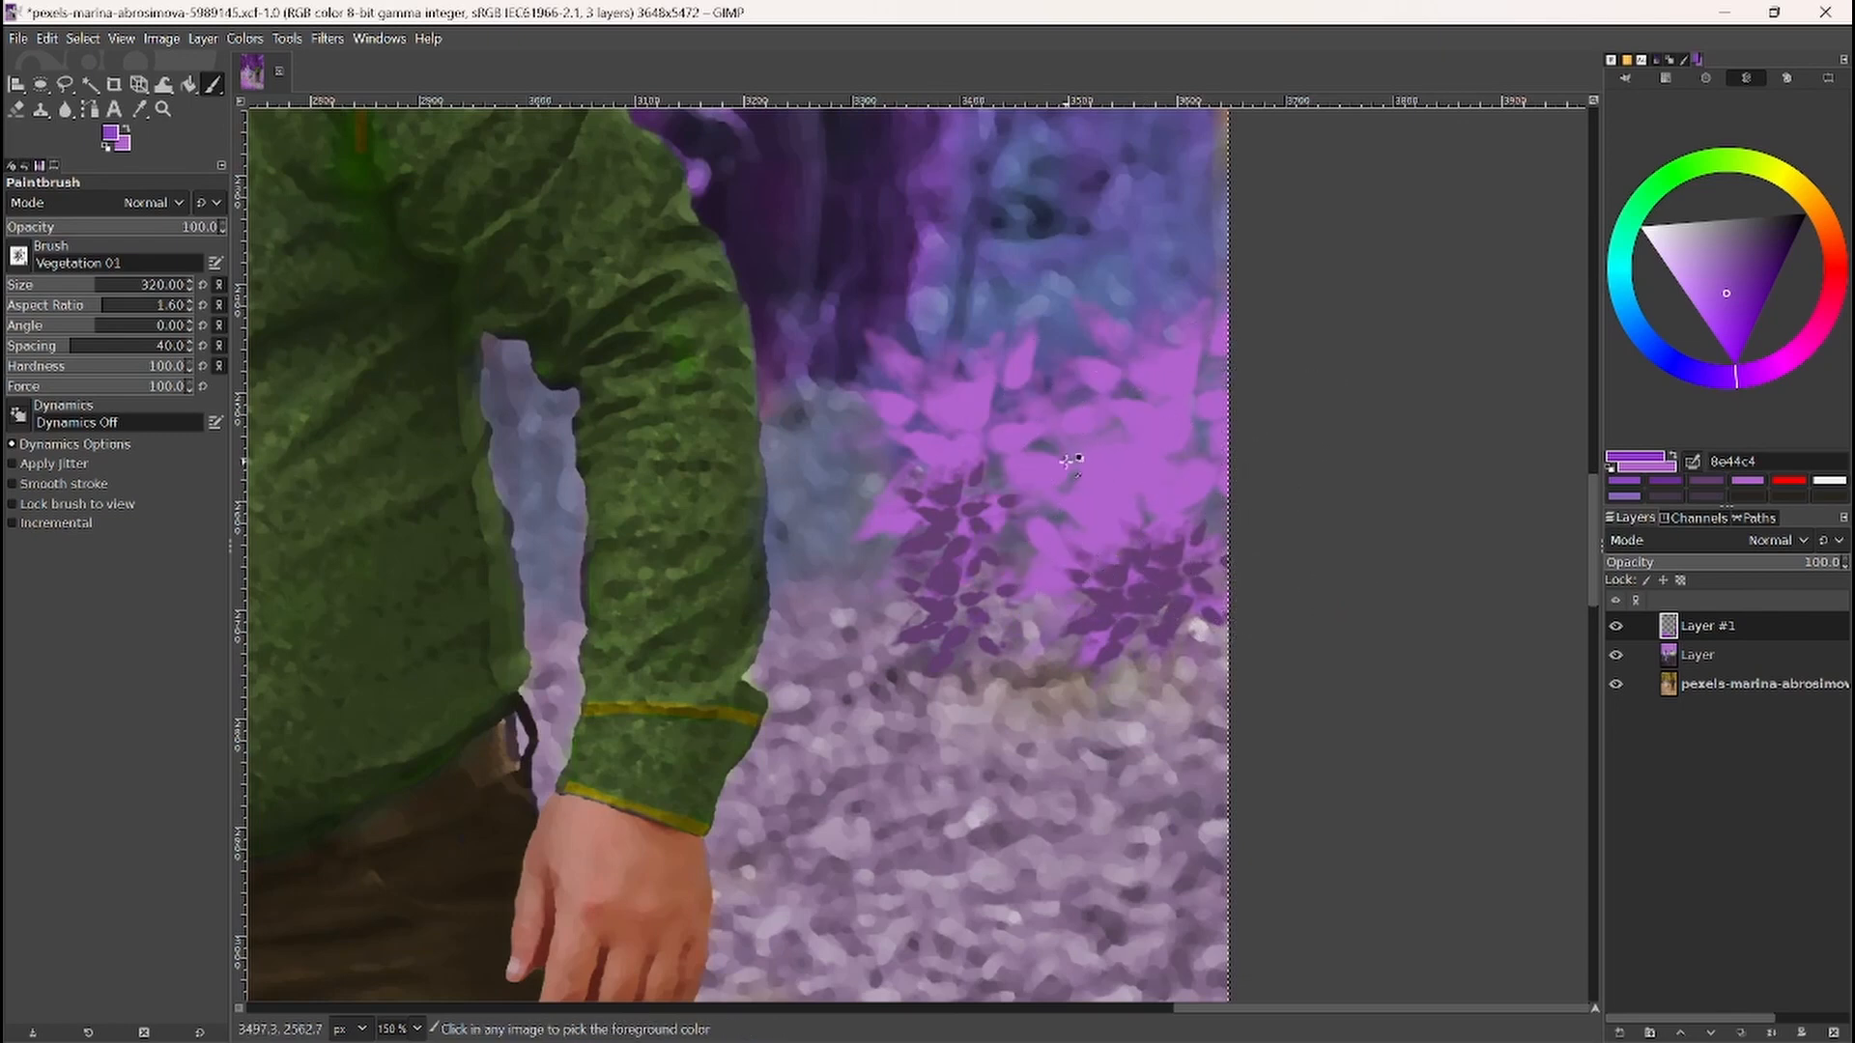
left_click(1059, 518)
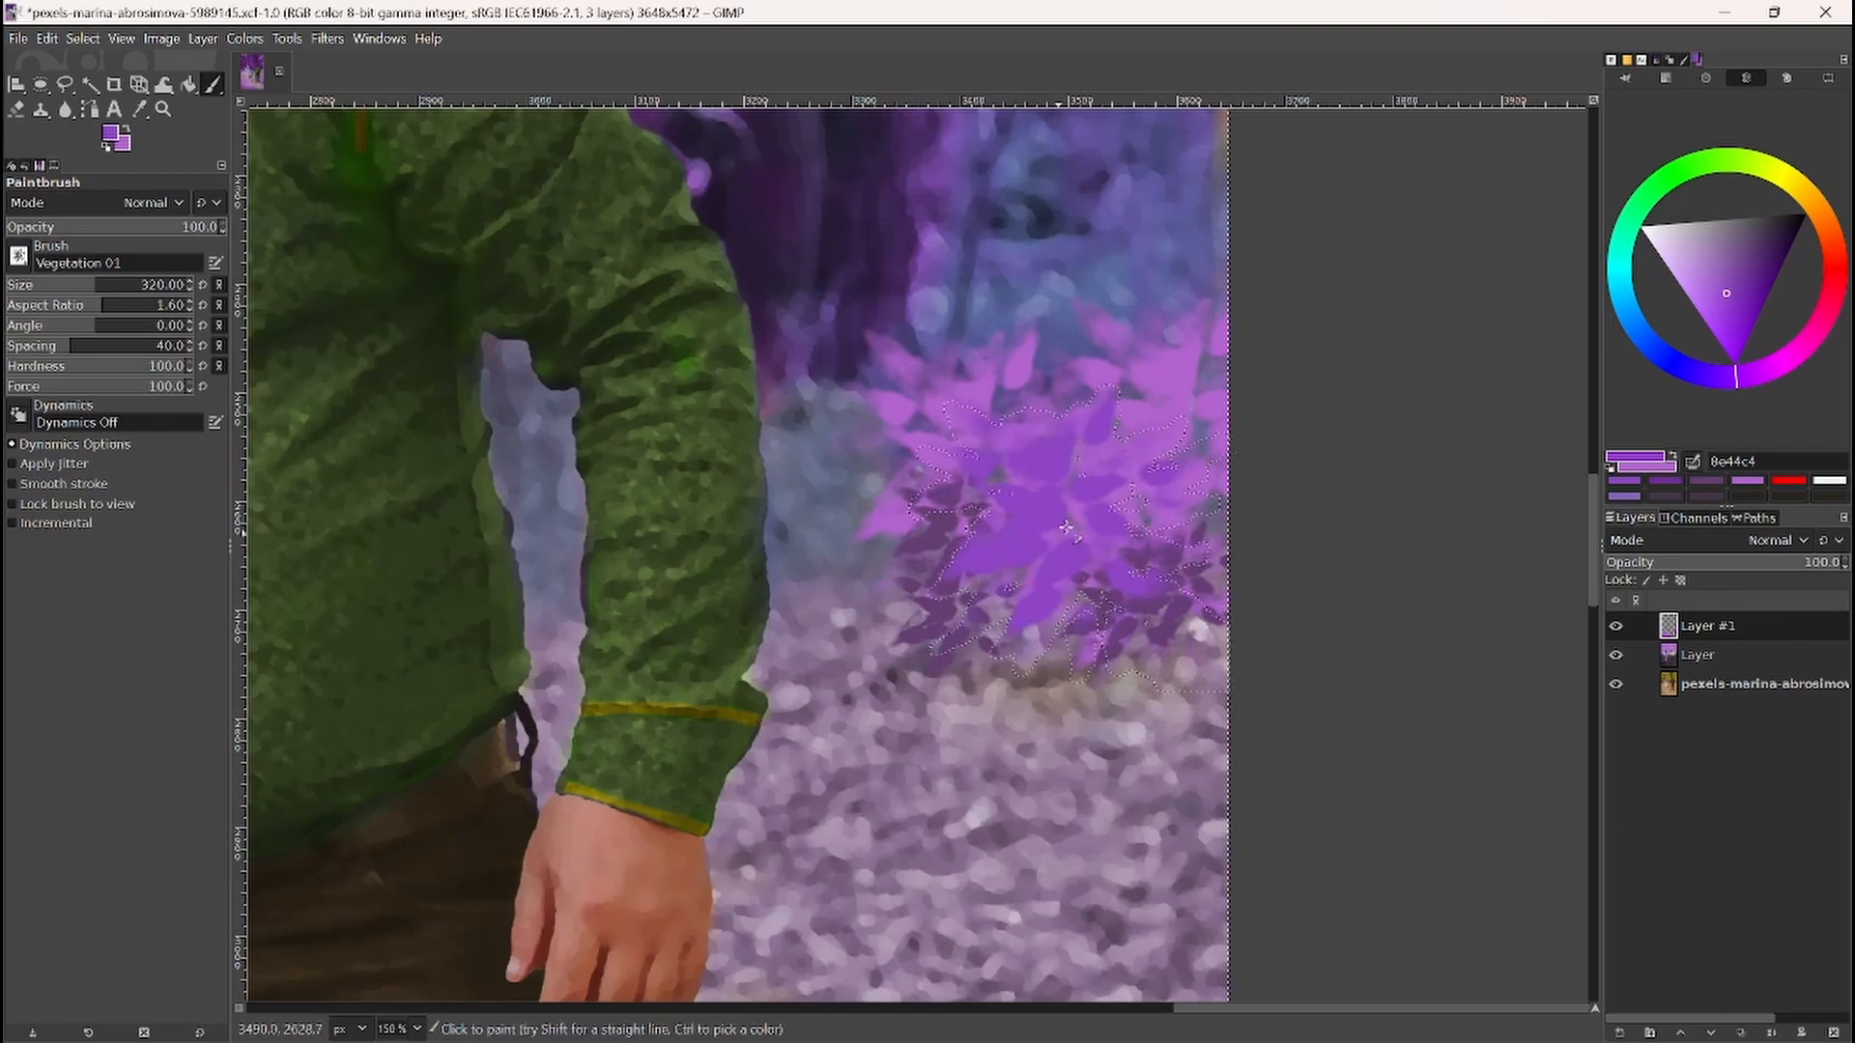
scroll(949, 501, "down", 2)
scroll(949, 501, "left", 10)
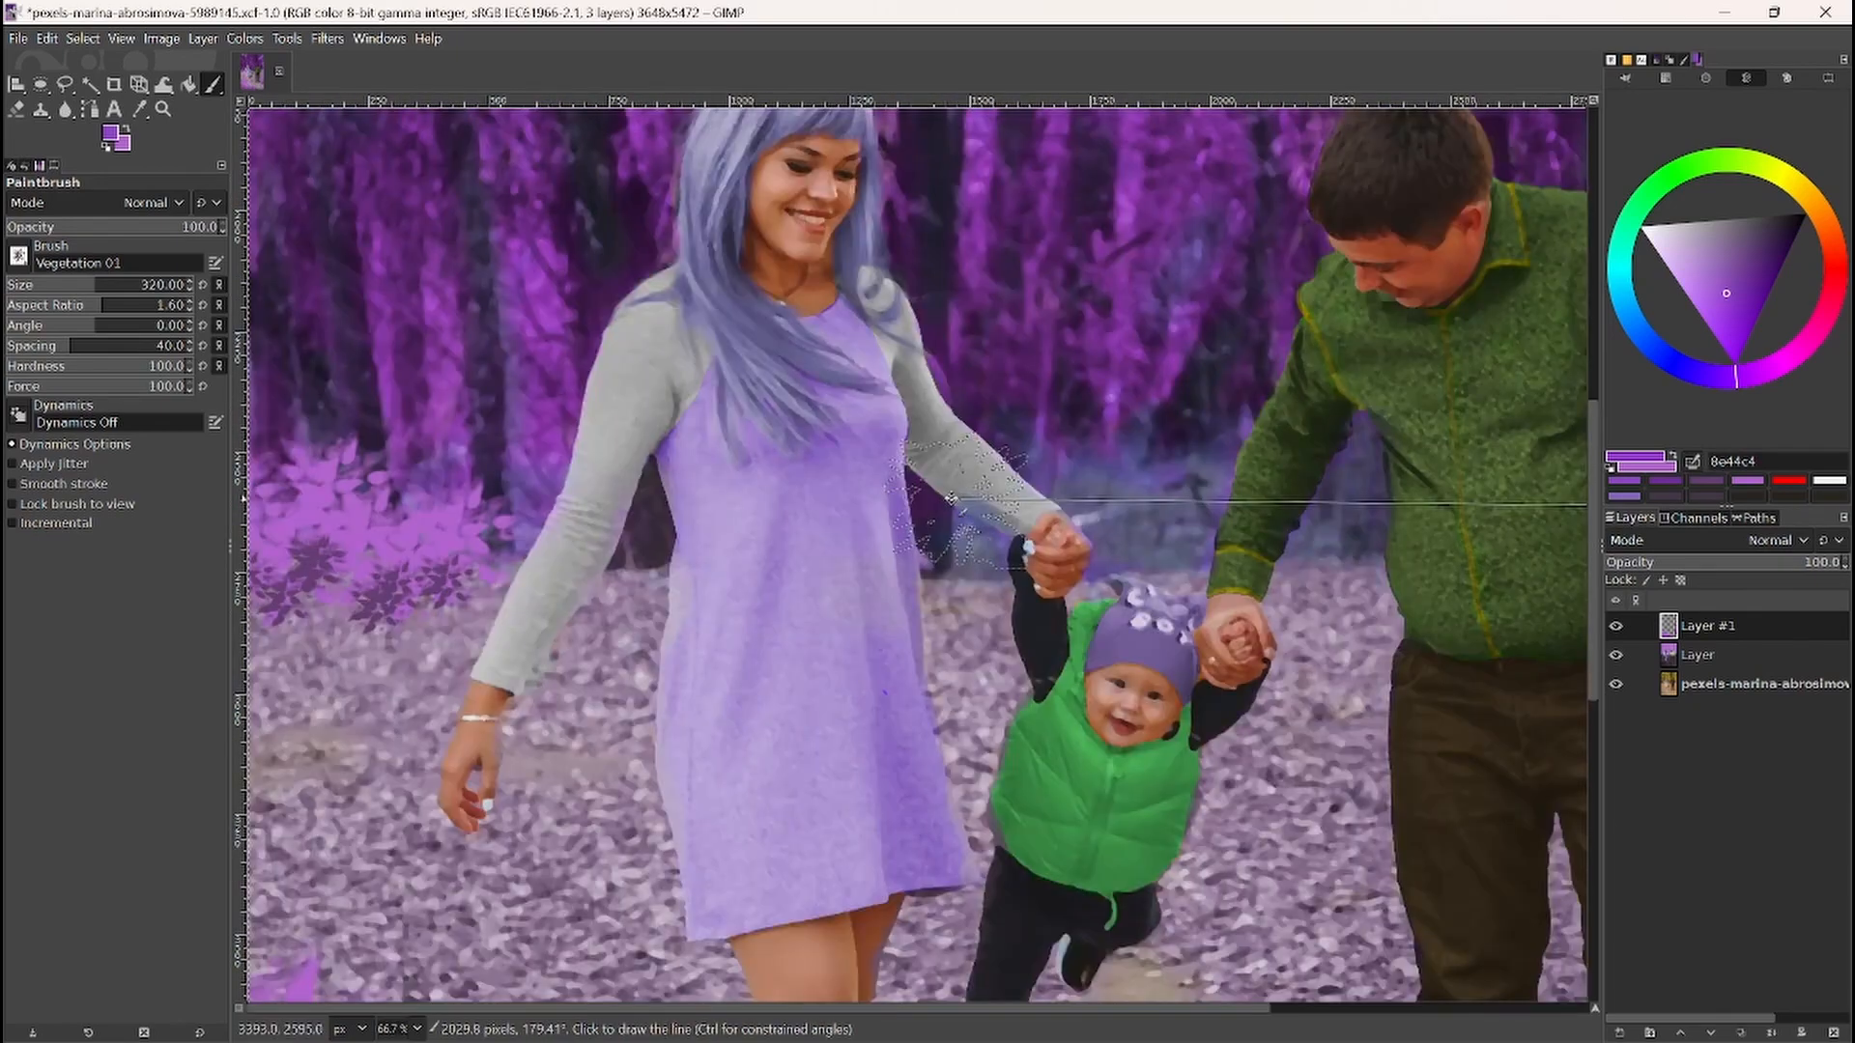
left_click(430, 552)
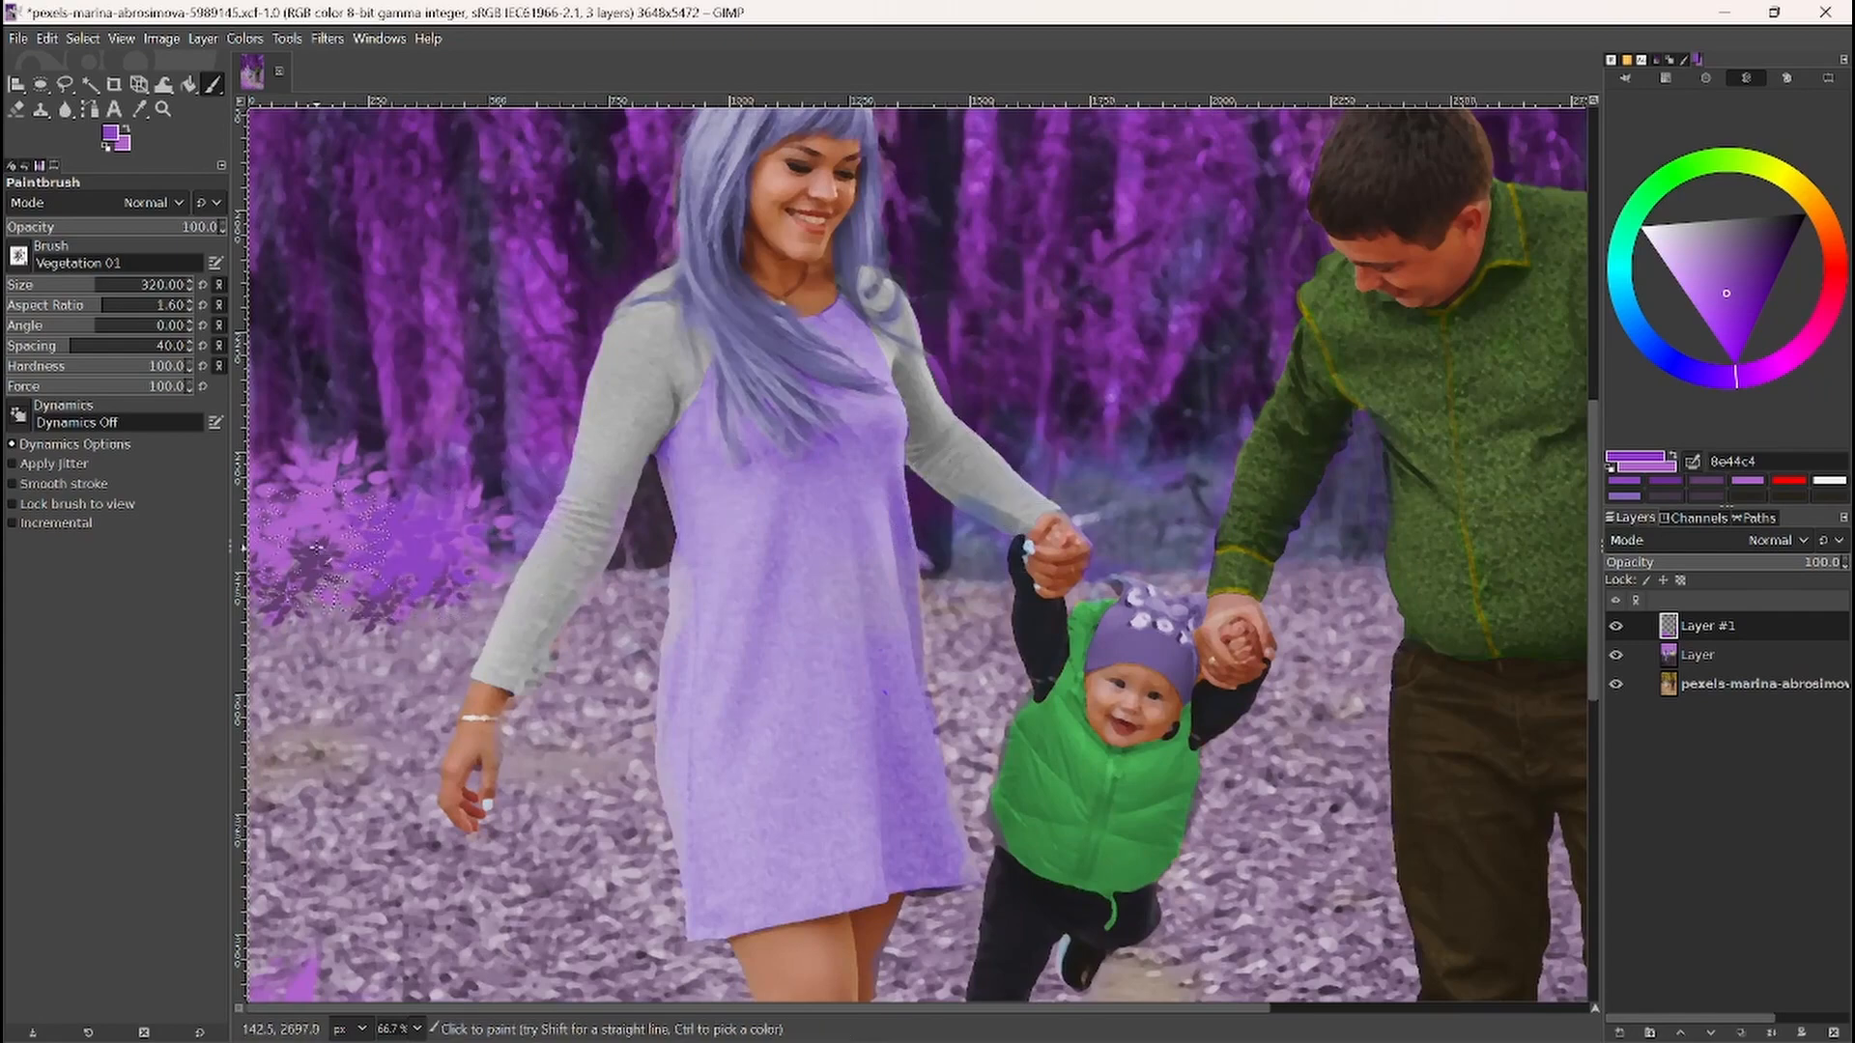
left_click(312, 524)
scroll(422, 573, "down", 4, "ctrl")
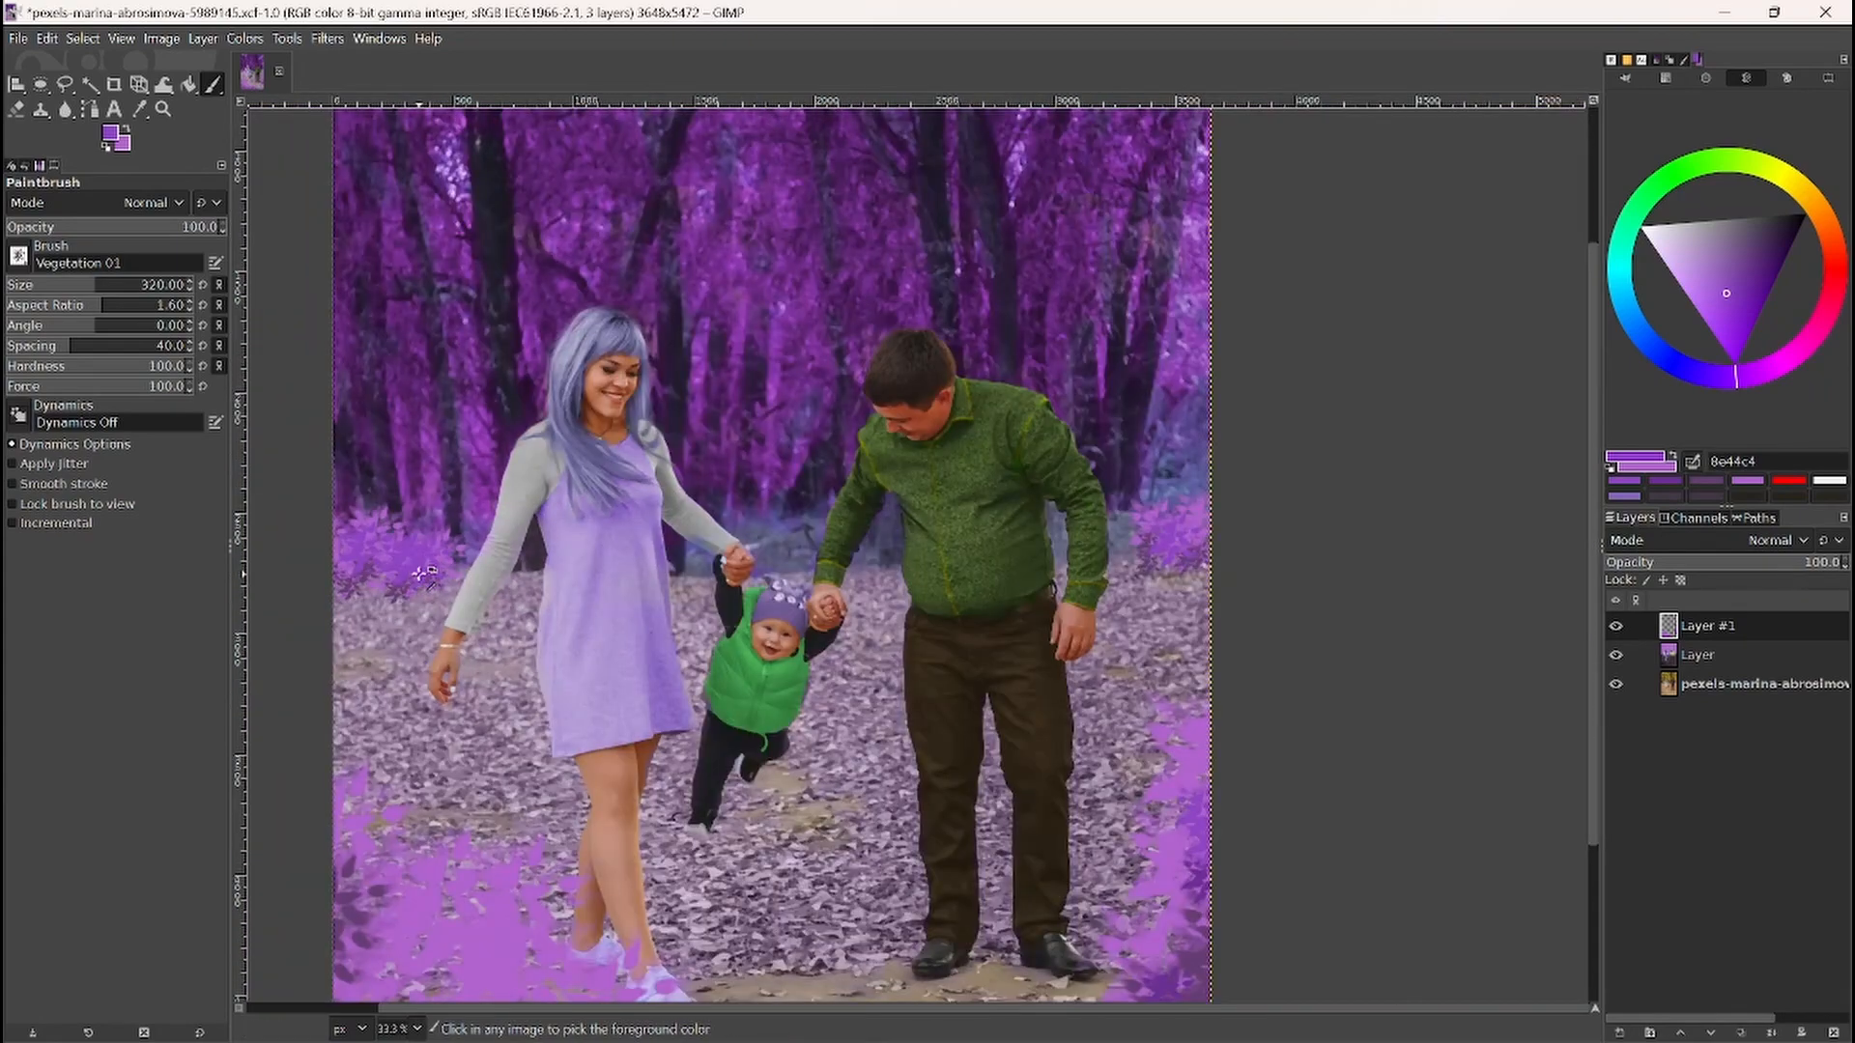
Step: Stamp violet leaf accents at size 320 above the dark leaves in the photo's lower-left foliage
scroll(422, 573, "up", 4, "ctrl")
scroll(422, 599, "down", 6)
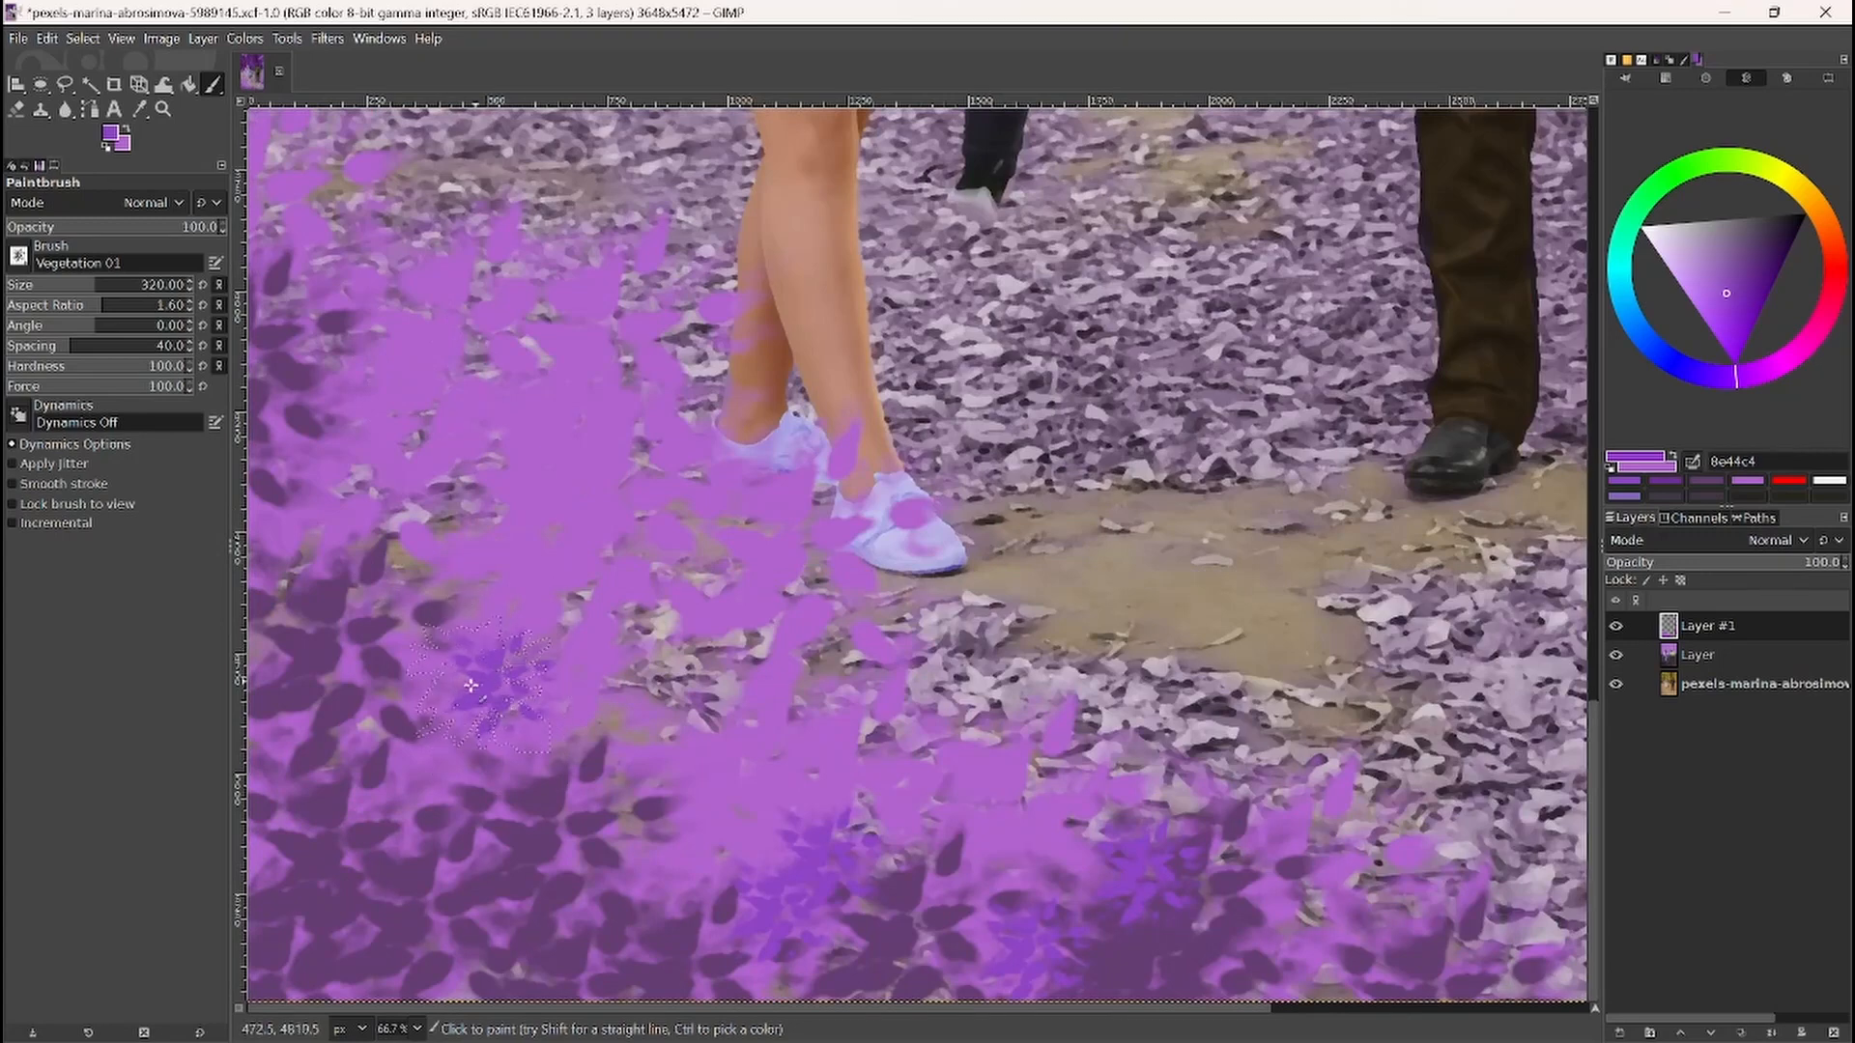
left_click_drag(455, 705, 406, 764)
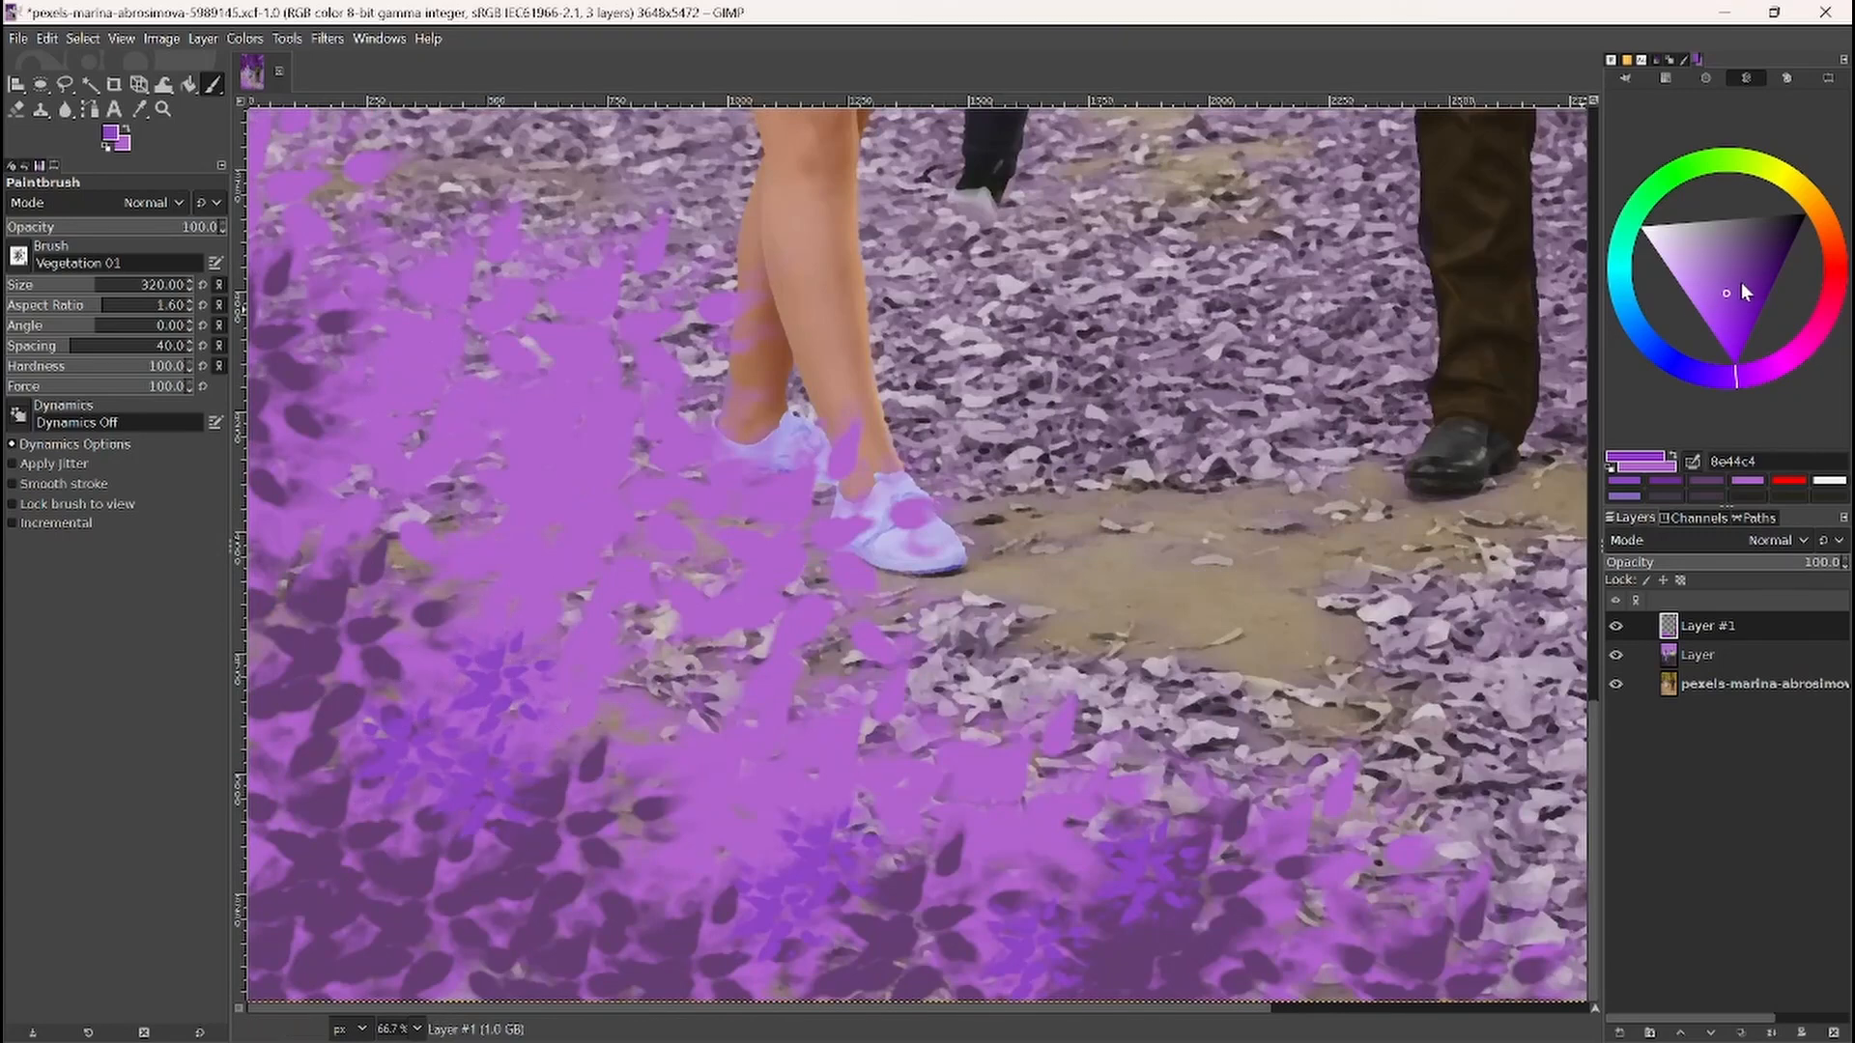
scroll(552, 692, "down", 1, "ctrl")
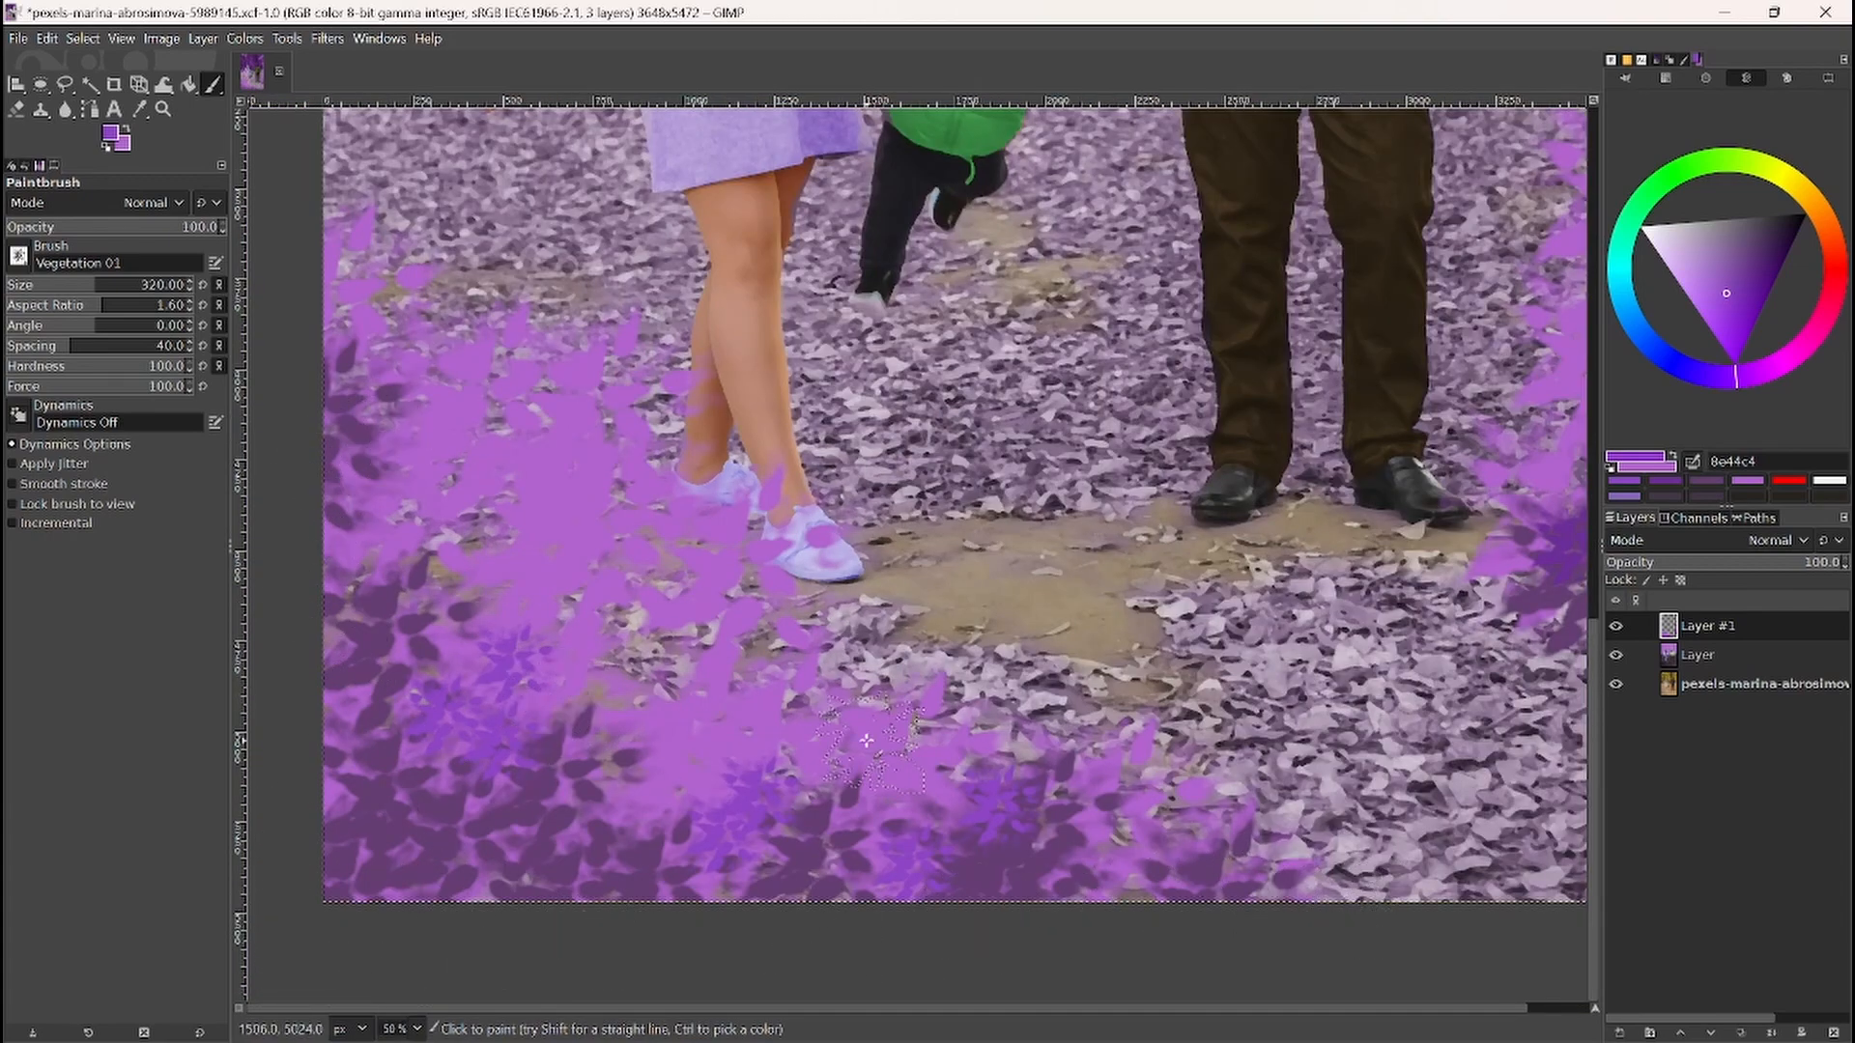
scroll(1206, 695, "down", 1)
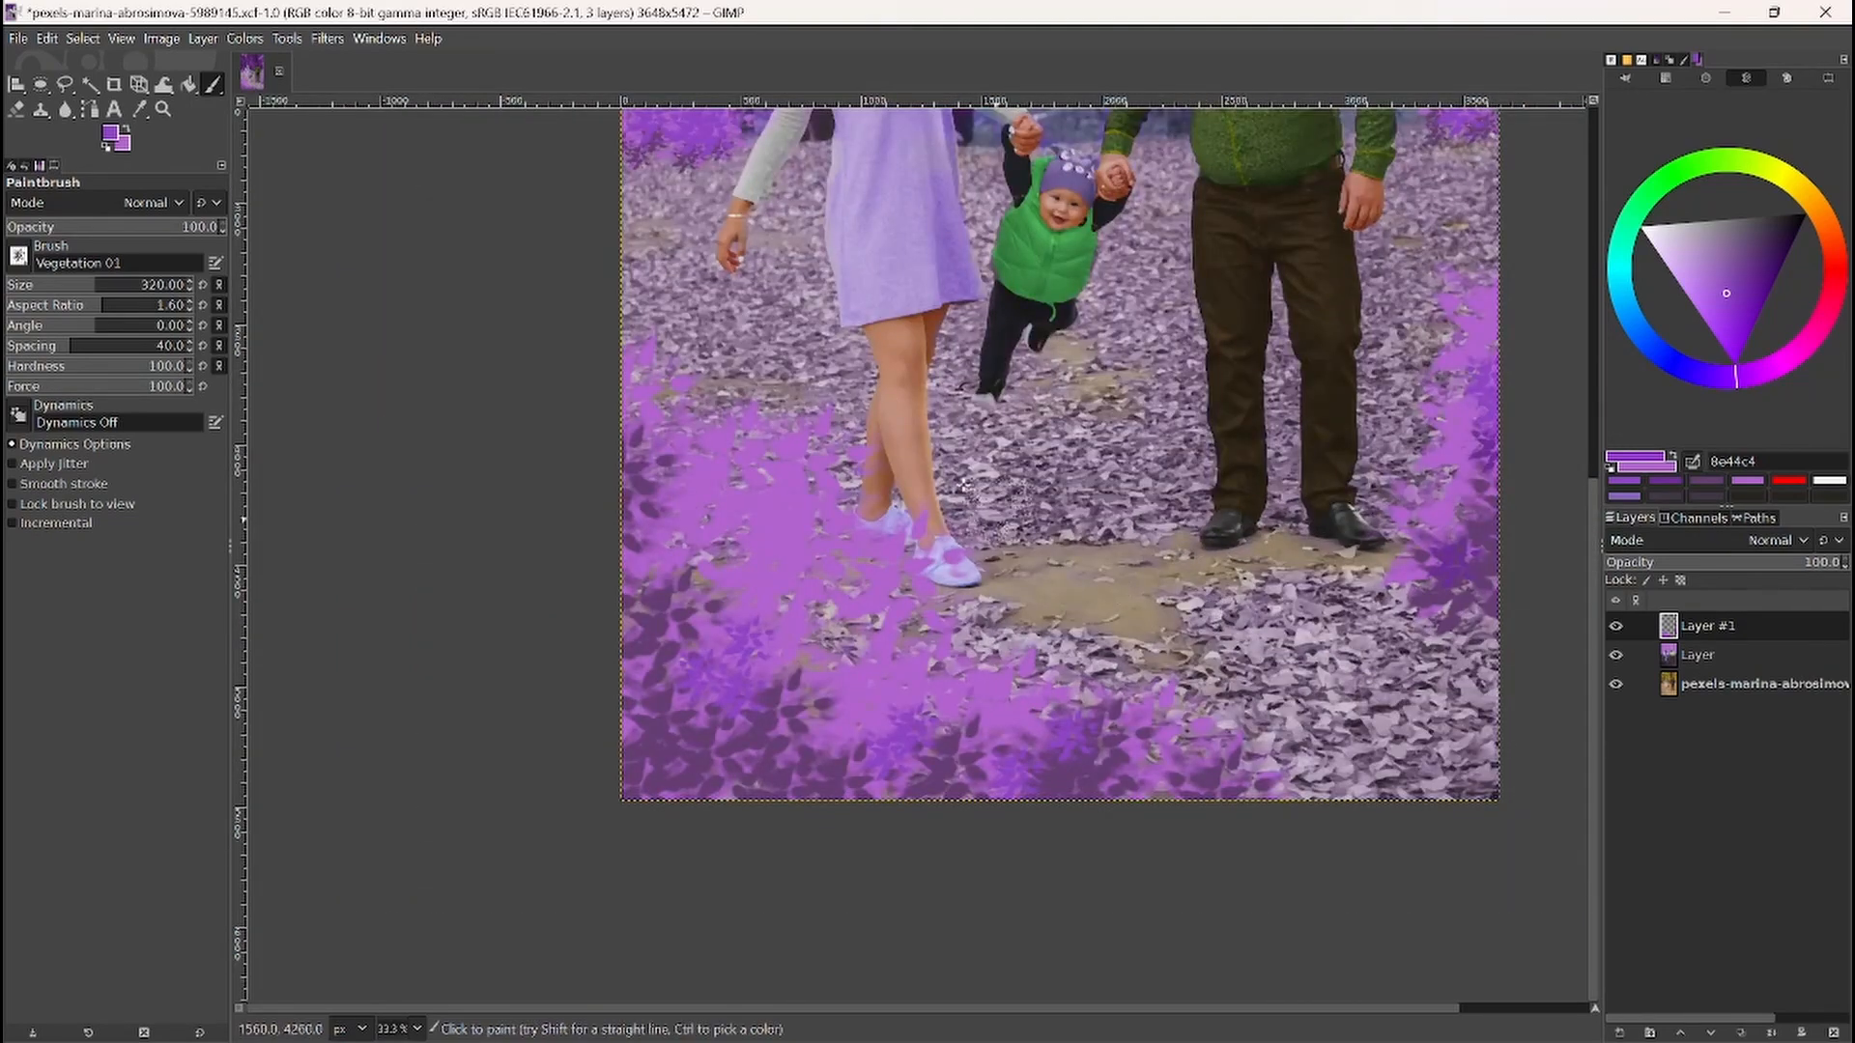
scroll(667, 358, "up", 3)
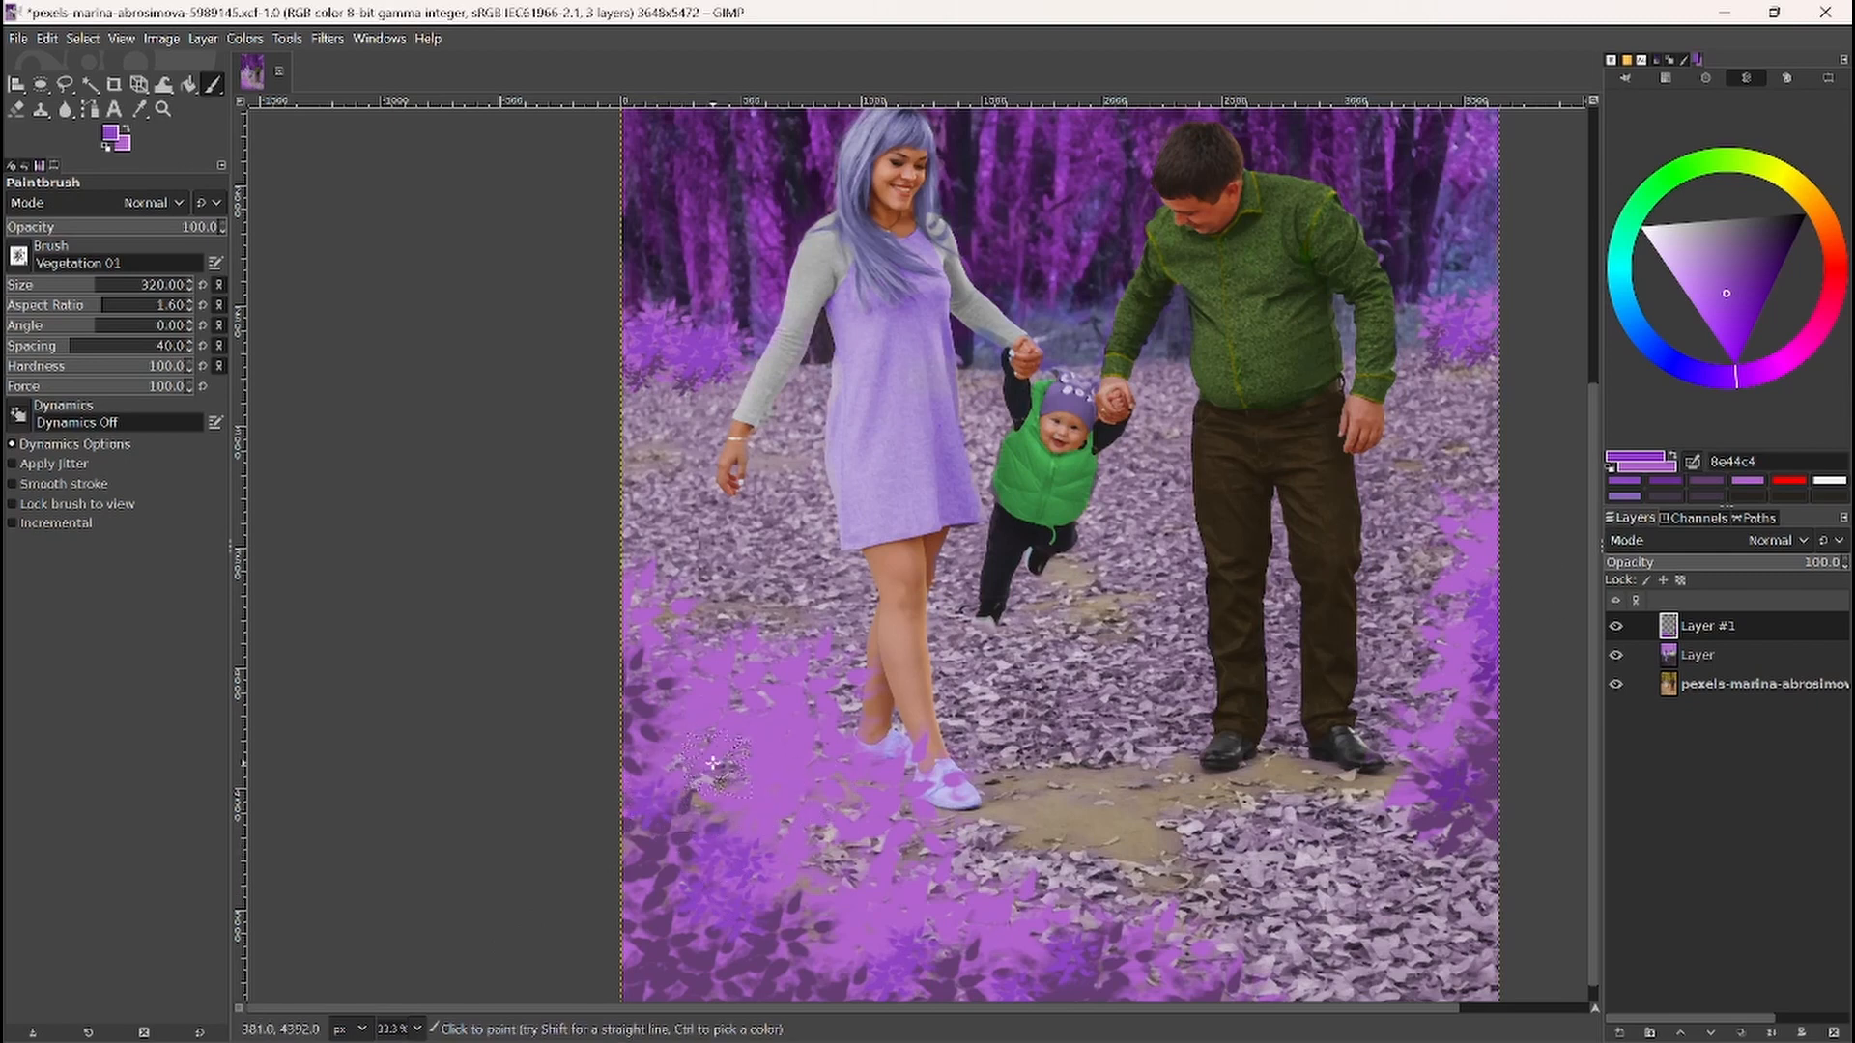
Step: Enlarge the brush to 470 and add more violet leaf stamps across the lower-left foliage
key("shift+bracketright")
key("shift+bracketright")
key("shift+bracketright")
key("shift+bracketright")
key("shift+bracketright")
key("shift+bracketright")
key("shift+bracketright")
key("shift+bracketright")
key("shift+bracketright")
key("shift+bracketright")
key("shift+bracketright")
key("shift+bracketright")
key("shift+bracketright")
key("shift+bracketright")
key("shift+bracketright")
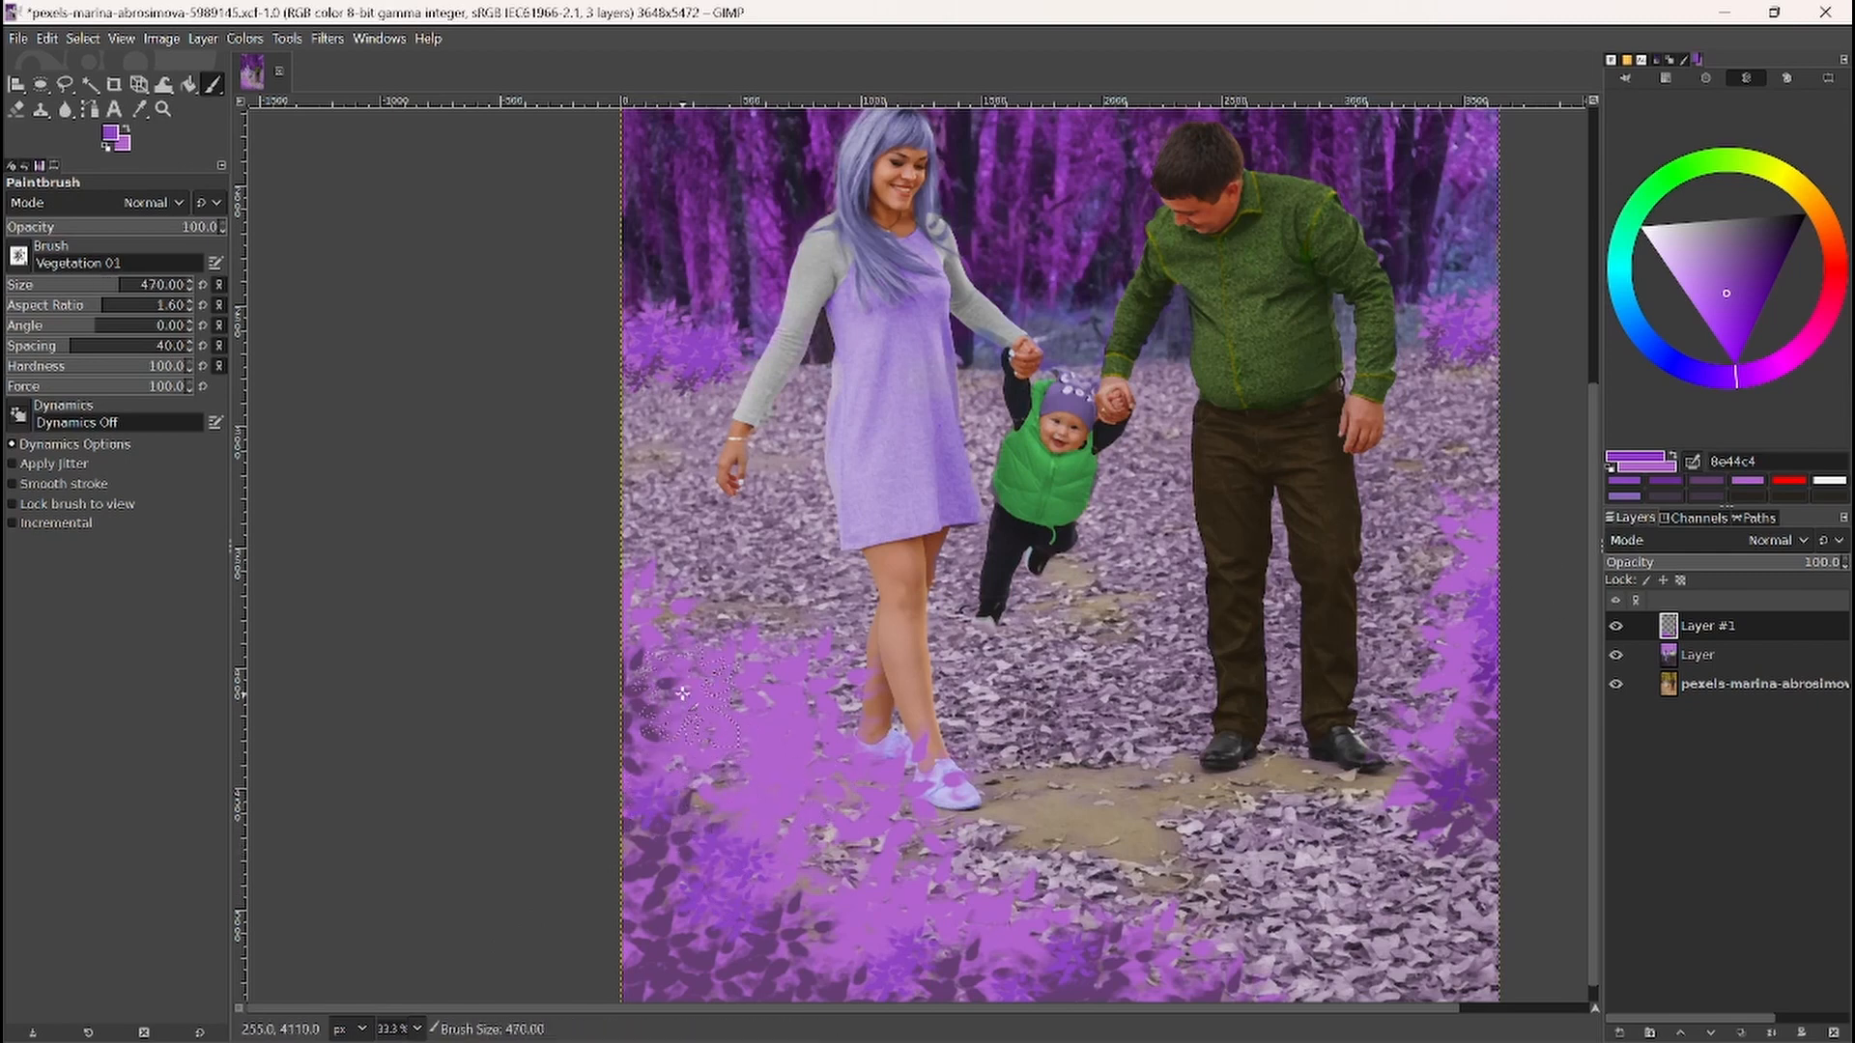
mouse_move(764, 751)
left_mouse_down()
mouse_move(842, 790)
mouse_move(952, 786)
left_mouse_up()
left_click(1123, 794)
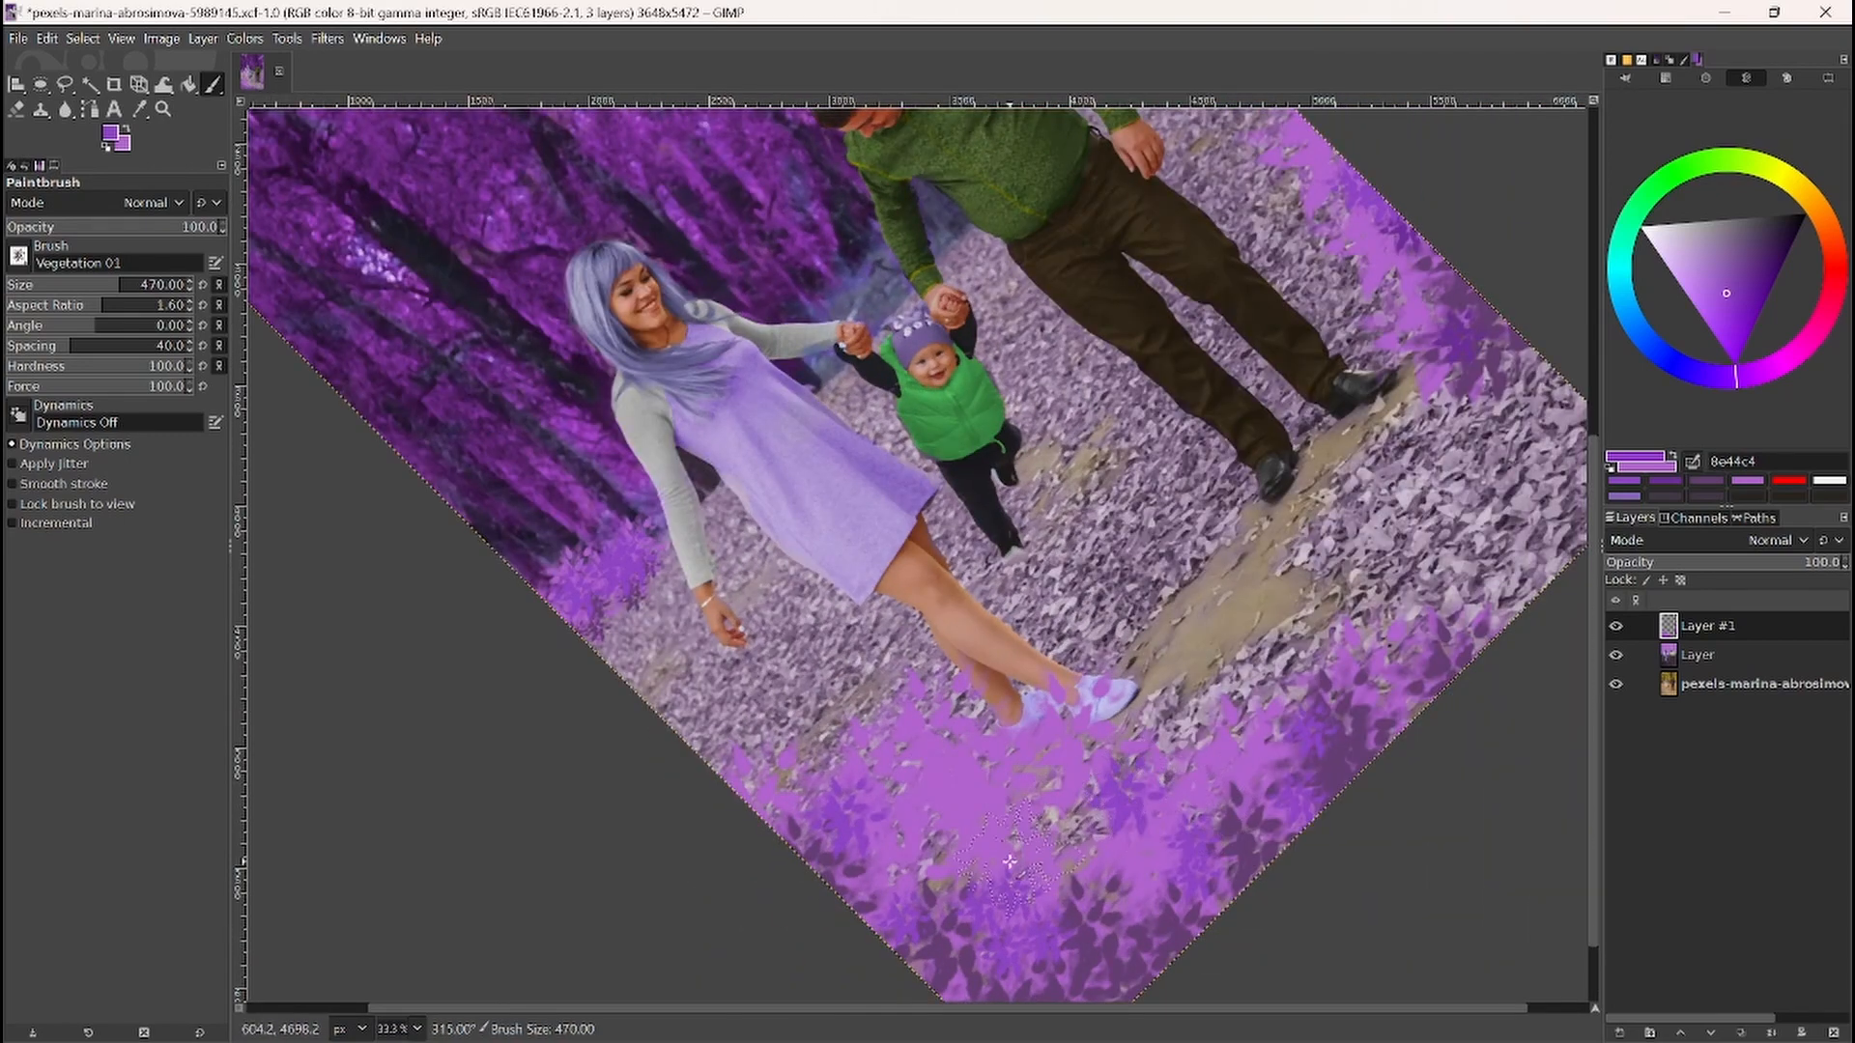
left_click(1079, 835)
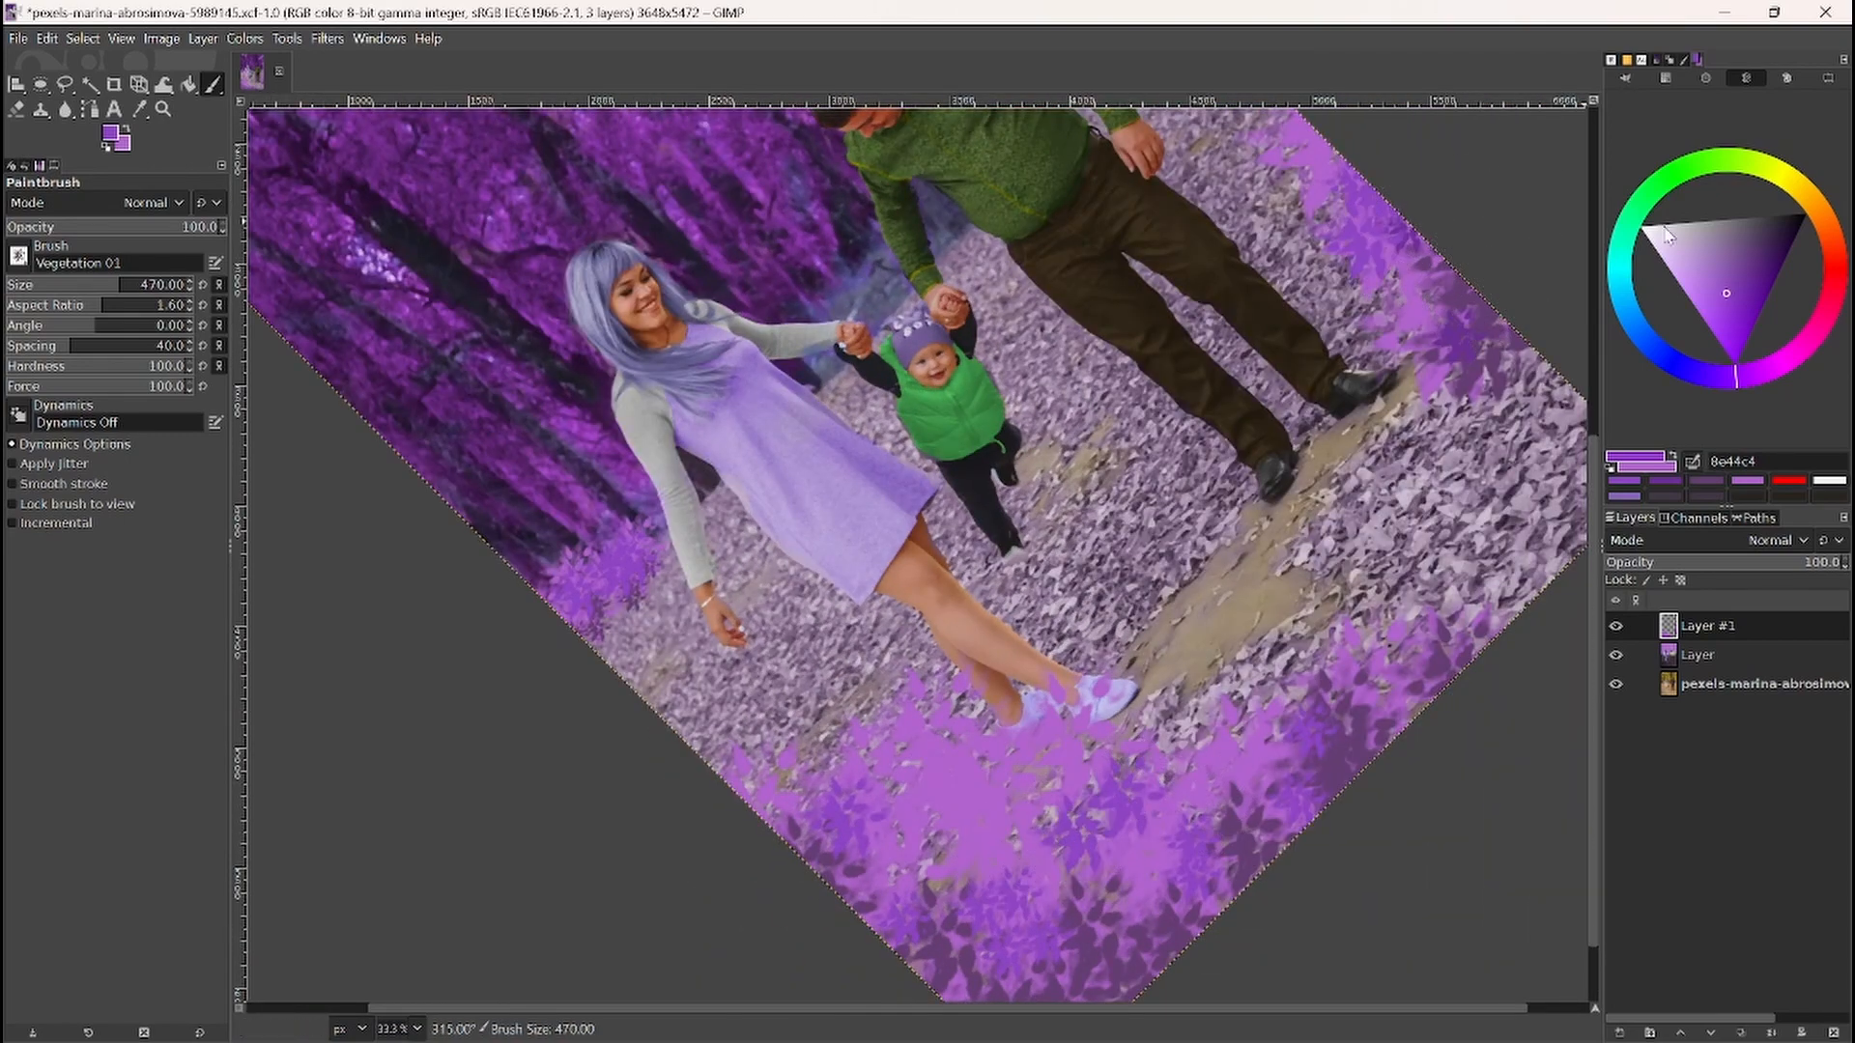
Step: Set the foreground to light pink d496d7 and stamp highlights on the lower foliage, reducing the brush from 470 to about 400
left_click_drag(1764, 369, 1778, 365)
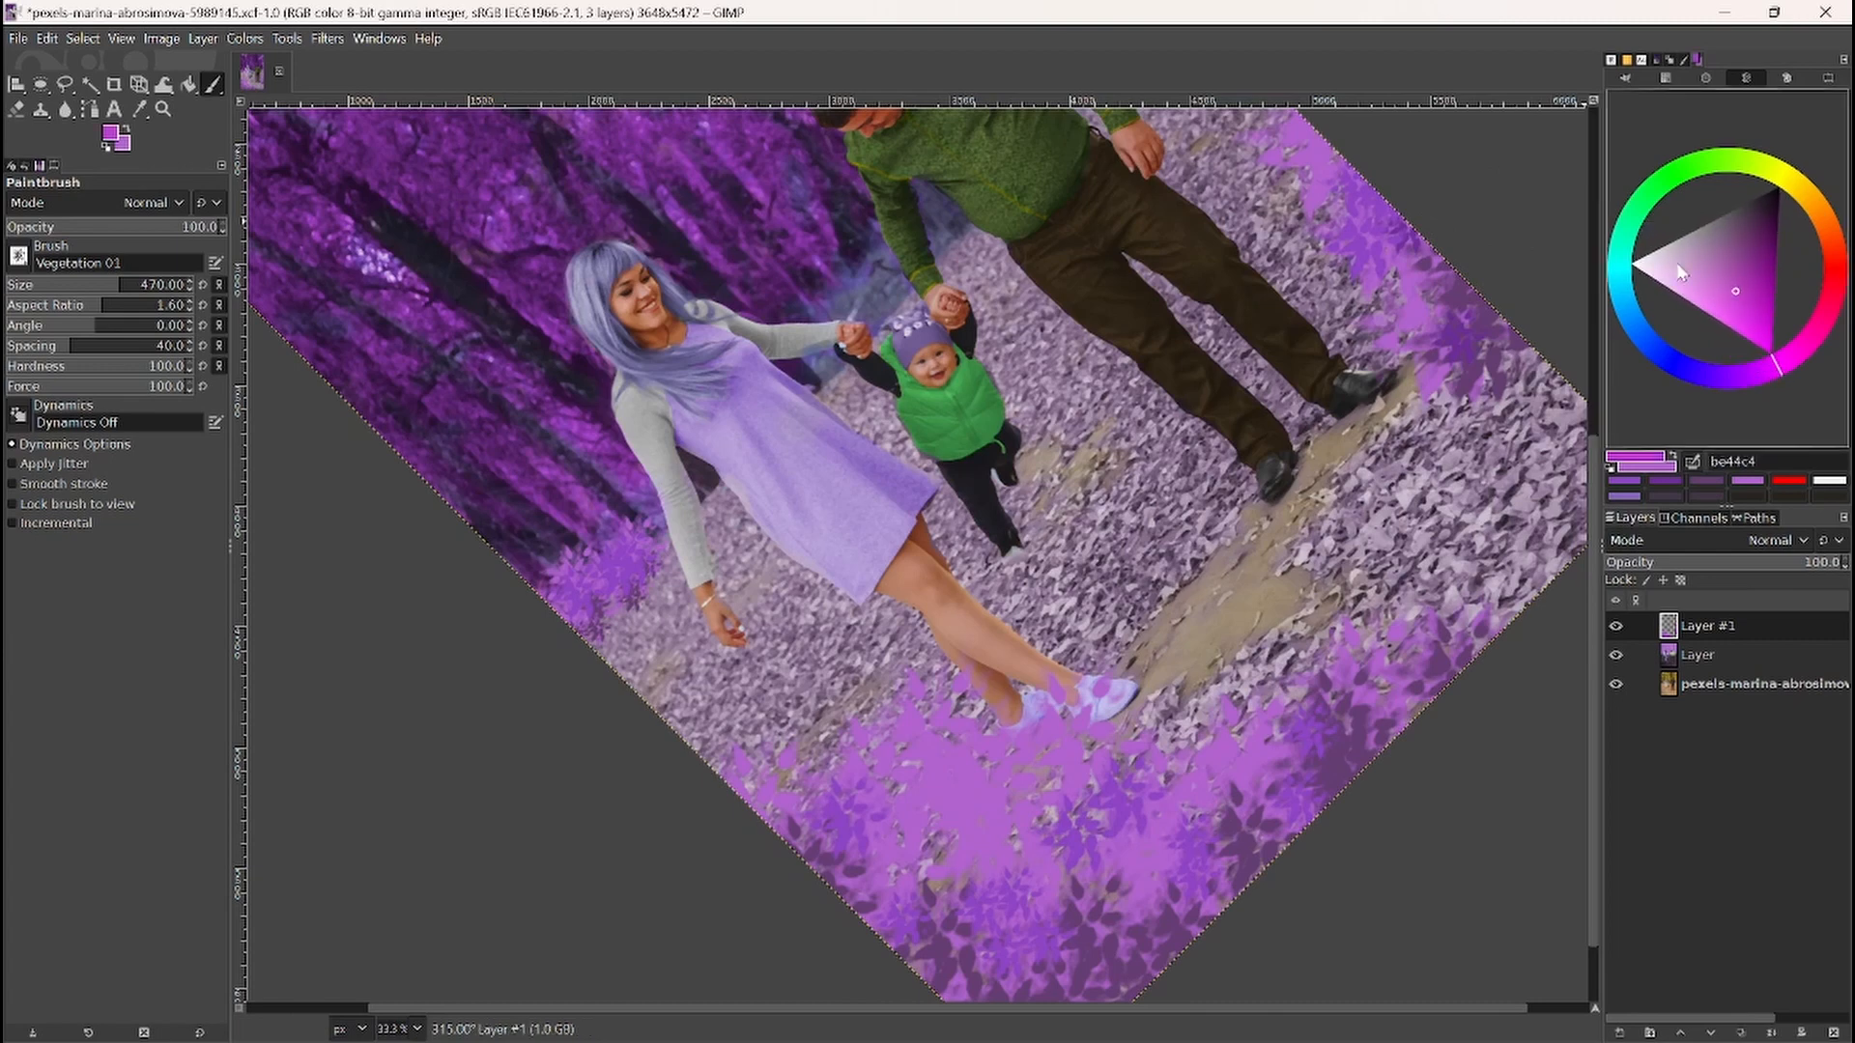
left_click(1690, 274)
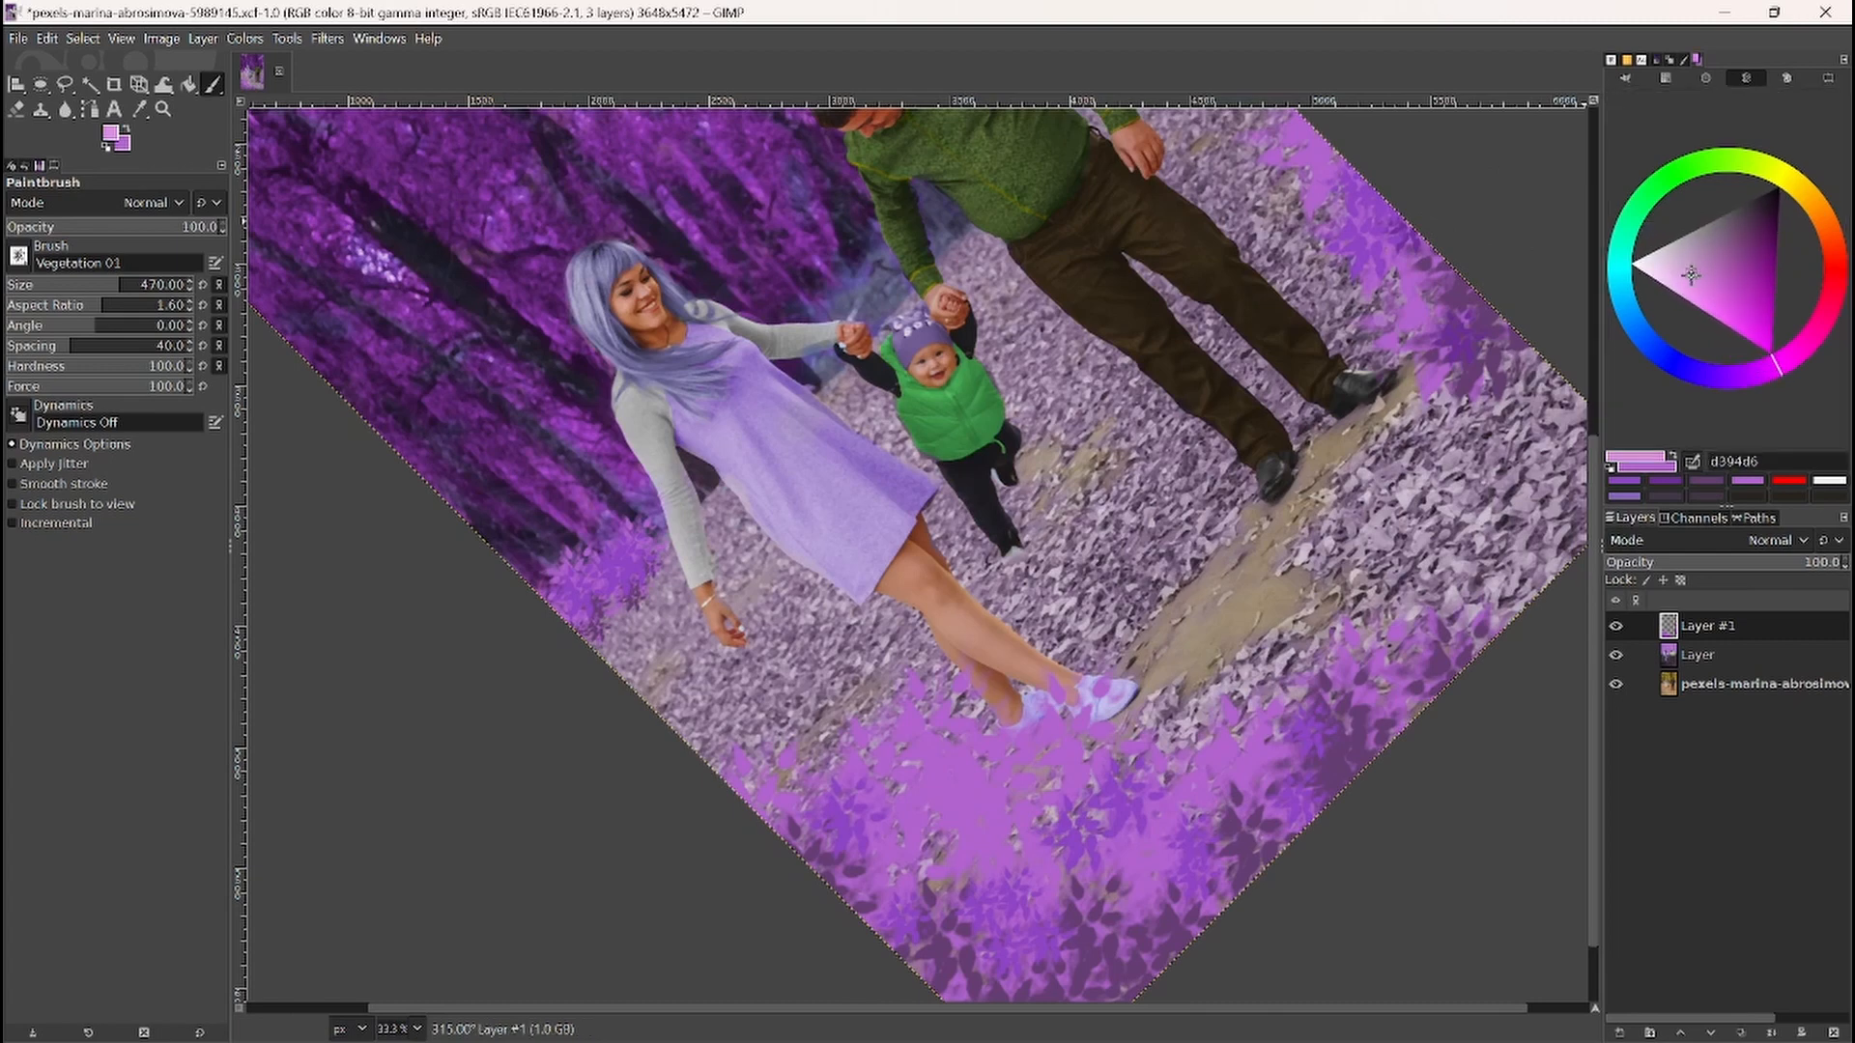
left_click(1367, 667)
key("shift+bracketleft")
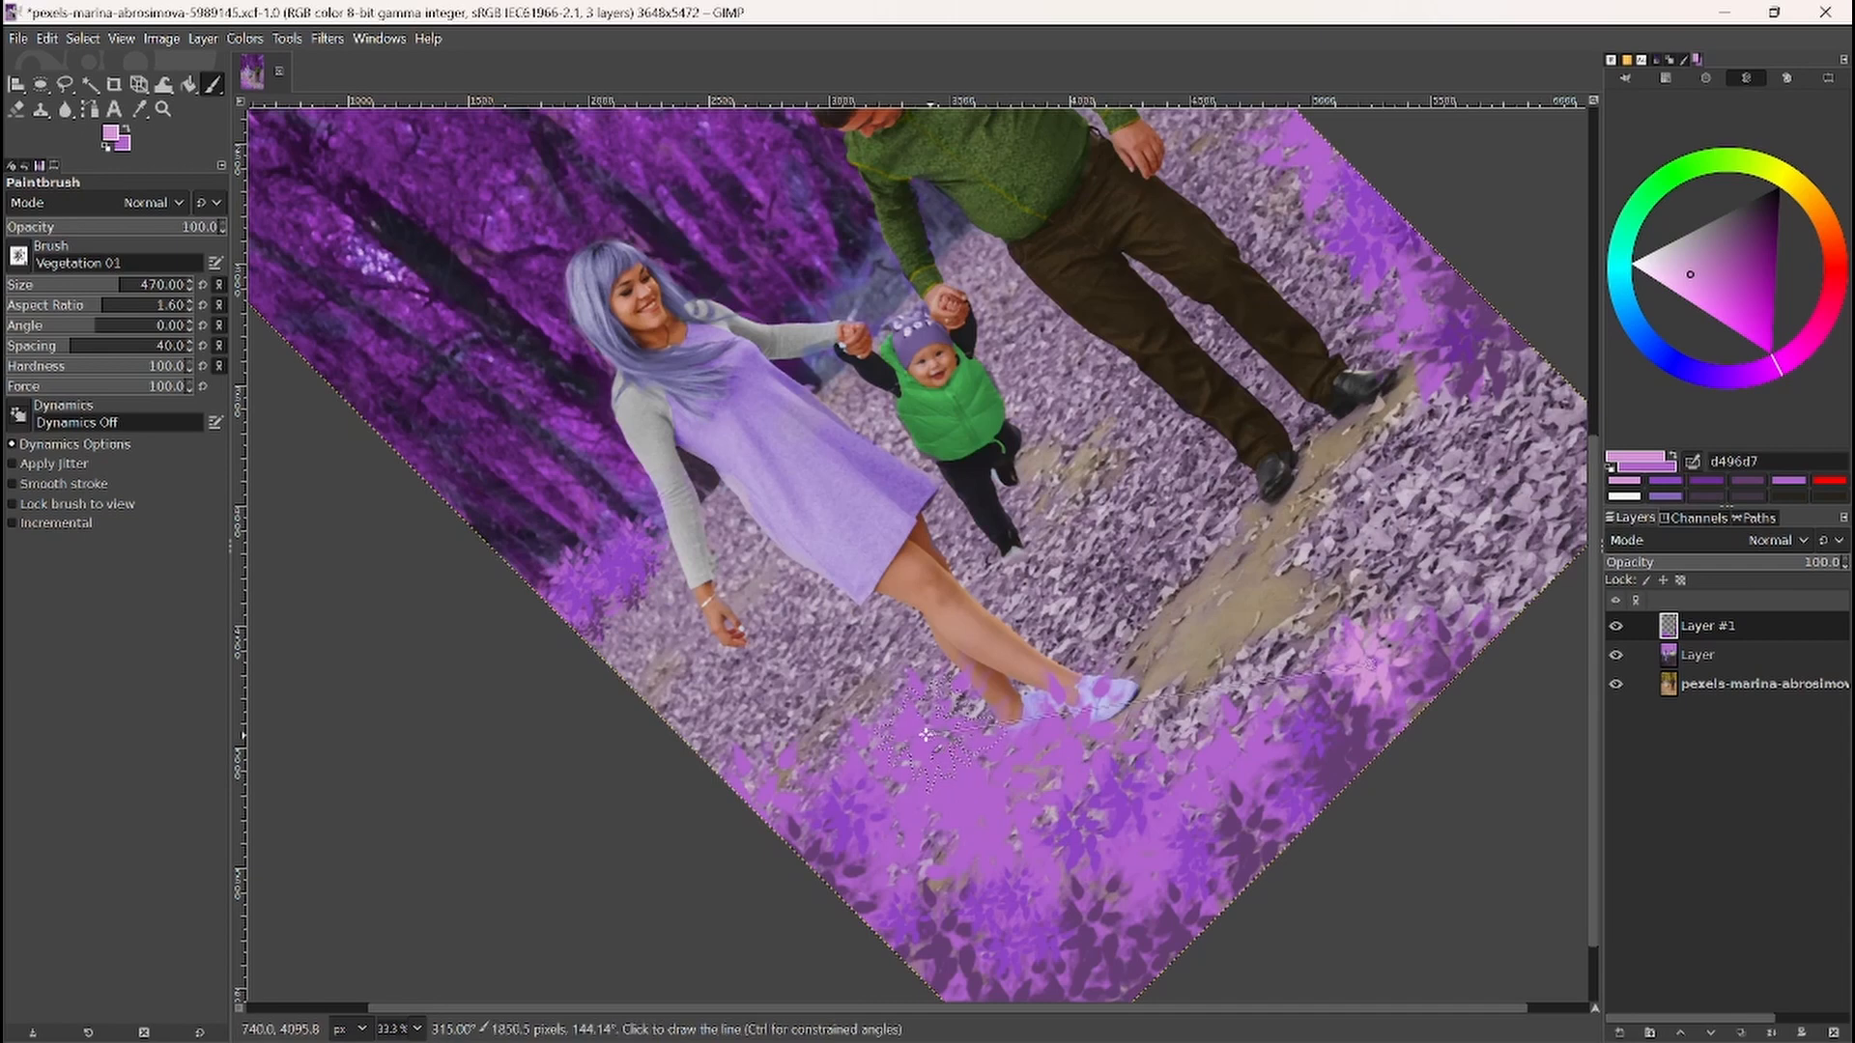
key("shift+bracketleft")
key("shift+bracketleft")
key("shift+bracketleft")
key("shift+bracketleft")
key("shift+bracketleft")
left_click(911, 747)
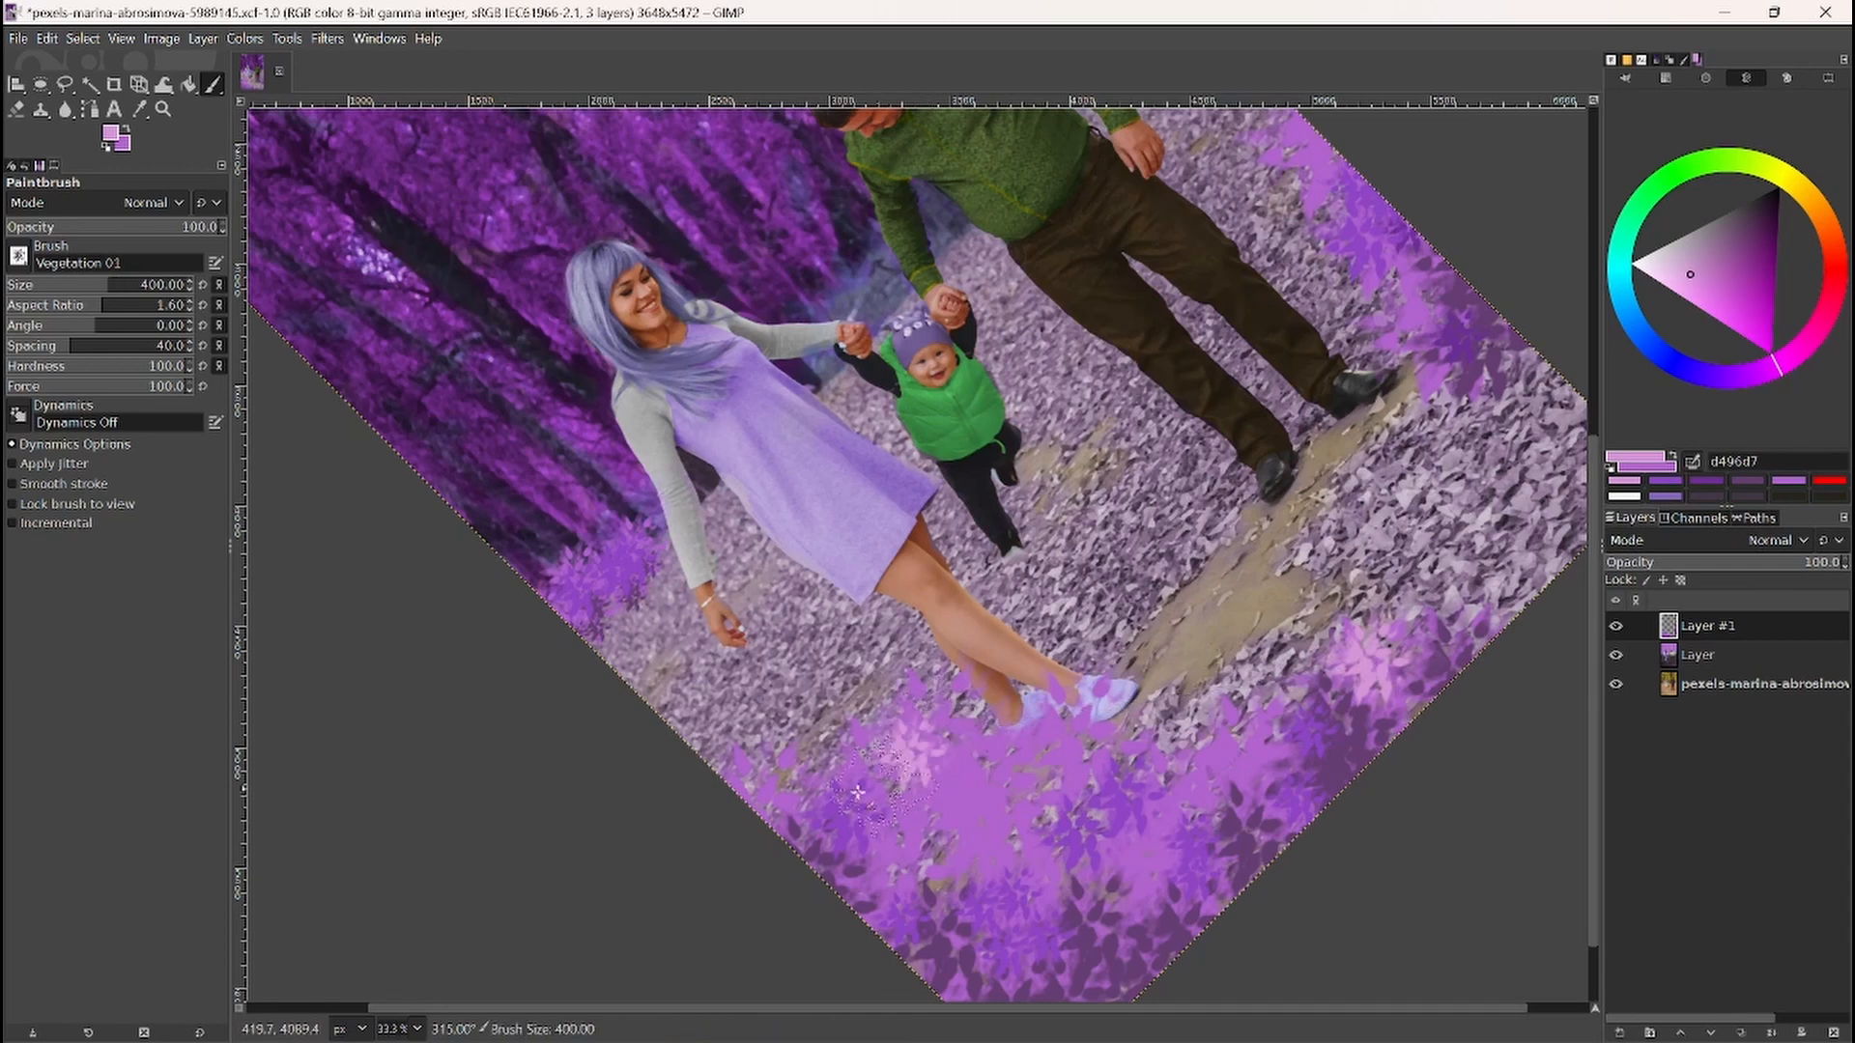
left_click(747, 767)
left_click(1196, 804)
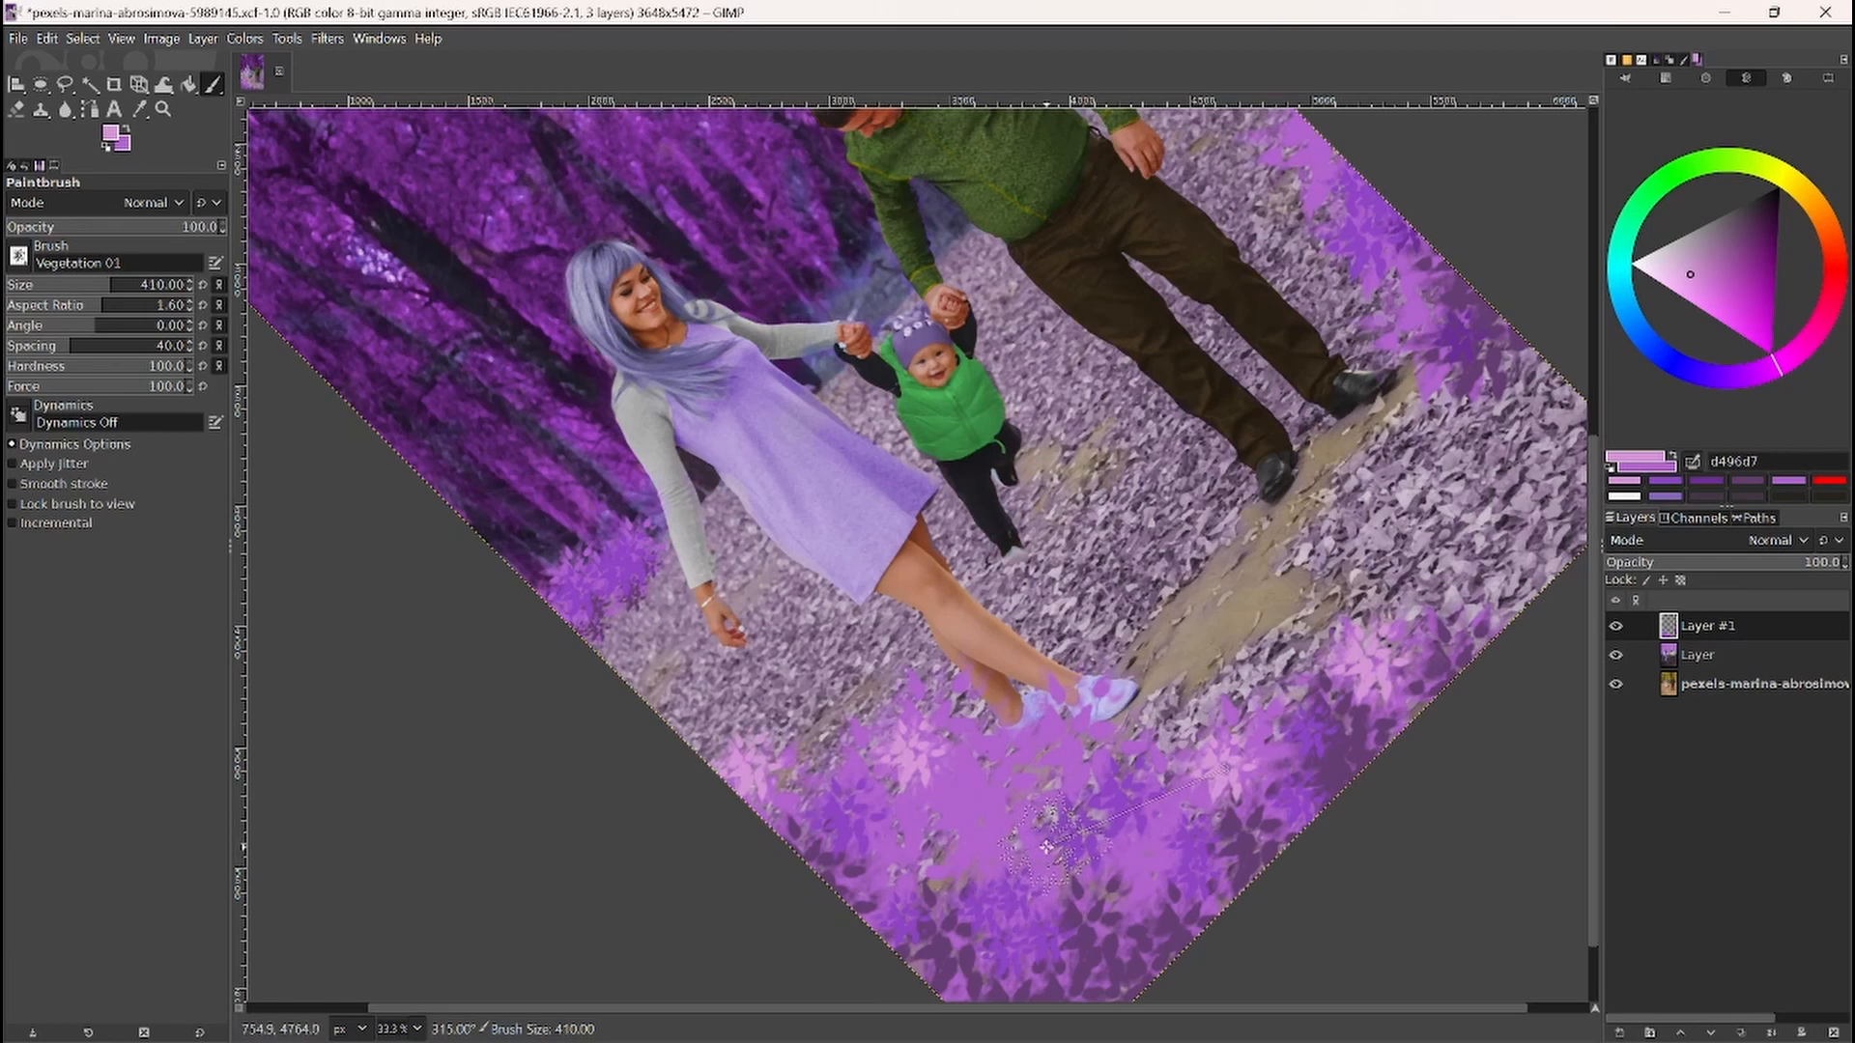
Step: Enlarge the brush to 750 and stamp large pink leaf highlights on the lower-left foliage and the foliage along the photo's right edge
key("shift+bracketright")
key("shift+bracketright")
key("shift+bracketright")
key("shift+bracketright")
key("shift+bracketright")
key("shift+bracketright")
key("shift+bracketright")
key("shift+bracketright")
key("shift+bracketright")
key("shift+bracketright")
key("shift+bracketright")
key("shift+bracketright")
key("shift+bracketright")
key("shift+bracketright")
key("shift+bracketright")
key("shift+bracketright")
key("shift+bracketright")
key("shift+bracketright")
key("shift+bracketright")
key("shift+bracketright")
key("shift+bracketright")
key("shift+bracketright")
key("shift+bracketright")
key("shift+bracketright")
key("shift+bracketright")
key("shift+bracketright")
key("shift+bracketright")
key("shift+bracketright")
key("shift+bracketright")
key("shift+bracketright")
key("shift+bracketright")
left_click(1039, 822)
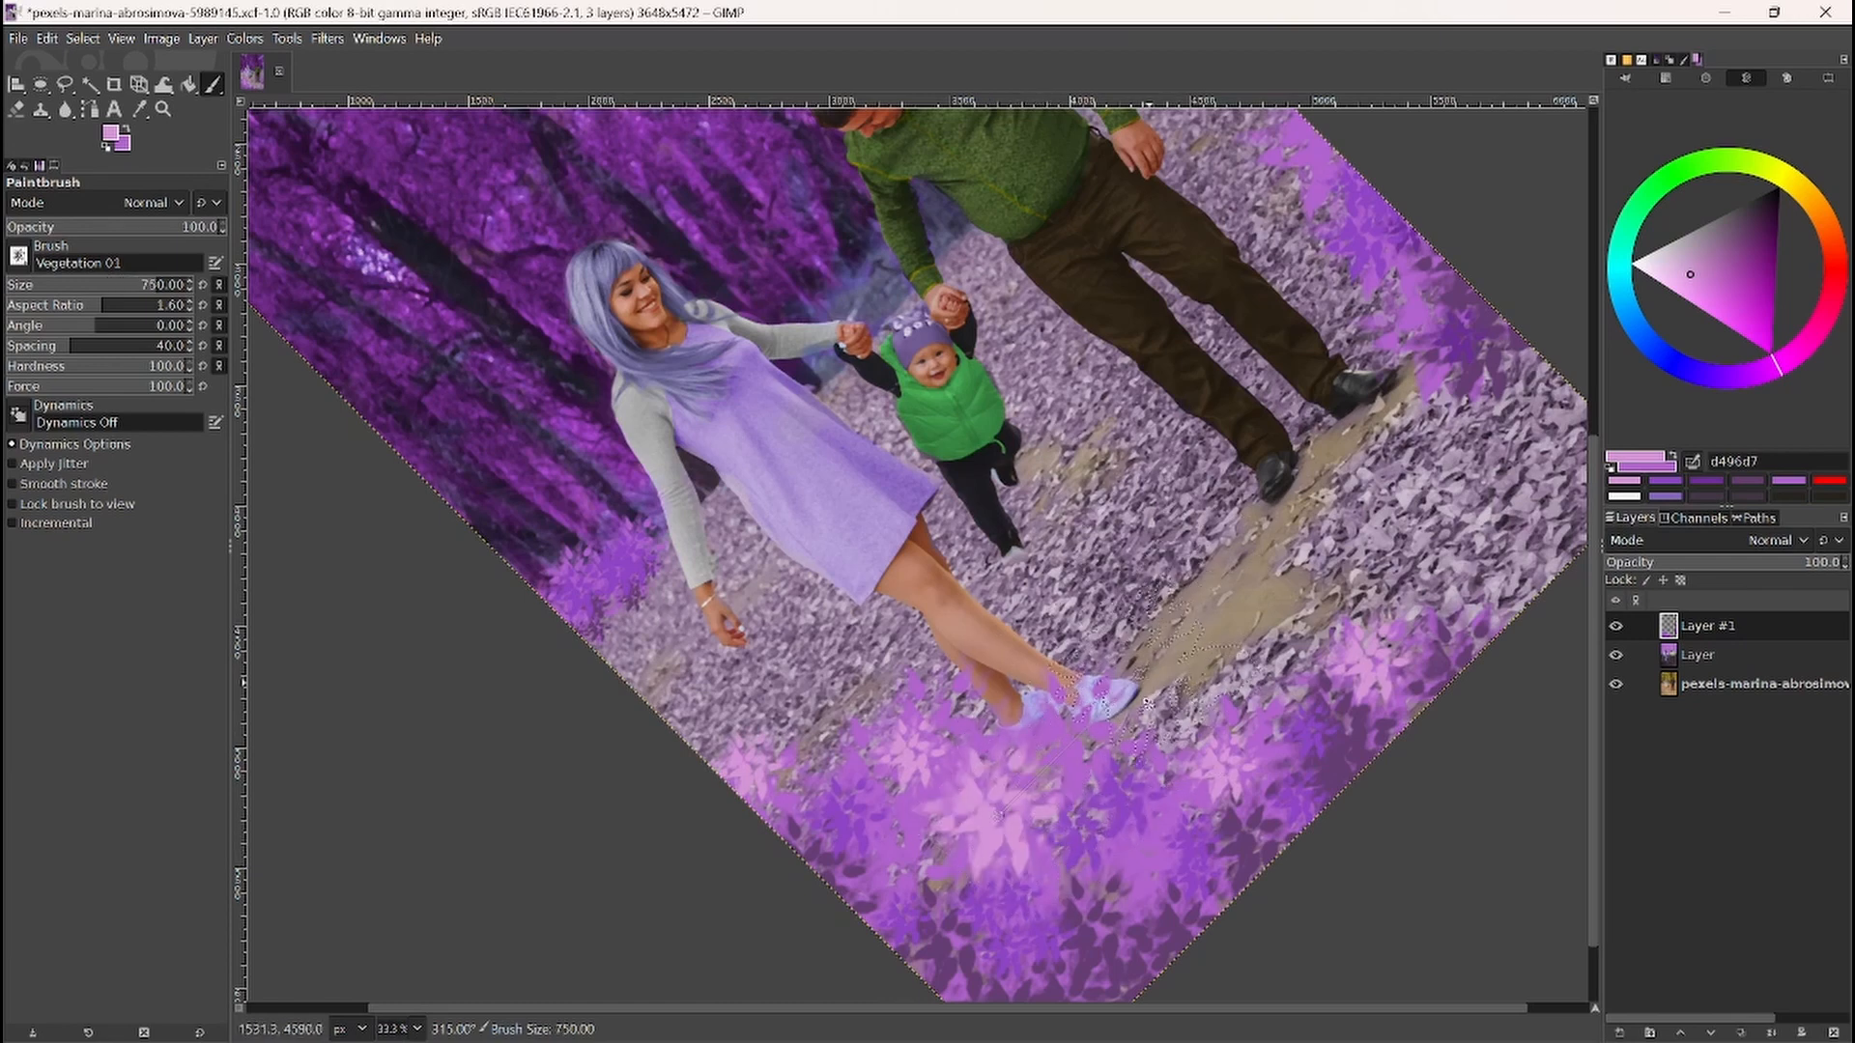
left_click_drag(1148, 705, 1104, 751)
left_click_drag(1457, 333, 1473, 385)
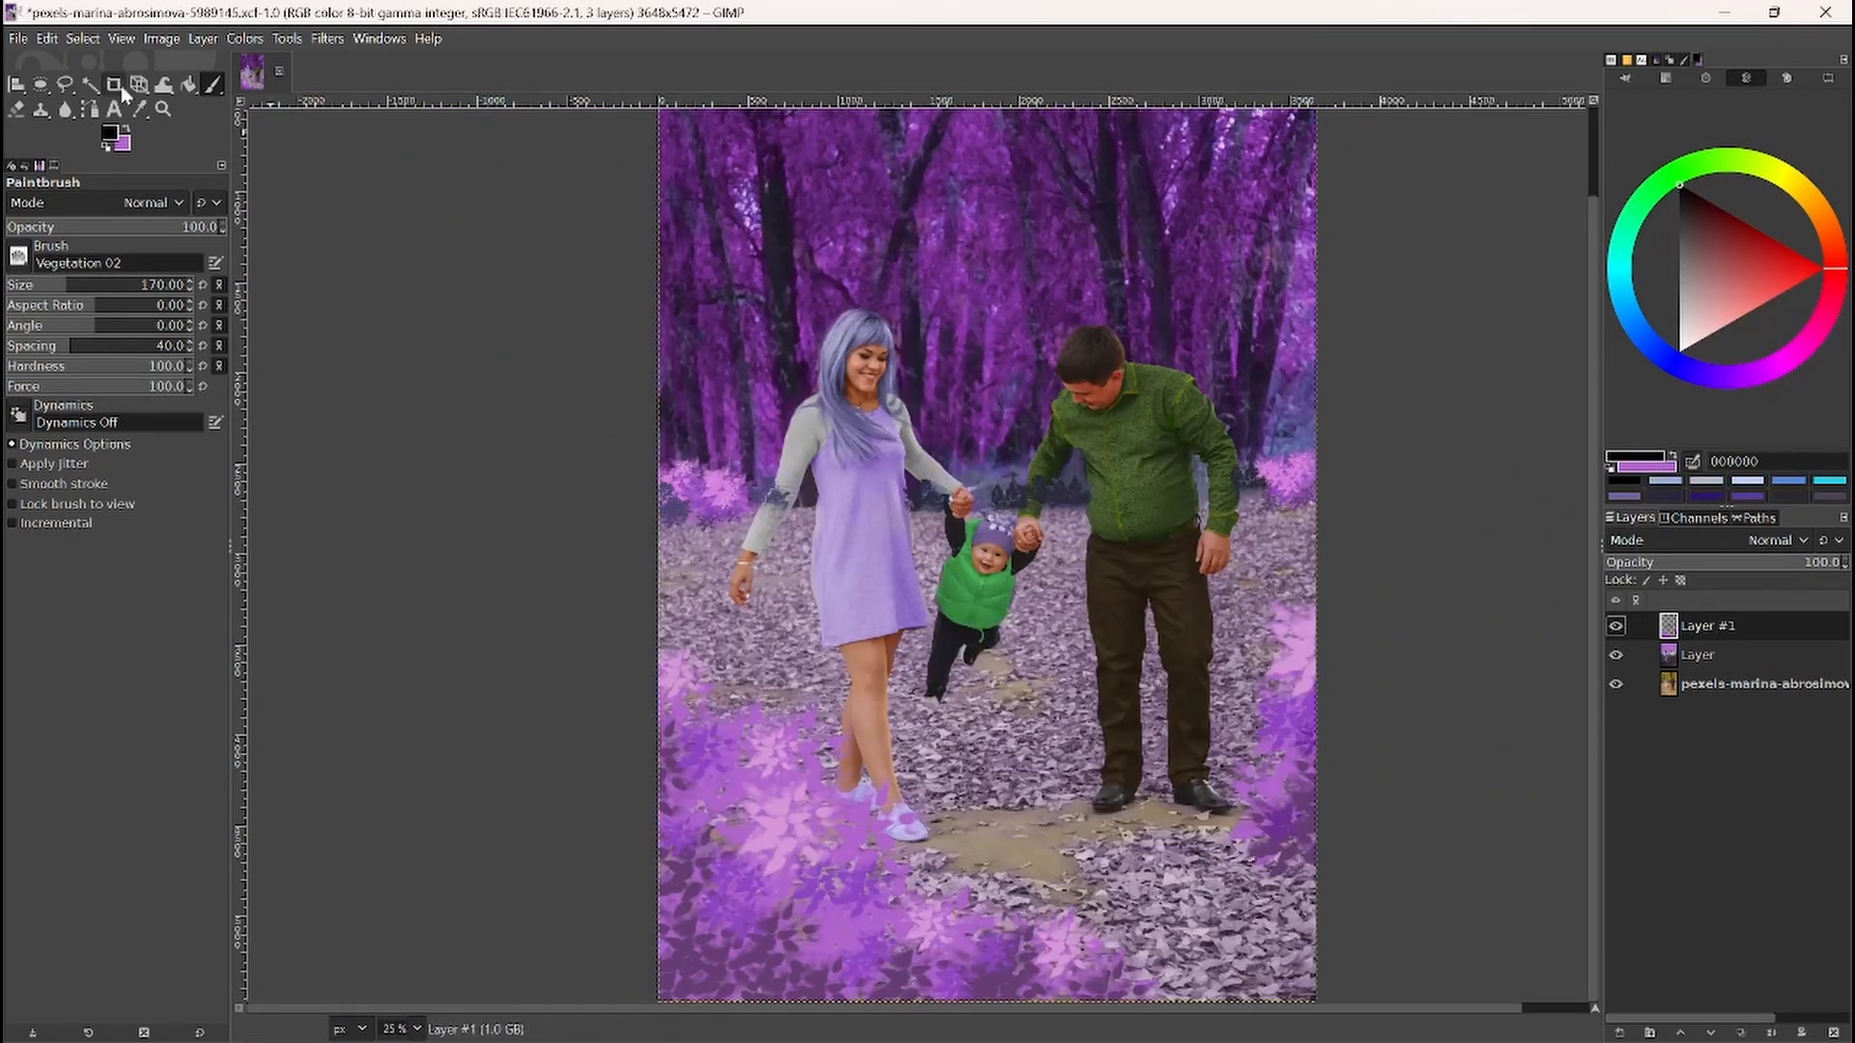
Step: Switch to the Airbrush and enlarge the Vegetation 02 brush to 640
left_click_drag(214, 90, 311, 135)
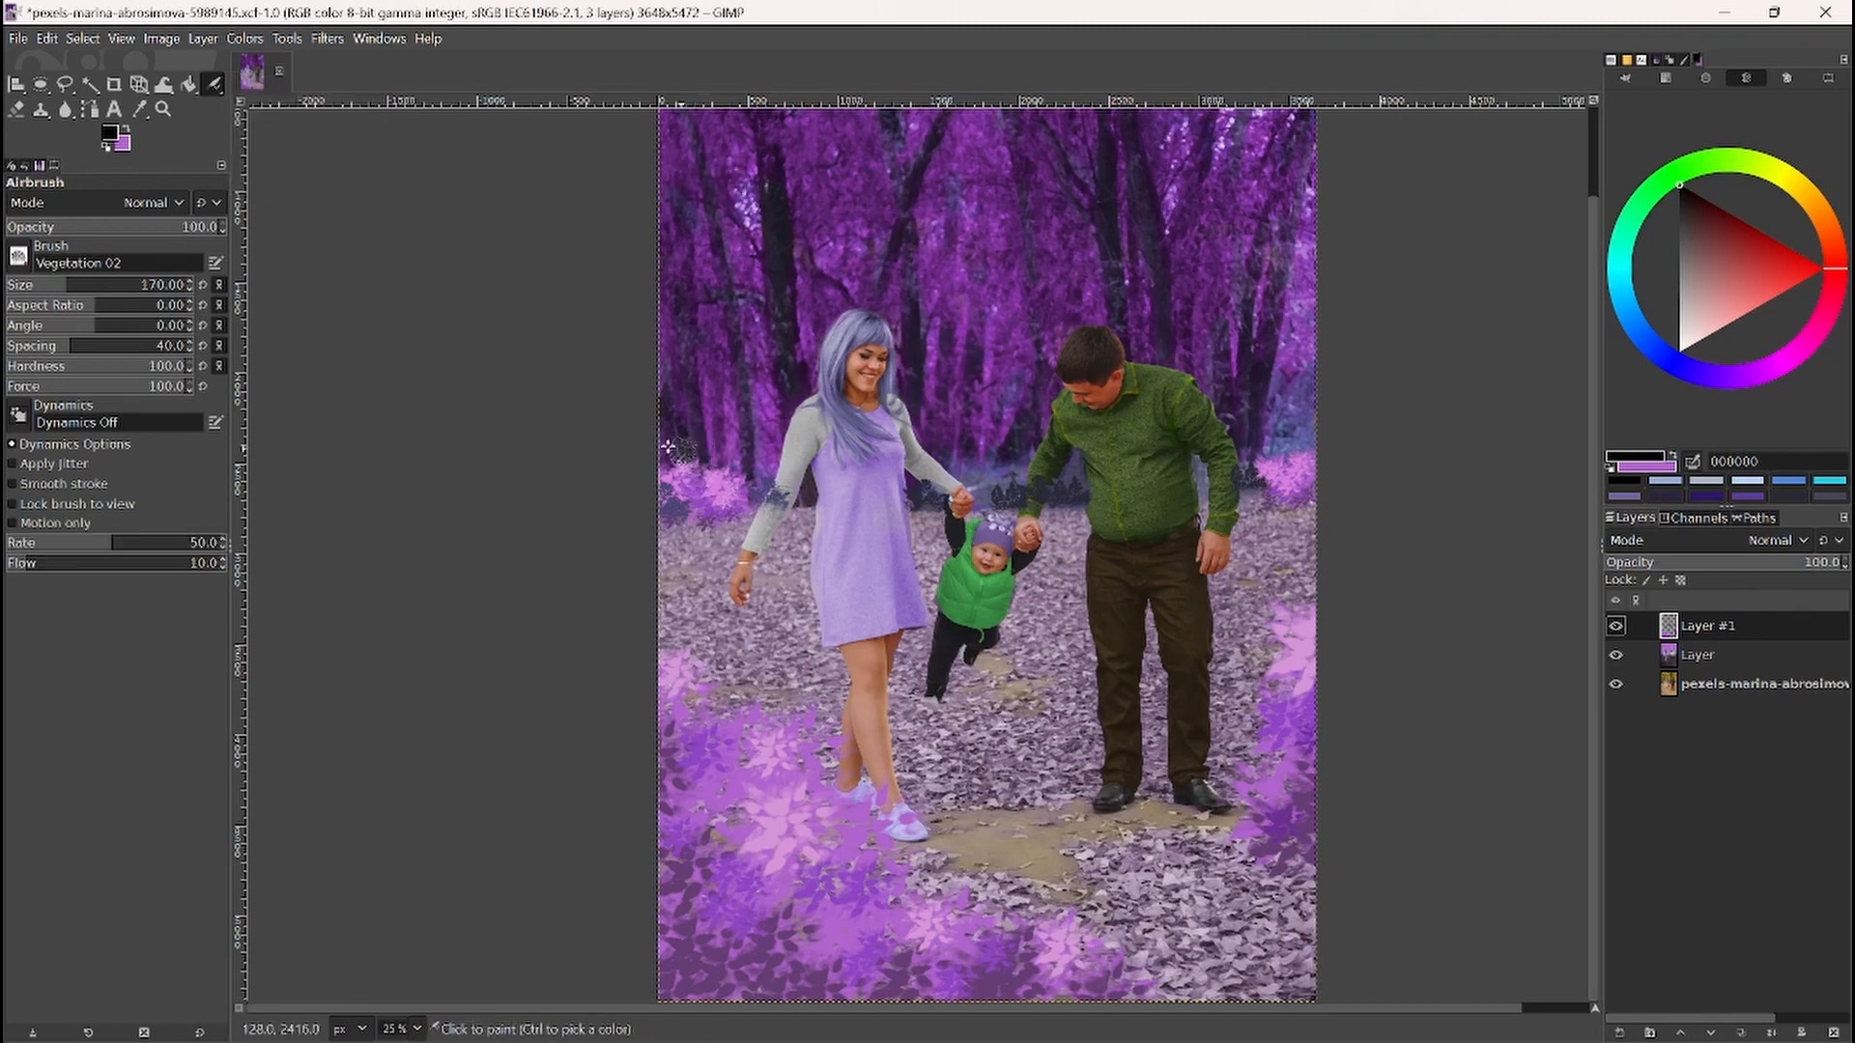
key("bracketright")
key("bracketright")
key("bracketright")
key("bracketright")
key("bracketright")
key("bracketright")
key("bracketright")
key("bracketright")
key("bracketright")
key("bracketright")
key("bracketright")
key("bracketright")
key("bracketright")
key("bracketright")
key("bracketright")
key("bracketright")
key("bracketright")
key("bracketright")
key("bracketright")
key("bracketright")
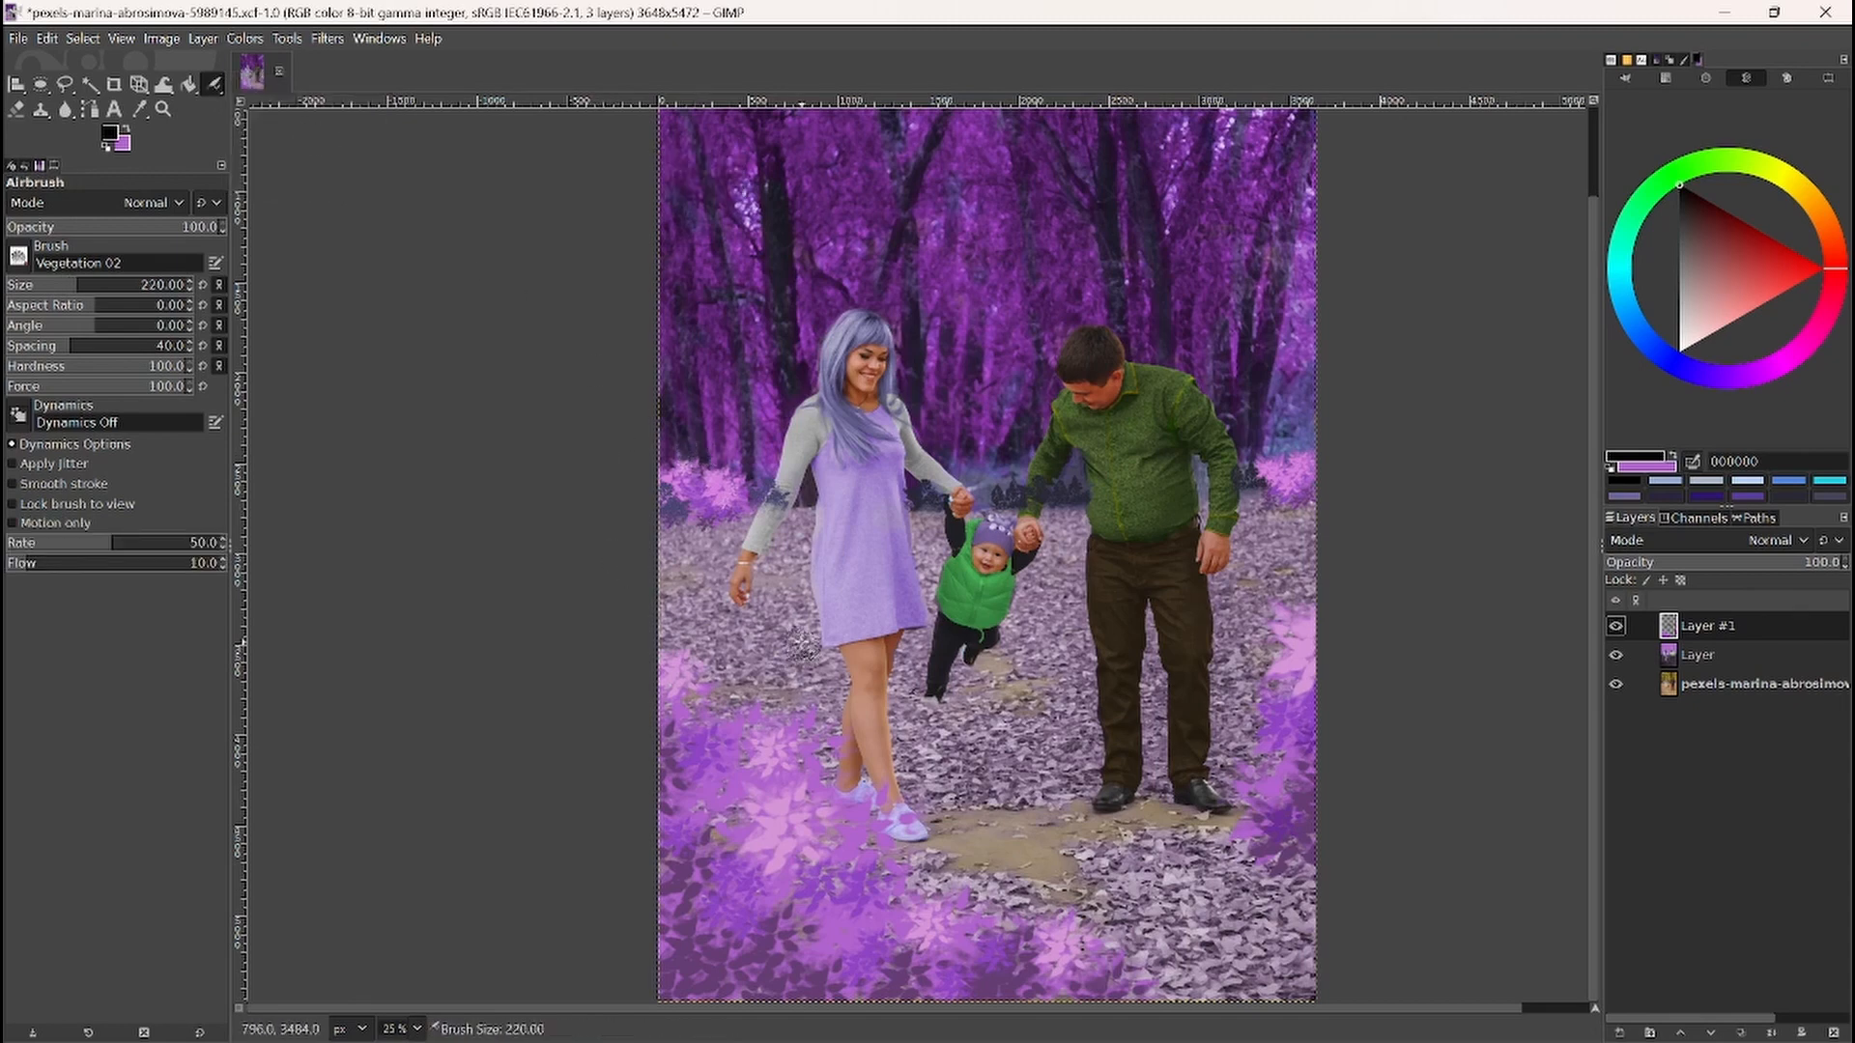
key("bracketright")
key("bracketright")
key("bracketright")
key("bracketright")
key("bracketright")
key("bracketright")
key("bracketright")
key("bracketright")
key("bracketright")
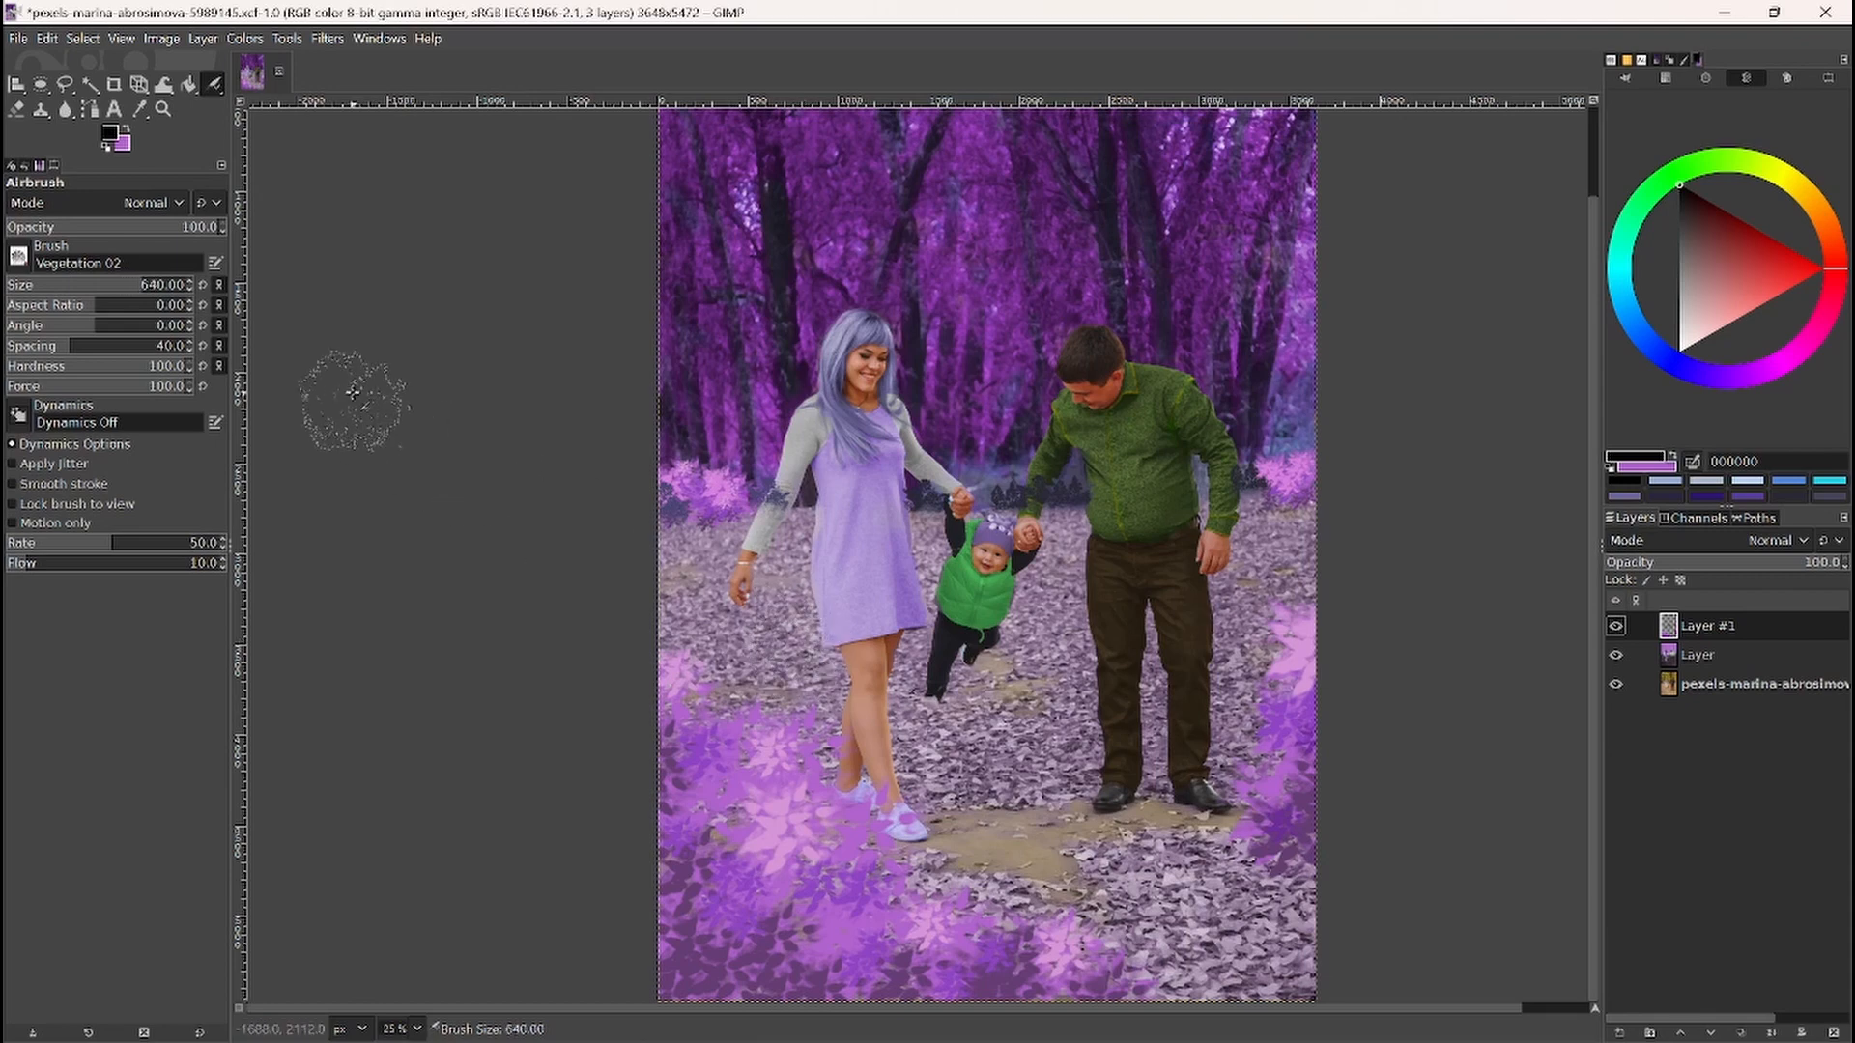
Step: Choose the 2. Hardness 075 brush for the Airbrush and enlarge it to 521
left_click(20, 256)
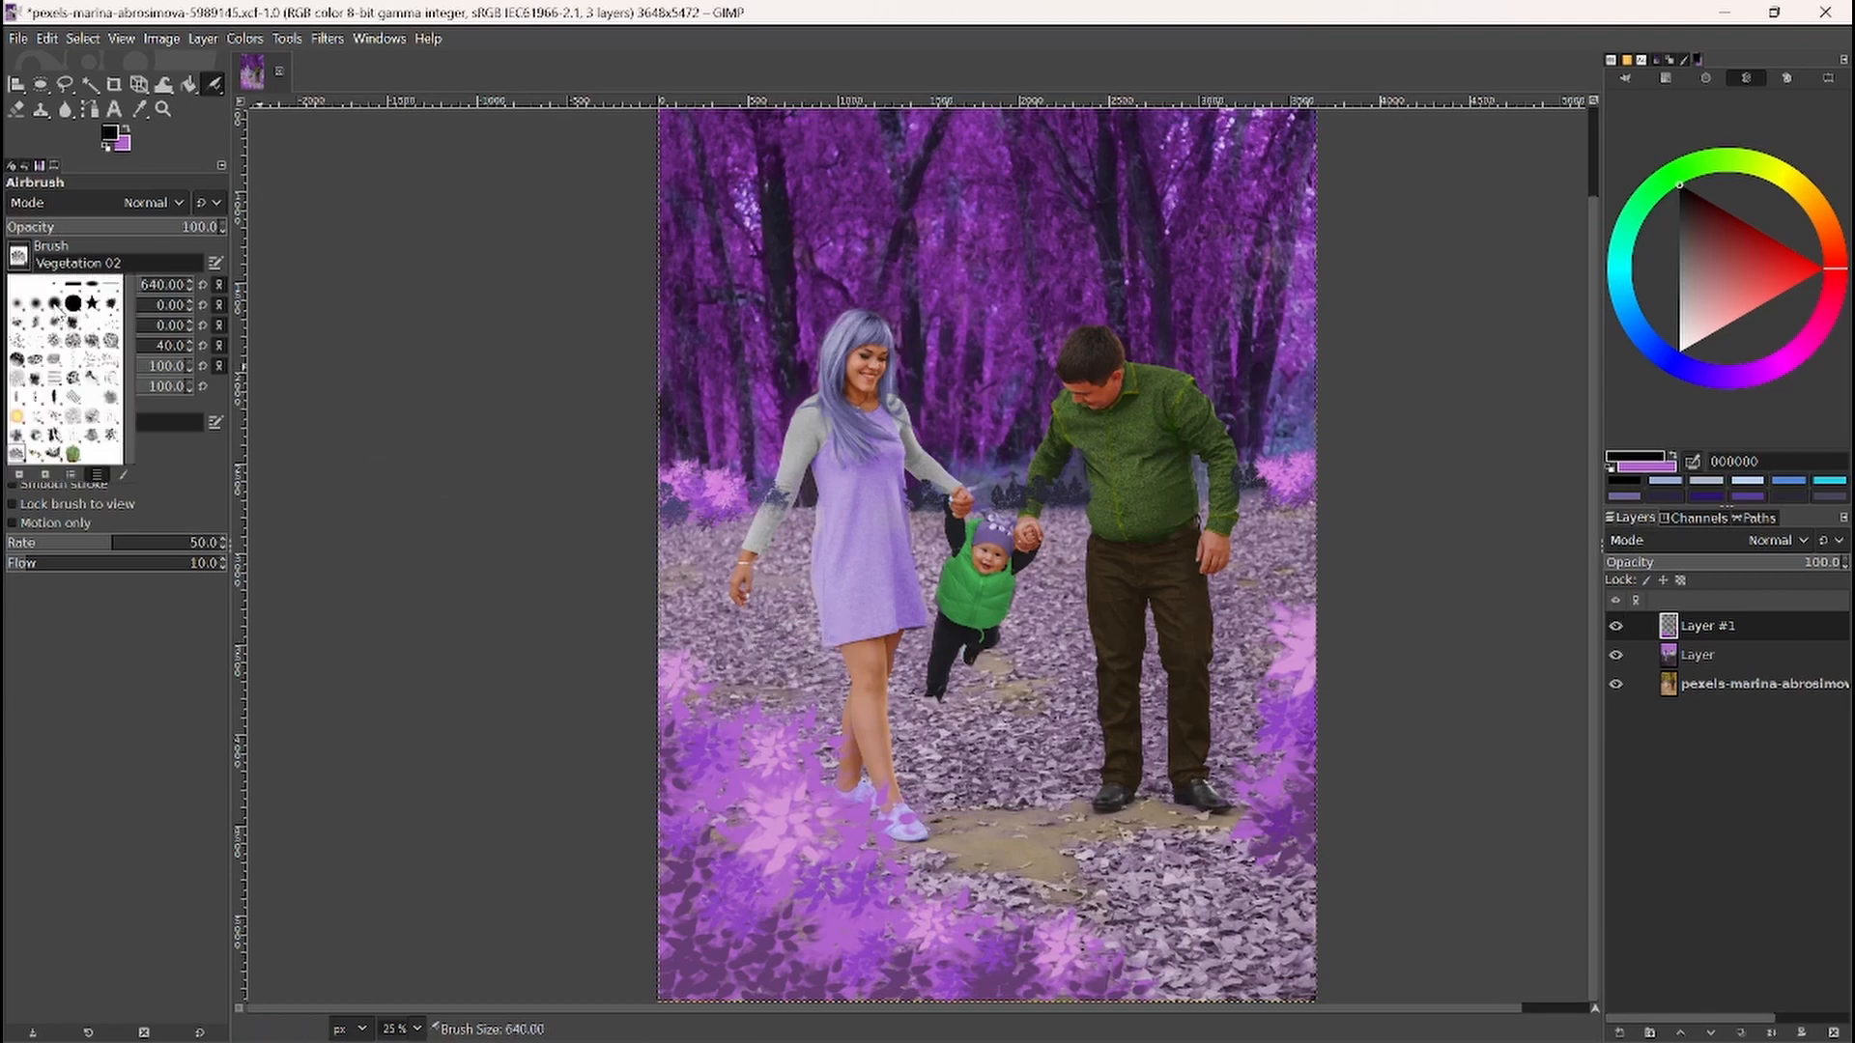
left_click(38, 288)
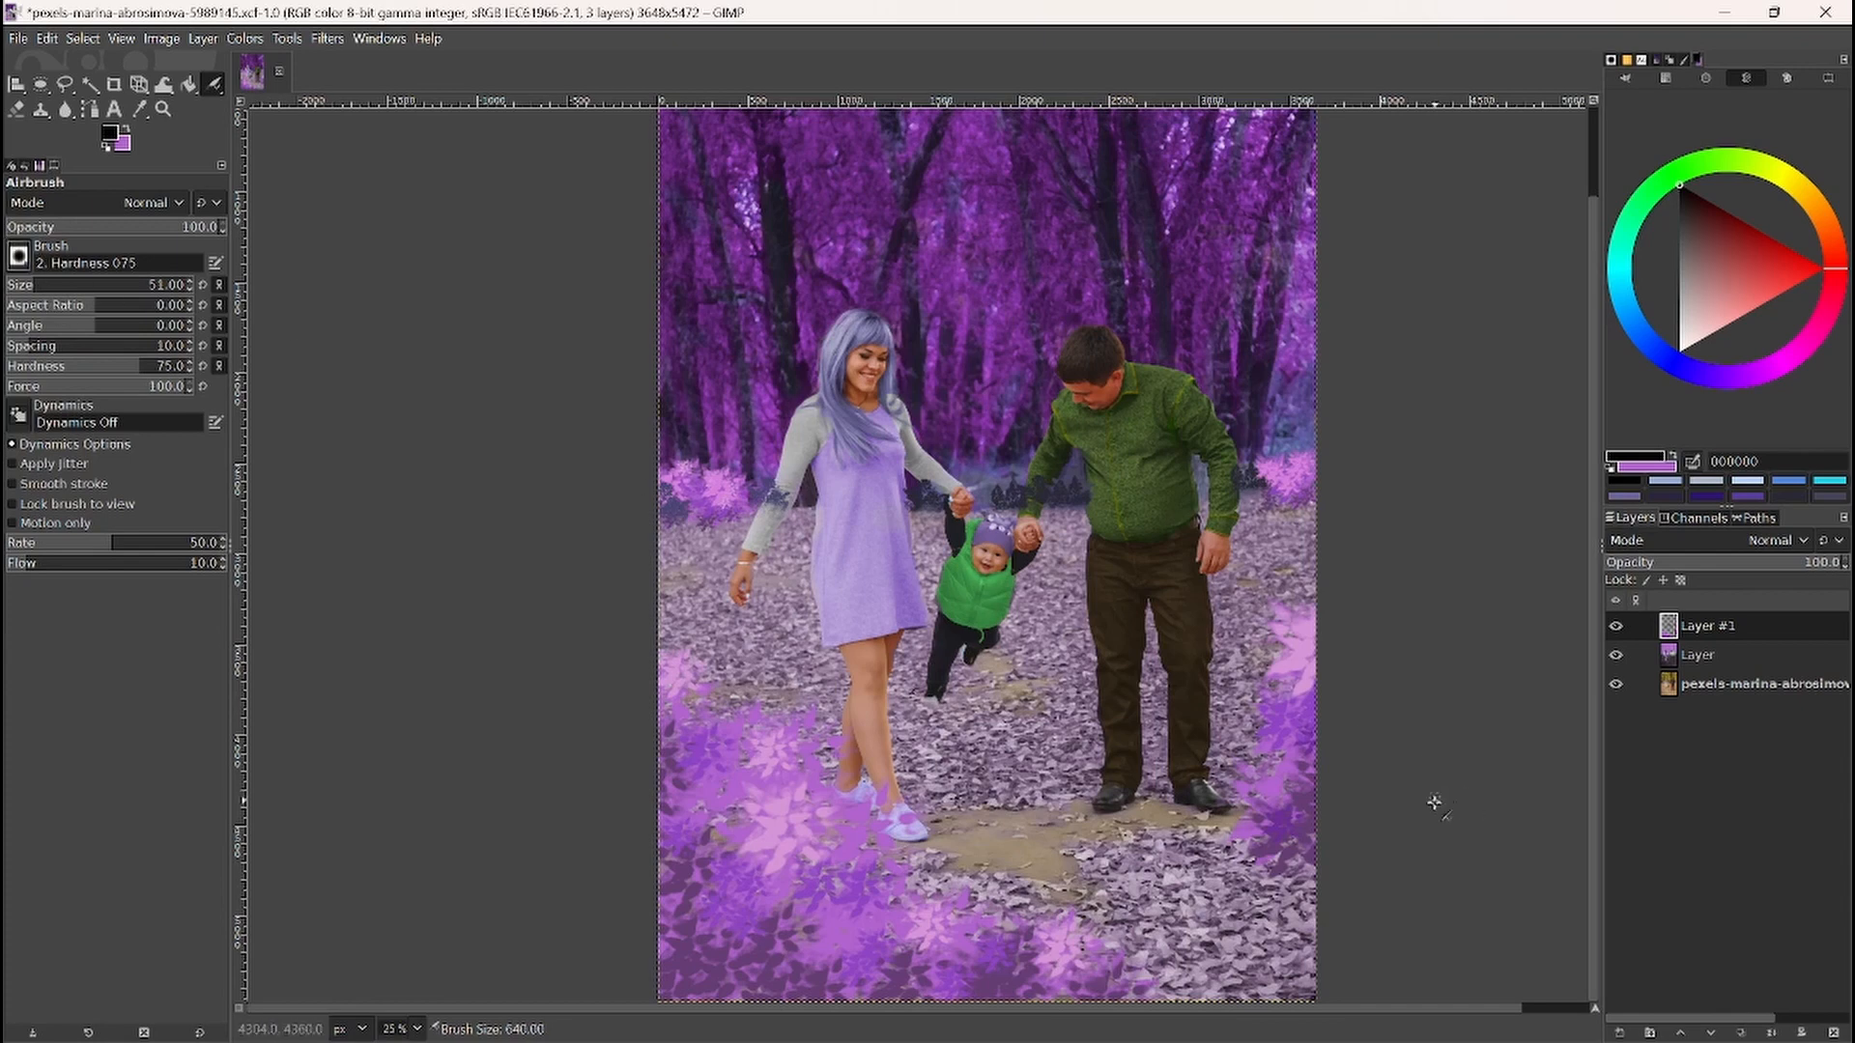
key("shift+bracketright")
key("shift+bracketright")
key("shift+bracketright")
key("shift+bracketright")
key("shift+bracketright")
key("shift+bracketright")
key("shift+bracketright")
key("shift+bracketright")
key("shift+bracketright")
key("shift+bracketright")
key("shift+bracketright")
key("shift+bracketright")
key("shift+bracketright")
key("shift+bracketright")
key("shift+bracketright")
key("shift+bracketright")
key("shift+bracketright")
key("shift+bracketright")
key("shift+bracketright")
key("shift+bracketright")
key("shift+bracketright")
key("shift+bracketright")
key("shift+bracketright")
key("shift+bracketright")
key("shift+bracketright")
key("shift+bracketright")
key("shift+bracketright")
key("shift+bracketright")
key("shift+bracketright")
key("shift+bracketright")
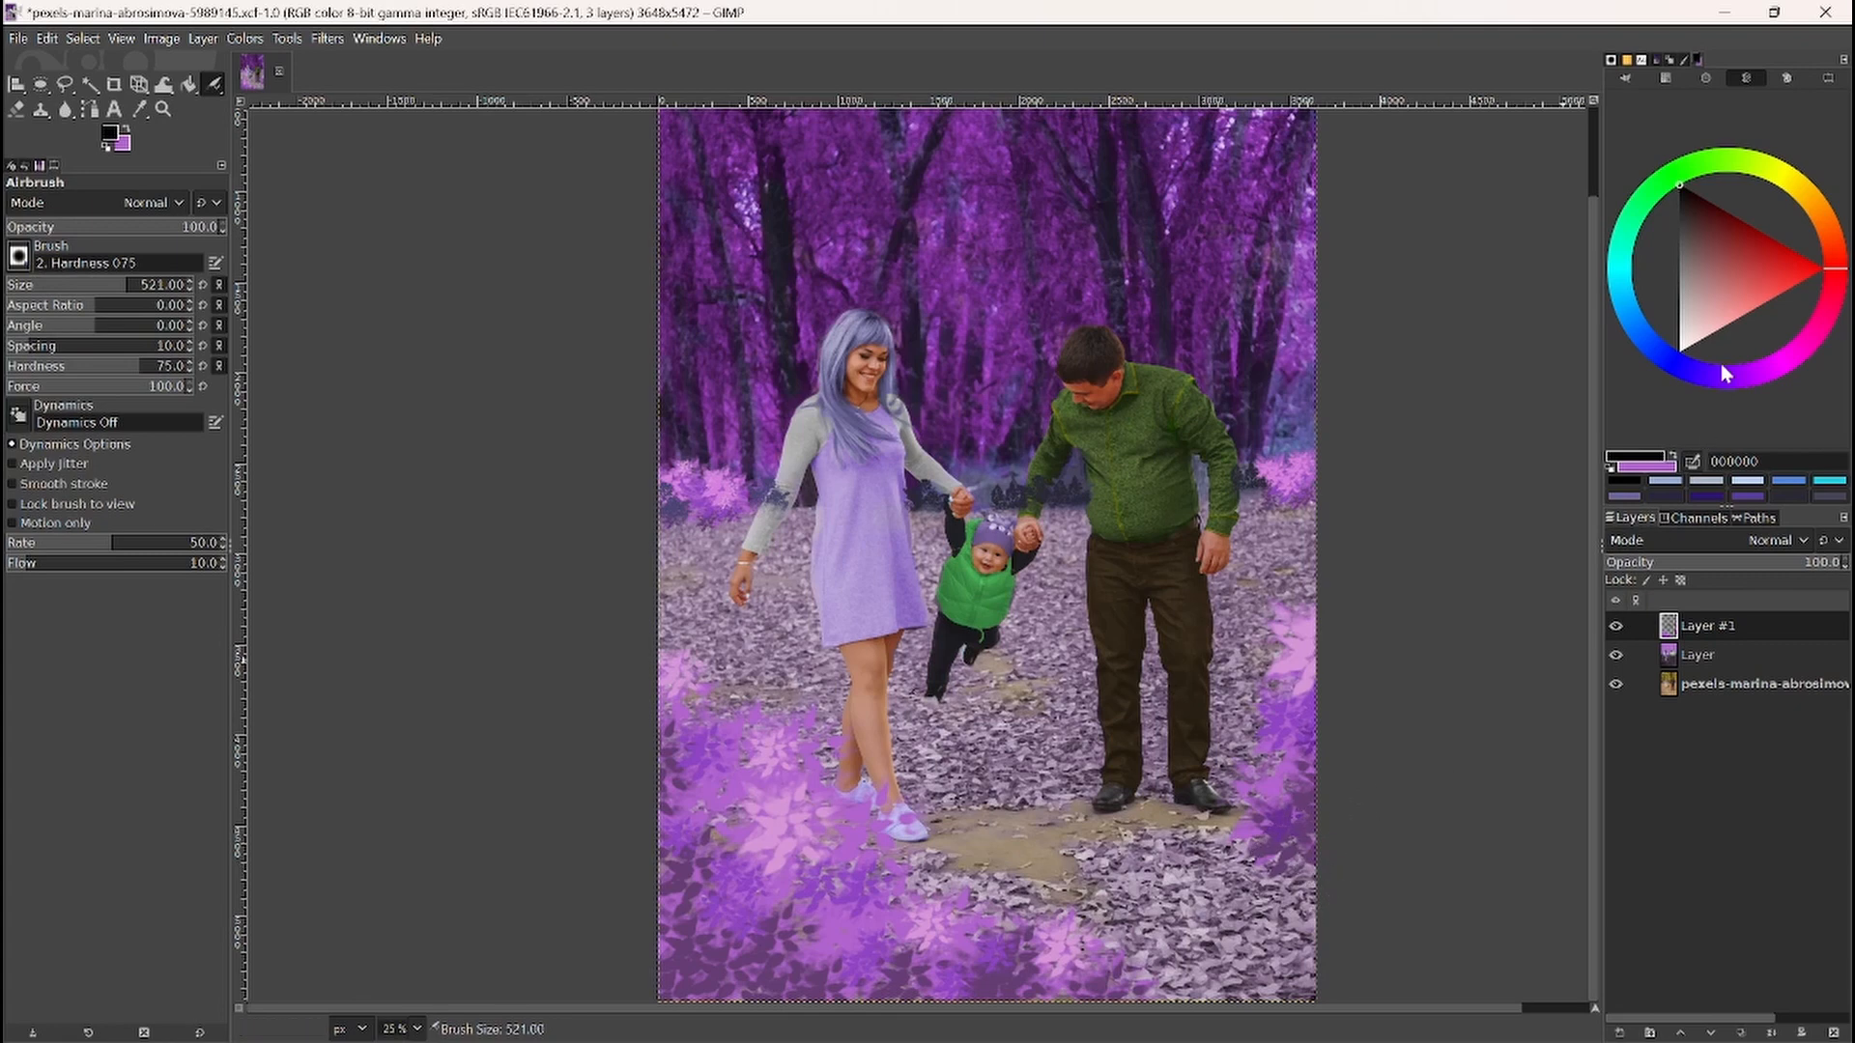
Step: Set the foreground to dark gray 1d1d1d and airbrush a shadow at the base of the foliage on the photo's right edge
mouse_move(1706, 223)
left_mouse_down()
mouse_move(1693, 191)
mouse_move(1671, 196)
left_mouse_up()
left_click_drag(1825, 340, 1737, 380)
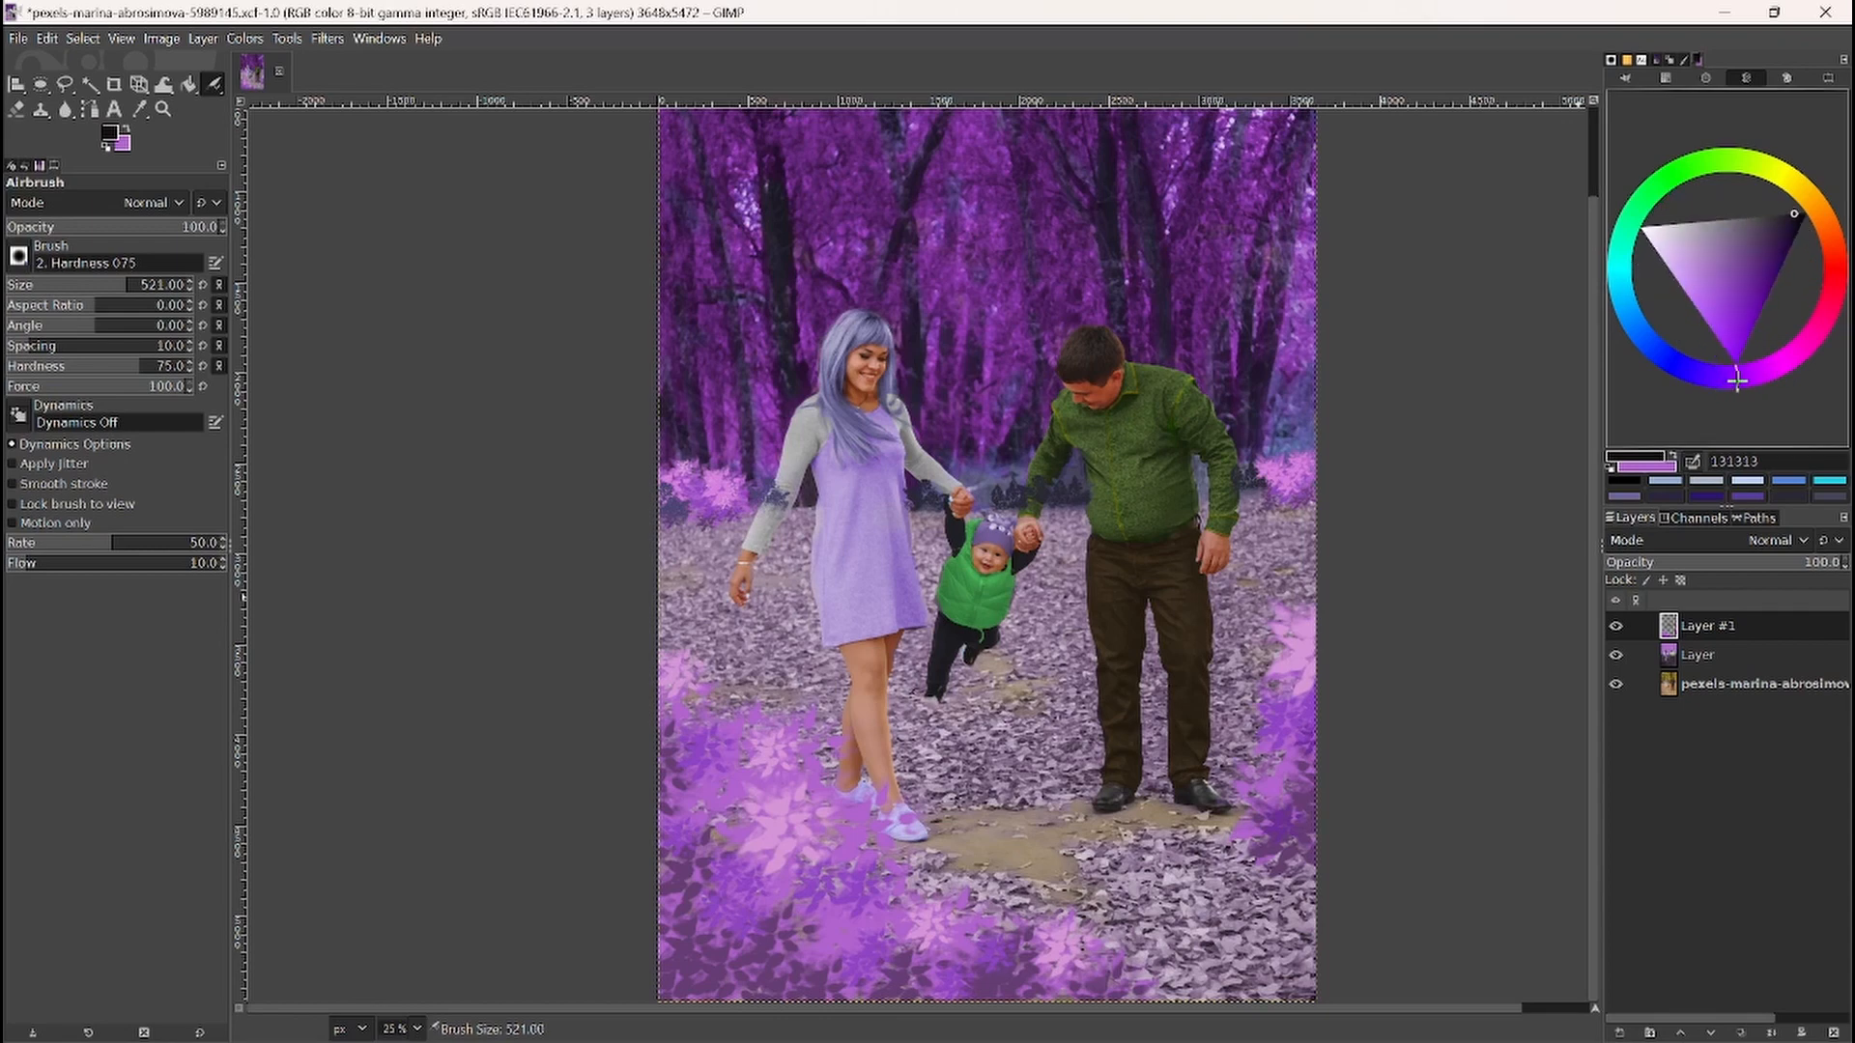
left_click(1780, 212)
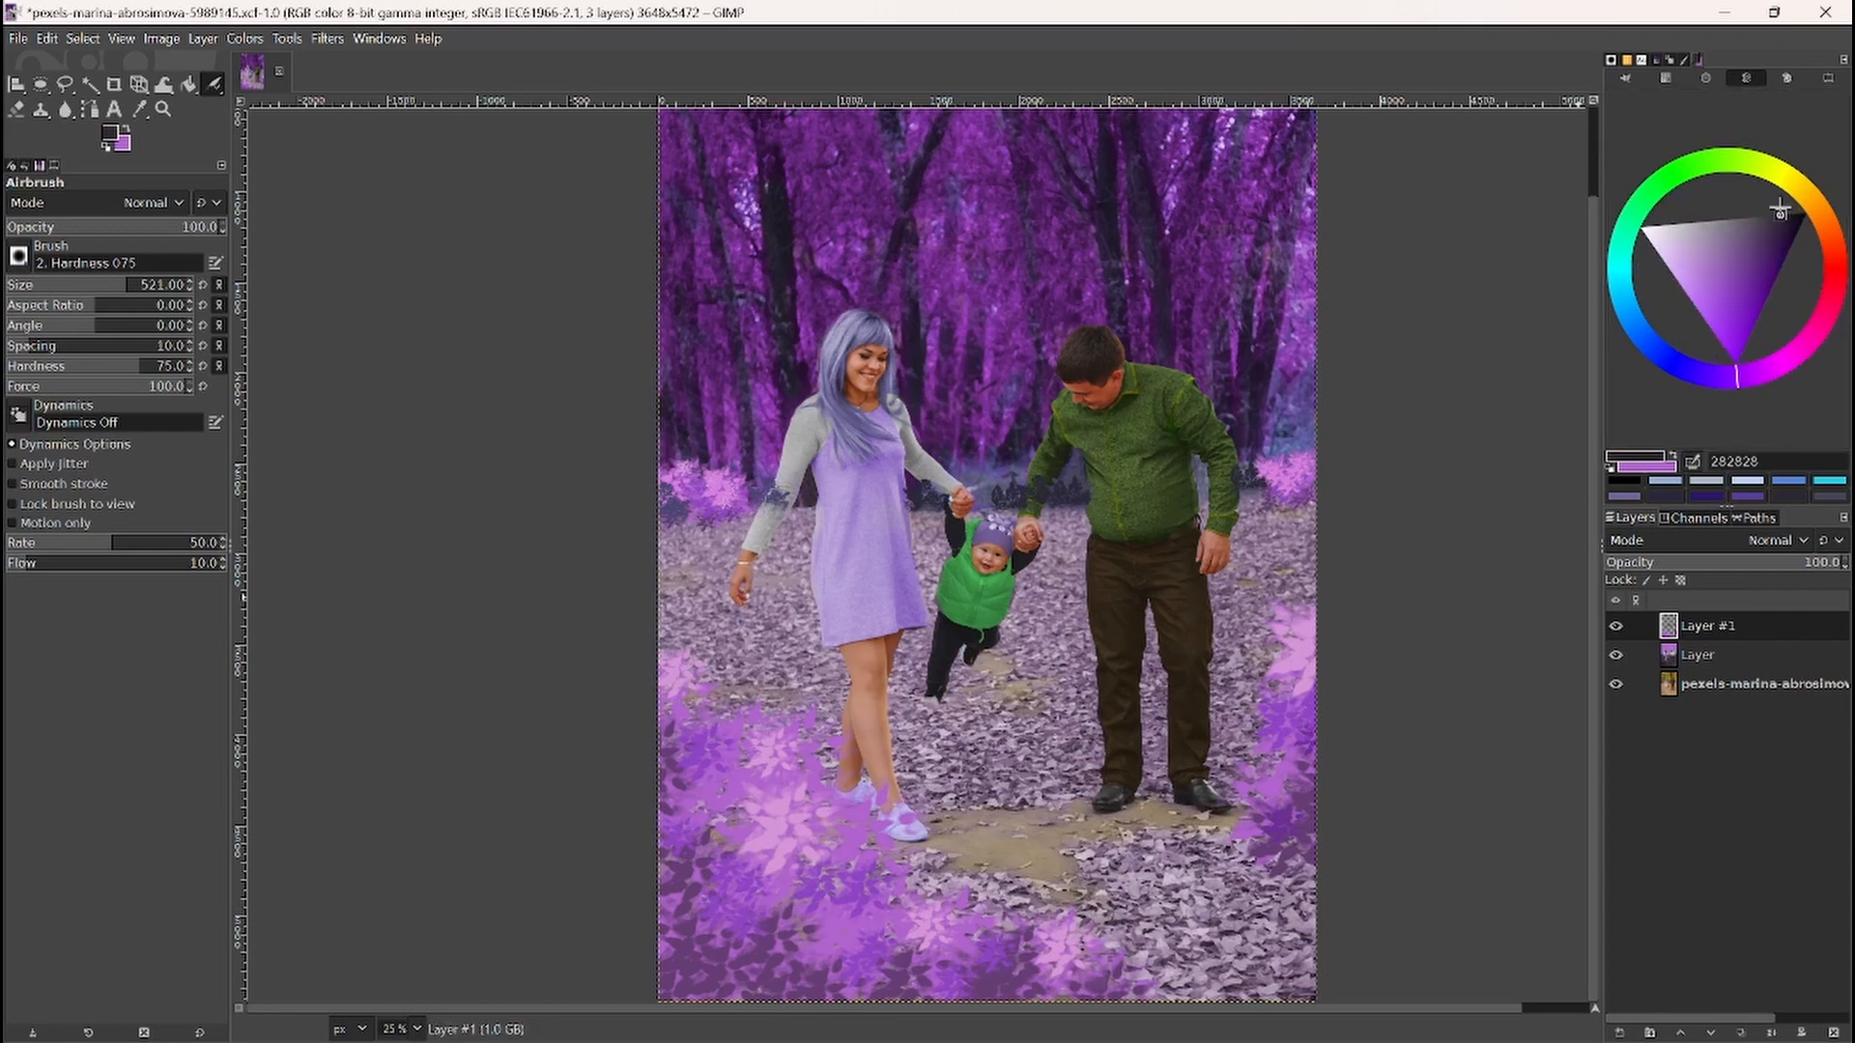
left_click_drag(1781, 211, 1789, 214)
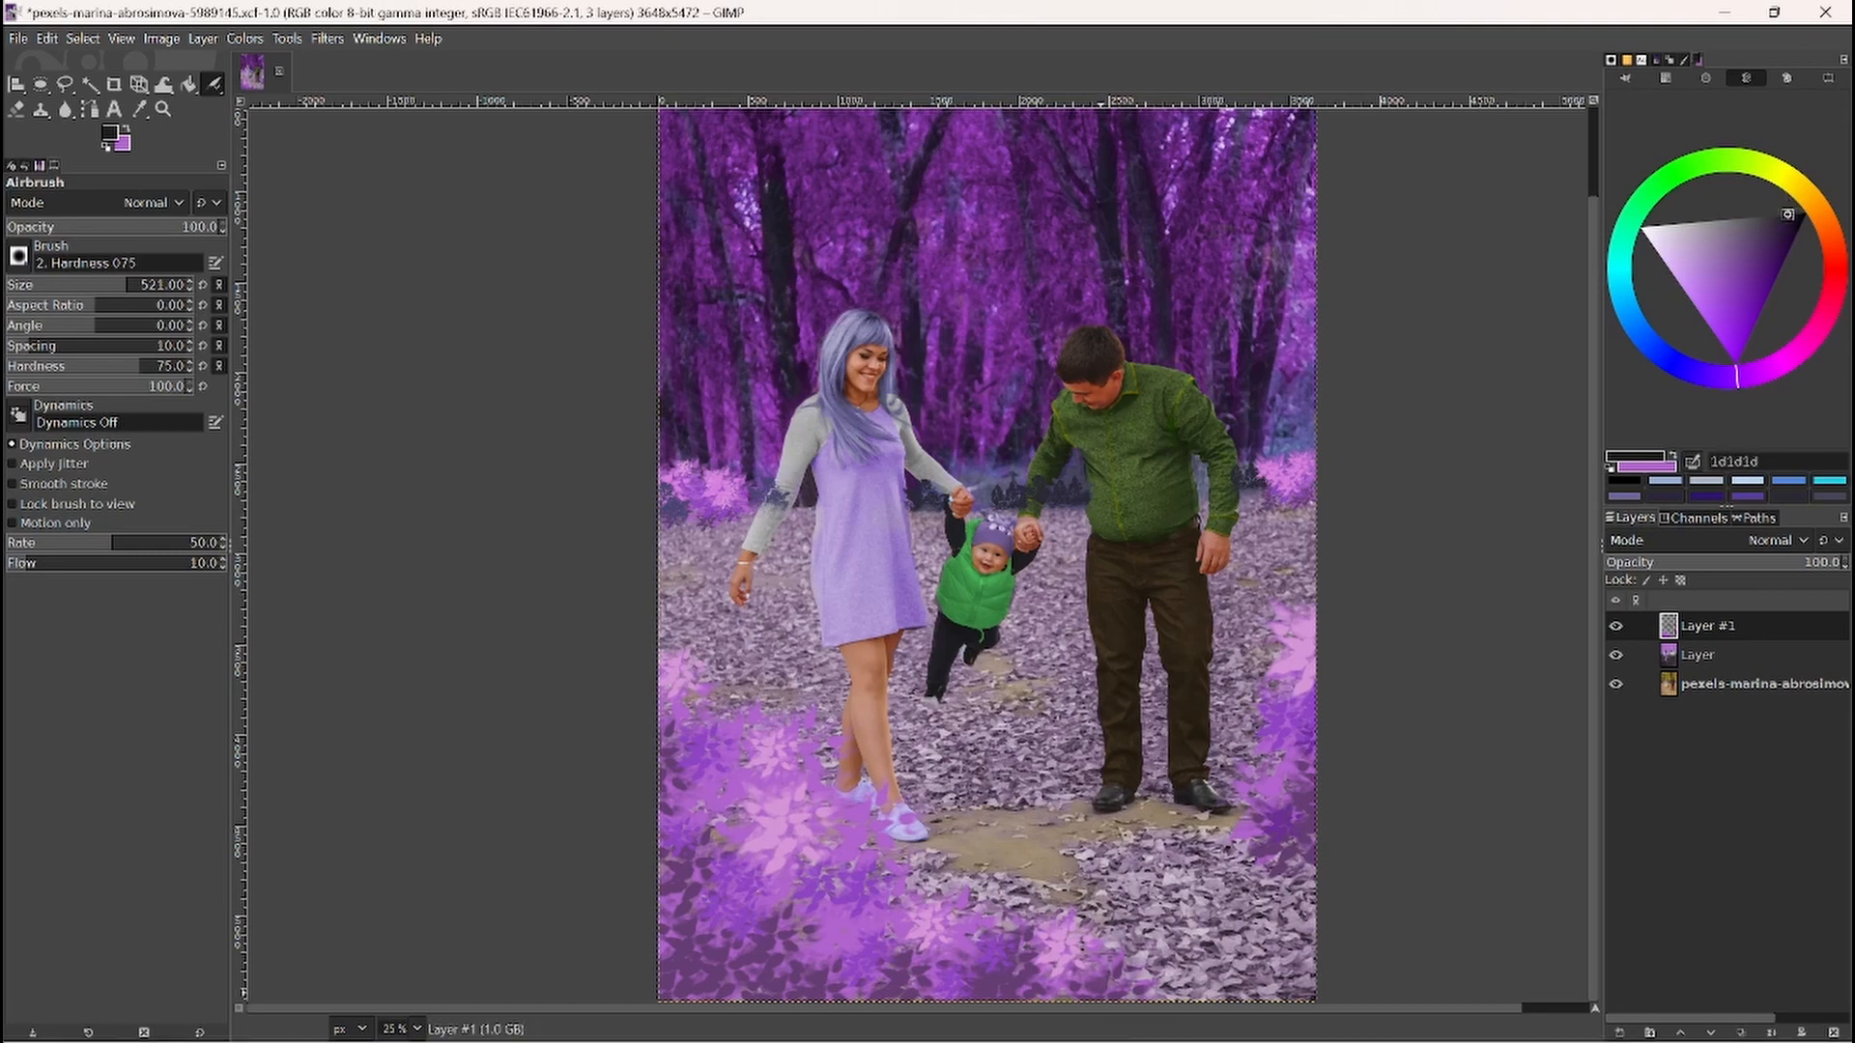
mouse_move(1324, 844)
left_mouse_down()
mouse_move(1280, 851)
mouse_move(1325, 846)
left_mouse_up()
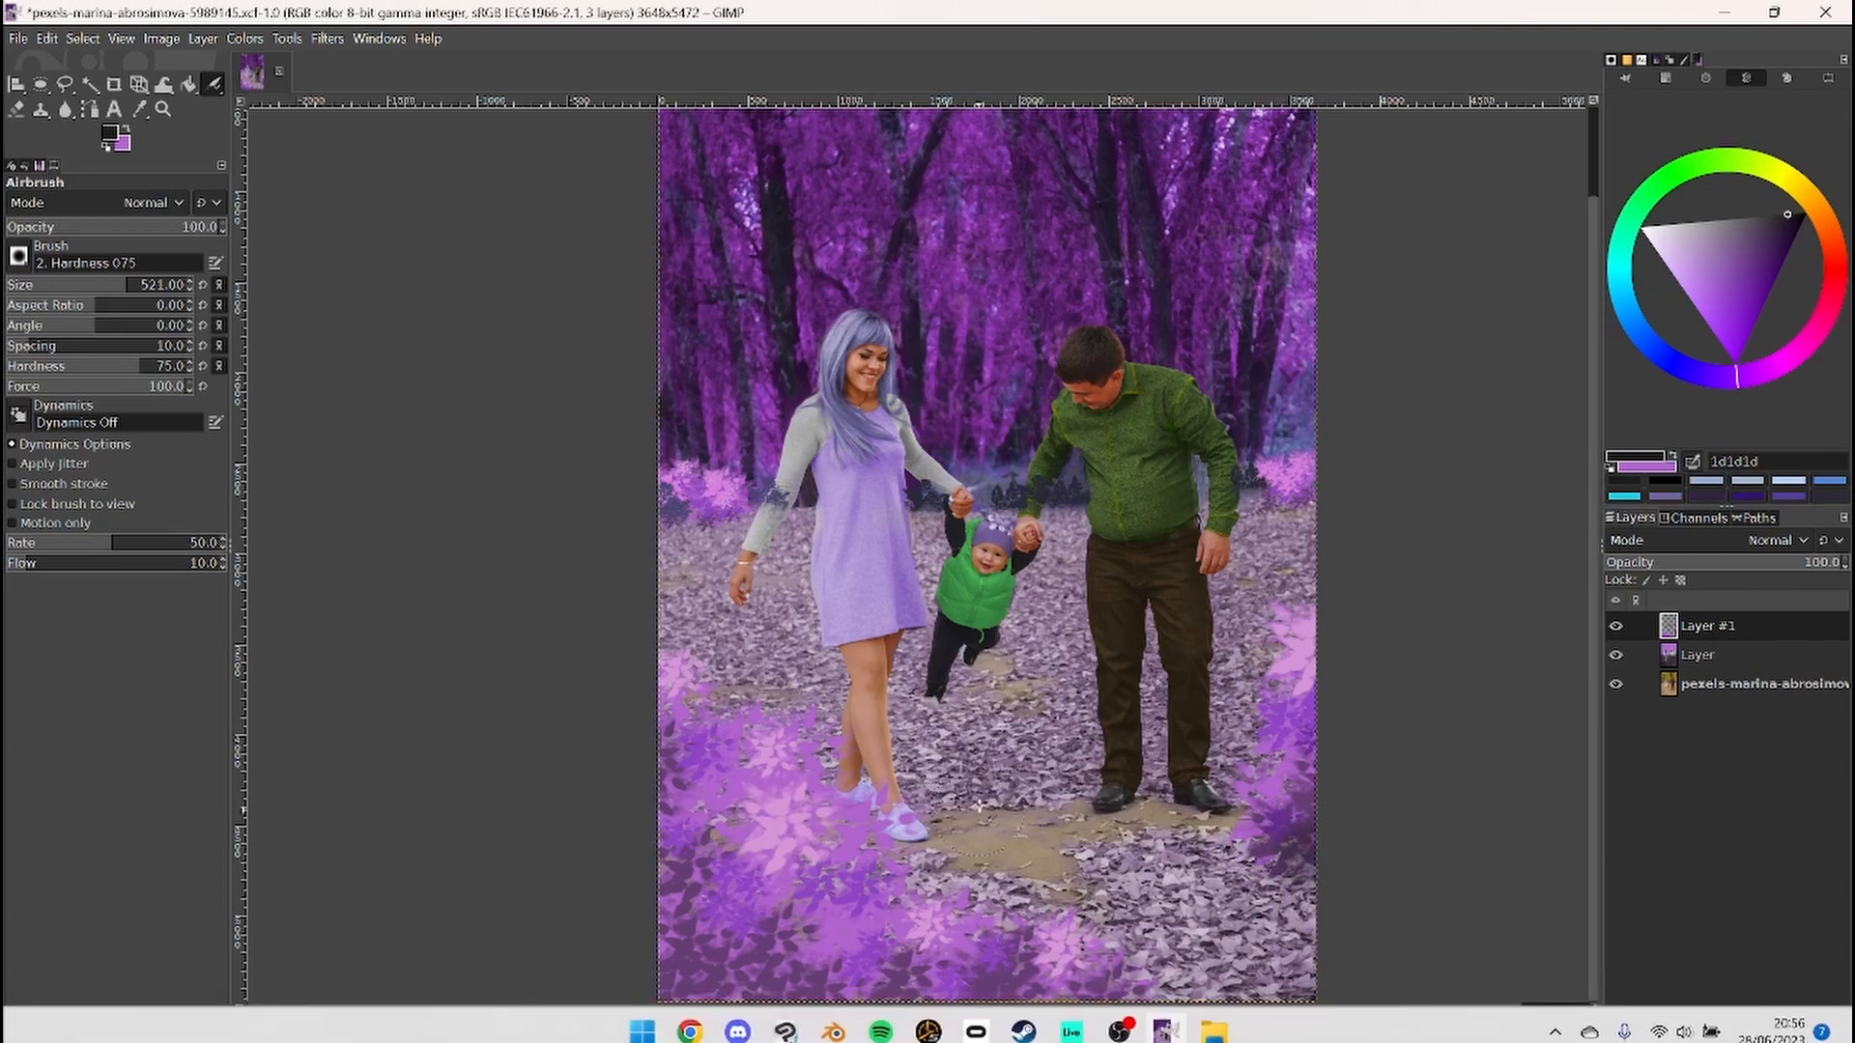
Step: Reduce the Airbrush size to 211
key("shift+bracketleft")
key("shift+bracketleft")
key("shift+bracketleft")
key("shift+bracketleft")
key("shift+bracketleft")
key("shift+bracketleft")
key("shift+bracketleft")
key("shift+bracketleft")
key("shift+bracketleft")
key("shift+bracketleft")
key("shift+bracketleft")
key("shift+bracketleft")
key("shift+bracketleft")
key("shift+bracketleft")
key("shift+bracketleft")
key("shift+bracketleft")
key("shift+bracketleft")
key("shift+bracketleft")
key("shift+bracketleft")
key("shift+bracketleft")
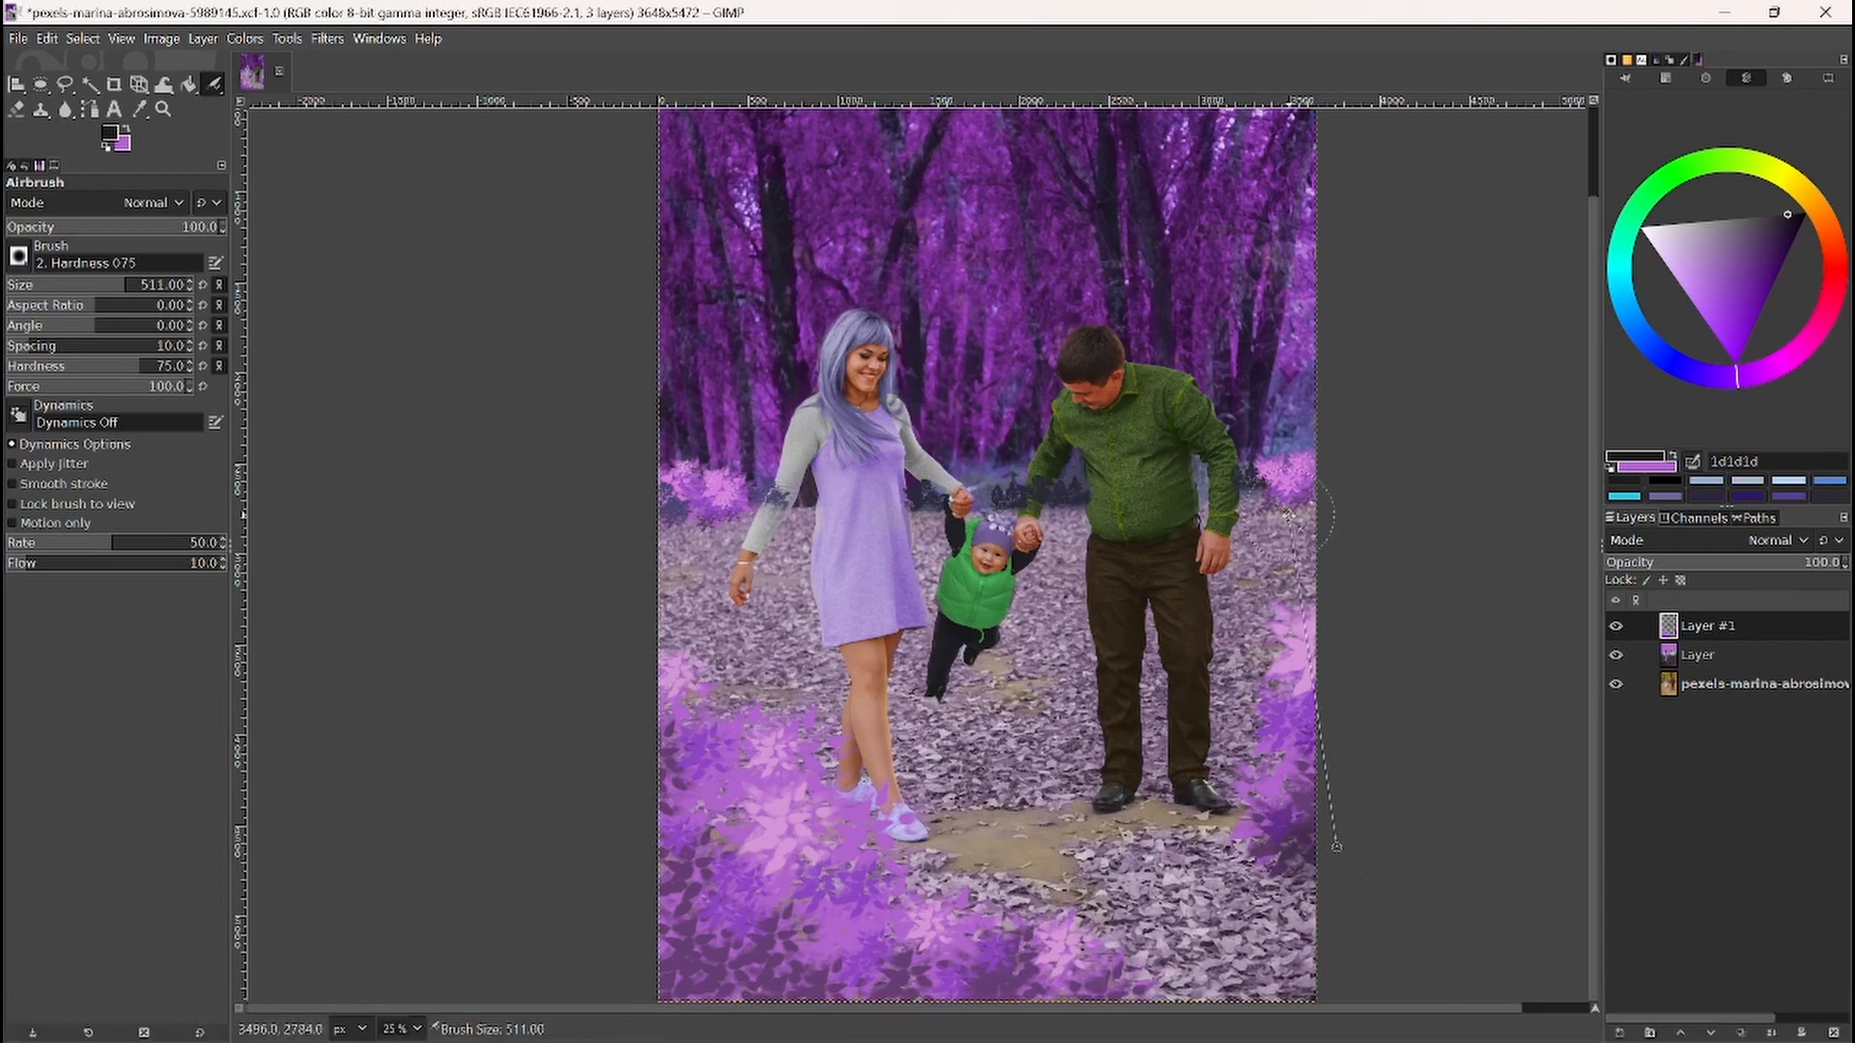
key("shift+bracketleft")
key("shift+bracketleft")
key("shift+bracketleft")
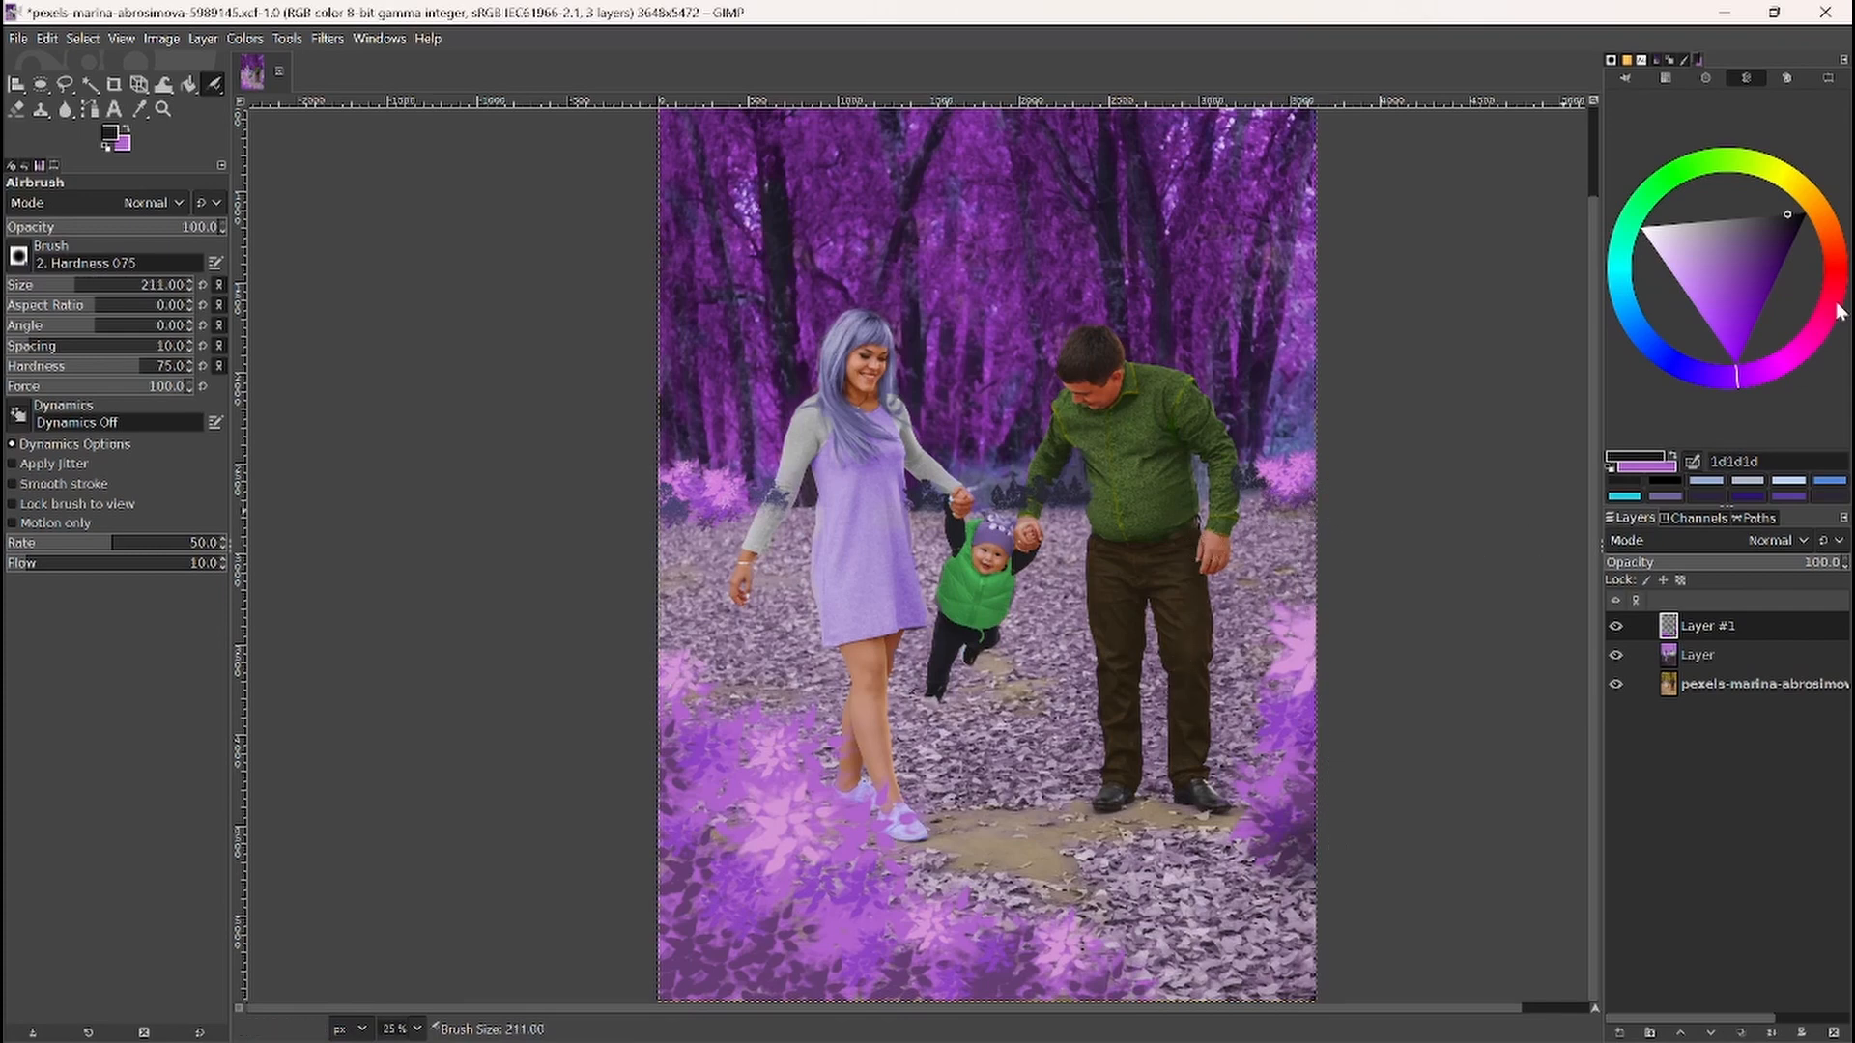
Step: Set the foreground to dark purple-gray 2e2832 and airbrush a shadow beneath the pink bush on the photo's left edge
left_click_drag(1782, 219, 1778, 222)
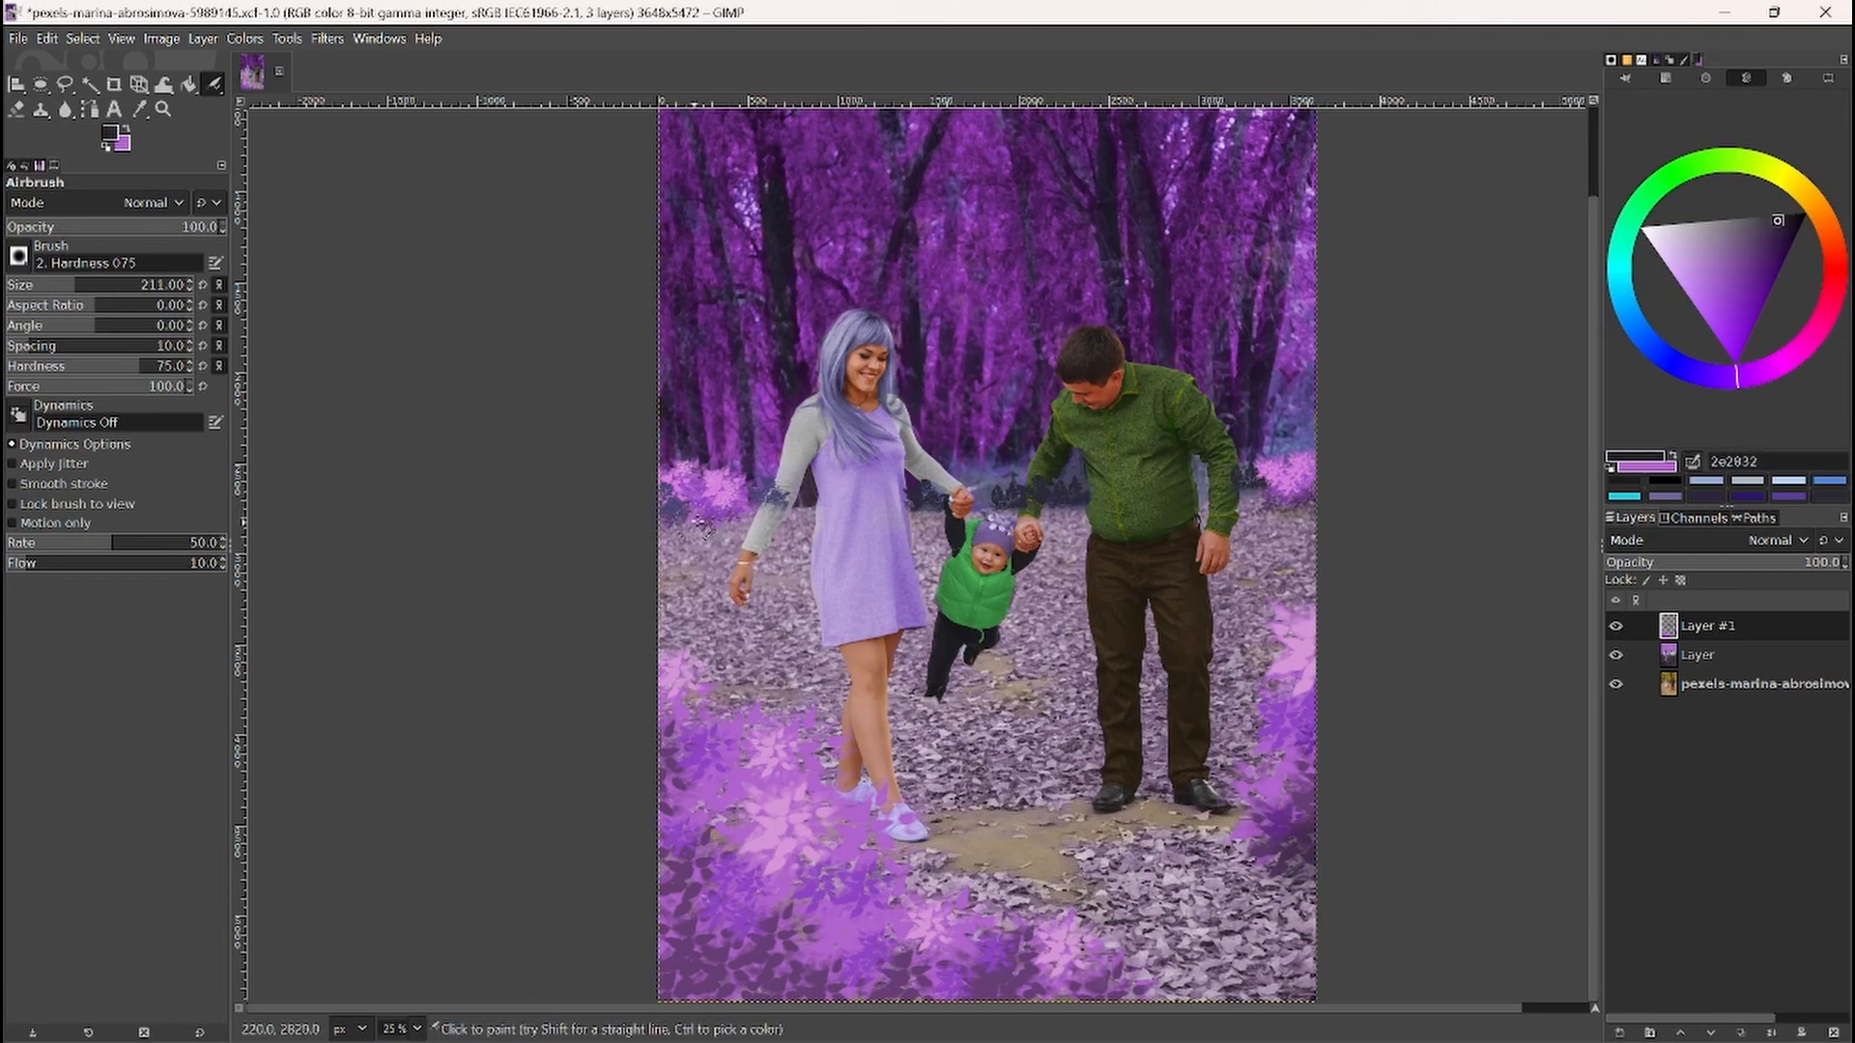
left_click_drag(714, 529, 731, 518)
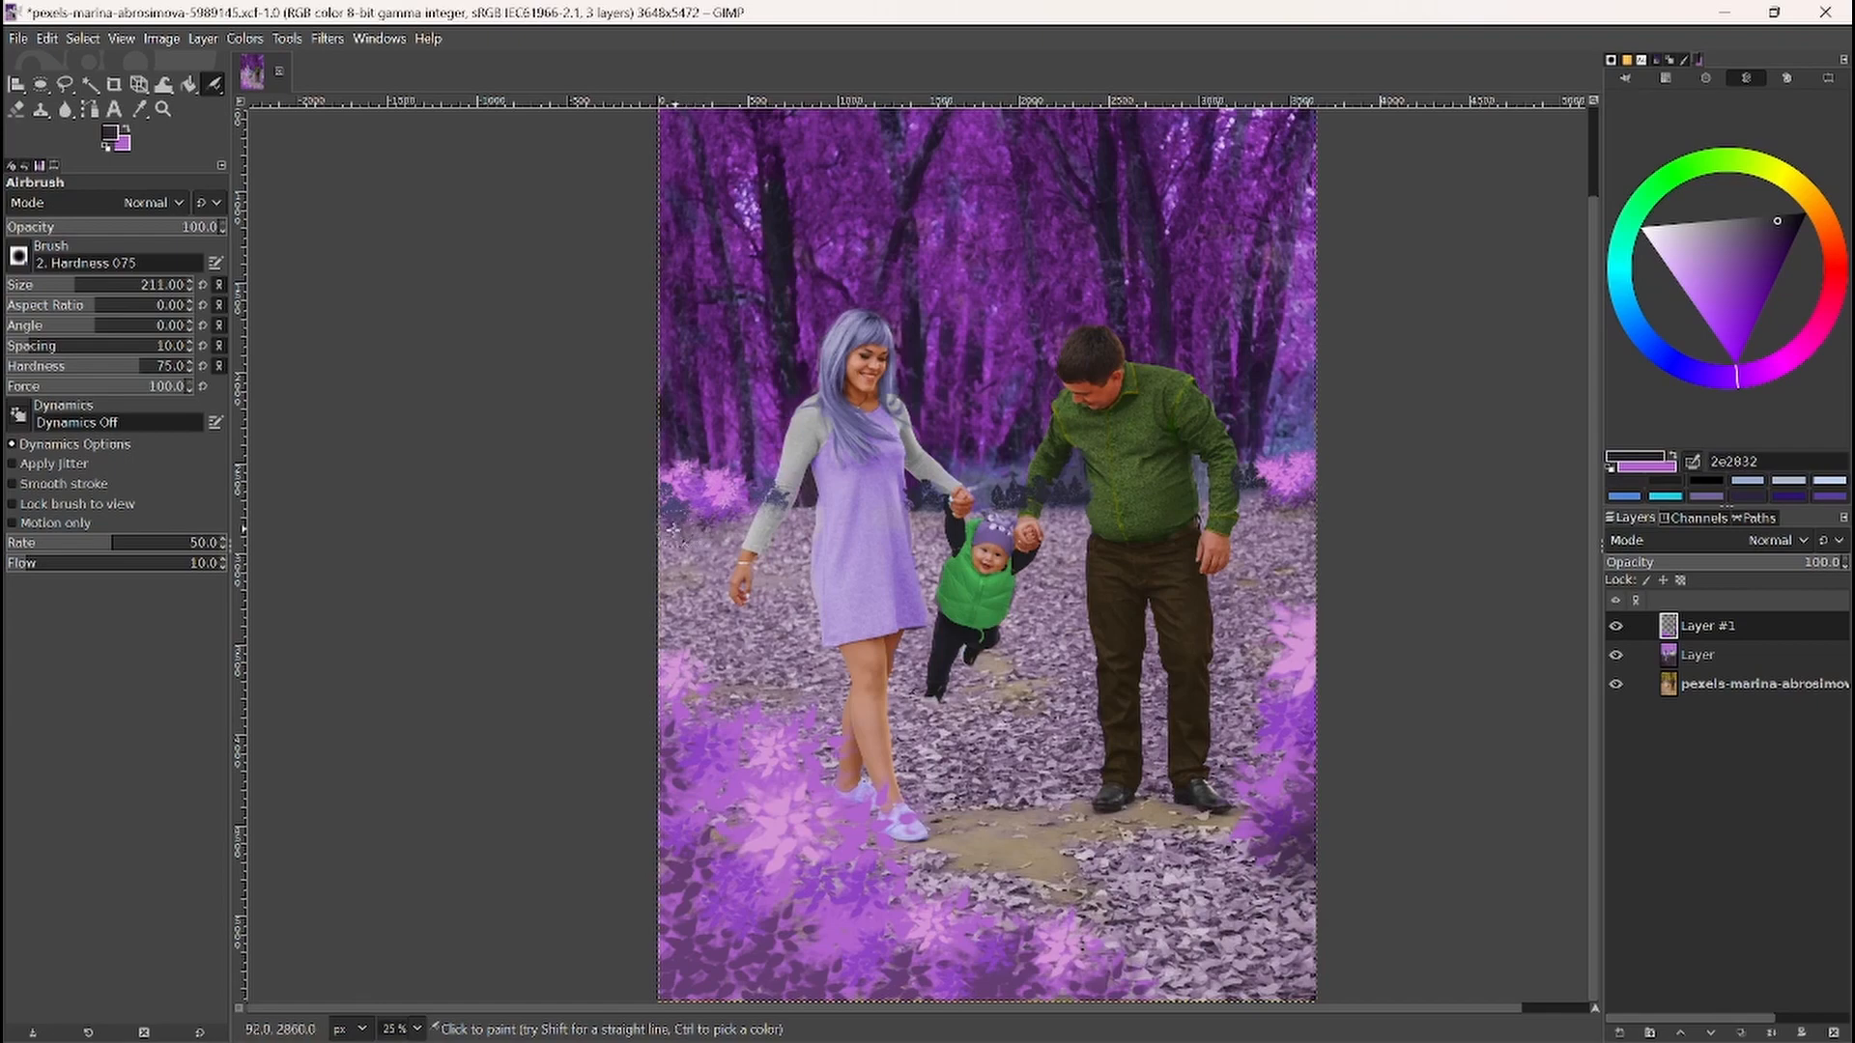
Step: Erase the stray dark foliage overlapping the woman's sleeve beside the left pink bush
scroll(1159, 669, "down", 3)
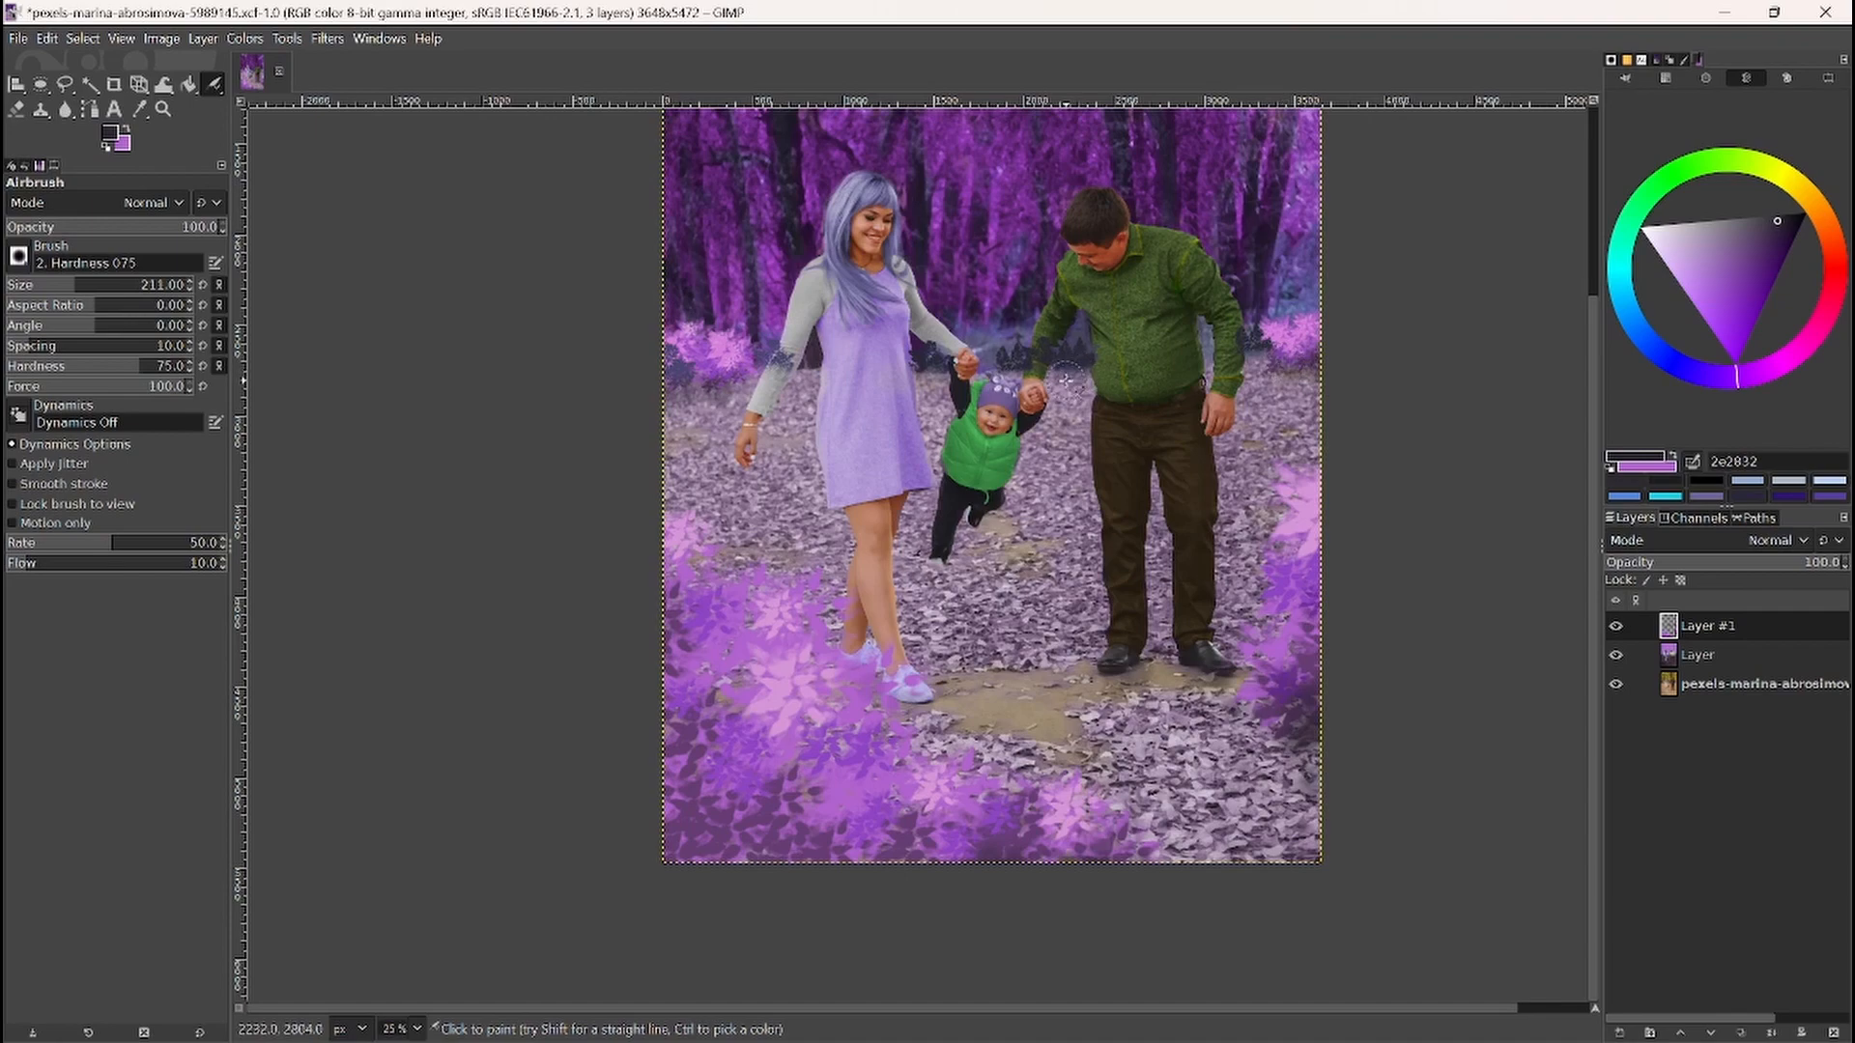
scroll(739, 379, "up", 6)
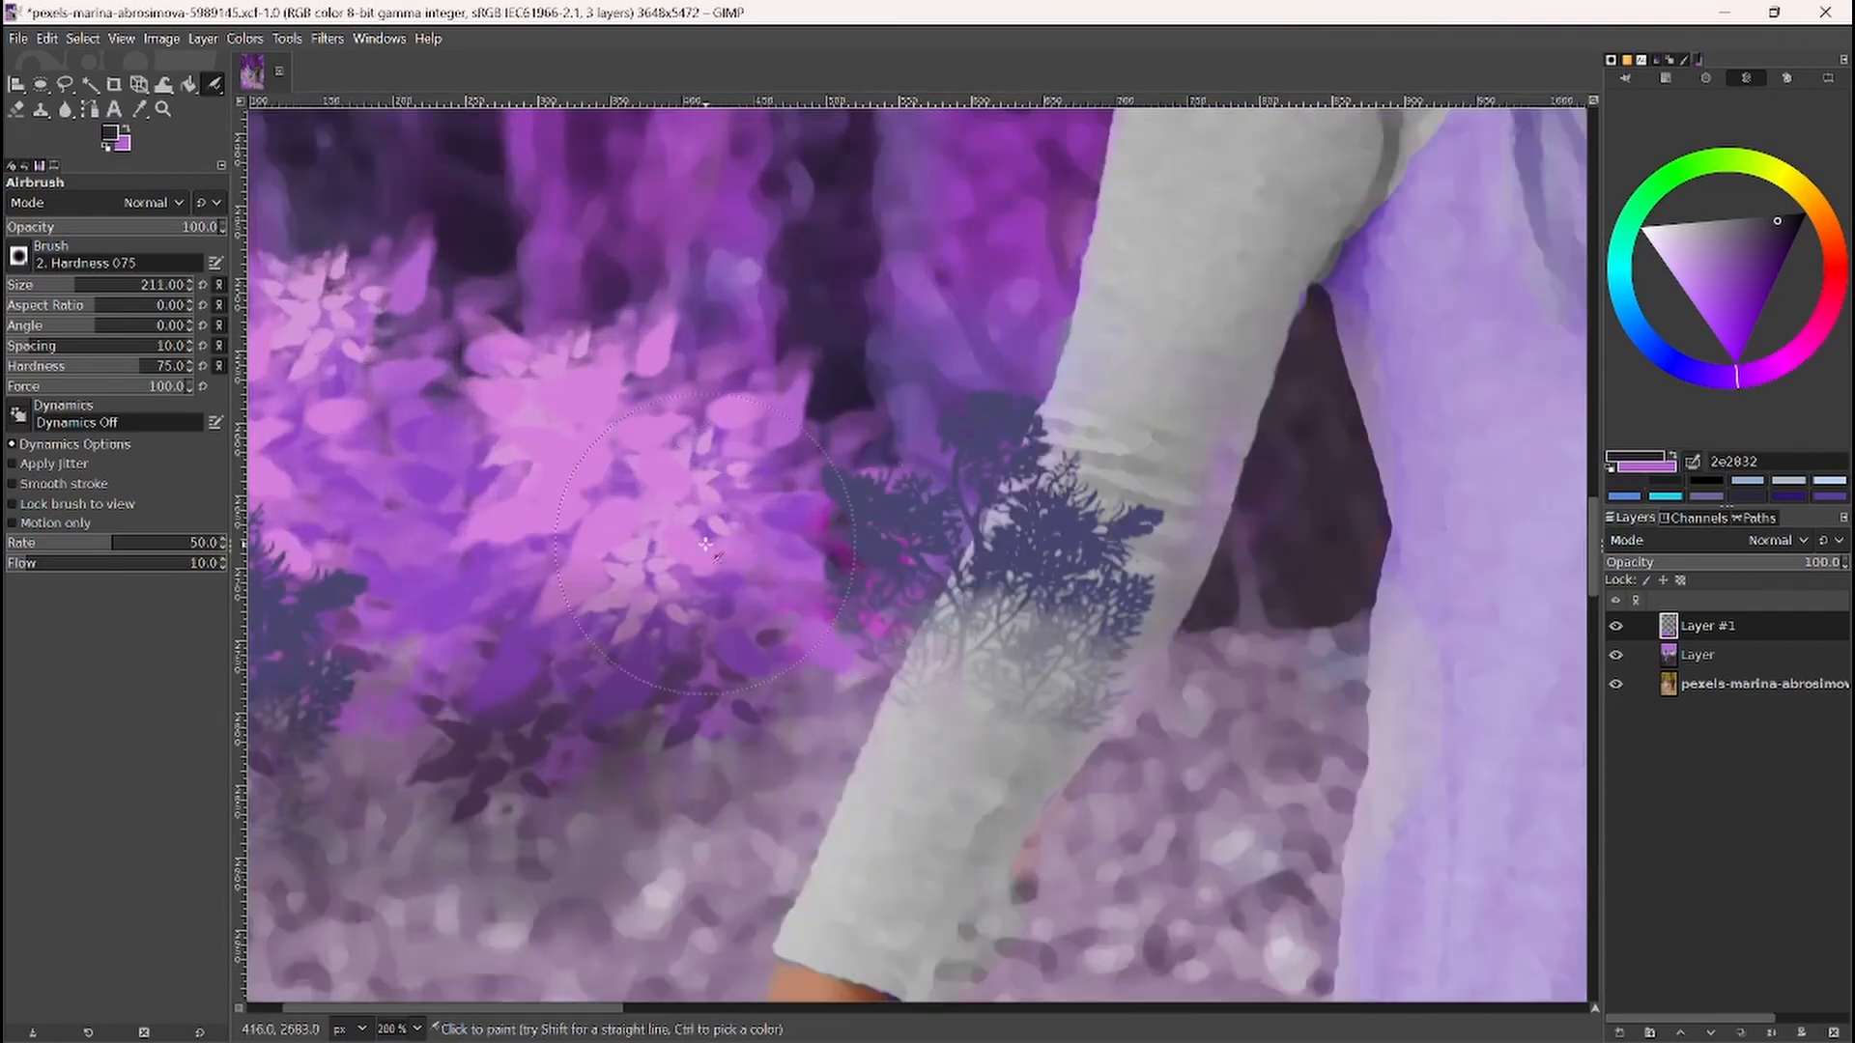
key("shift+e")
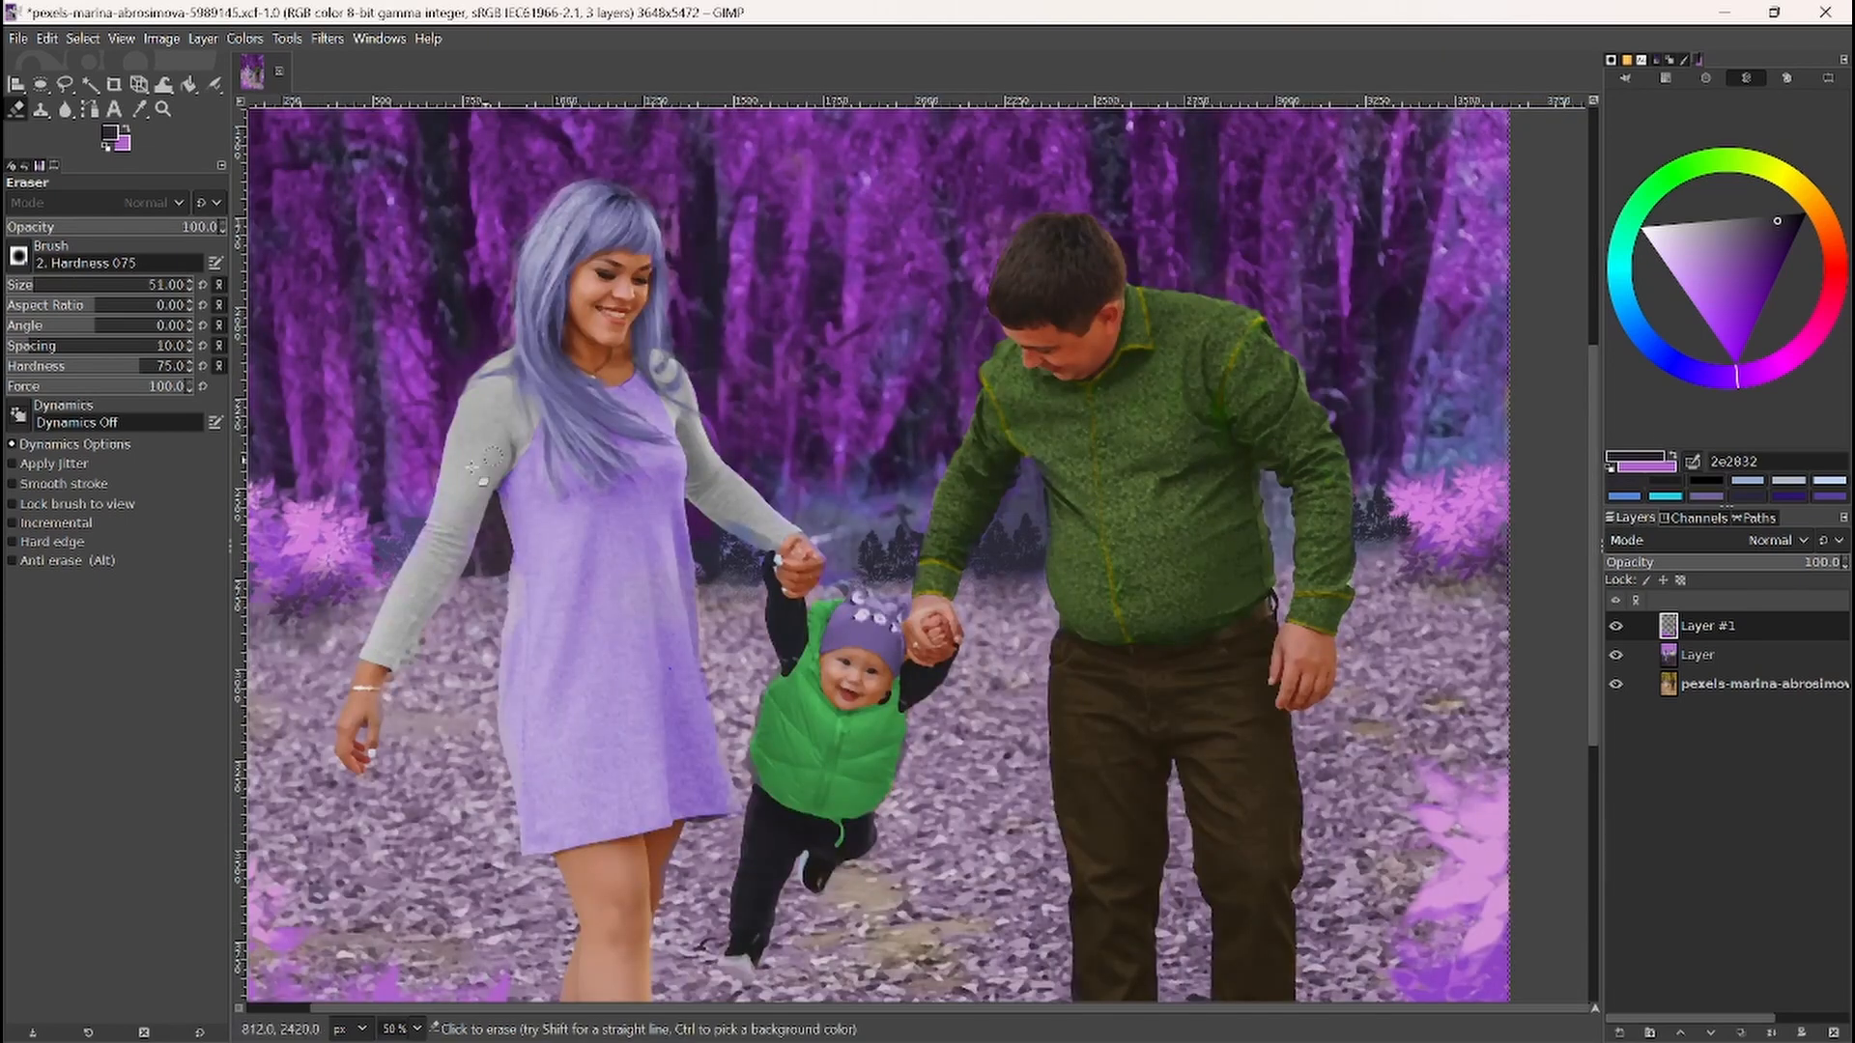
Step: Set the foreground color to gray-blue 8e95a0
scroll(473, 570, "up", 1)
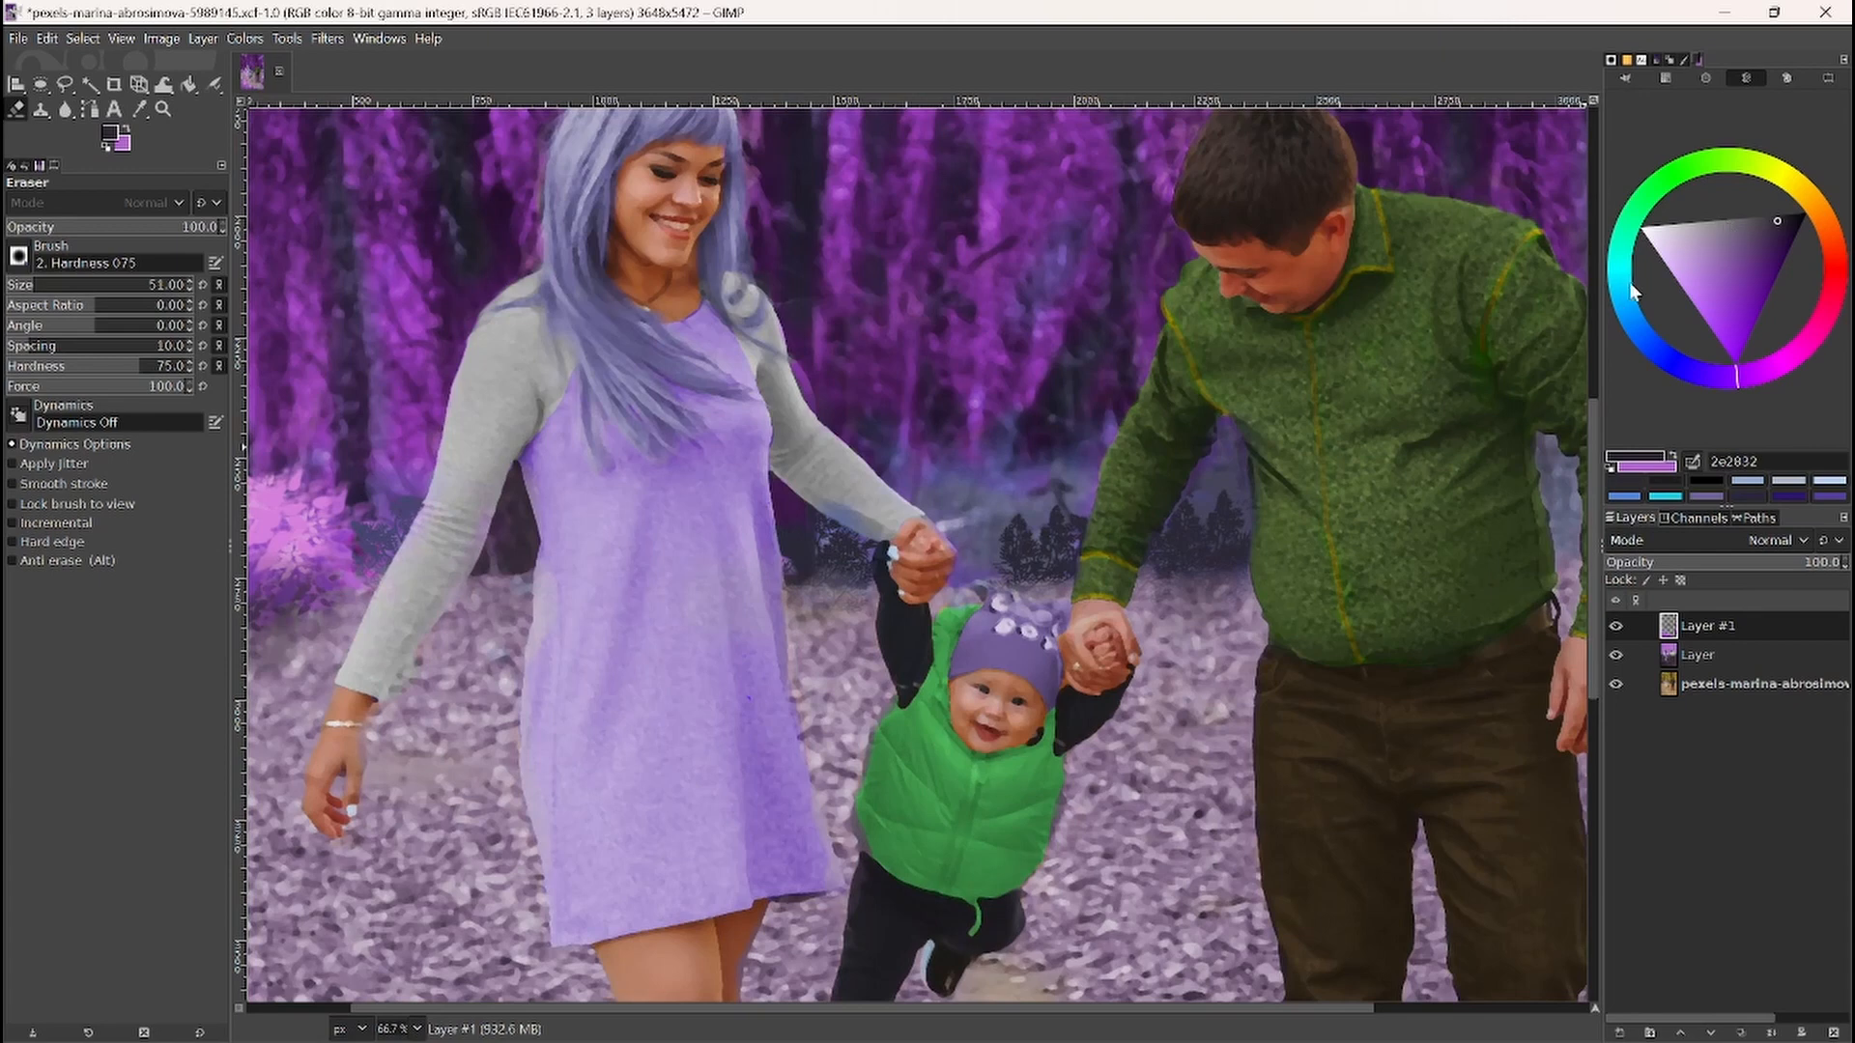
left_click(1634, 328)
left_click(1731, 235)
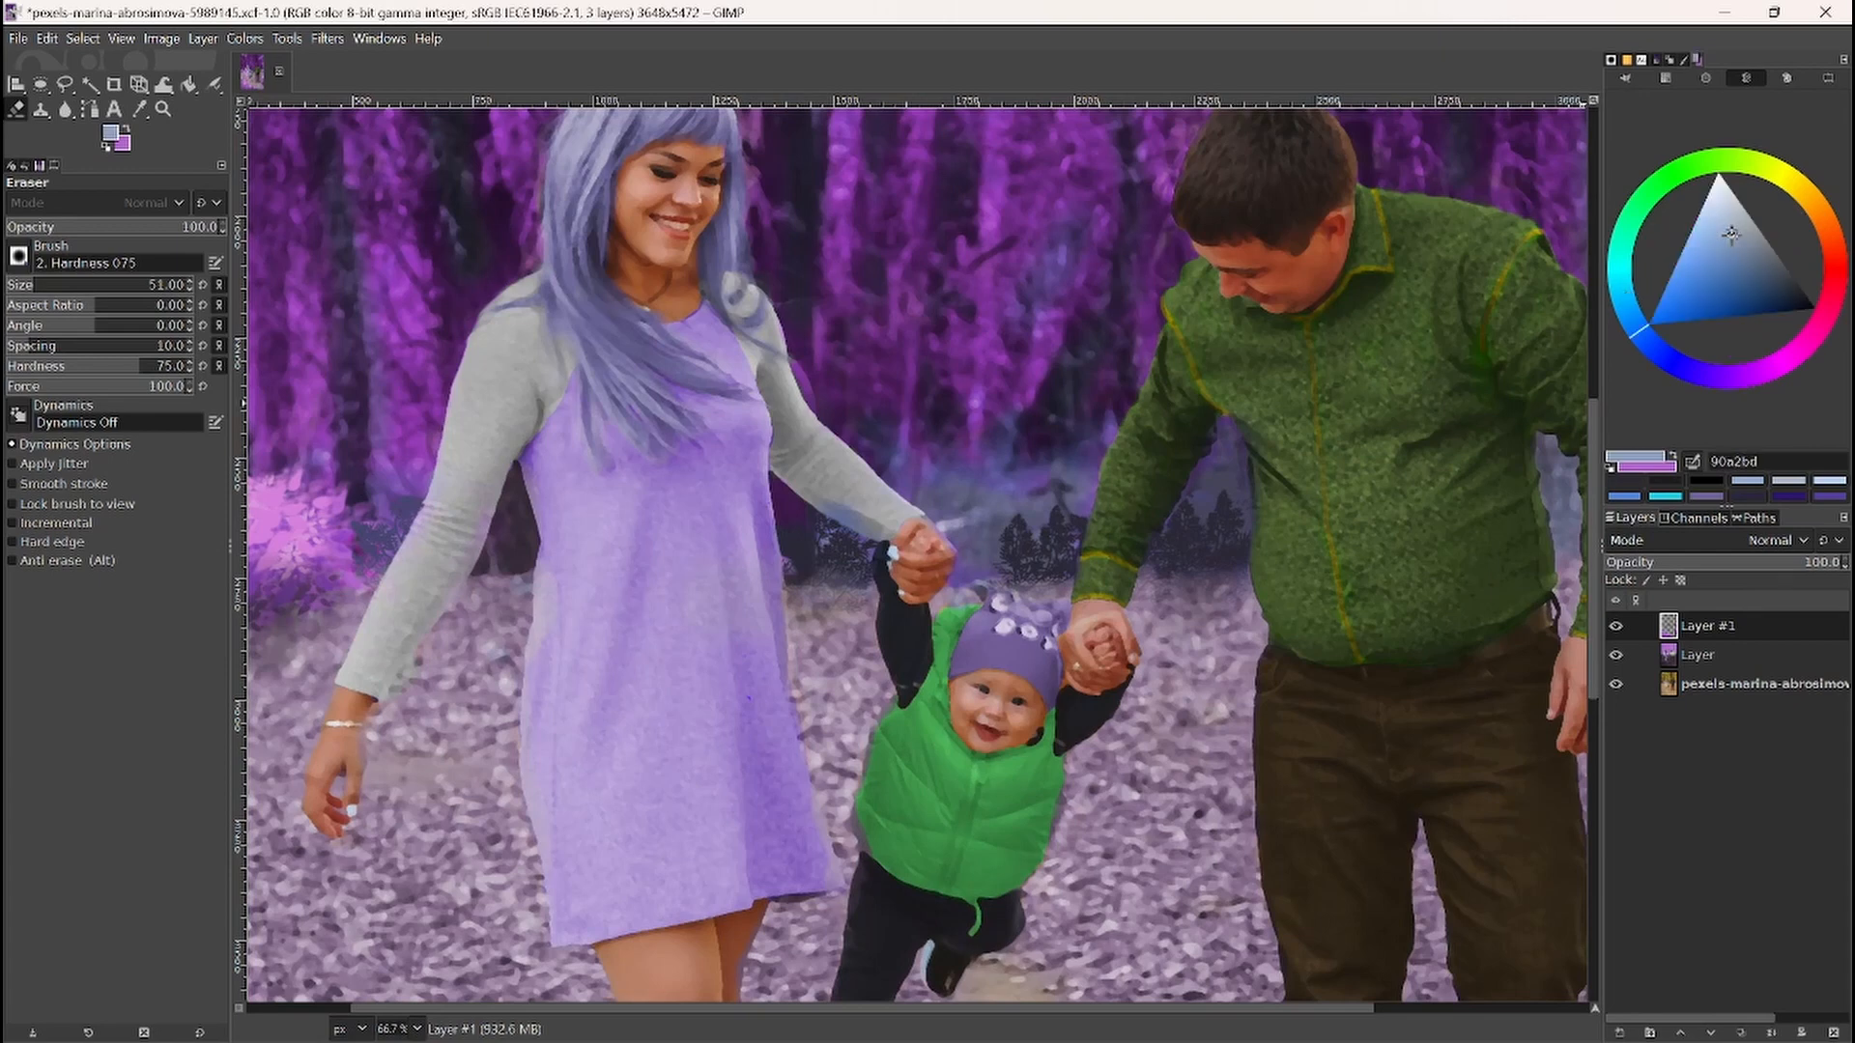
left_click_drag(1731, 235, 1749, 232)
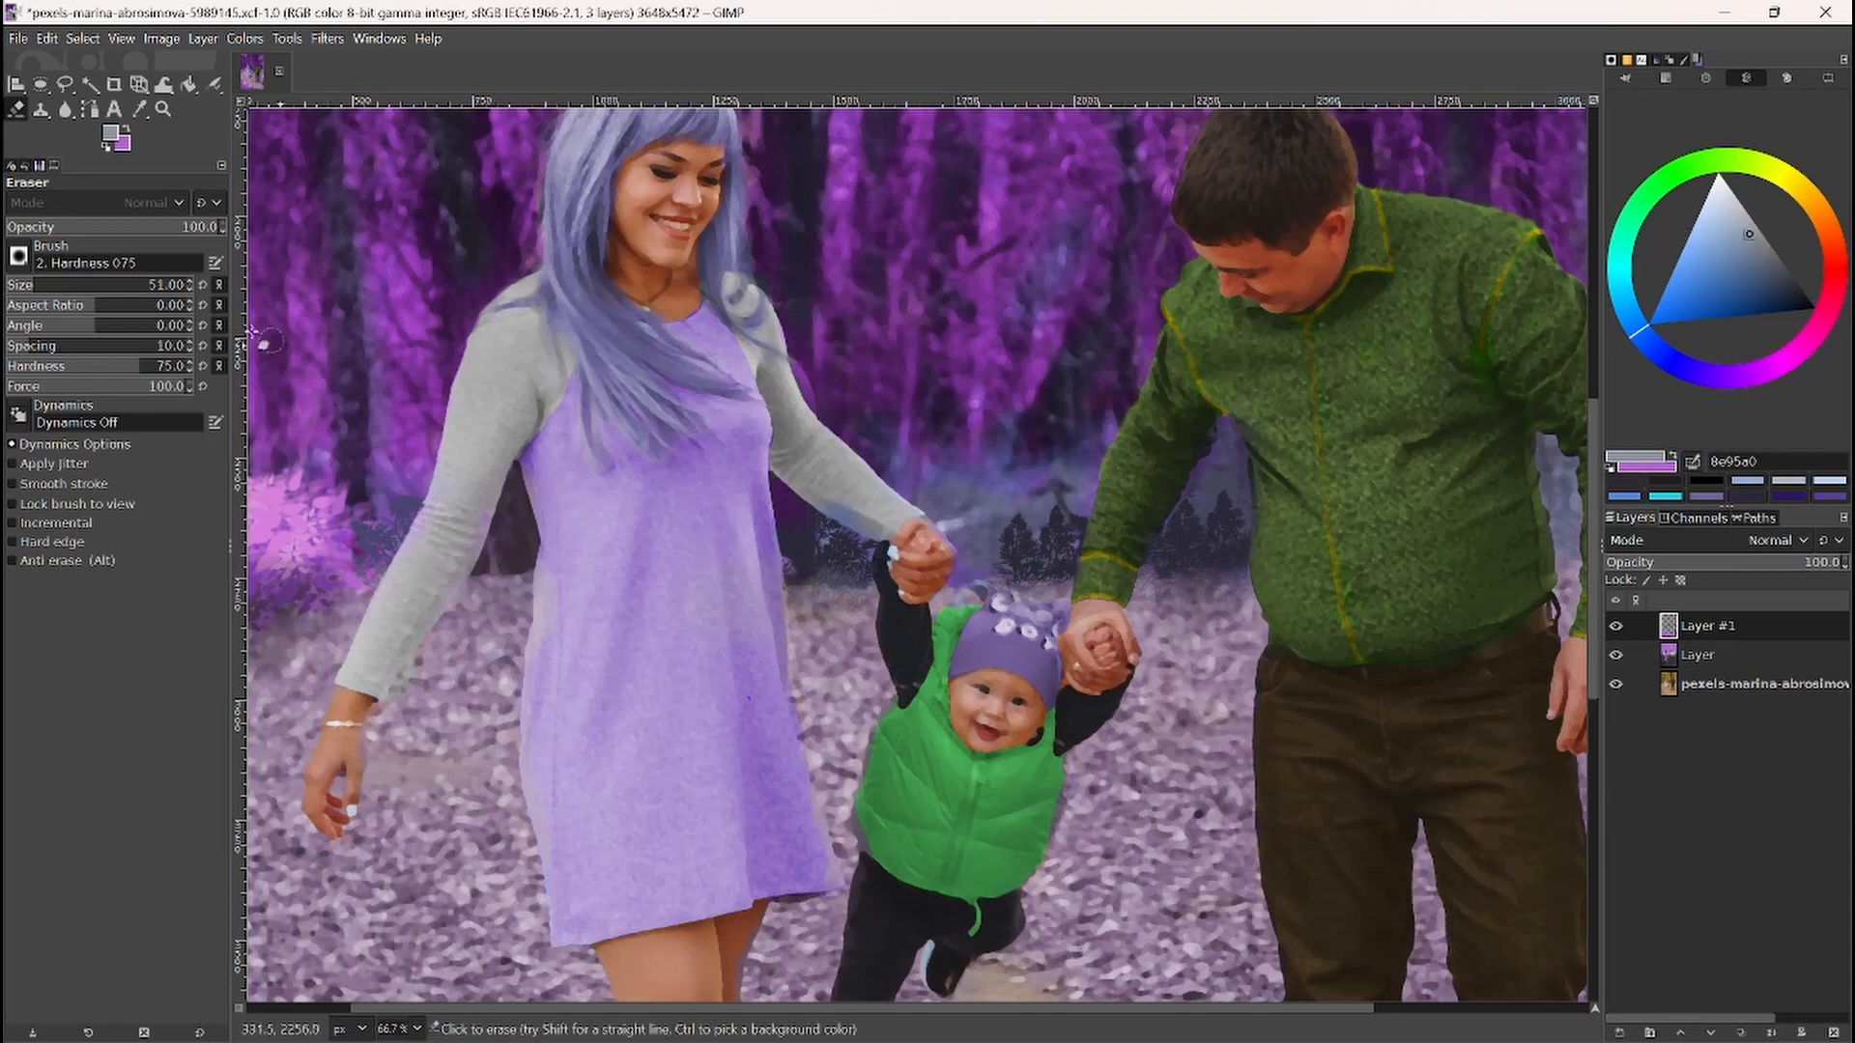
Step: Switch to the Airbrush and set its size to 161, opacity to 40.7 and hardness to 42
left_click(214, 84)
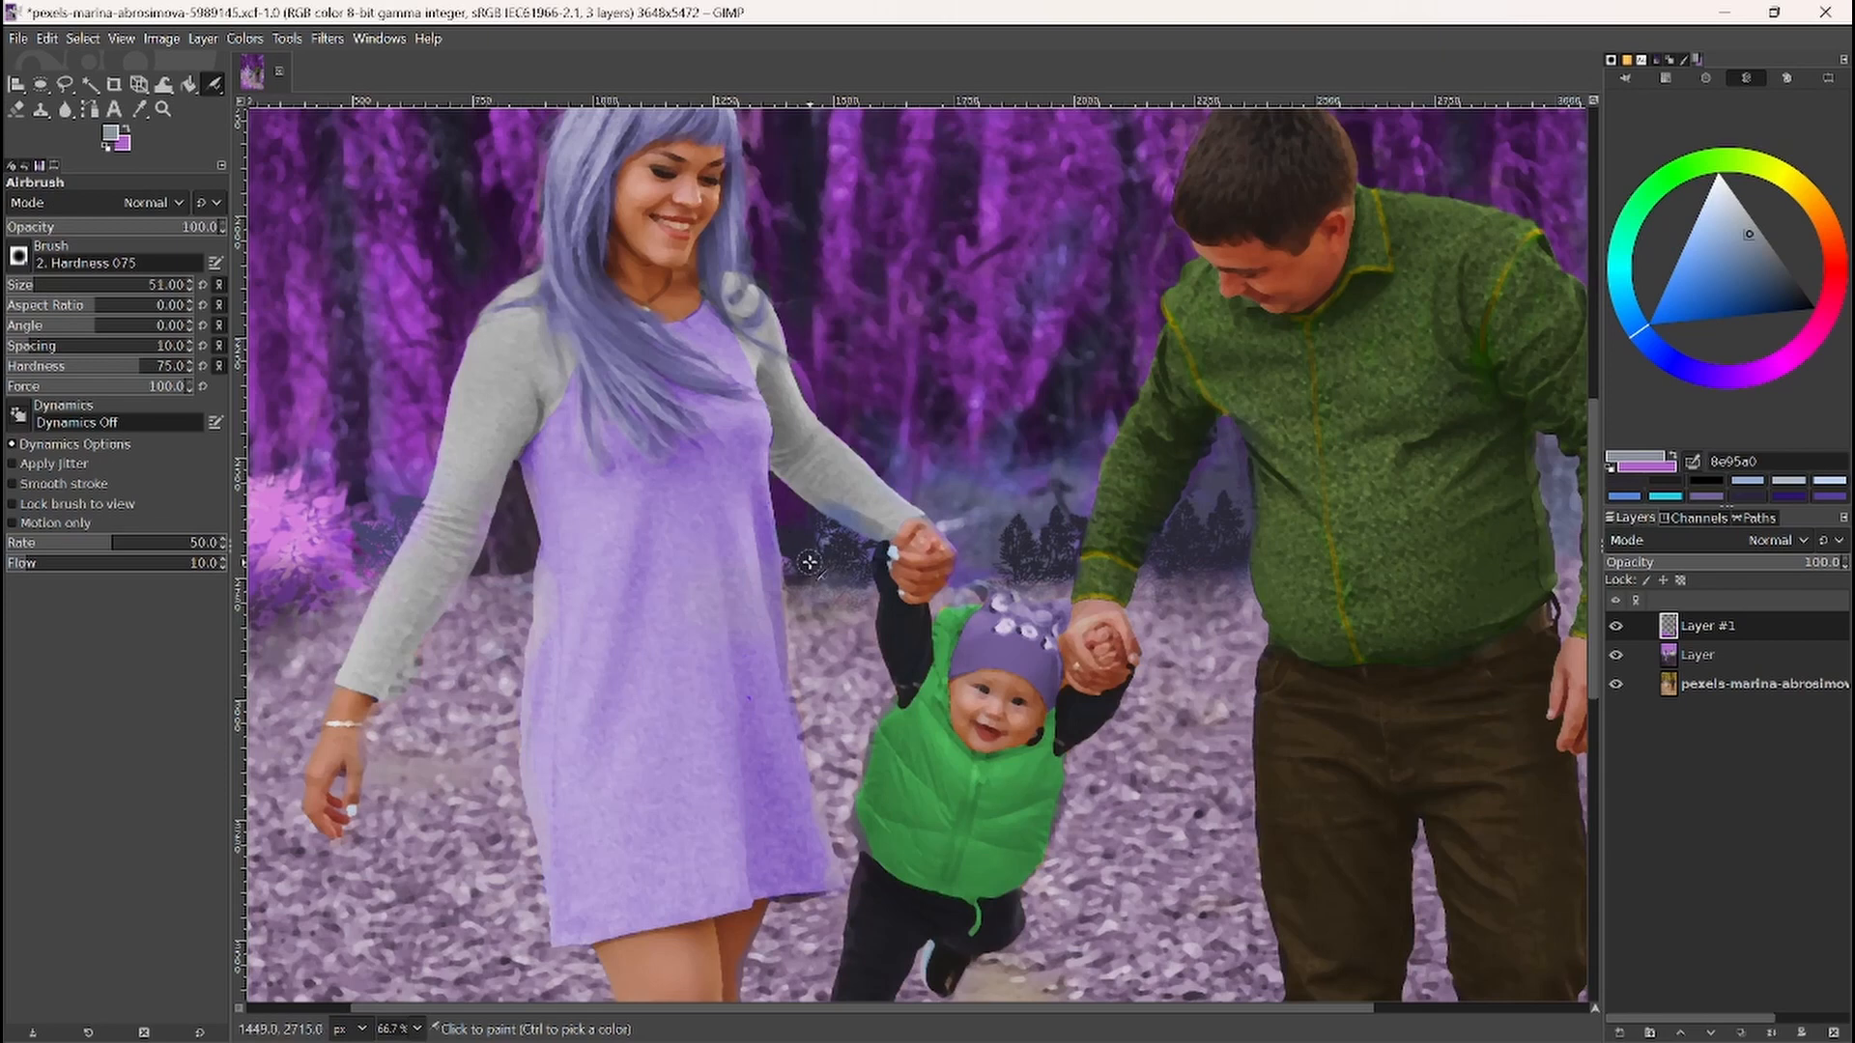
key("shift+bracketright")
key("shift+bracketright")
key("shift+bracketright")
key("shift+bracketright")
key("shift+bracketright")
key("shift+bracketright")
key("shift+bracketright")
key("shift+bracketright")
key("shift+bracketright")
key("shift+bracketright")
key("shift+bracketright")
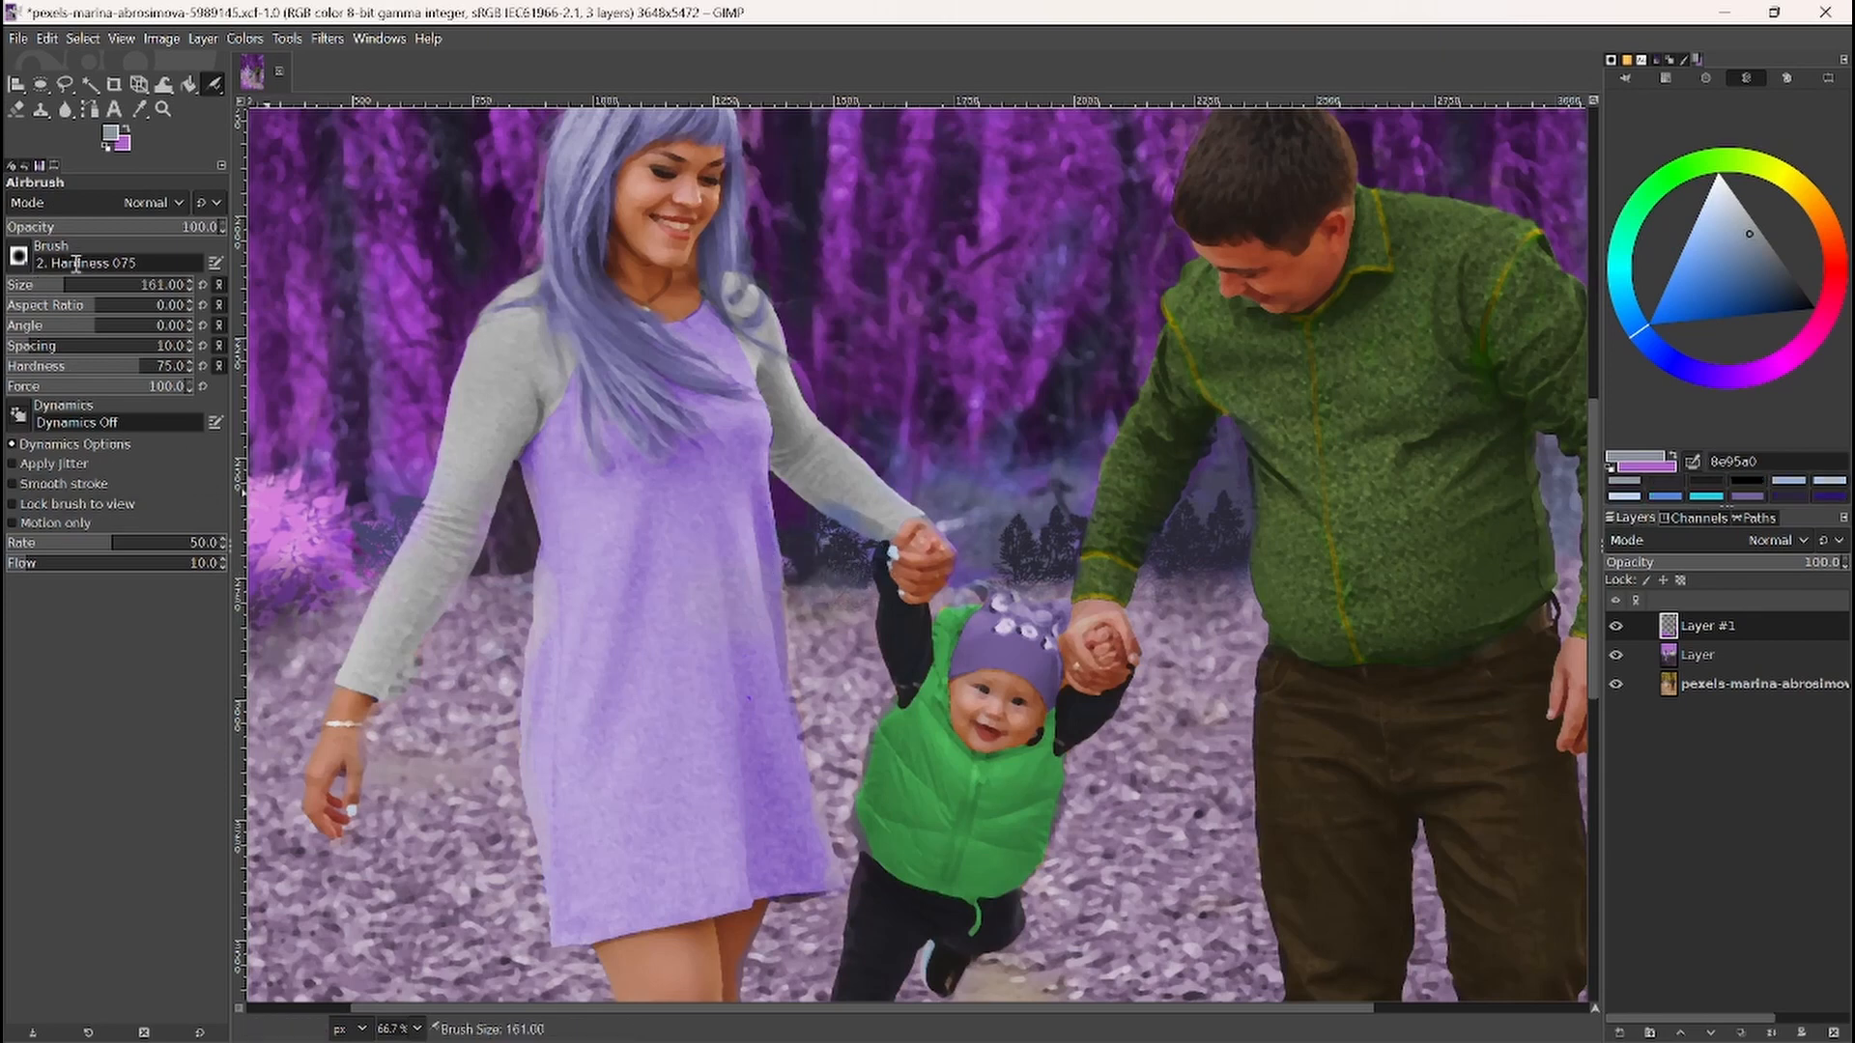
left_click_drag(100, 230, 80, 228)
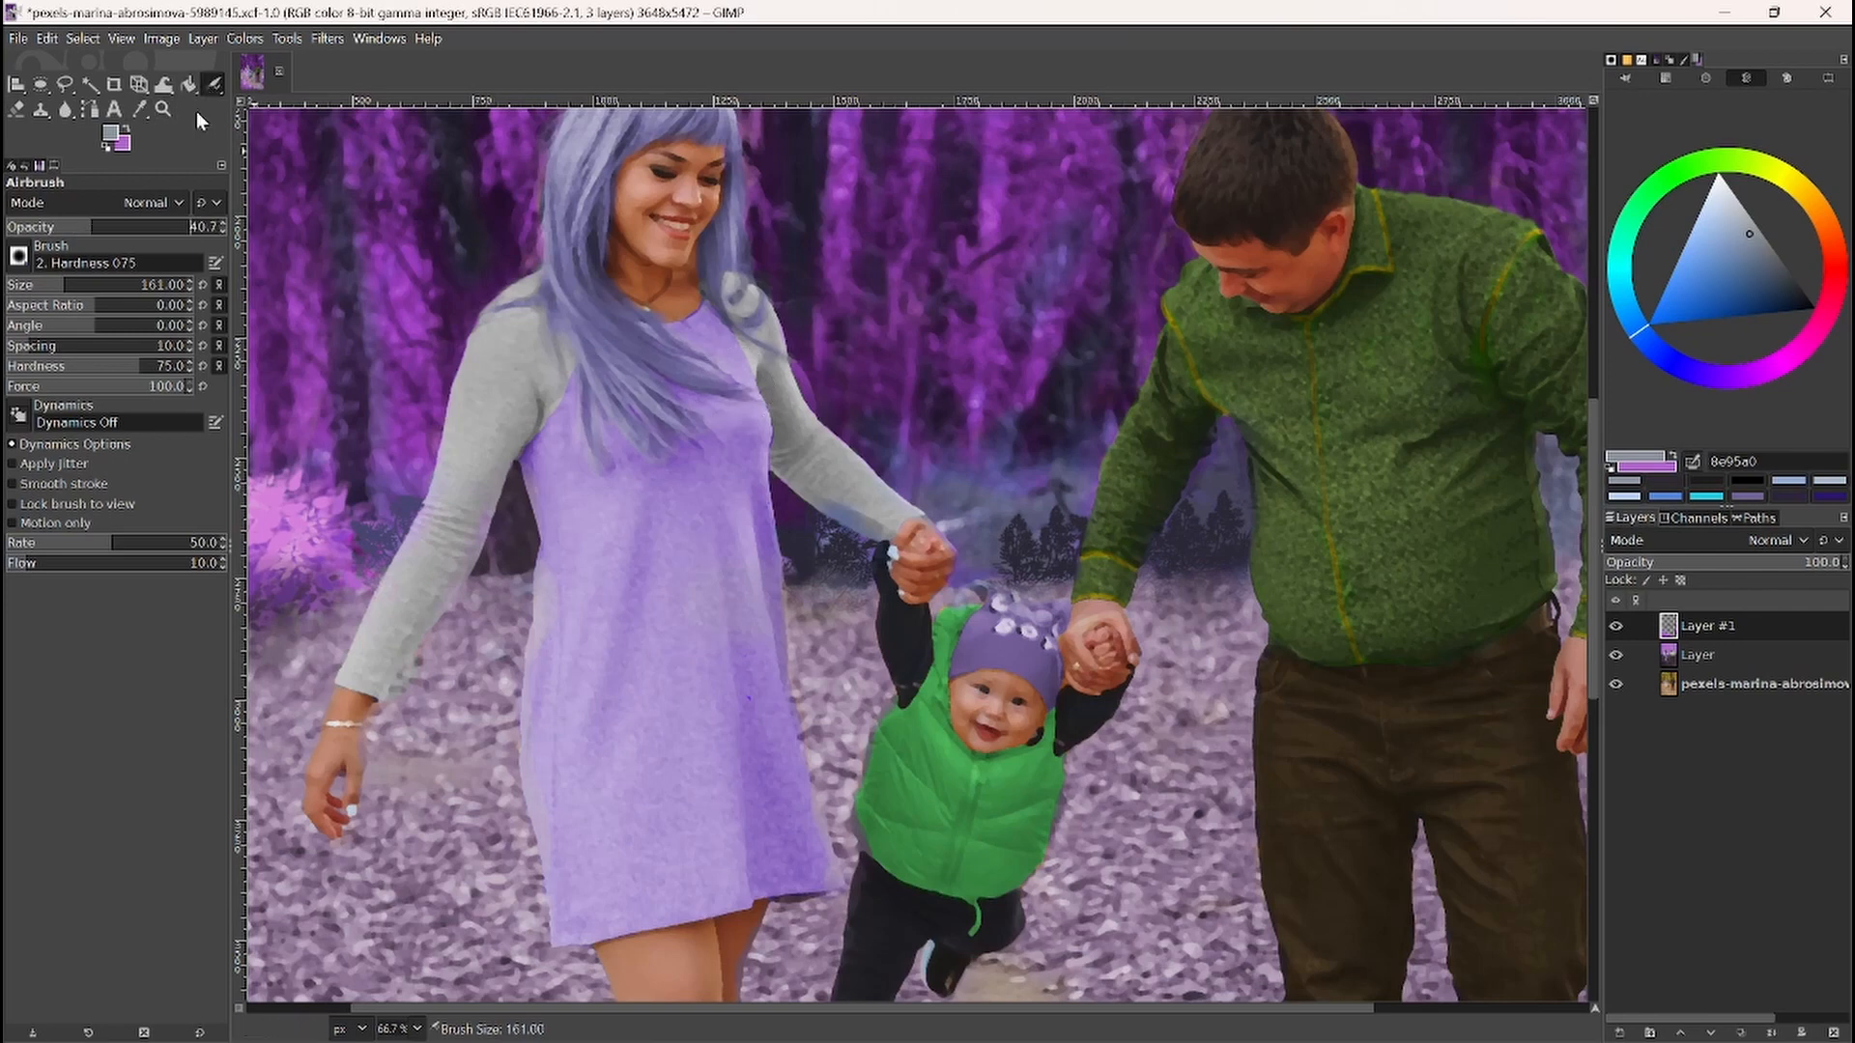
left_click_drag(95, 365, 80, 366)
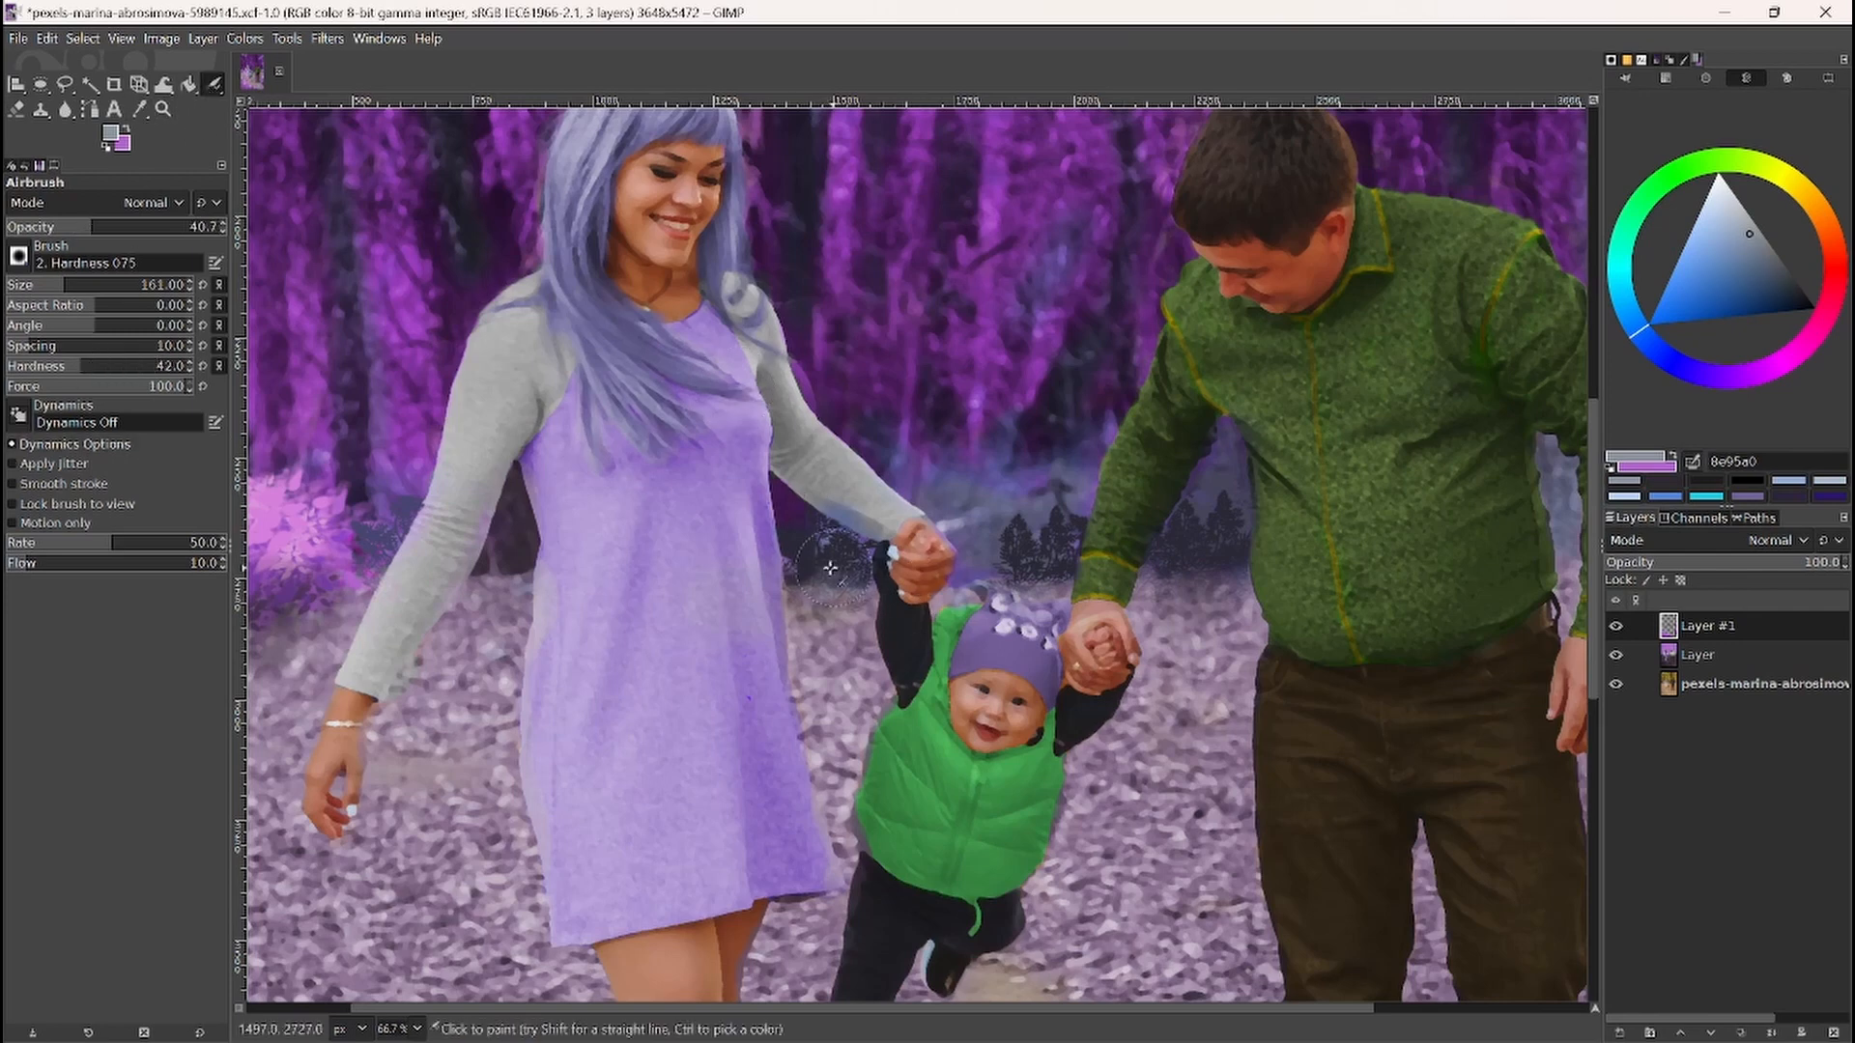
Step: Airbrush soft haze over the background next to the woman's hand holding the baby, lightening the foreground to 9db0ca
mouse_move(821, 559)
left_mouse_down()
mouse_move(789, 538)
mouse_move(826, 572)
left_mouse_up()
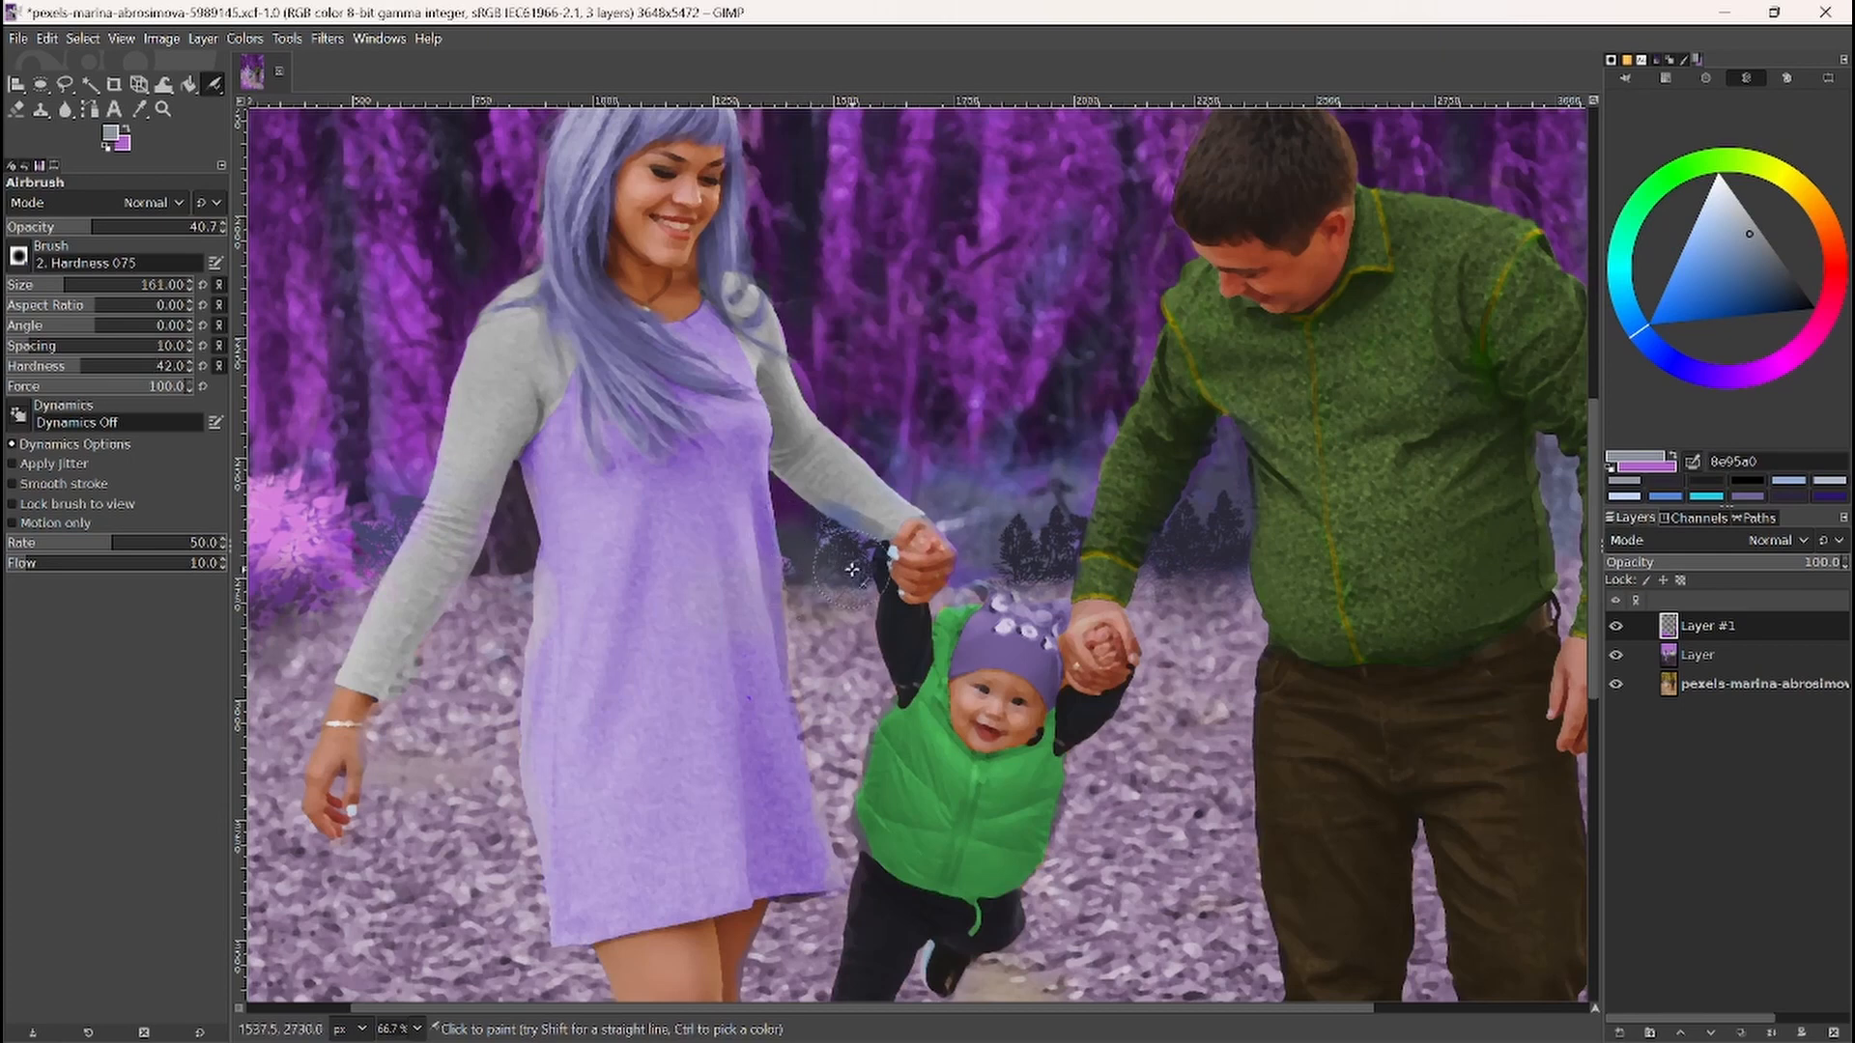
left_click_drag(1749, 226, 1726, 227)
left_click_drag(845, 561, 809, 581)
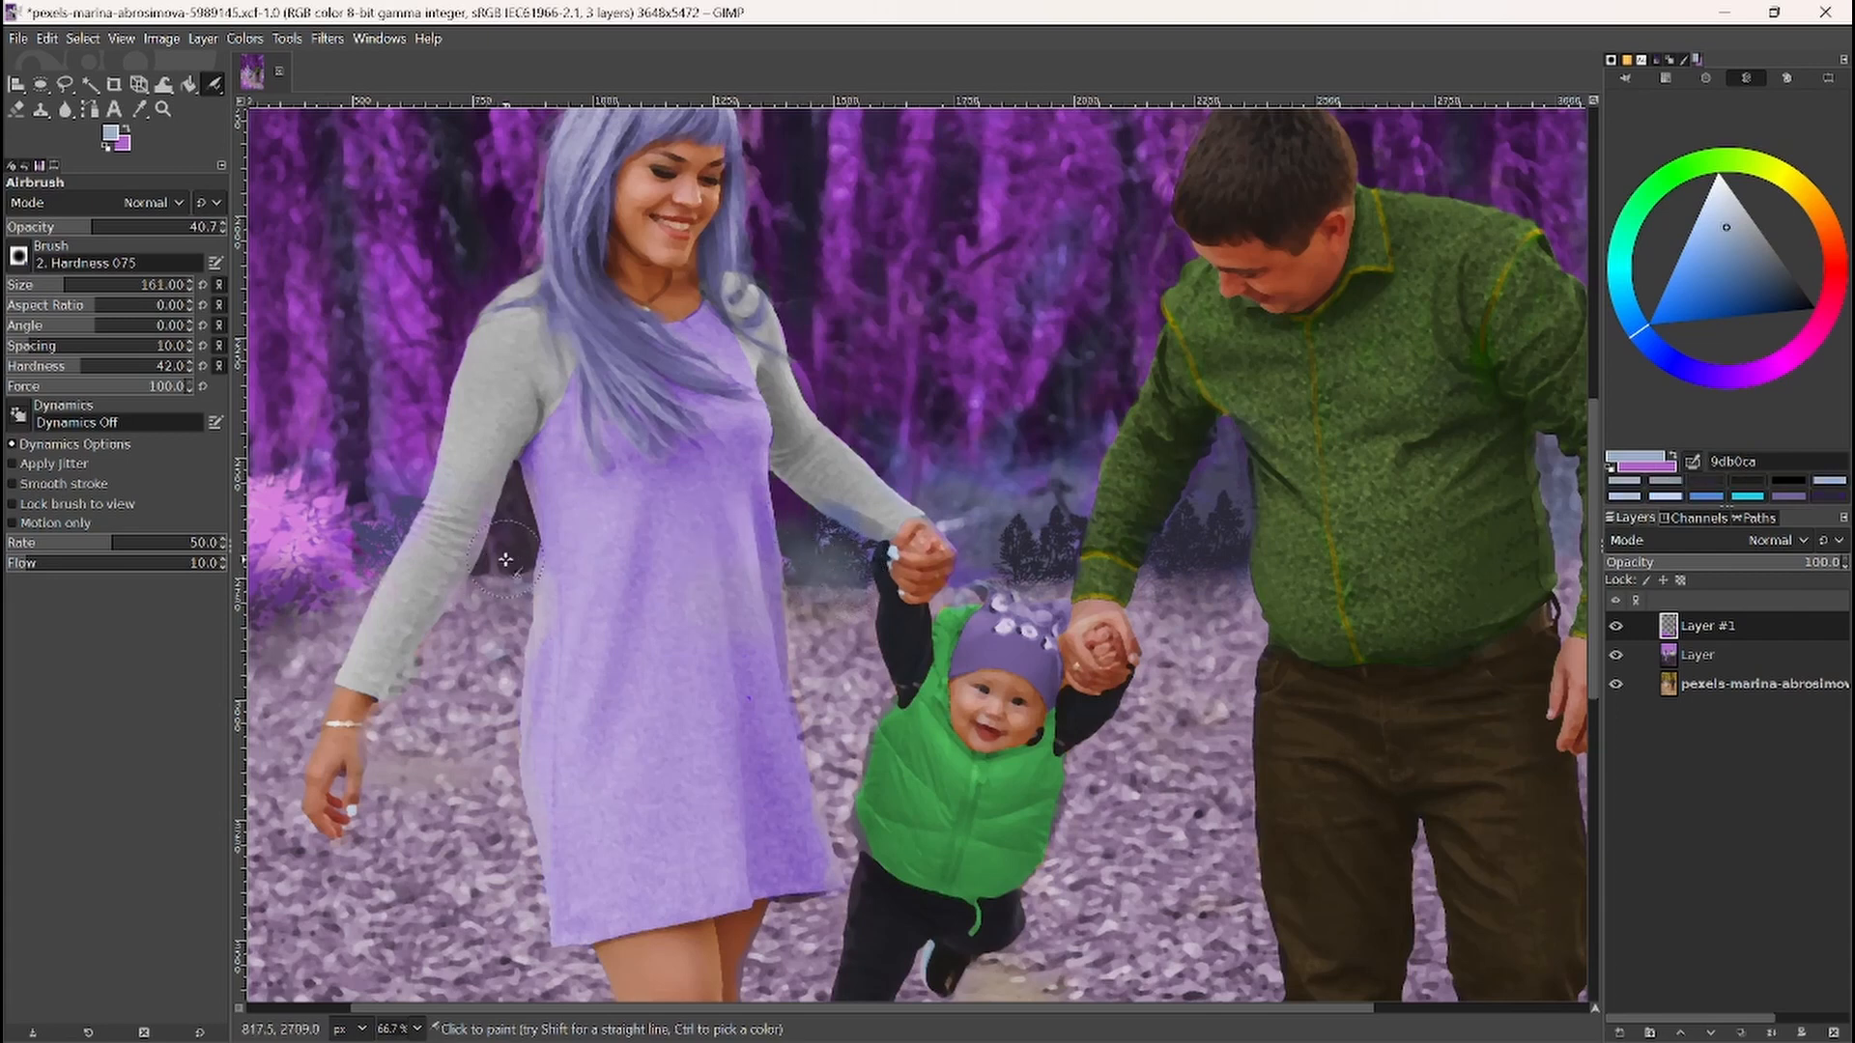
Step: Airbrush the pale blue haze between the woman's arm and dress, and between the man and the right pink bush
mouse_move(505, 559)
left_mouse_down()
mouse_move(503, 535)
mouse_move(521, 546)
left_mouse_up()
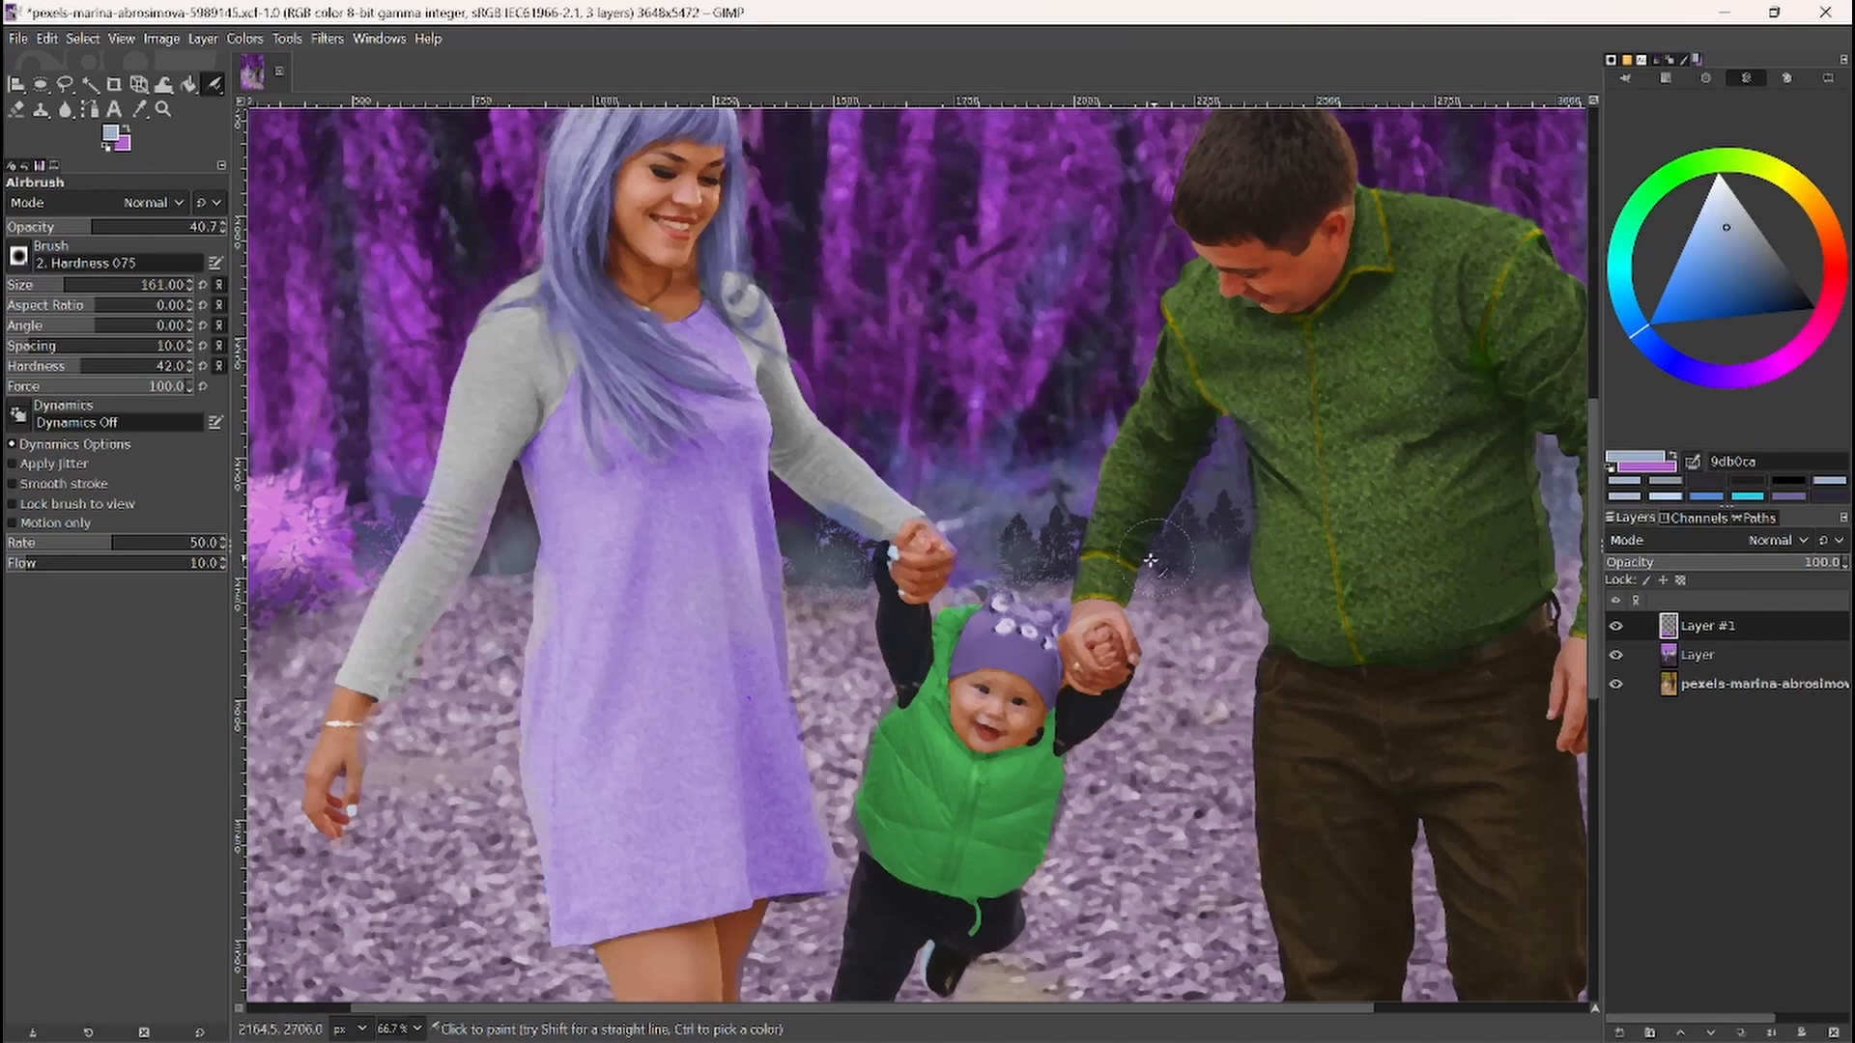
scroll(1293, 547, "down", 1)
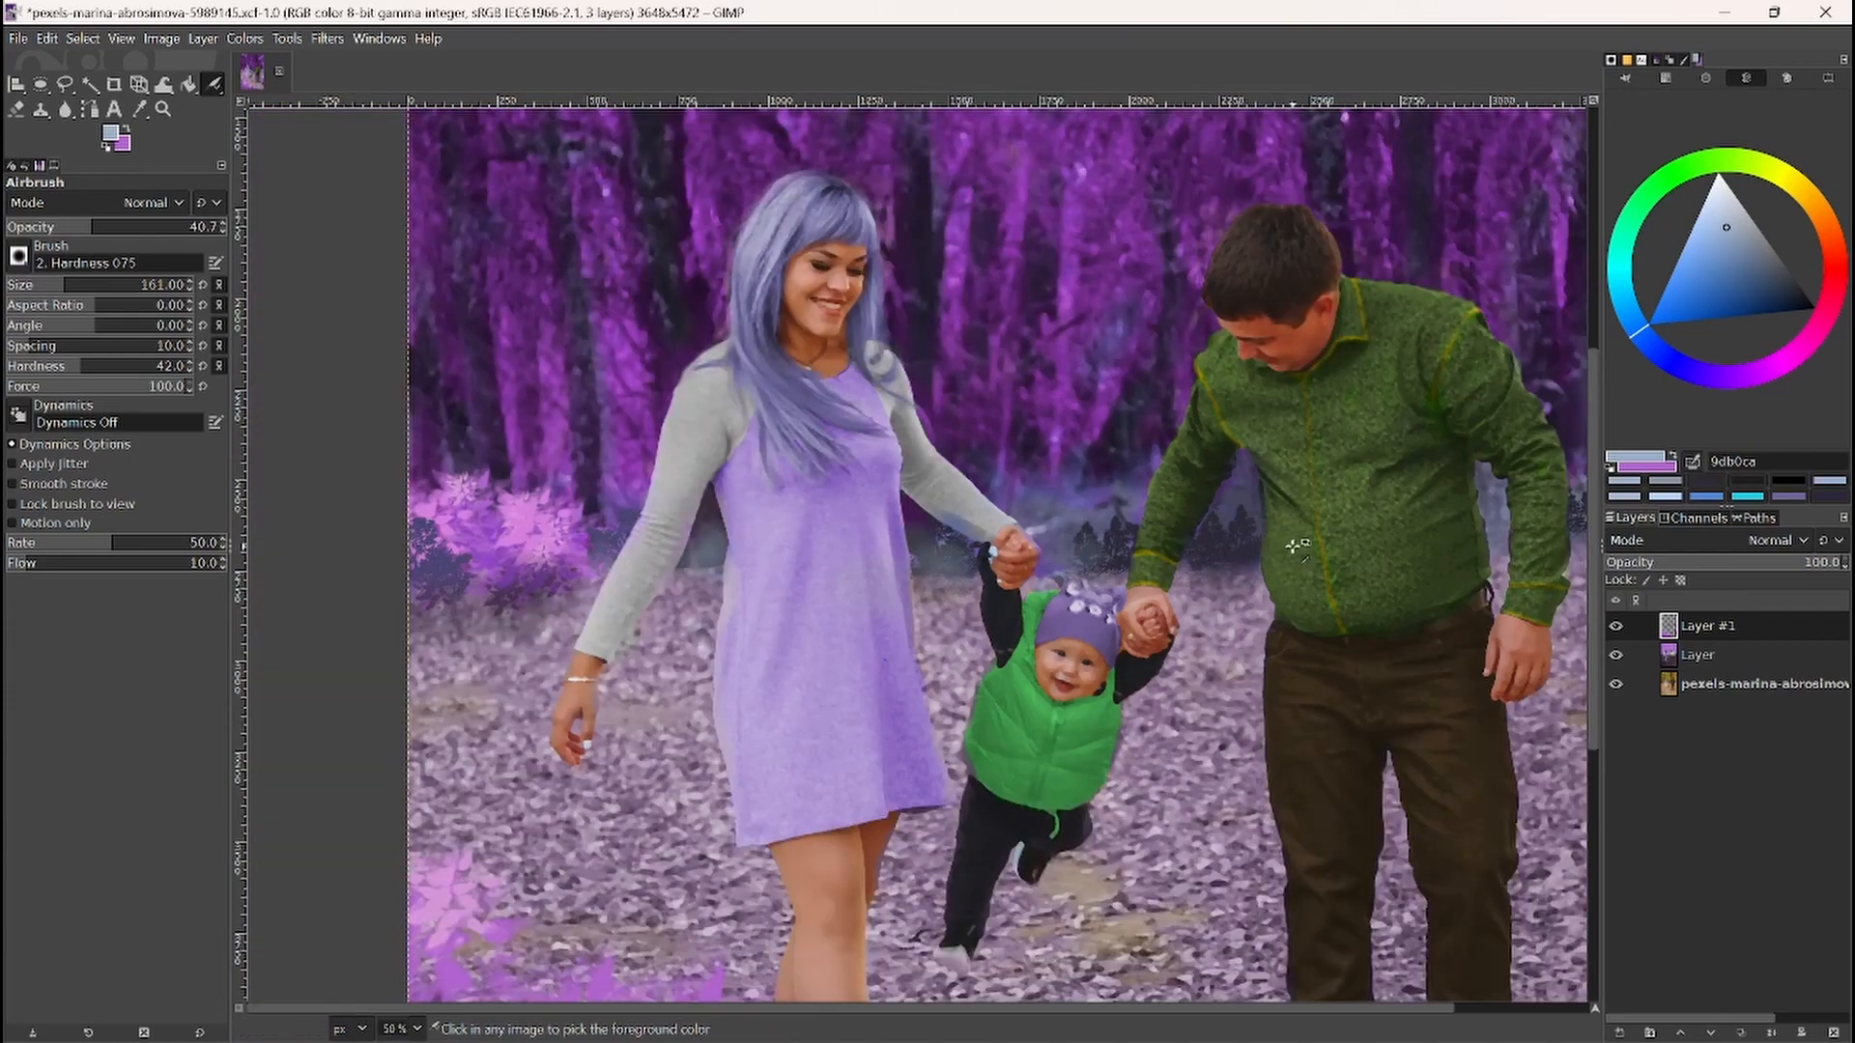
scroll(1382, 541, "right", 2)
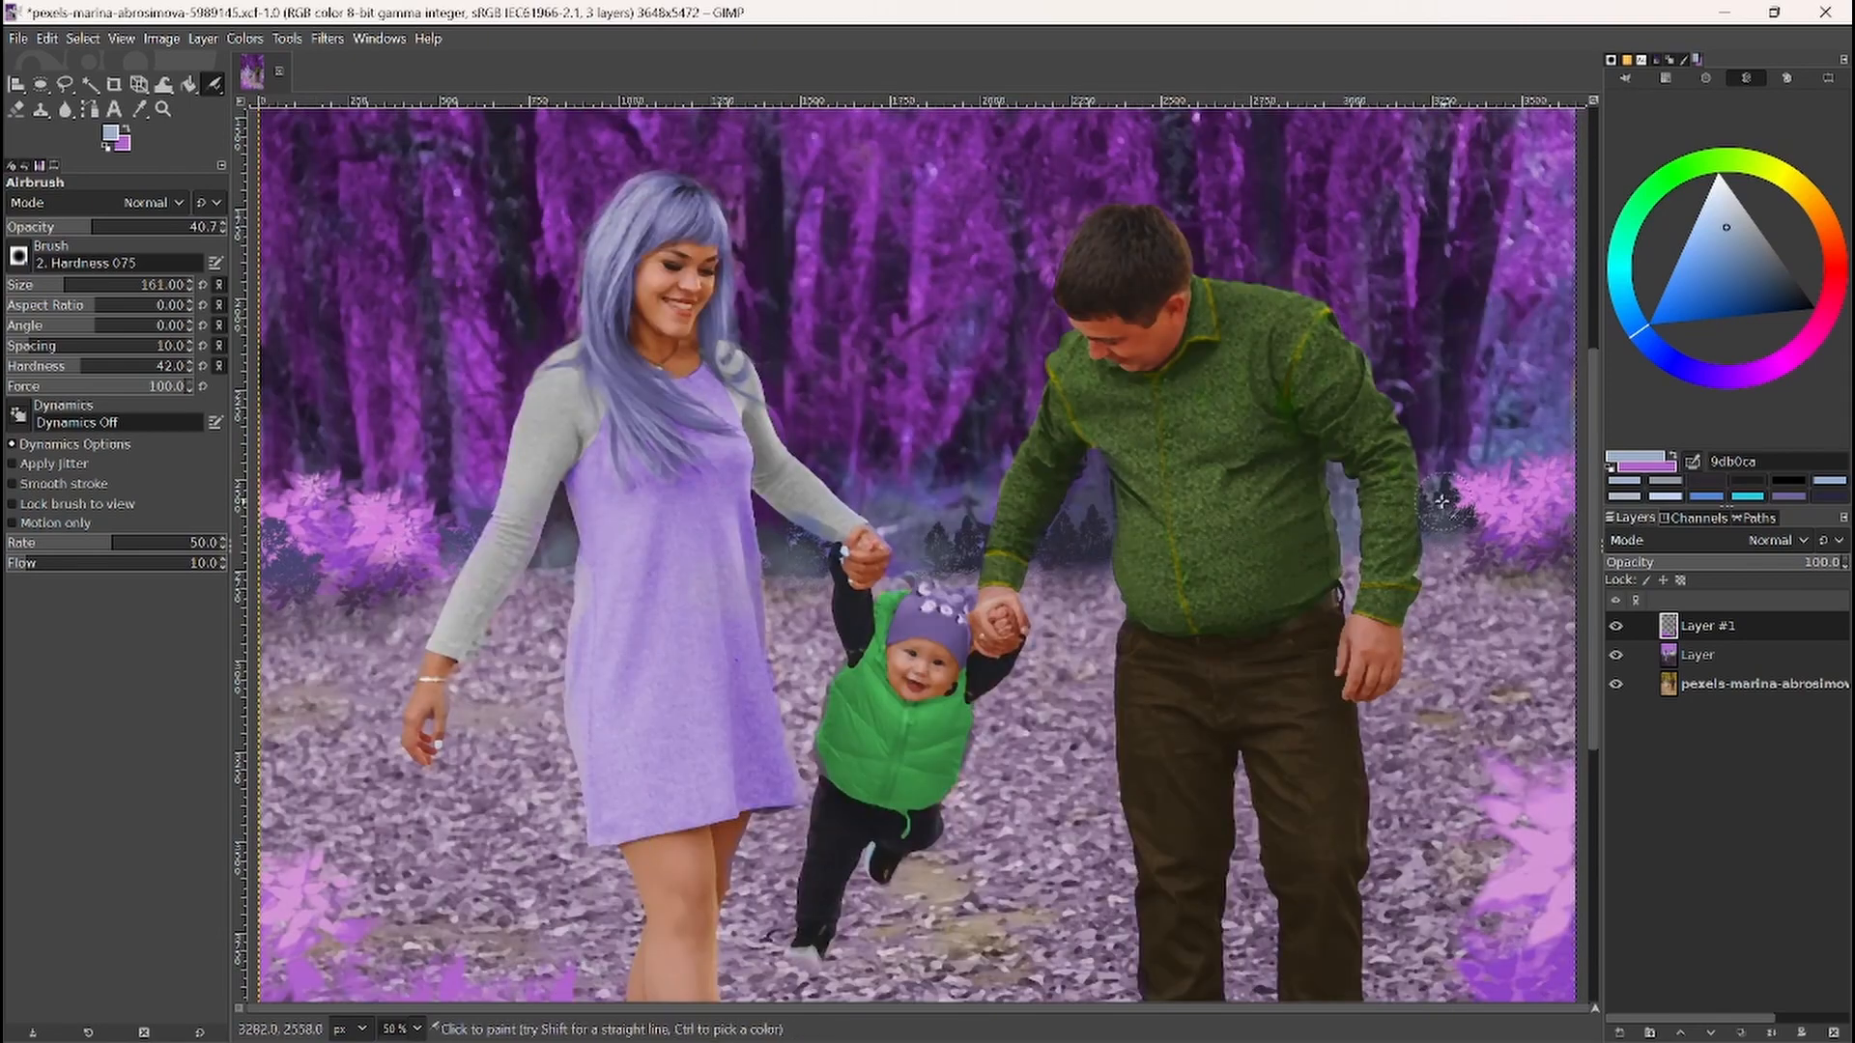
left_click_drag(1441, 501, 1474, 533)
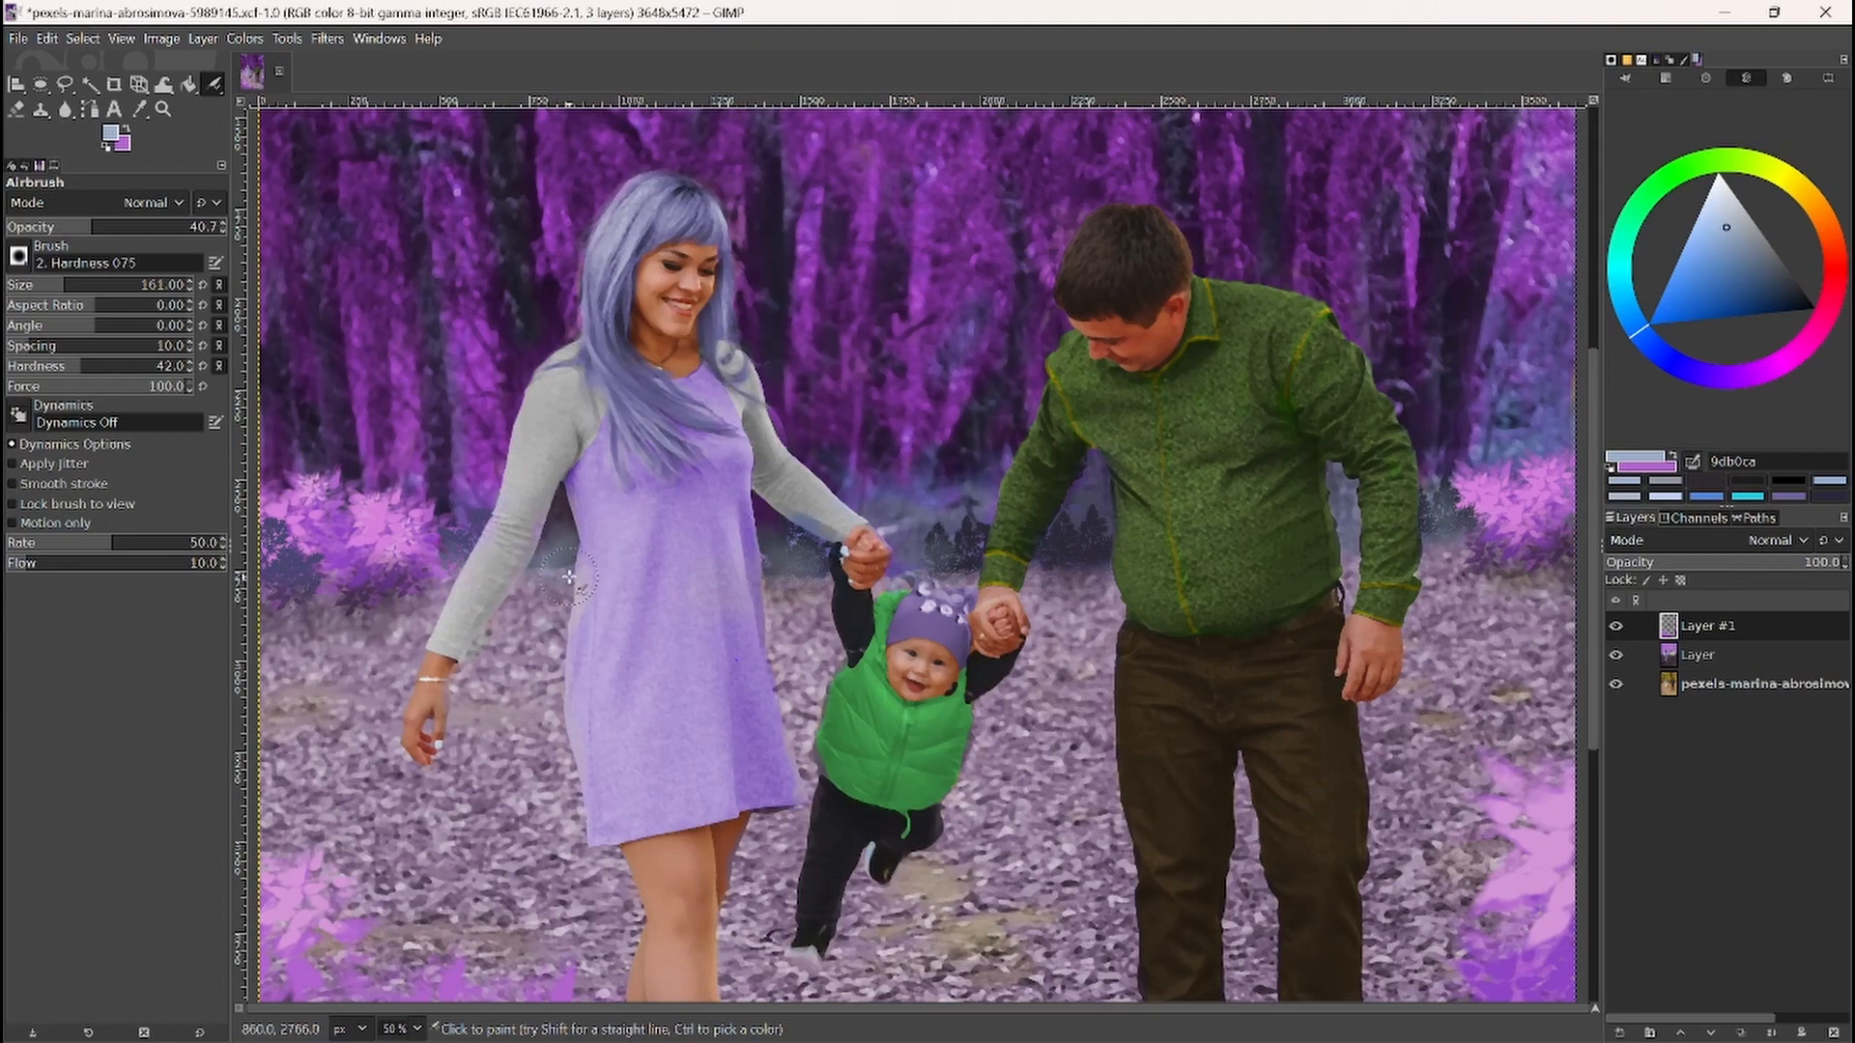
scroll(608, 510, "down", 4)
scroll(537, 520, "up", 1)
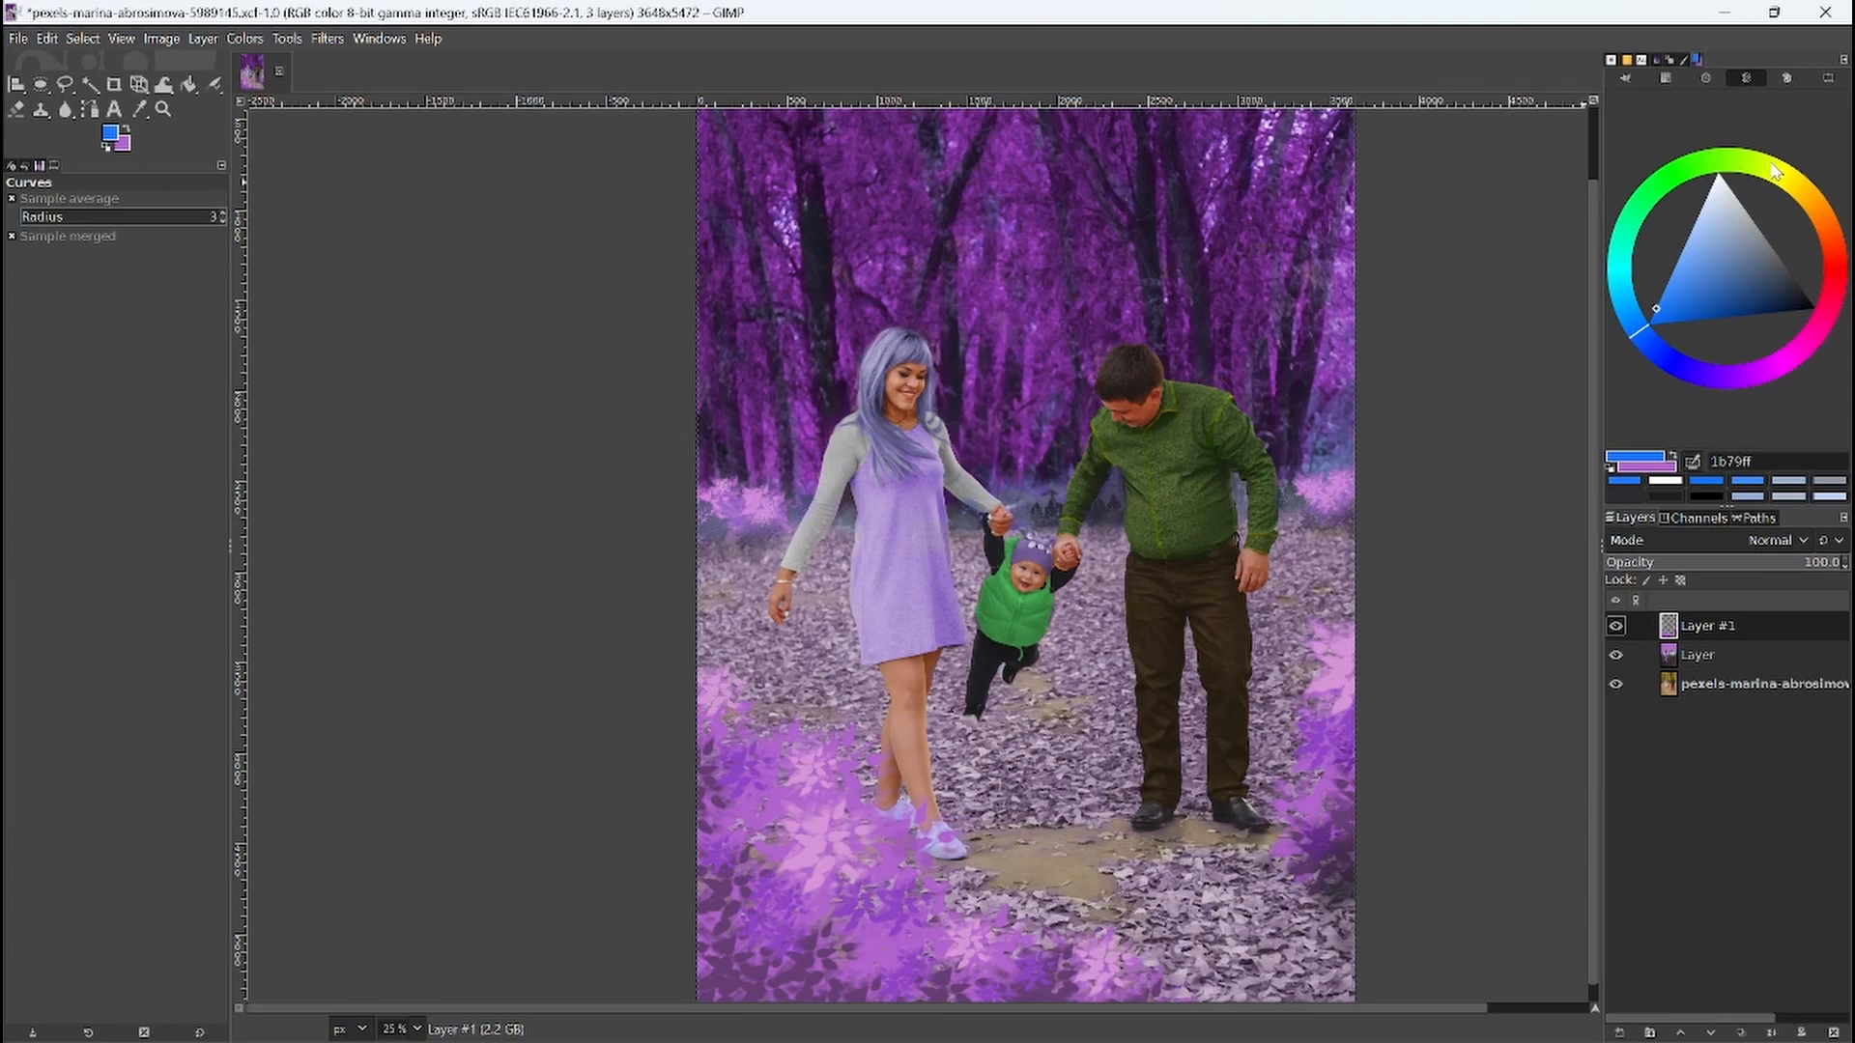
Step: Create a new layer group above Layer #1
right_click(1702, 626)
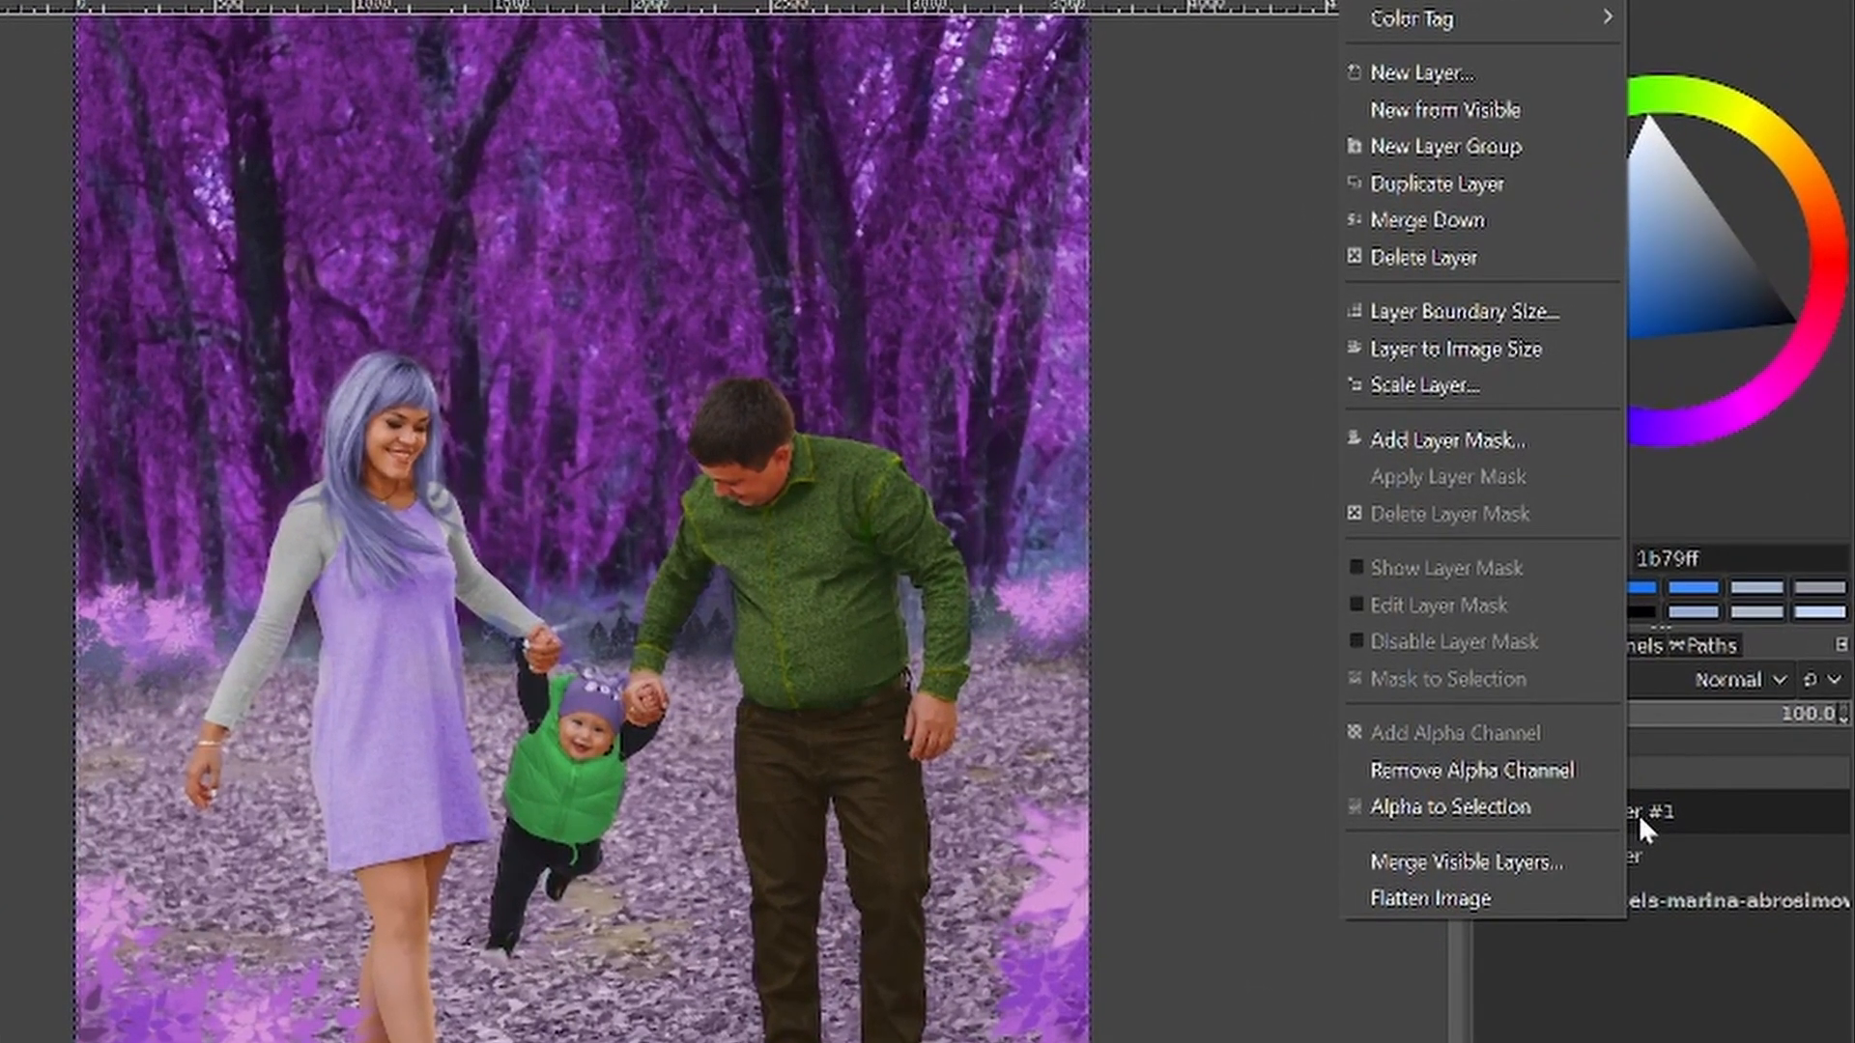
left_click(1667, 820)
right_click(1652, 823)
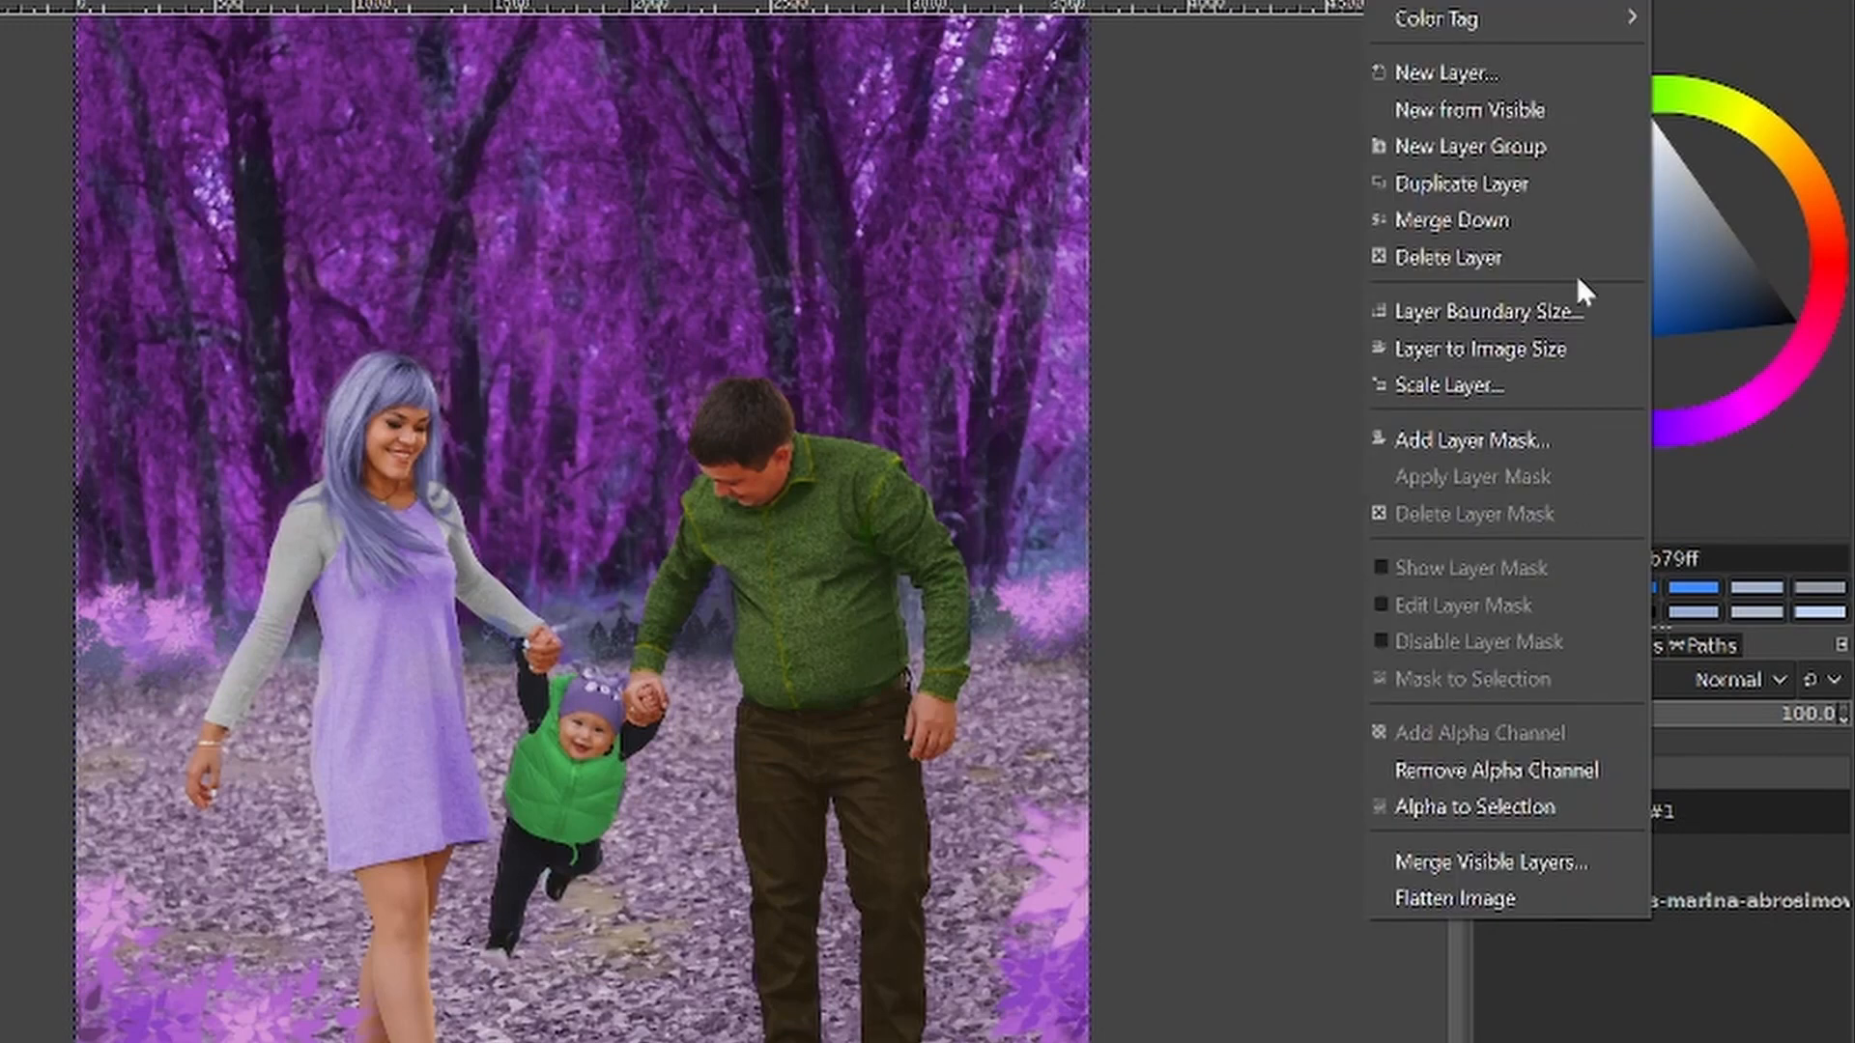
left_click(1481, 156)
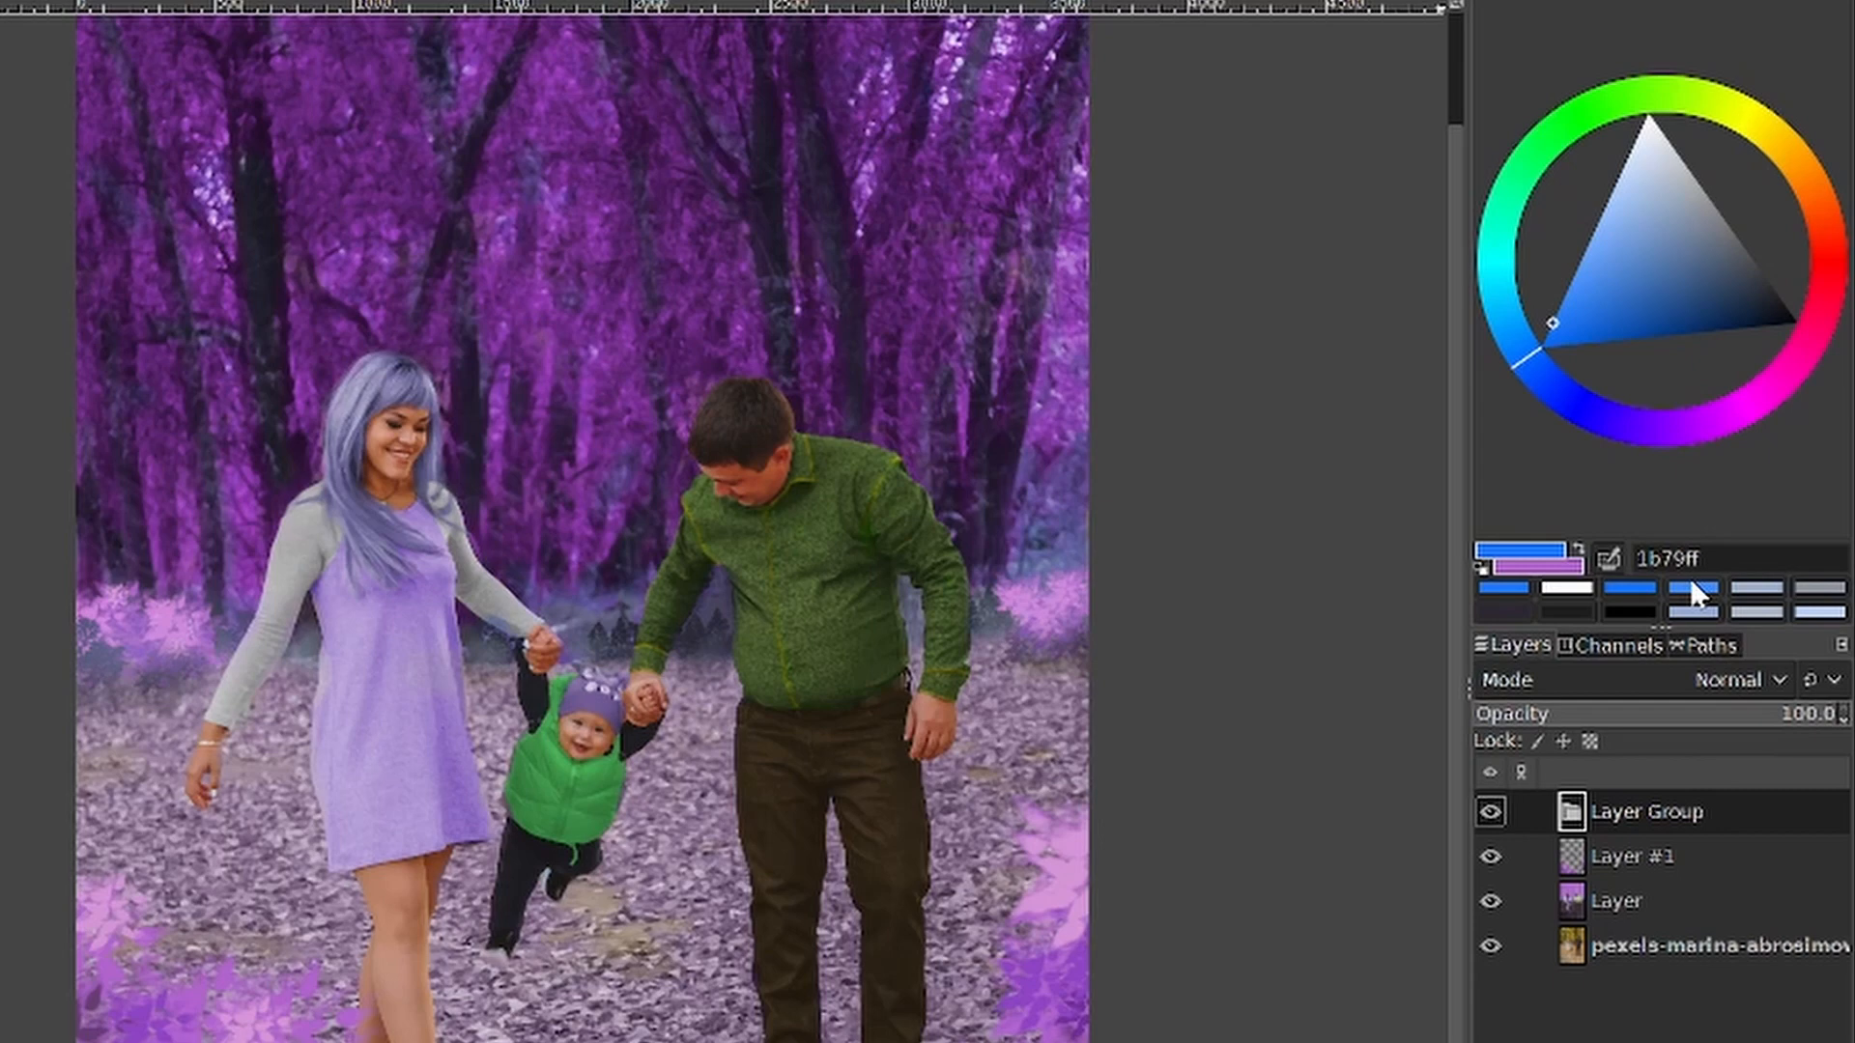
Step: Add a transparent 3648 x 5472 px layer inside the layer group and rename it White
right_click(1662, 812)
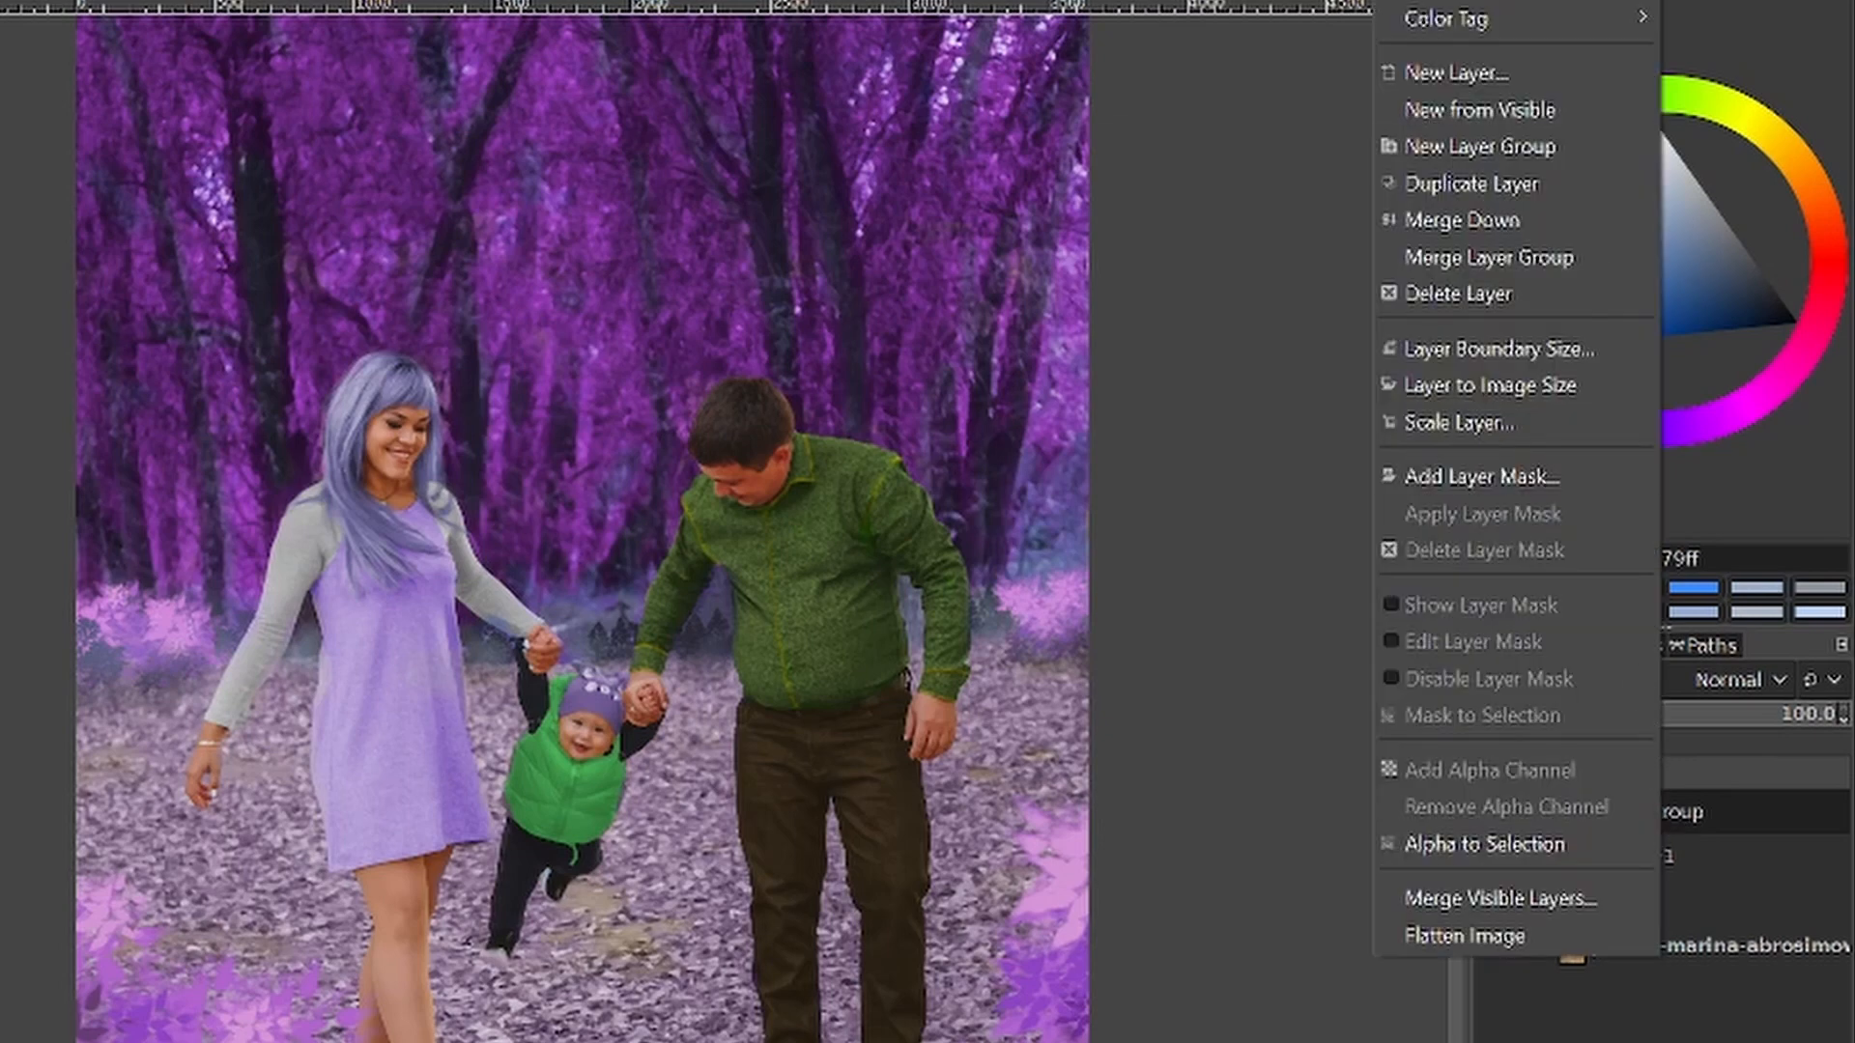
left_click(1459, 81)
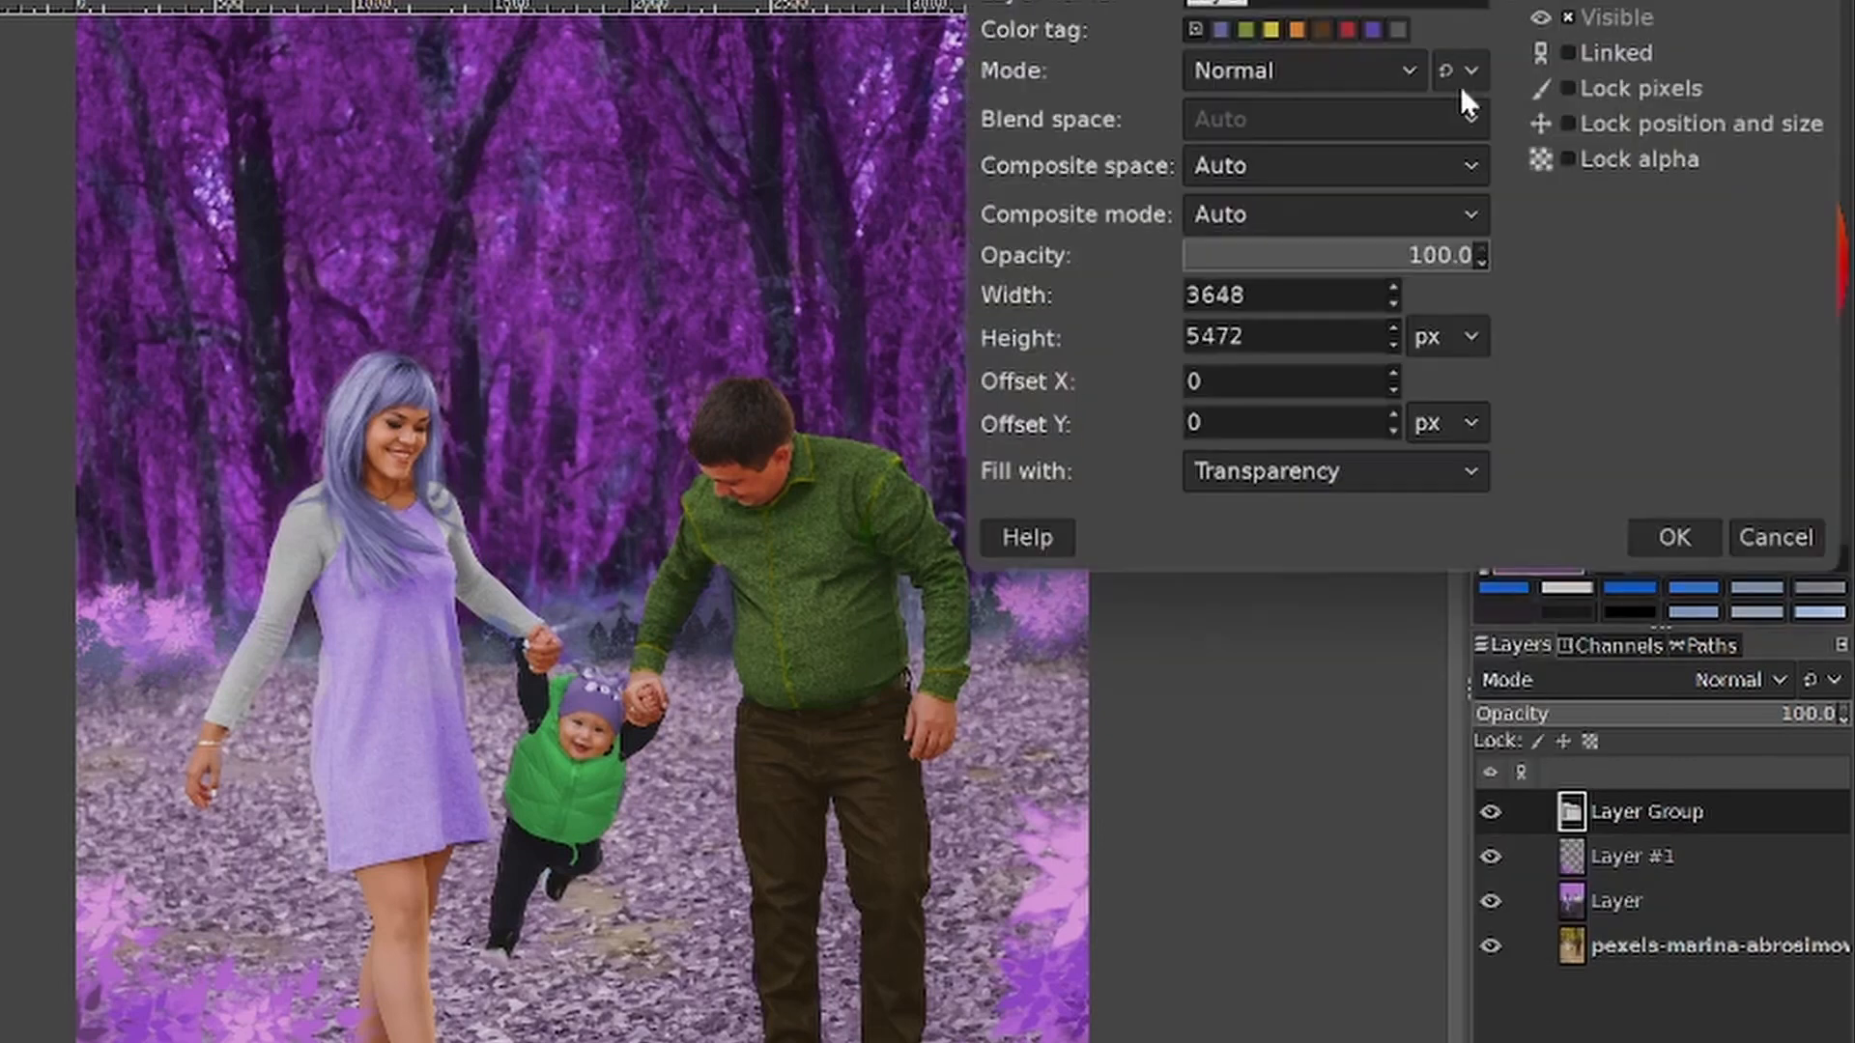
left_click(1681, 533)
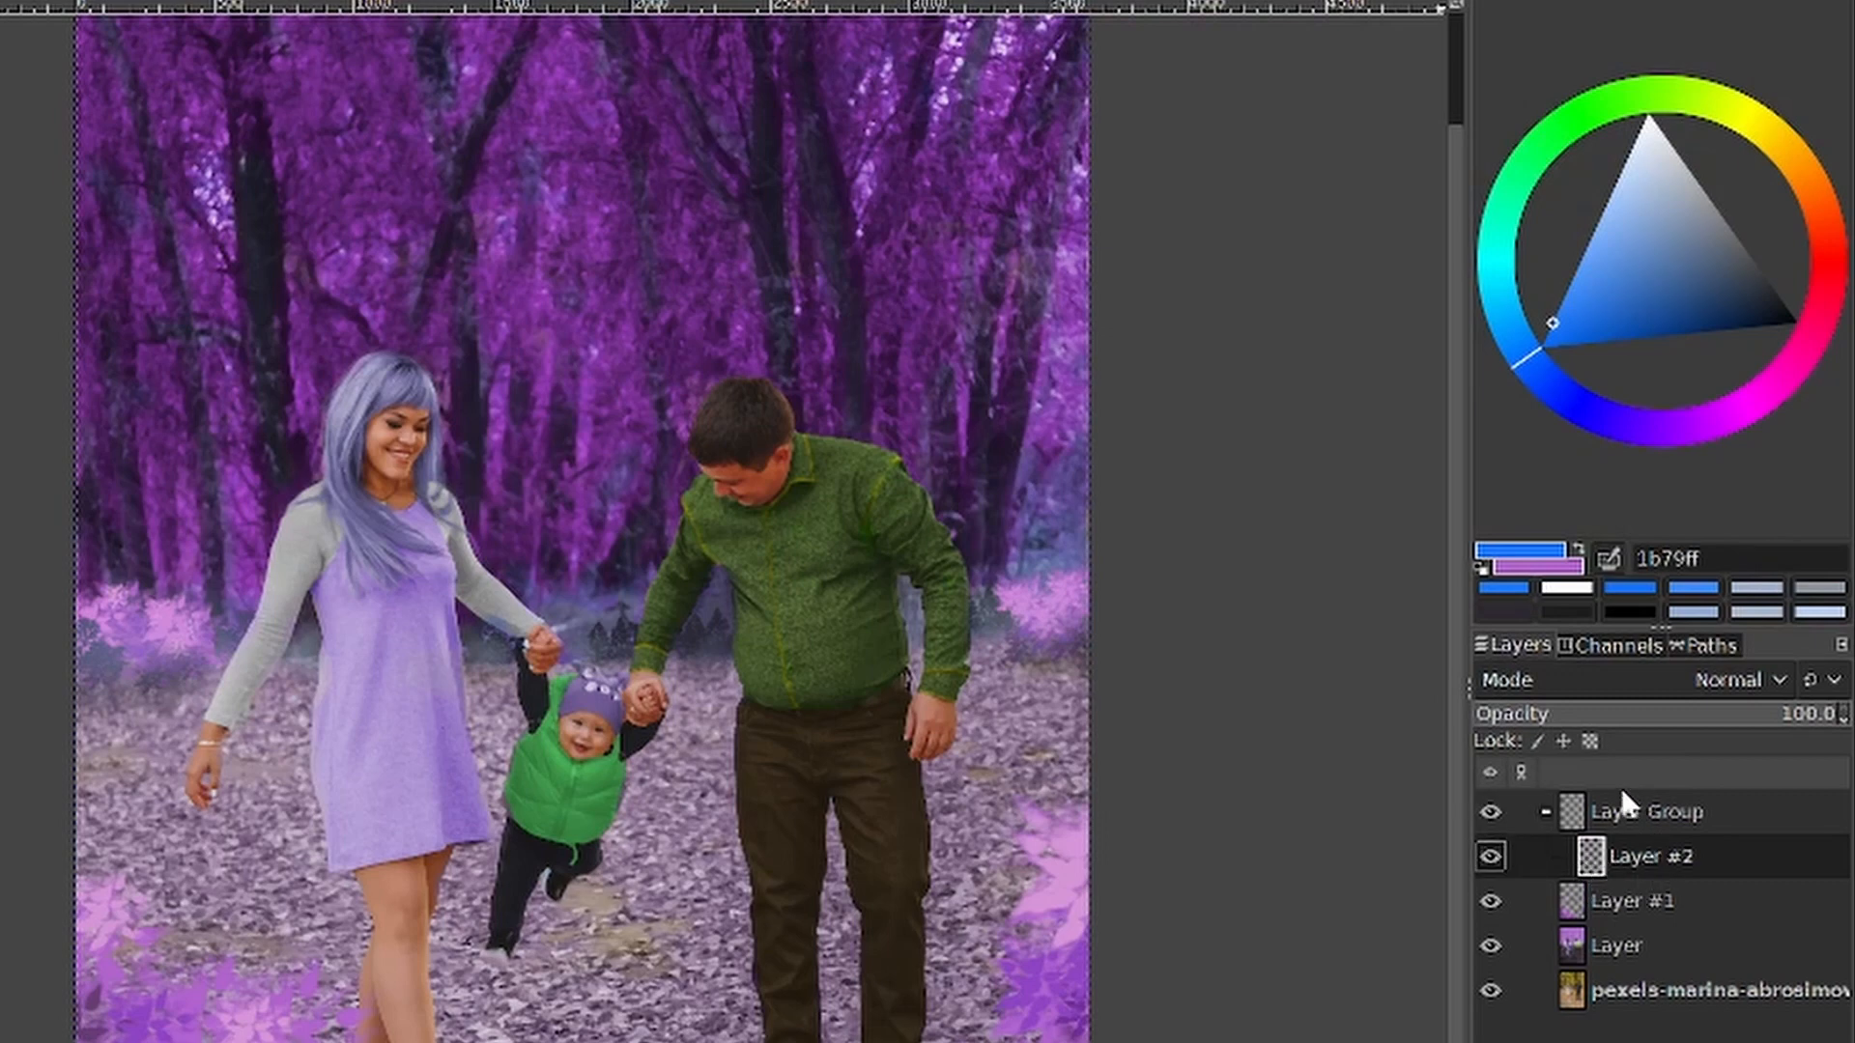
double_click(1661, 860)
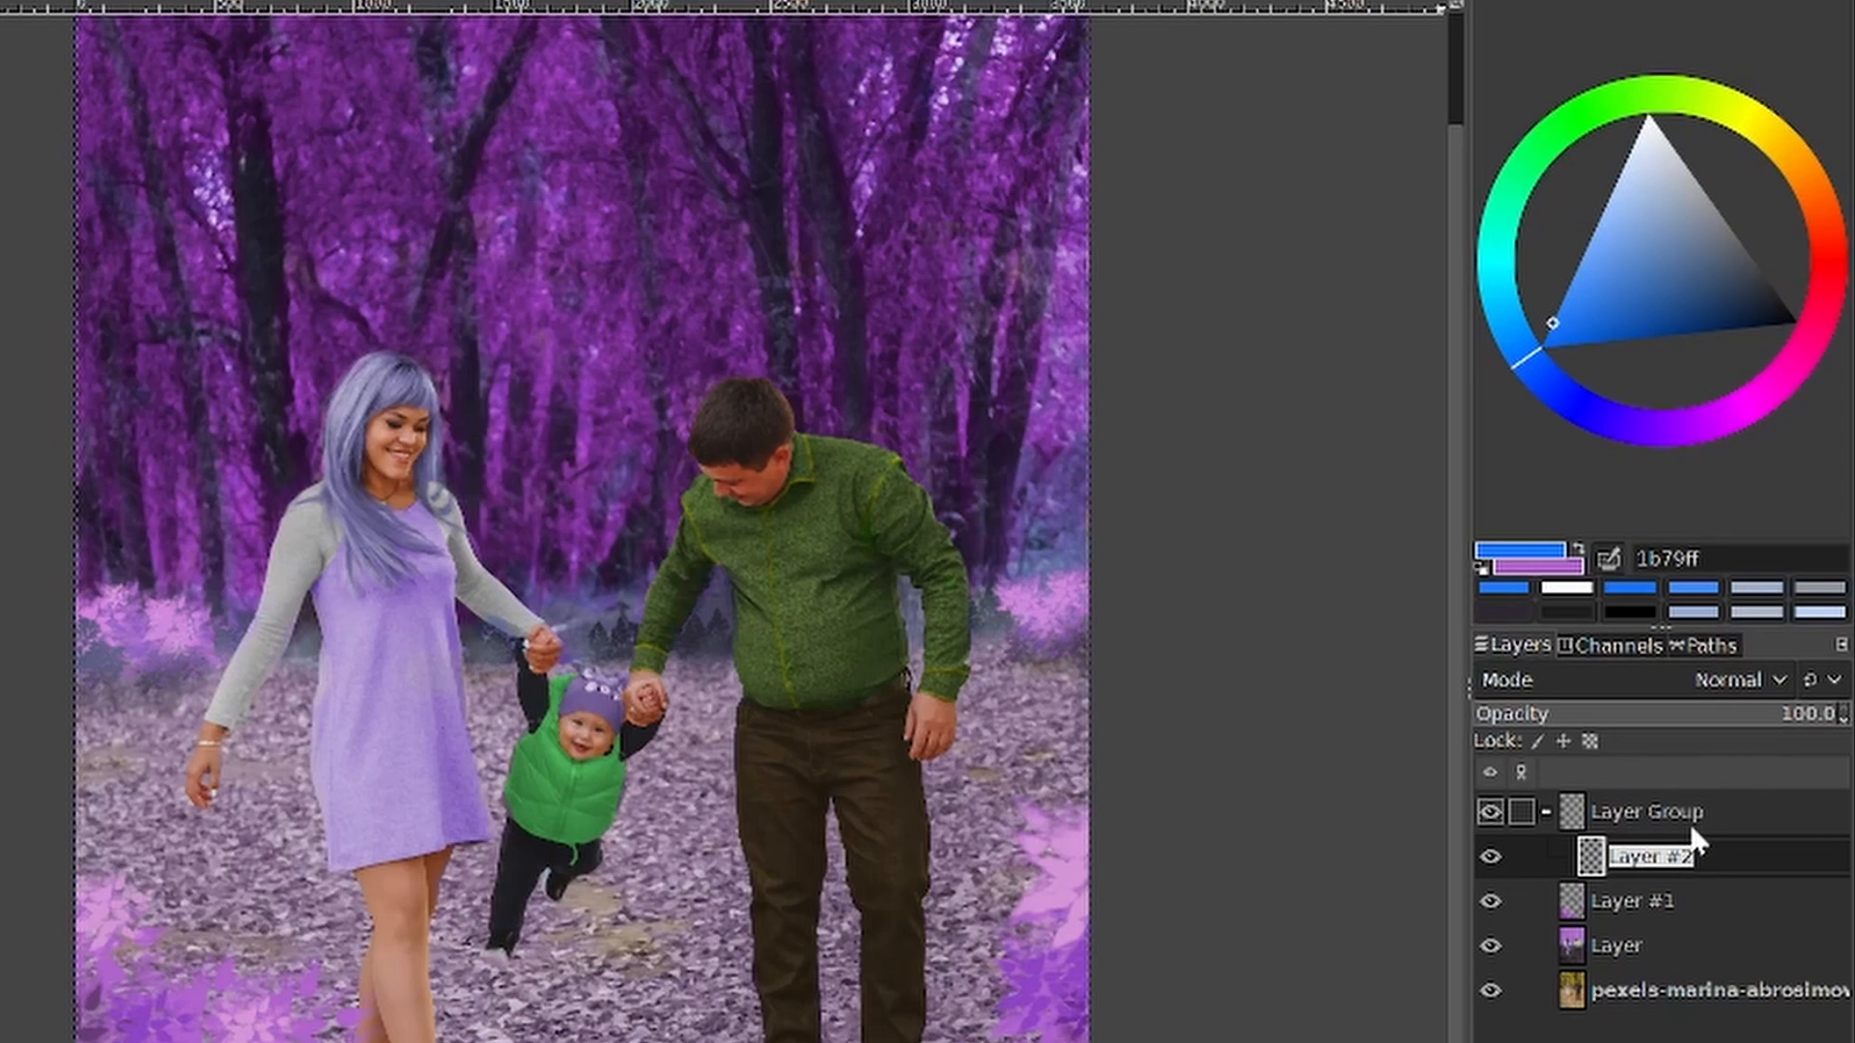
type("White")
left_click(1639, 906)
left_click(1654, 858)
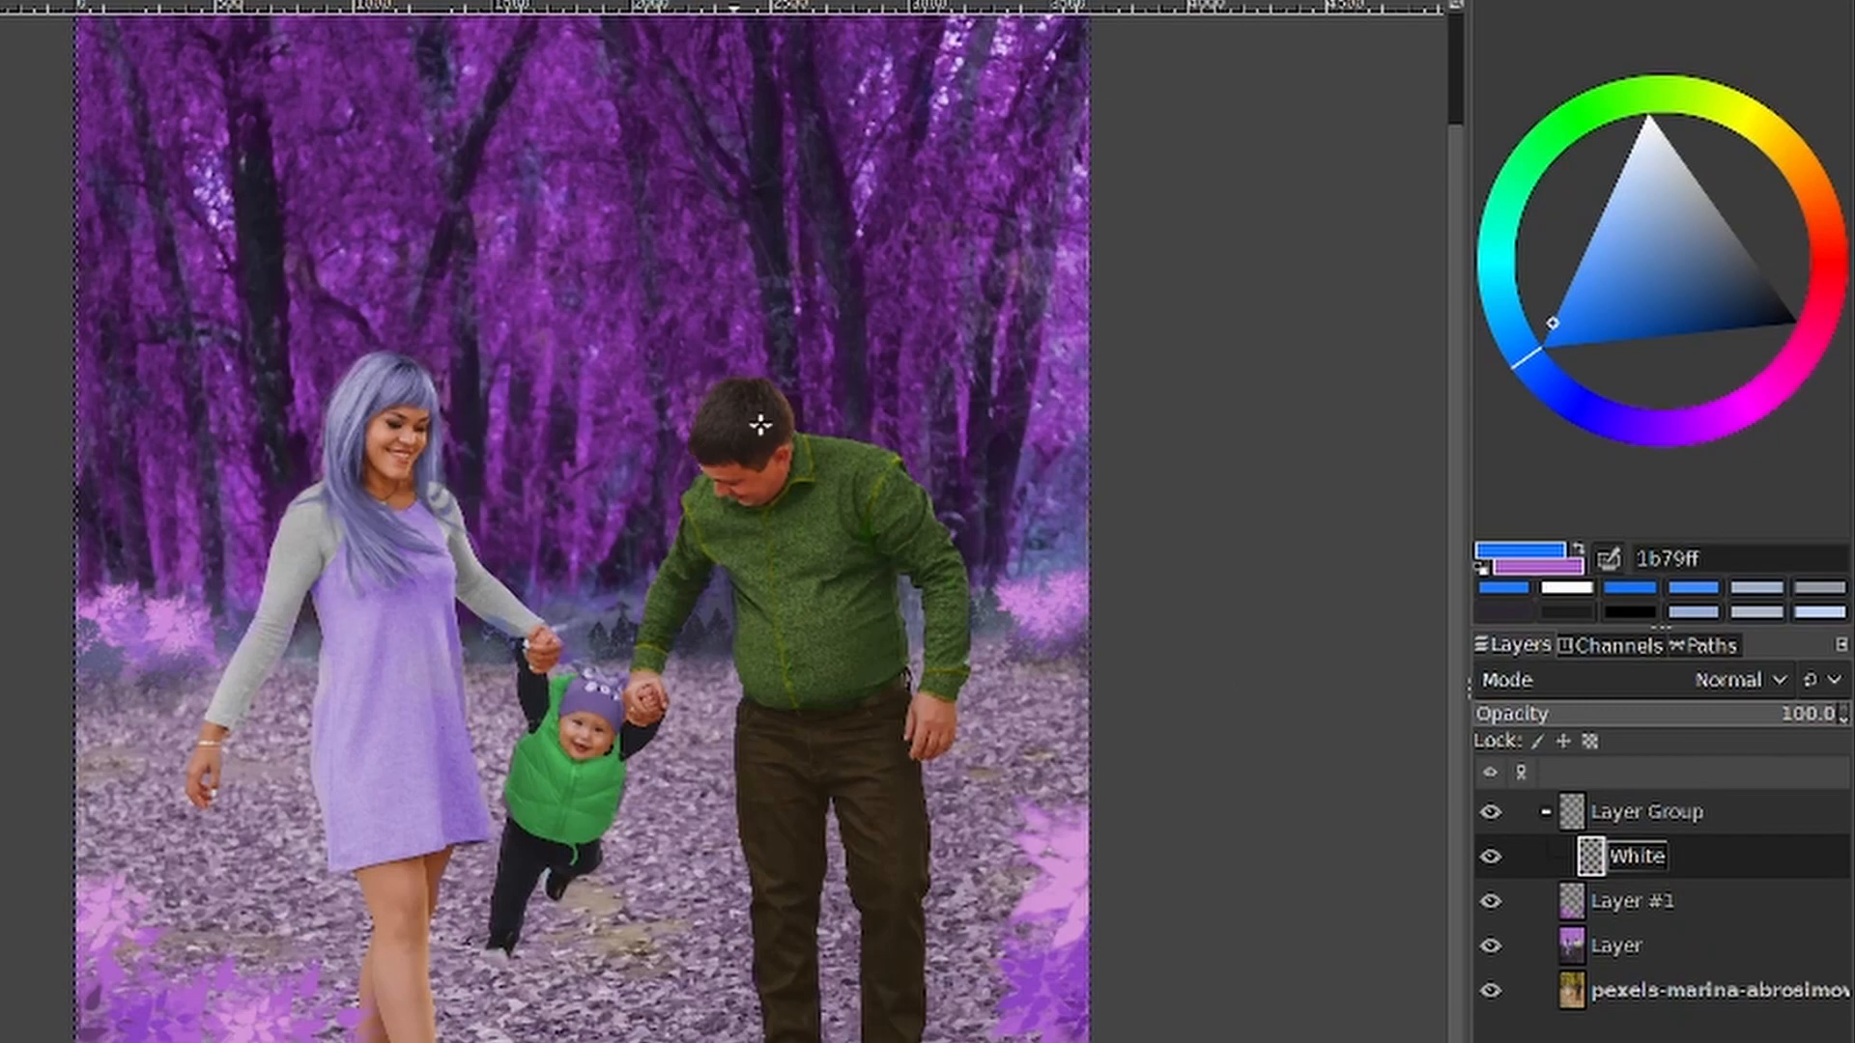
Step: Set the foreground to white ffffff and raise the Airbrush opacity to 100
left_click_drag(1636, 187, 1634, 16)
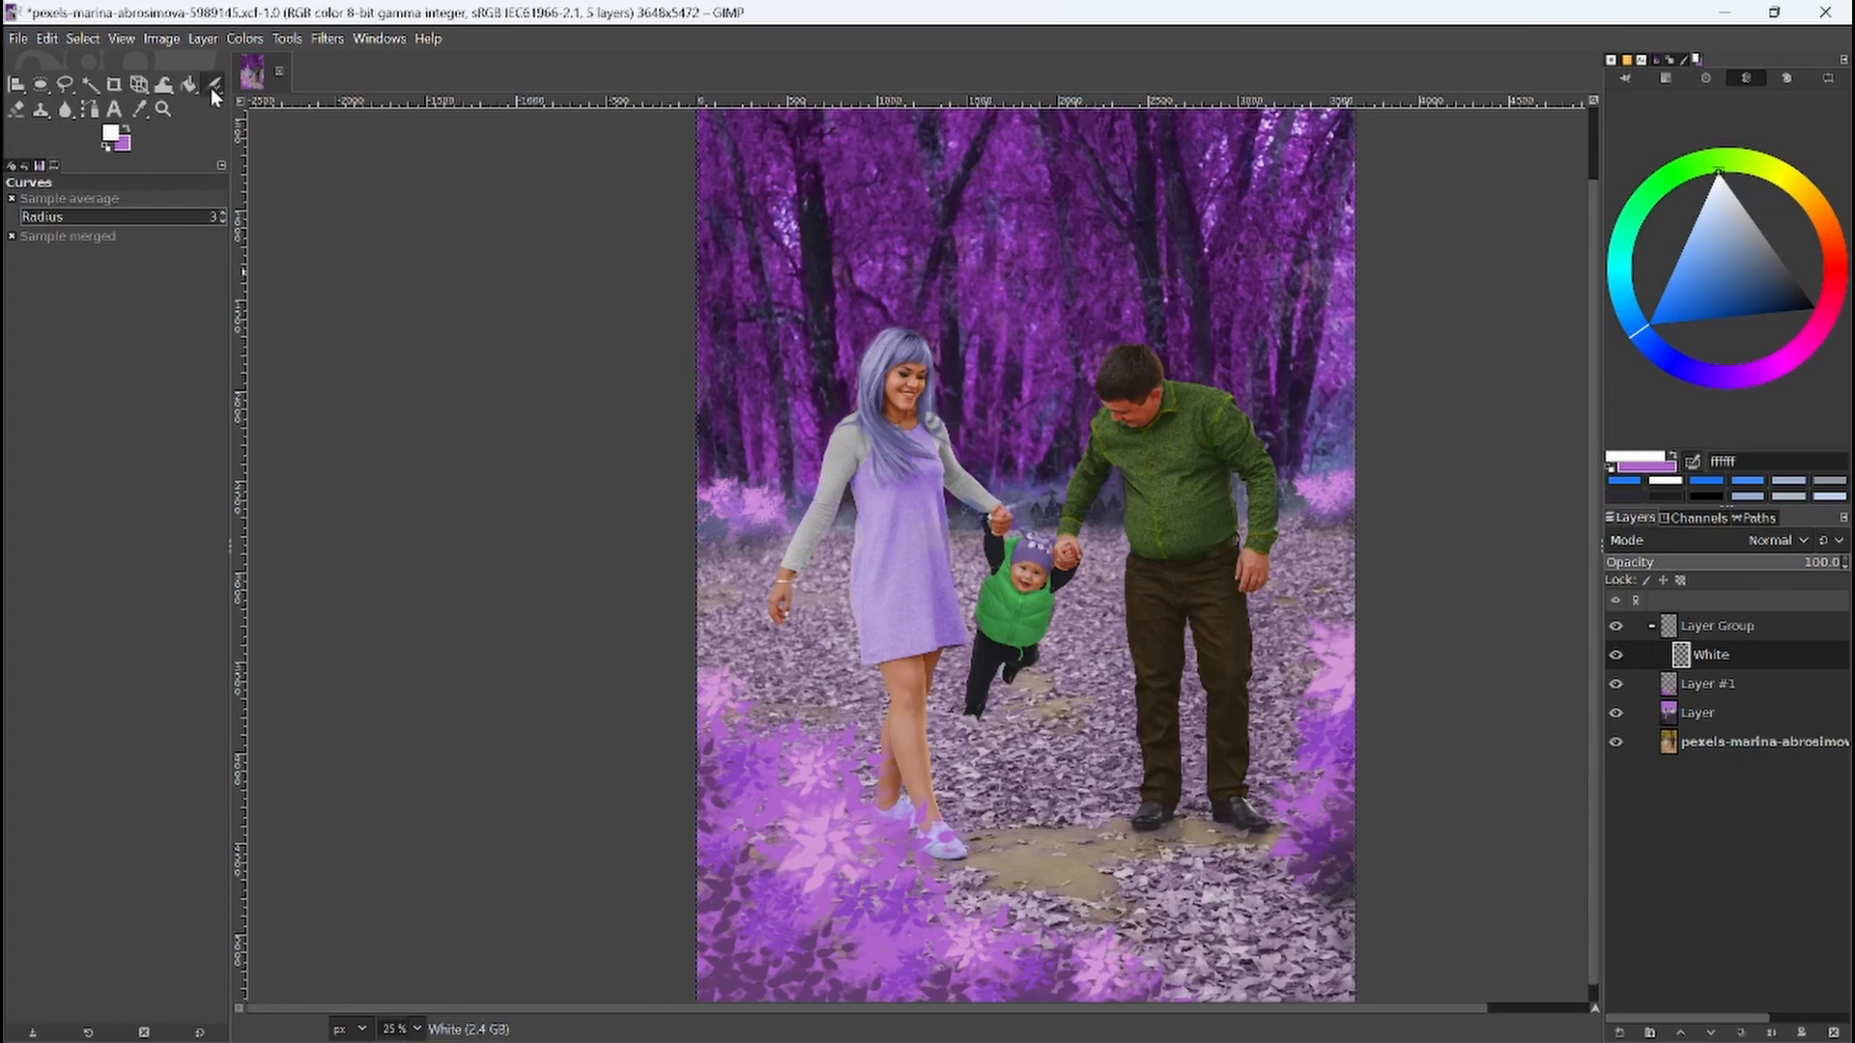
left_click(212, 87)
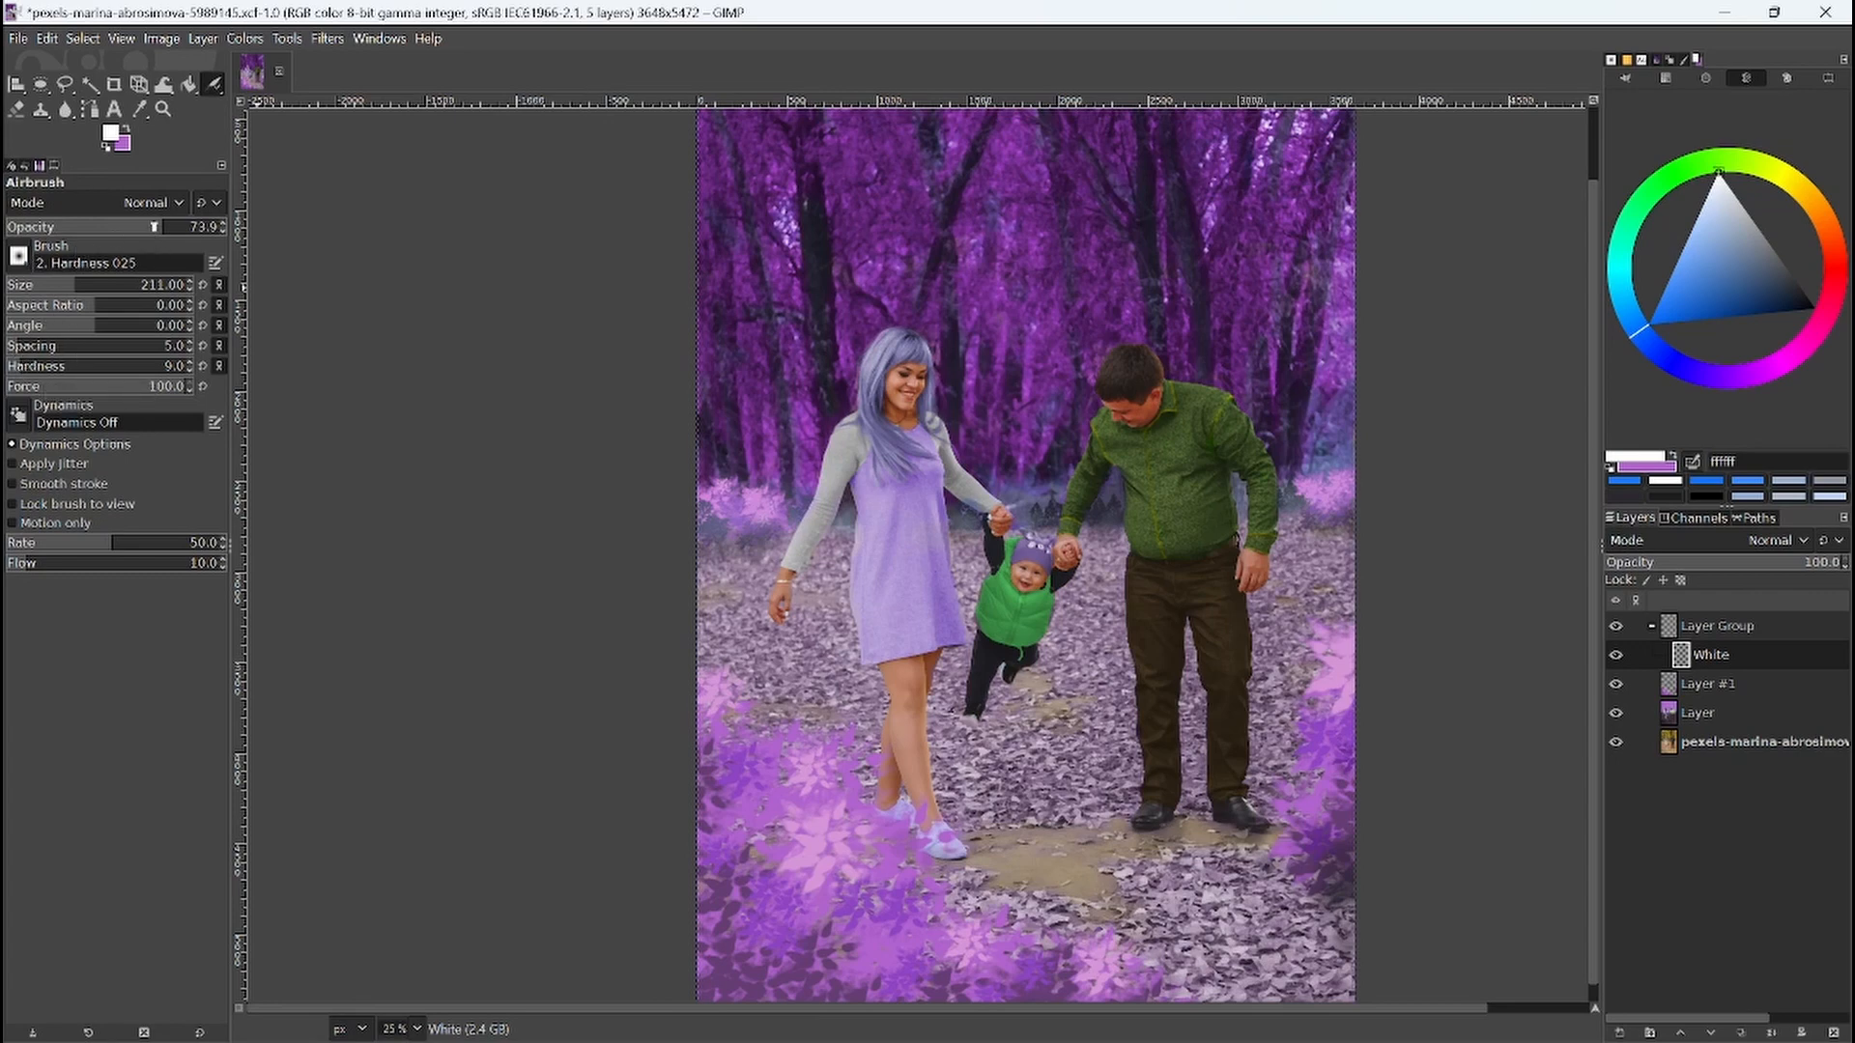
left_click_drag(165, 226, 297, 228)
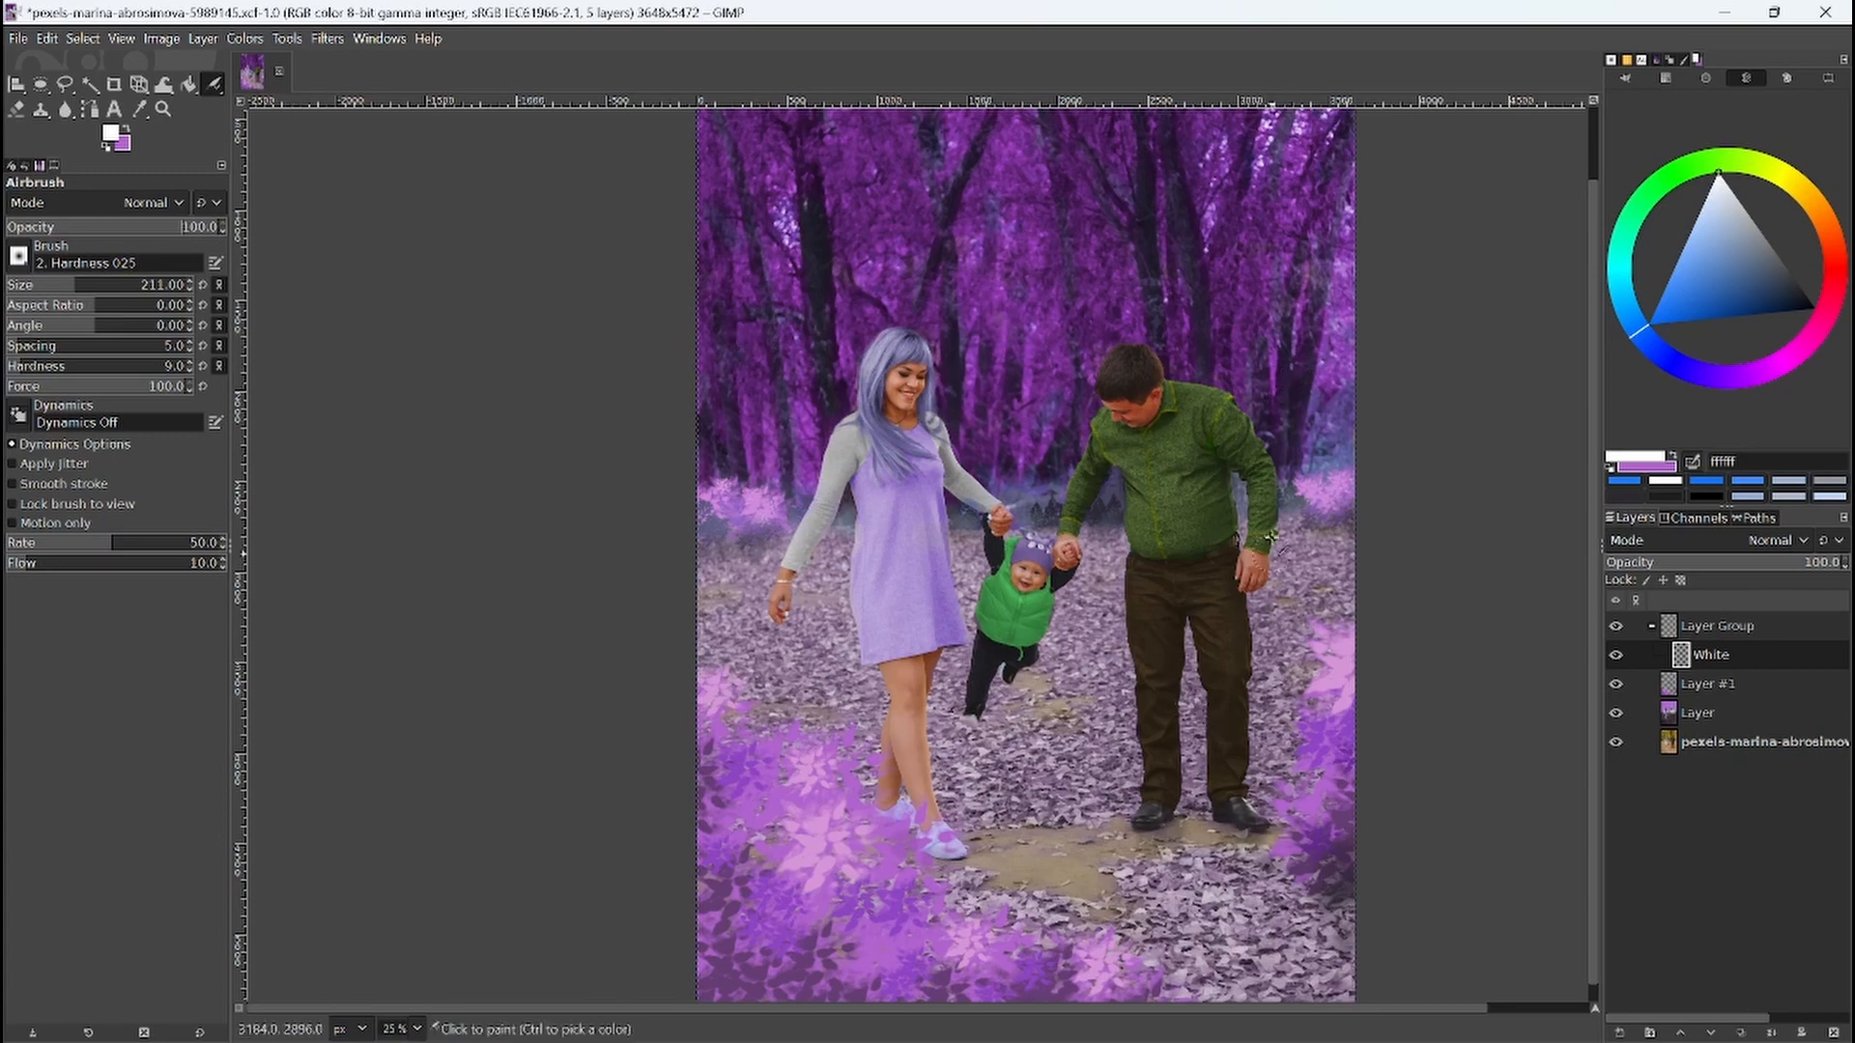
Step: Airbrush a white light spot beside the man's head and, with the brush enlarged to 471, another in the trees above the woman
left_click_drag(1268, 340, 1268, 334)
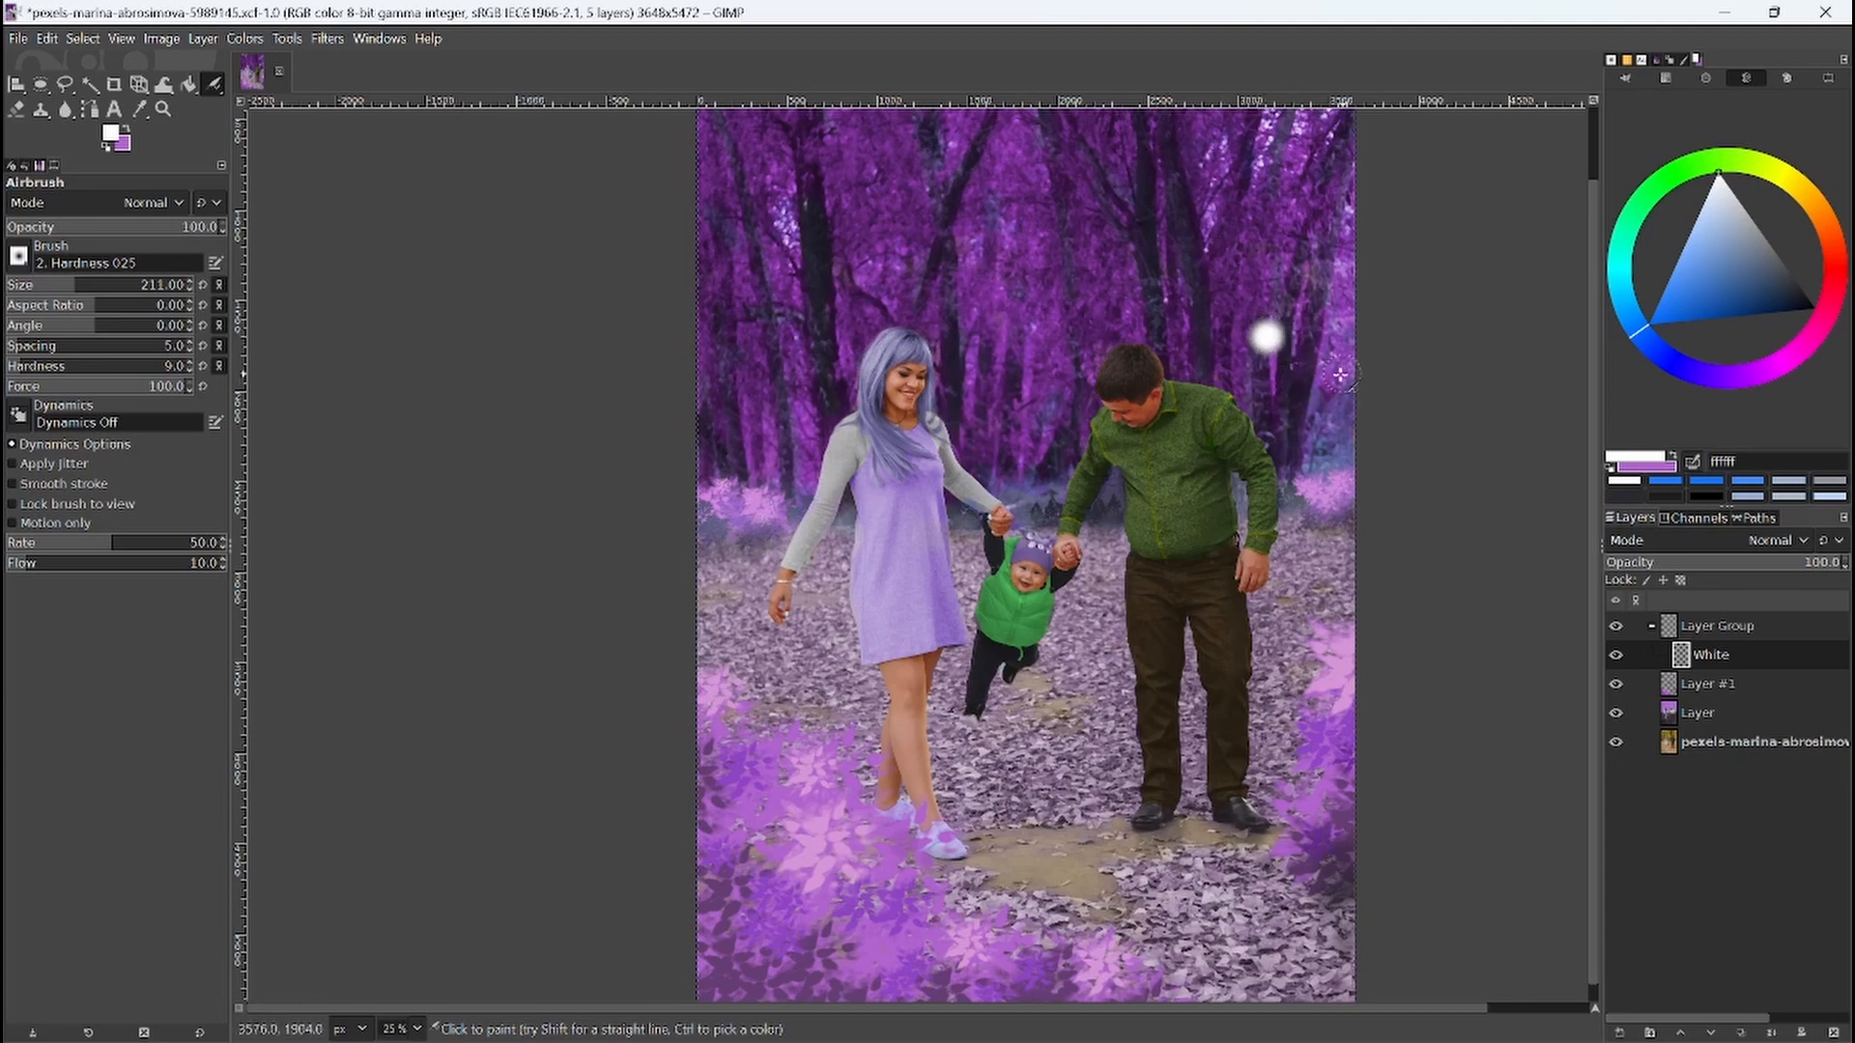
key("shift+bracketright")
key("shift+bracketright")
key("shift+bracketright")
key("shift+bracketright")
key("shift+bracketright")
key("shift+bracketright")
key("shift+bracketright")
key("shift+bracketright")
key("shift+bracketright")
key("shift+bracketright")
key("shift+bracketright")
key("shift+bracketright")
key("shift+bracketright")
key("shift+bracketright")
key("shift+bracketright")
key("shift+bracketright")
key("shift+bracketright")
key("shift+bracketright")
key("shift+bracketright")
key("shift+bracketright")
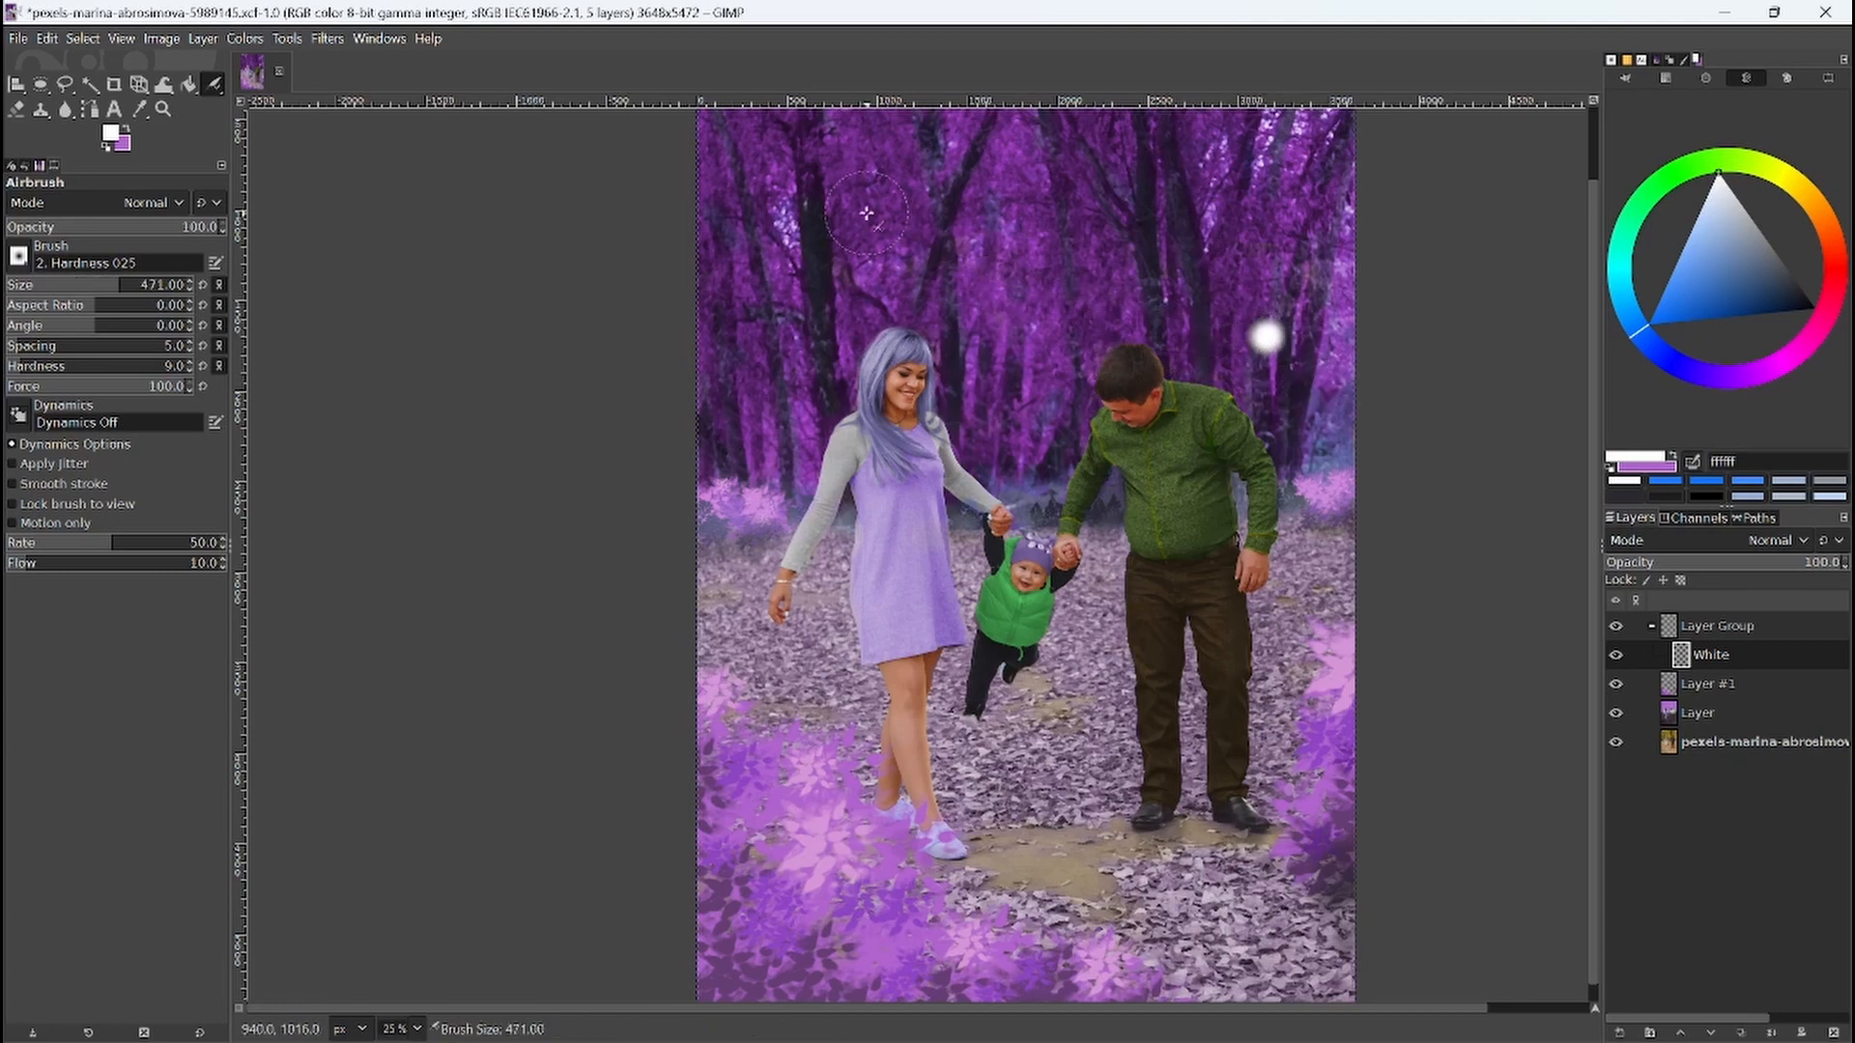
left_click_drag(860, 215, 863, 213)
key("shift+bracketright")
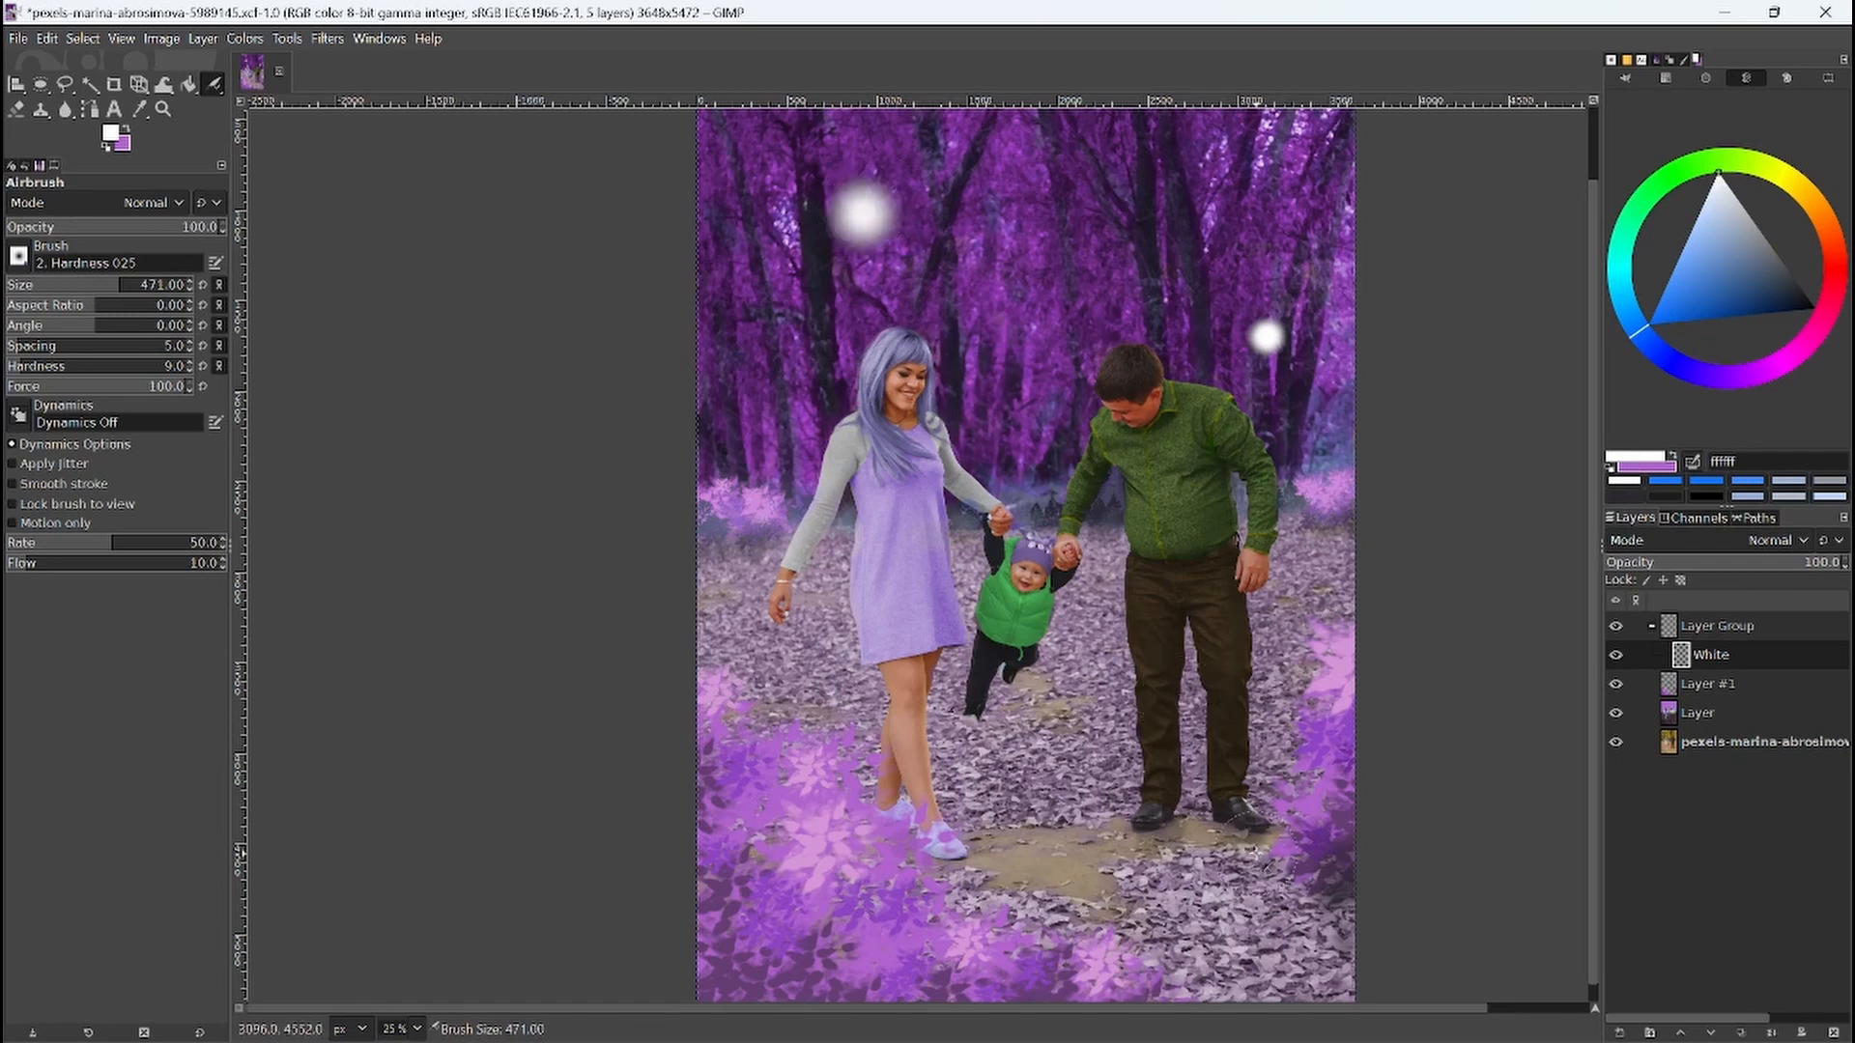
Step: Enlarge the Airbrush and paint a big white light orb on the ground at the man's feet
key("shift+bracketright")
key("shift+bracketright")
key("shift+bracketright")
key("shift+bracketright")
key("shift+bracketright")
key("shift+bracketright")
key("shift+bracketright")
key("shift+bracketright")
key("shift+bracketright")
key("shift+bracketright")
key("shift+bracketright")
key("shift+bracketright")
key("shift+bracketright")
key("shift+bracketright")
key("shift+bracketright")
key("shift+bracketright")
key("shift+bracketright")
key("shift+bracketright")
key("shift+bracketright")
key("shift+bracketright")
mouse_move(1232, 812)
left_mouse_down()
mouse_move(1256, 834)
mouse_move(1259, 812)
left_mouse_up()
Step: Reduce the Airbrush size to 141 and paint a small white light spot above the child's head
key("shift+bracketleft")
key("shift+bracketleft")
key("shift+bracketleft")
key("shift+bracketleft")
key("shift+bracketleft")
key("shift+bracketleft")
key("shift+bracketleft")
key("shift+bracketleft")
key("shift+bracketleft")
key("shift+bracketleft")
key("shift+bracketleft")
key("shift+bracketleft")
key("shift+bracketleft")
key("shift+bracketleft")
key("shift+bracketleft")
key("shift+bracketleft")
key("shift+bracketleft")
key("shift+bracketleft")
key("shift+bracketleft")
key("shift+bracketleft")
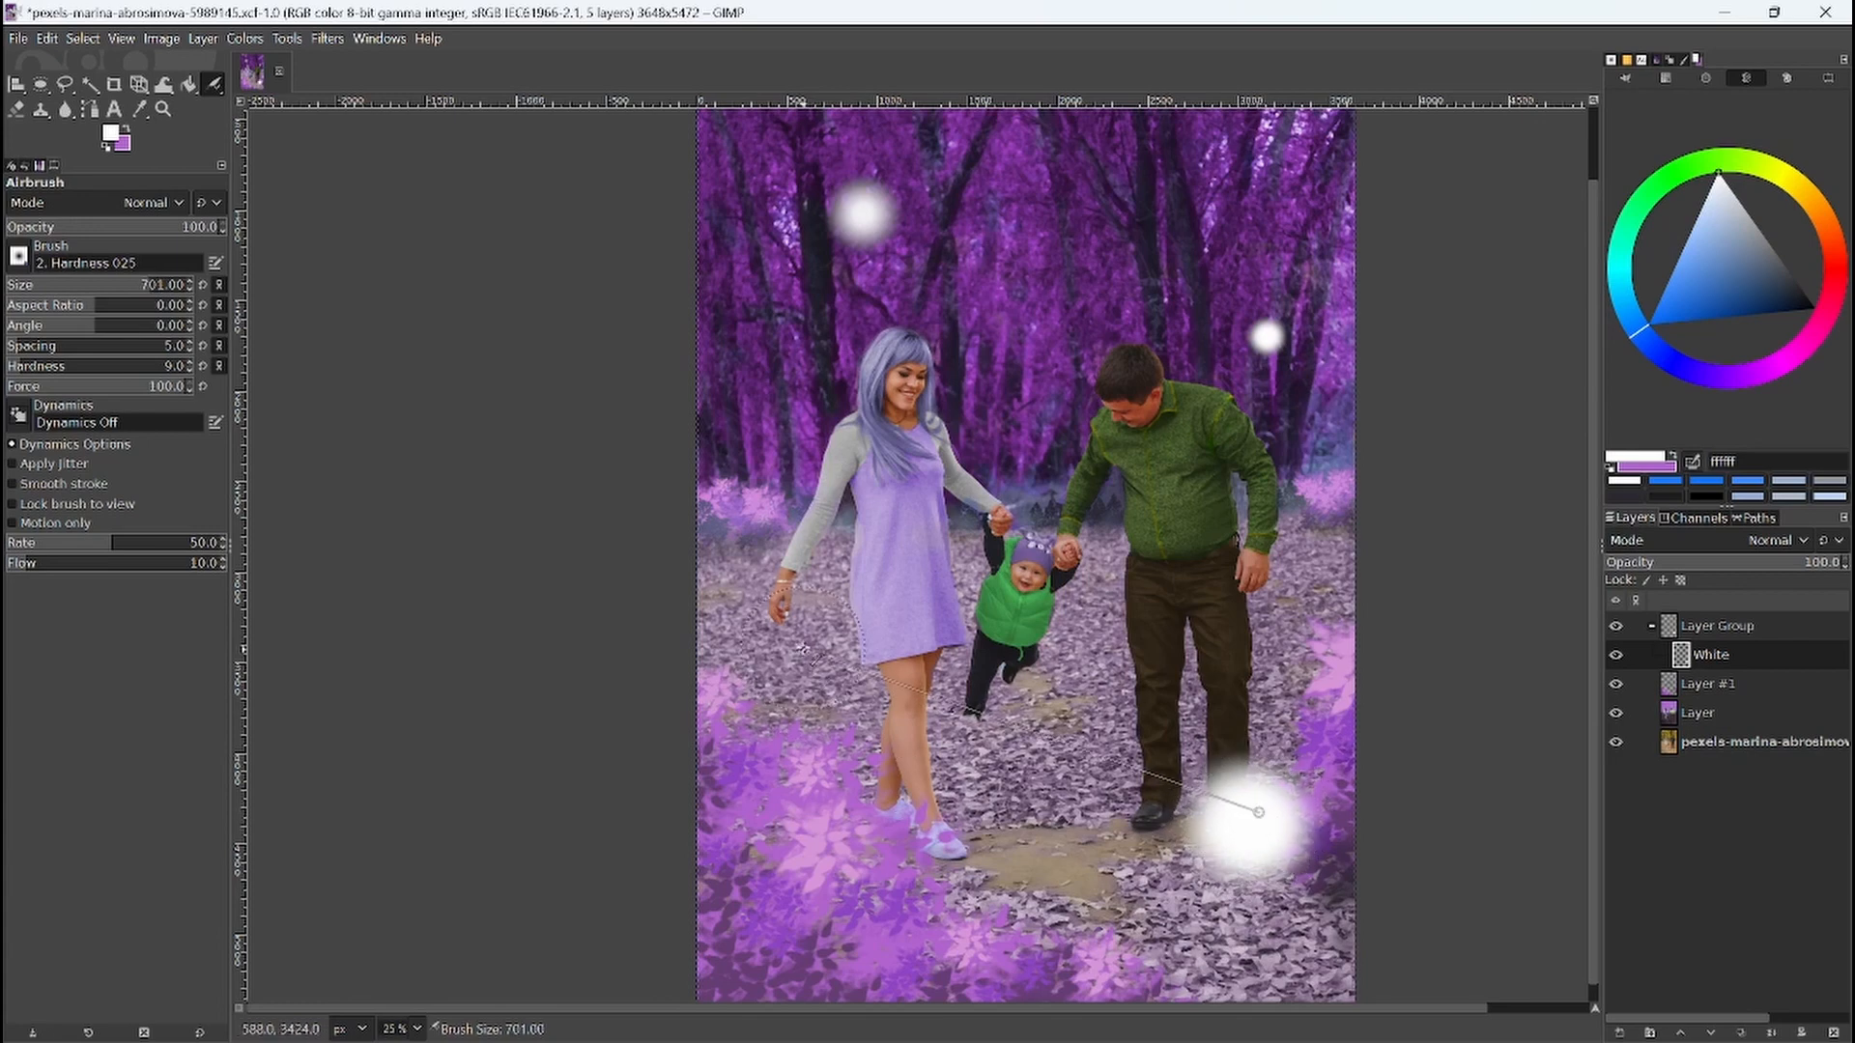
key("shift+bracketleft")
key("shift+bracketleft")
key("shift+bracketleft")
key("shift+bracketleft")
key("shift+bracketleft")
key("shift+bracketleft")
key("shift+bracketleft")
key("shift+bracketleft")
key("shift+bracketleft")
key("shift+bracketleft")
key("shift+bracketleft")
key("shift+bracketleft")
key("shift+bracketleft")
key("shift+bracketleft")
key("shift+bracketleft")
key("shift+bracketleft")
key("shift+bracketleft")
key("shift+bracketleft")
key("shift+bracketleft")
key("shift+bracketleft")
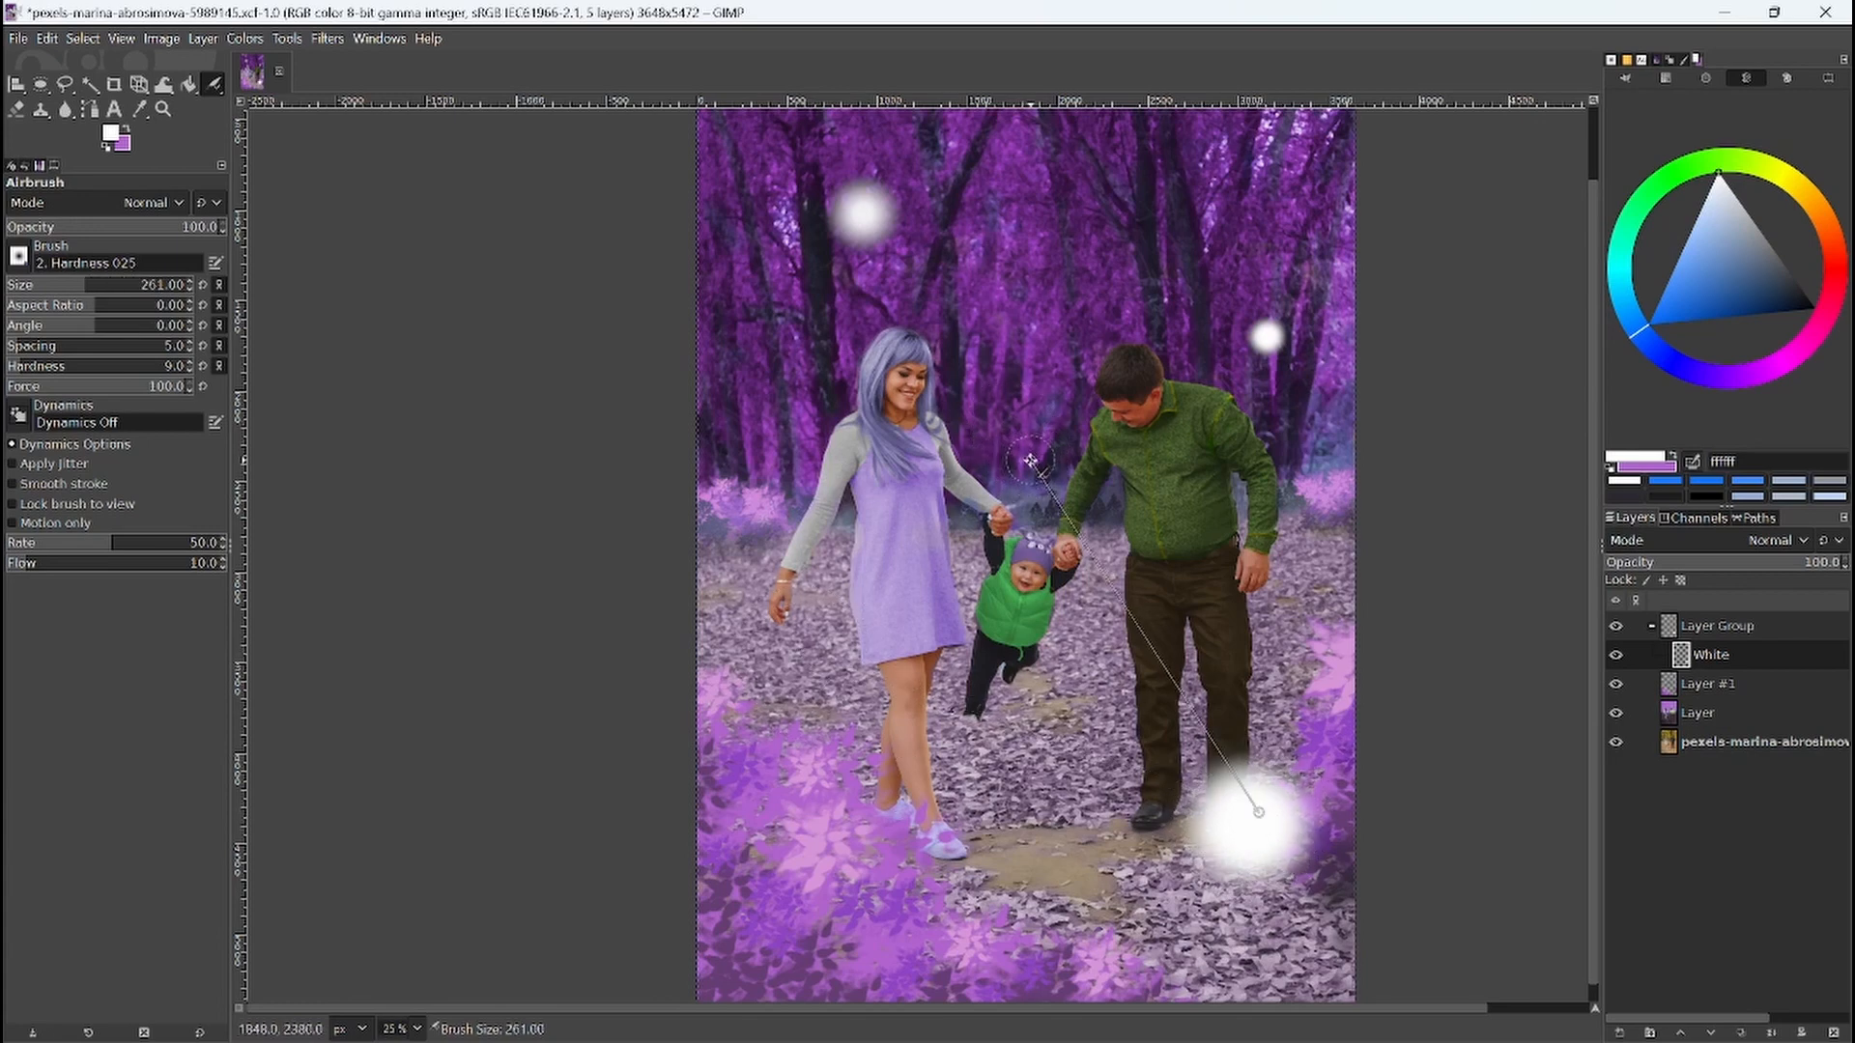
key("shift+bracketleft")
left_click(1031, 471)
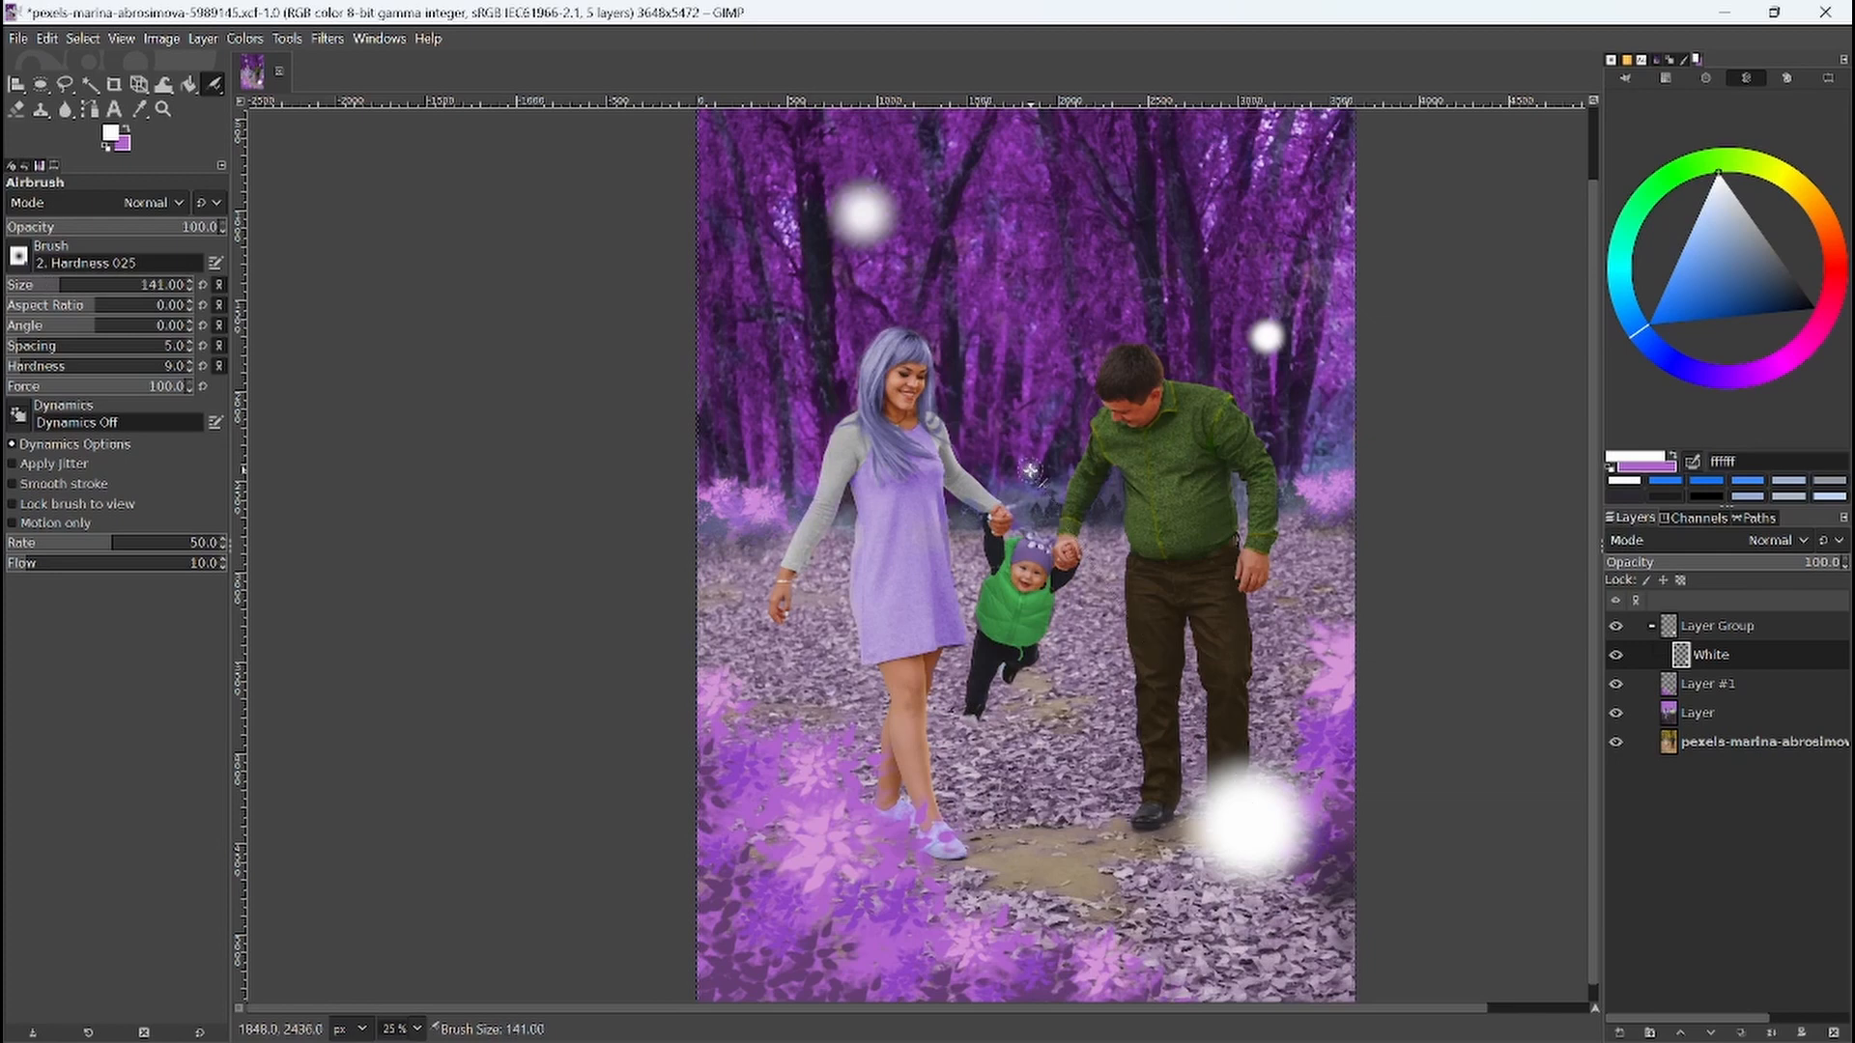
Step: Airbrush small white spots below the woman's hand, beside her shoulder and in the trees above the man
key("shift+bracketright")
key("shift+bracketright")
key("shift+bracketright")
key("shift+bracketright")
left_click(748, 437)
key("shift+bracketright")
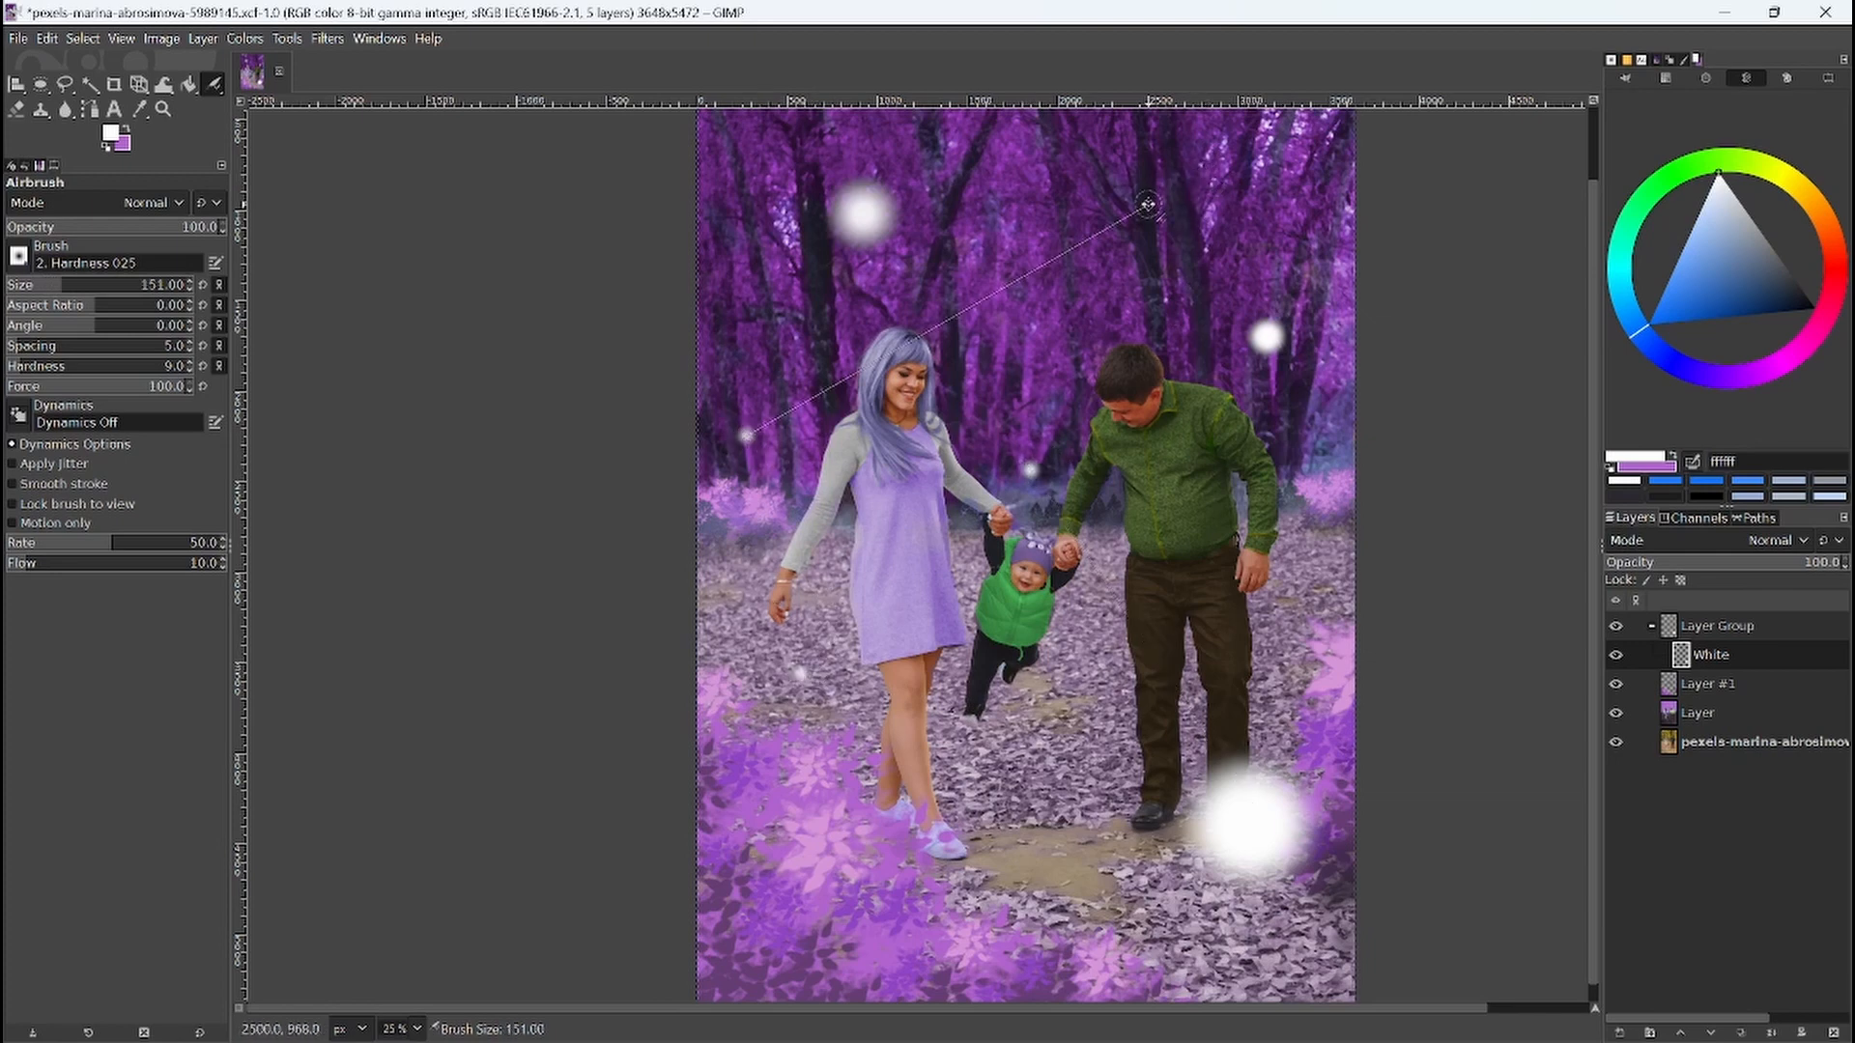
left_click(1147, 203)
Step: Undo the last trial spot and airbrush a smaller white one by the pink shrub beside the man
key("shift+bracketright")
key("shift+bracketright")
key("shift+bracketright")
key("shift+bracketright")
key("shift+bracketright")
key("shift+bracketright")
key("shift+bracketright")
key("shift+bracketright")
key("shift+bracketright")
key("shift+bracketright")
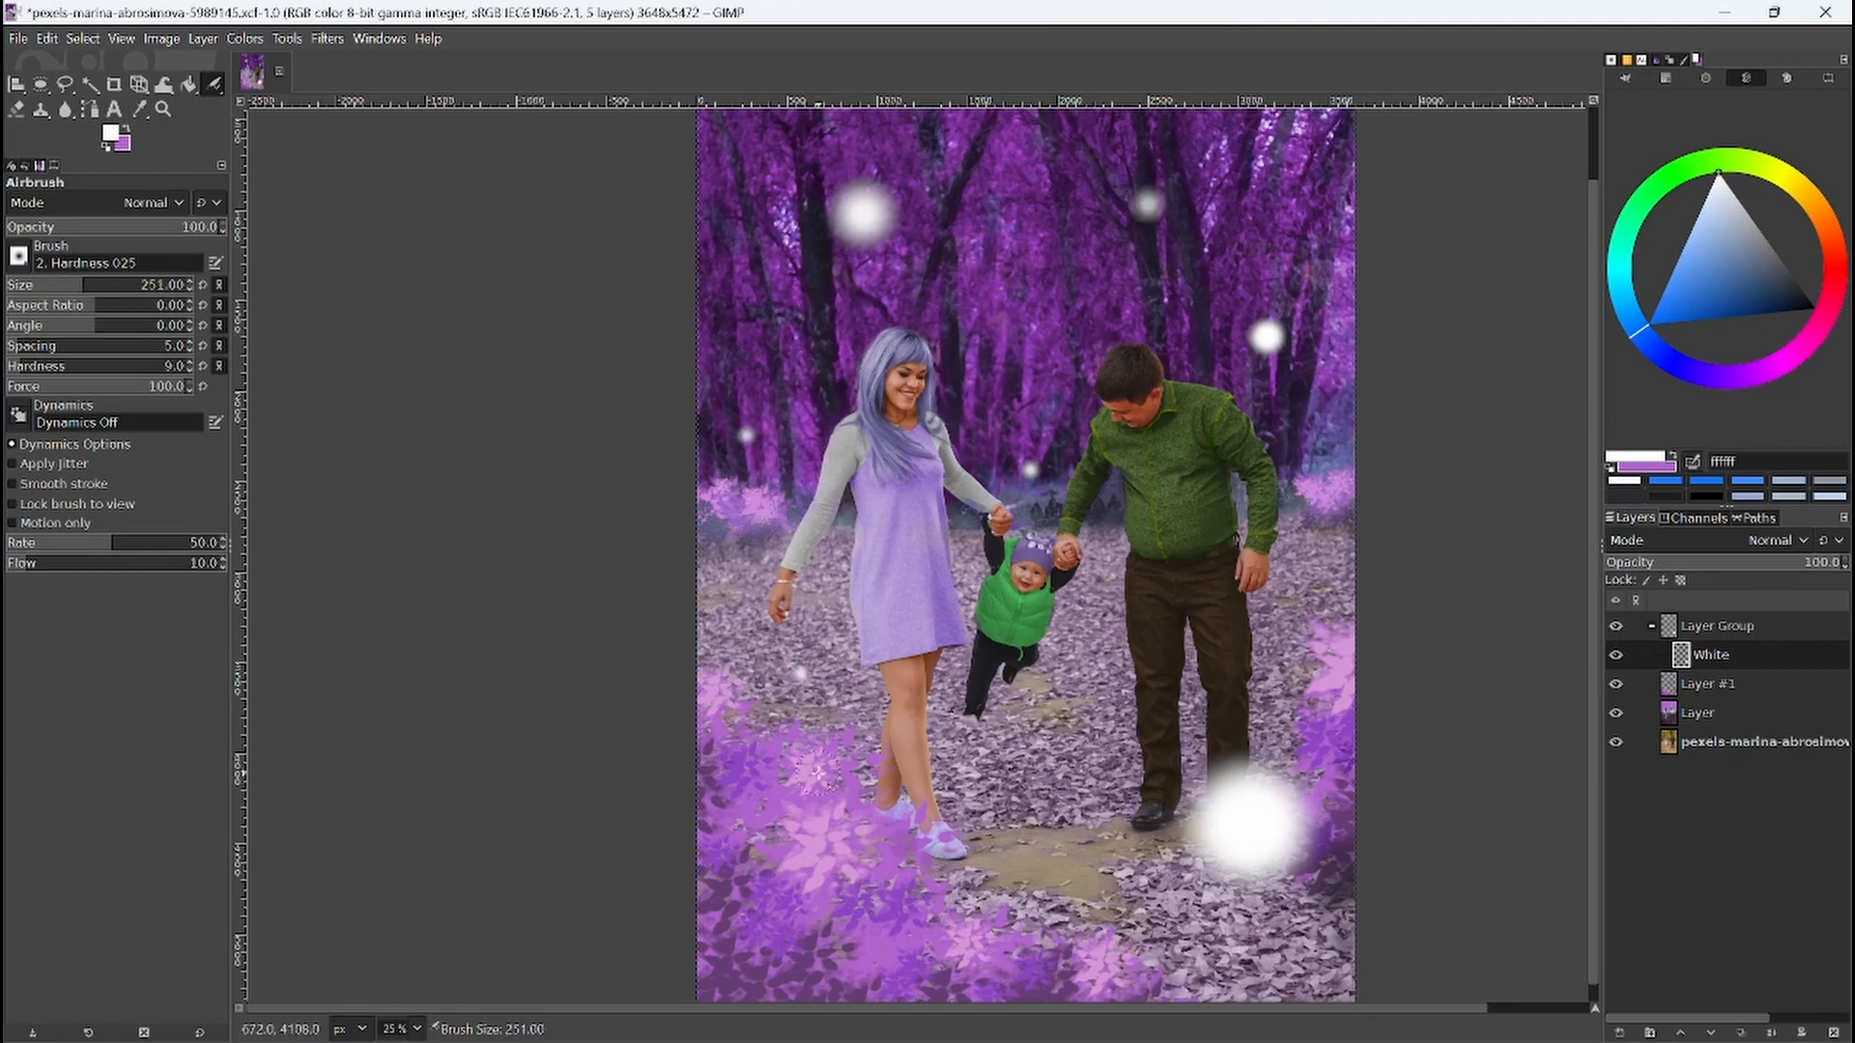
key("shift+bracketright")
key("shift+bracketright")
key("shift+bracketright")
key("shift+bracketright")
key("shift+bracketright")
key("shift+bracketright")
key("ctrl+z")
key("shift+bracketleft")
key("shift+bracketleft")
key("shift+bracketleft")
left_click(1323, 518)
Step: Airbrush a white spot in the trees beside the woman's head and undo the extra one tried against her dress
key("shift+bracketright")
key("shift+bracketright")
key("shift+bracketright")
key("shift+bracketright")
key("shift+bracketright")
key("shift+bracketright")
key("shift+bracketright")
key("shift+bracketright")
key("shift+bracketright")
left_click(774, 321)
left_click(852, 557)
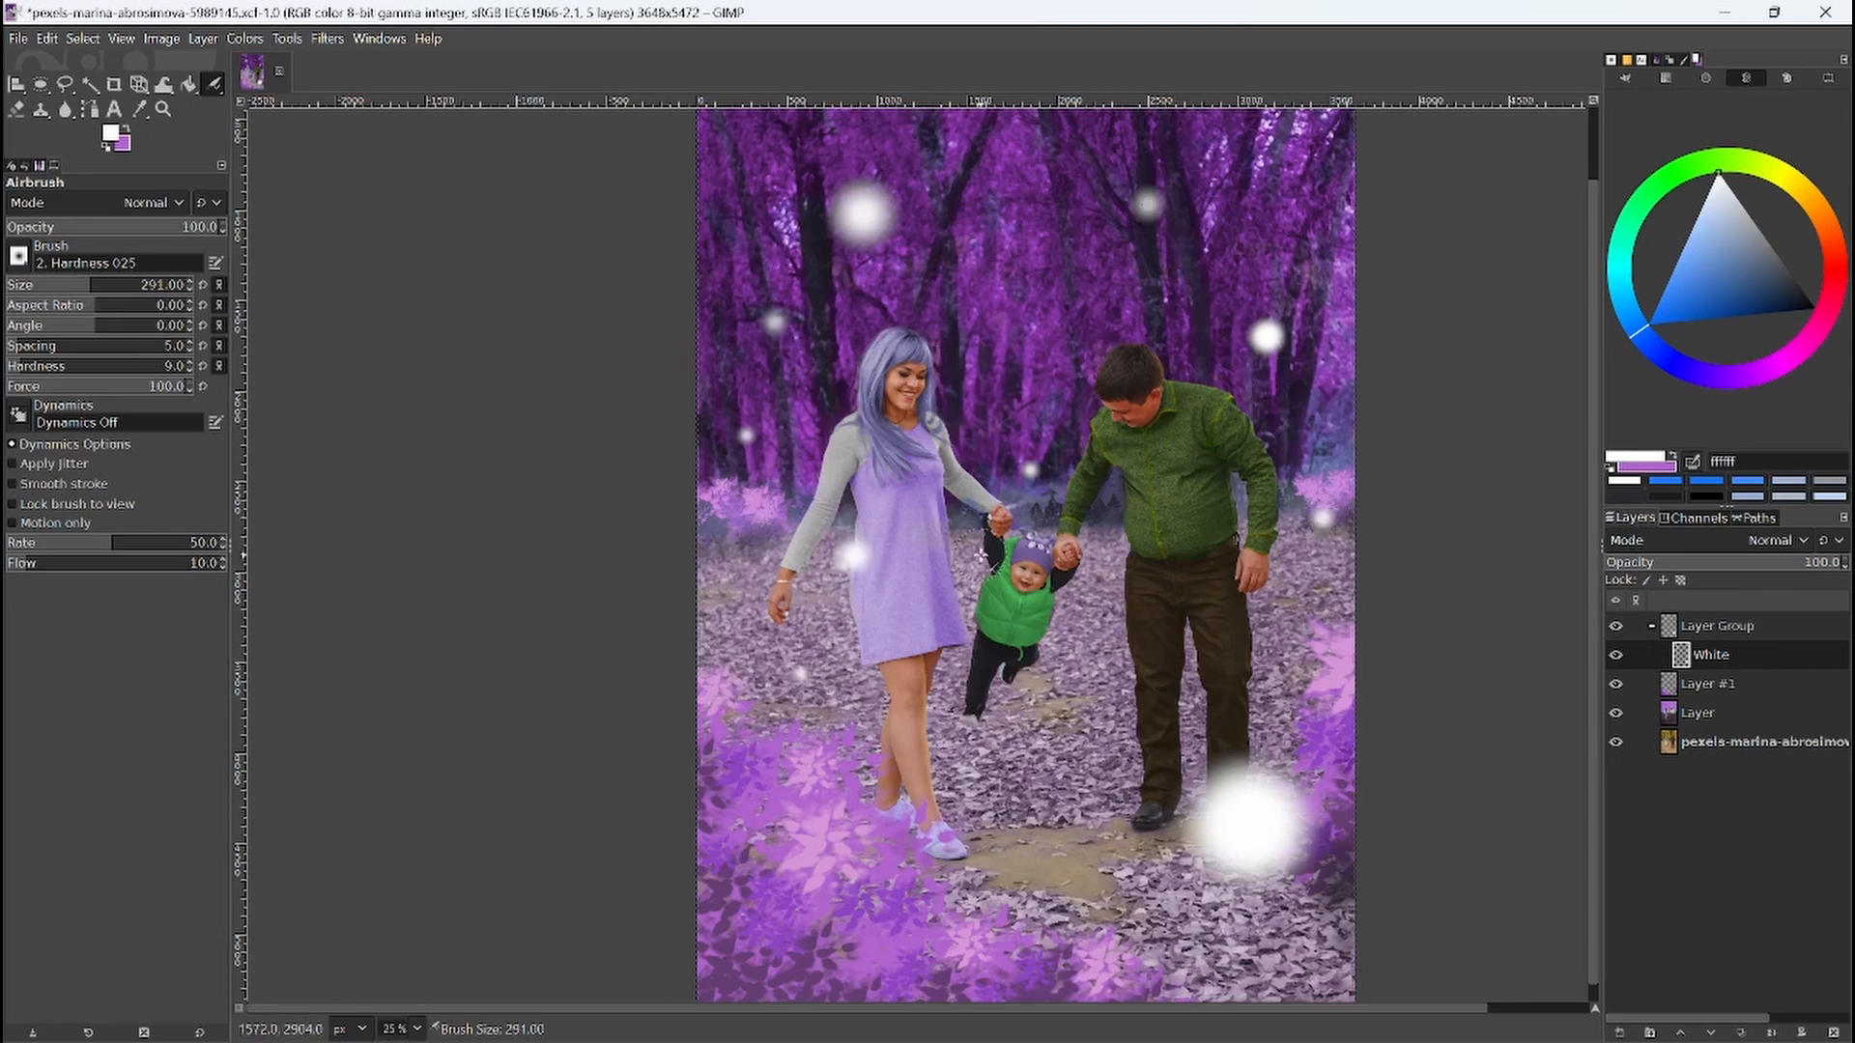
key("ctrl+z")
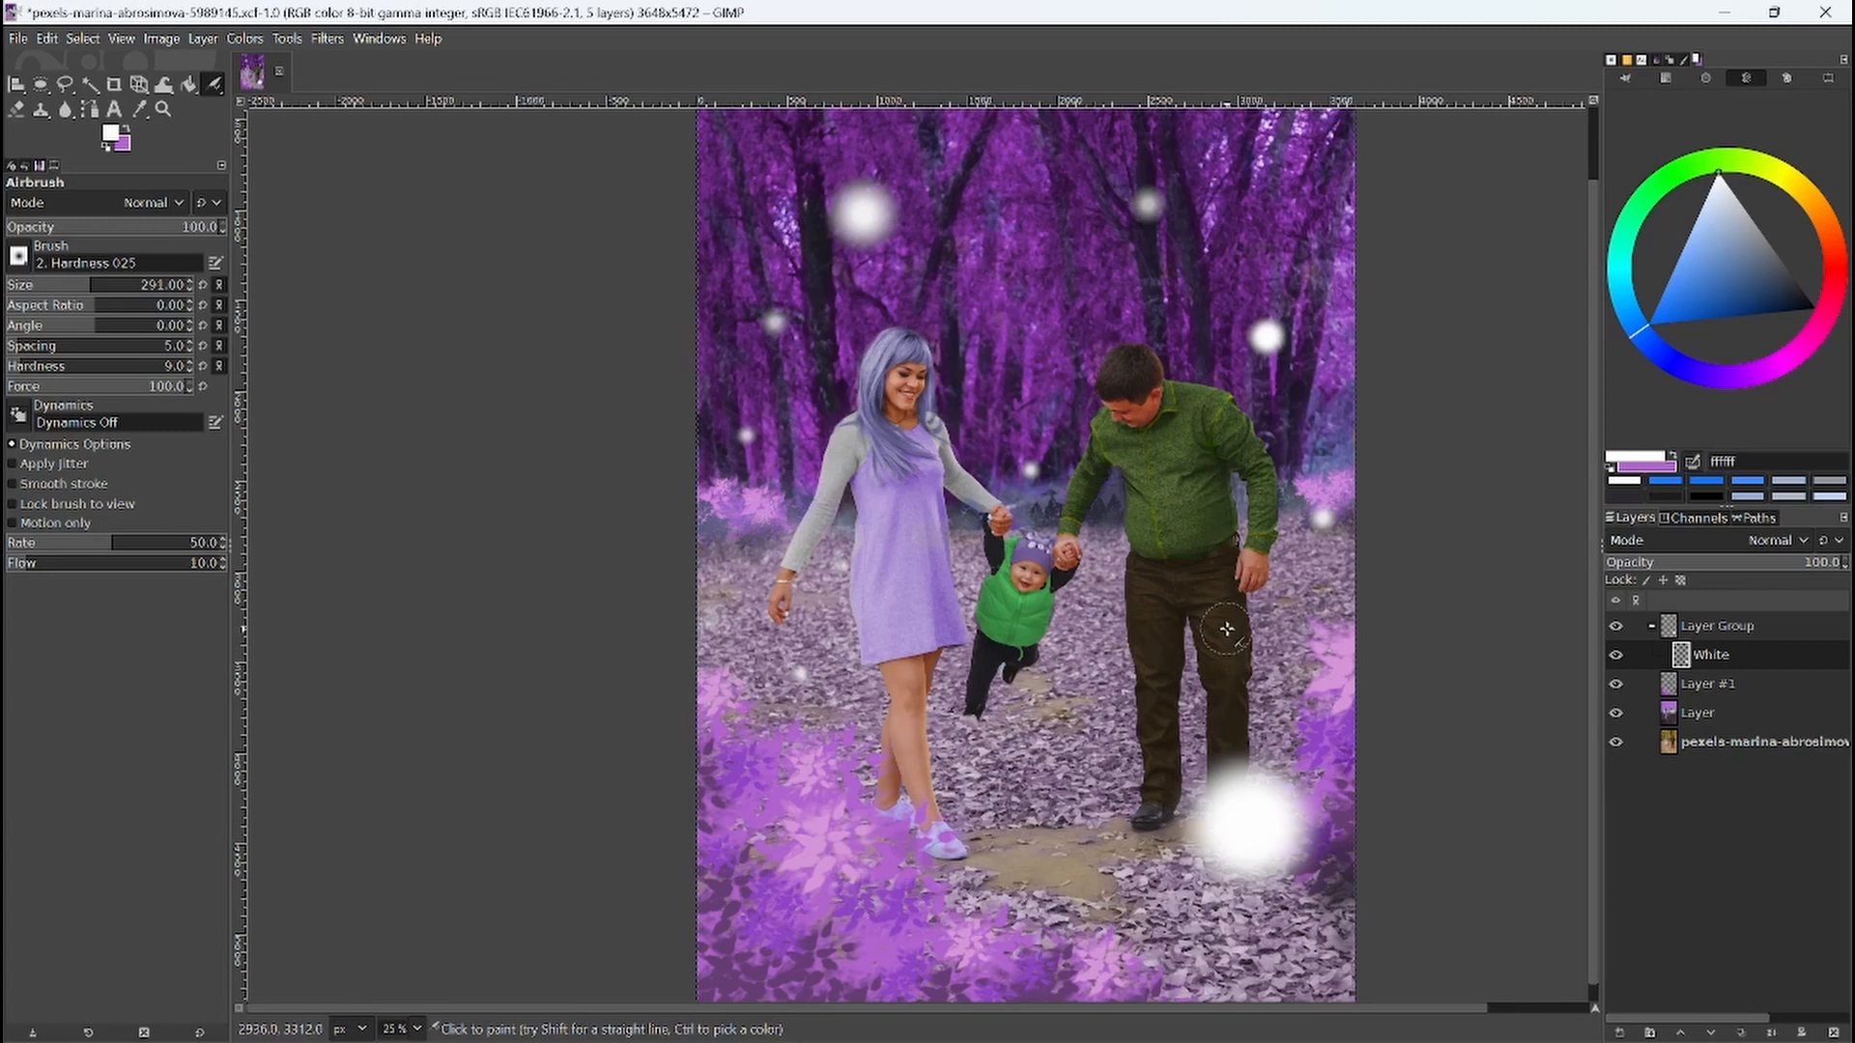
Step: Add a transparent 3648 x 5472 px layer in Dodge mode above the White layer
right_click(1714, 653)
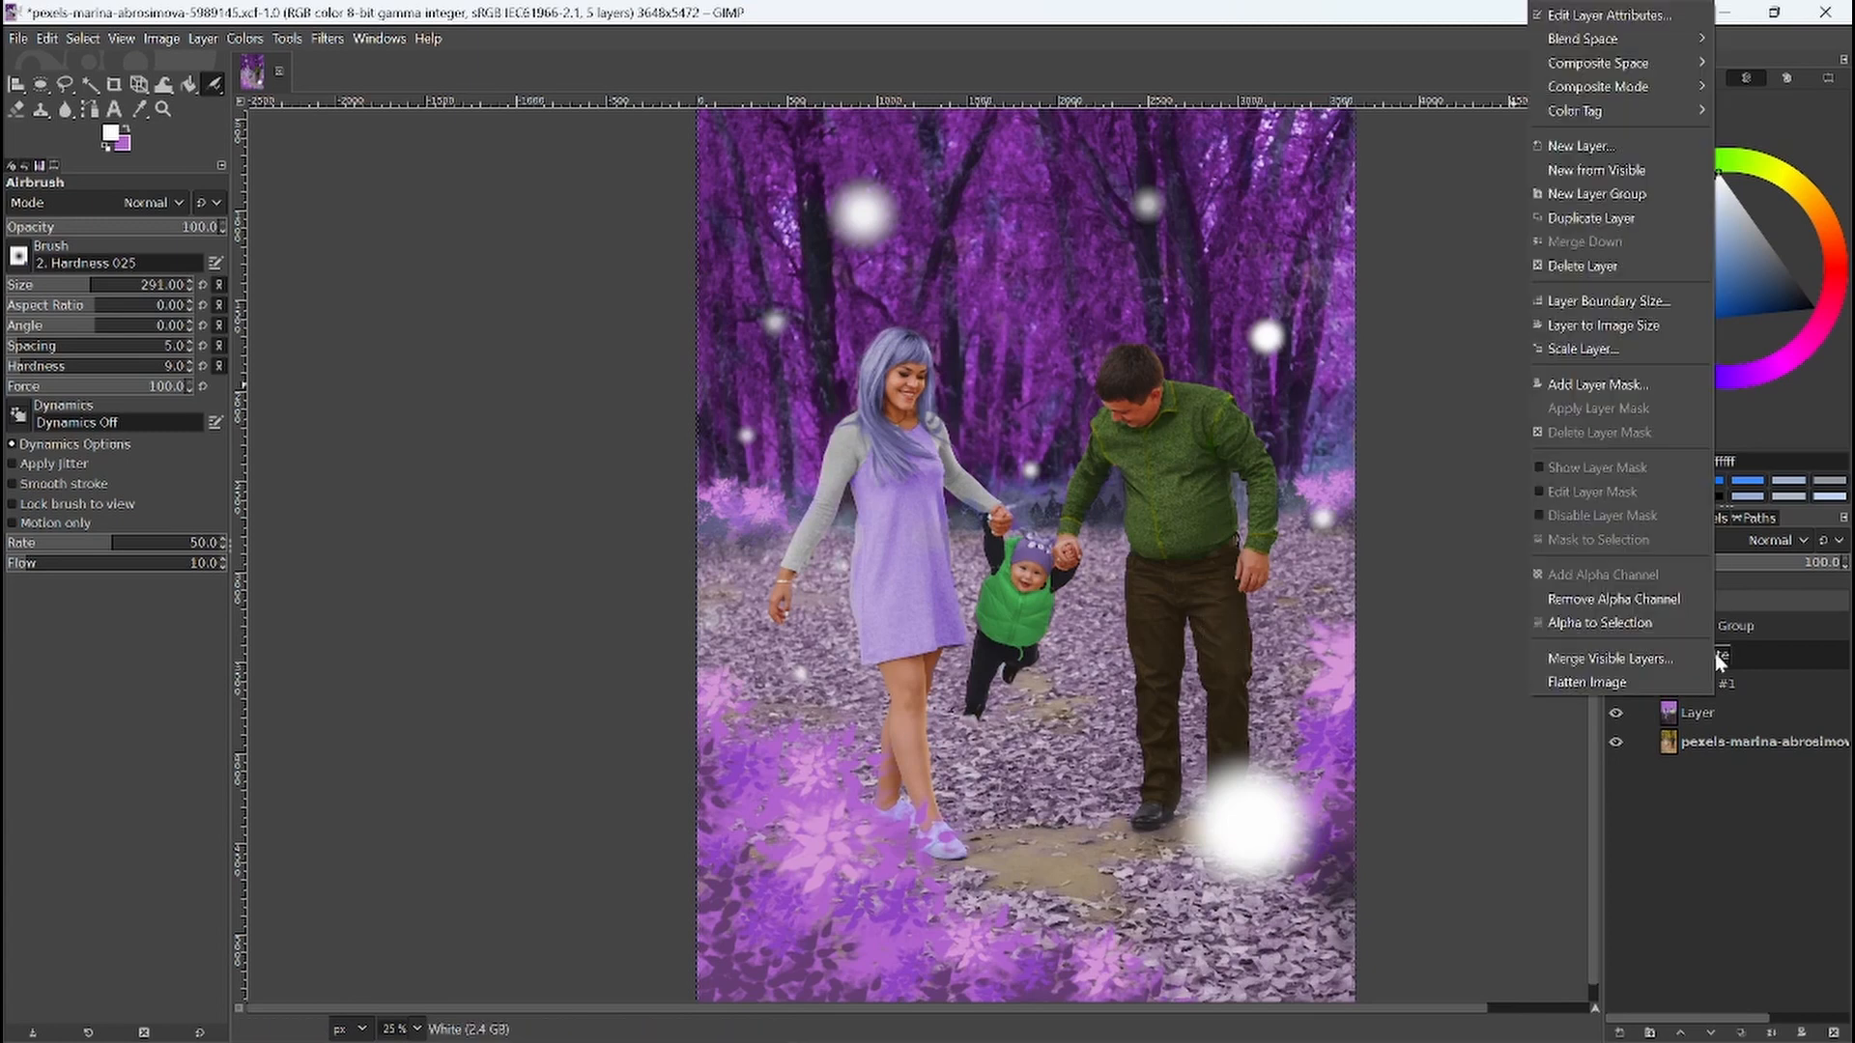
left_click(1613, 145)
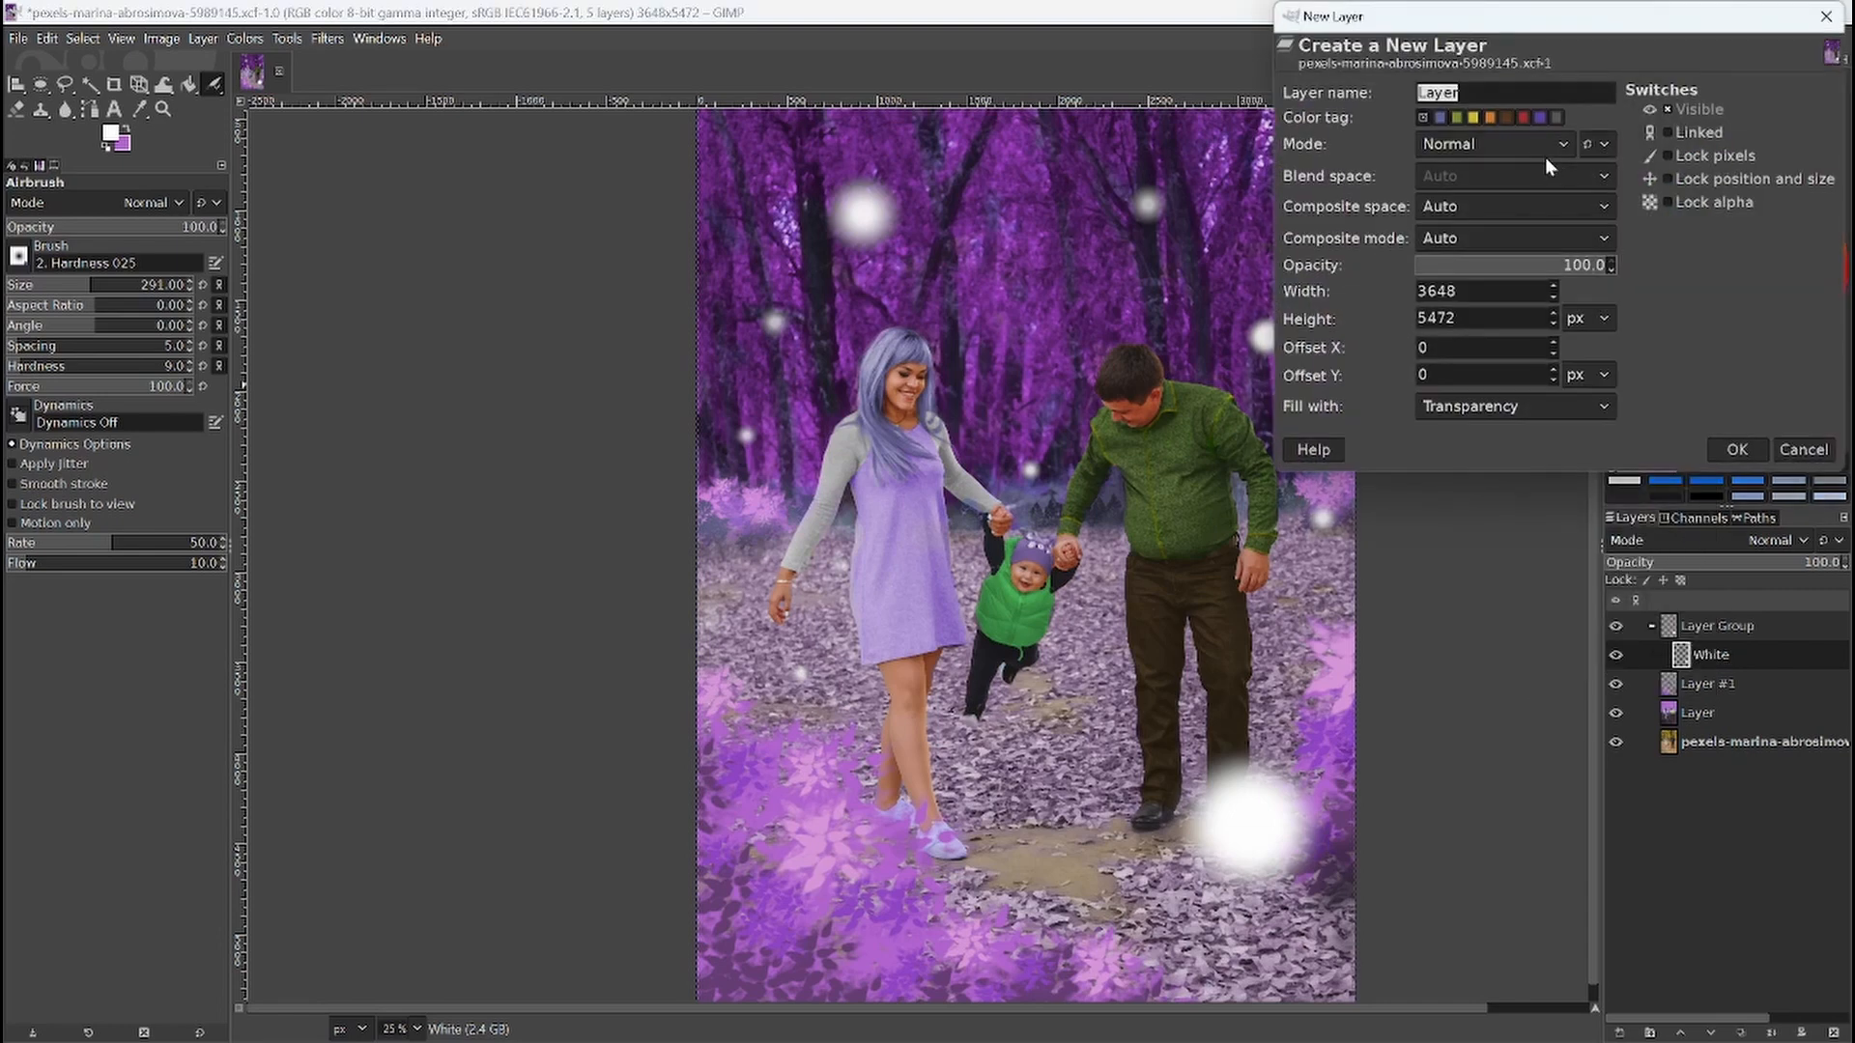
left_click(1516, 143)
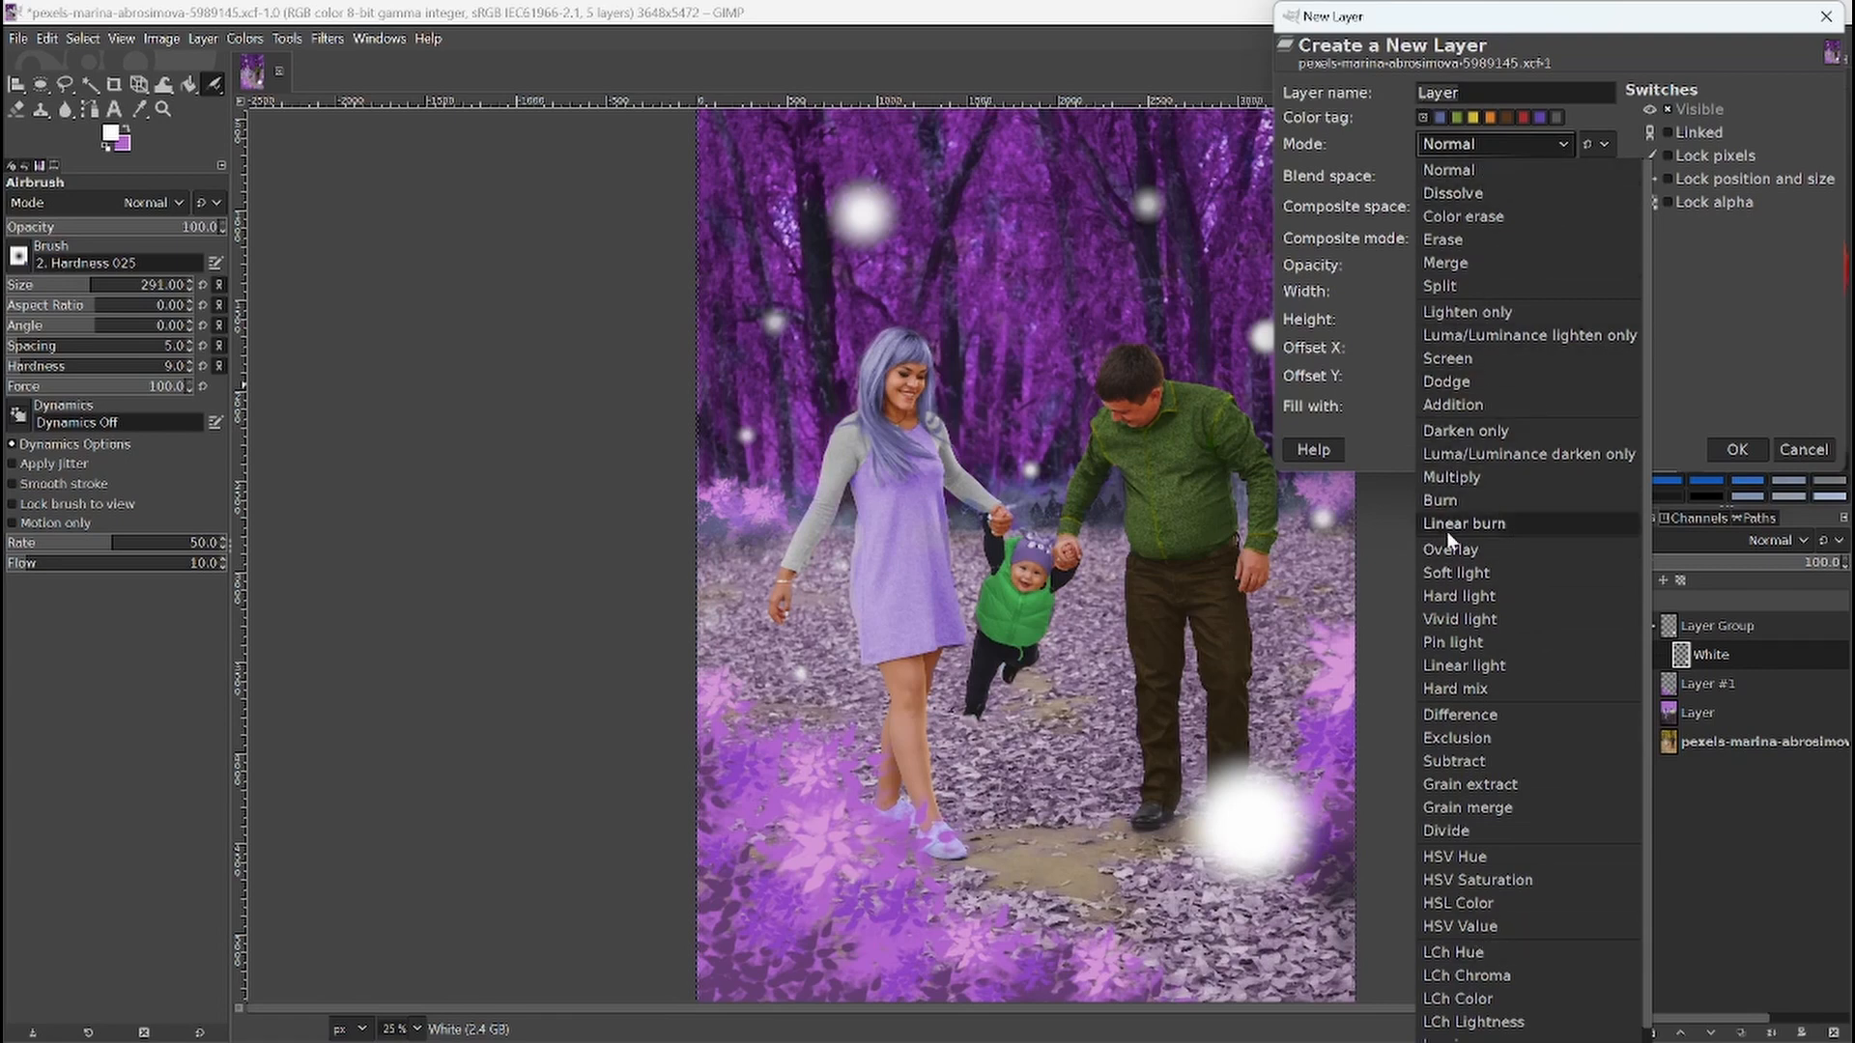
scroll(1470, 717, "down", 1)
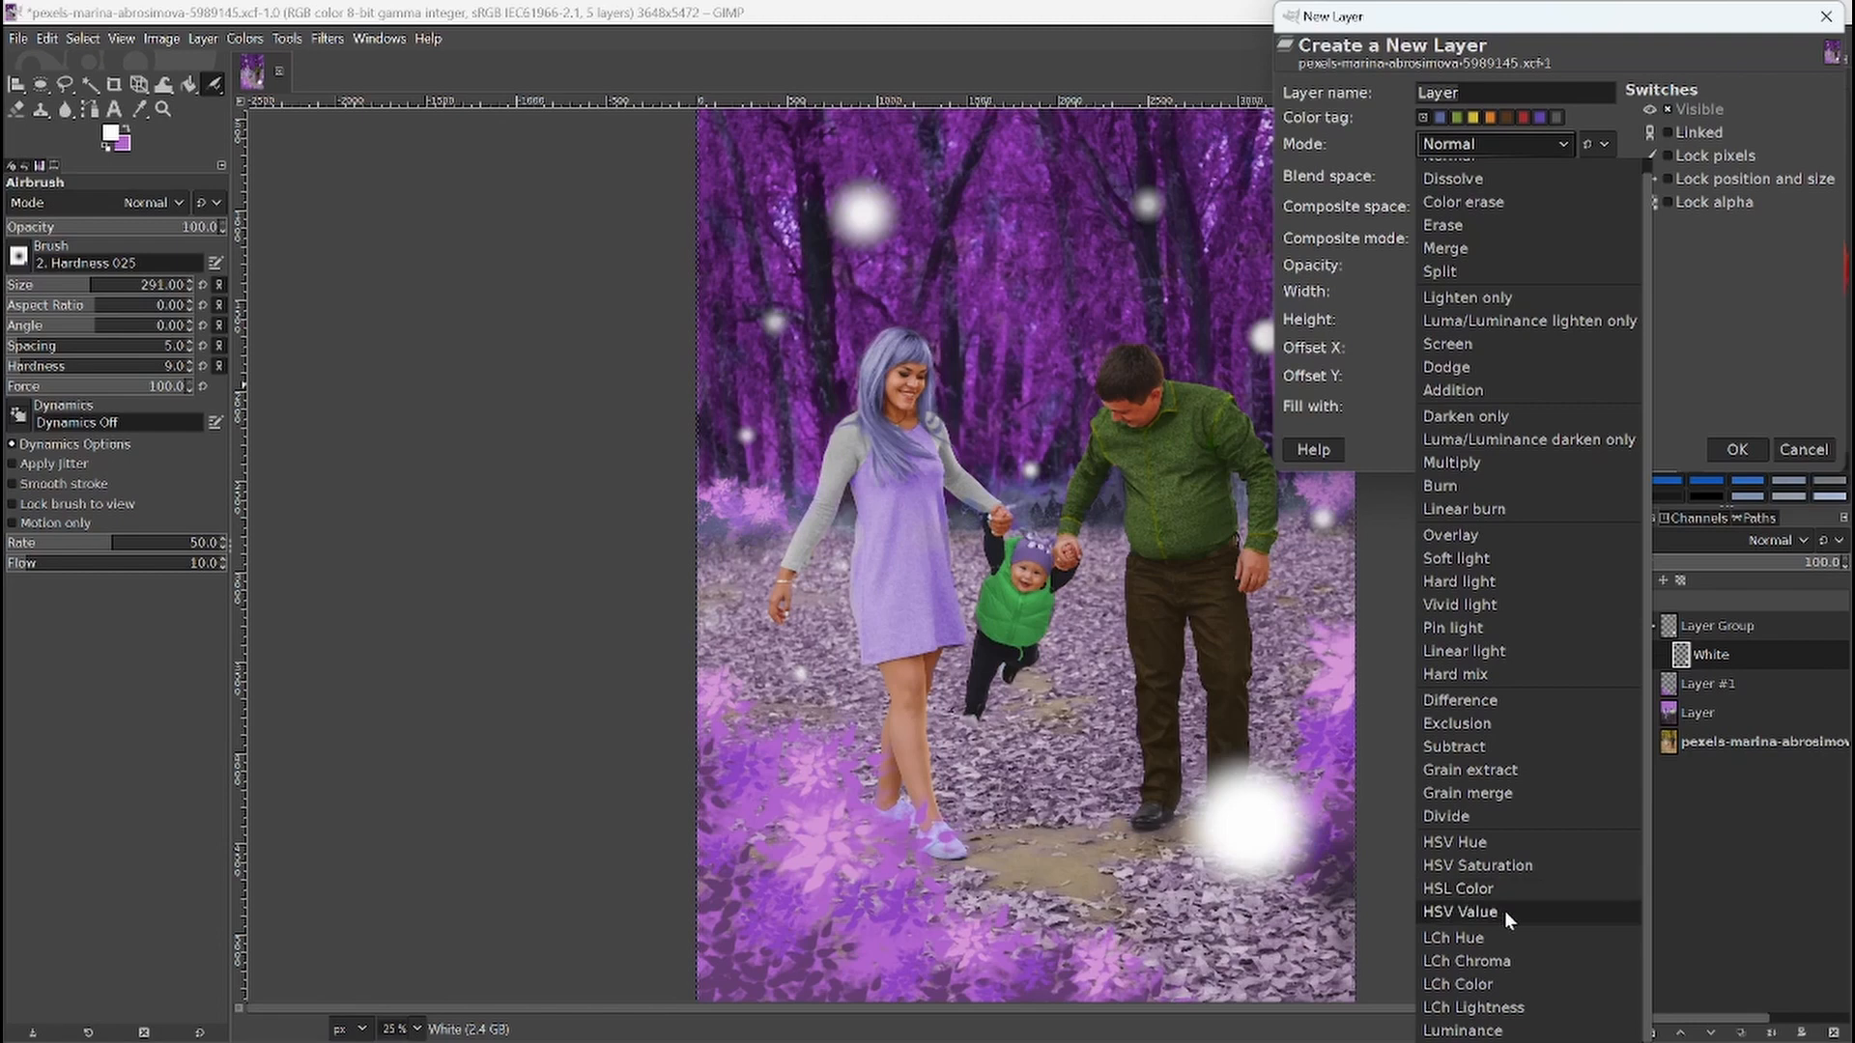
scroll(1507, 580, "up", 1)
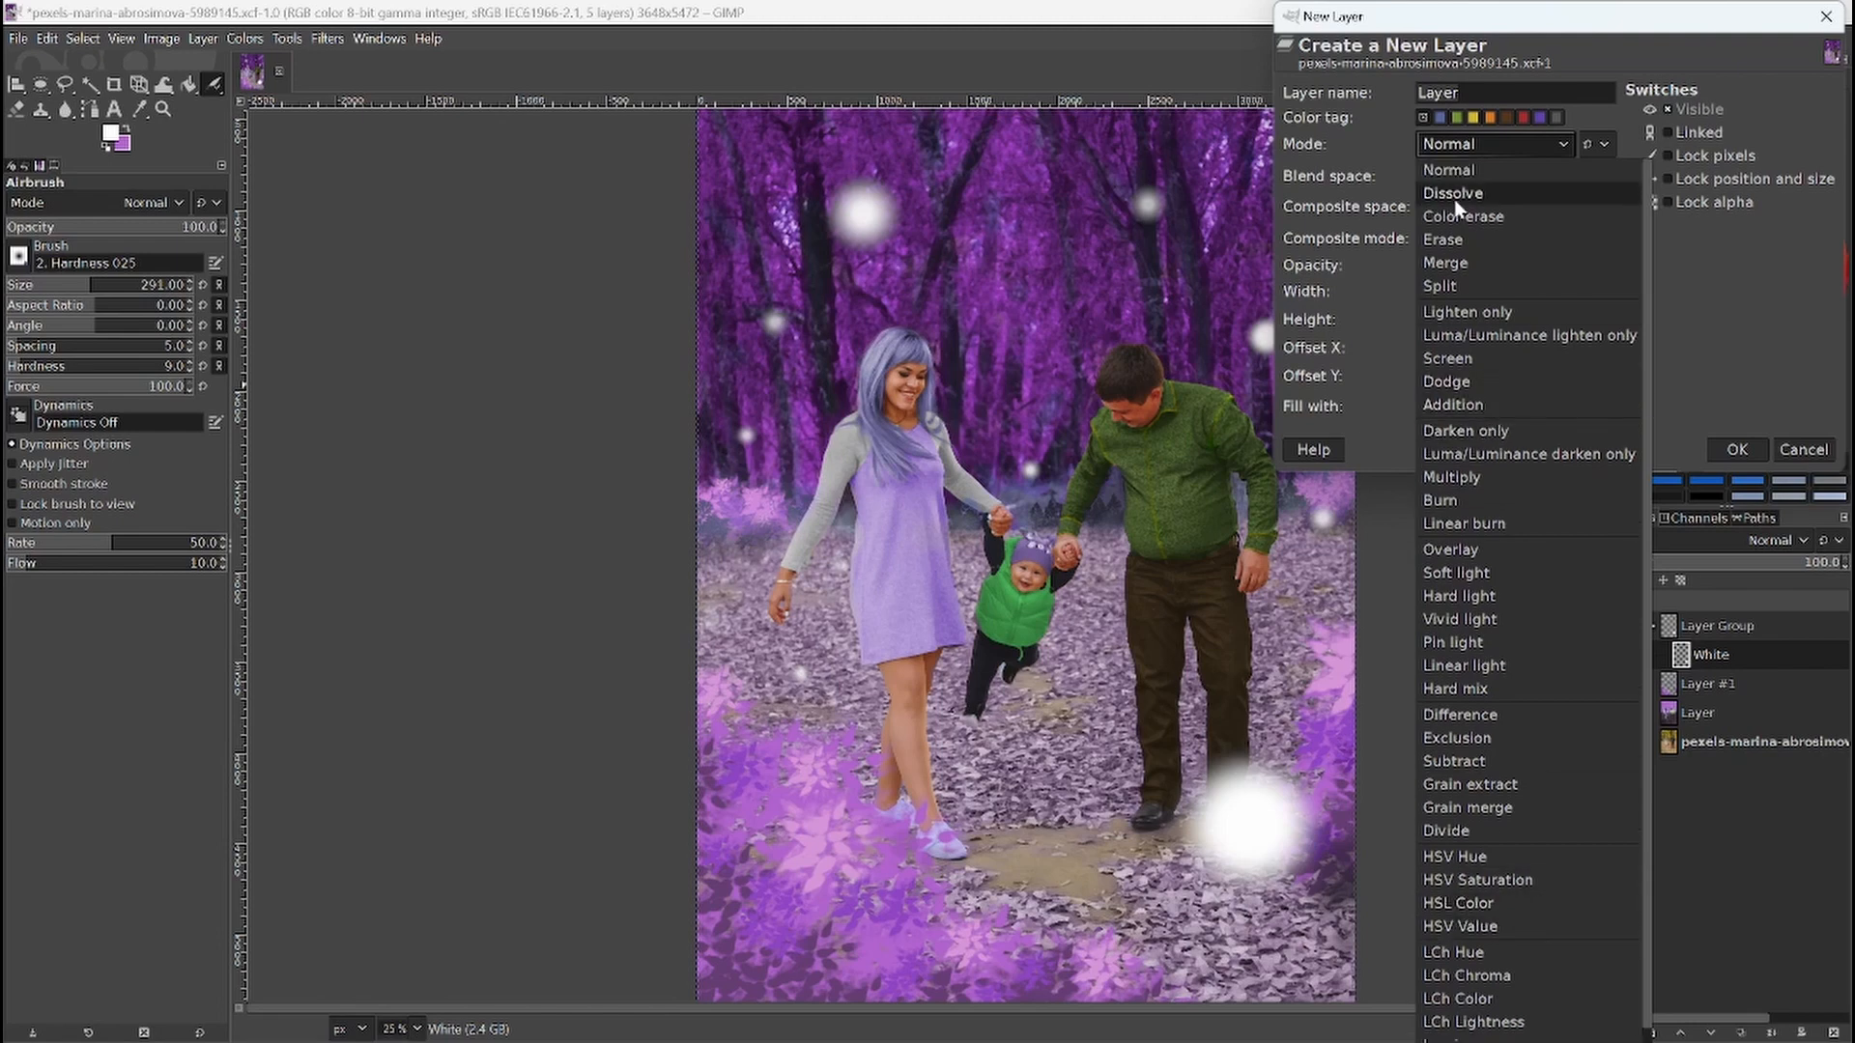
left_click(1453, 383)
left_click(1719, 442)
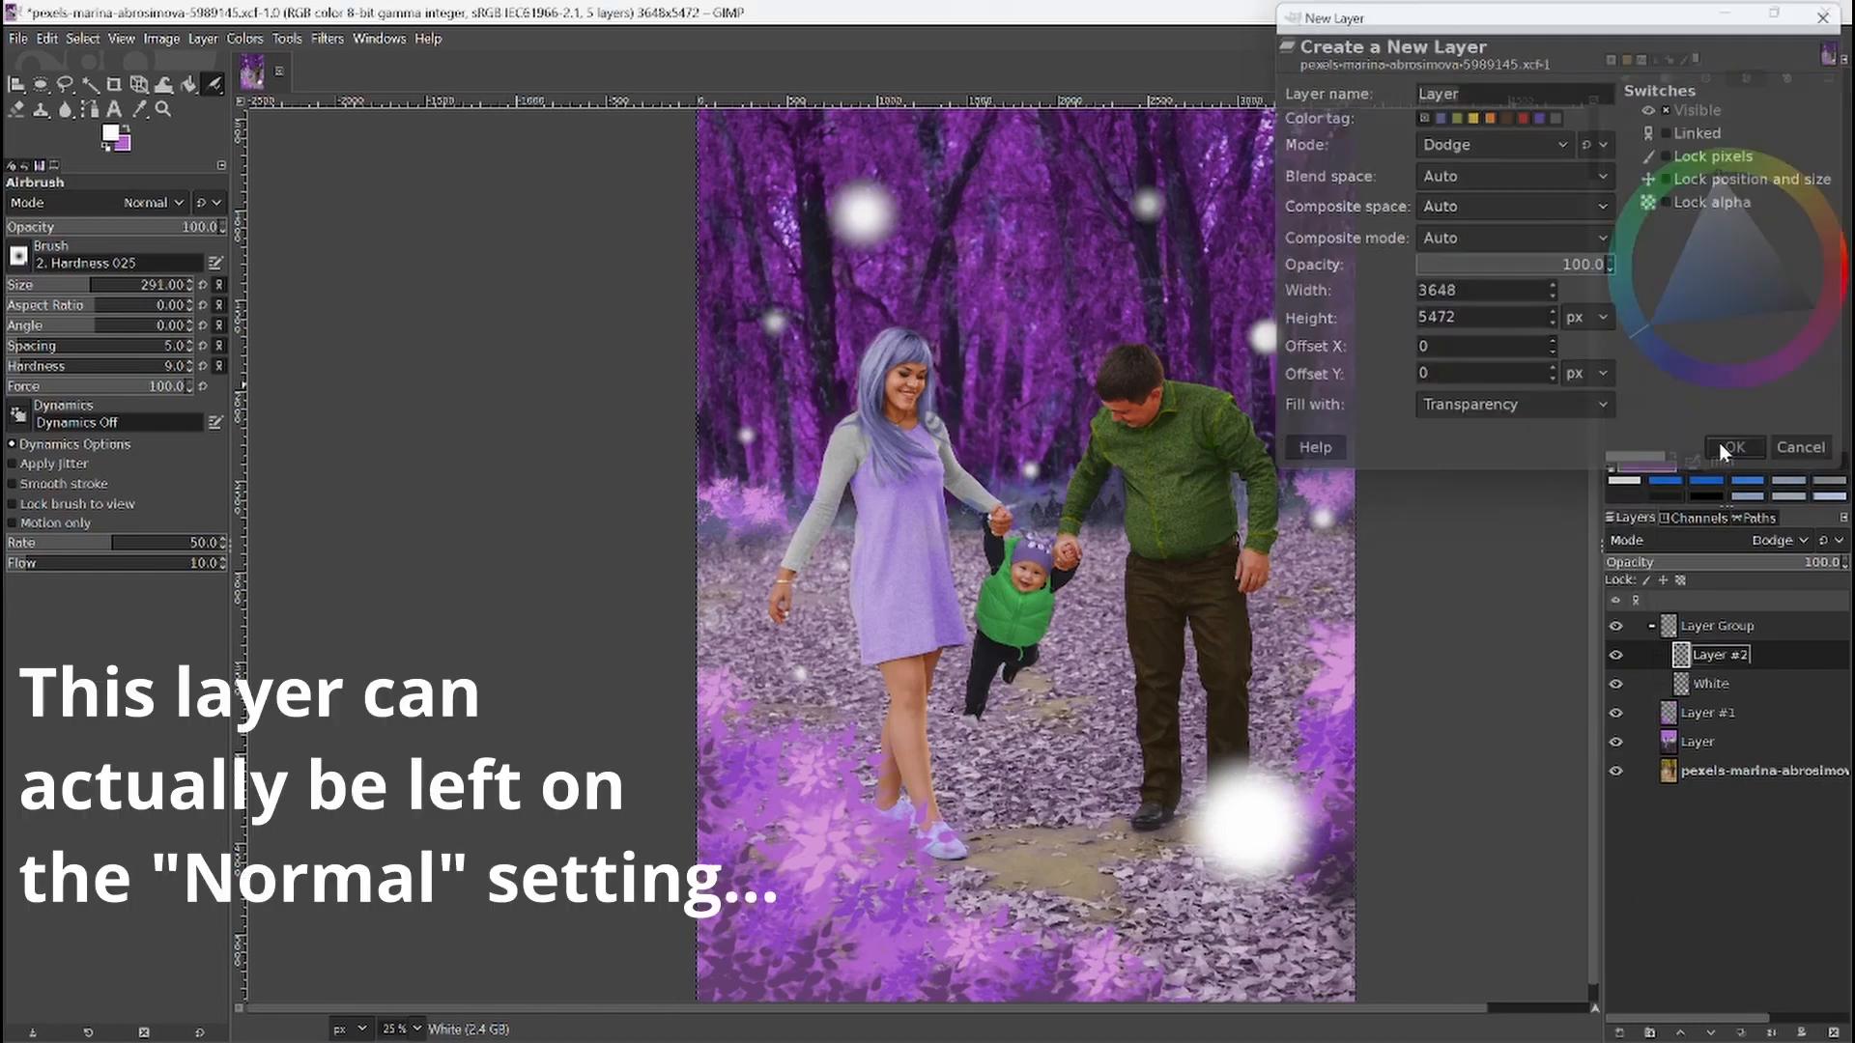
Step: Rename the new layer Dodge and move it below the White layer inside the layer group
double_click(1712, 654)
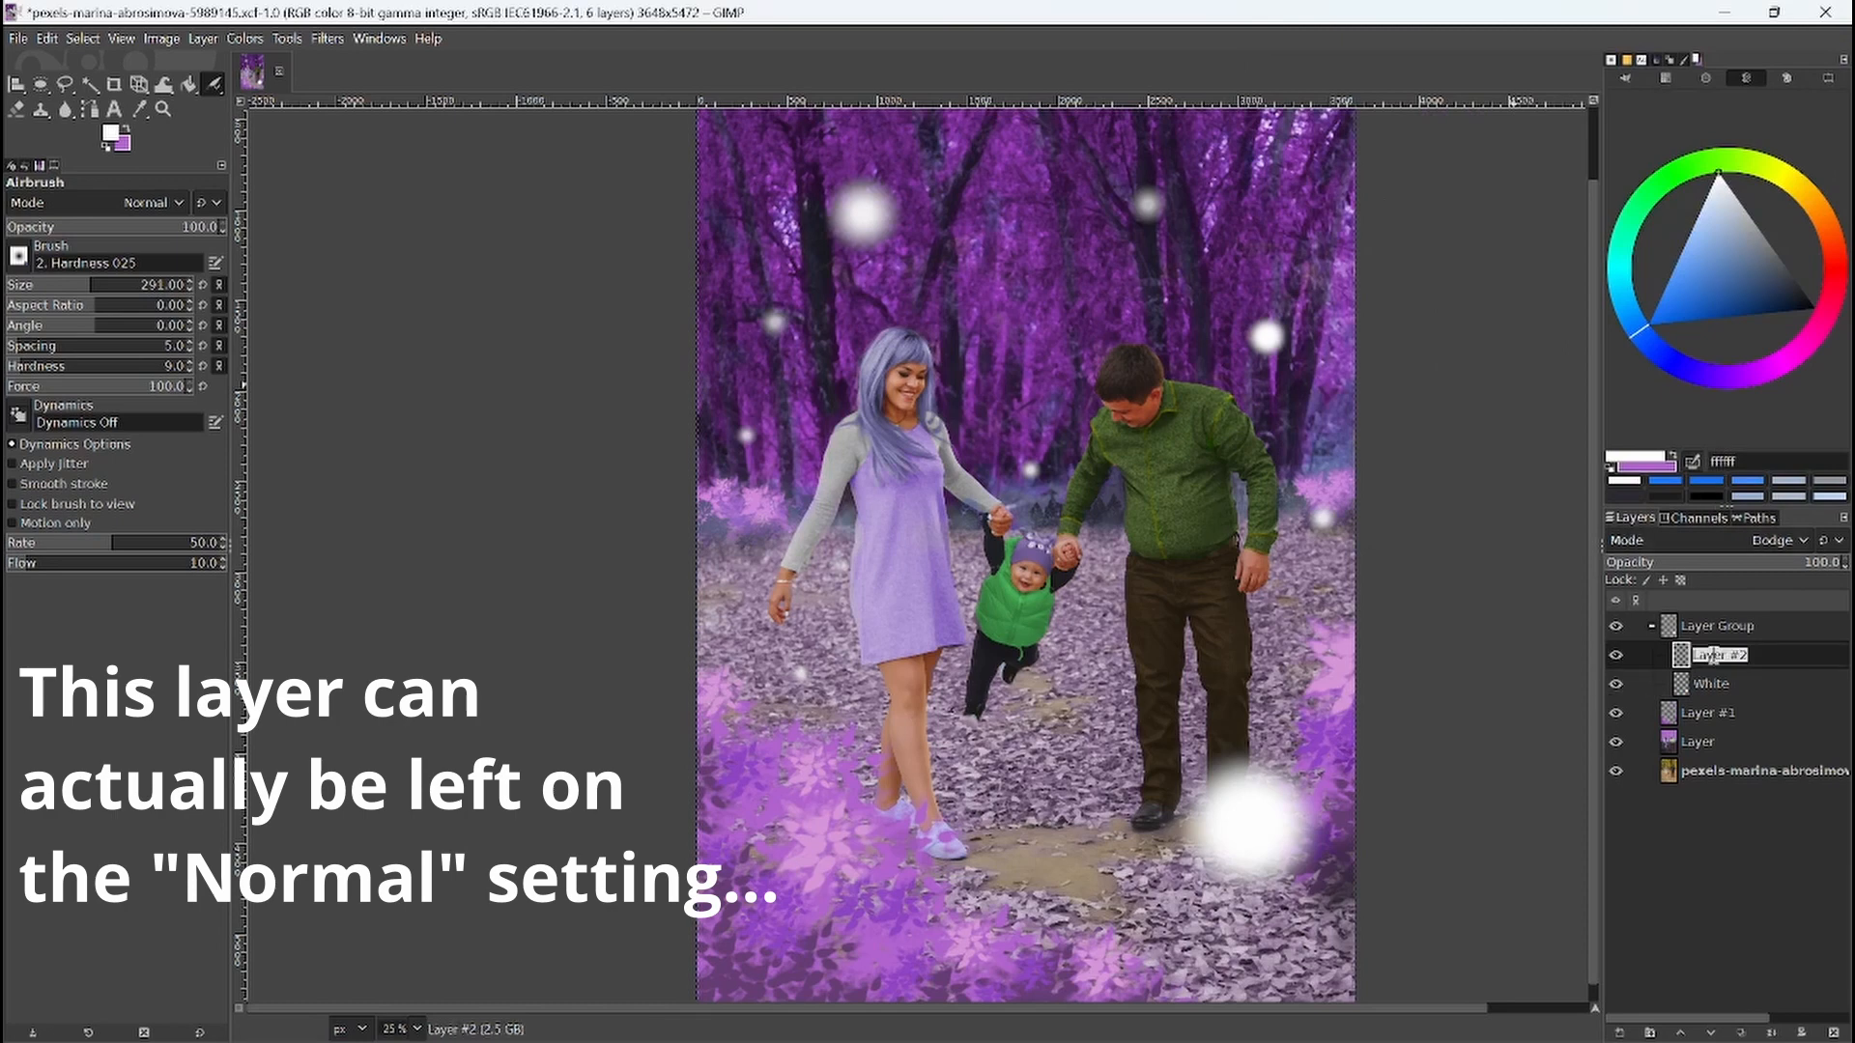
type("Dodge")
left_click(1726, 705)
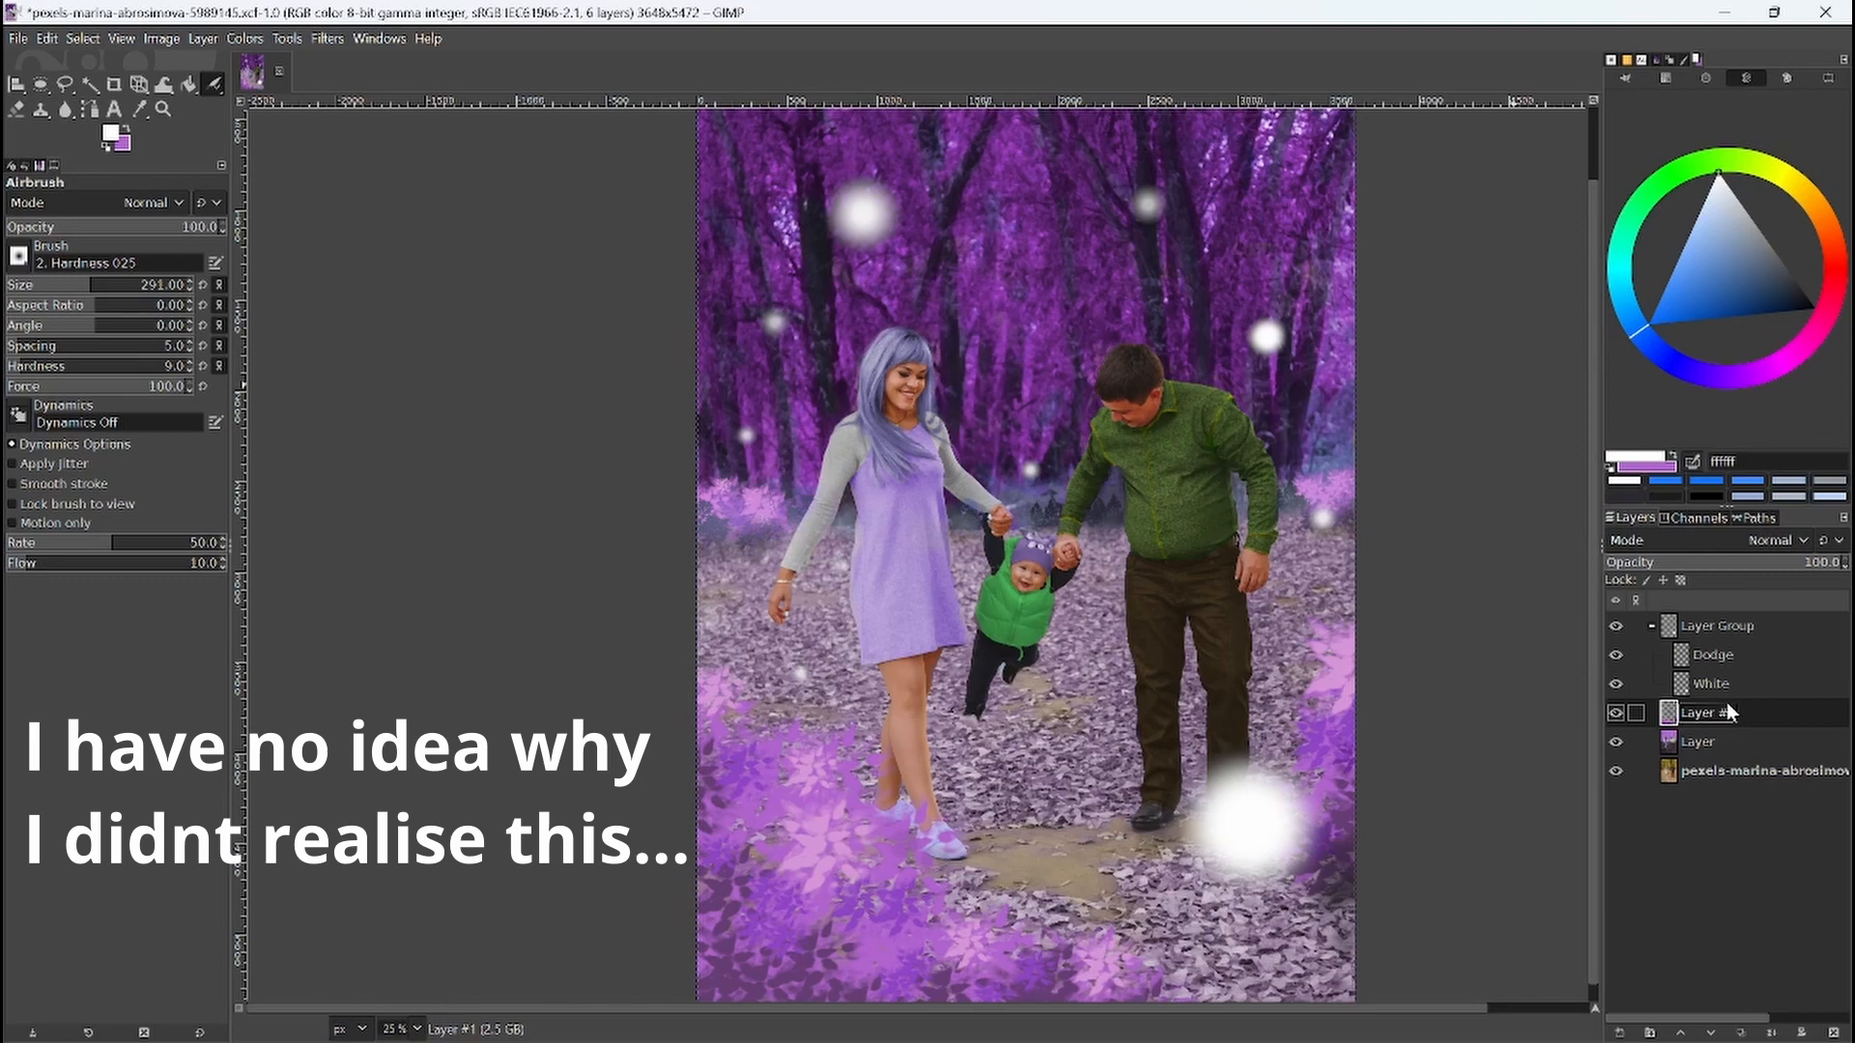
left_click(1727, 655)
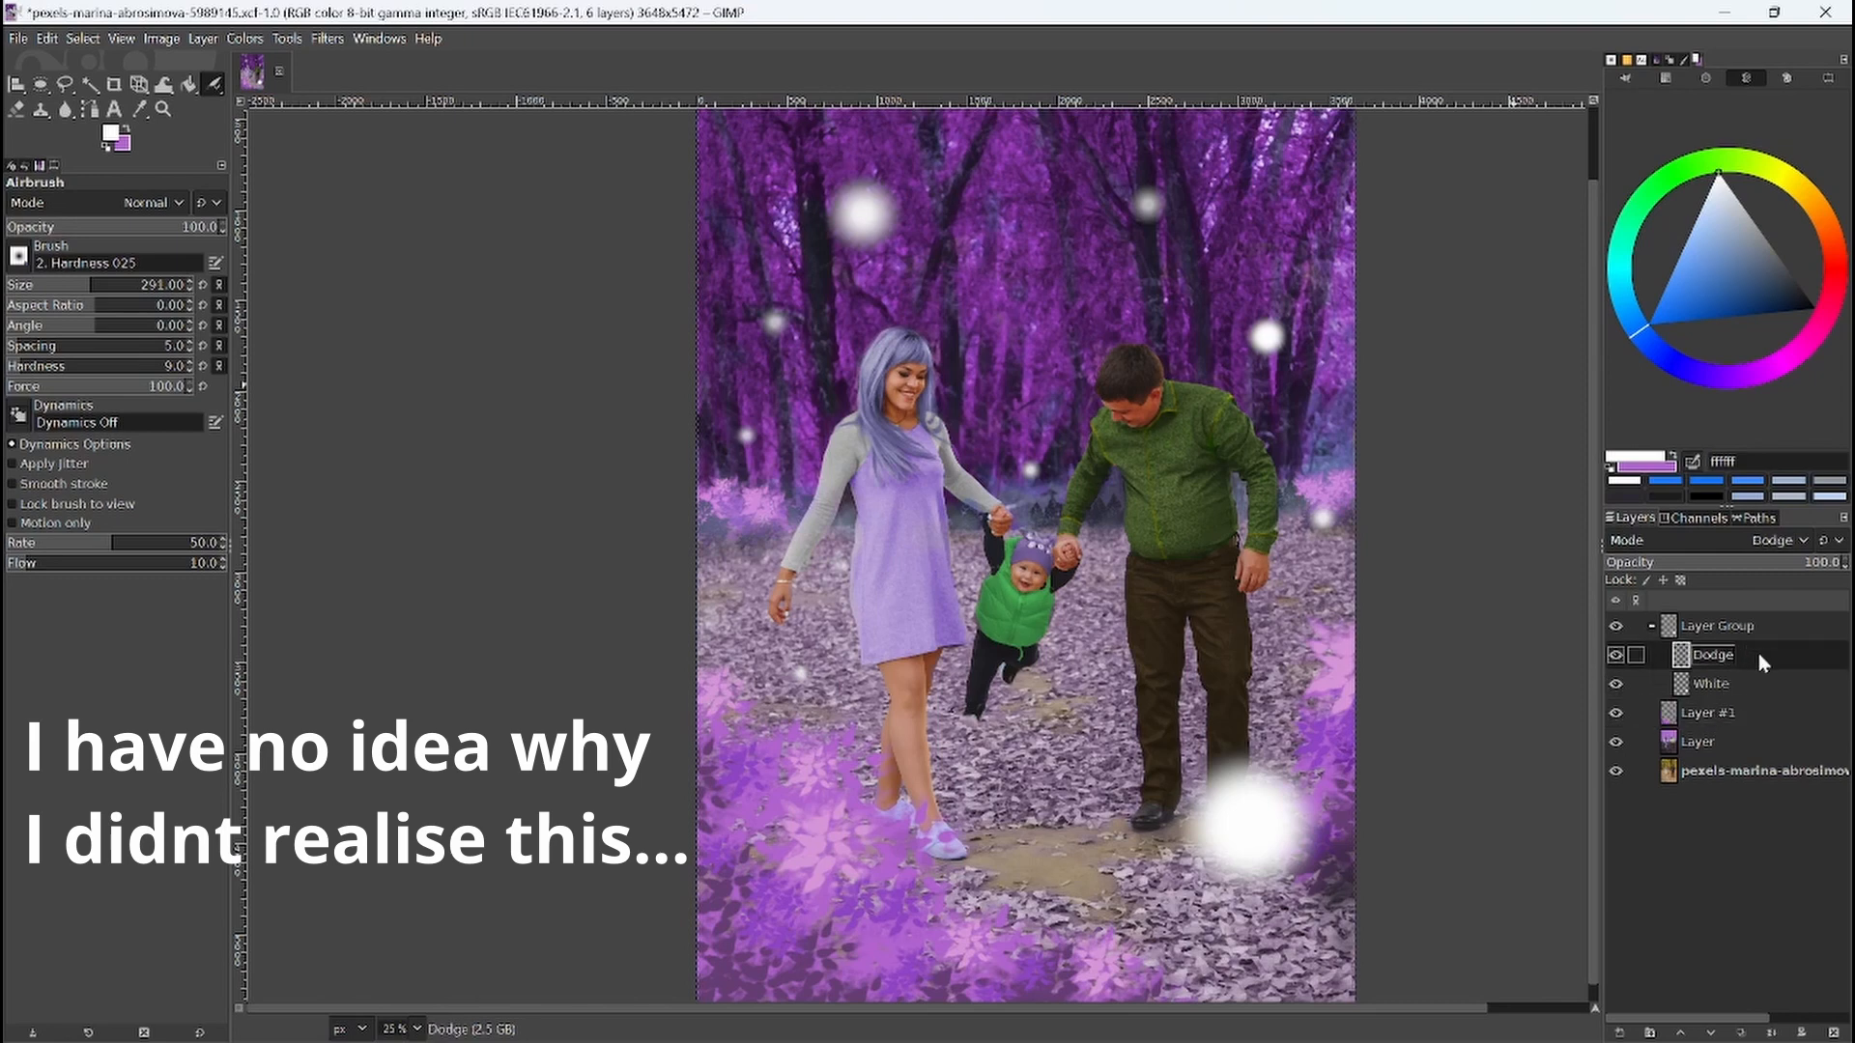
left_click_drag(1753, 653, 1749, 696)
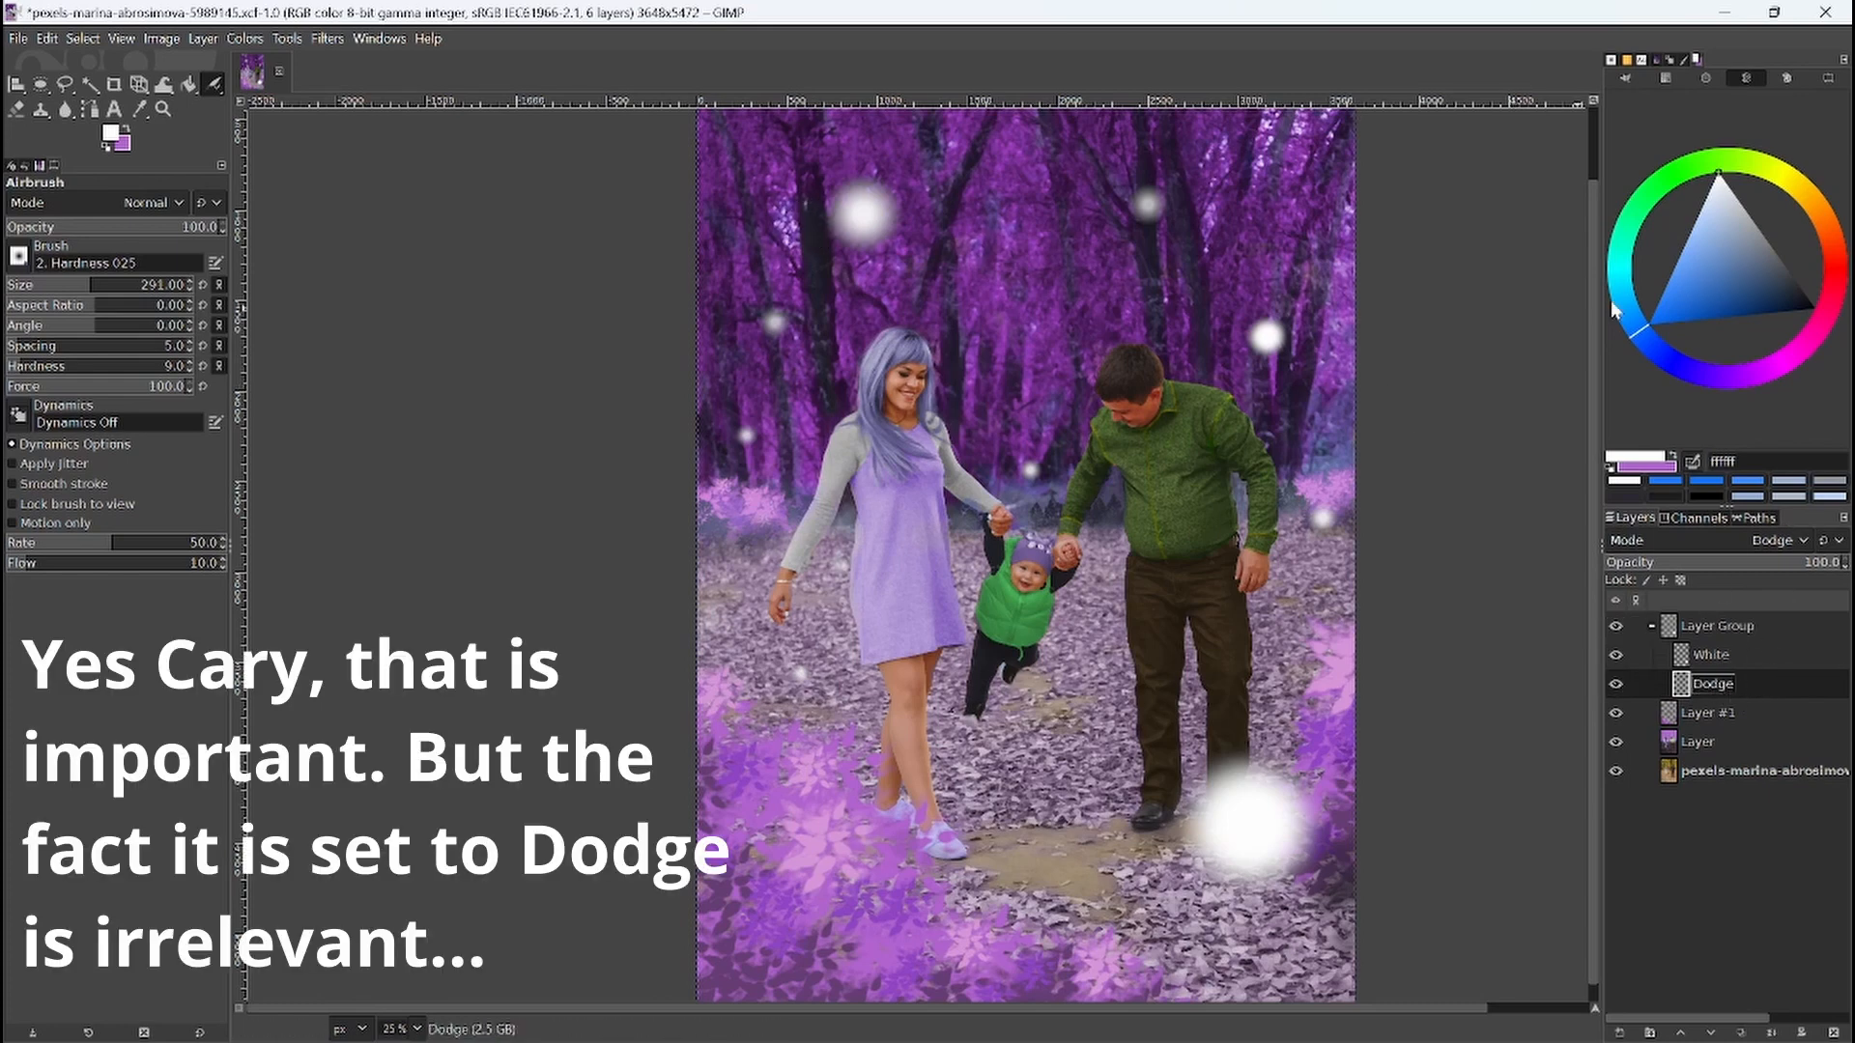
Step: Set the foreground to blue 1373fc and airbrush a glow around the orb beside the man's head
left_click_drag(1678, 288, 1657, 309)
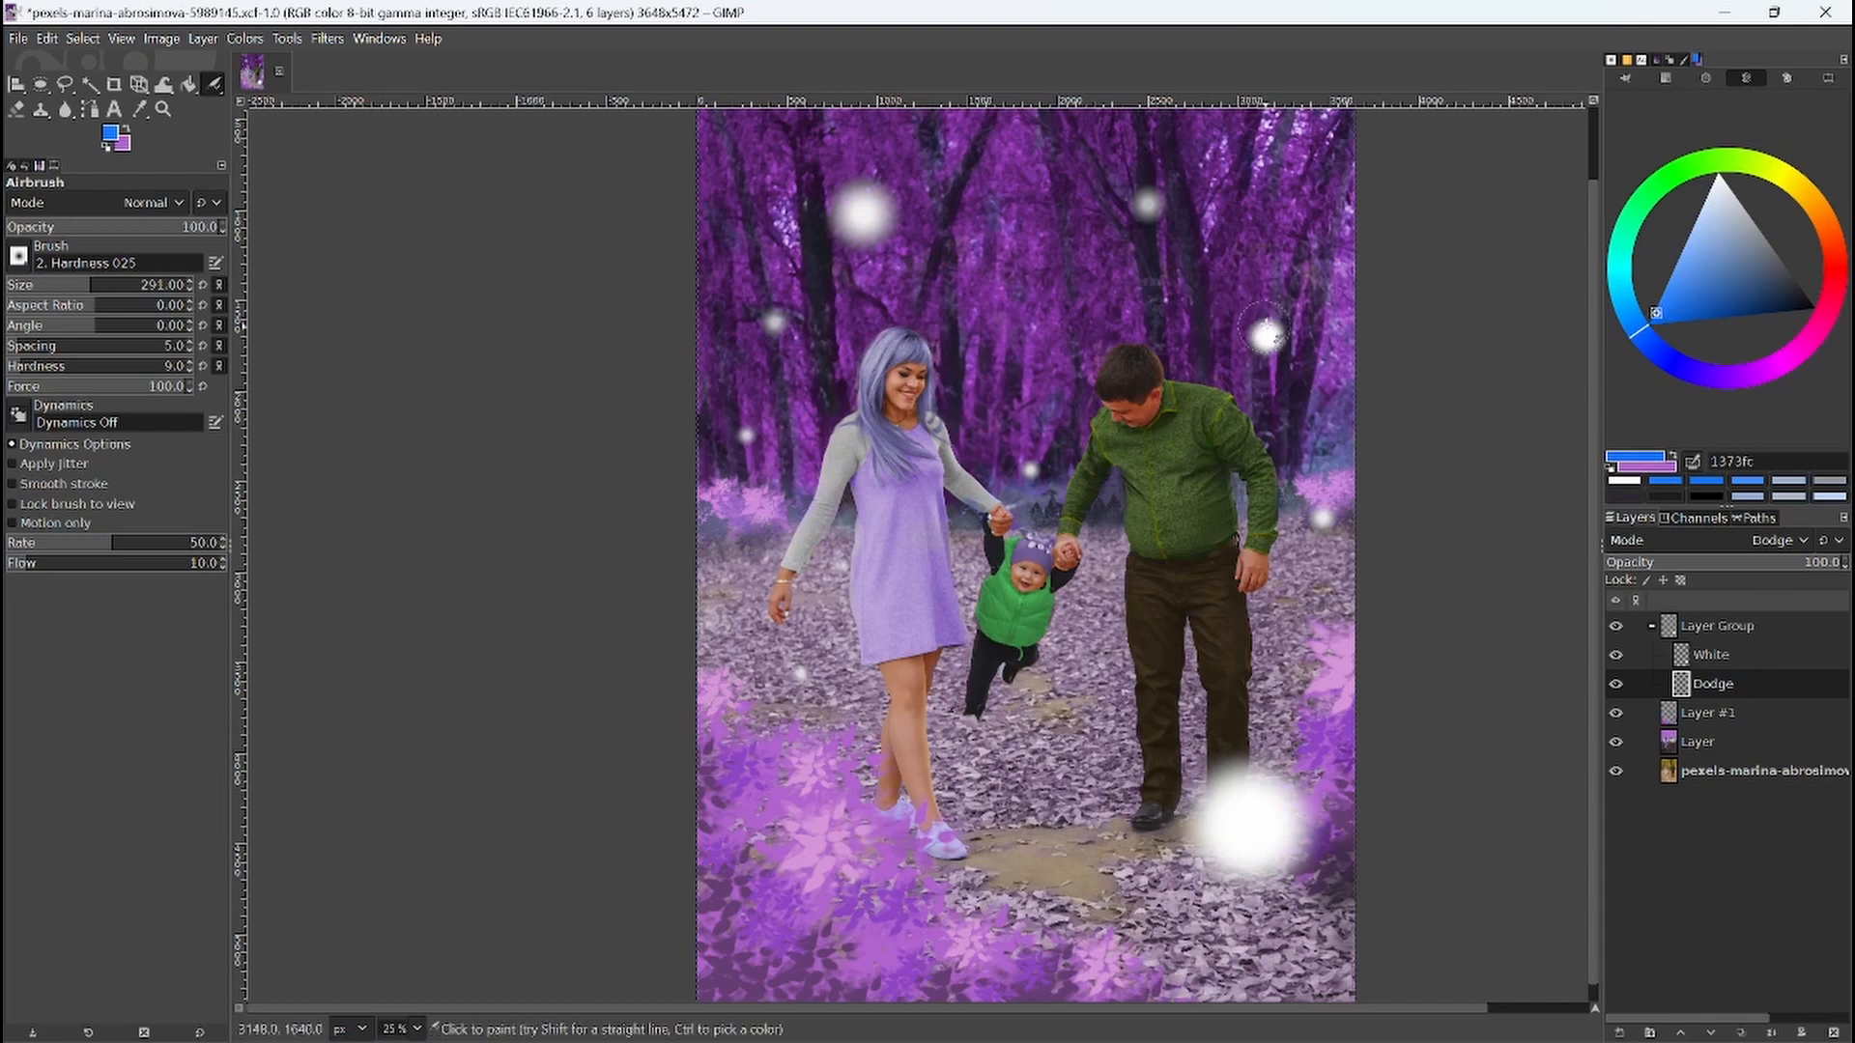
left_click(1266, 336)
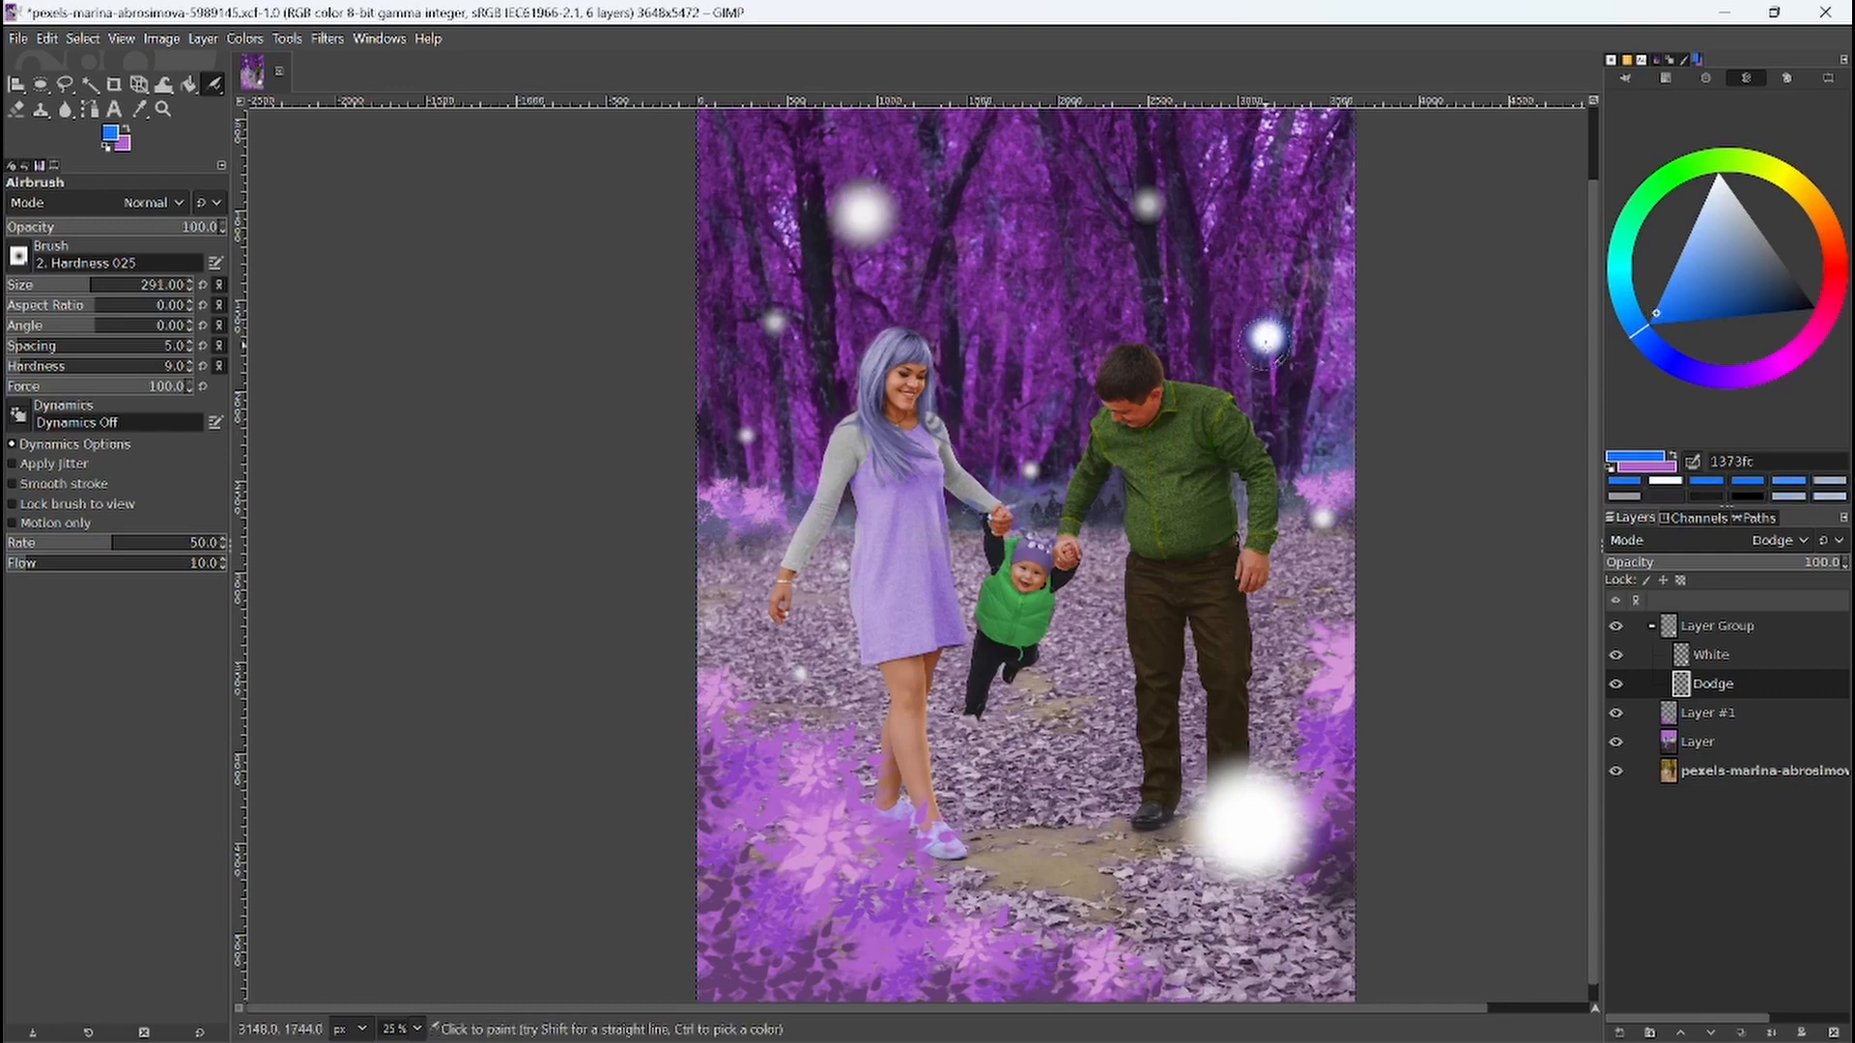
left_click_drag(1266, 345, 1268, 348)
left_click(831, 207)
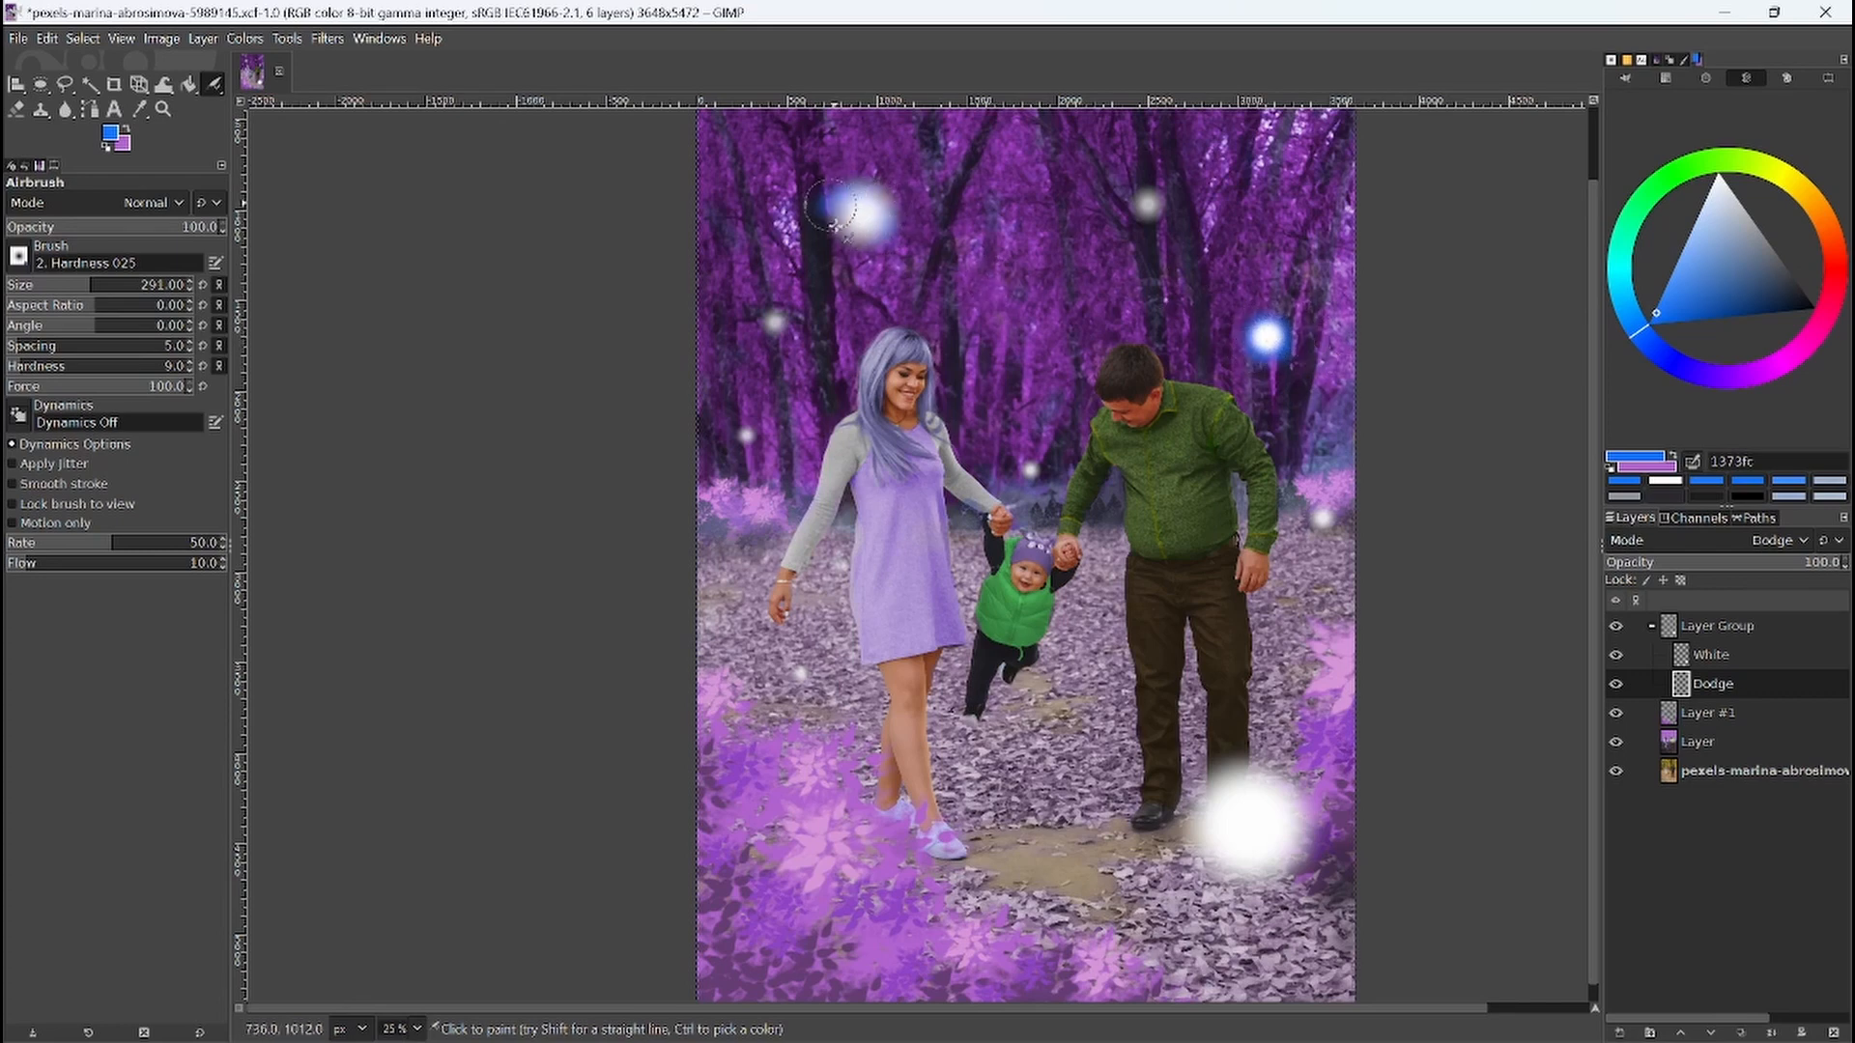
mouse_move(831, 206)
left_mouse_down()
mouse_move(862, 229)
mouse_move(856, 177)
mouse_move(830, 212)
mouse_move(879, 239)
mouse_move(845, 241)
mouse_move(855, 179)
left_mouse_up()
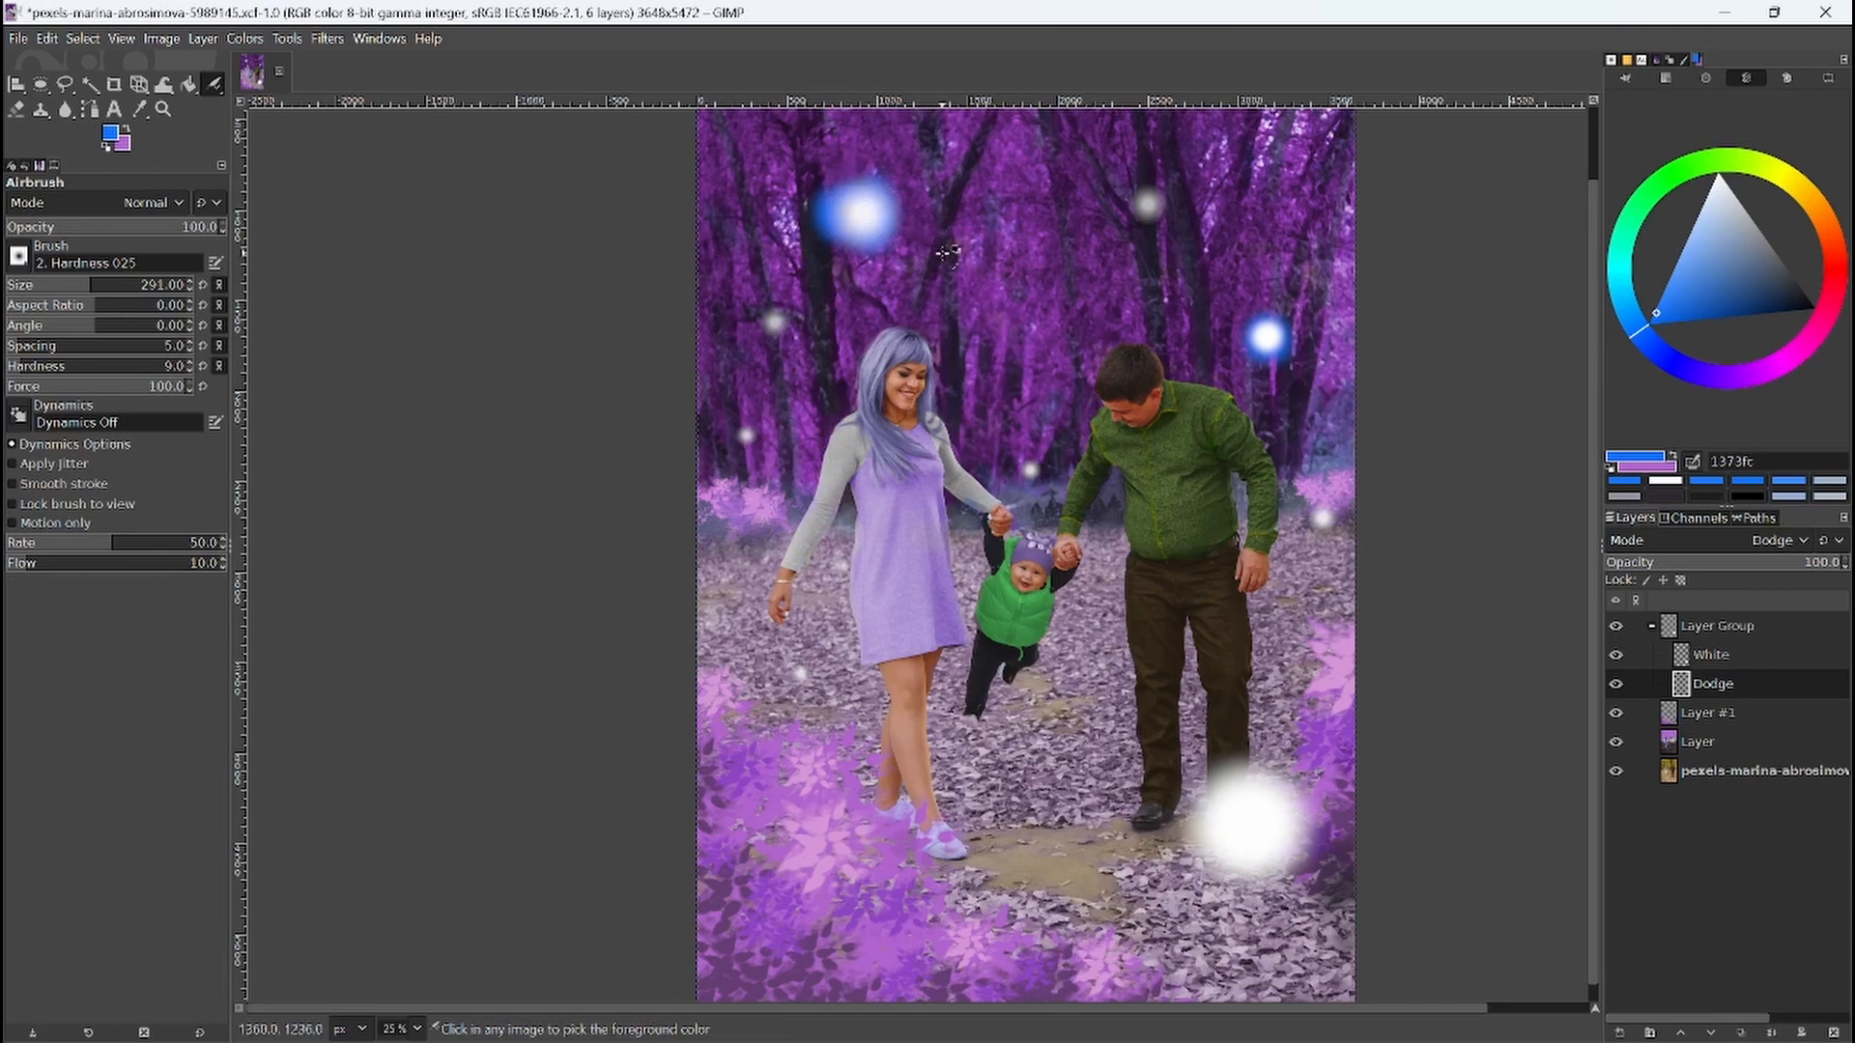
key("ctrl+z")
key("ctrl+z")
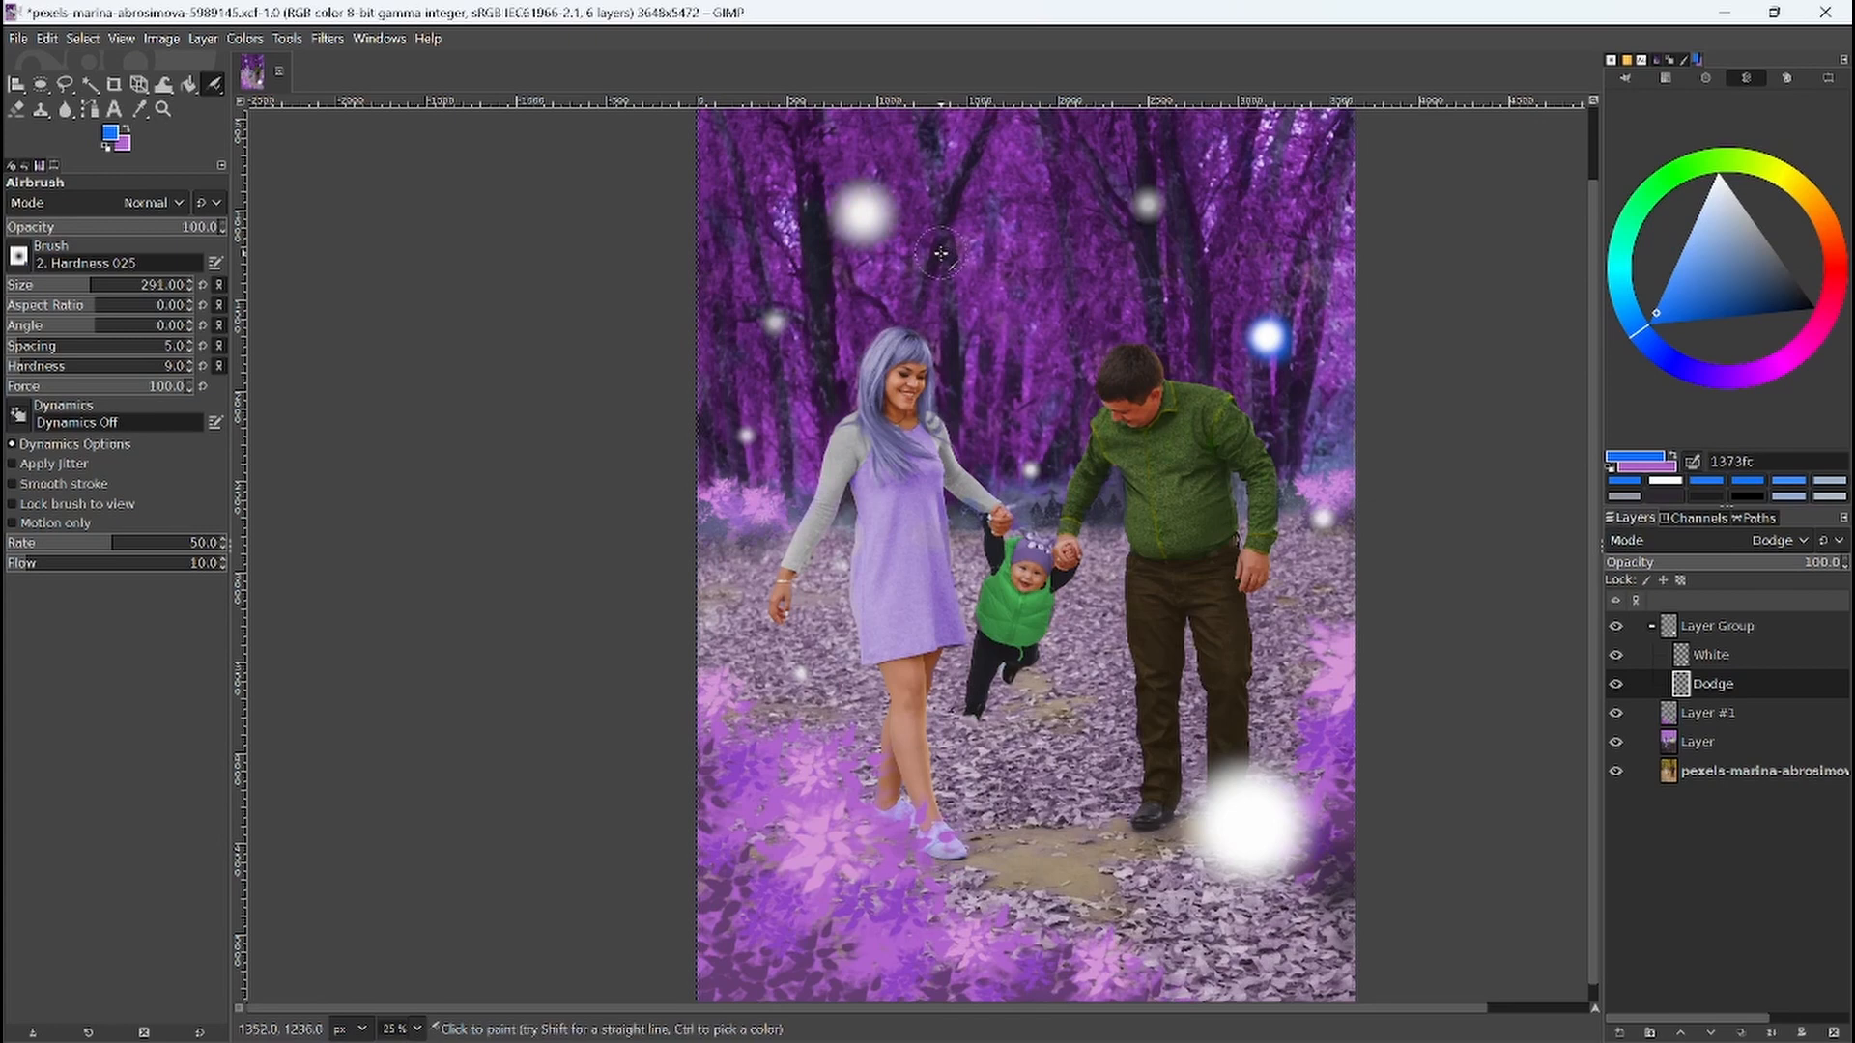
Step: Airbrush a blue glow around the orb above the woman with brush size 391, and set the Dodge layer's opacity to 60.6
key("]")
mouse_move(882, 217)
left_mouse_down()
mouse_move(842, 193)
mouse_move(840, 241)
mouse_move(894, 205)
mouse_move(871, 264)
left_mouse_up()
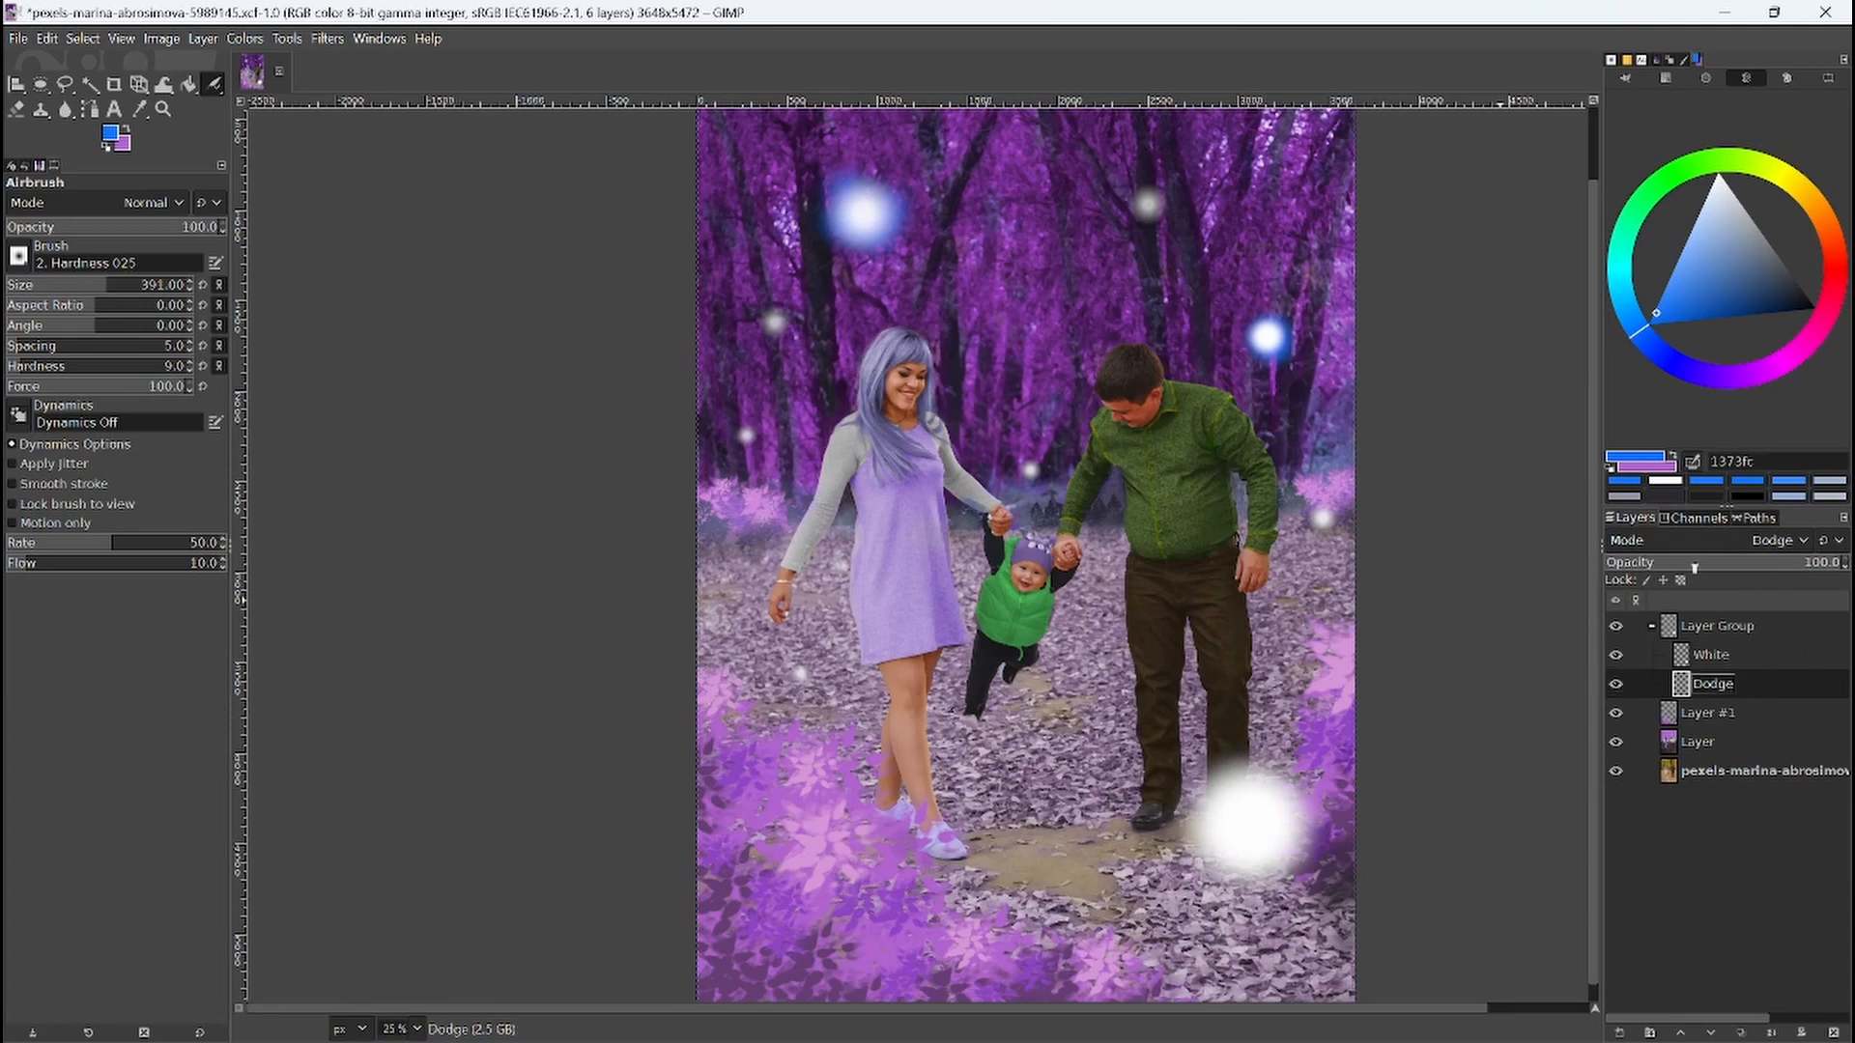
mouse_move(1825, 562)
left_mouse_down()
mouse_move(1667, 560)
mouse_move(1759, 571)
left_mouse_up()
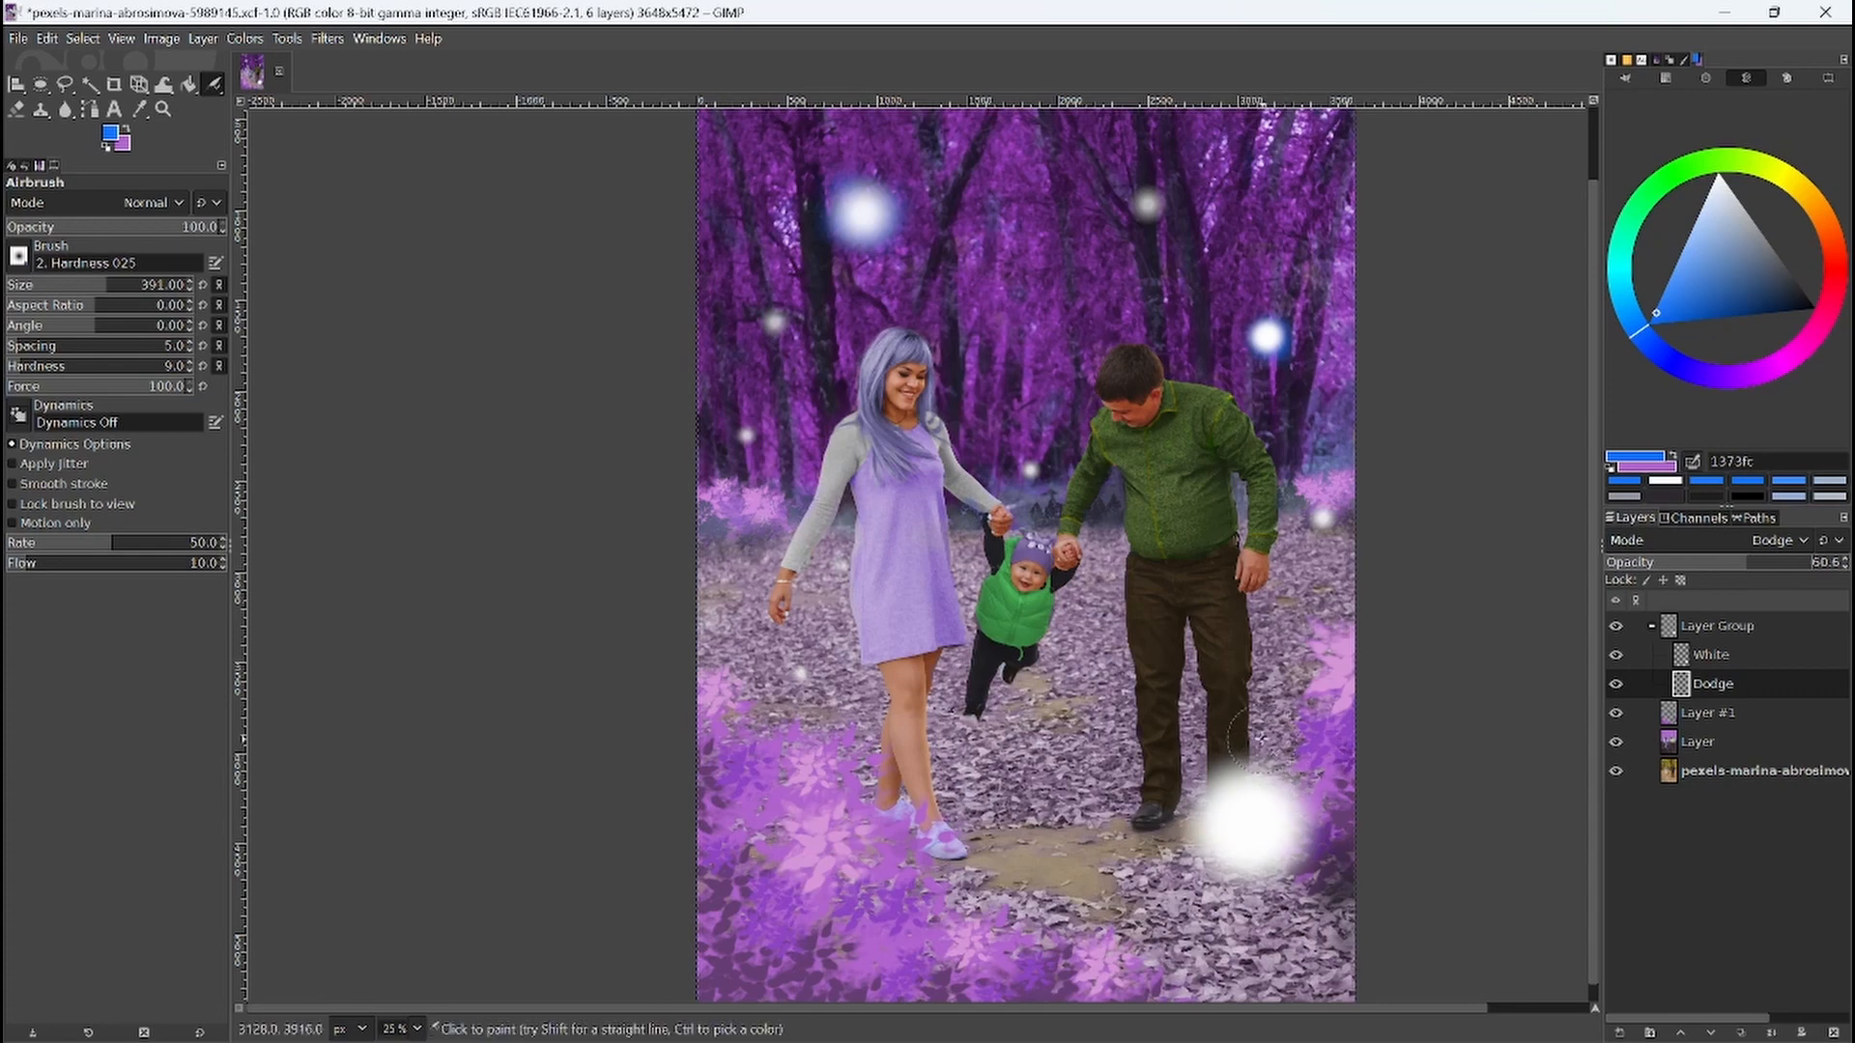
Step: Enlarge the Airbrush to 751 and paint a blue glow around the big orb at the man's feet
key("shift+bracketright")
key("shift+bracketright")
key("shift+bracketright")
key("shift+bracketright")
key("shift+bracketright")
key("shift+bracketright")
key("shift+bracketright")
key("shift+bracketright")
key("shift+bracketright")
key("shift+bracketright")
key("shift+bracketright")
key("shift+bracketright")
key("shift+bracketright")
key("shift+bracketright")
key("shift+bracketright")
key("shift+bracketright")
key("shift+bracketright")
key("shift+bracketright")
key("shift+bracketright")
key("shift+bracketright")
key("shift+bracketright")
key("shift+bracketright")
left_click(1246, 820)
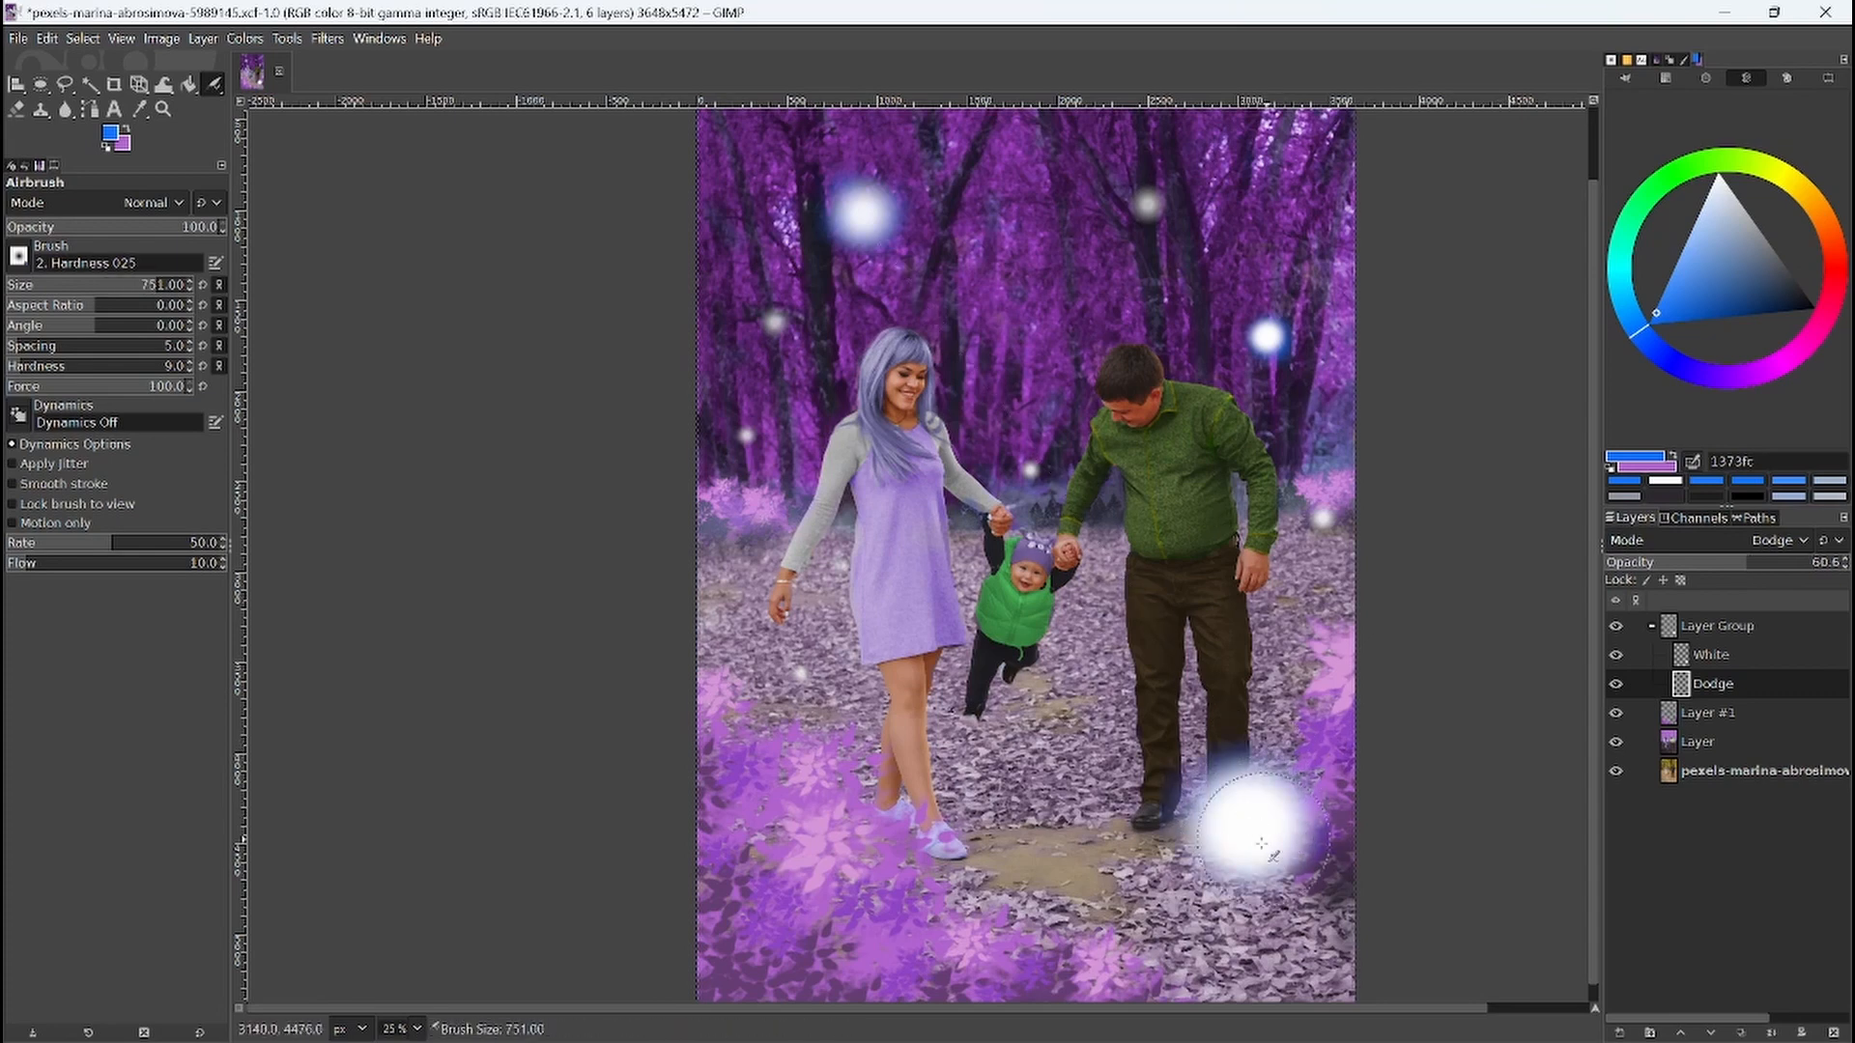
left_click_drag(1240, 833, 1247, 821)
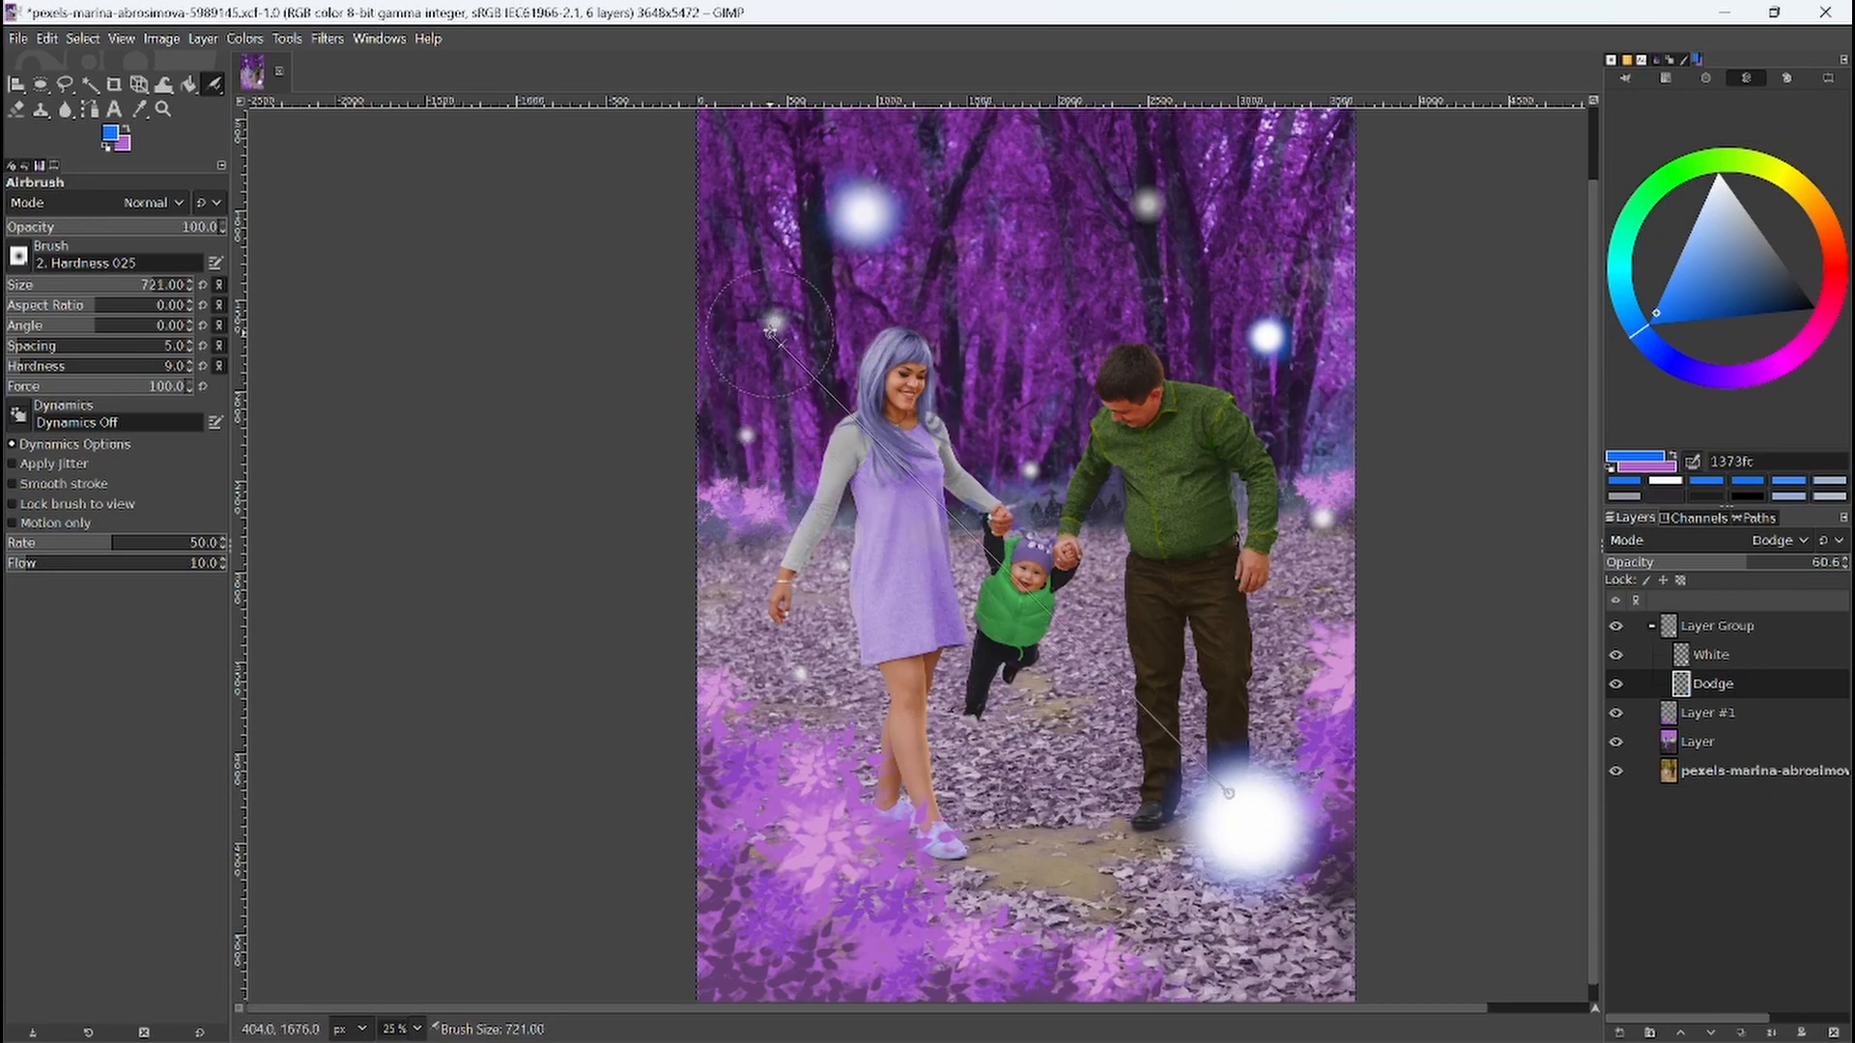
Step: Reduce the Airbrush size to 211 and paint blue glows around the small orbs in the background on the Dodge layer
key("shift+bracketleft")
key("shift+bracketleft")
key("shift+bracketleft")
key("shift+bracketleft")
key("shift+bracketleft")
key("shift+bracketleft")
key("shift+bracketleft")
key("shift+bracketleft")
key("shift+bracketleft")
key("shift+bracketleft")
key("shift+bracketleft")
key("shift+bracketleft")
key("shift+bracketleft")
key("shift+bracketleft")
key("shift+bracketleft")
key("shift+bracketleft")
key("shift+bracketleft")
key("shift+bracketleft")
key("shift+bracketleft")
key("shift+bracketleft")
key("shift+bracketleft")
key("shift+bracketleft")
key("shift+bracketleft")
key("shift+bracketleft")
key("shift+bracketleft")
key("shift+bracketleft")
key("shift+bracketleft")
key("shift+bracketleft")
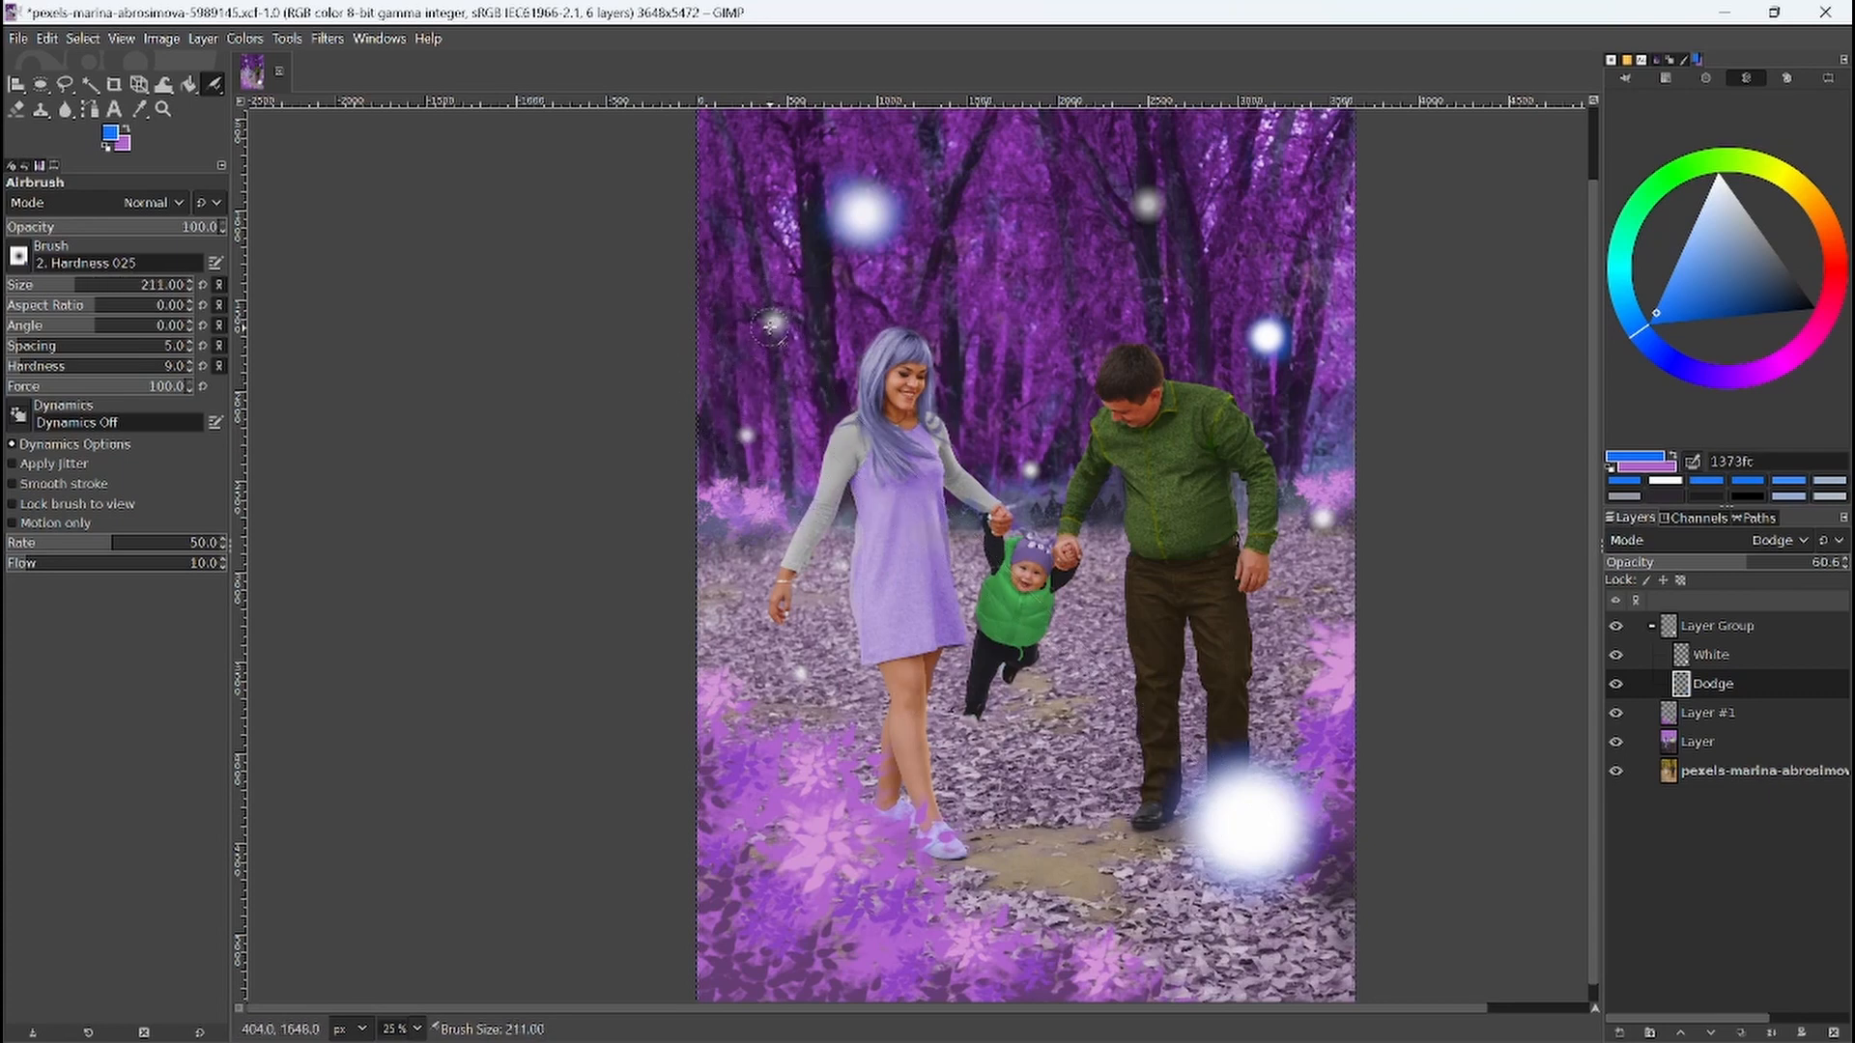
left_click_drag(773, 327, 772, 326)
left_click(746, 436)
left_click(1030, 471)
left_click(1146, 205)
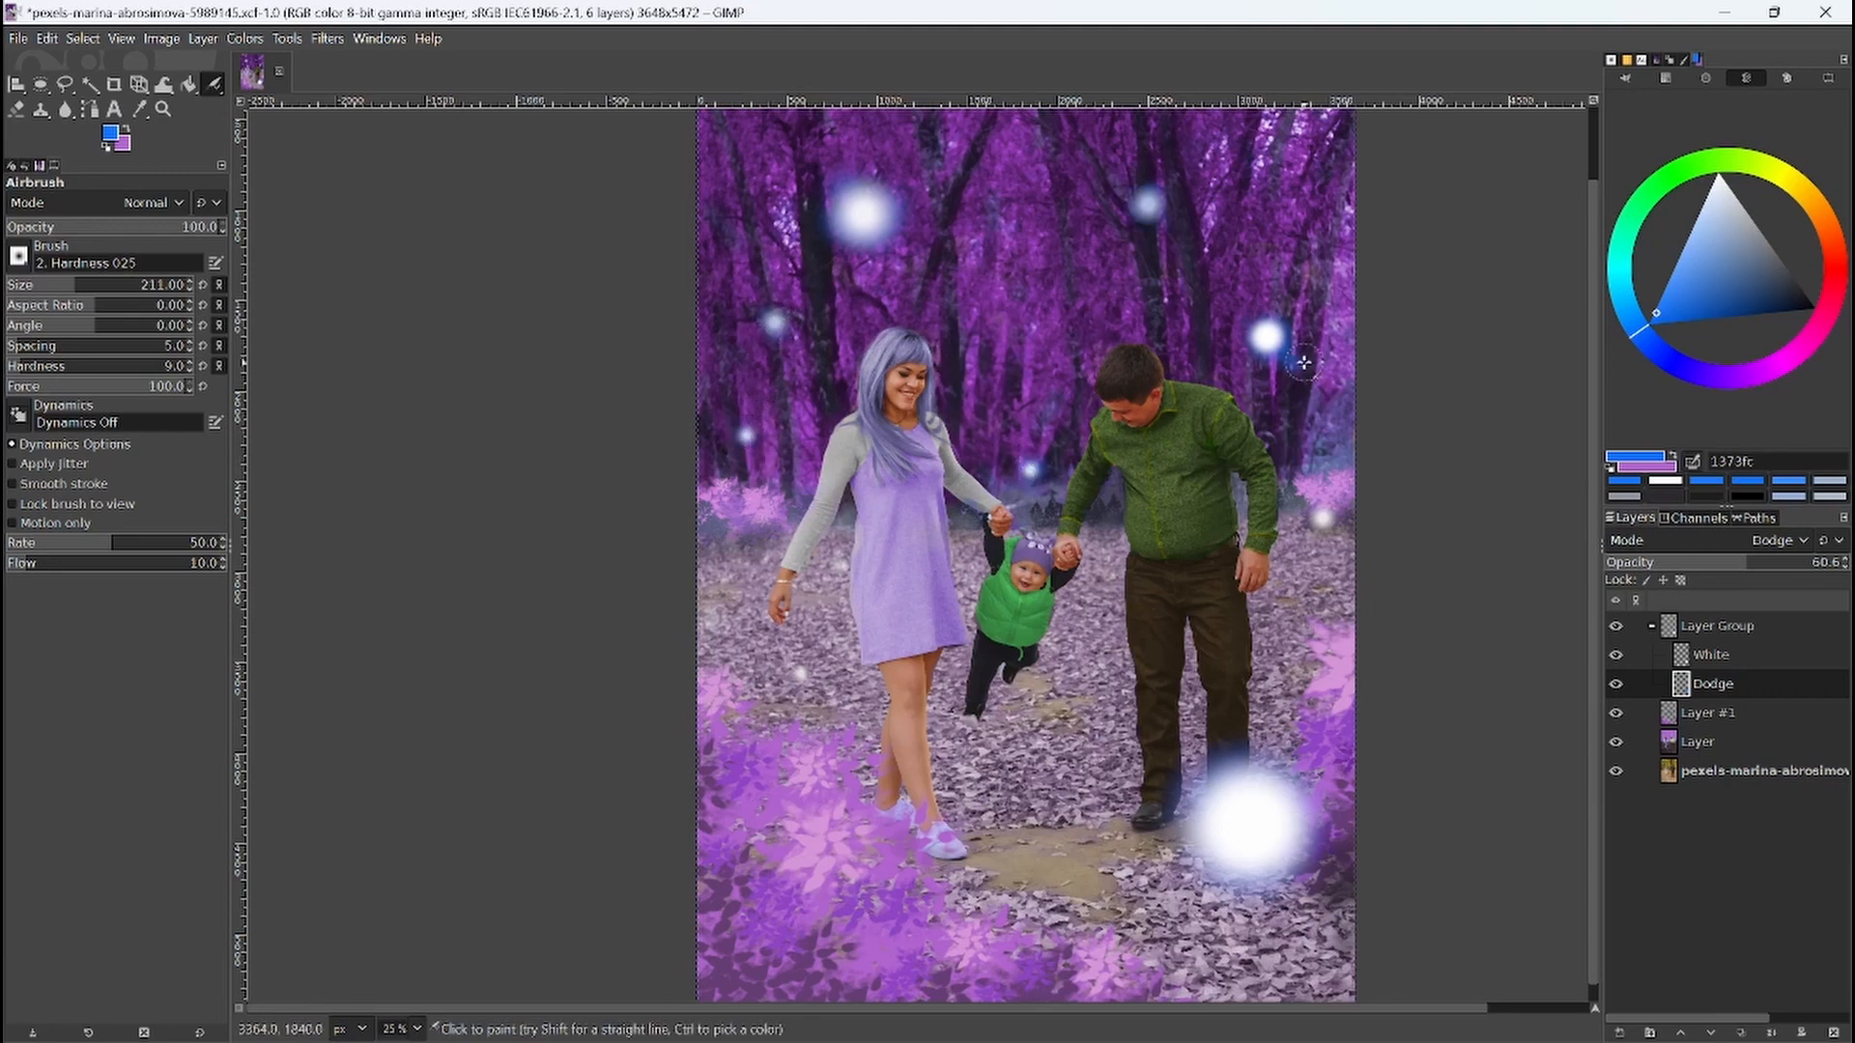
left_click(16, 111)
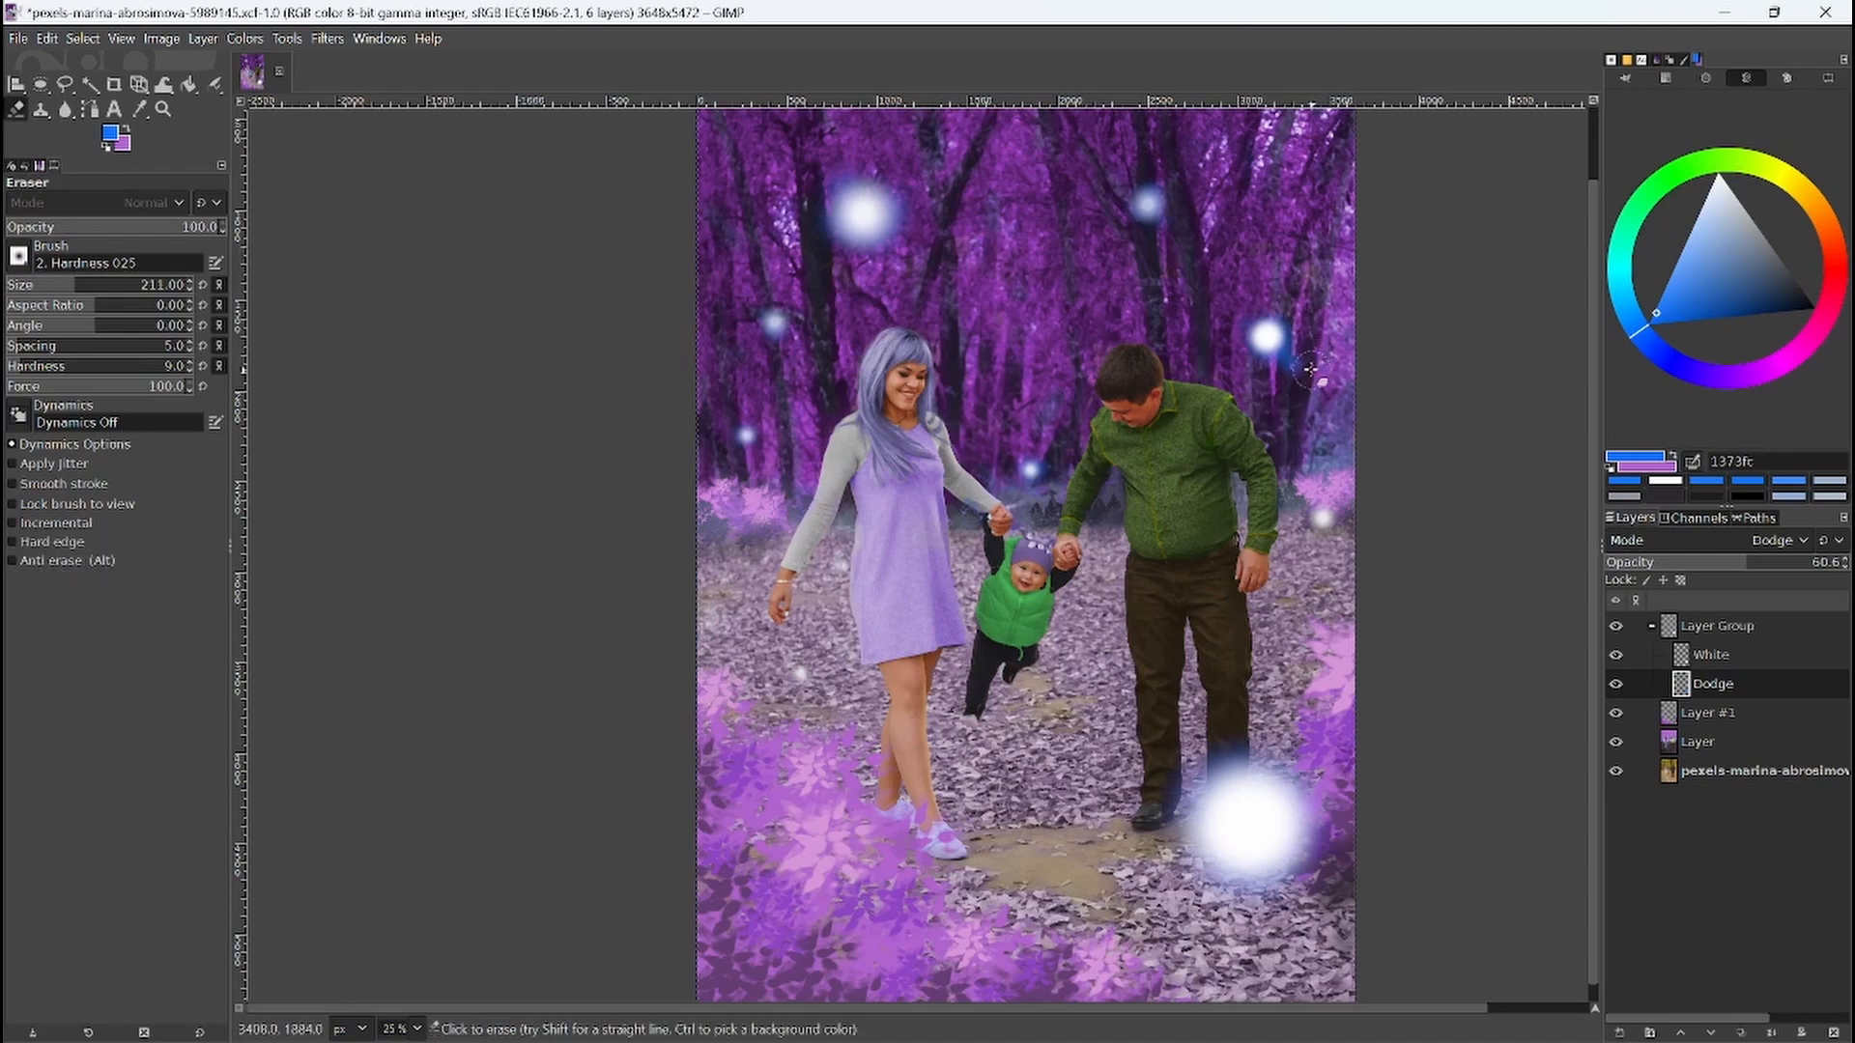
key("a")
Step: Compare the recolored picture with the original photo by briefly hiding the layer named Layer and showing it again
key("minus")
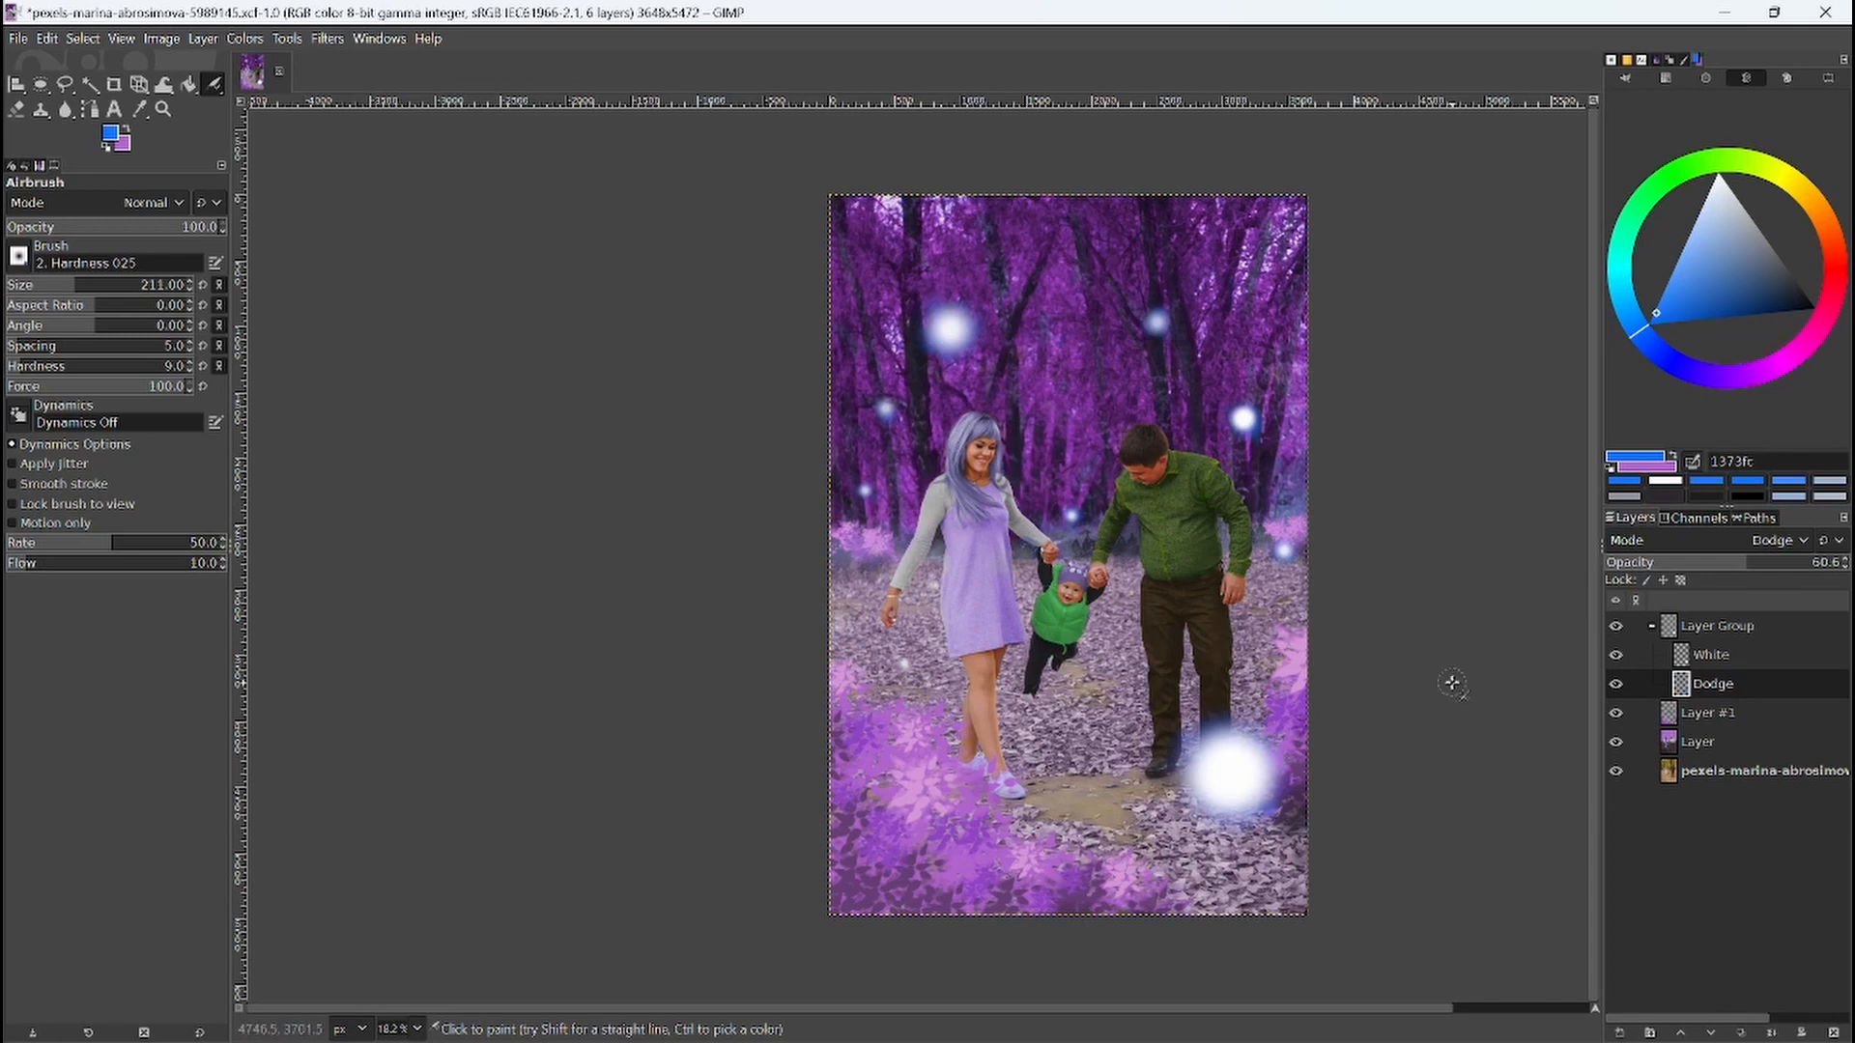
left_click(1616, 741)
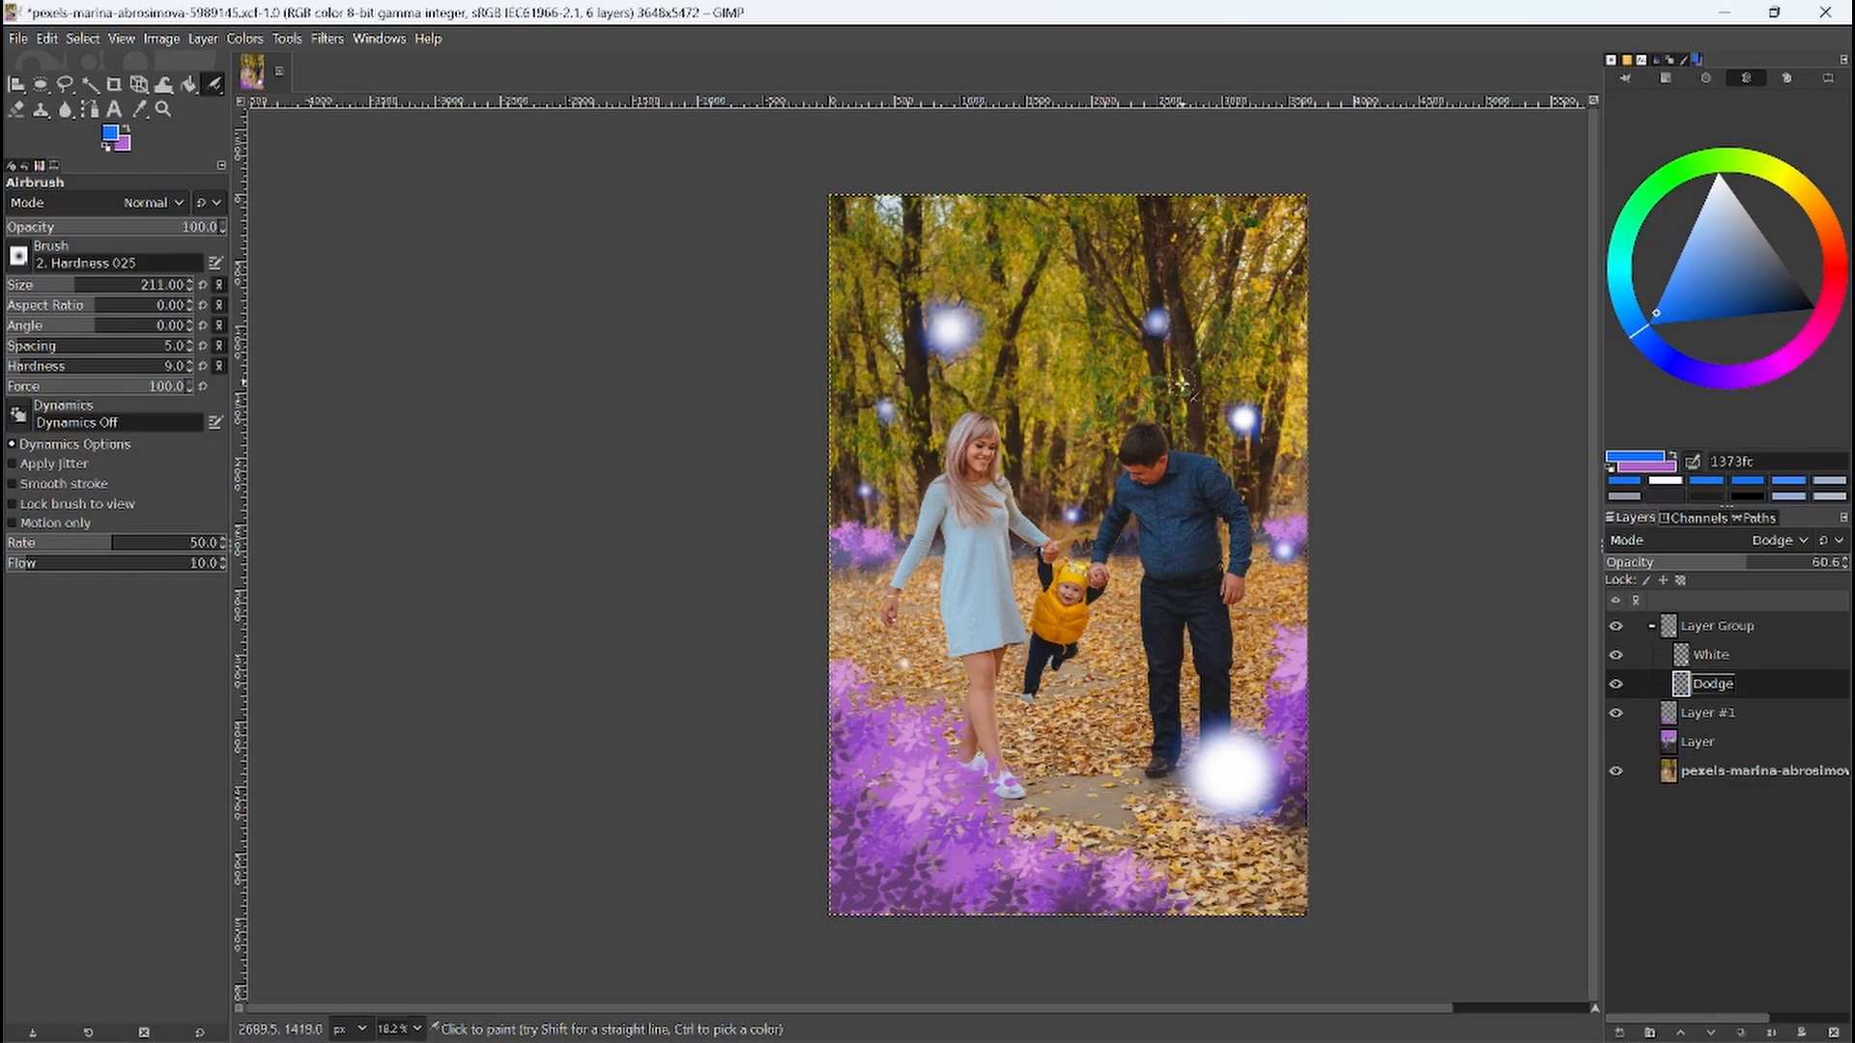
left_click(1615, 741)
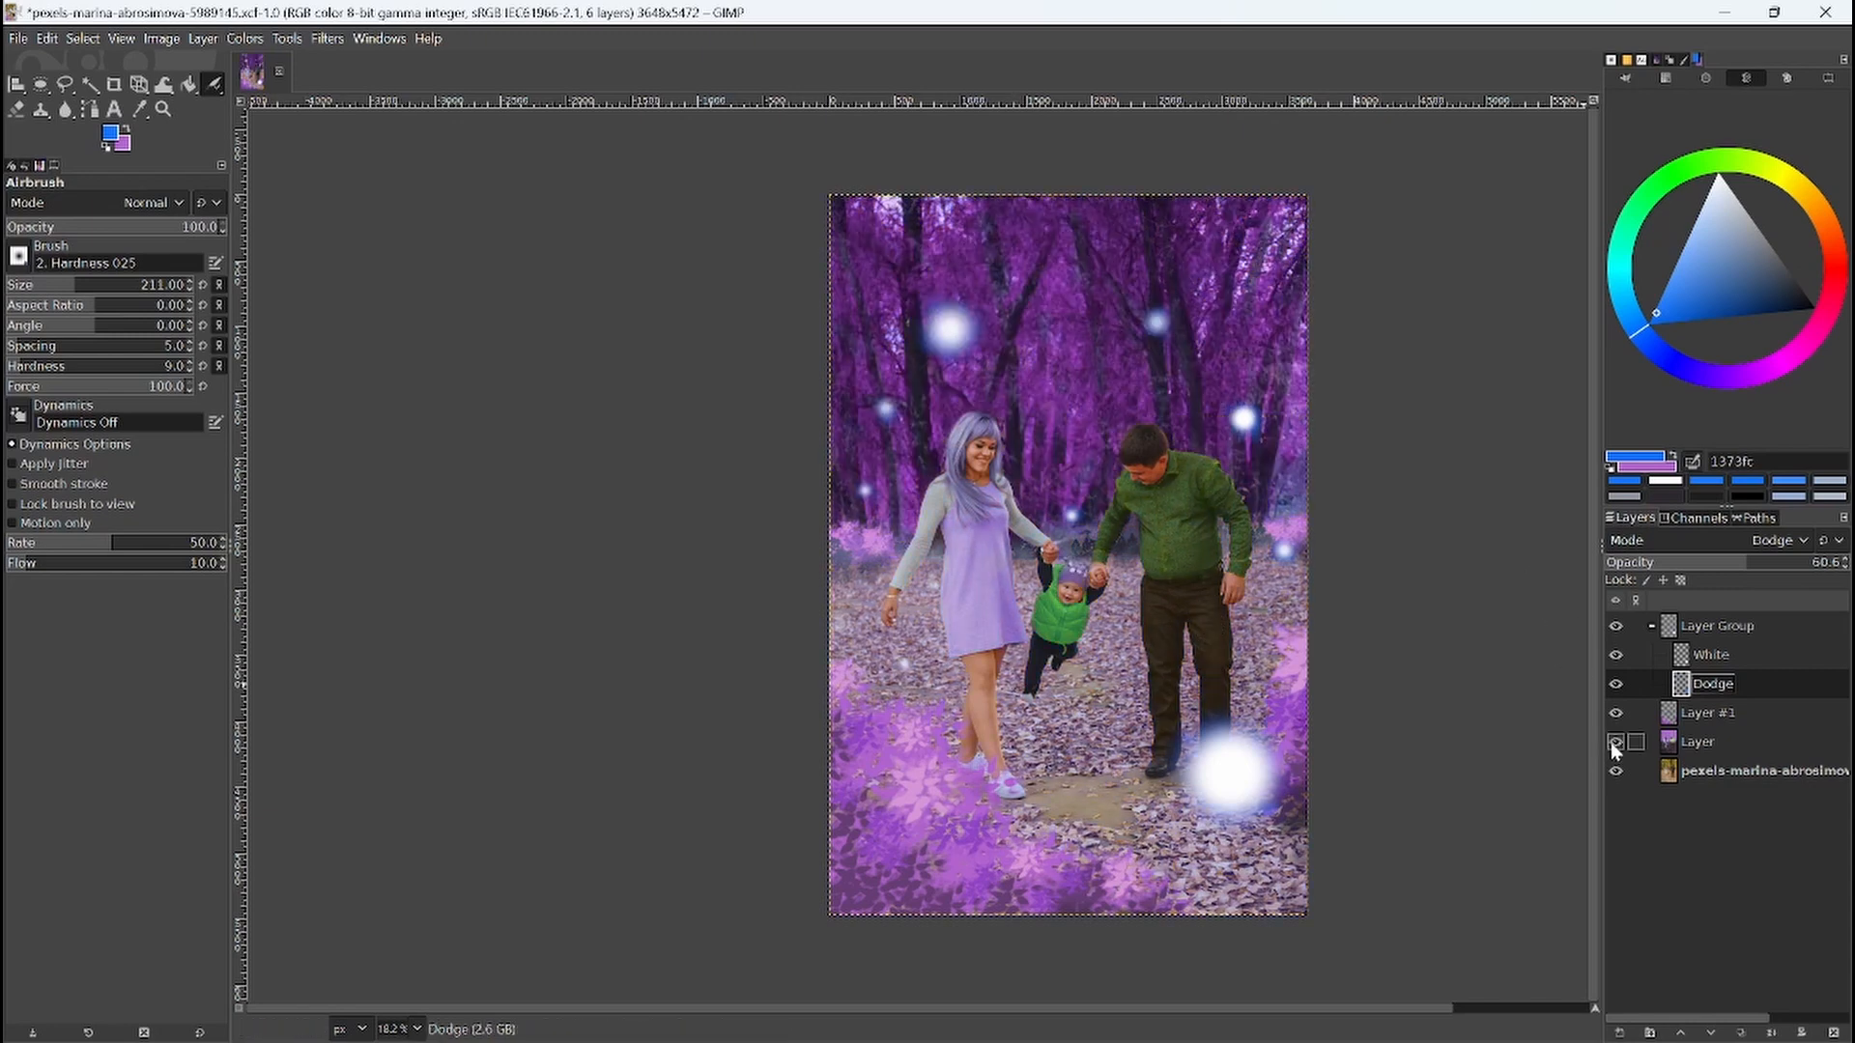
Step: Open Curves on the base photo layer and raise the red channel's midpoint to input 120, output 129
left_click(1724, 781)
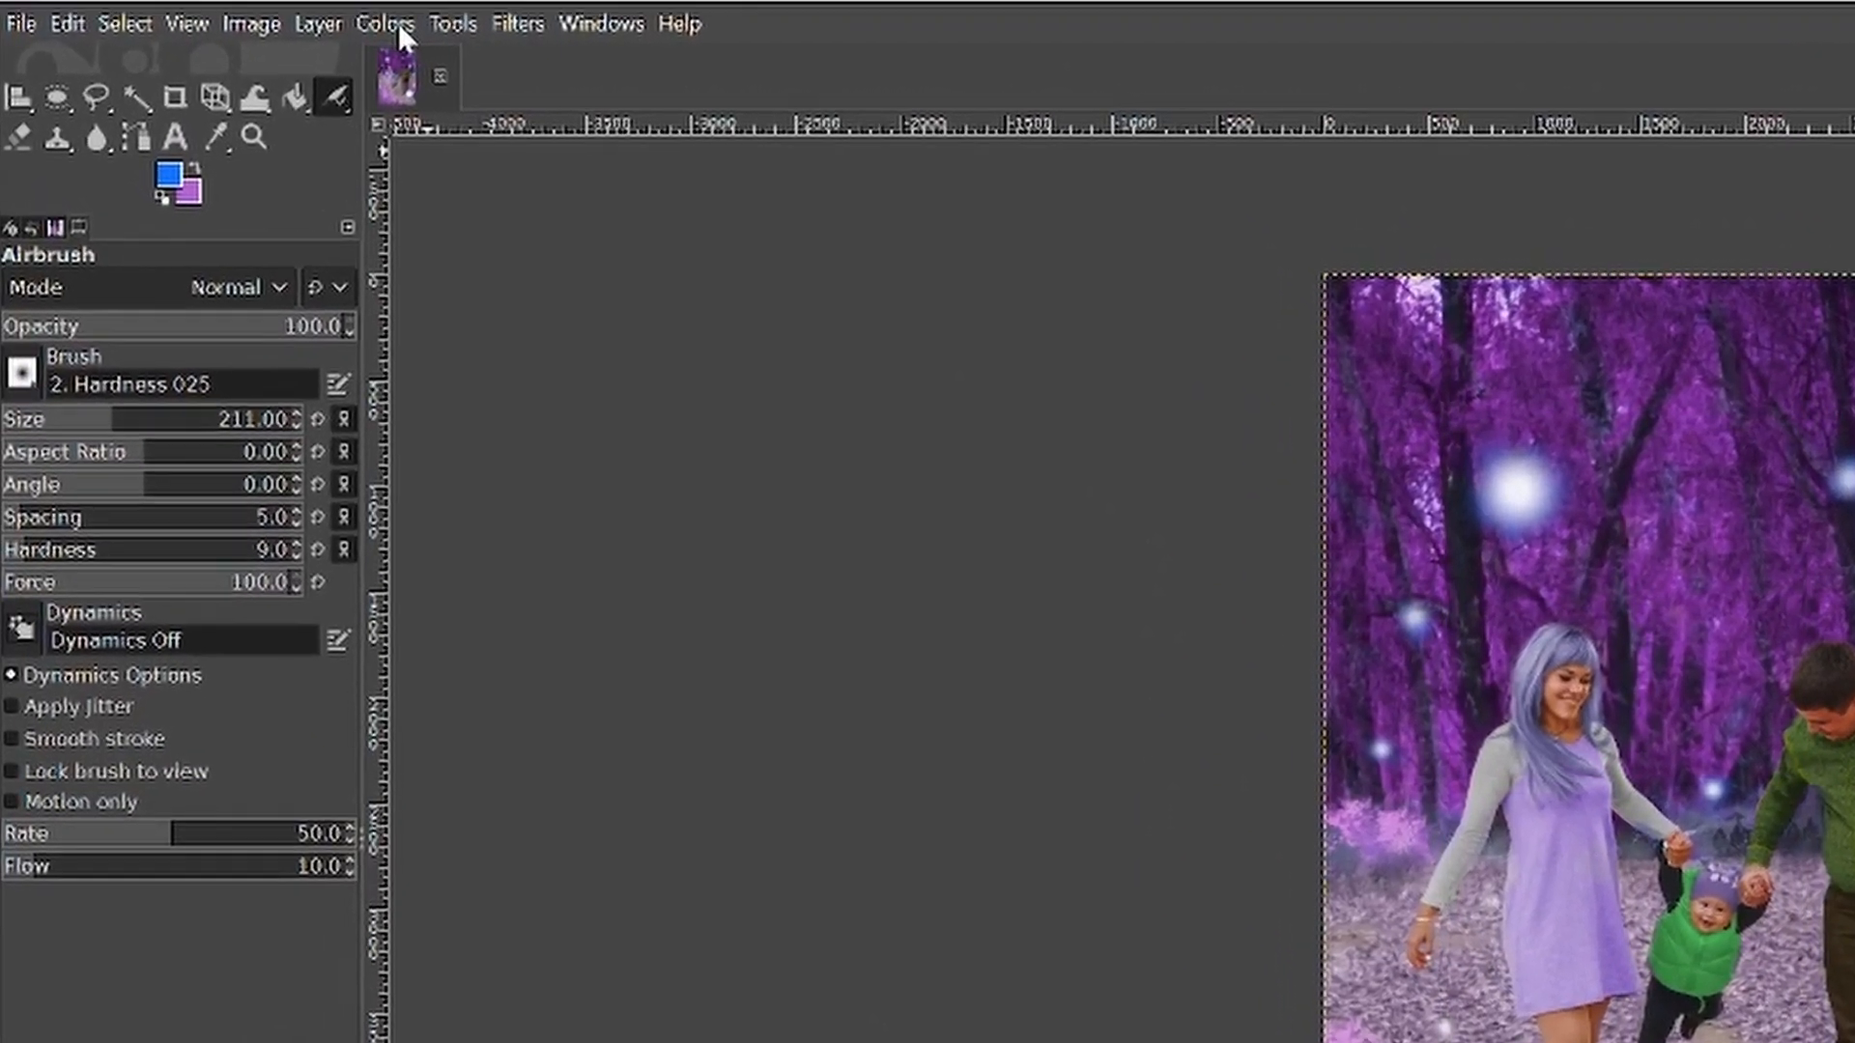
left_click(394, 22)
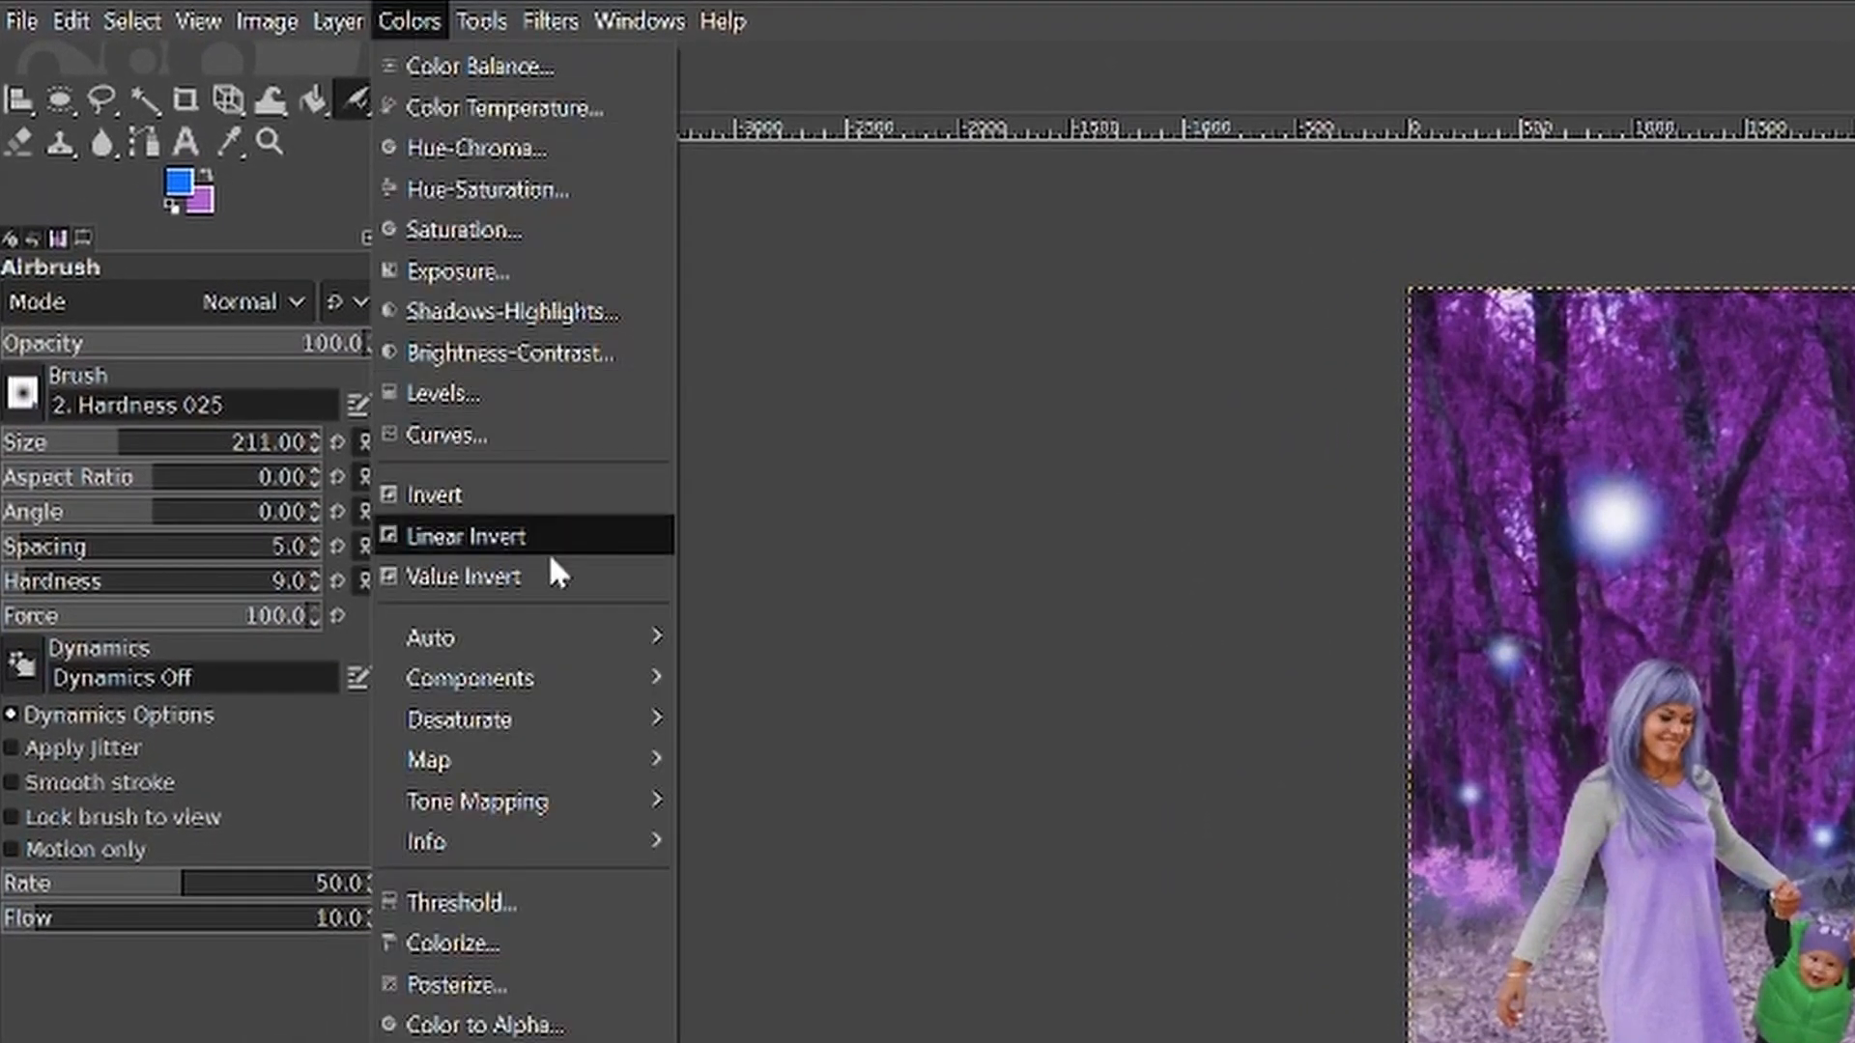
left_click(468, 434)
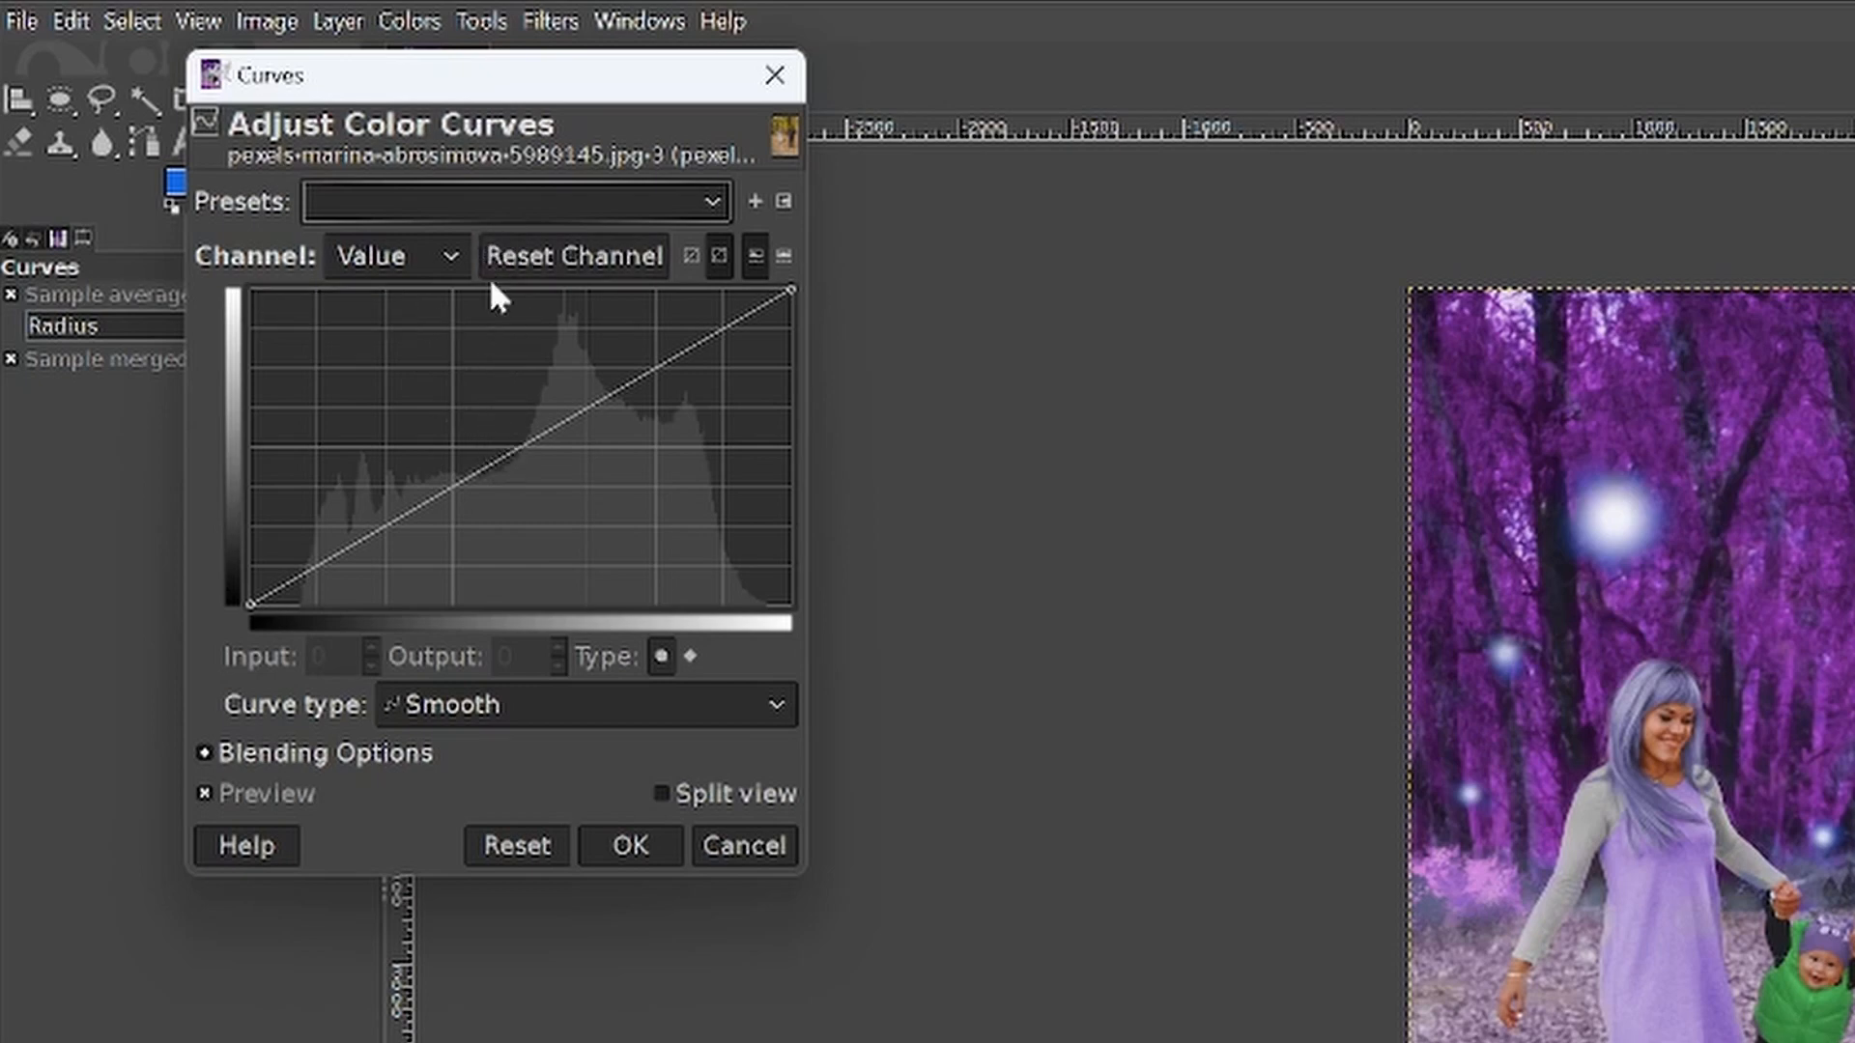
left_click(442, 257)
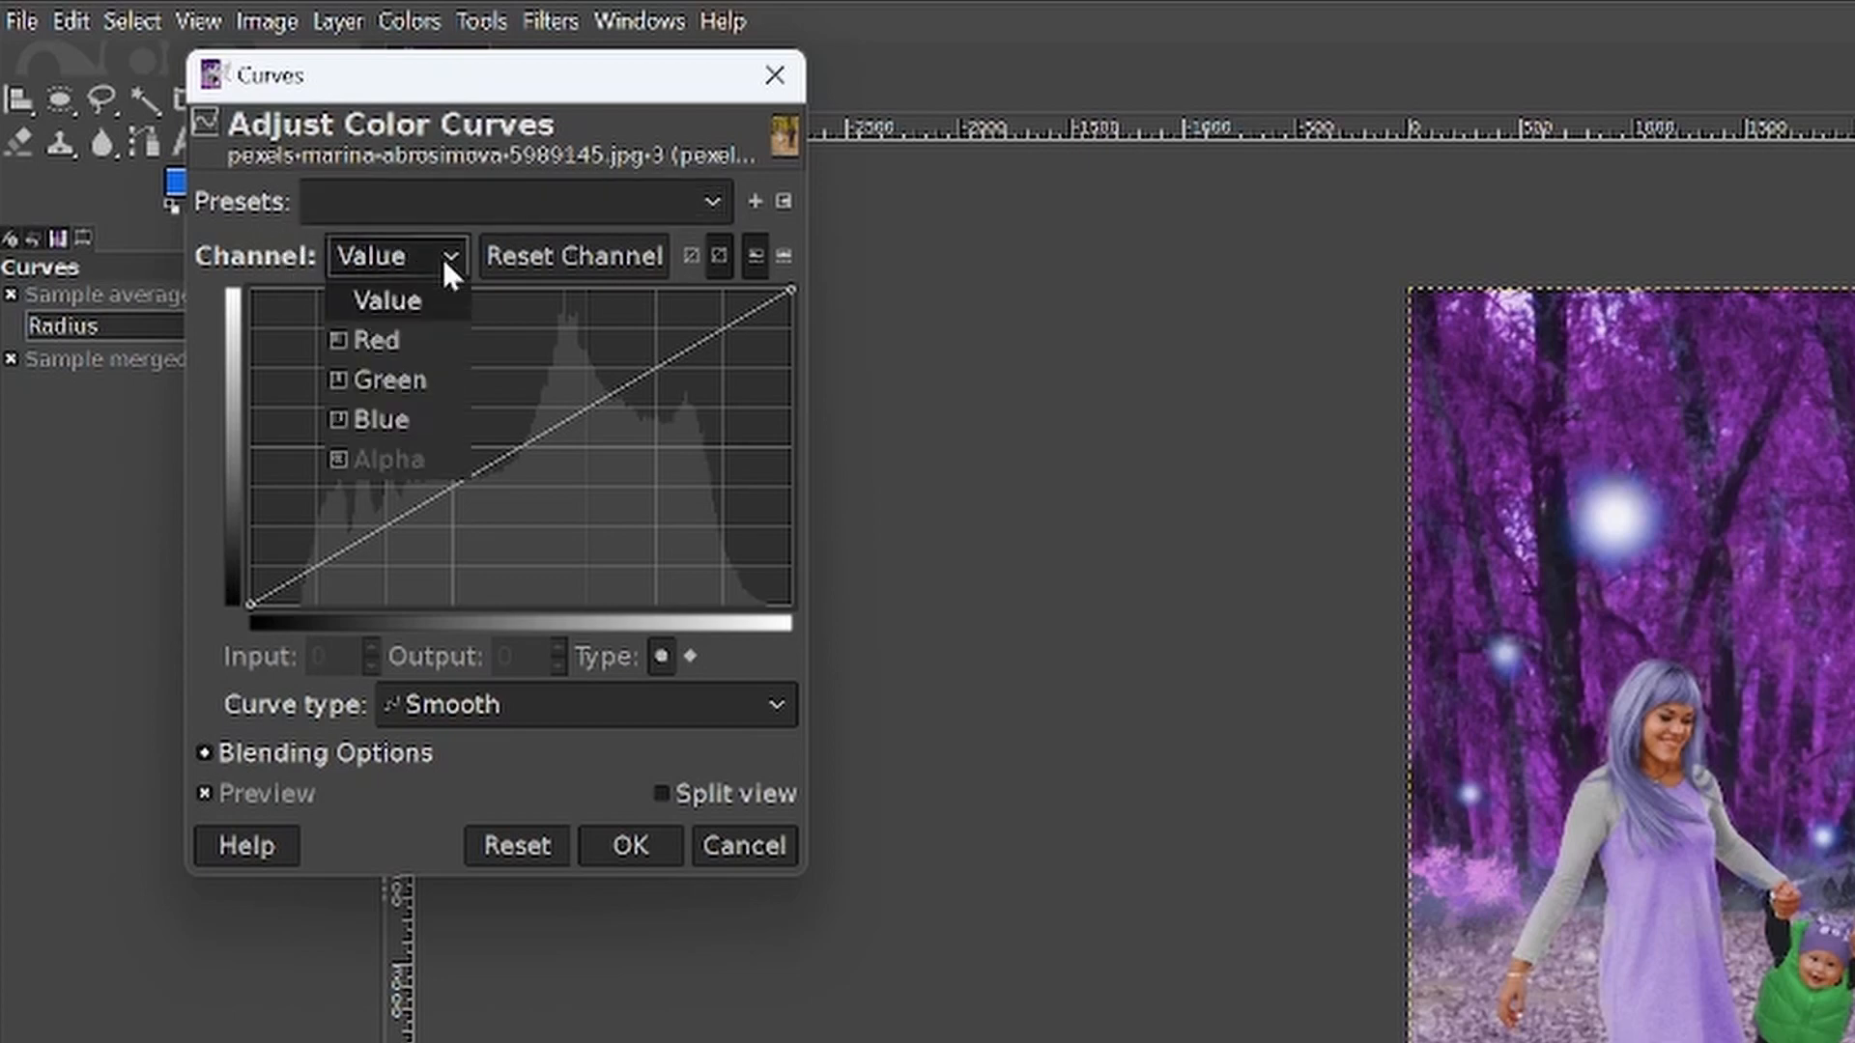
left_click(391, 346)
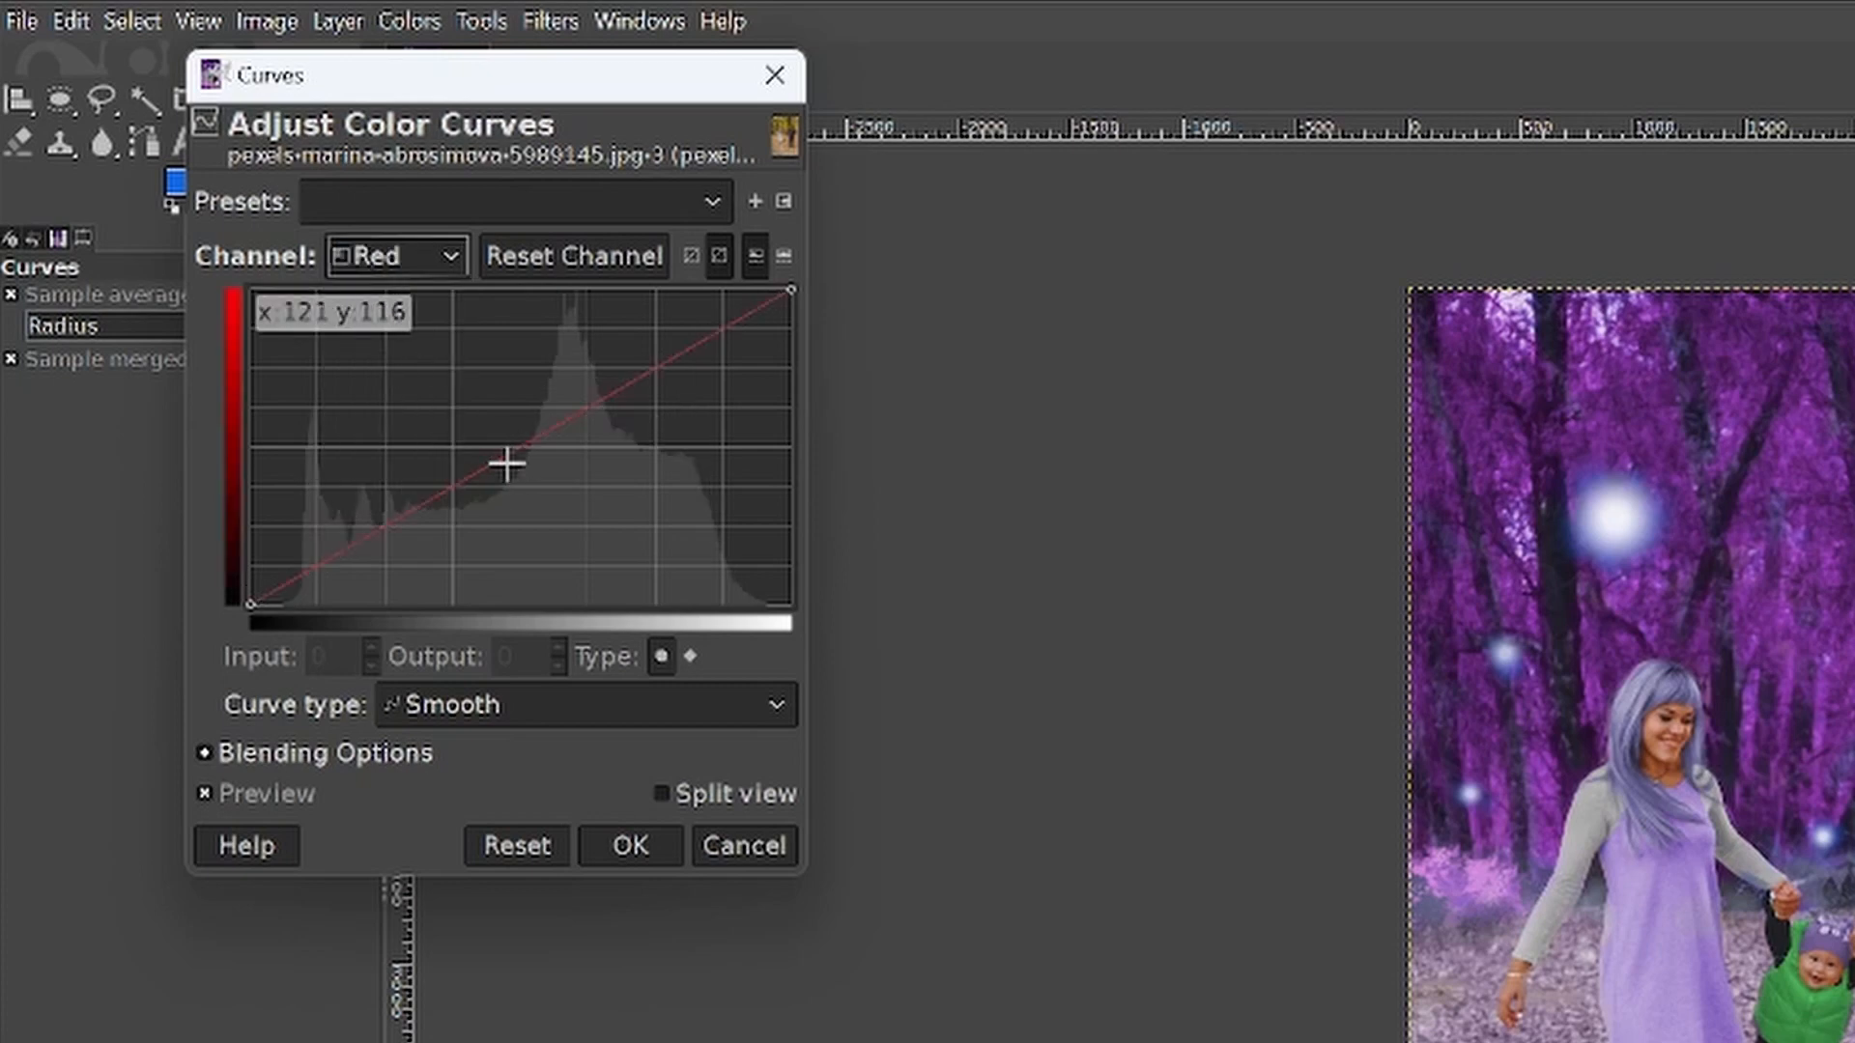
left_click_drag(506, 460, 503, 448)
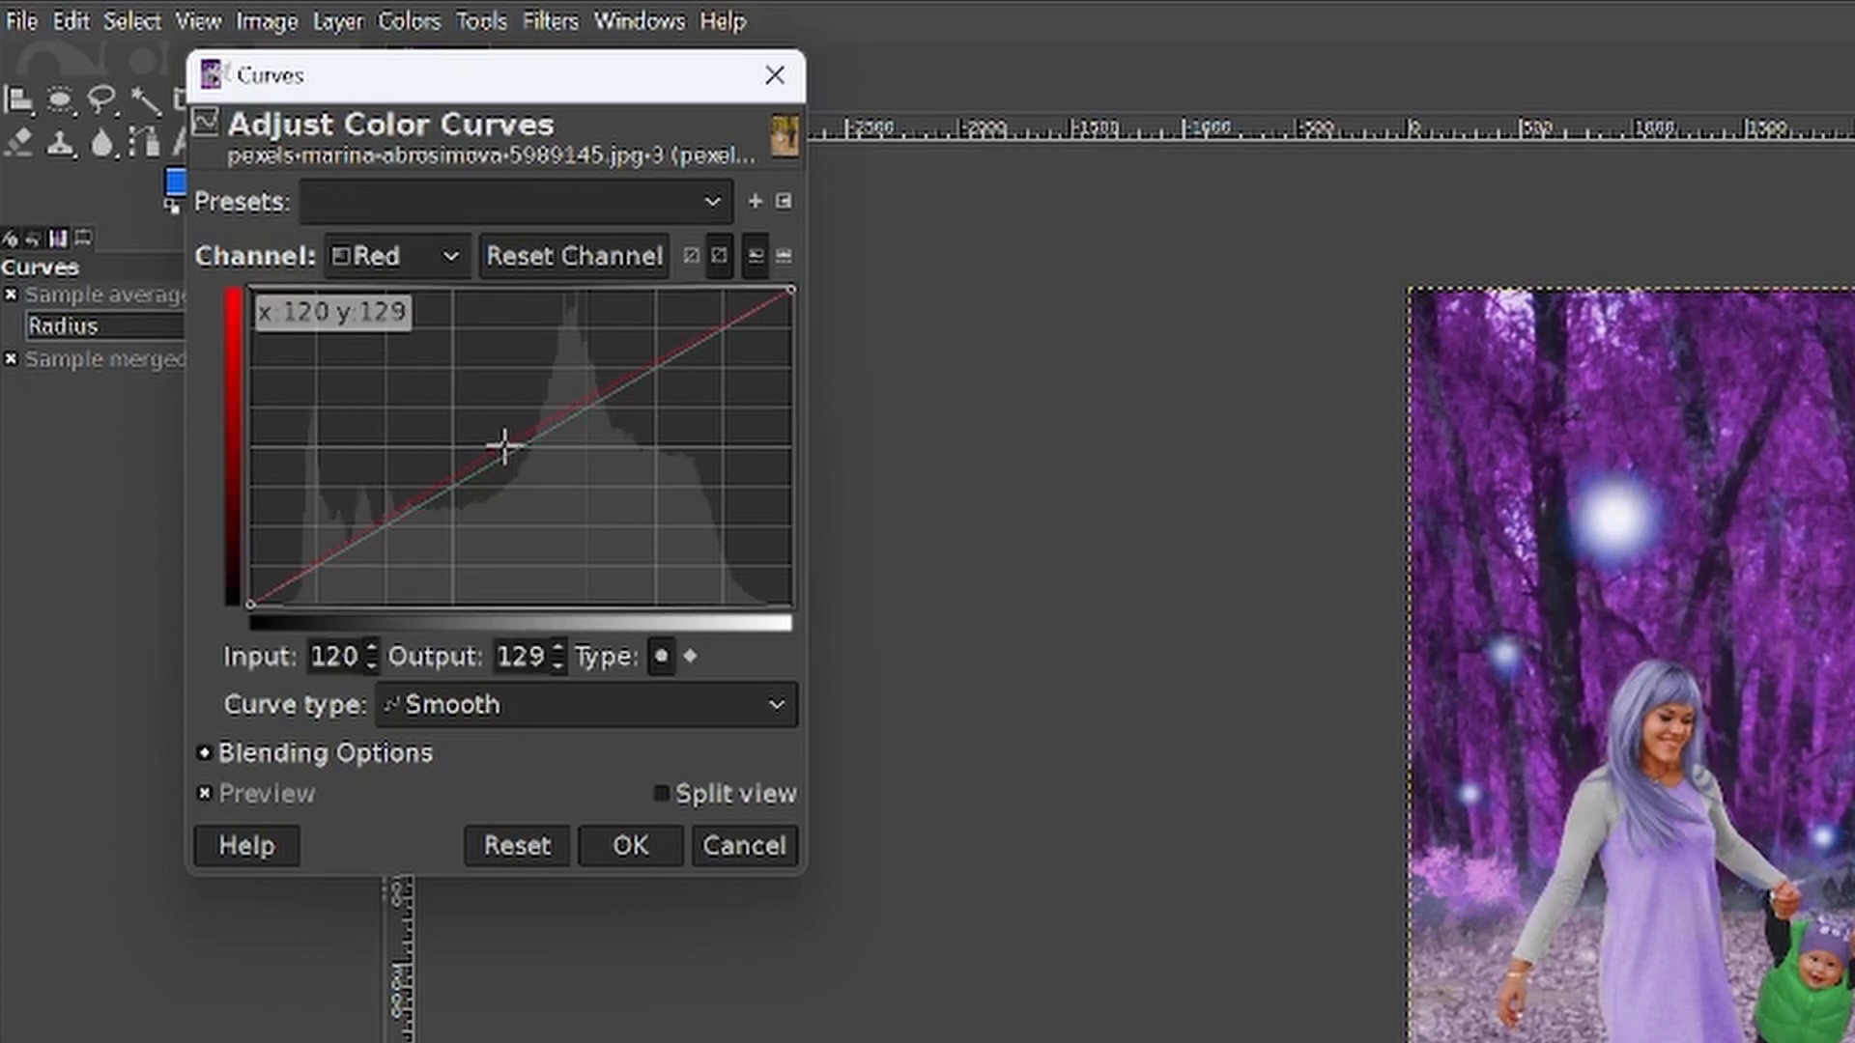
Step: Raise the blue channel's curve midpoint to input 120, output 133
left_click(419, 267)
left_click(407, 419)
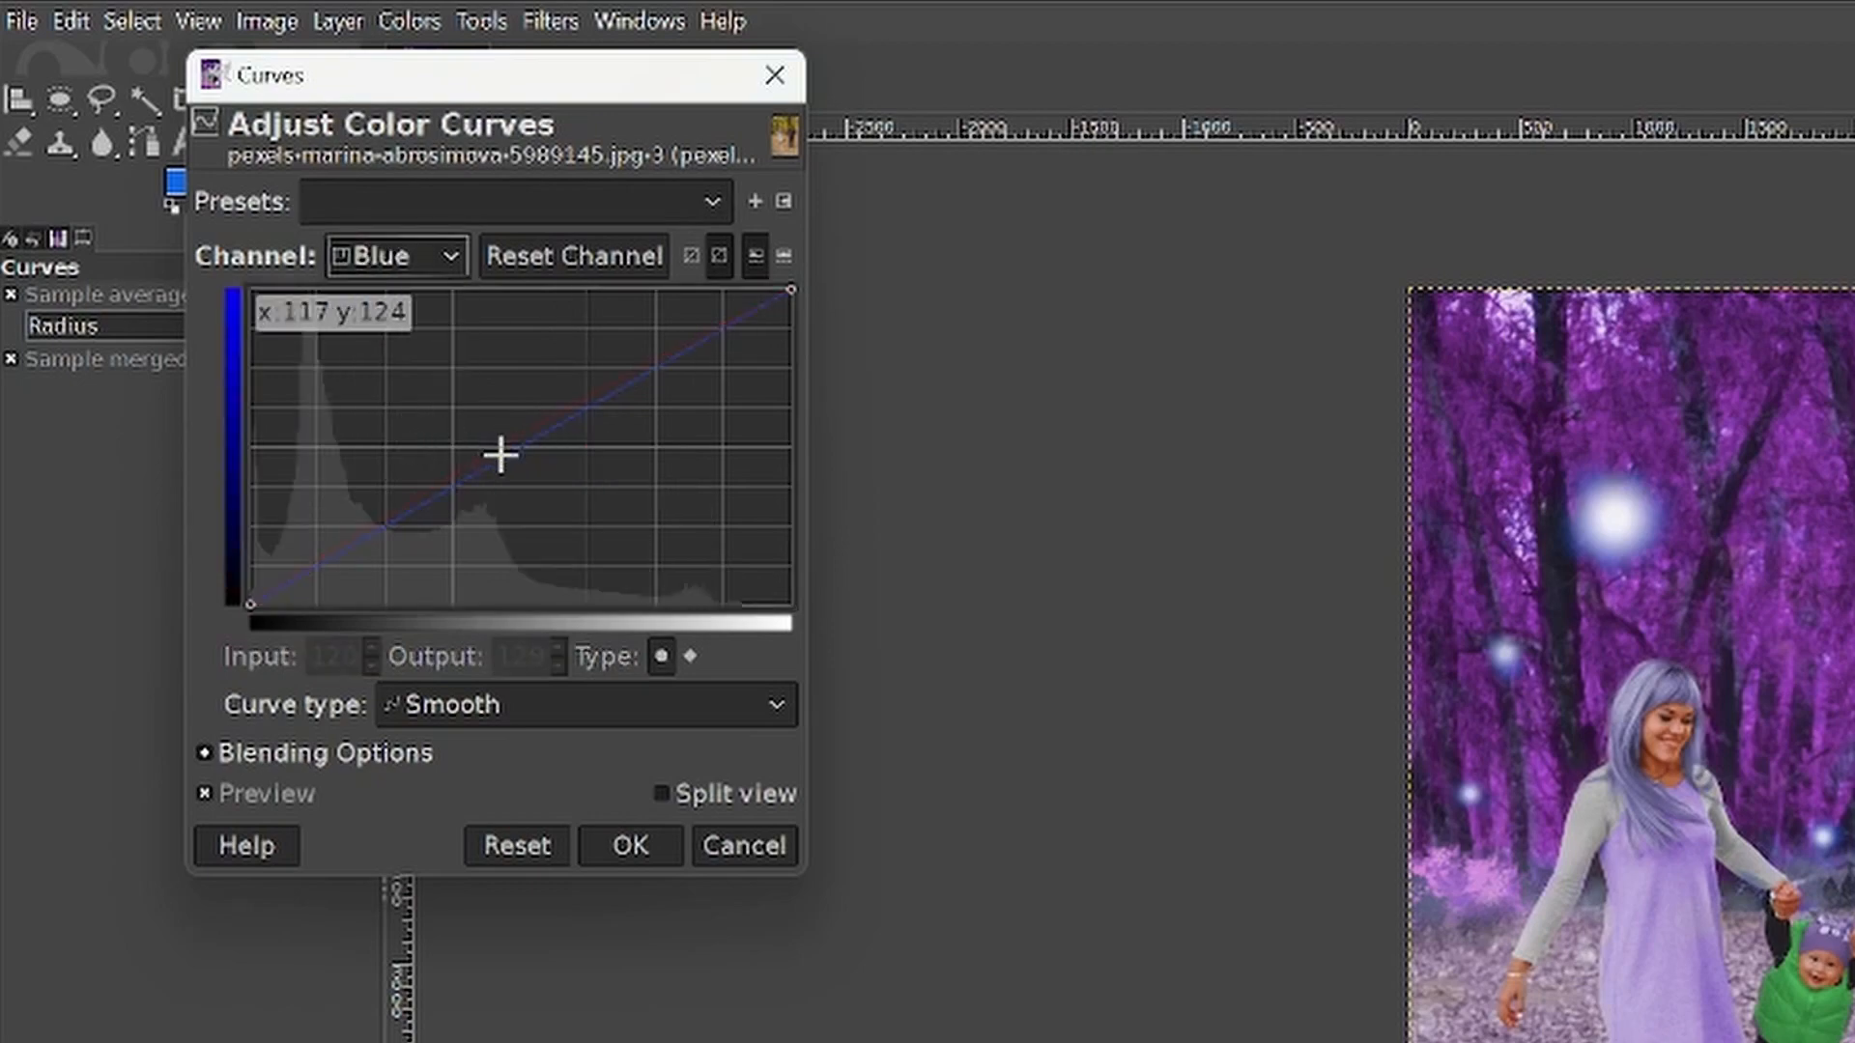
left_click_drag(507, 451, 504, 440)
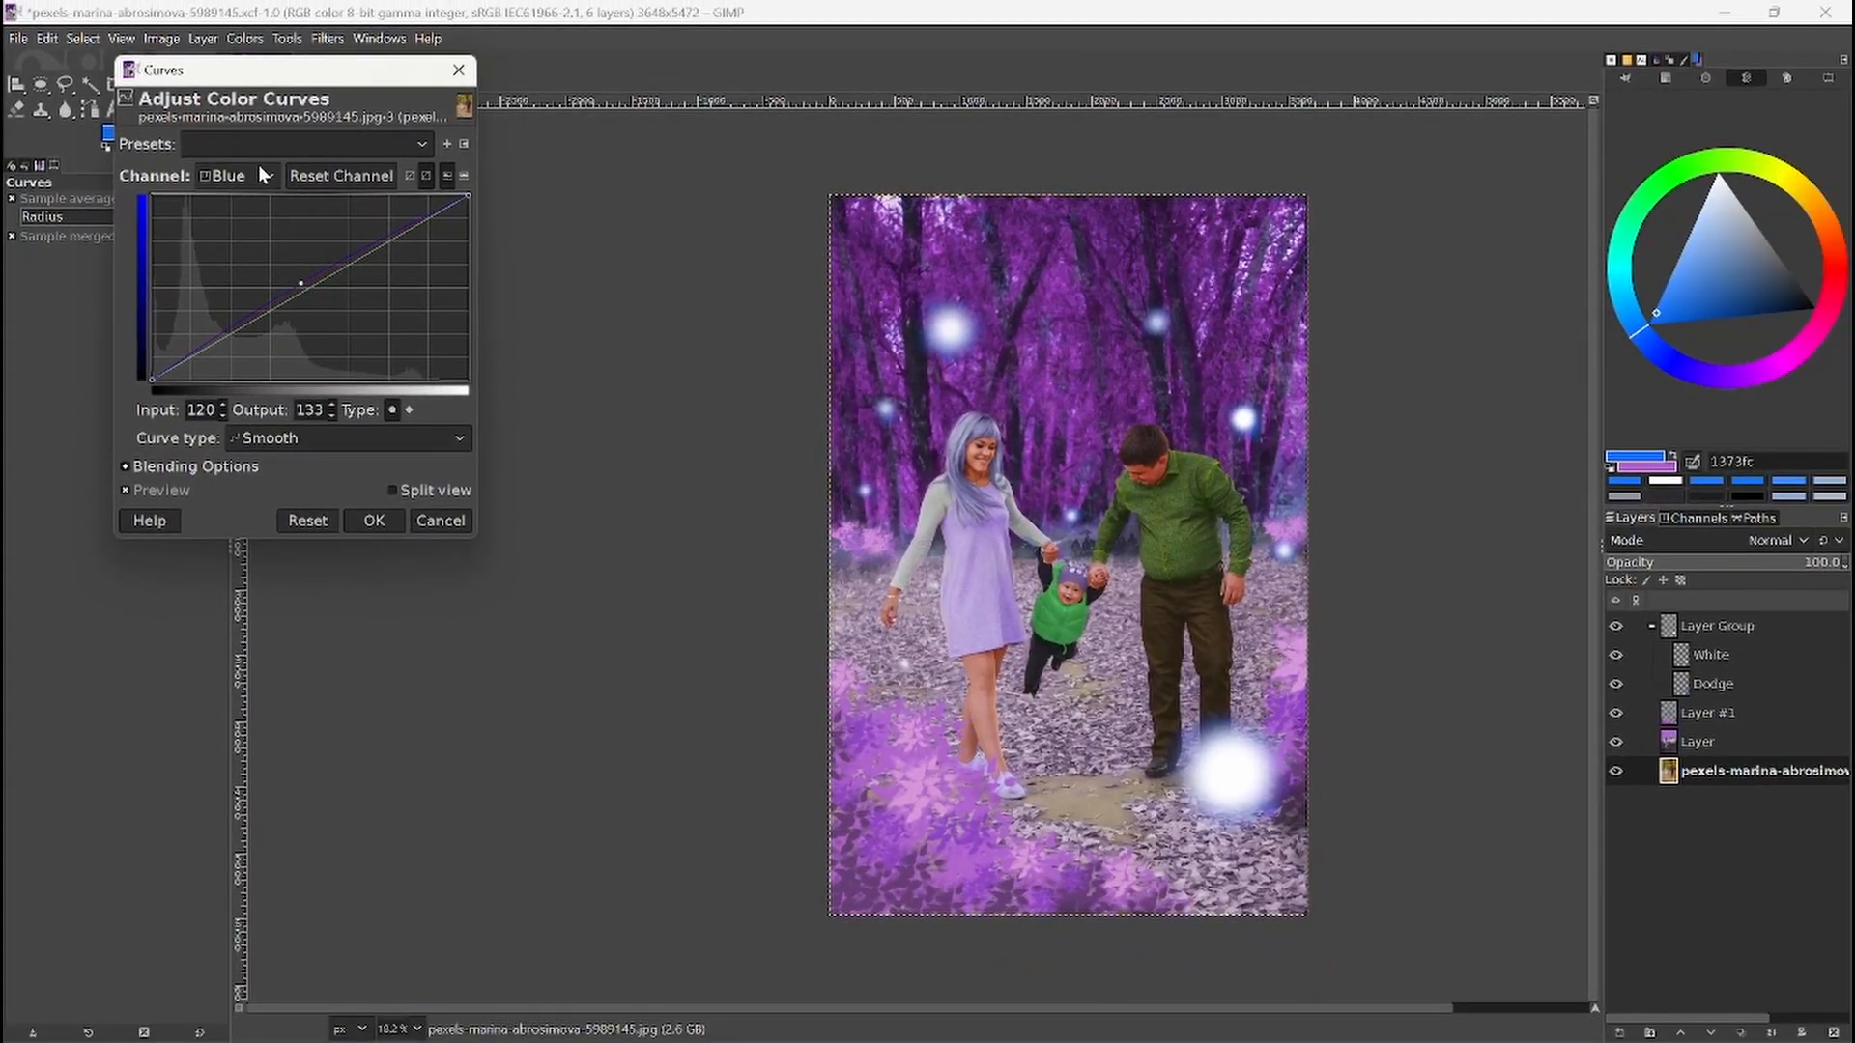
Step: Lower the red curve's midpoint slightly, set the blue point to input 119, output 134, and apply the curves
left_click(354, 222)
left_click(226, 225)
left_click_drag(308, 289, 309, 298)
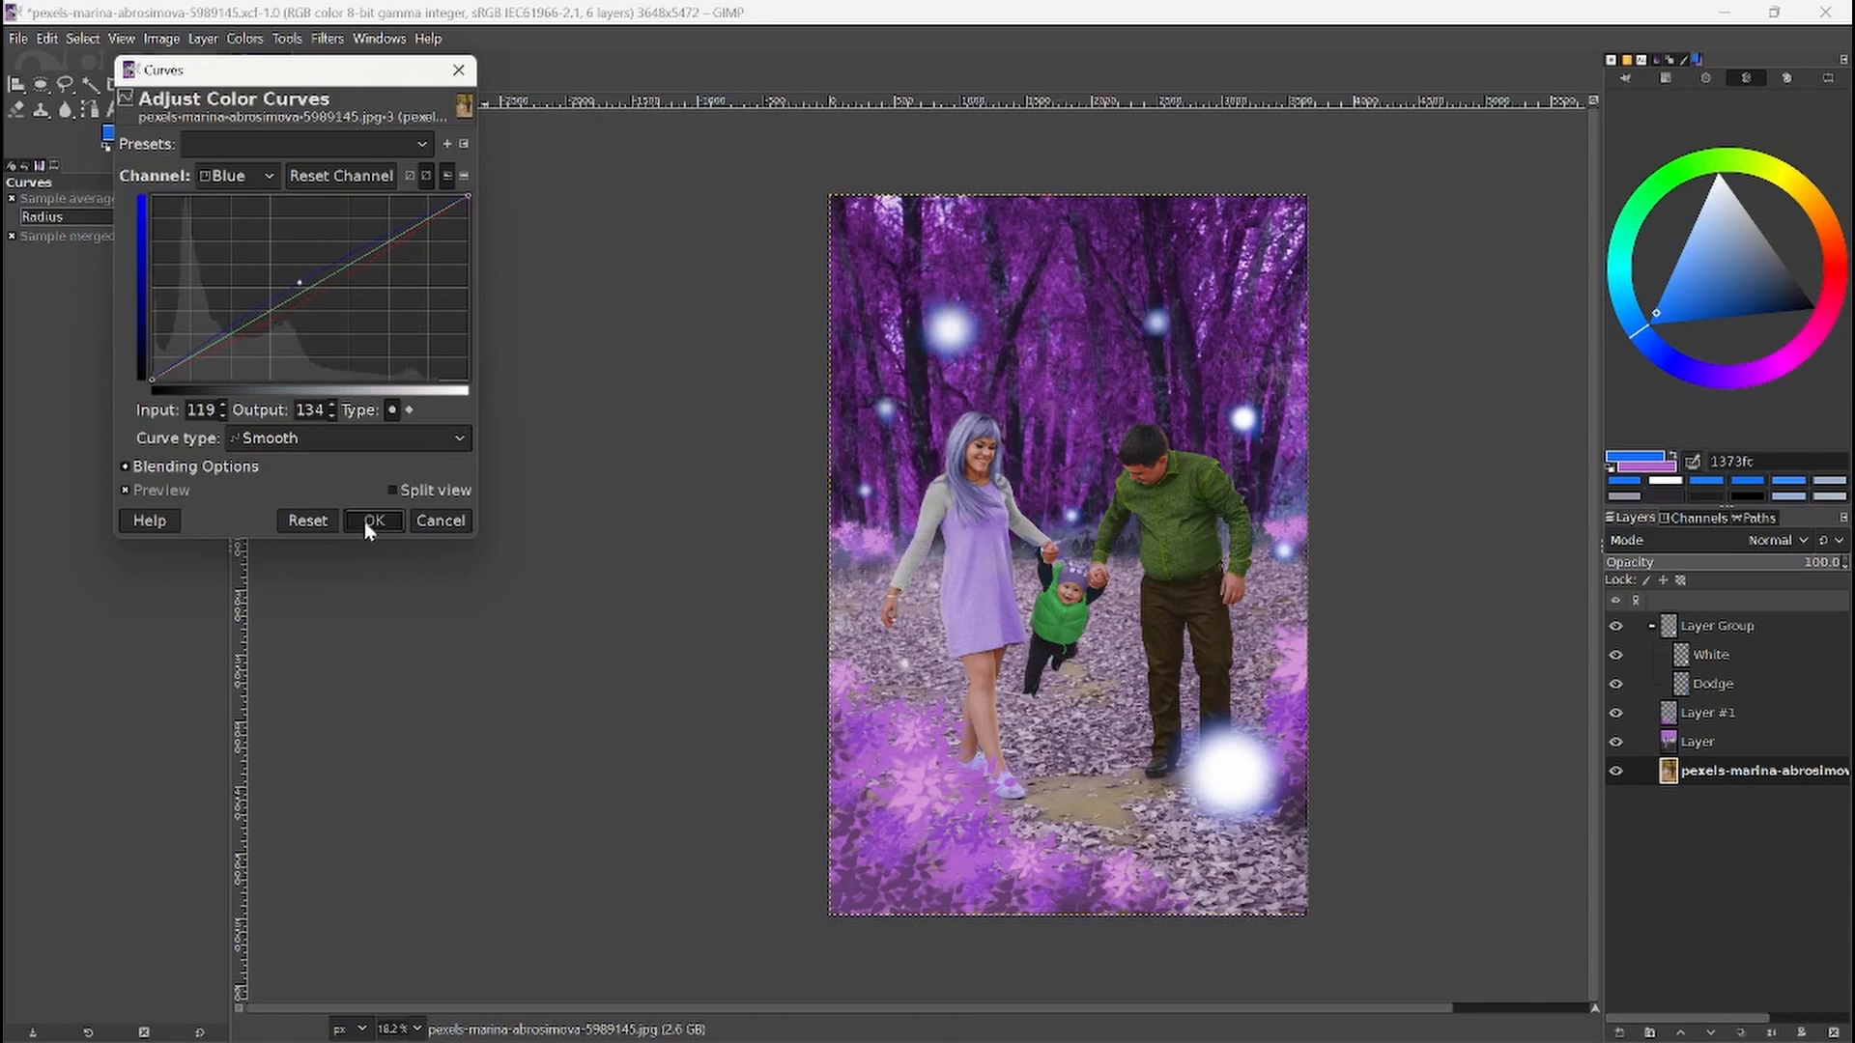
left_click(372, 521)
Step: Examine the color-adjusted photo up close and as a whole, from the forest orbs down to the ground and foliage
scroll(1087, 519, "up", 3)
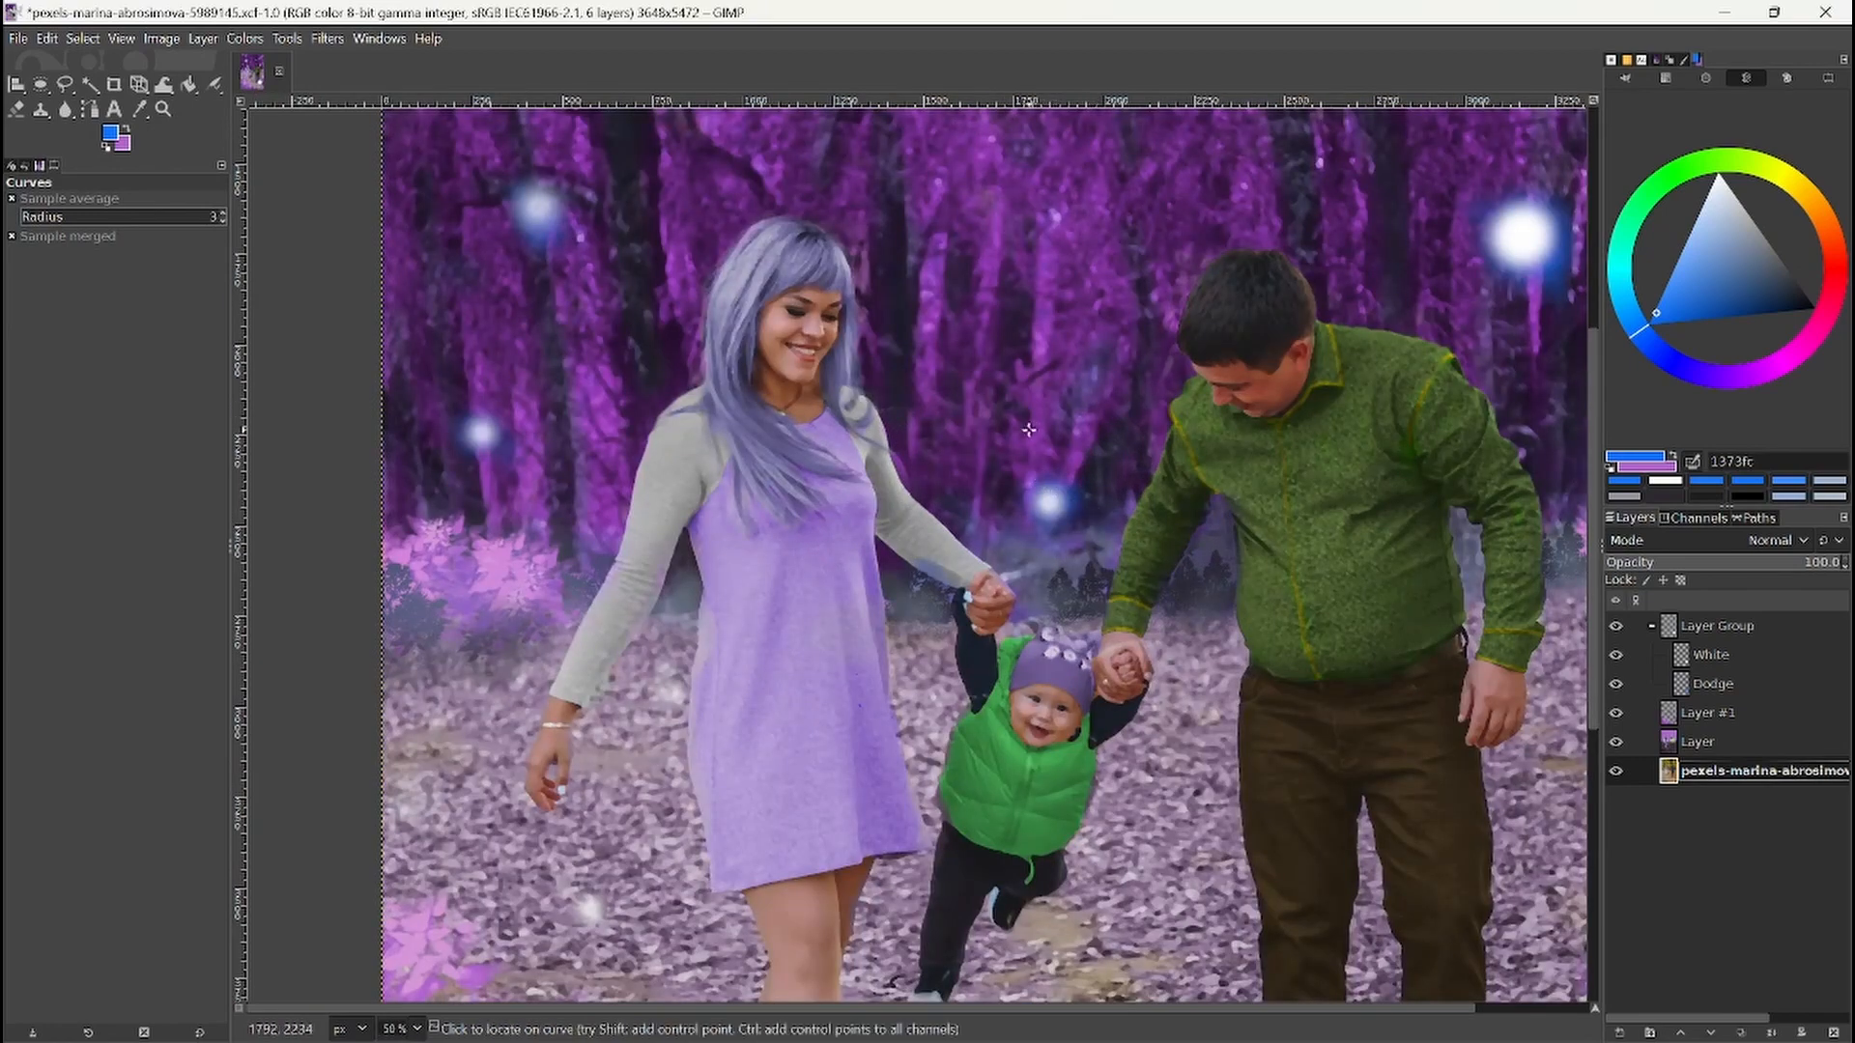
scroll(1029, 417, "down", 2)
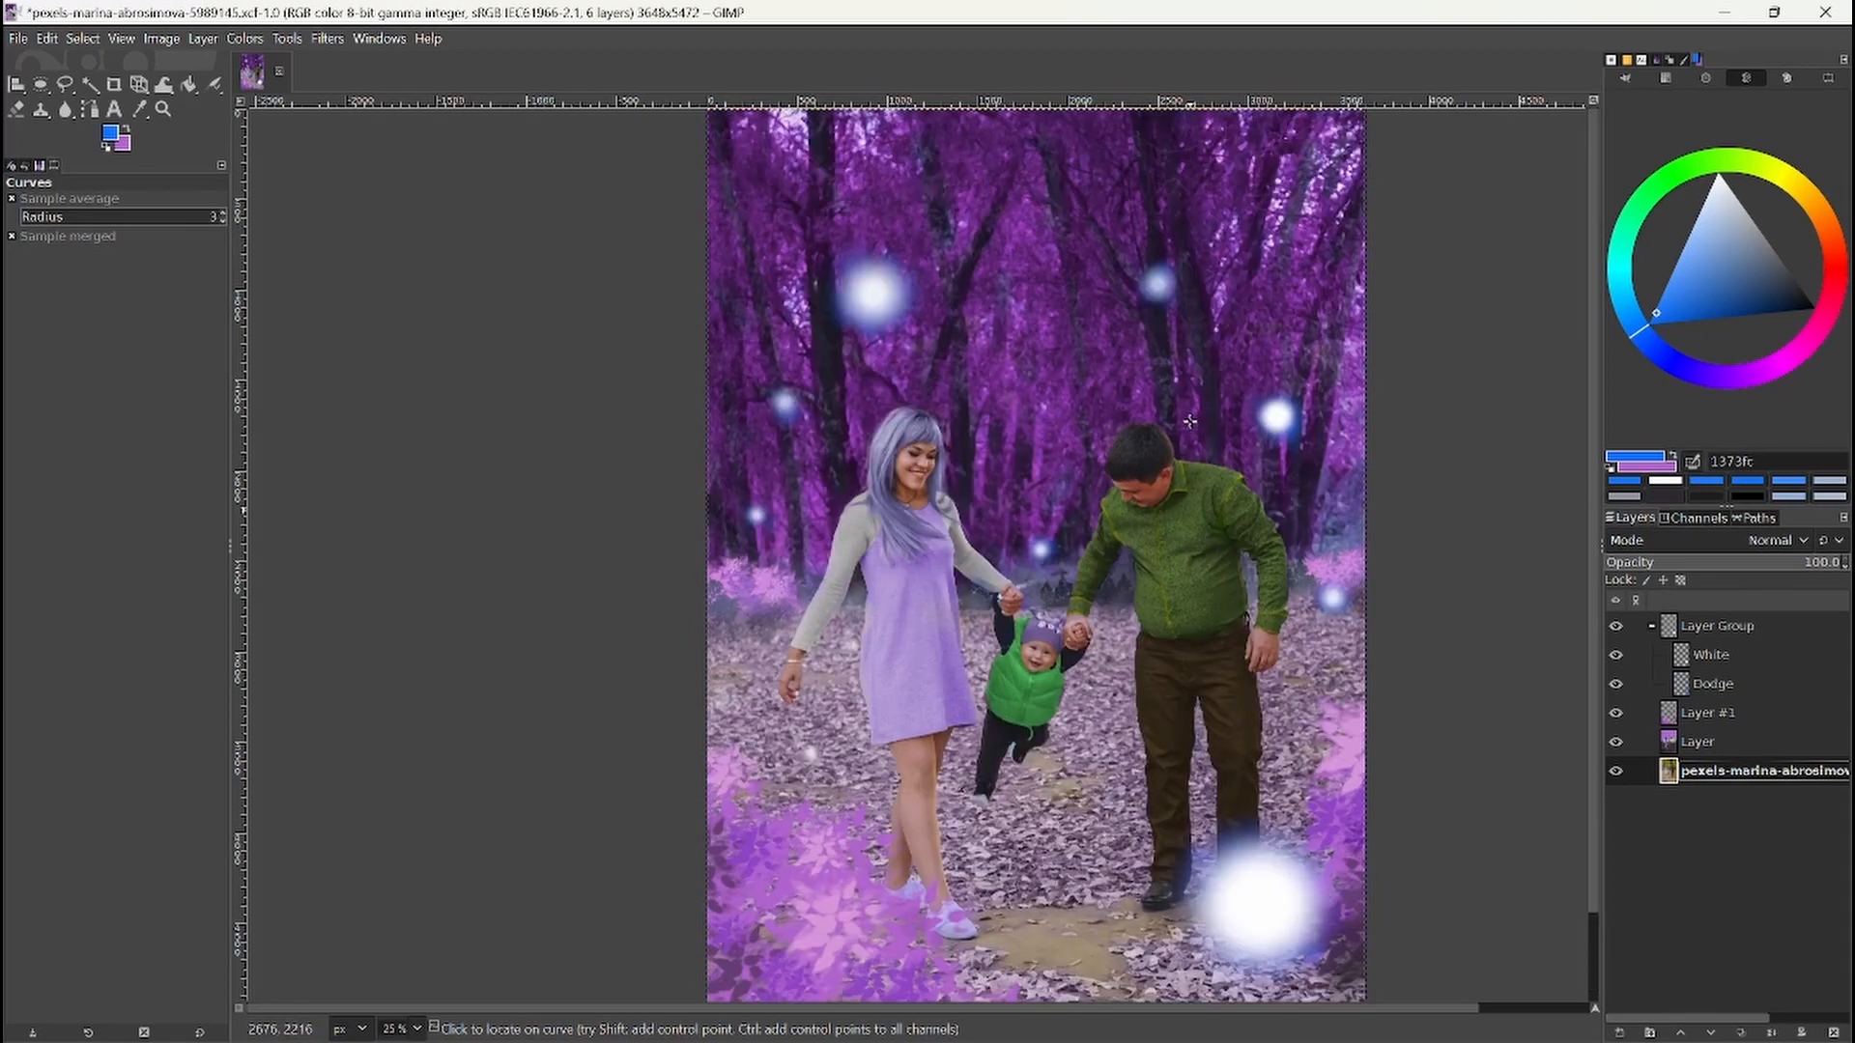
scroll(1183, 419, "down", 1)
scroll(1187, 417, "up", 1)
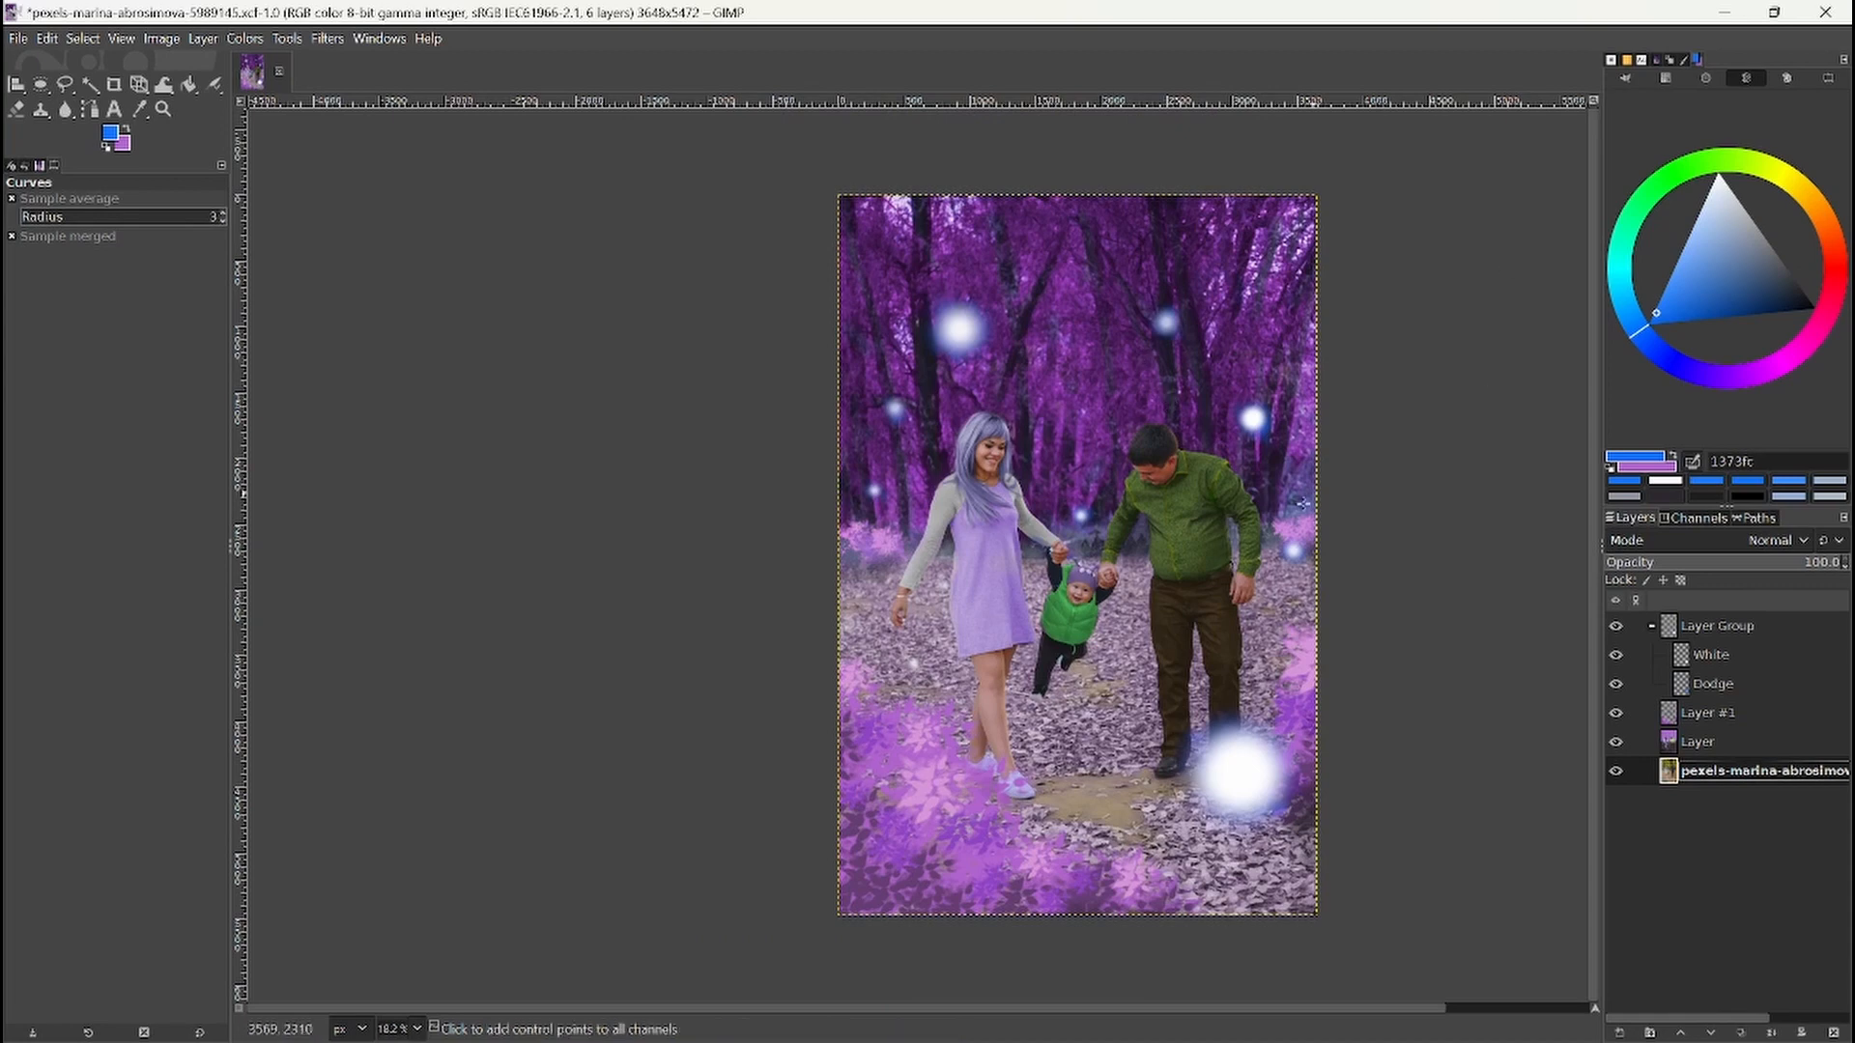
scroll(1126, 517, "up", 2)
scroll(1031, 500, "up", 2)
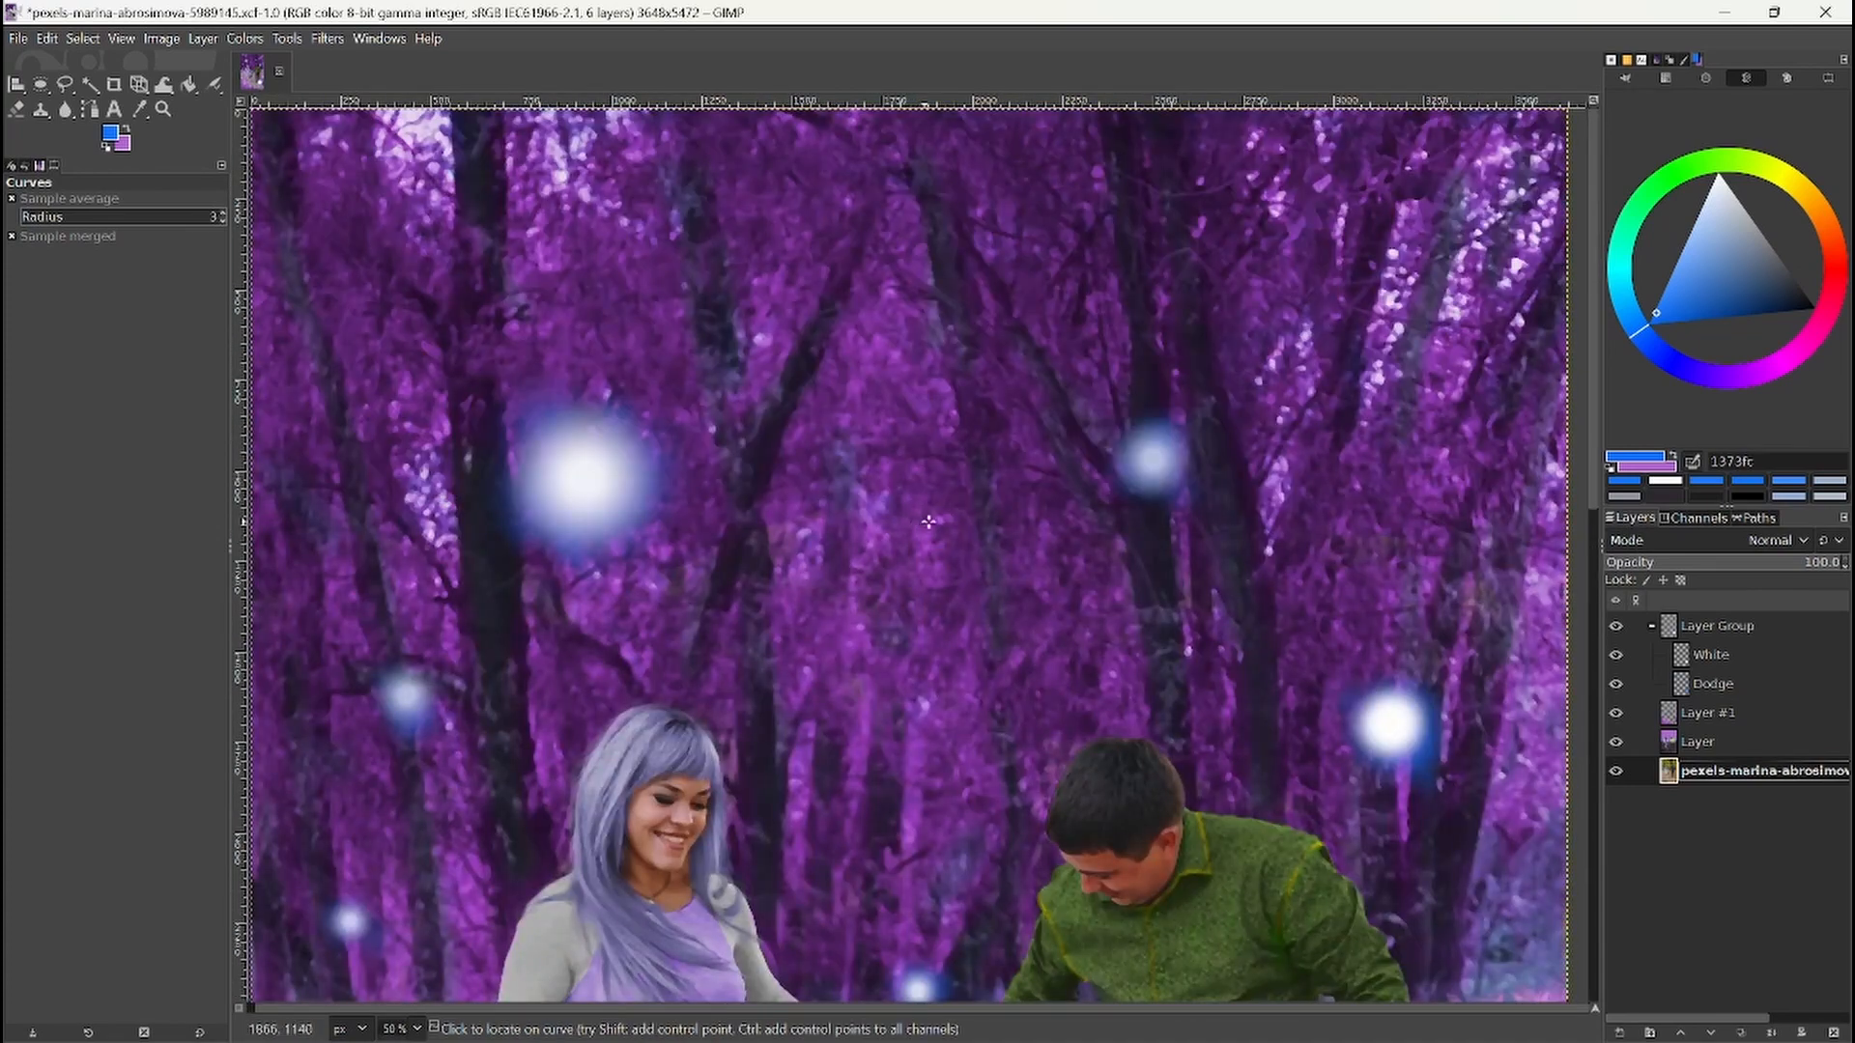
scroll(936, 522, "down", 10)
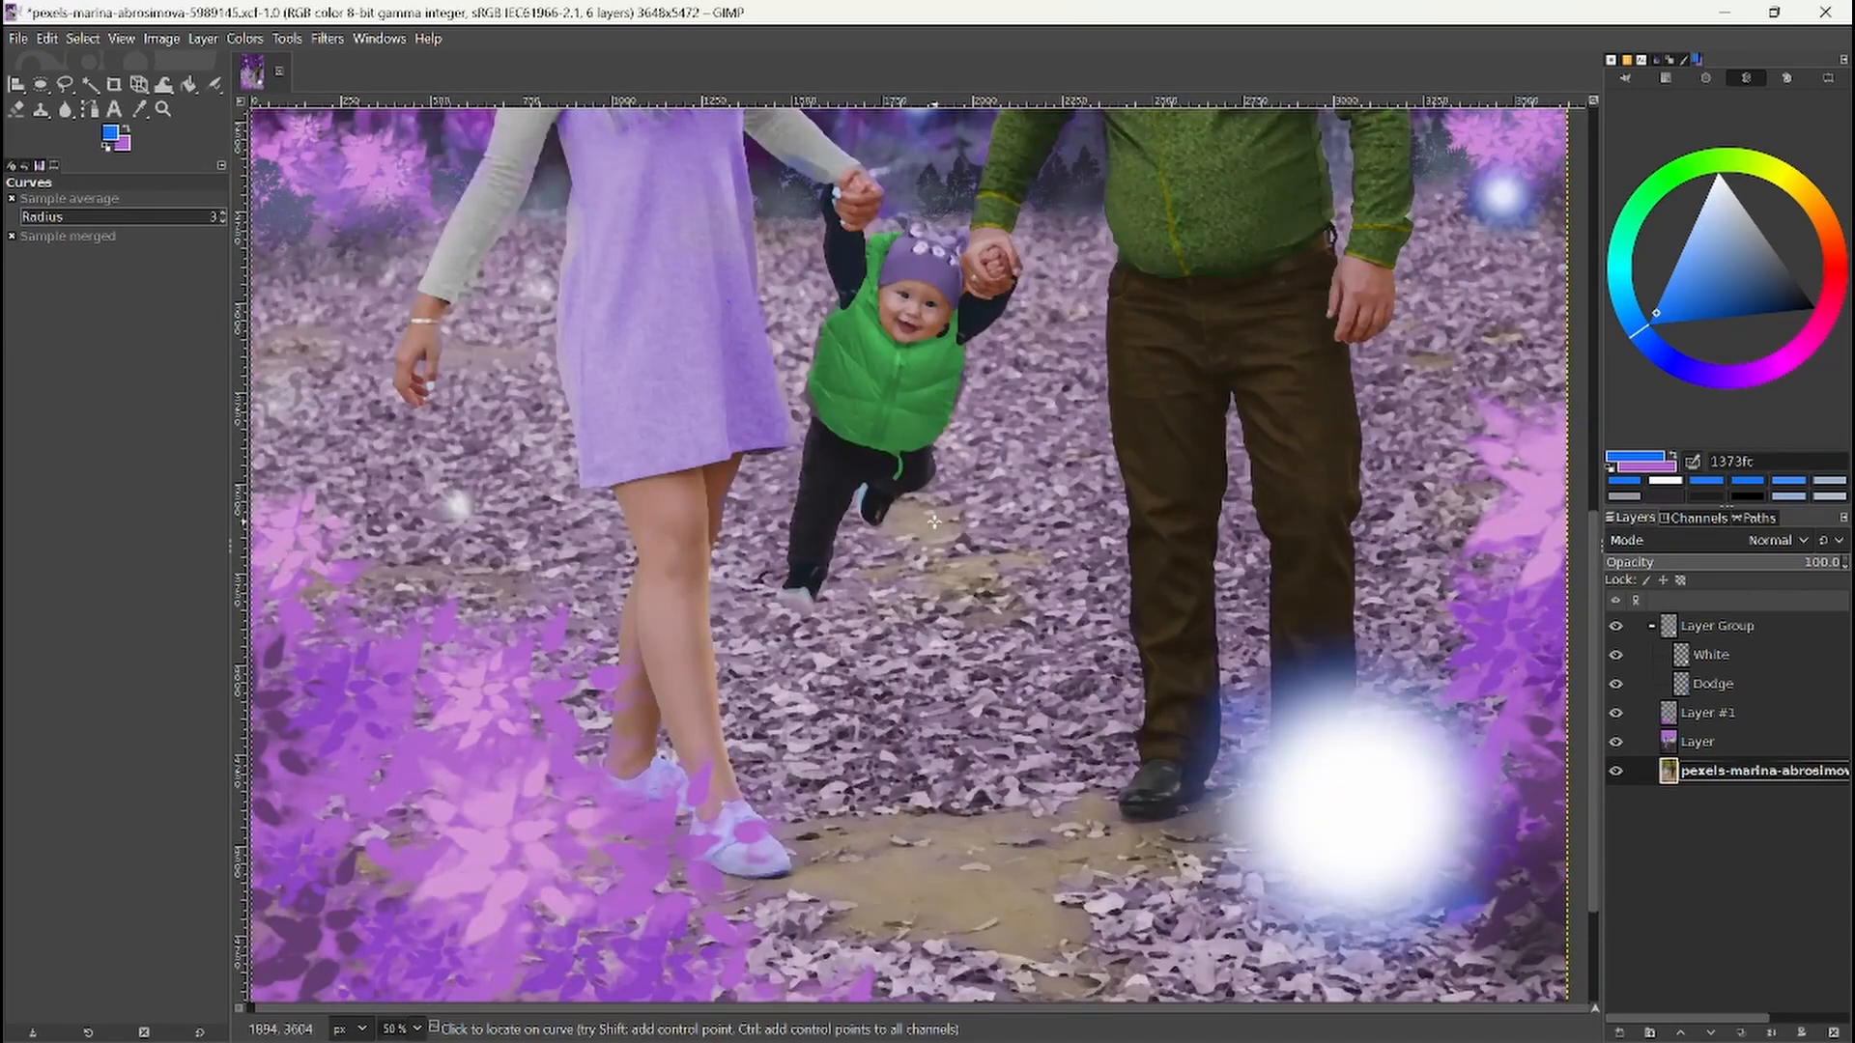
scroll(934, 521, "down", 1)
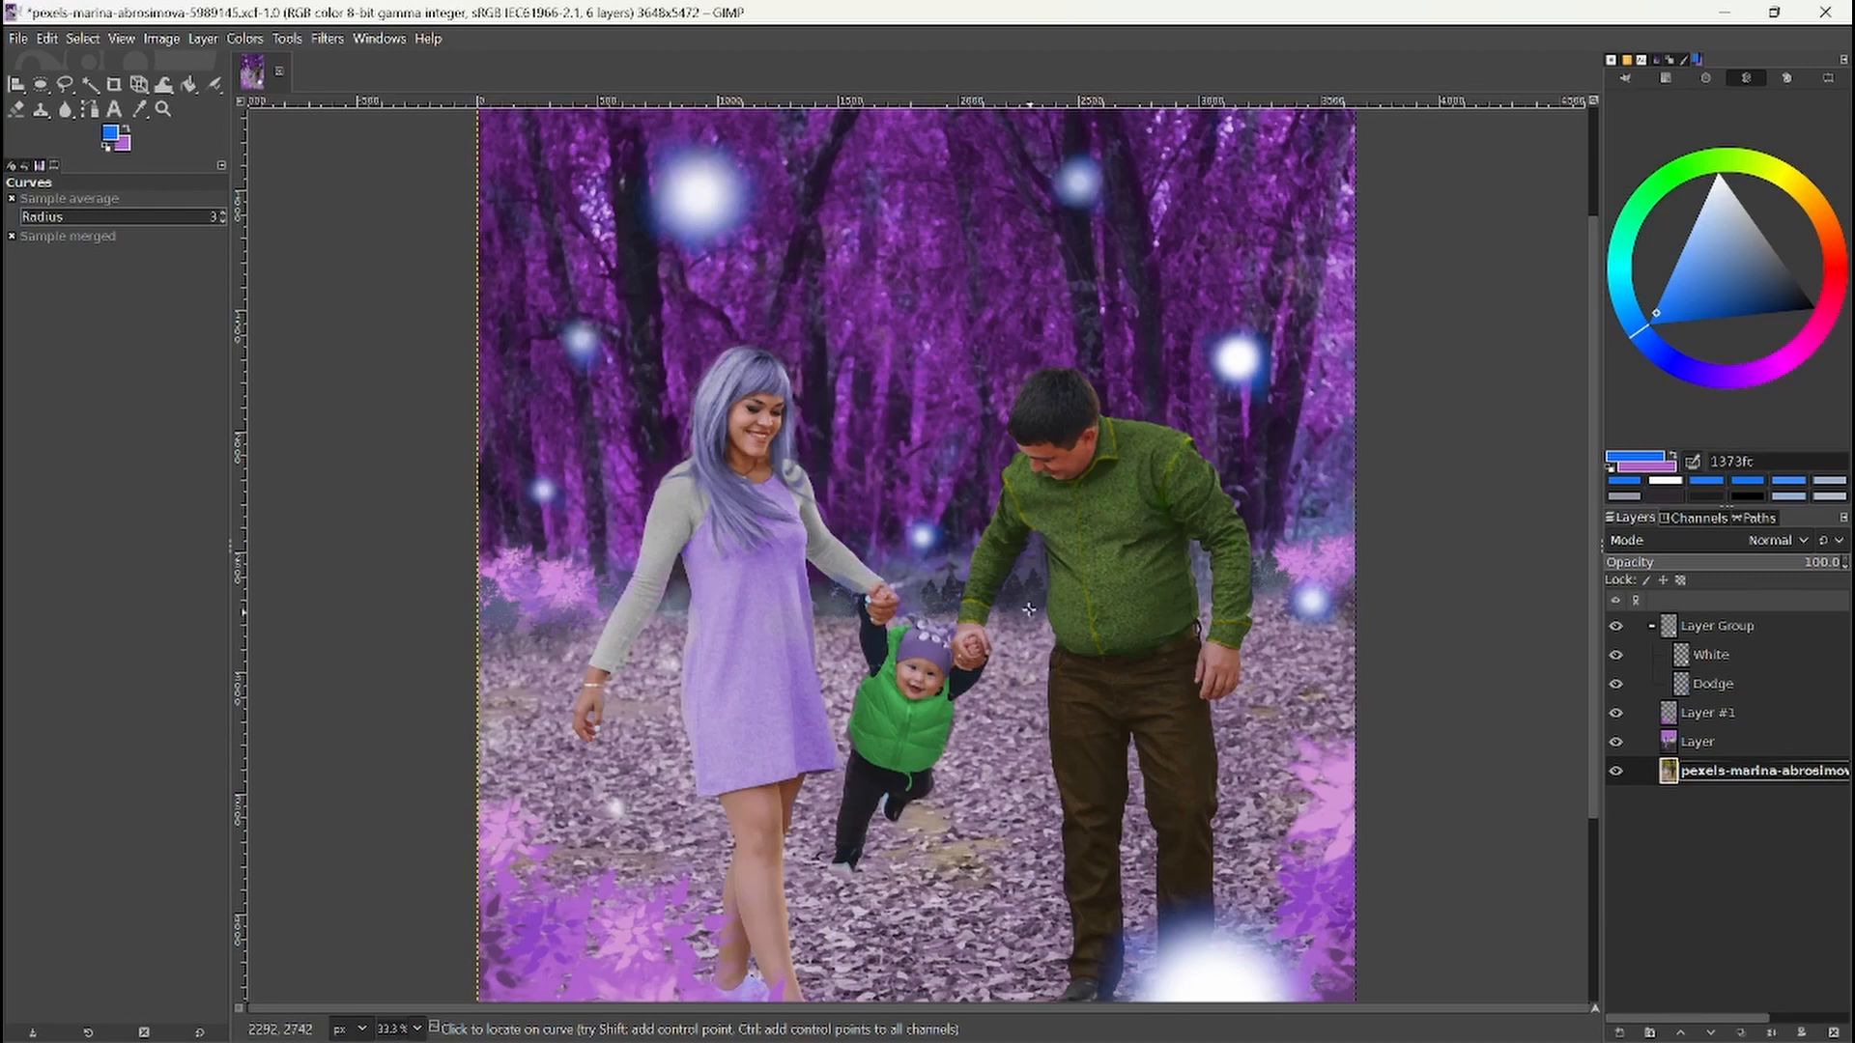
scroll(1029, 607, "down", 2)
scroll(1029, 607, "up", 1)
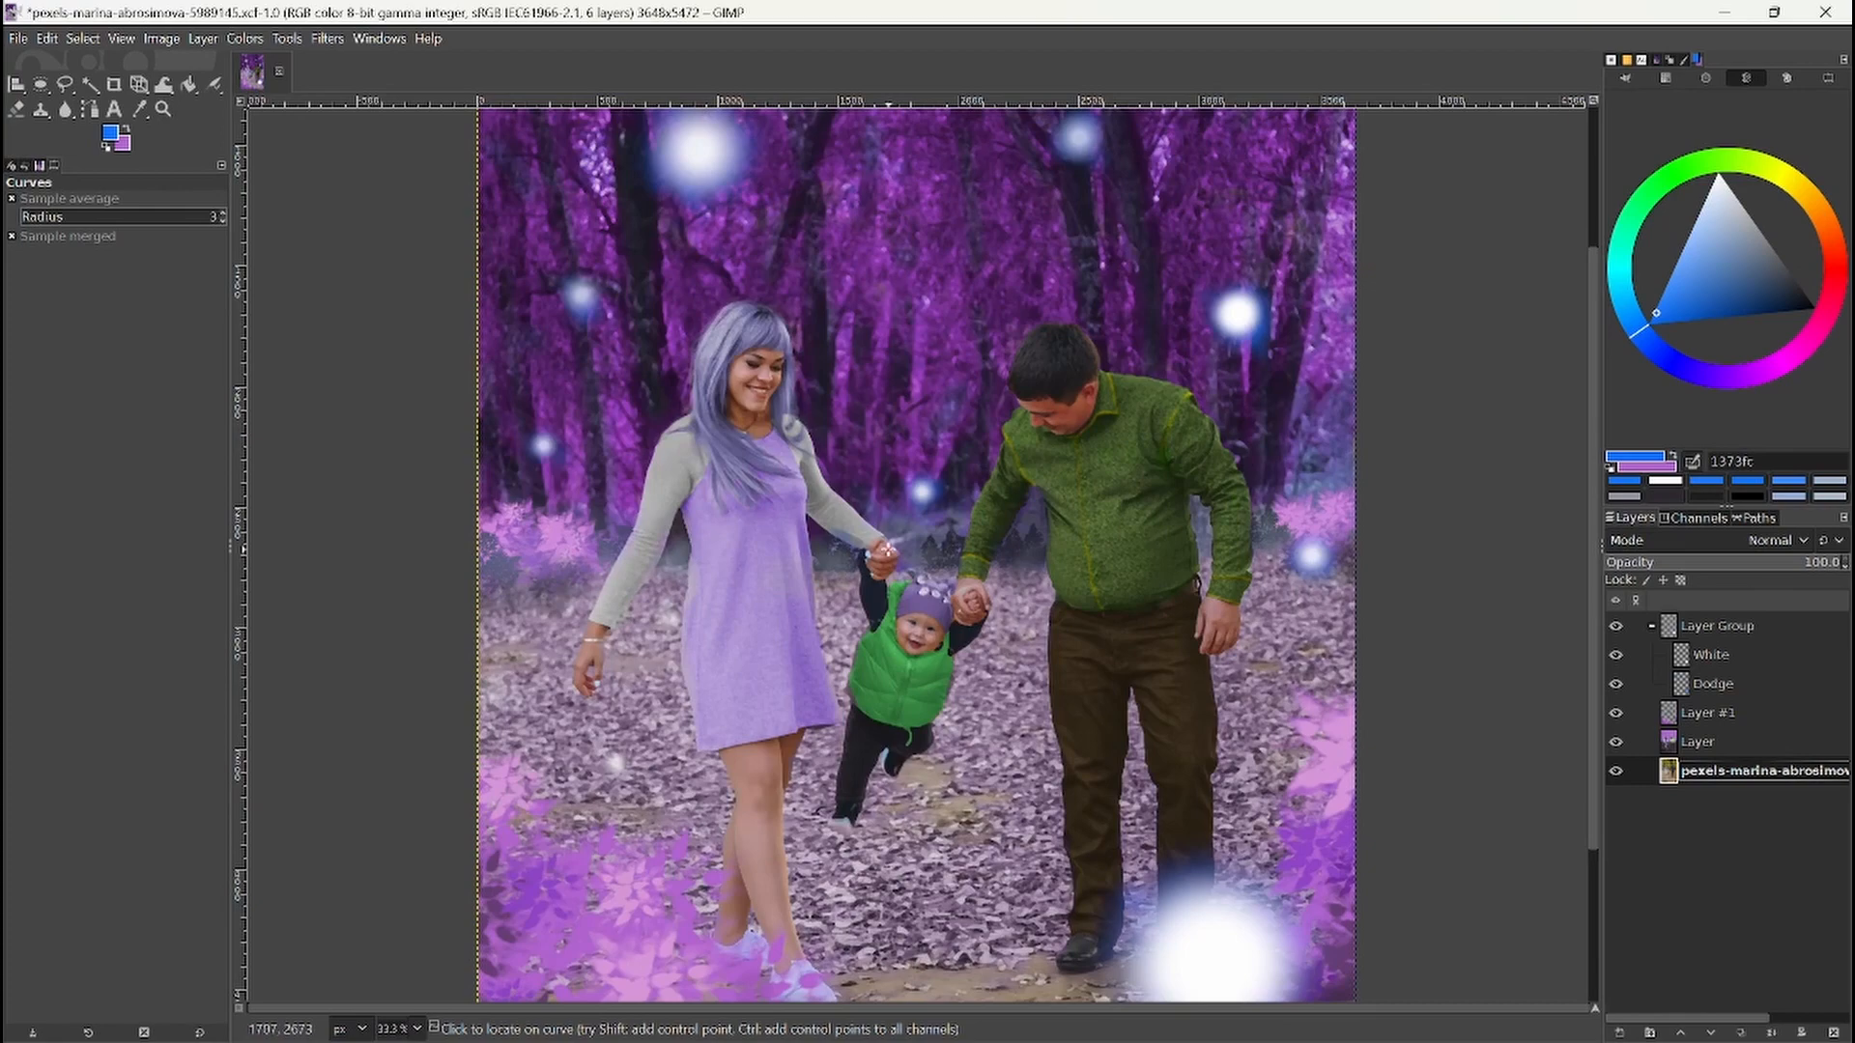
scroll(898, 553, "down", 2)
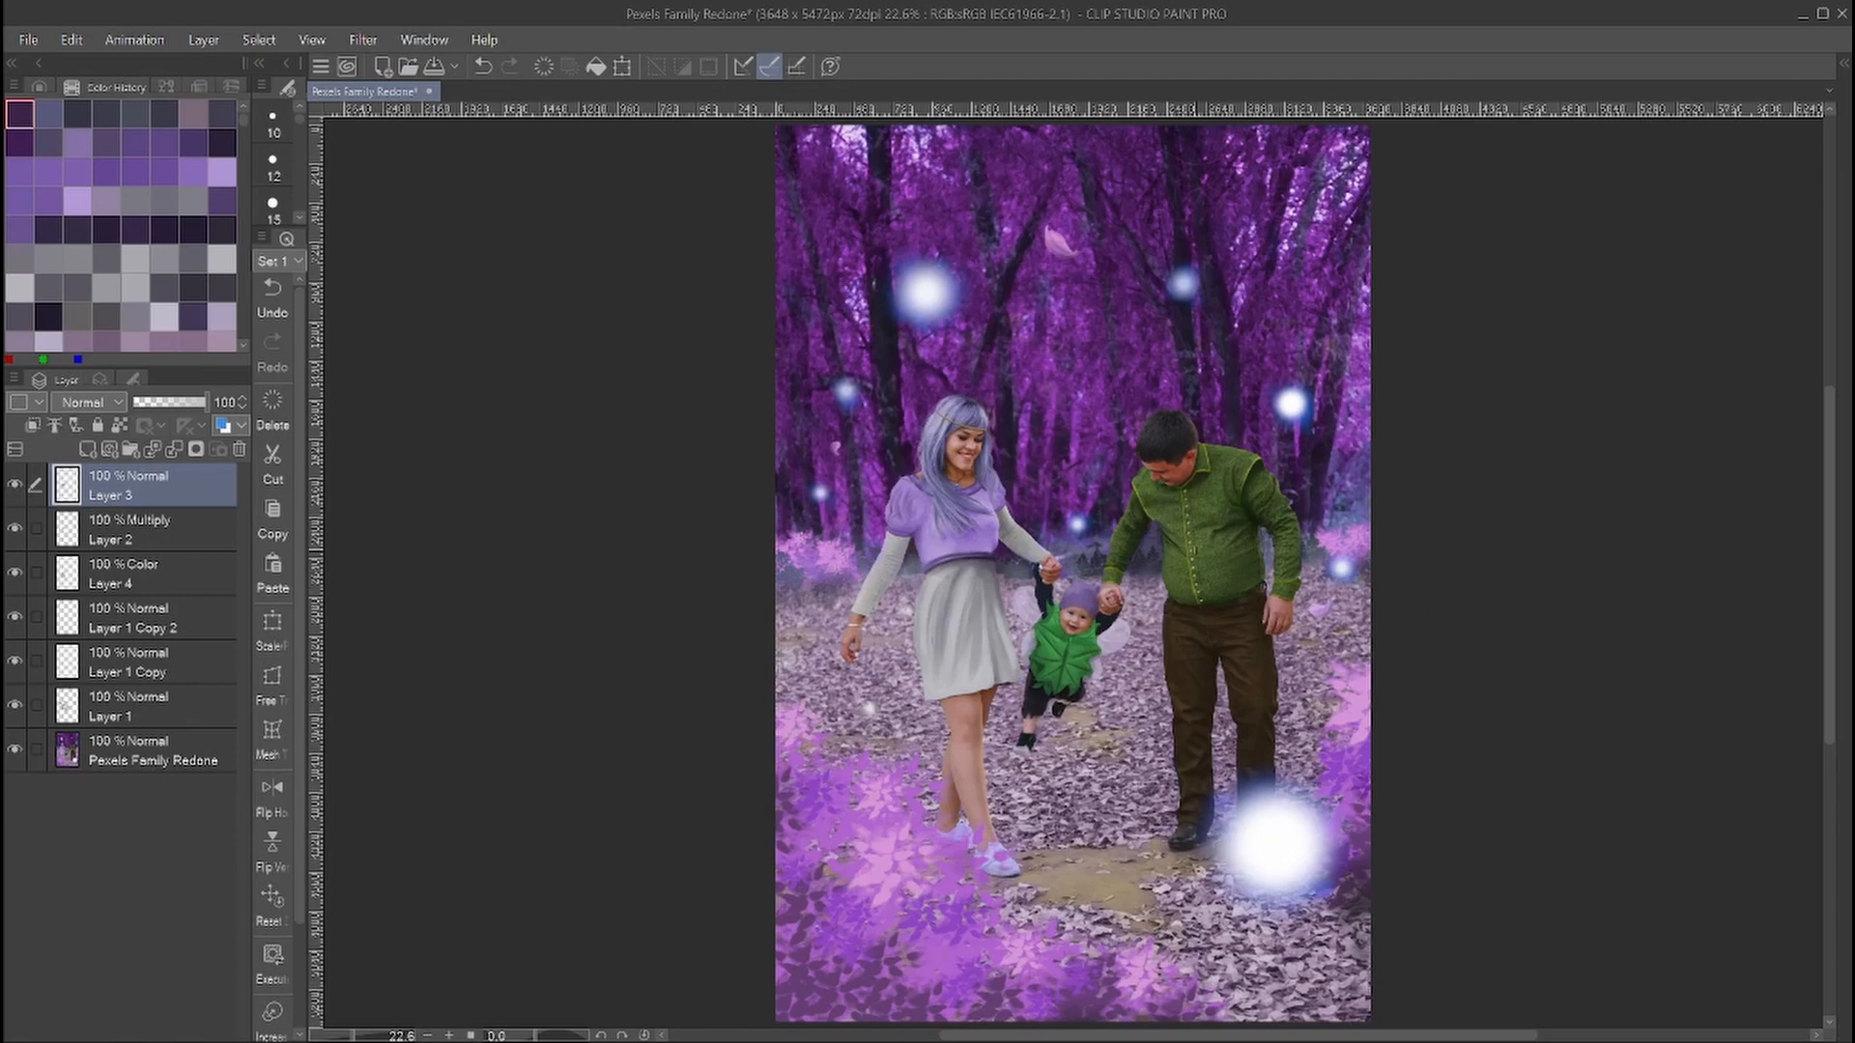
Step: Switch to the Pexels Family Redone document in Clip Studio Paint and inspect the family's repainted clothing, the baby's wings and the surroundings
scroll(1106, 568, "up", 4)
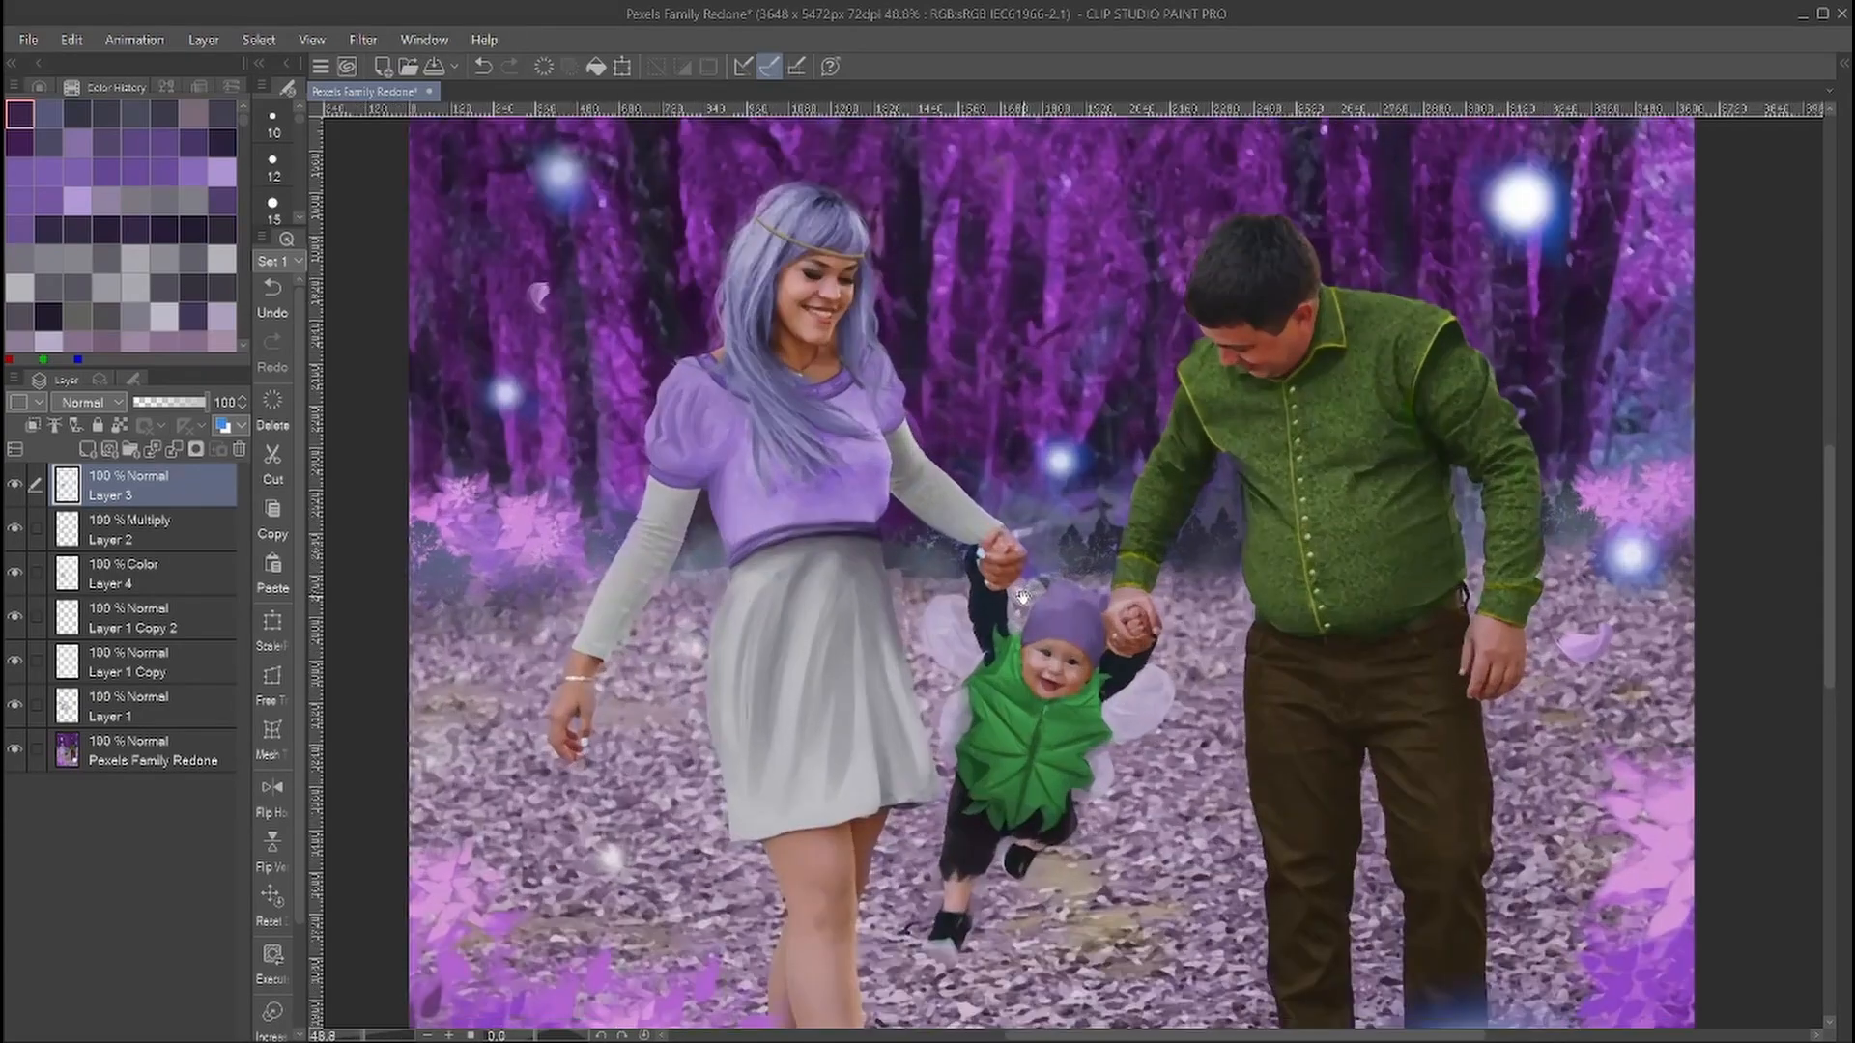
scroll(1106, 570, "down", 2)
scroll(1087, 565, "up", 1)
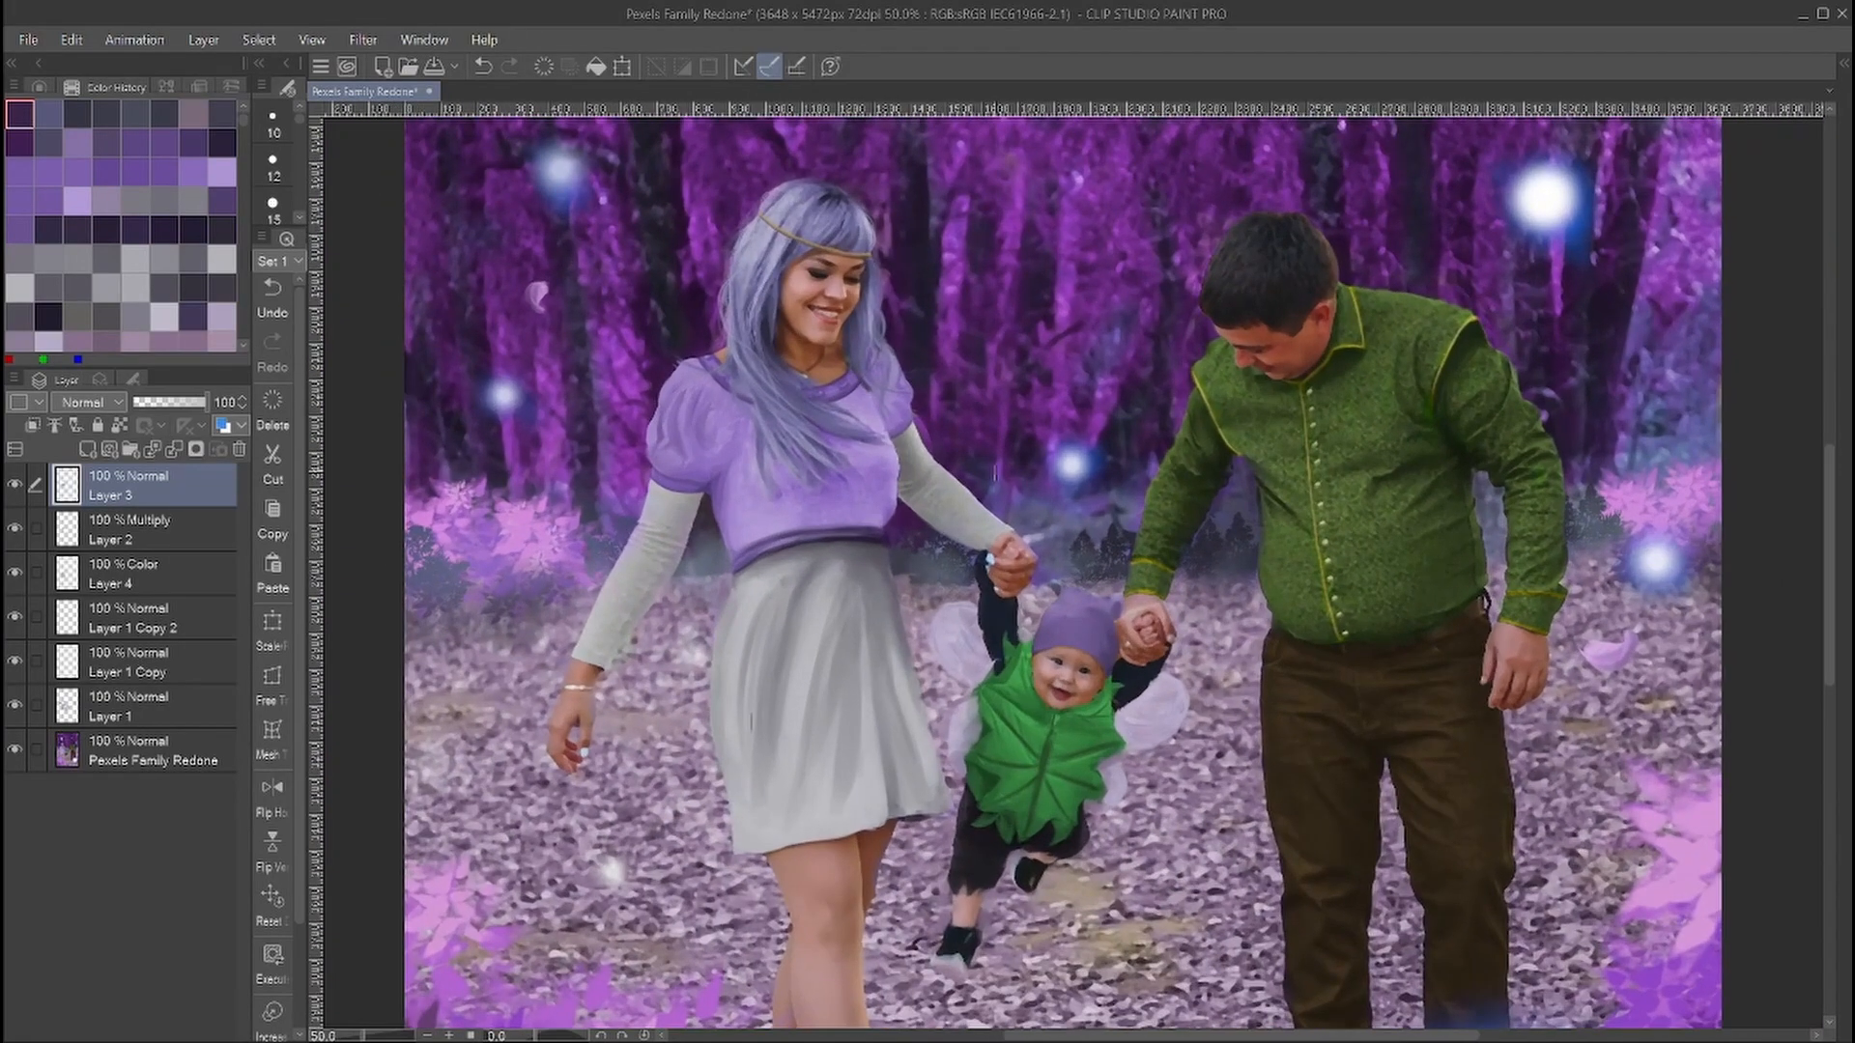
left_click_drag(1016, 455, 1025, 642)
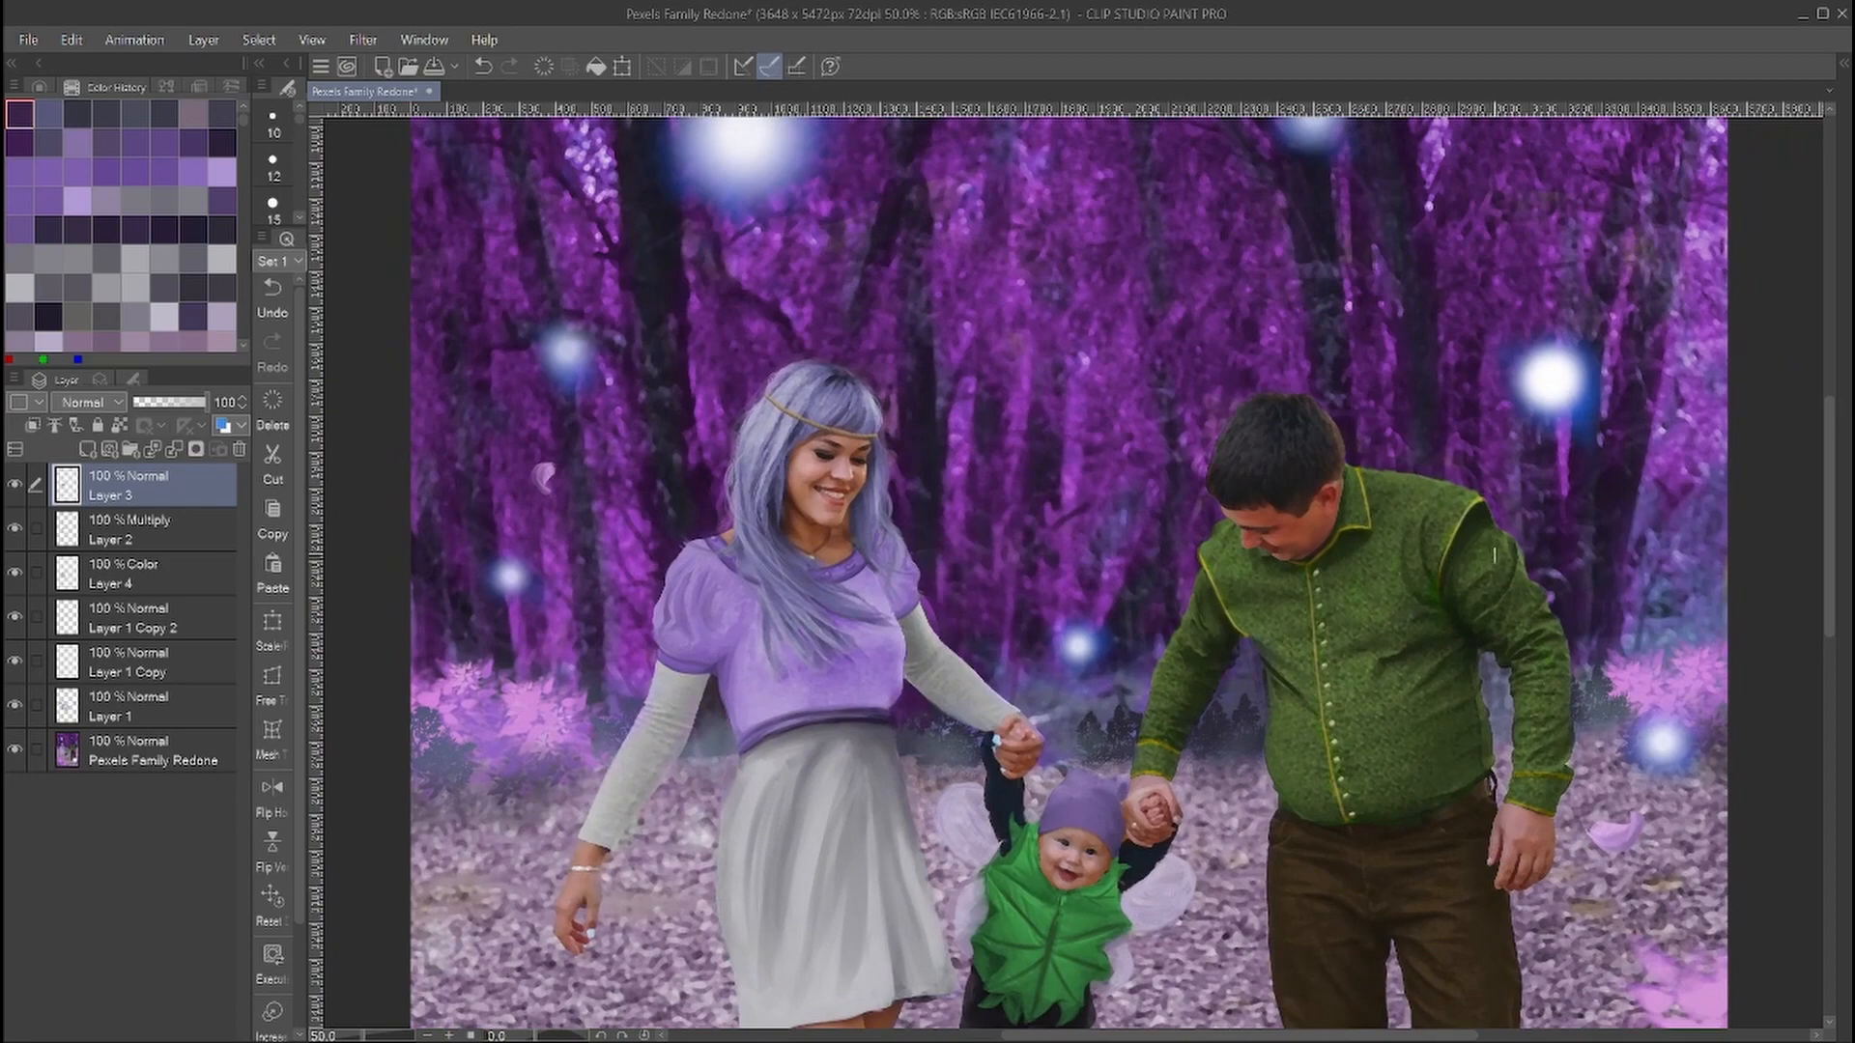
left_click_drag(1023, 707, 1067, 268)
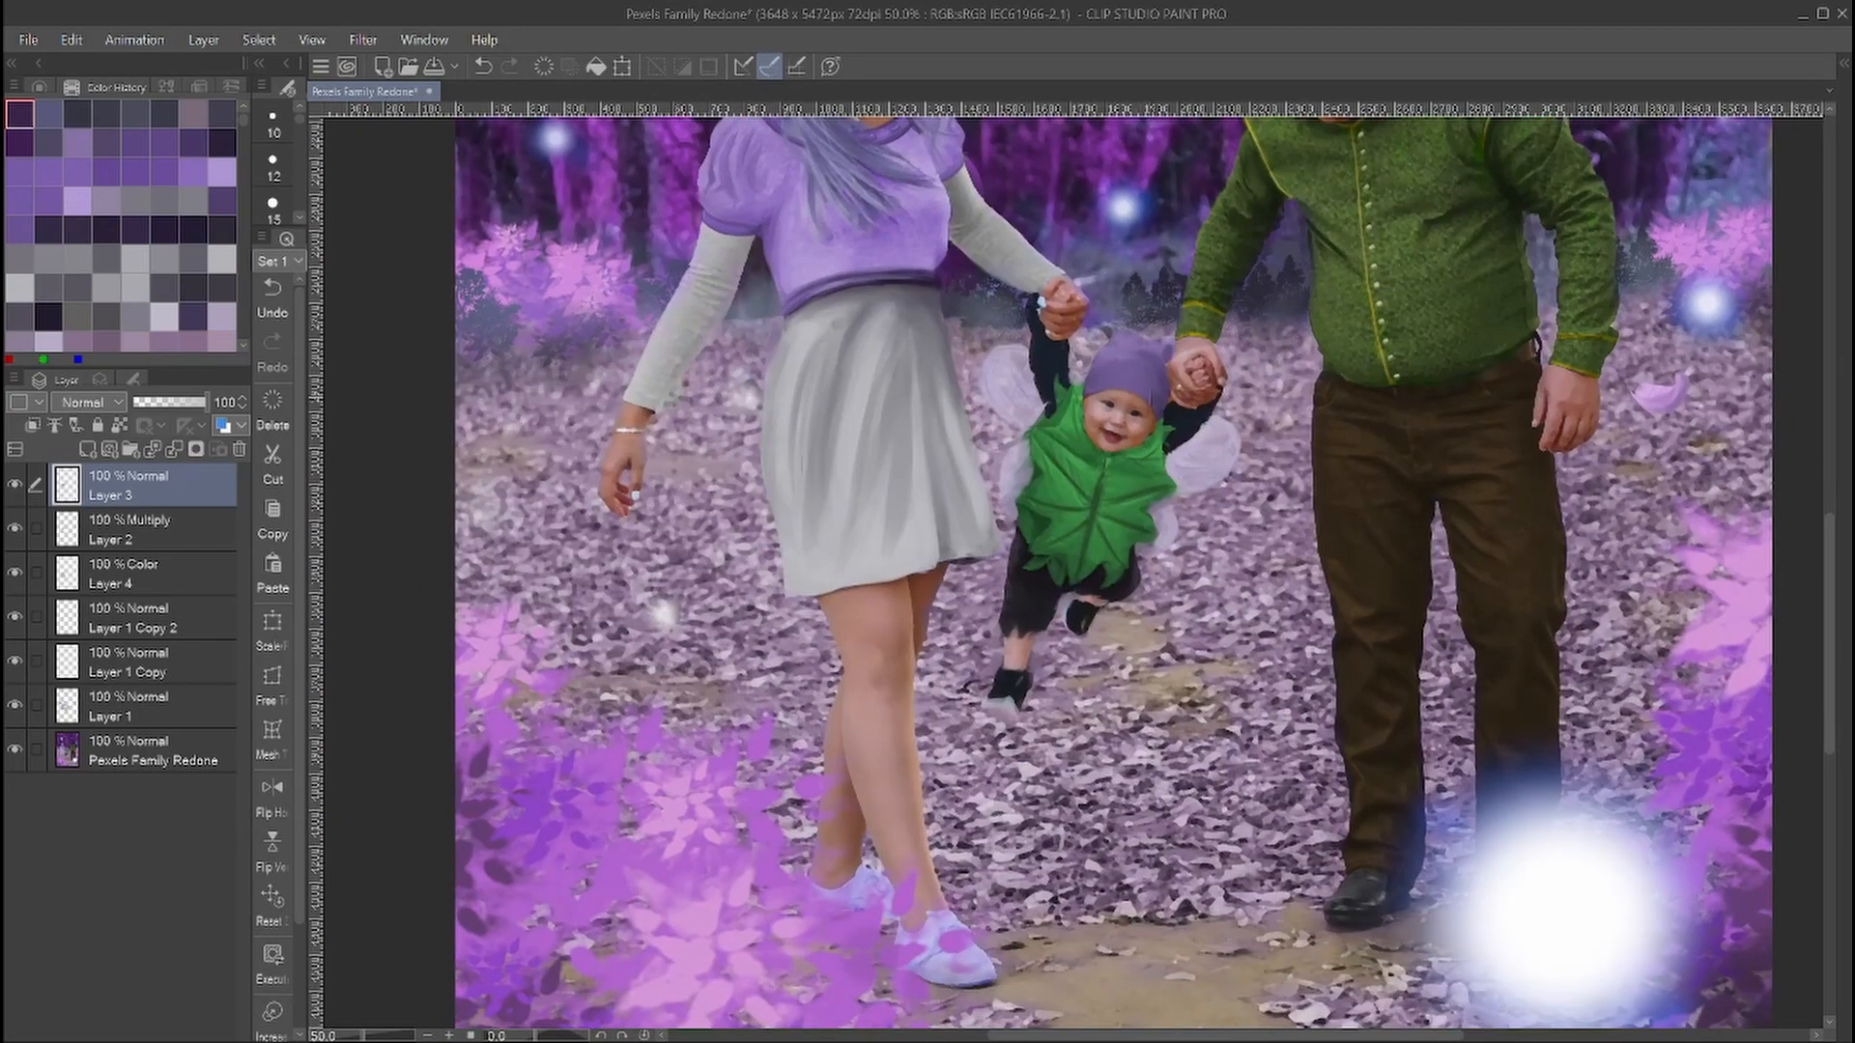
left_click_drag(1144, 337, 1112, 550)
scroll(1062, 422, "down", 2)
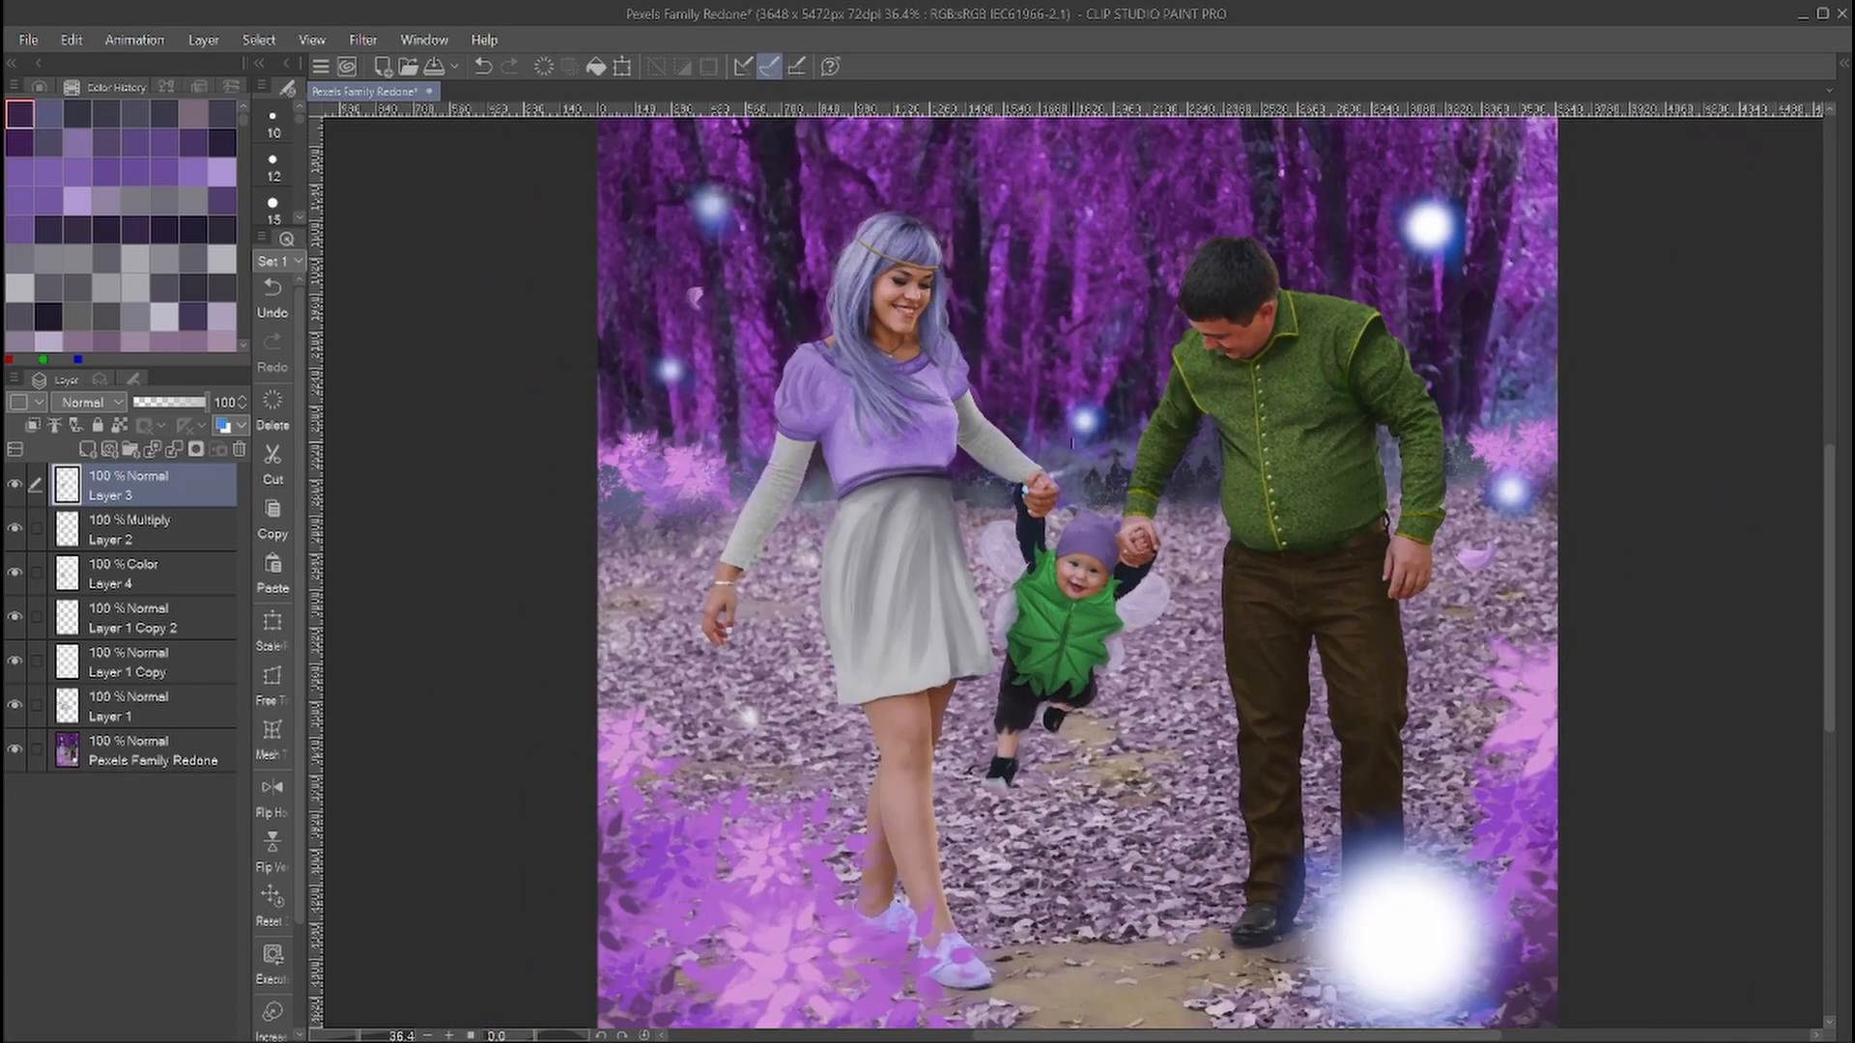
scroll(1007, 525, "down", 1)
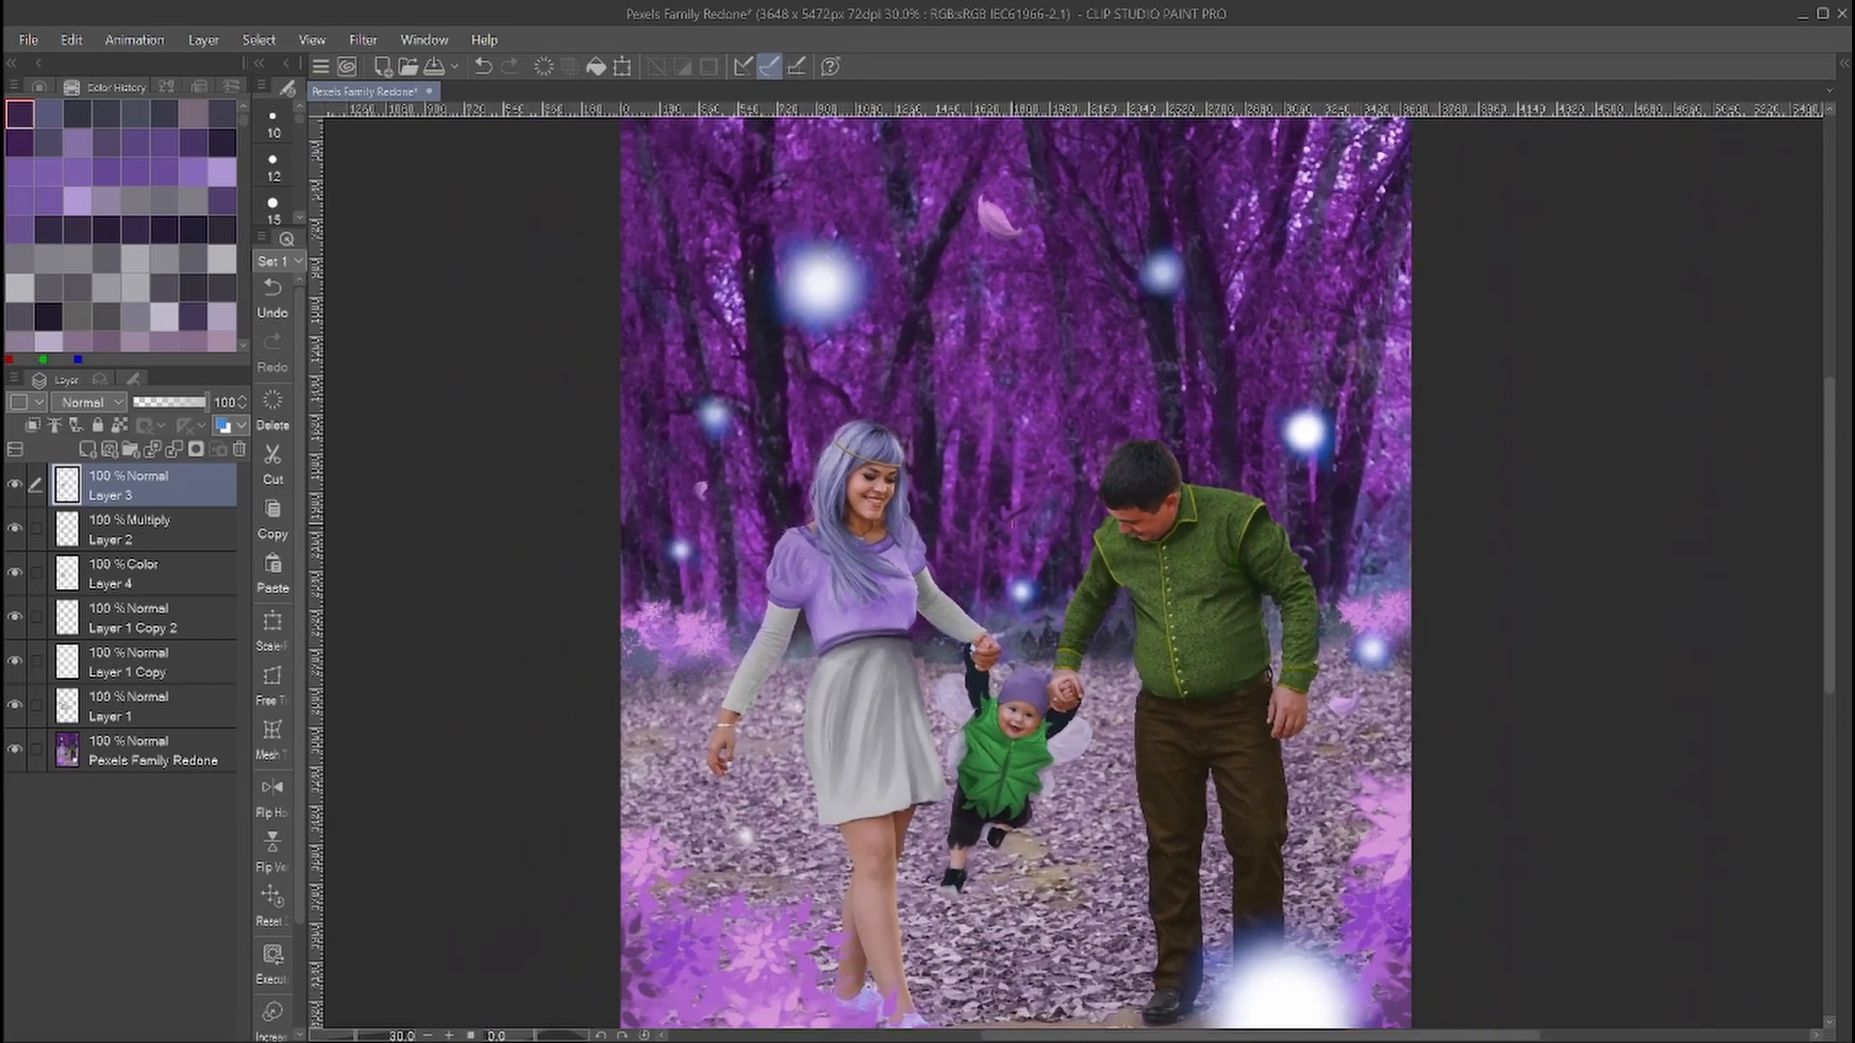
left_click_drag(1032, 607, 1026, 451)
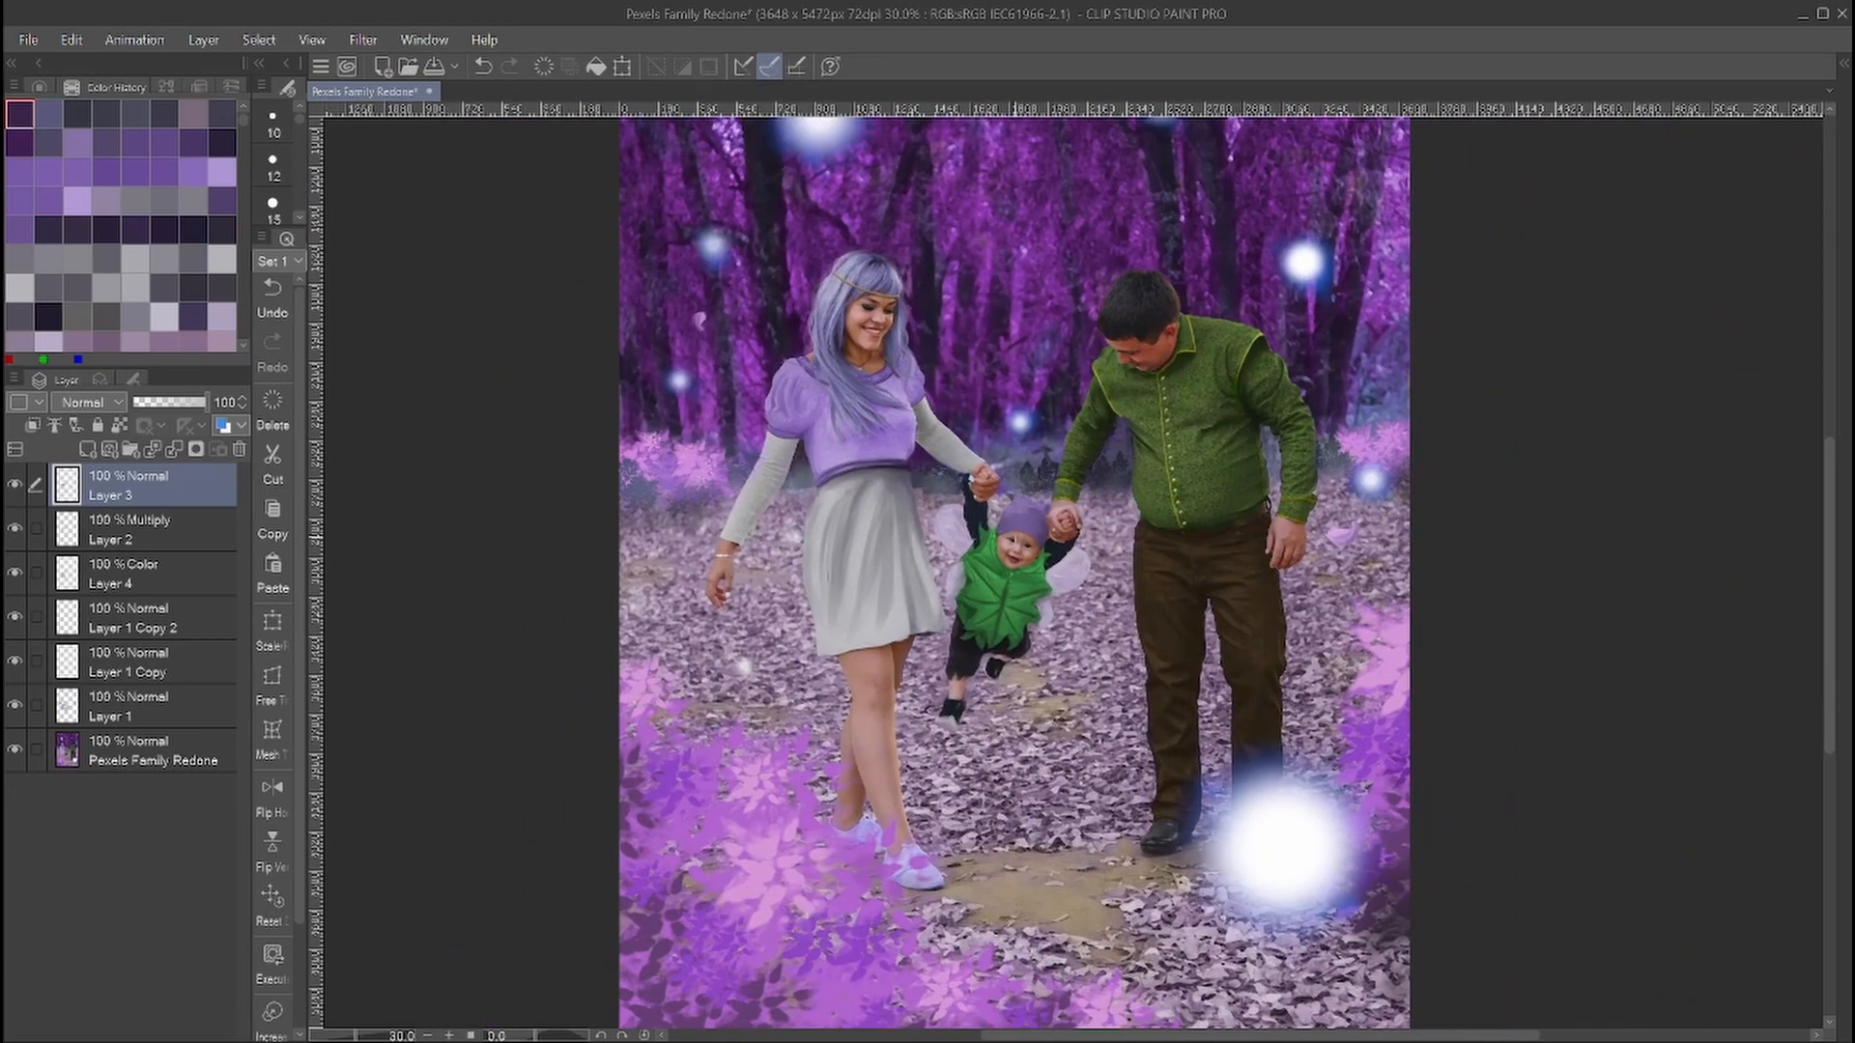